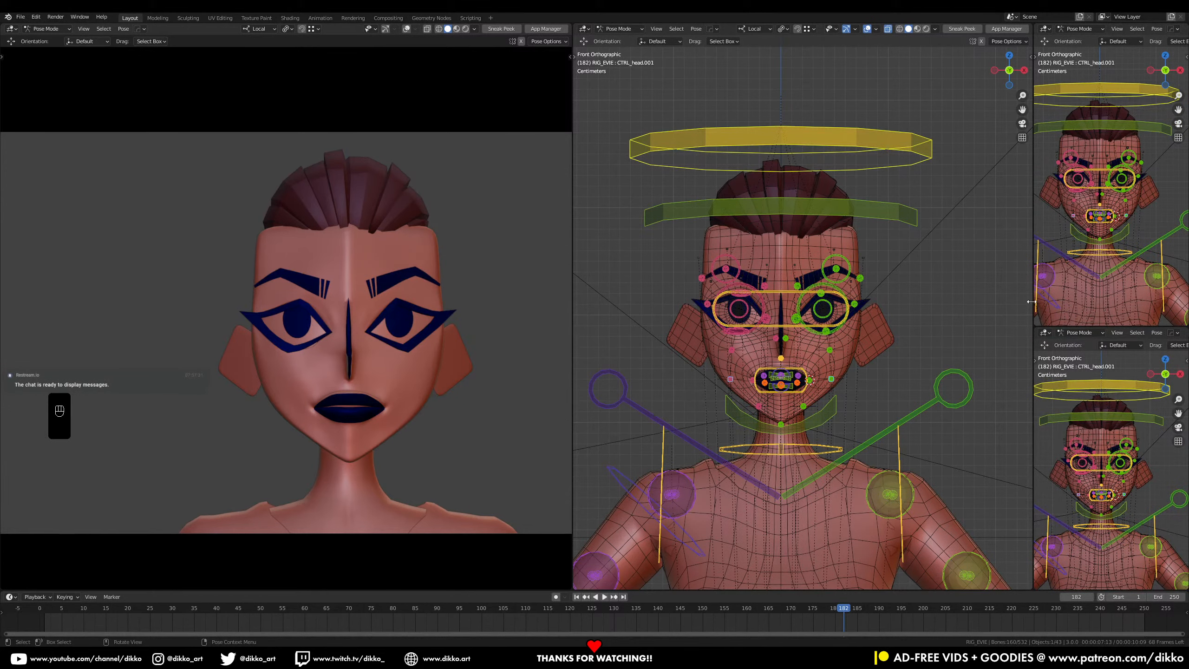
# Step: Widen the two stacked side viewports by narrowing the middle viewport
pyautogui.moveTo(1031, 301); pyautogui.dragTo(910, 301)
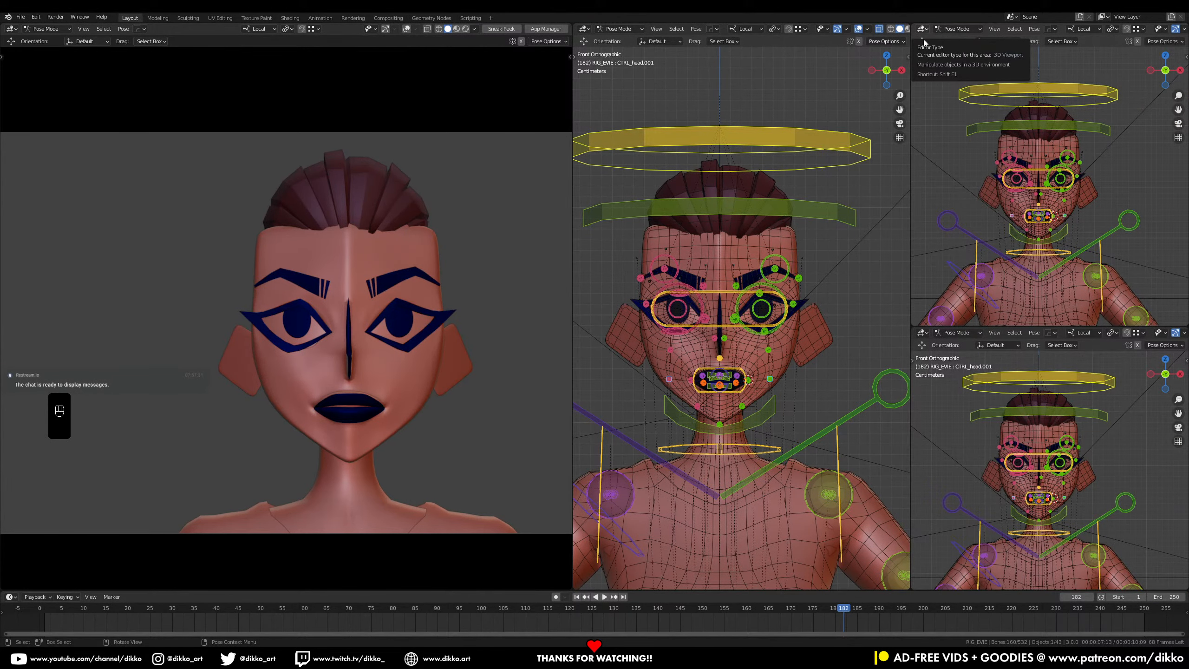
# Step: Open the character's mouth wide by rotating the jaw control around its local X axis
pyautogui.scroll(2, 716, 394)
pyautogui.click(777, 467)
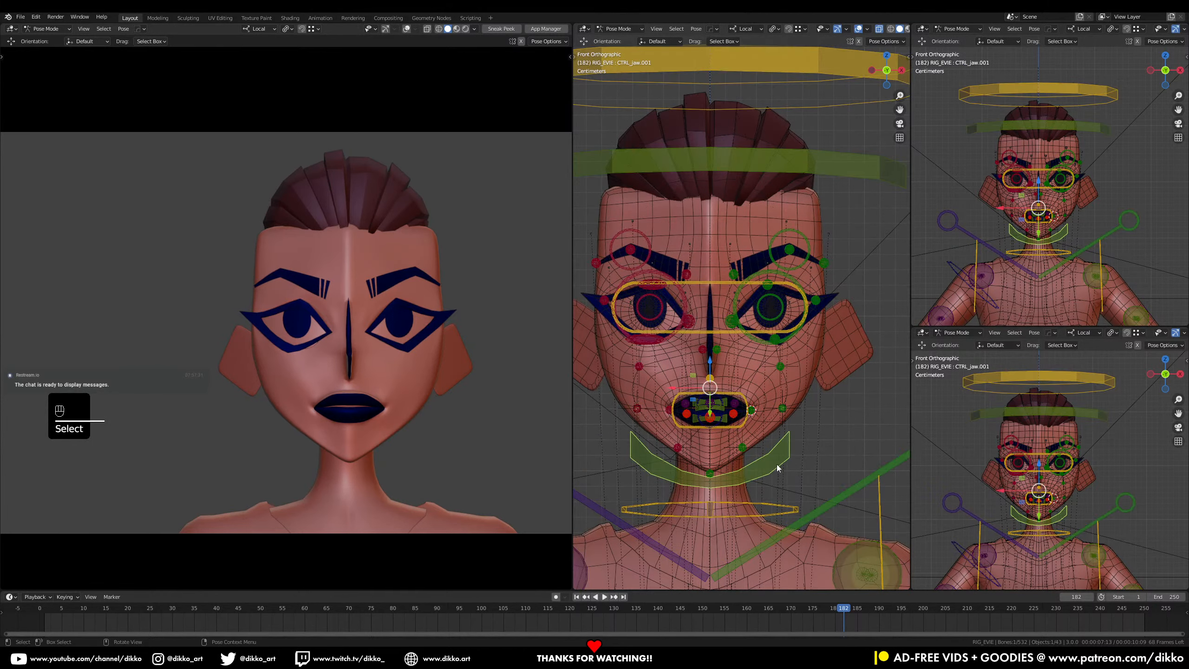
pyautogui.press('r')
pyautogui.press('x')
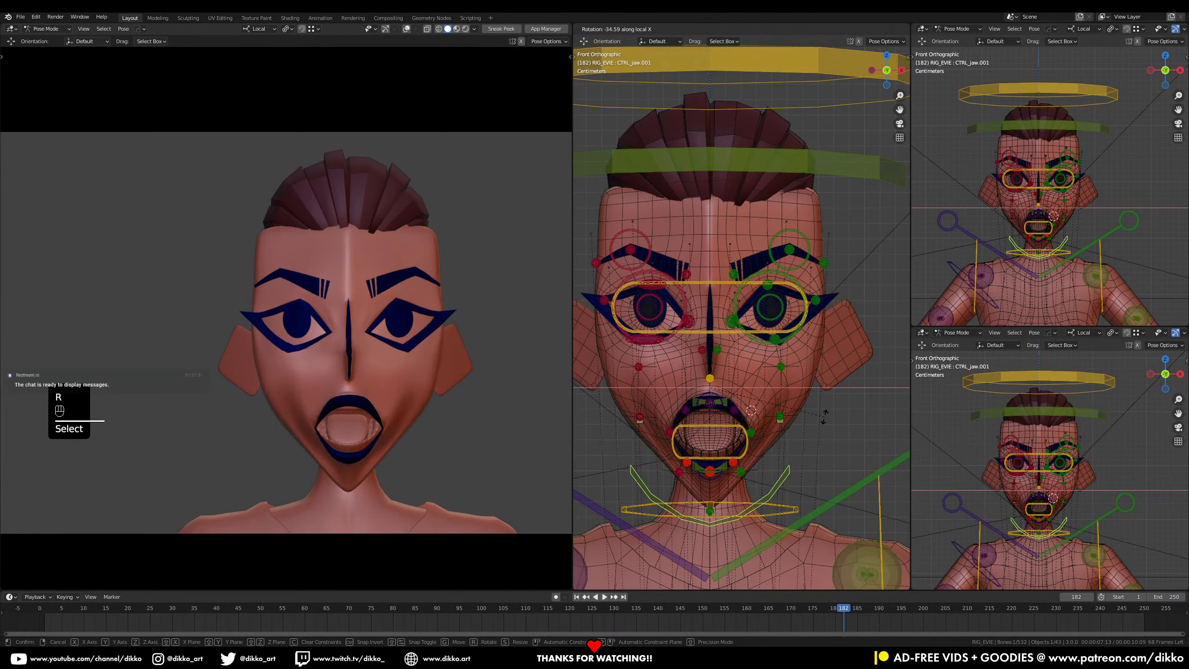
pyautogui.click(817, 434)
# Step: Move the character's left lip-corner control about -0.0106 m along its local Y axis
pyautogui.moveTo(817, 433); pyautogui.dragTo(713, 438, button='middle')
pyautogui.click(713, 437)
pyautogui.press('g')
pyautogui.press('y')
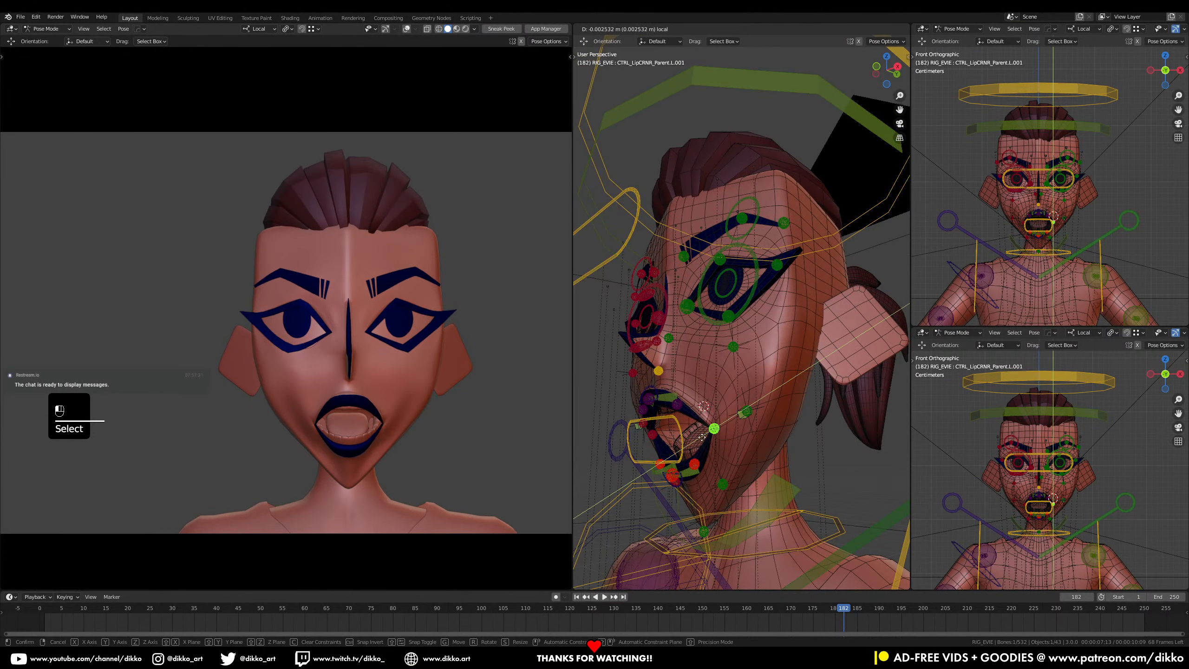
pyautogui.click(705, 437)
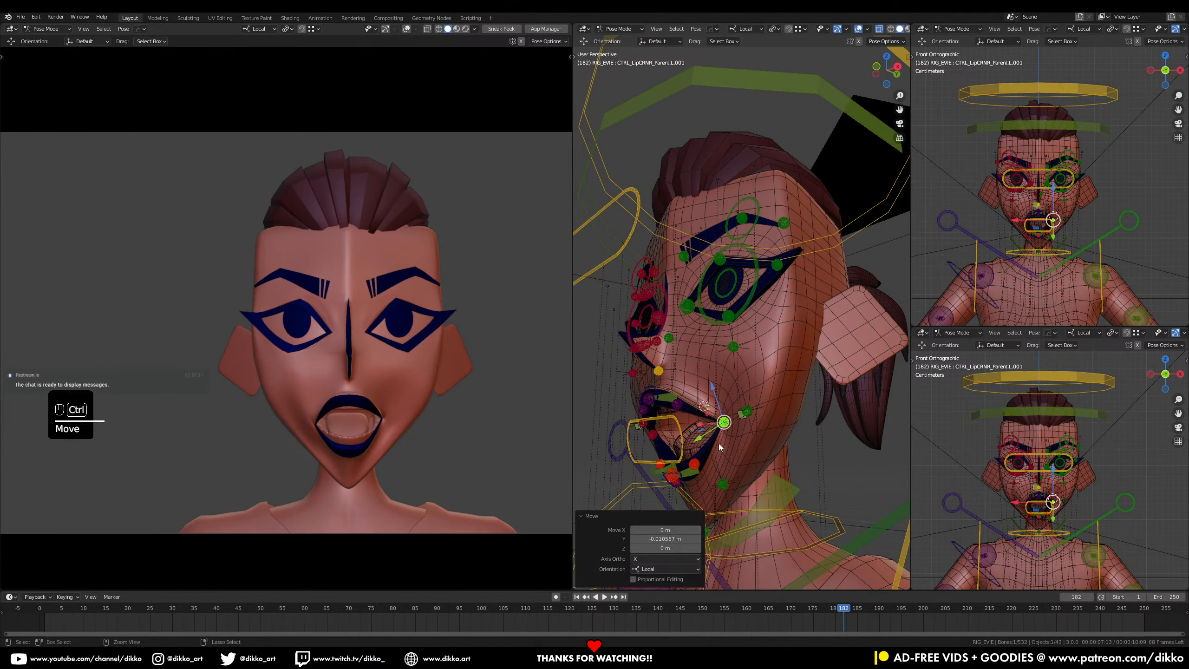
# Step: Copy the pose and paste it flipped on the X axis so the opposite lip corner matches
pyautogui.hotkey('ctrl', 'c')
pyautogui.click(697, 558)
pyautogui.hotkey('shift', 'ctrl', 'v')
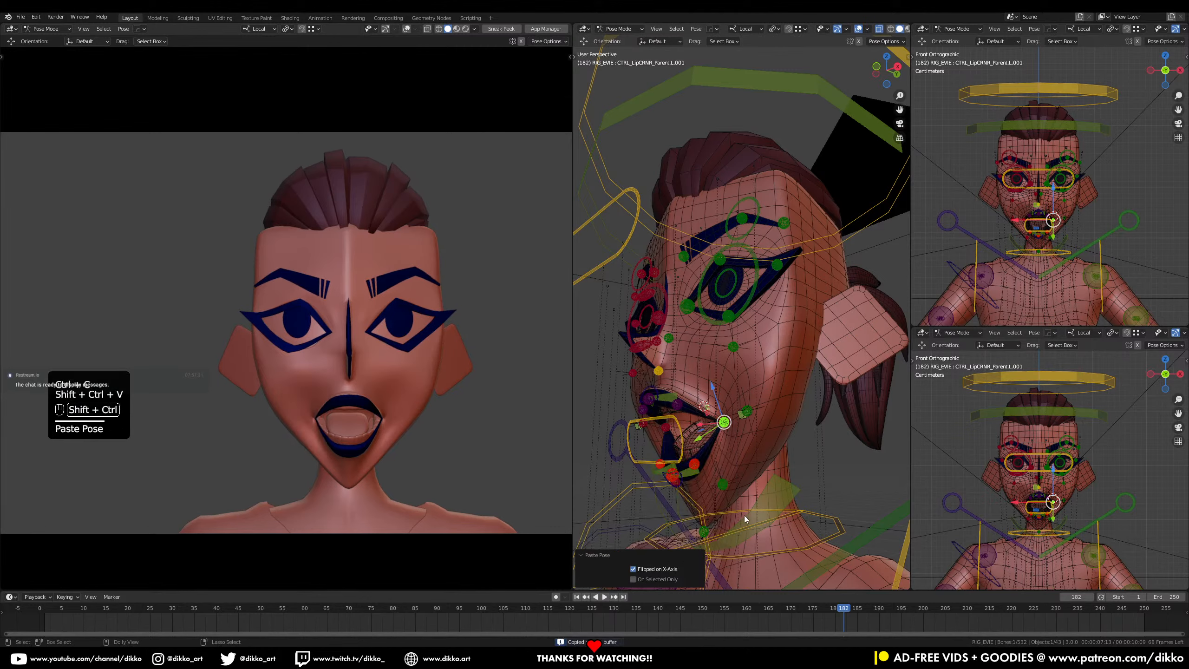
pyautogui.moveTo(725, 487); pyautogui.dragTo(766, 471, button='middle')
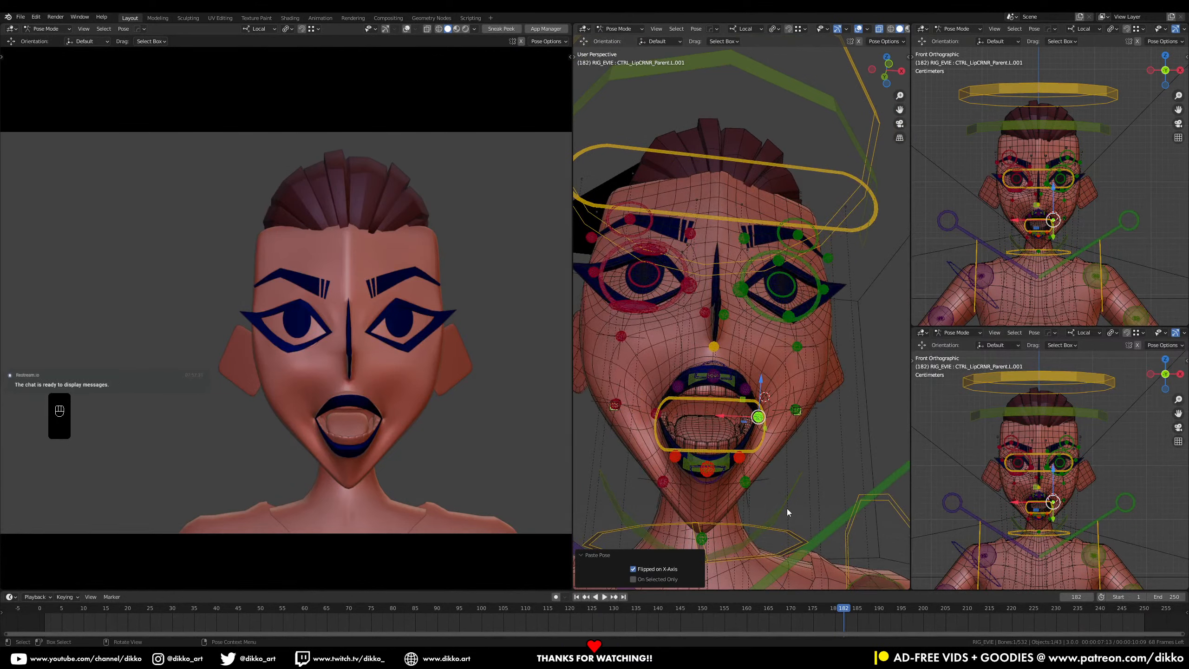
# Step: Partly close the mouth by rotating the jaw control around its local X axis
pyautogui.click(792, 494)
pyautogui.press('r')
pyautogui.press('x')
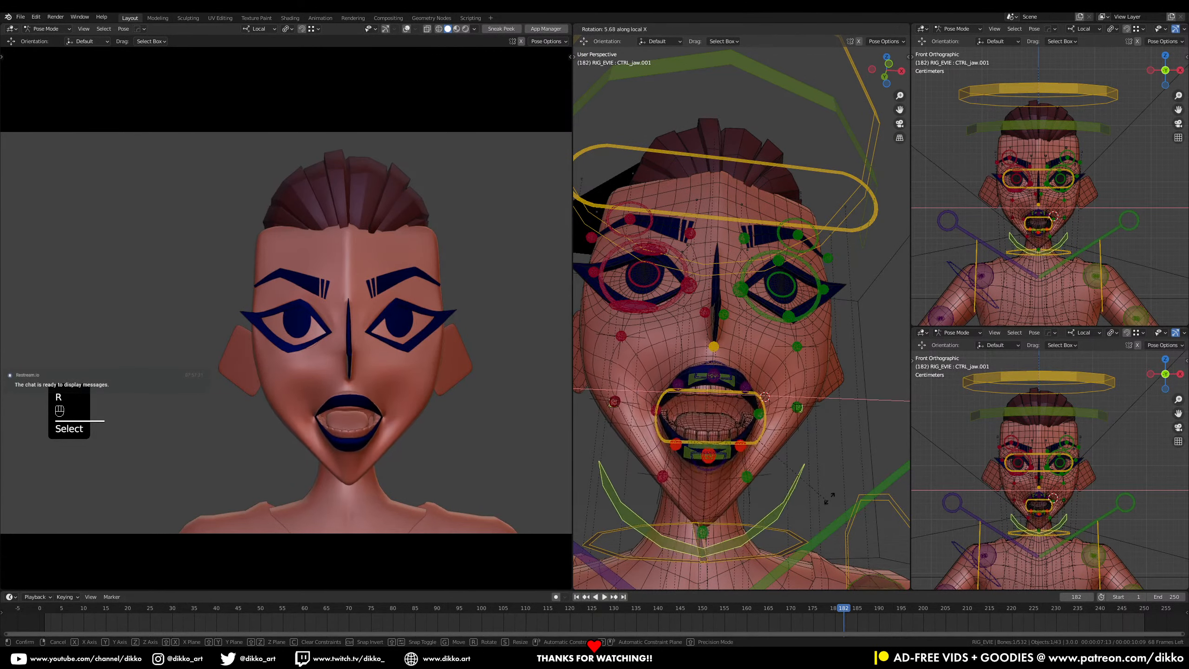
pyautogui.click(822, 410)
# Step: Go through the upper and lower cheek controls on both sides of the face, selecting each in turn
pyautogui.click(797, 347)
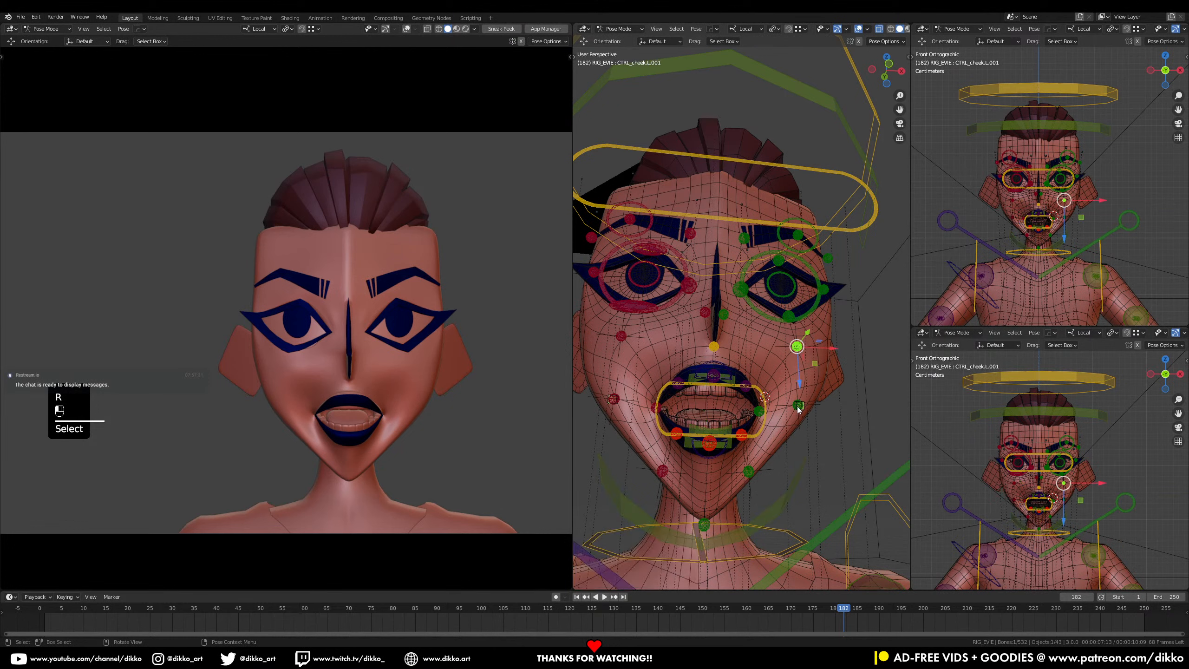
pyautogui.click(621, 336)
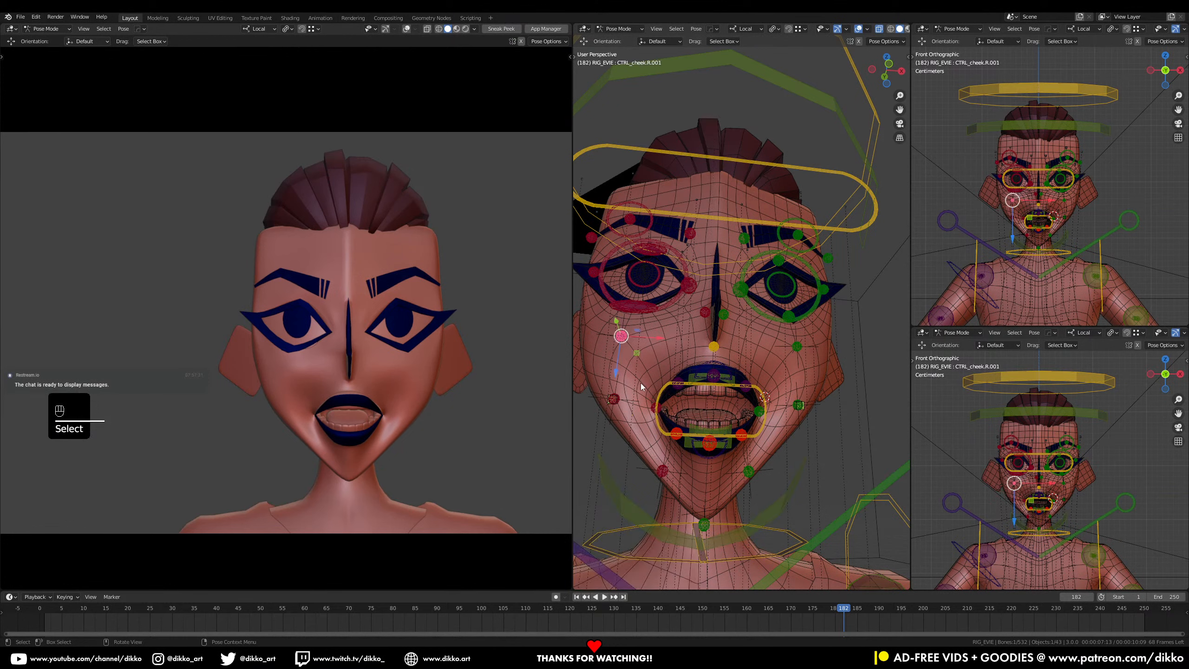
pyautogui.click(662, 470)
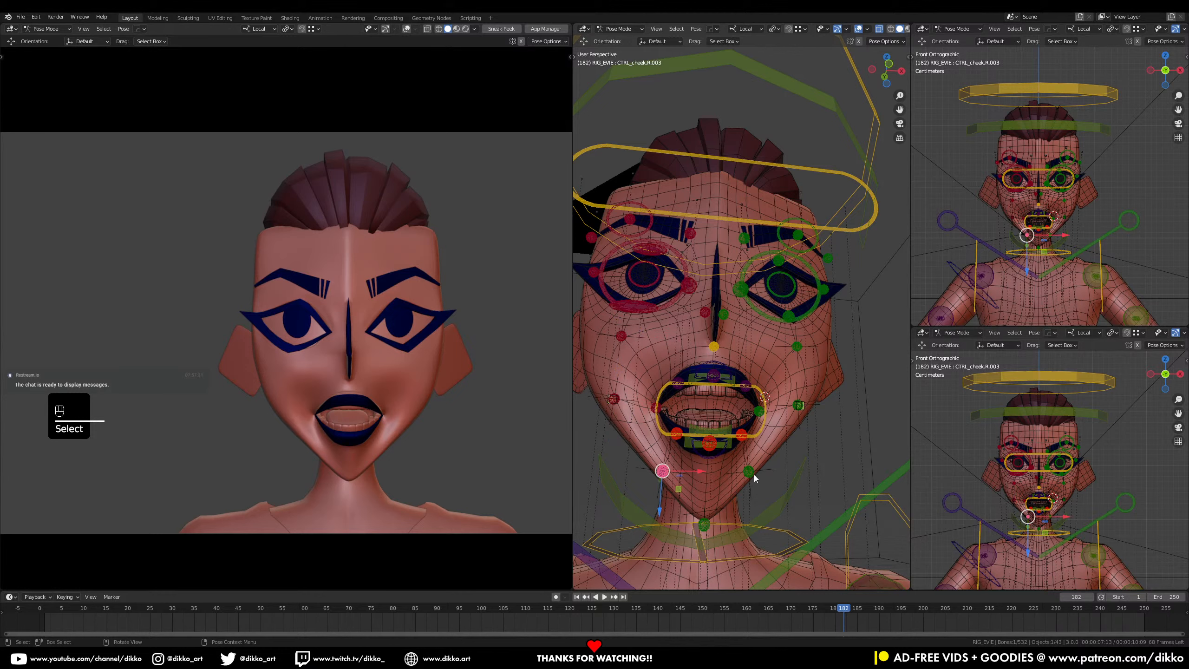
pyautogui.click(749, 471)
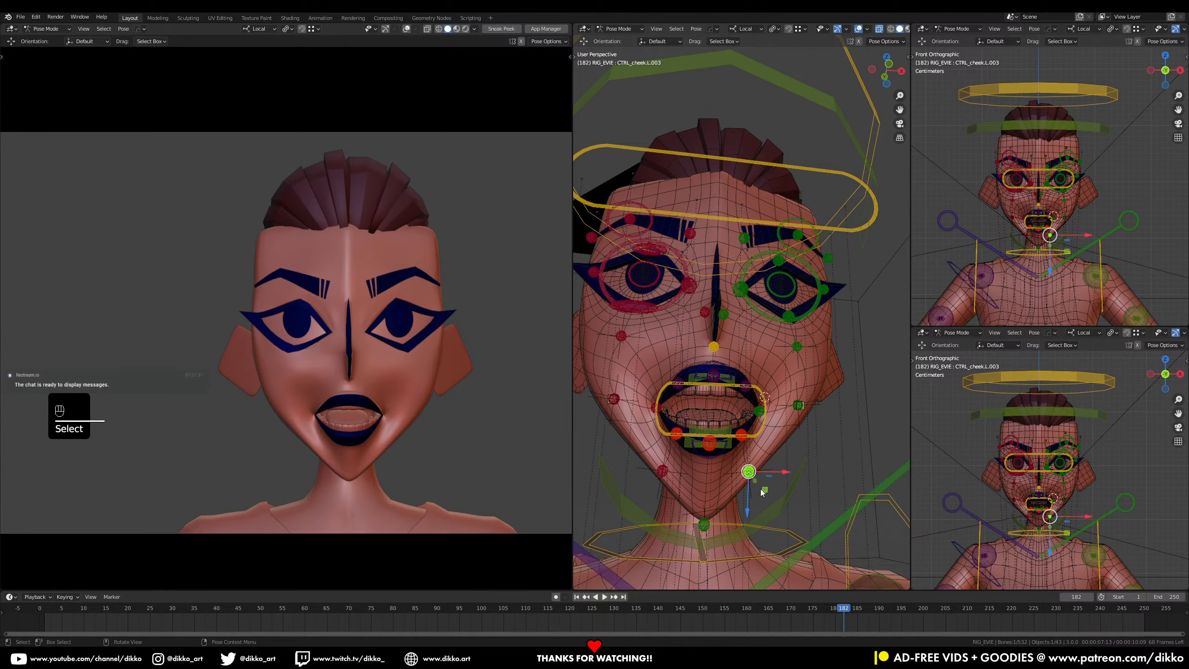
# Step: Rotate the jaw control -2.41° around its local X axis
pyautogui.click(787, 508)
pyautogui.press('r')
pyautogui.press('x')
pyautogui.press('x')
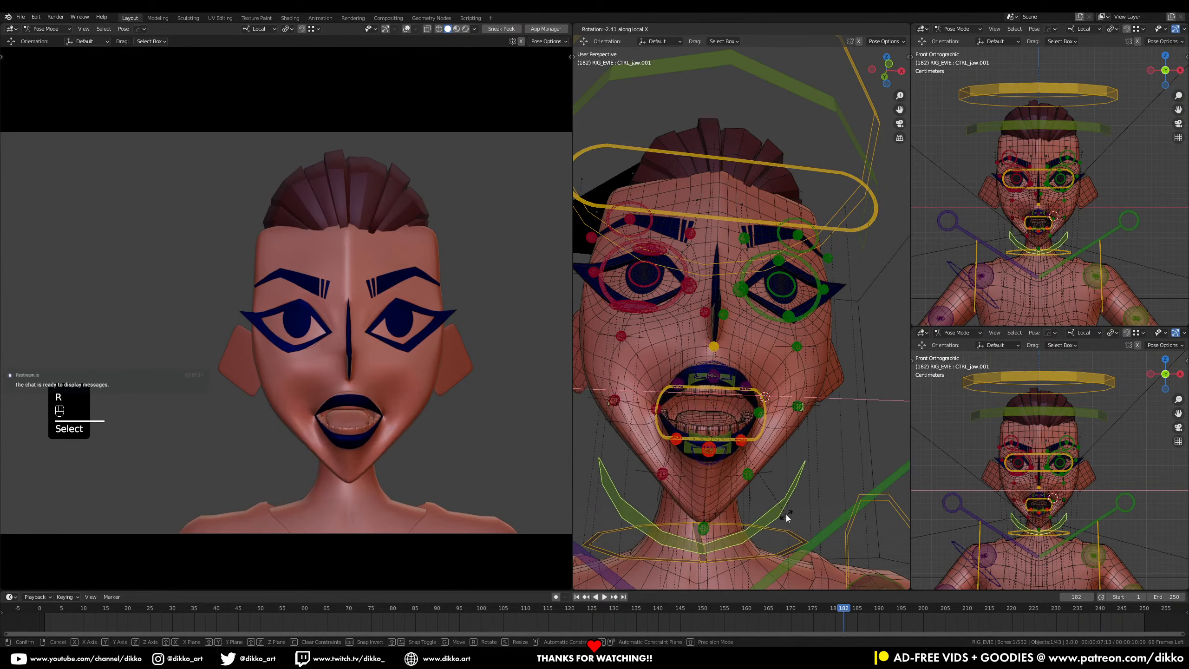
pyautogui.click(787, 514)
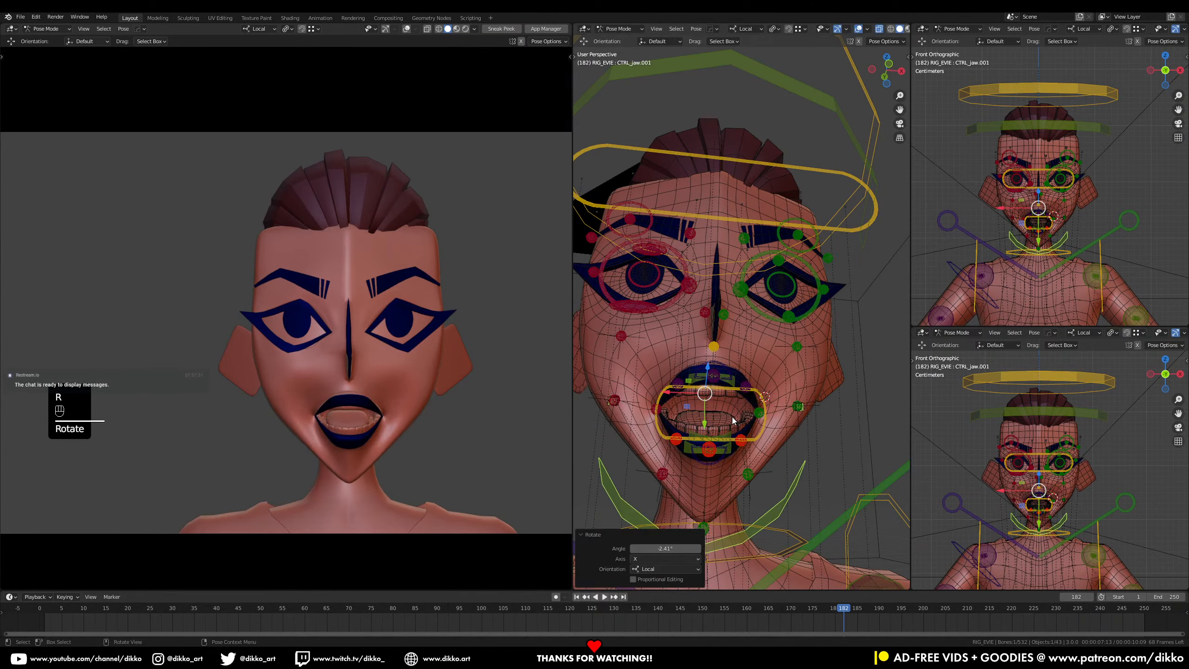
# Step: From the front view, rotate the jaw control about 6.18° around local X to close the mouth further
pyautogui.press('KP_1')
pyautogui.scroll(5, 750, 428)
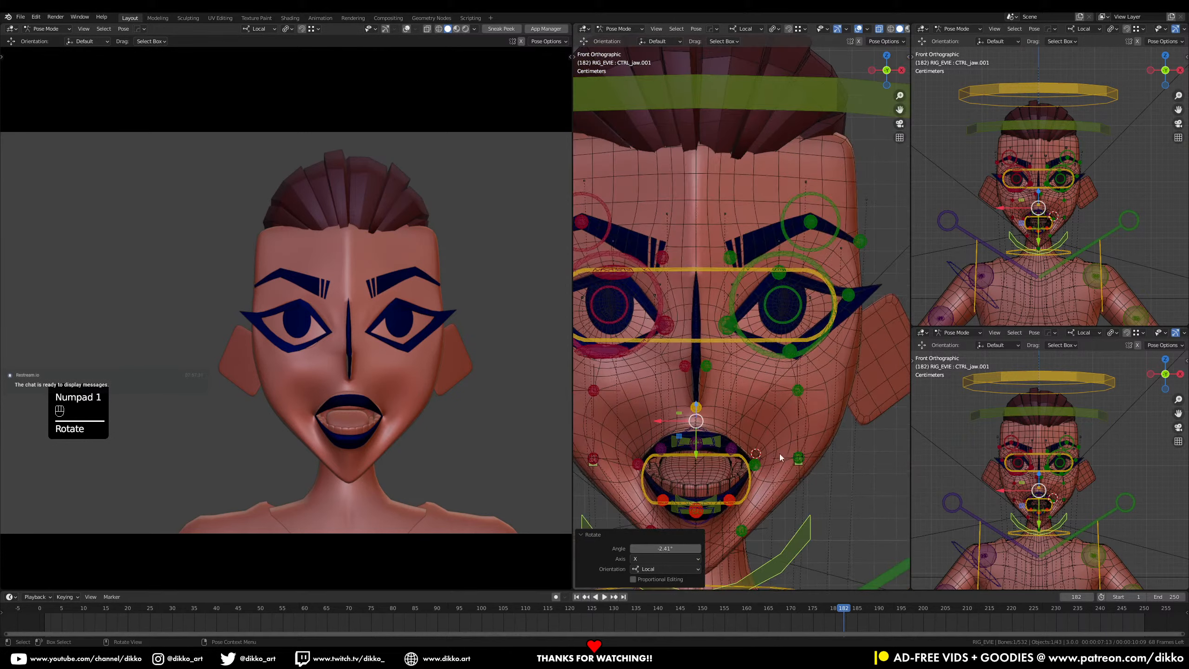
pyautogui.press('r')
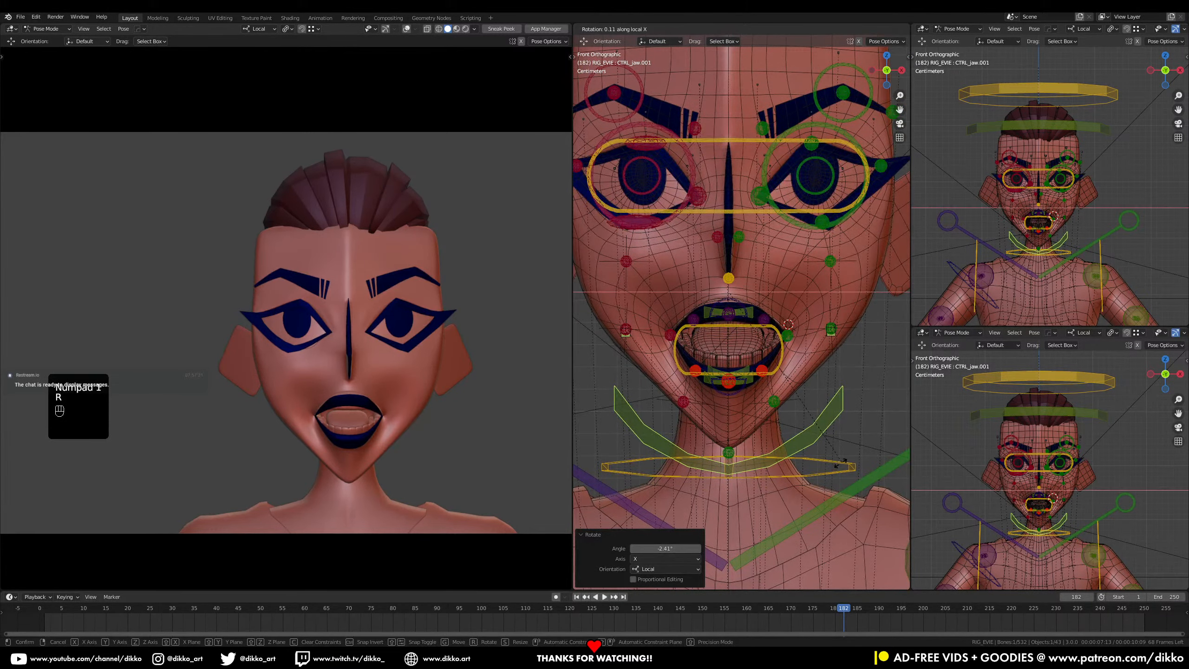
pyautogui.click(793, 345)
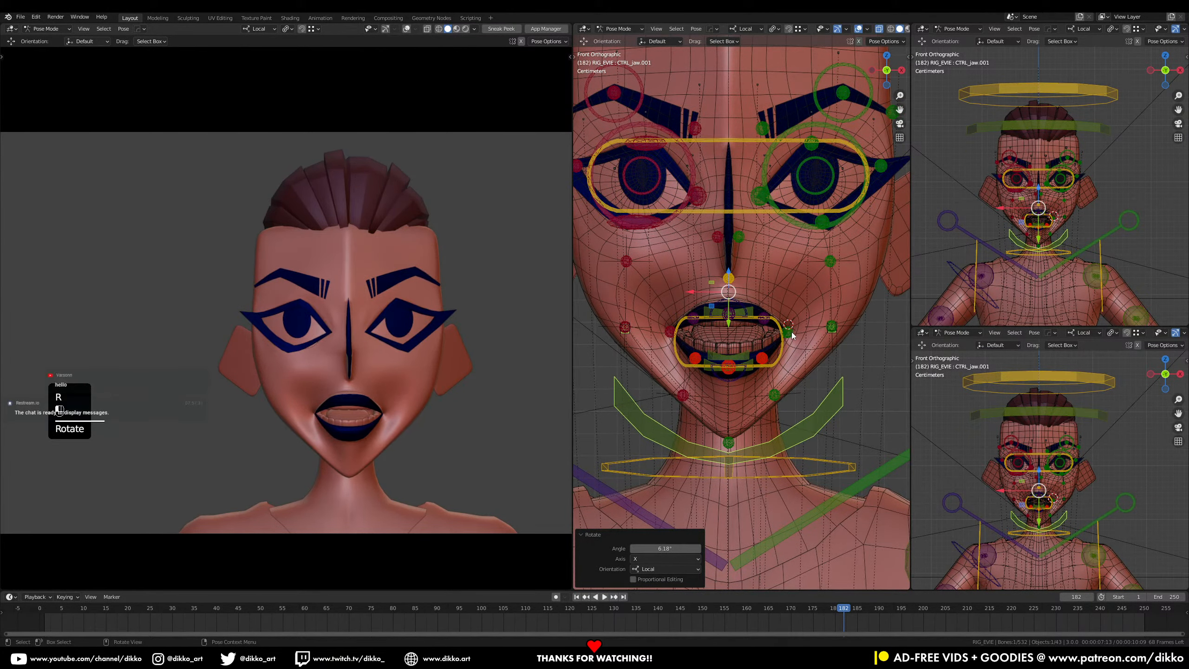
# Step: Move both lip-corner controls together about 0.0029 m along local Y and return to the front view
pyautogui.click(788, 332)
pyautogui.moveTo(788, 334); pyautogui.dragTo(697, 380, button='middle')
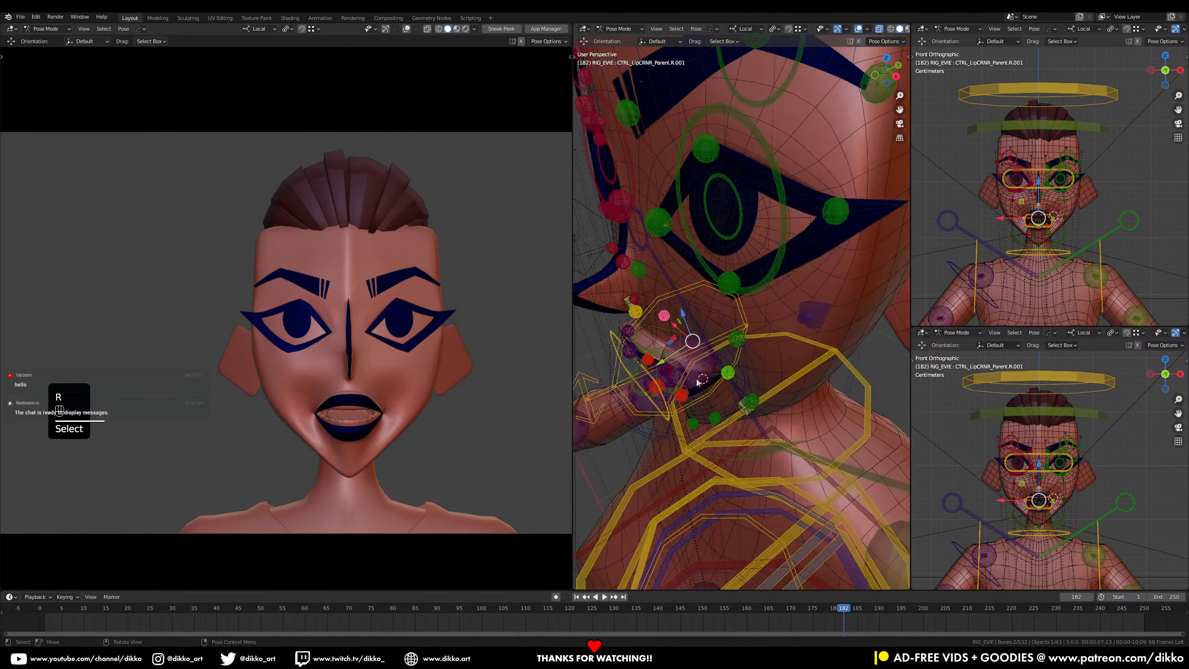
pyautogui.moveTo(657, 364); pyautogui.dragTo(657, 373)
pyautogui.moveTo(646, 426); pyautogui.dragTo(710, 381, button='middle')
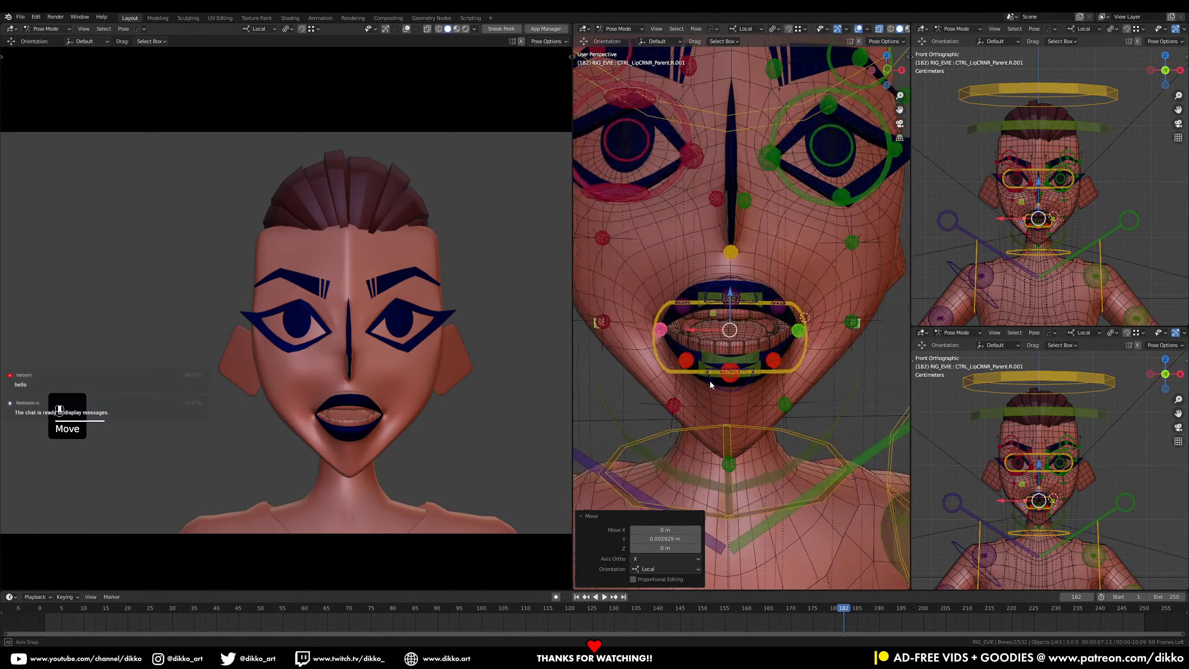
pyautogui.press('KP_1')
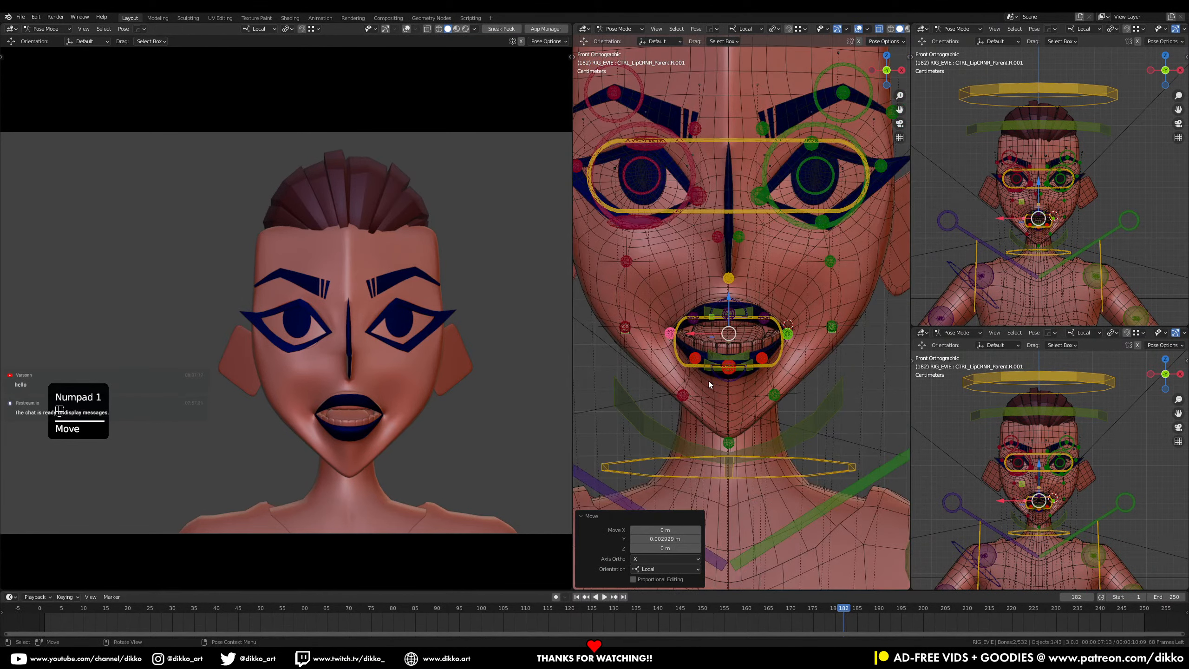
# Step: Pull the character's left lip-corner control up and outward into a one-sided smile
pyautogui.click(793, 335)
pyautogui.press('g')
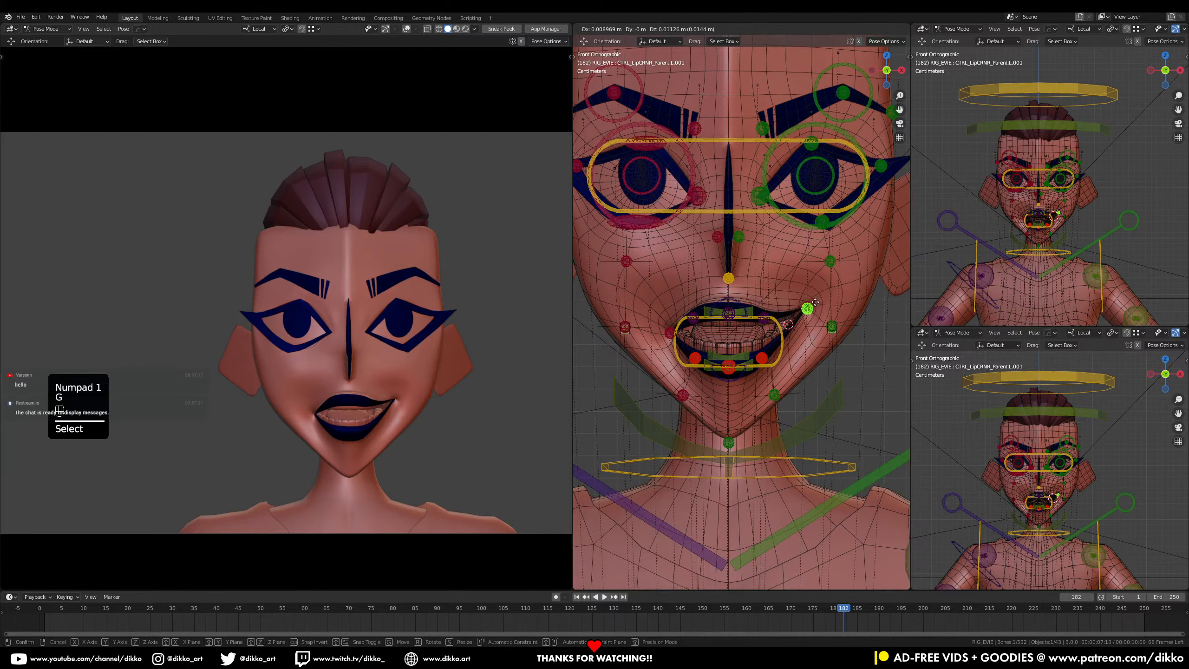
pyautogui.click(817, 304)
# Step: Move the character's left upper-lip control up and outward toward the raised corner, and lower it slightly to refine the curve
pyautogui.click(767, 318)
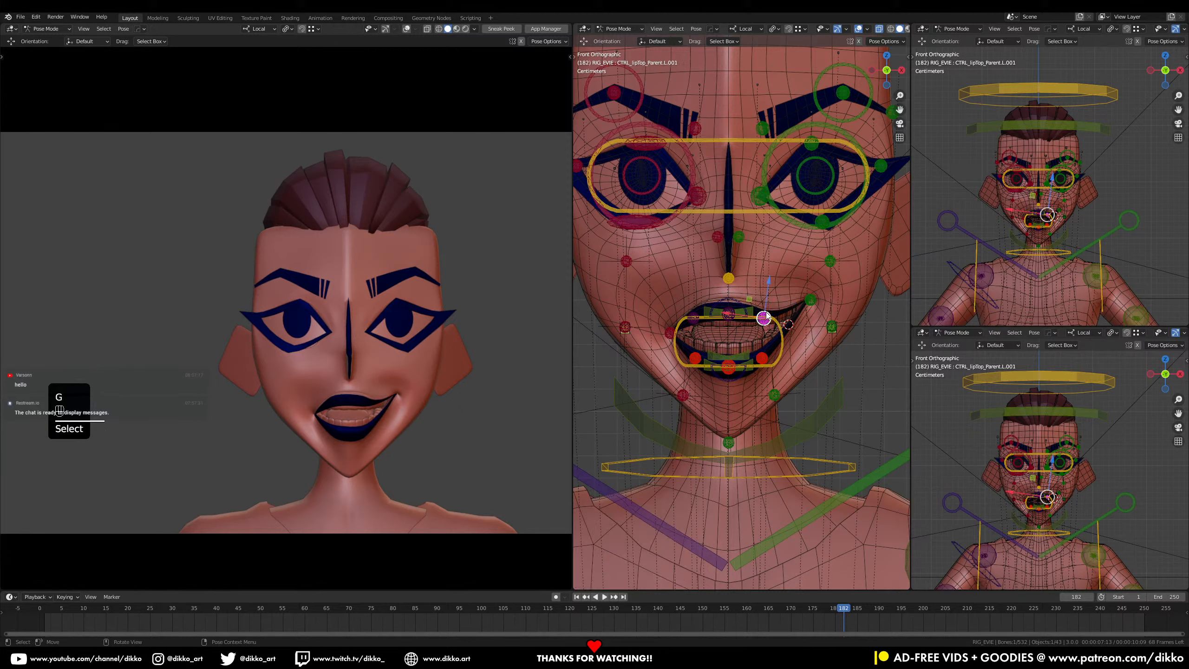
pyautogui.press('g')
pyautogui.click(775, 297)
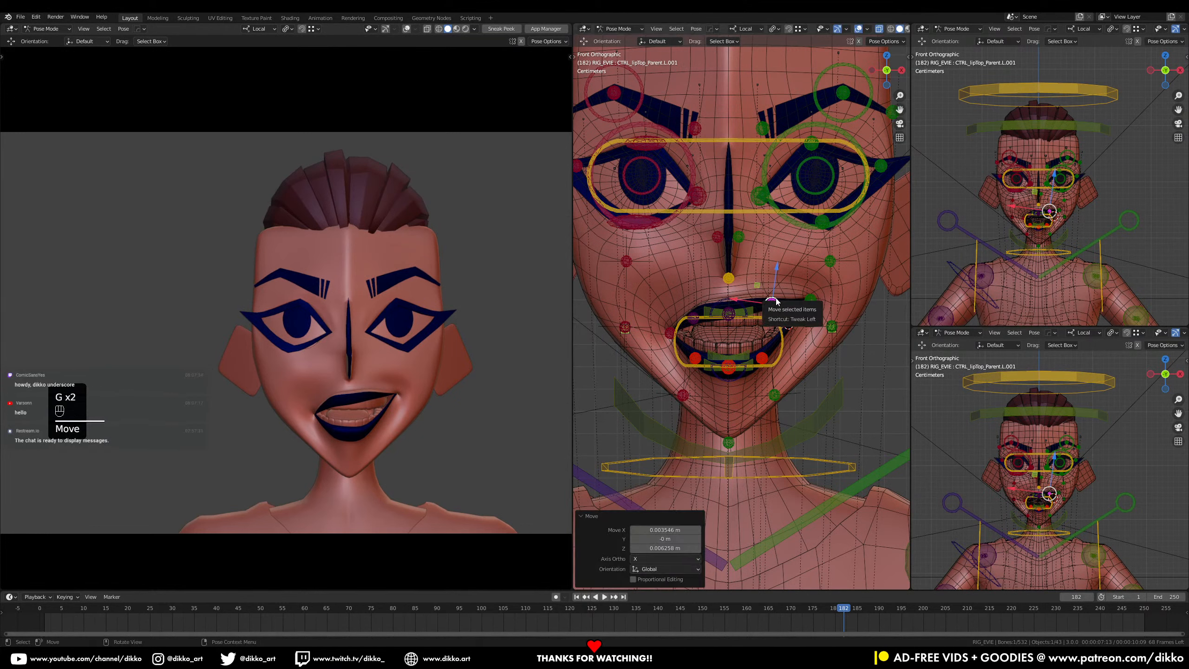
pyautogui.press('g')
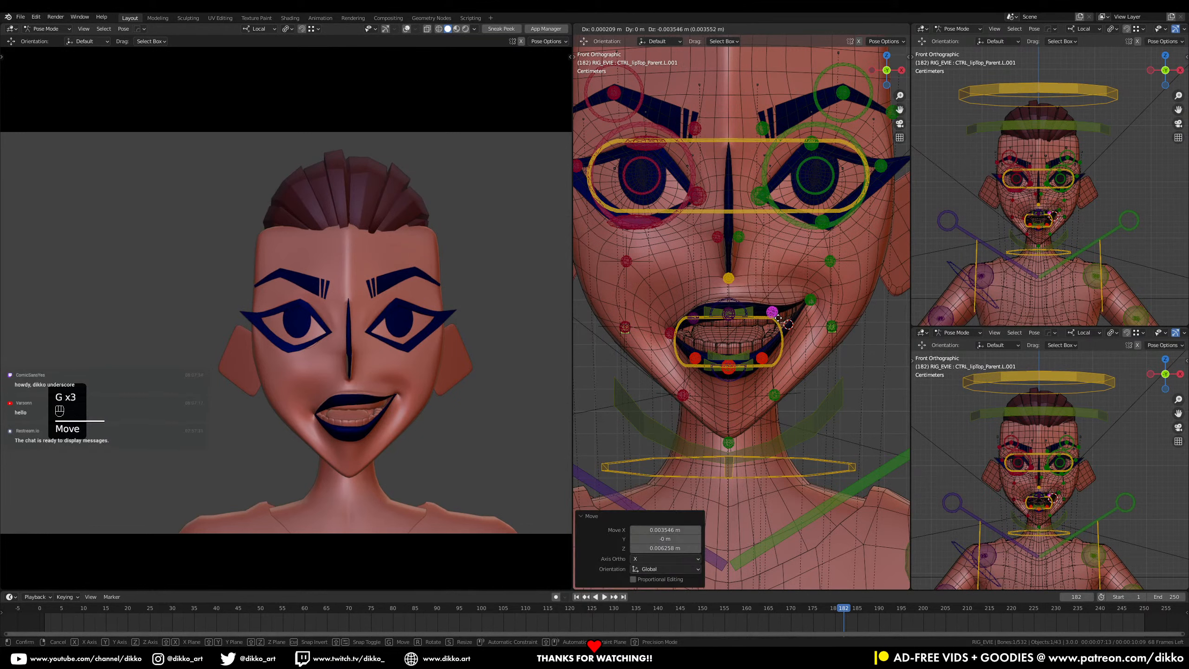
pyautogui.click(776, 318)
# Step: Move the character's left lower-lip control about 0.0056 m in X and 0.0075 m in Z toward the raised corner
pyautogui.click(762, 358)
pyautogui.press('g')
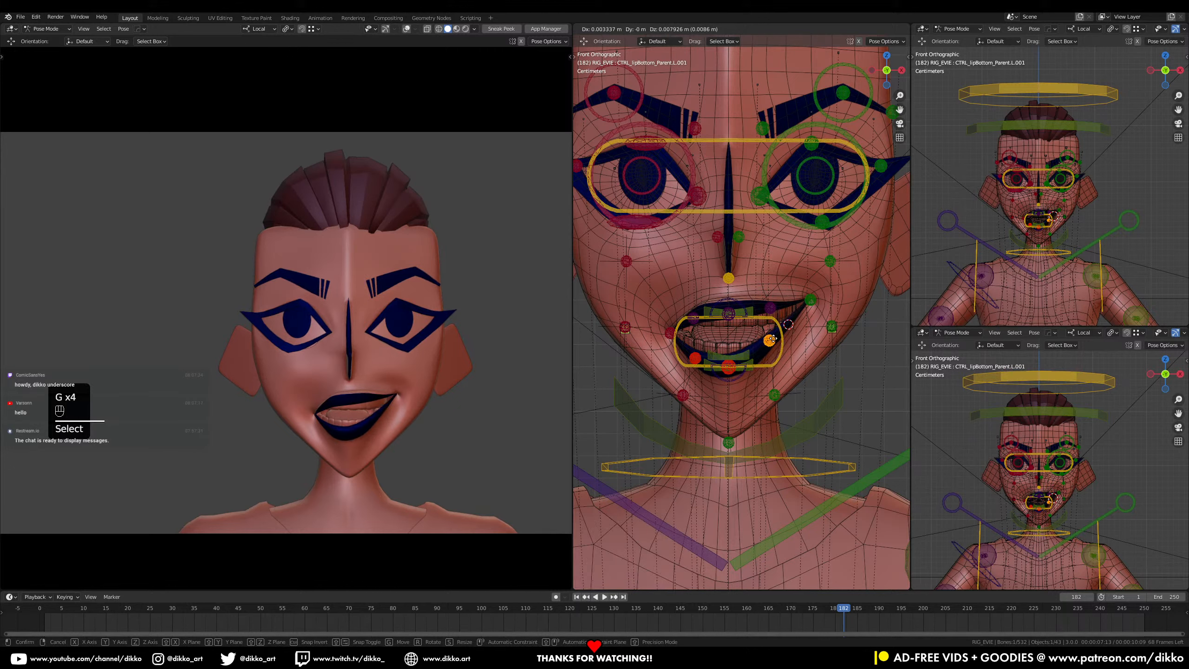
pyautogui.click(775, 341)
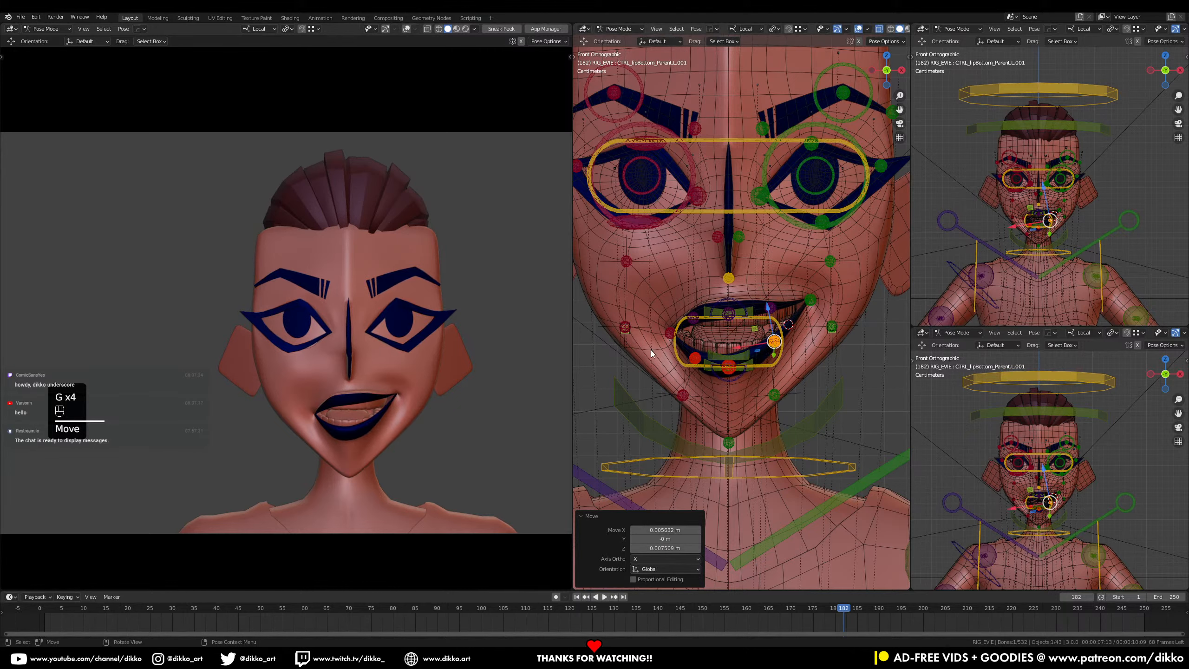
# Step: Select all rig controls and clear their scale, rotation and location to restore the rest pose
pyautogui.press('a')
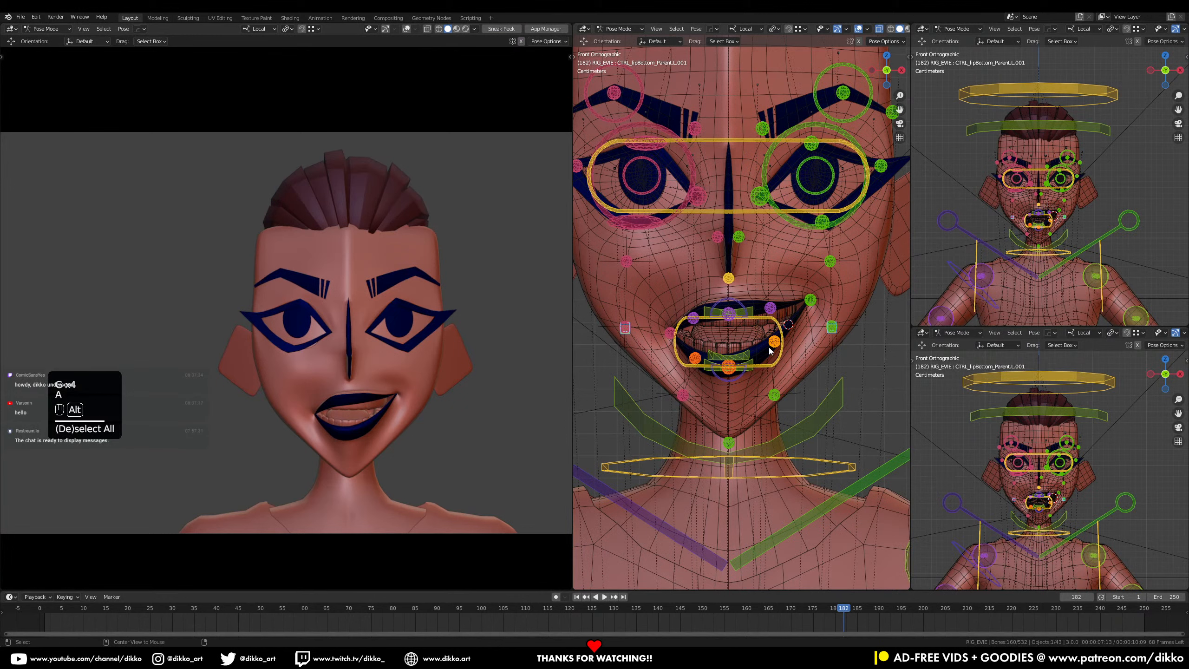
pyautogui.press('a')
pyautogui.hotkey('alt', 's')
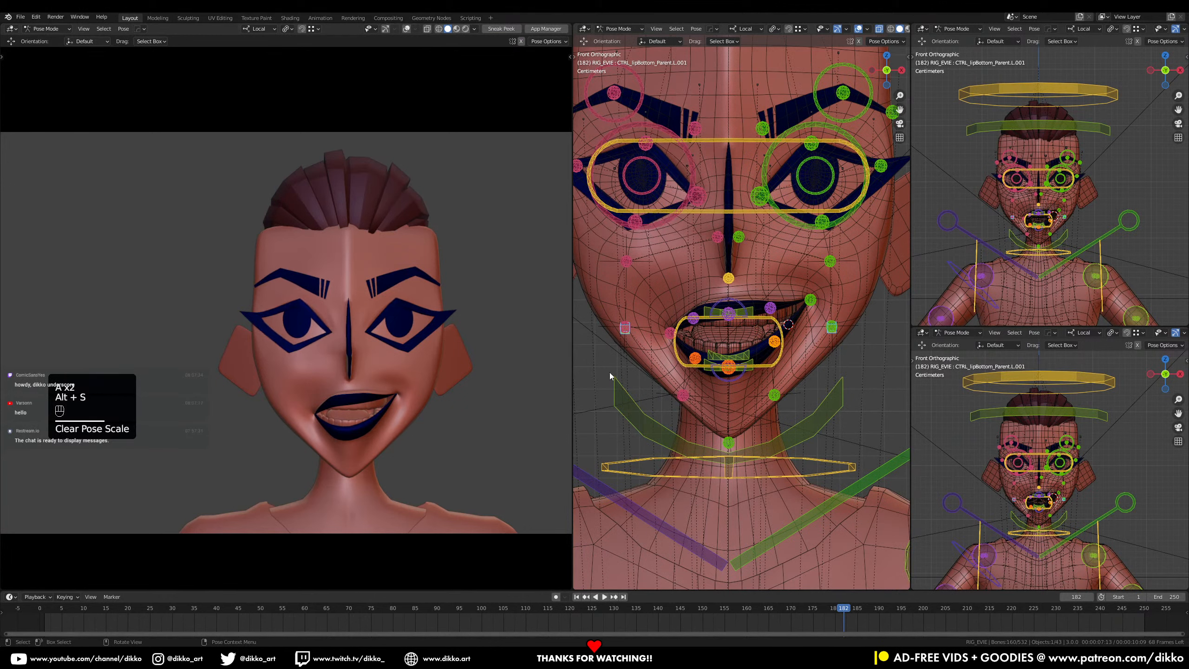
pyautogui.hotkey('alt', 'r')
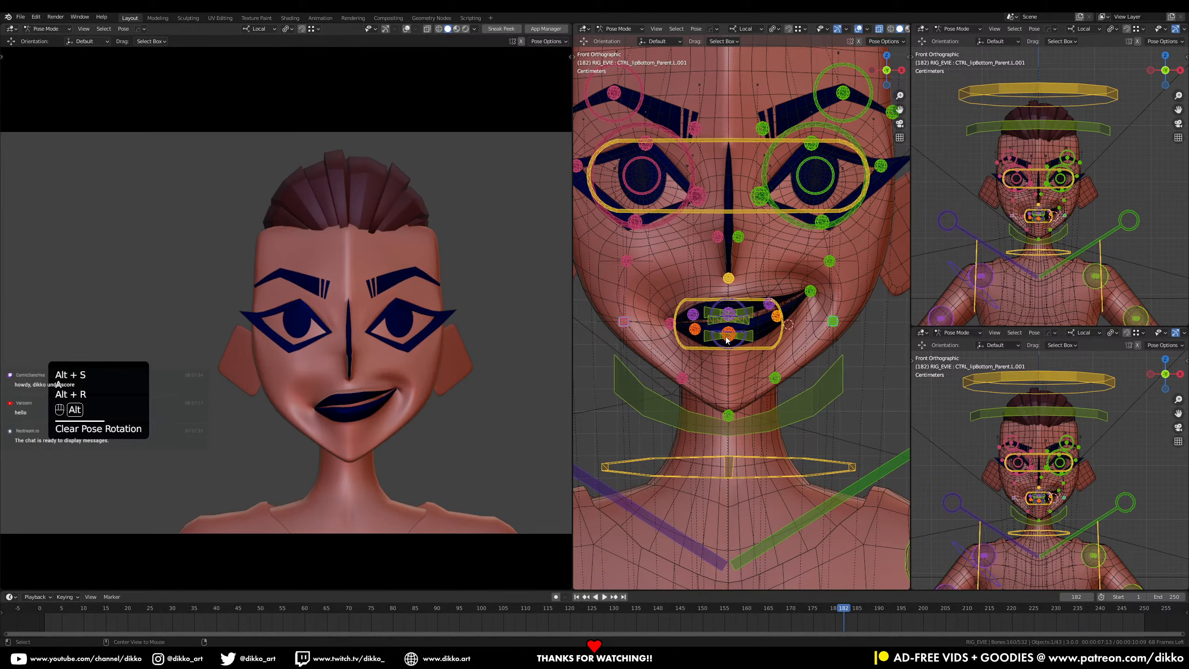
pyautogui.hotkey('alt', 'g')
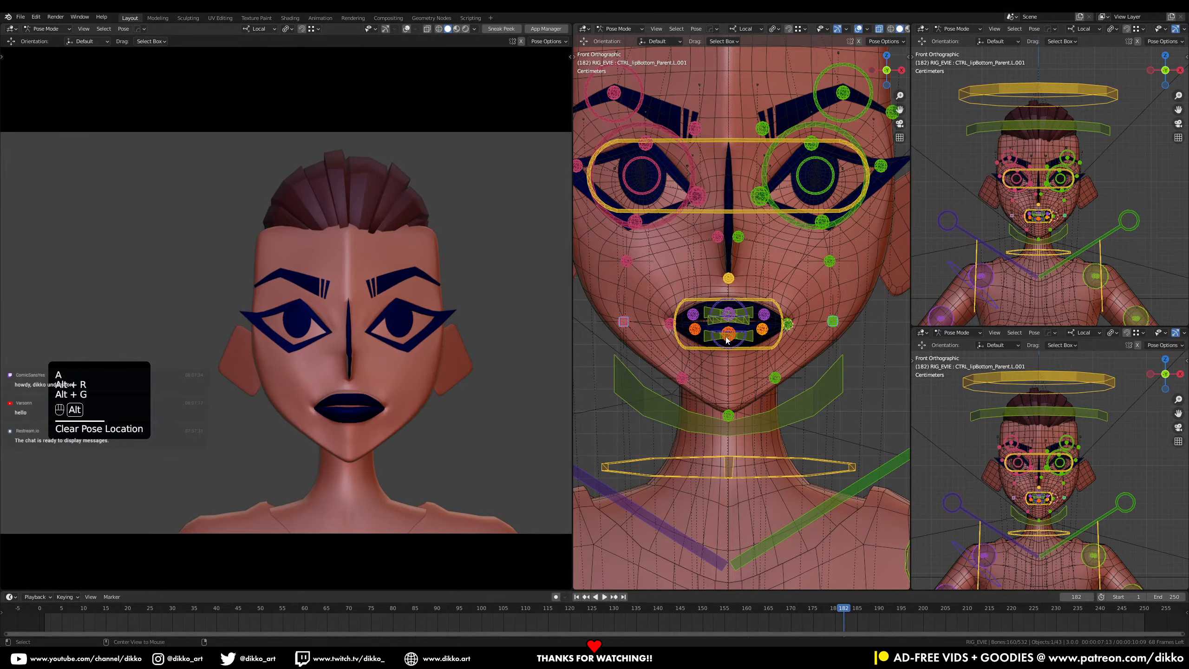
# Step: Open the mouth by rotating the jaw control -27.4° around its local X axis
pyautogui.click(815, 400)
pyautogui.press('r')
pyautogui.press('x')
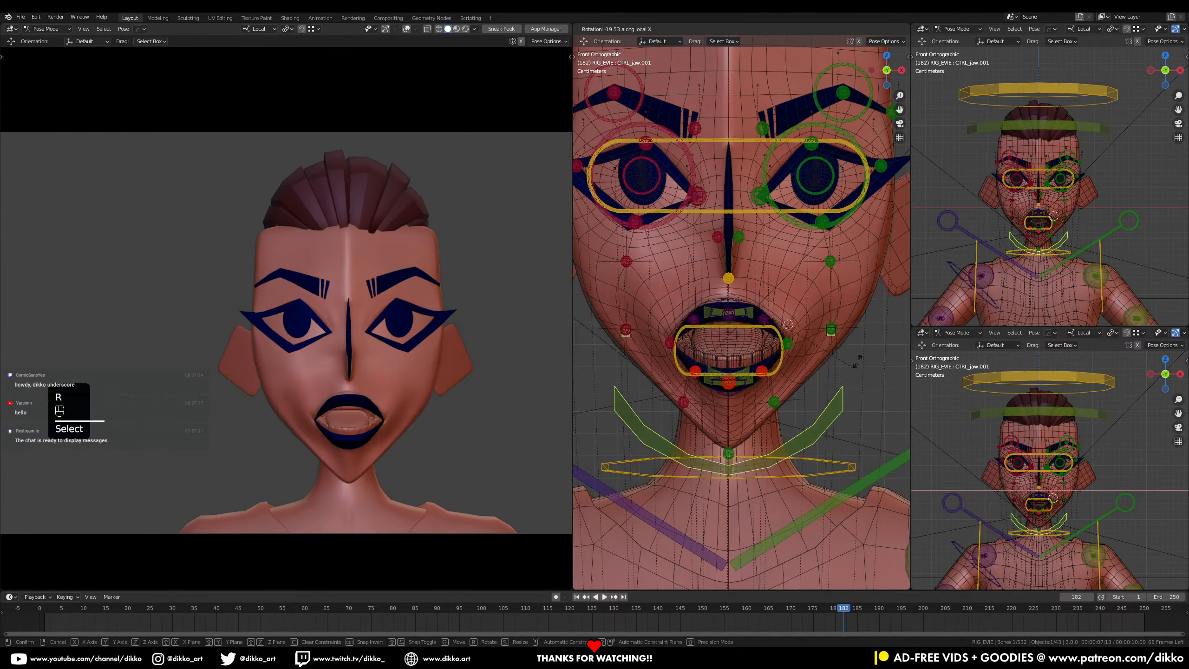
pyautogui.click(864, 349)
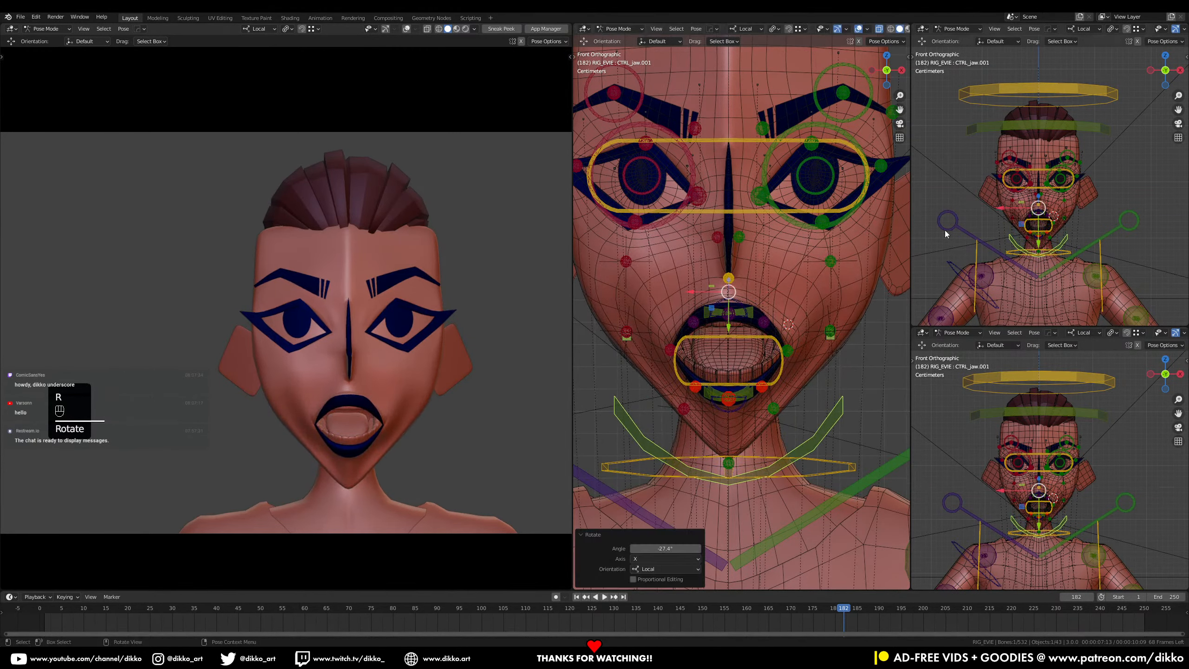
# Step: Scale the jaw control uniformly to 0.948 from the upper side viewport
pyautogui.click(922, 29)
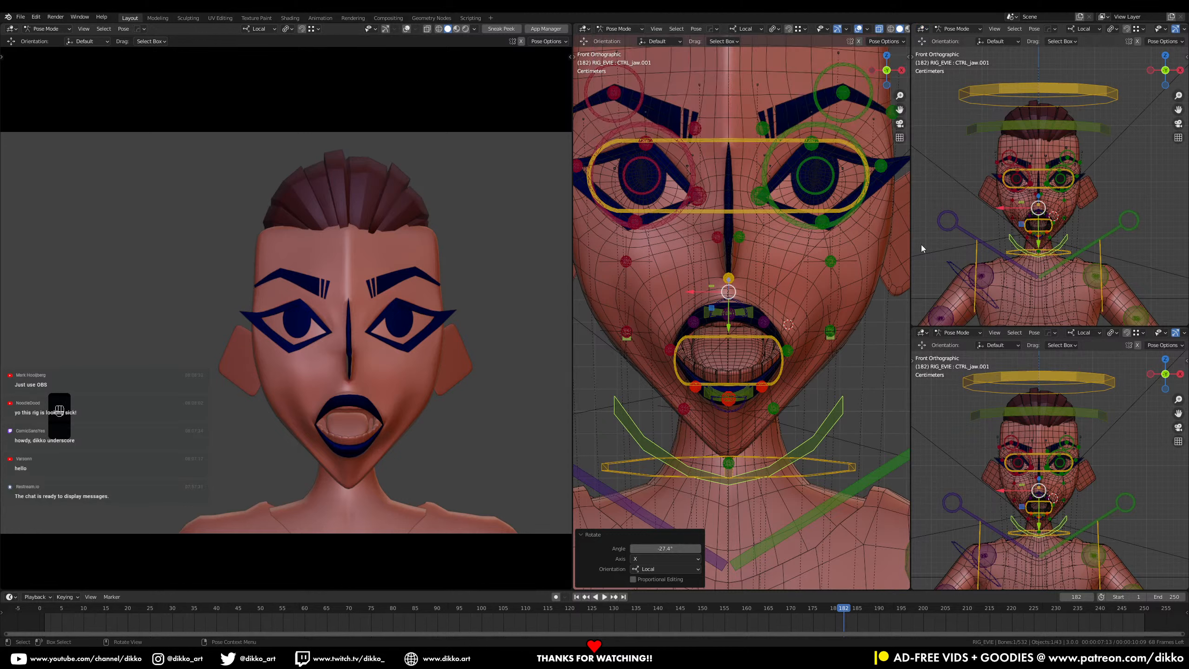
pyautogui.press('s')
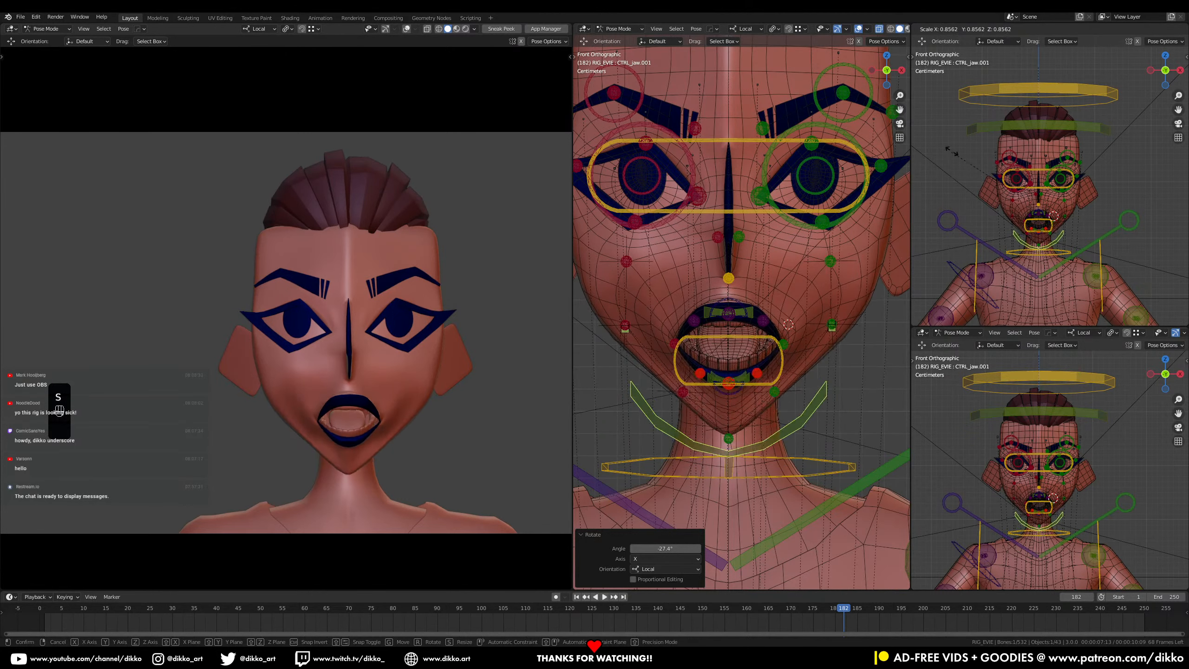
pyautogui.click(933, 221)
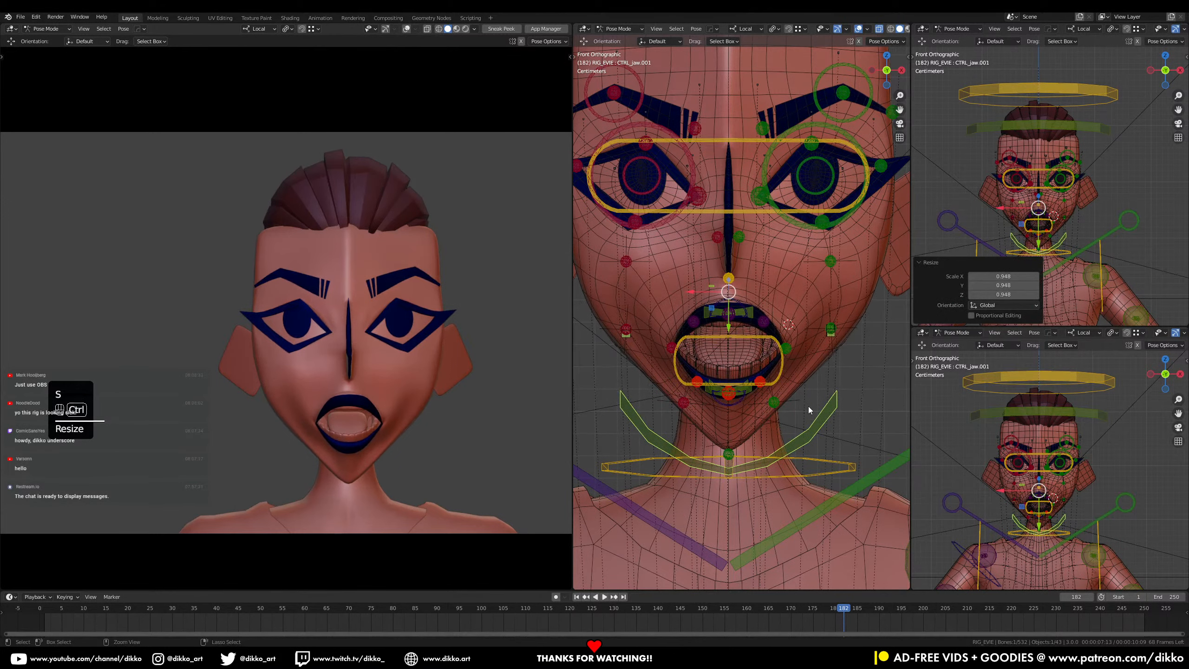
# Step: Undo the last scaling of the jaw control
pyautogui.hotkey('ctrl', 'z')
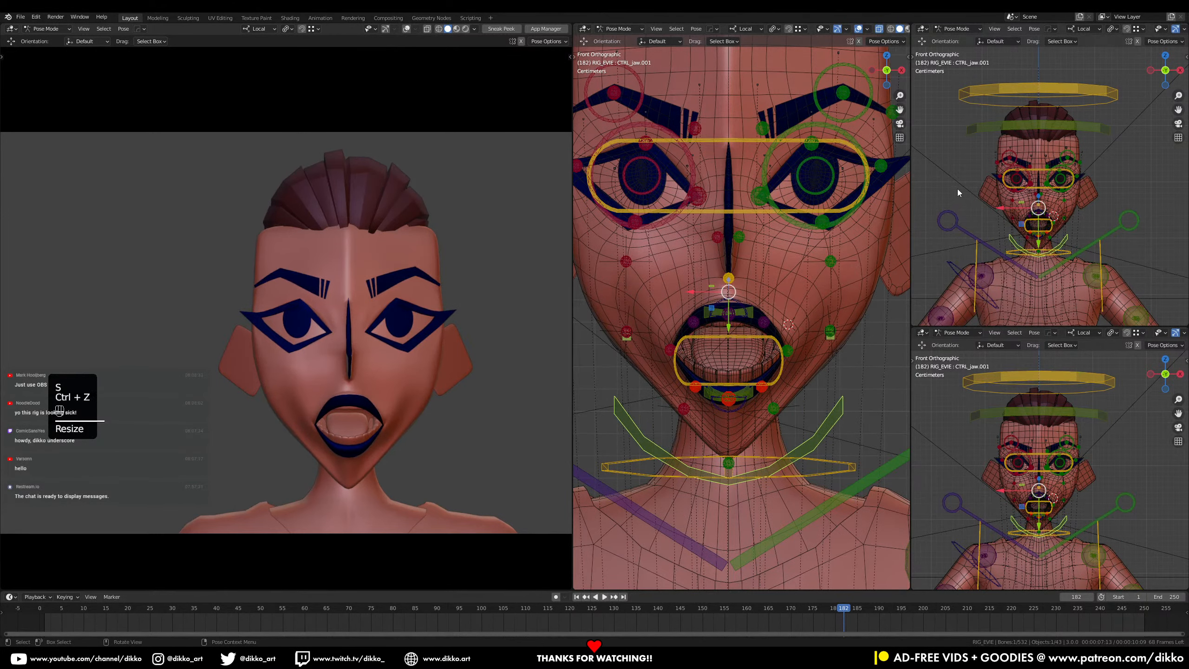
# Step: Change the upper side viewport to an Outliner and the lower one to a Properties editor, and widen the central viewport
pyautogui.click(922, 29)
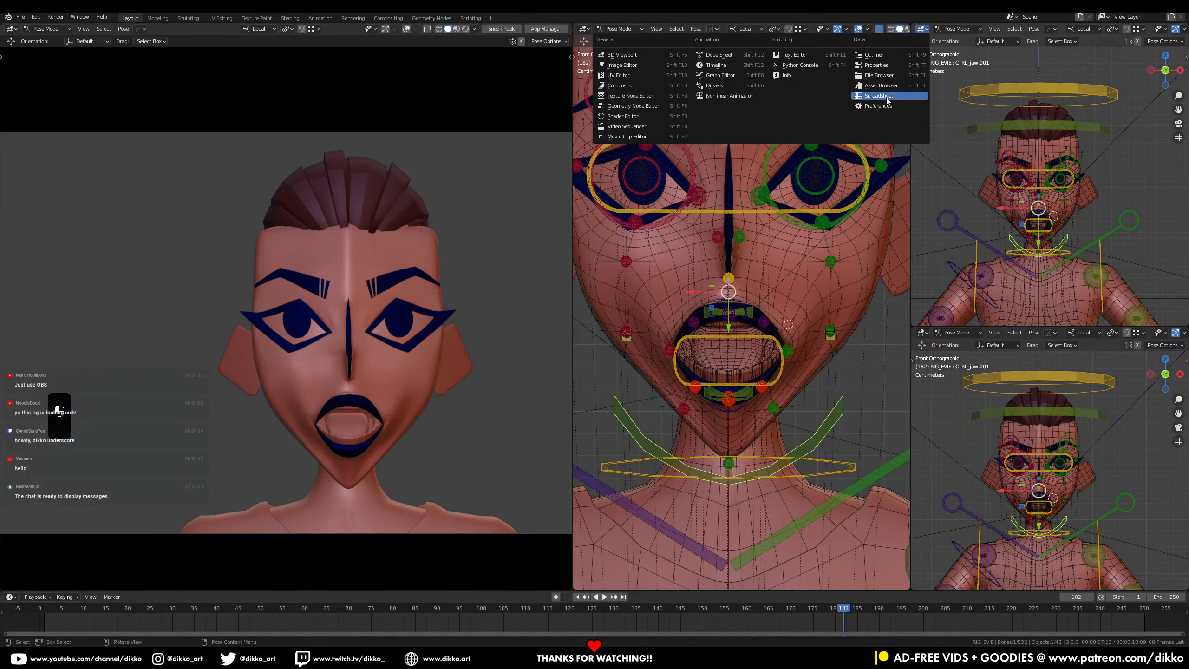
pyautogui.click(882, 59)
pyautogui.click(917, 334)
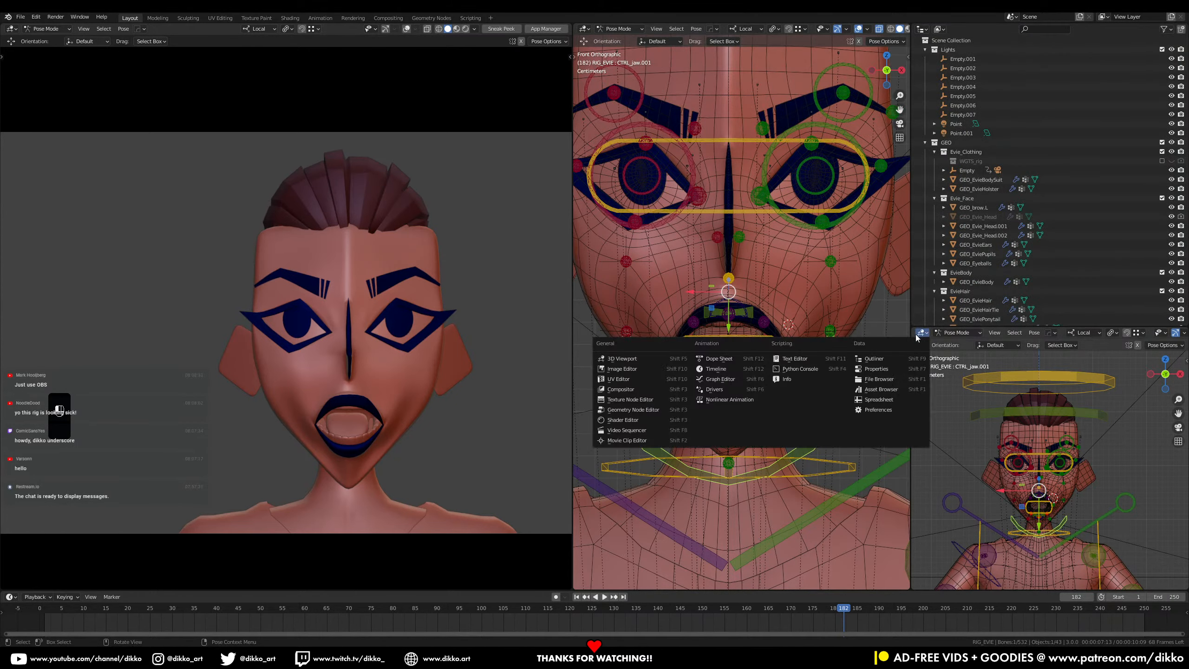
pyautogui.click(874, 370)
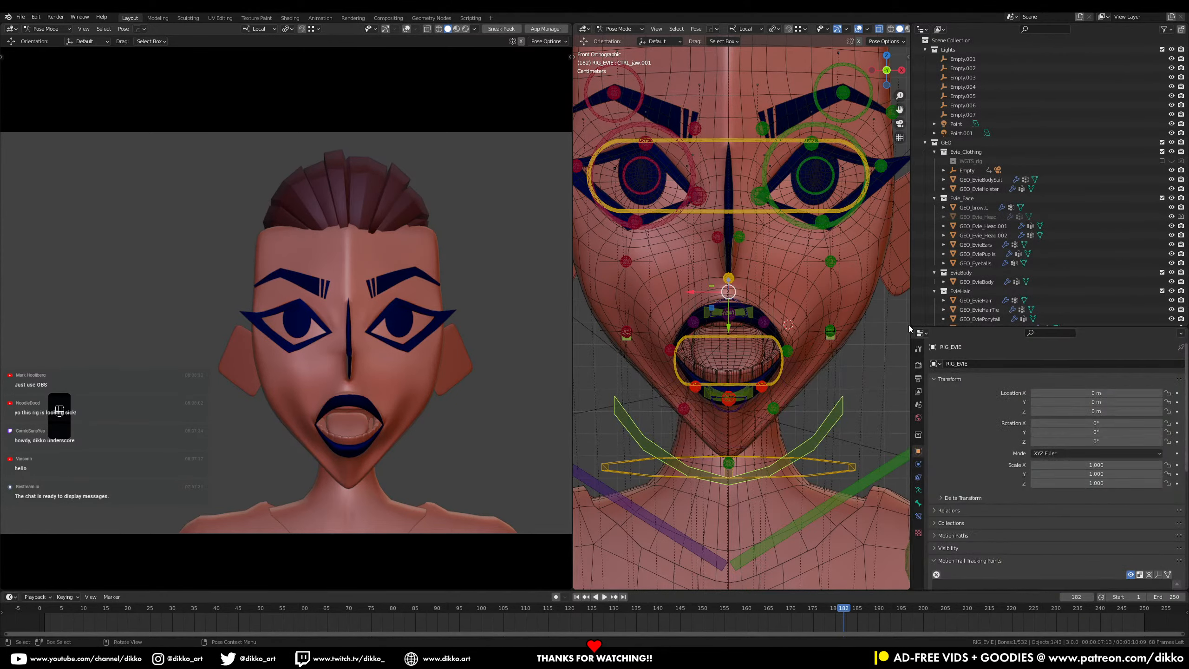
pyautogui.moveTo(912, 322); pyautogui.dragTo(943, 322)
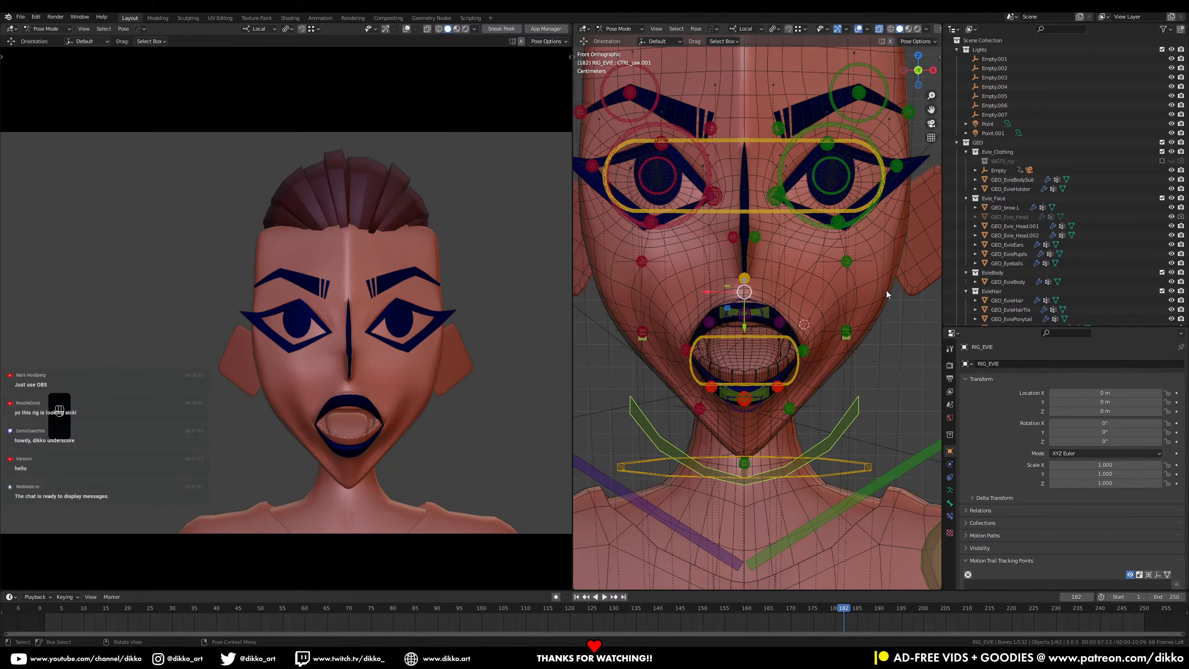
# Step: Rotate the jaw control 9.06° around its local X axis to partly close the mouth
pyautogui.moveTo(759, 285); pyautogui.dragTo(736, 328, button='middle')
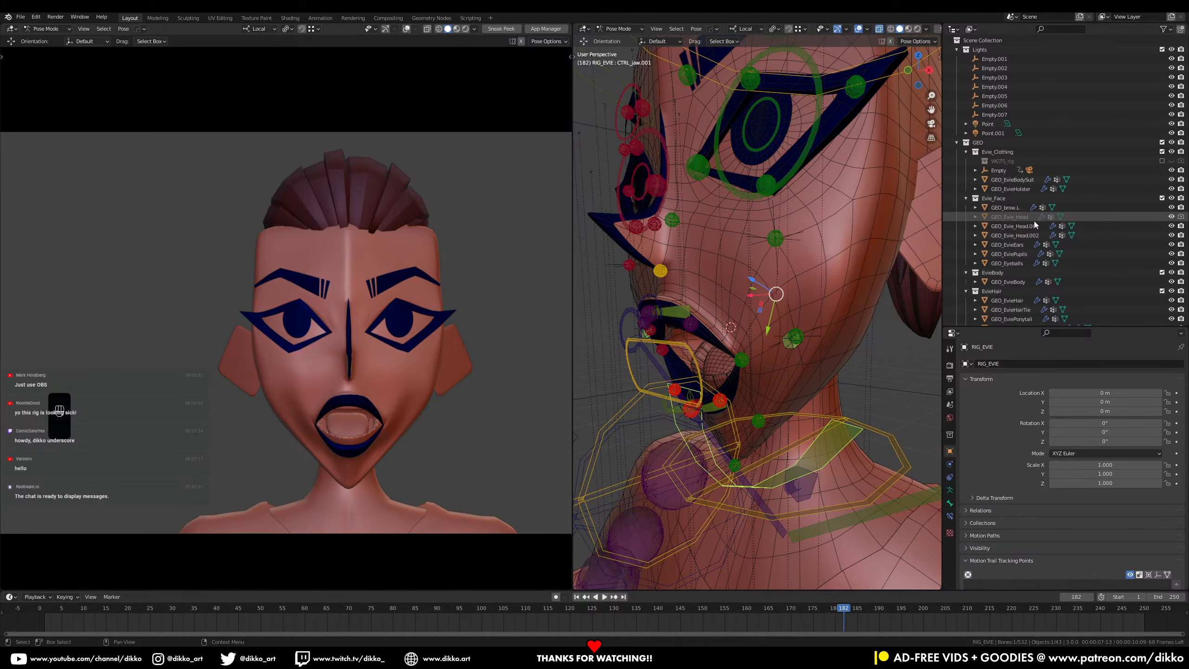
pyautogui.moveTo(759, 403); pyautogui.dragTo(792, 403, button='middle')
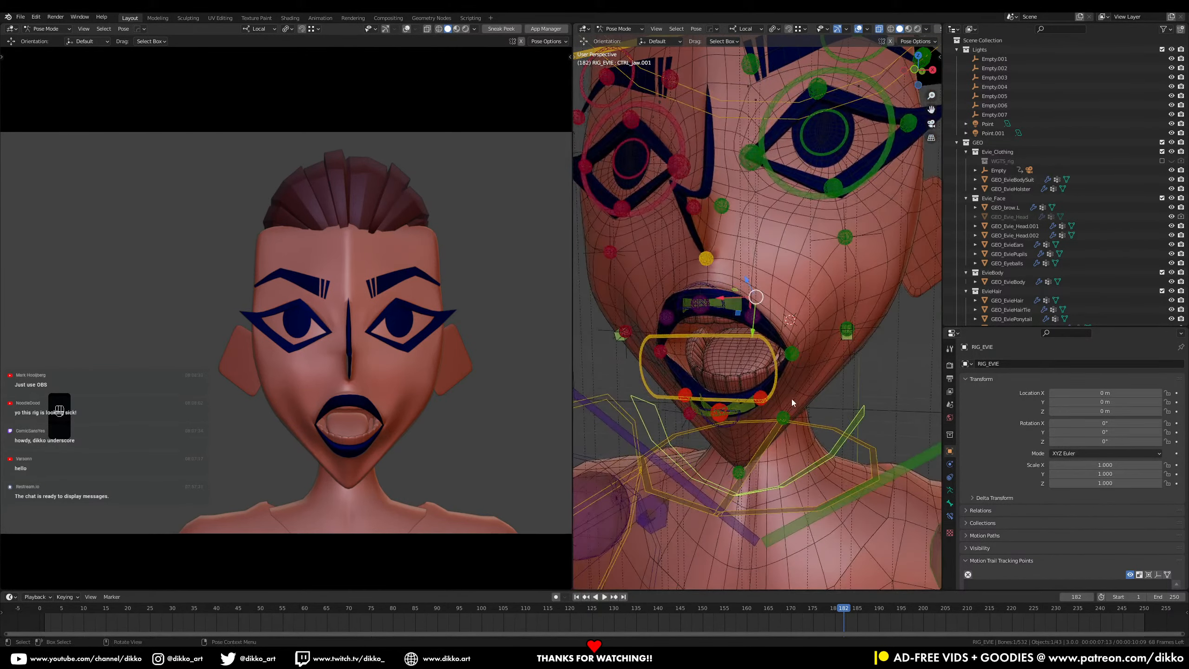
pyautogui.press('r')
pyautogui.press('x')
pyautogui.press('x')
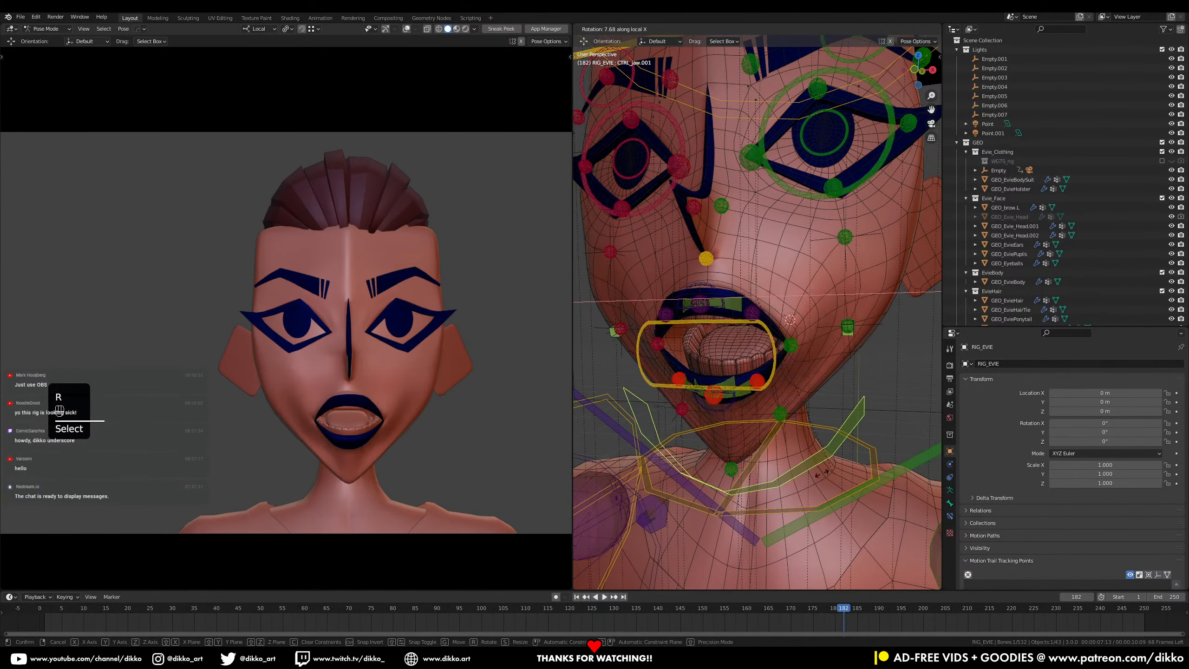
pyautogui.click(821, 454)
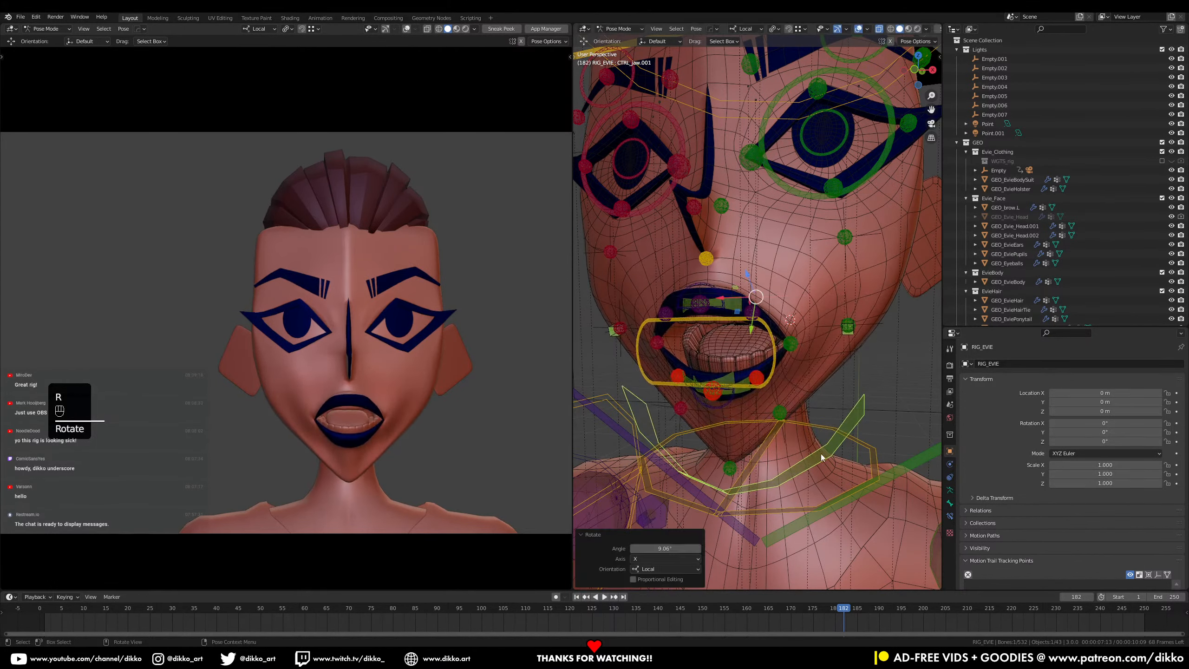
# Step: Clear the jaw control's rotation and reopen the mouth by rotating it -21.5° around its local X axis
pyautogui.hotkey('alt', 'r')
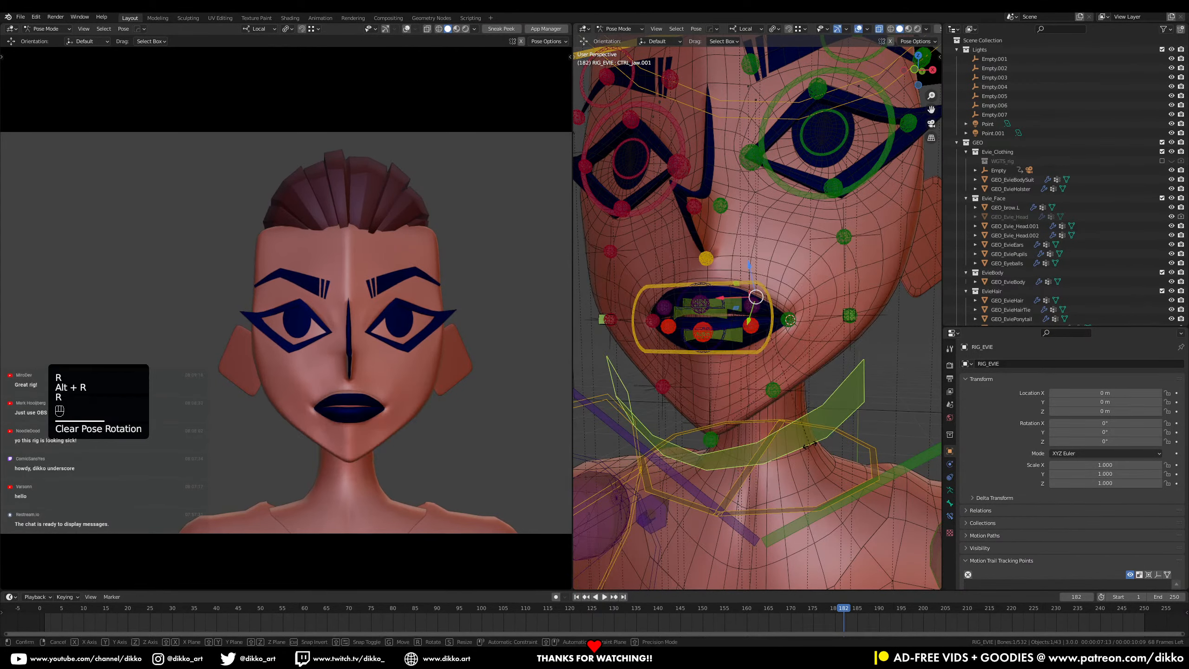
pyautogui.press('r')
pyautogui.press('x')
pyautogui.press('x')
pyautogui.click(780, 399)
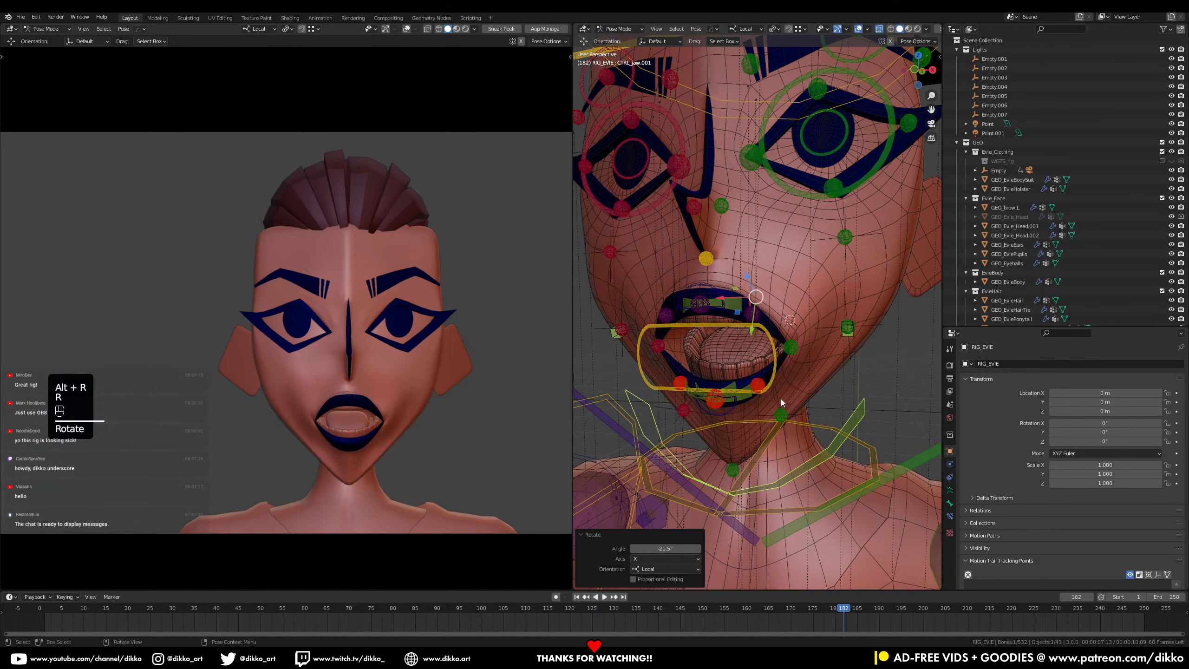
# Step: Select the individual upper-lip, lower-lip and lip-corner controls one after another to identify them
pyautogui.click(758, 384)
pyautogui.click(752, 315)
pyautogui.click(699, 308)
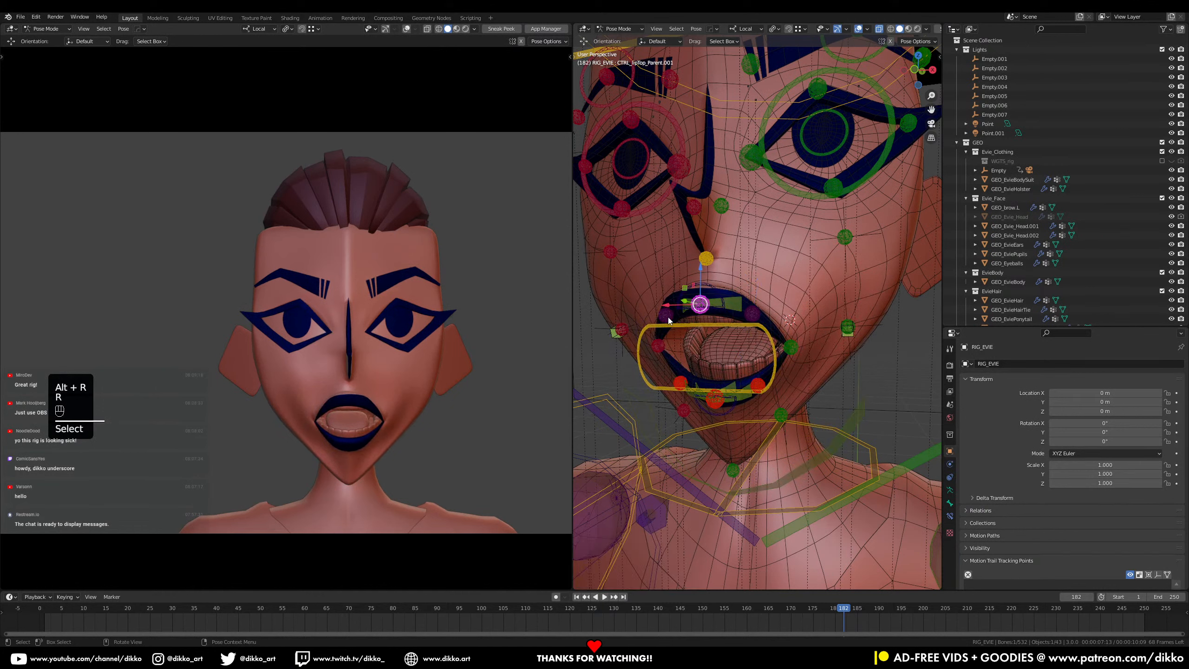
pyautogui.click(659, 345)
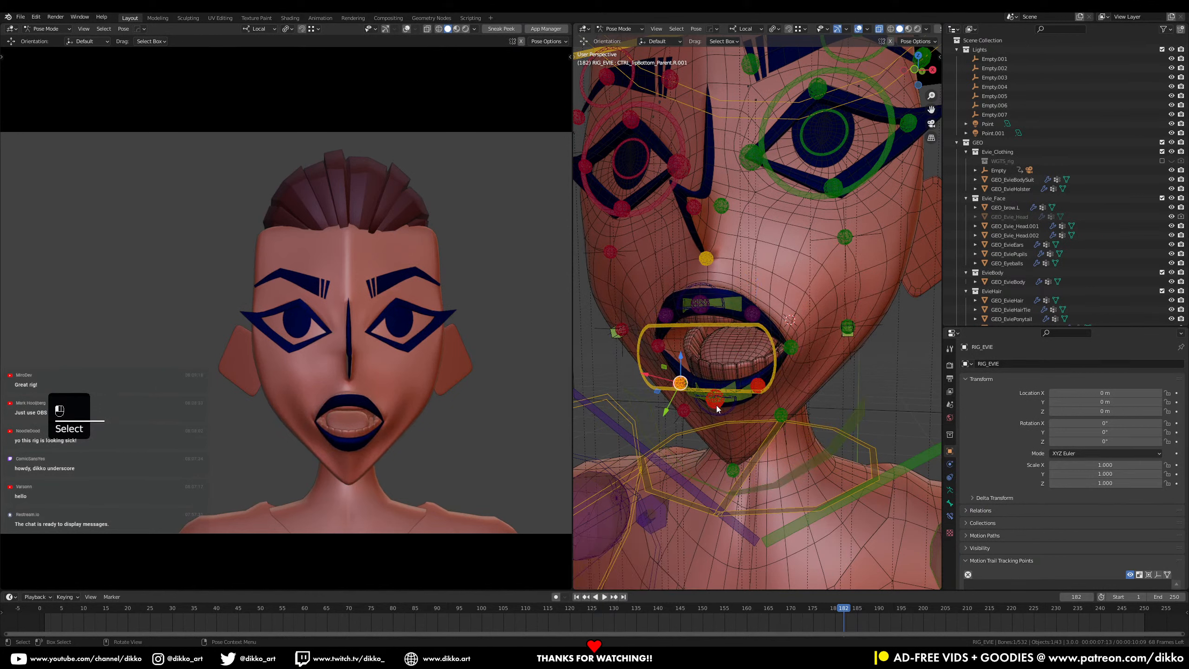
pyautogui.click(685, 410)
pyautogui.click(758, 384)
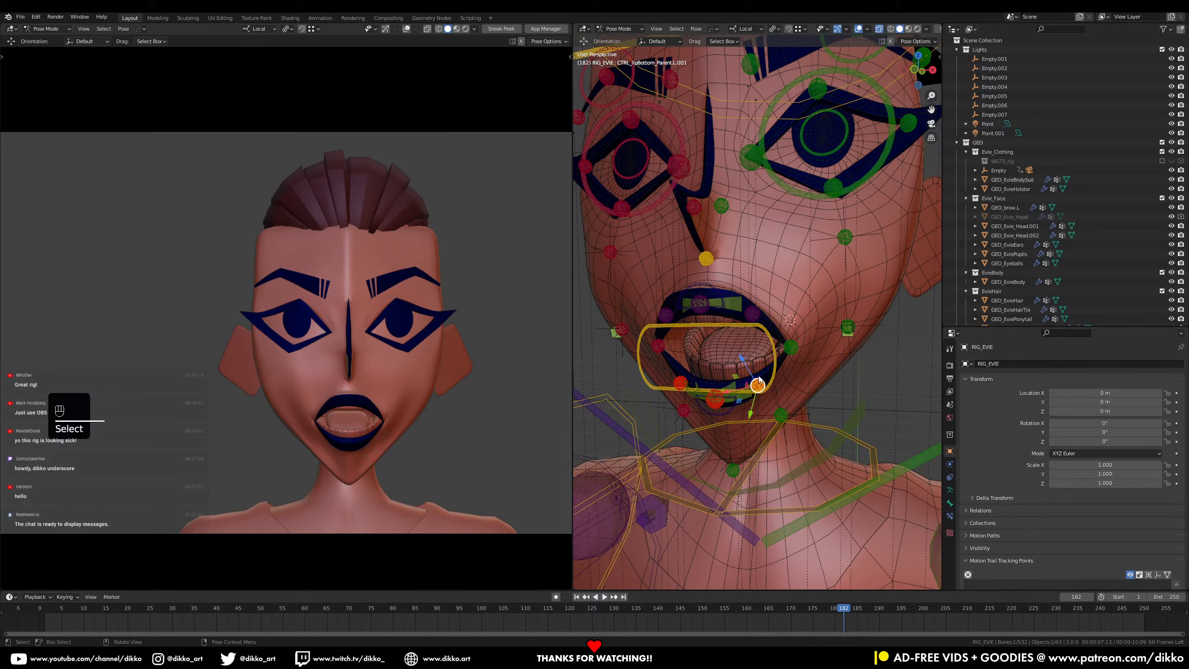
# Step: Open the mouth further by rotating the jaw control -4.69° around its local X axis
pyautogui.click(841, 451)
pyautogui.press('r')
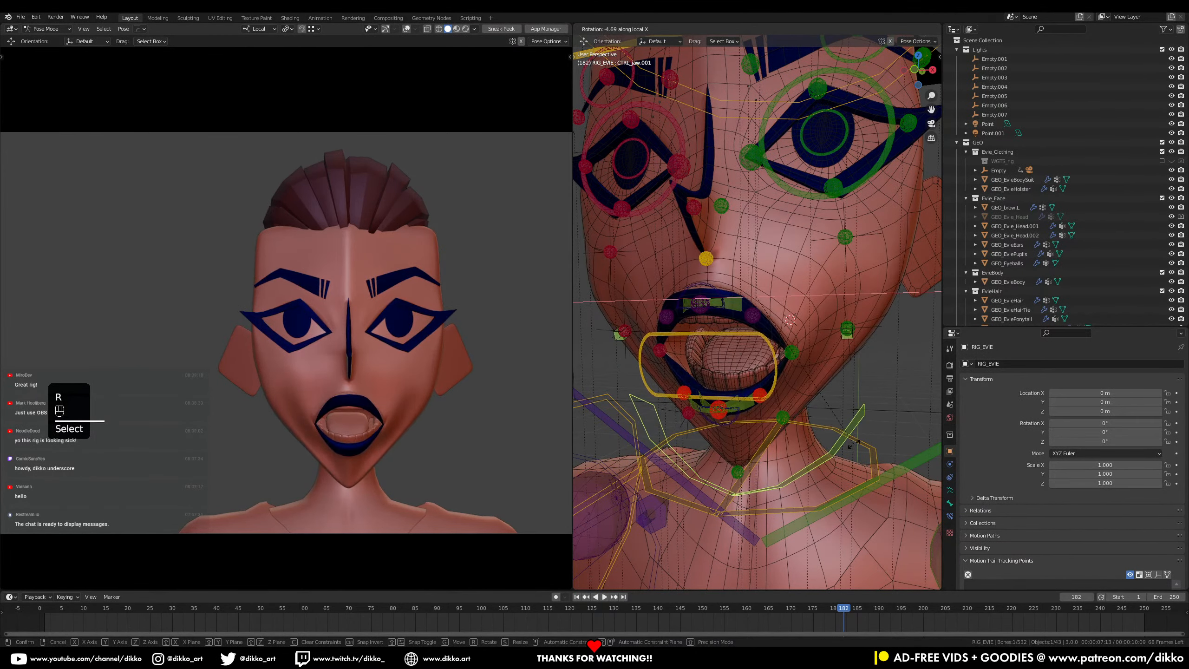
pyautogui.click(781, 396)
# Step: Move the character's left lip-corner control about -0.0102 m along its local Y axis
pyautogui.moveTo(699, 367); pyautogui.dragTo(695, 279, button='middle')
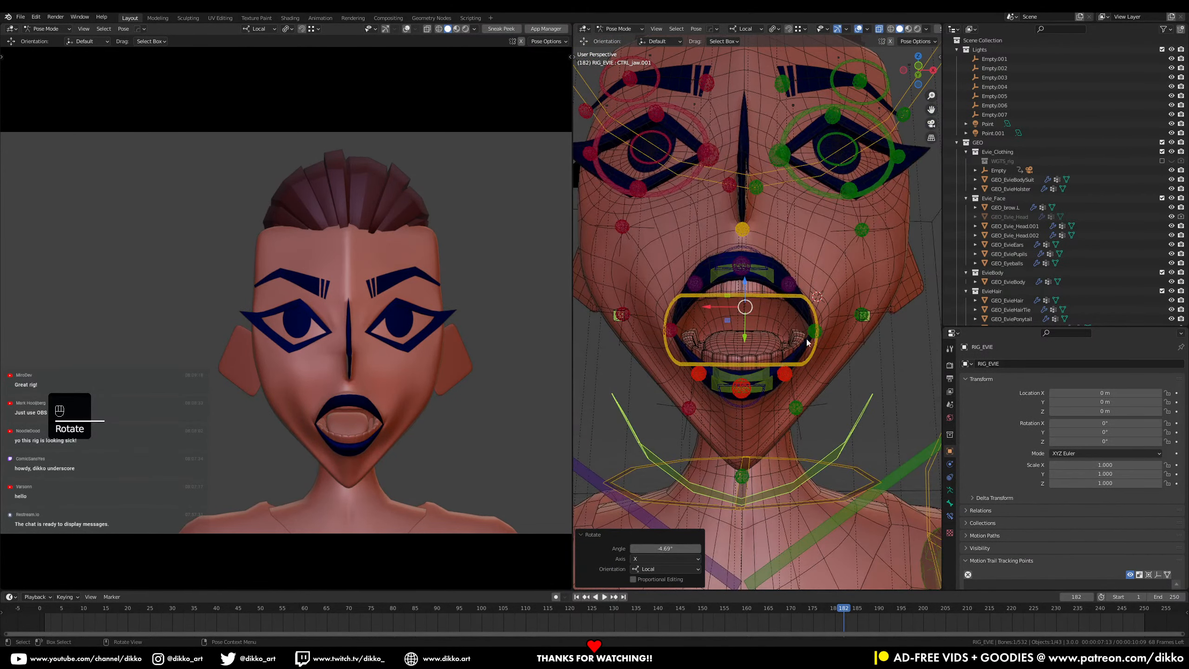
pyautogui.click(823, 335)
pyautogui.moveTo(832, 336); pyautogui.dragTo(775, 373, button='middle')
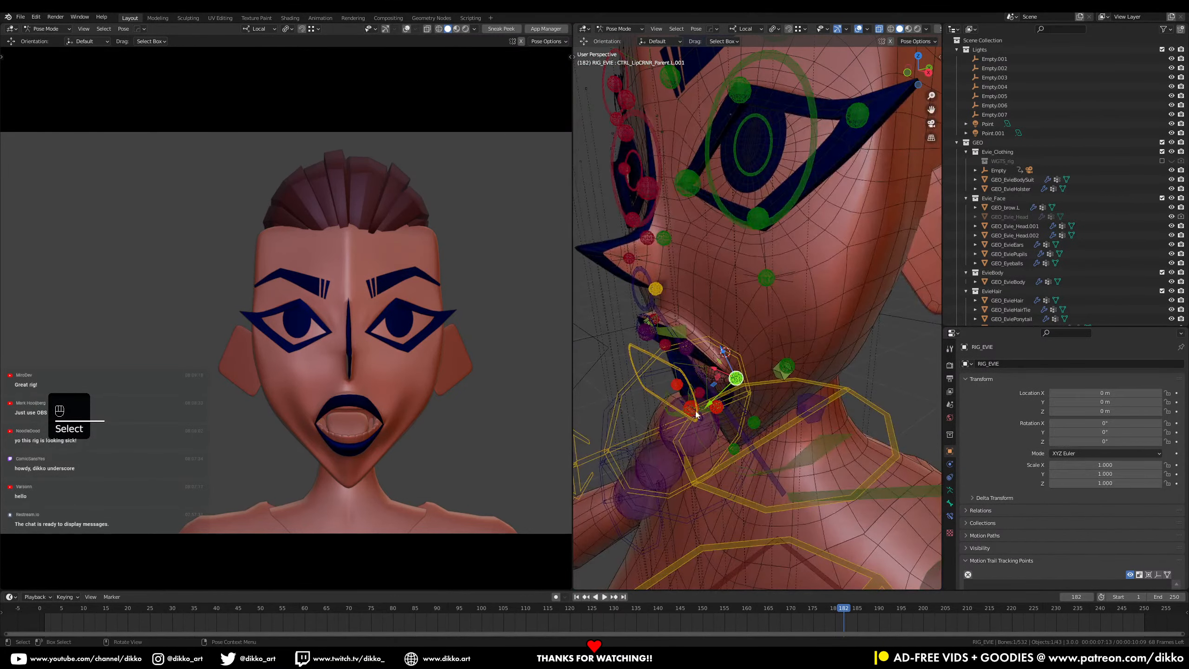
pyautogui.moveTo(714, 405); pyautogui.dragTo(736, 388)
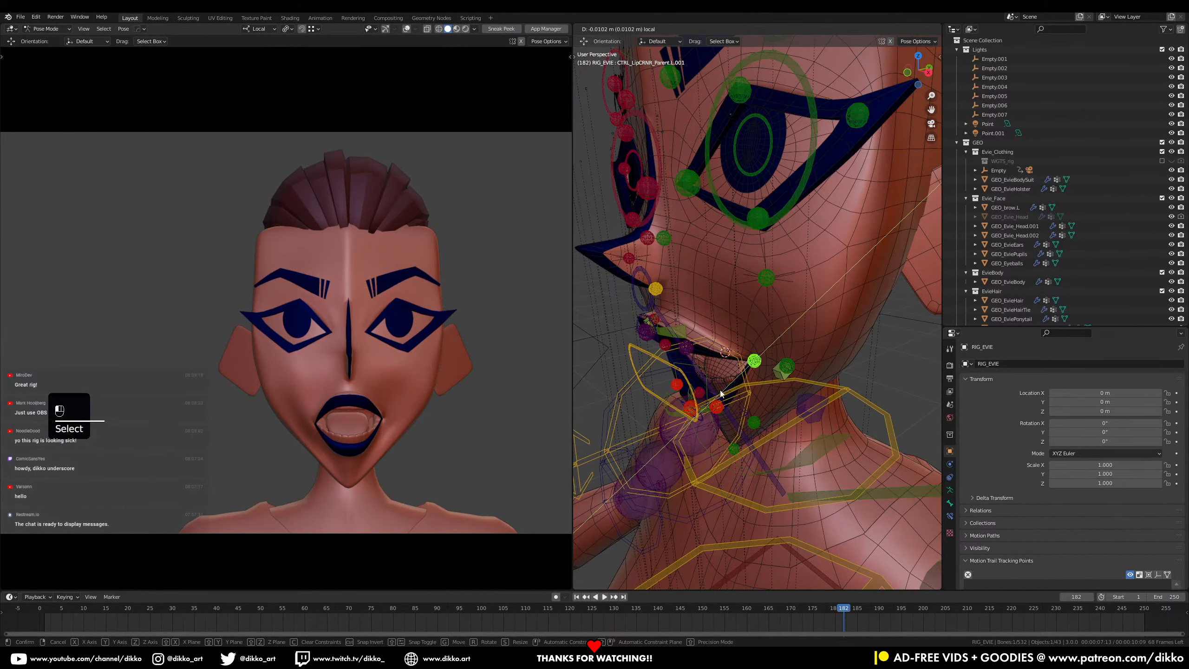
# Step: Move the character's right lip-corner control about -0.0108 m along its local Y axis
pyautogui.moveTo(649, 377); pyautogui.dragTo(740, 367, button='middle')
pyautogui.click(737, 375)
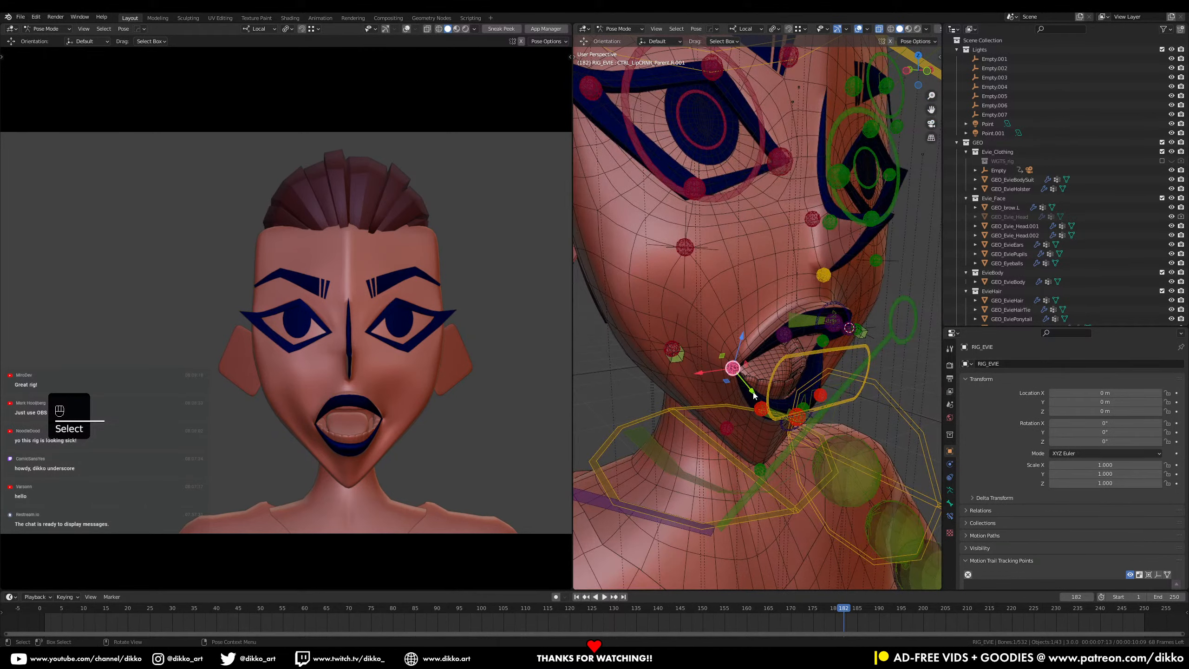
pyautogui.moveTo(752, 391); pyautogui.dragTo(719, 336)
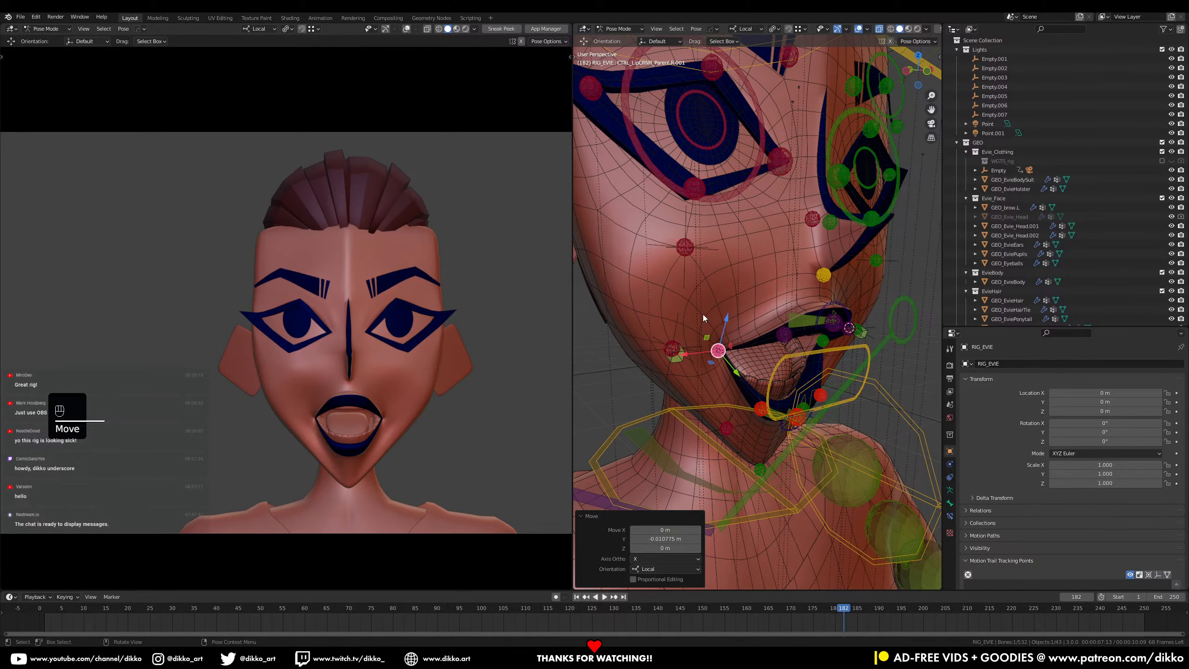
# Step: Select both lip-corner controls and move them together about 0.0017 m along their local Y axis
pyautogui.moveTo(863, 385); pyautogui.dragTo(804, 375, button='middle')
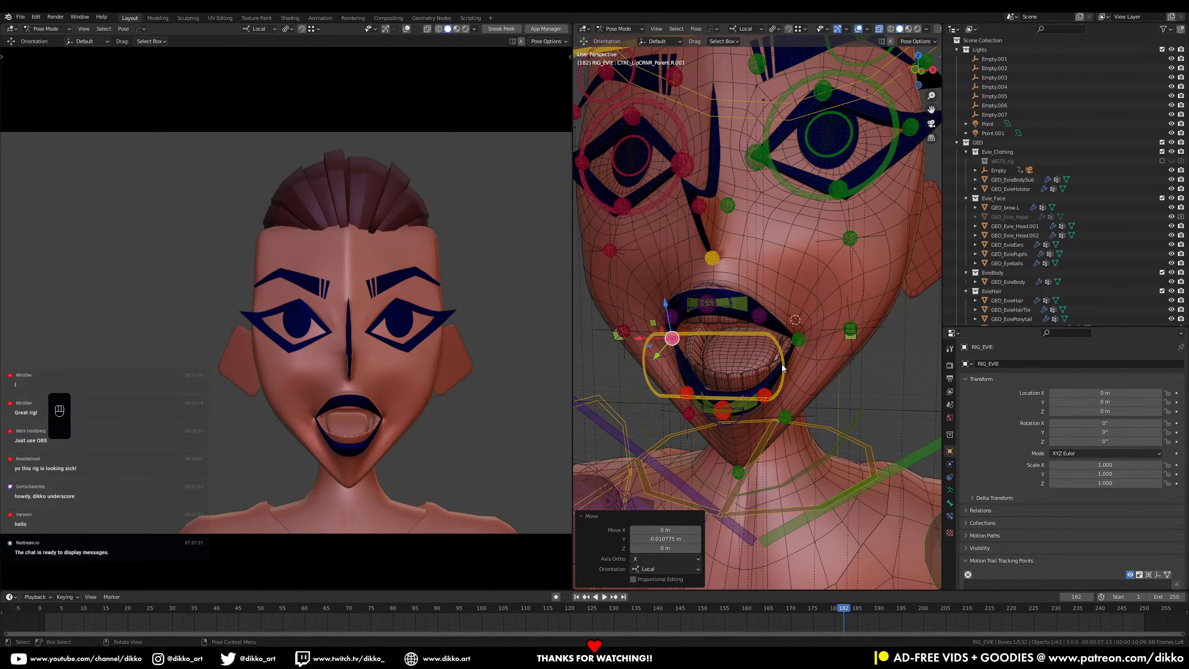
pyautogui.moveTo(783, 368); pyautogui.dragTo(796, 358, button='middle')
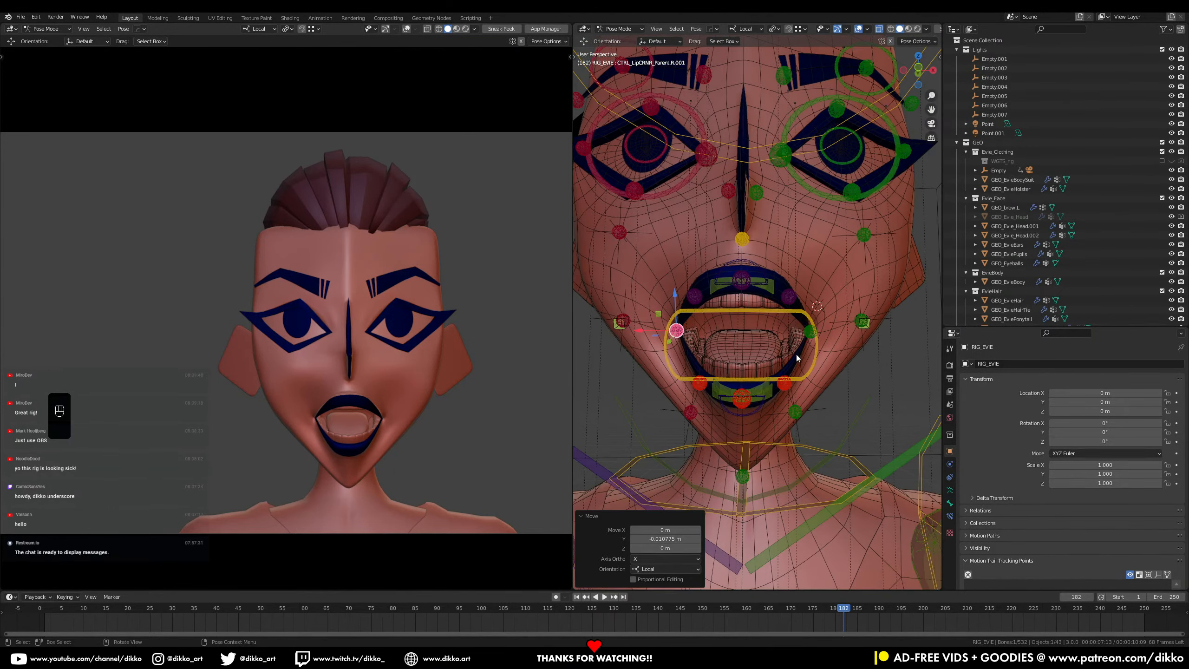
pyautogui.click(810, 332)
pyautogui.moveTo(815, 340); pyautogui.dragTo(750, 364, button='middle')
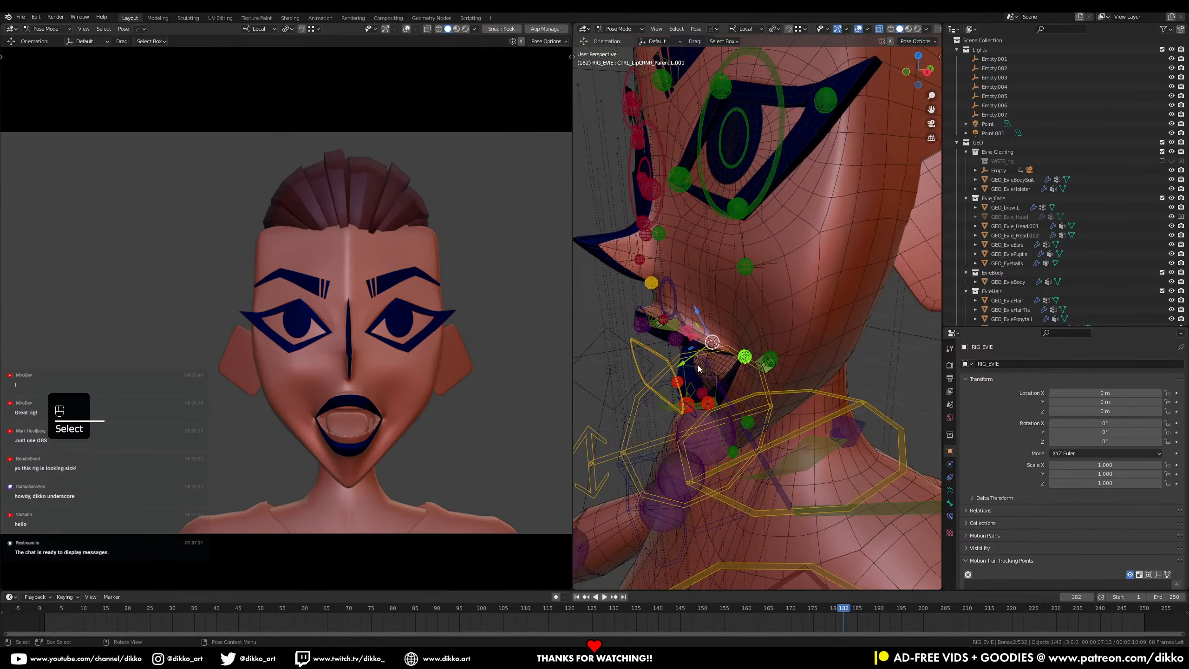
pyautogui.moveTo(681, 365); pyautogui.dragTo(679, 371)
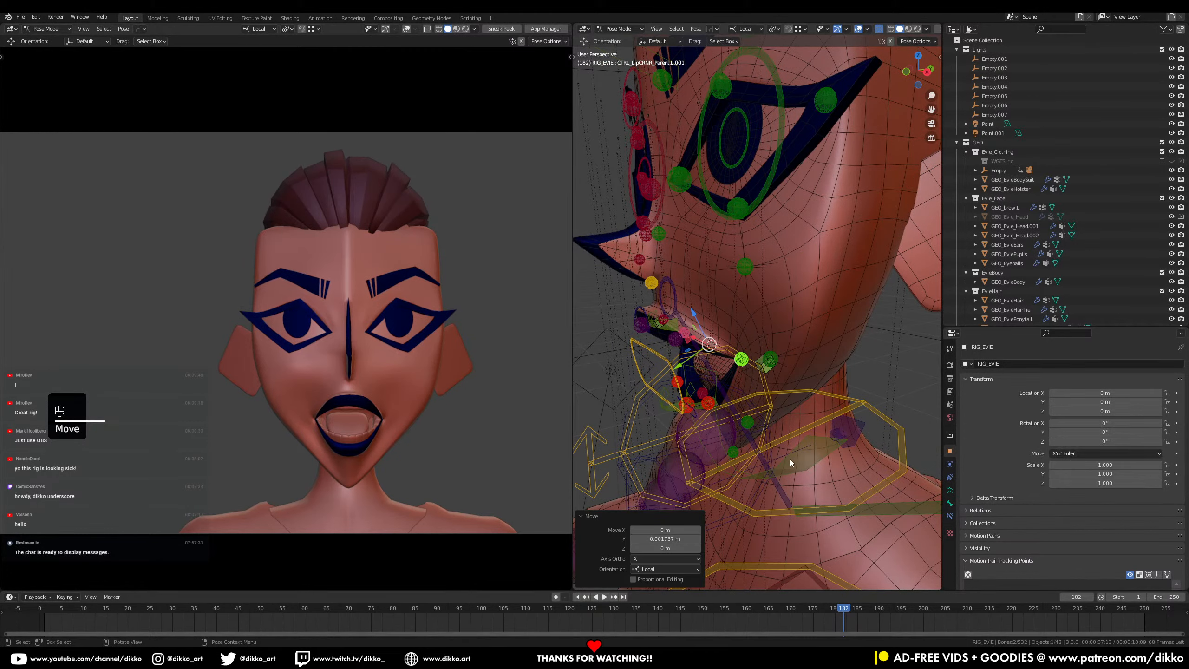
# Step: Rotate the jaw control 6.29° around its local X axis to test it with the adjusted lip corners
pyautogui.click(806, 474)
pyautogui.press('r')
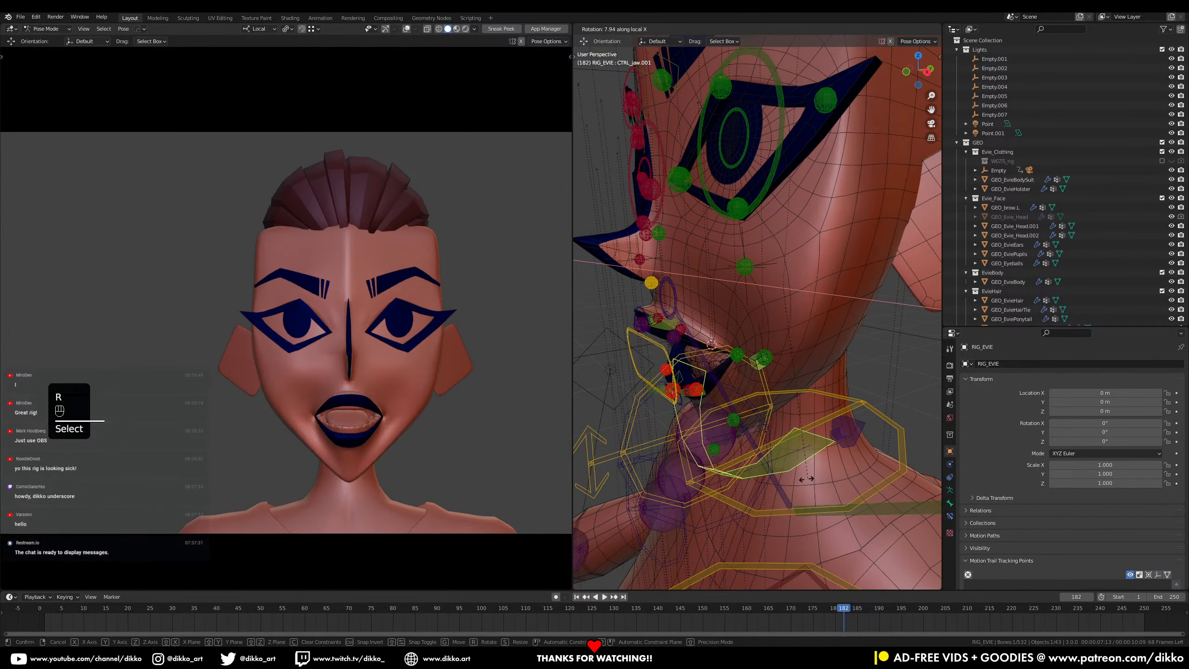
pyautogui.click(827, 466)
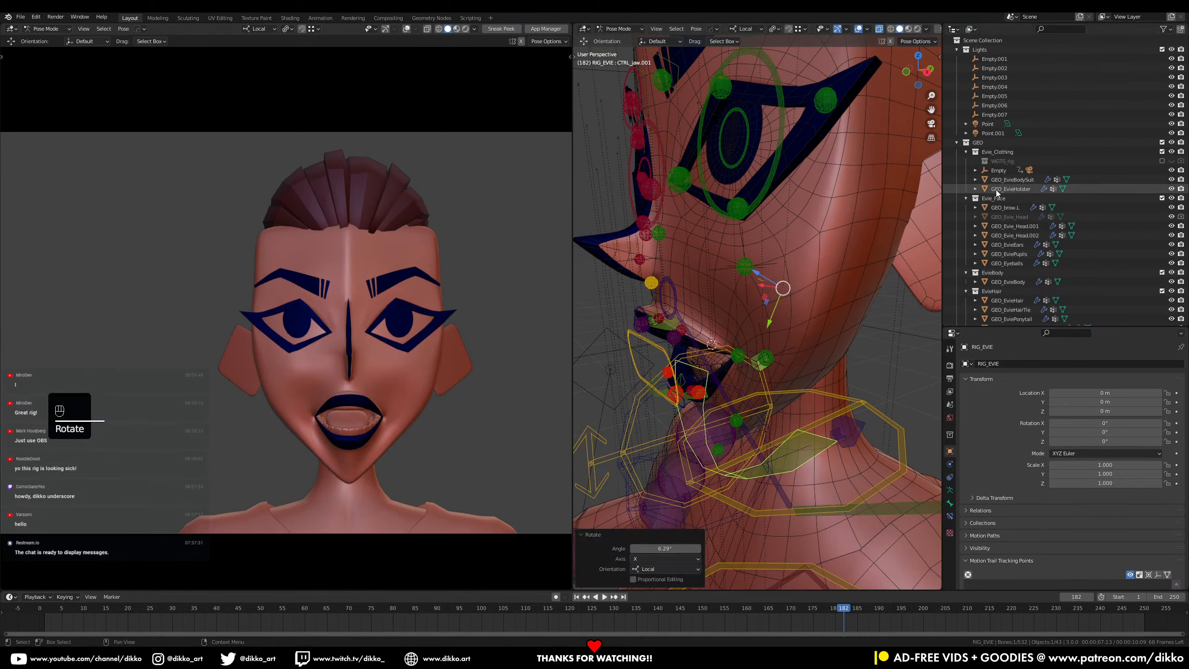
# Step: Collapse the GEO and Rig collections in the Outliner and switch the rig to Object Mode
pyautogui.click(957, 142)
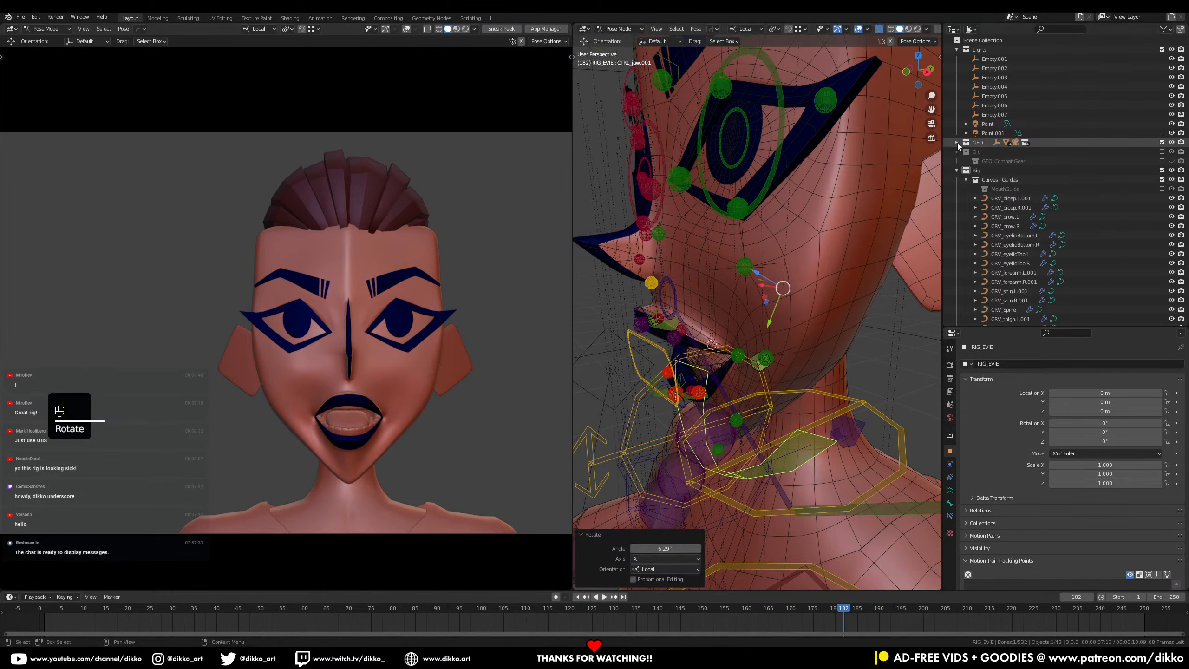
pyautogui.click(957, 170)
pyautogui.hotkey('ctrl', 'Tab')
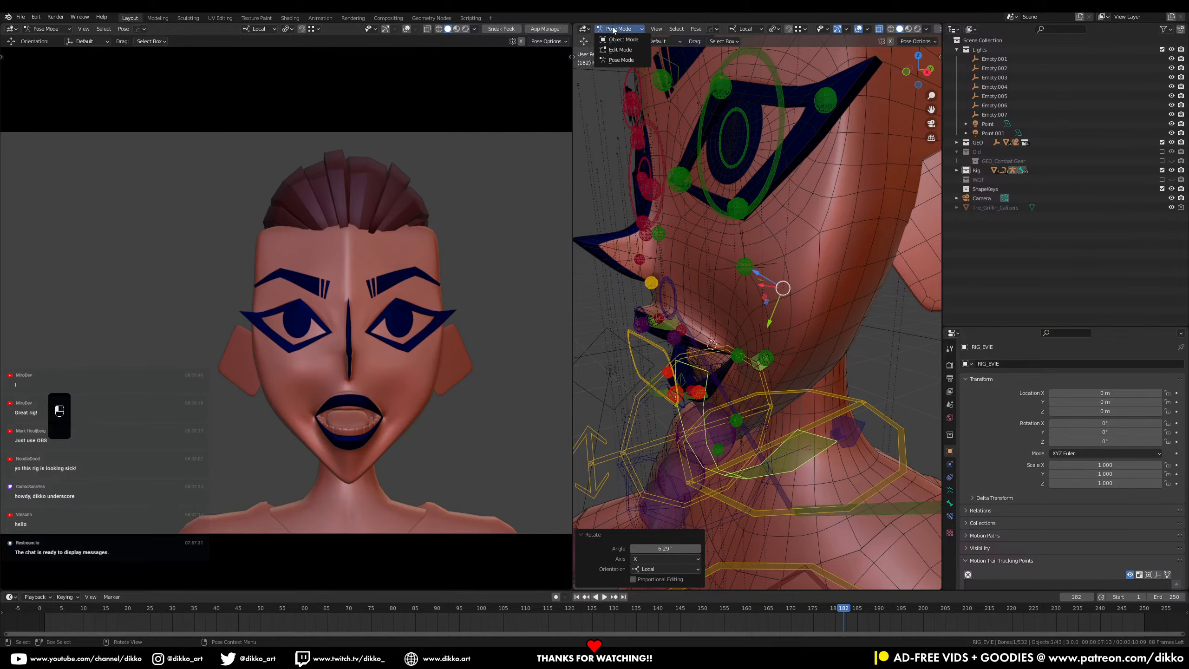
pyautogui.moveTo(714, 371); pyautogui.dragTo(775, 336, button='middle')
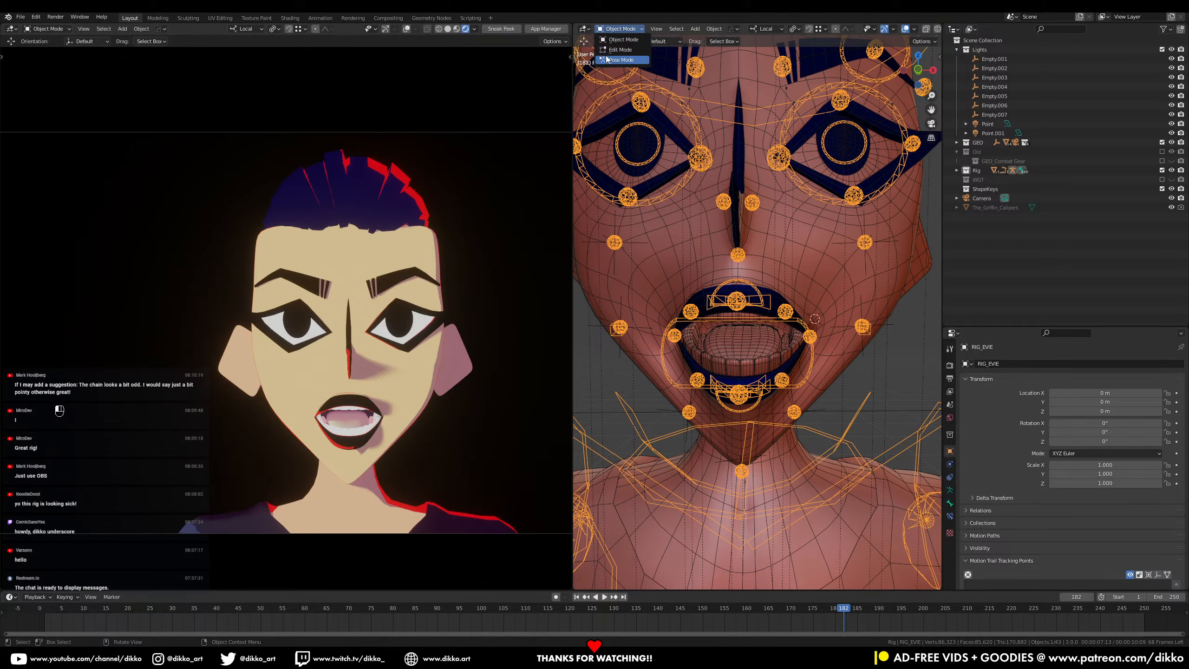
# Step: Return the rig to Pose Mode, rotate the jaw control 12.7° around its local X axis and clear its rotation
pyautogui.hotkey('ctrl', 'Tab')
pyautogui.click(858, 435)
pyautogui.press('r')
pyautogui.press('x')
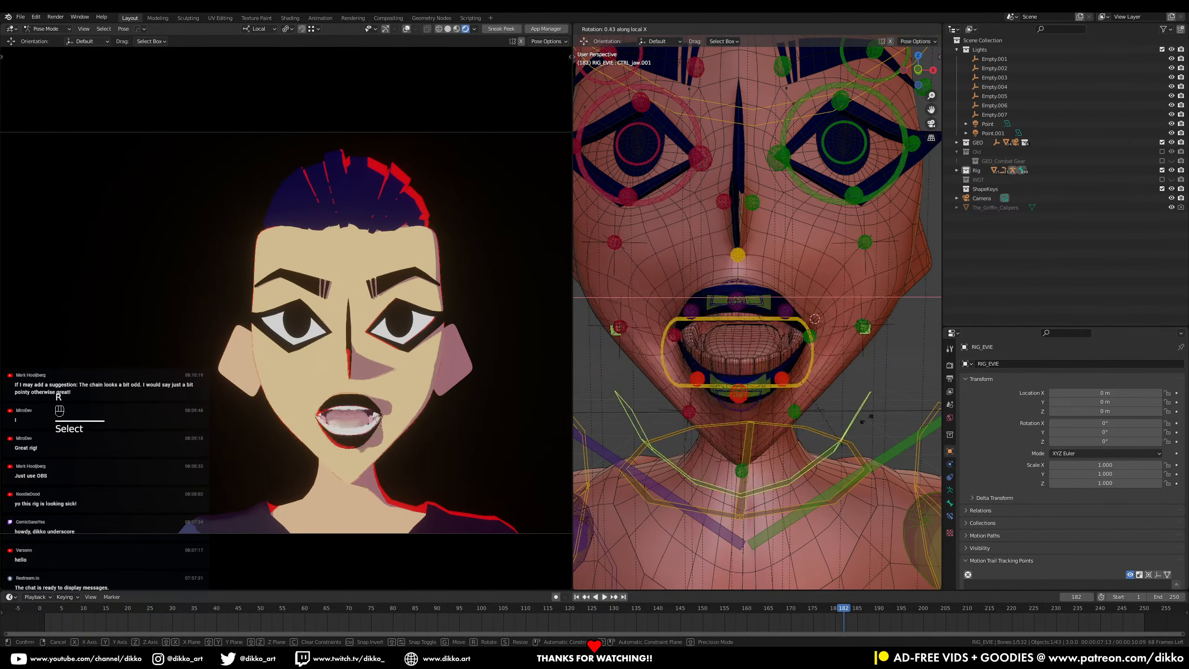
pyautogui.click(806, 455)
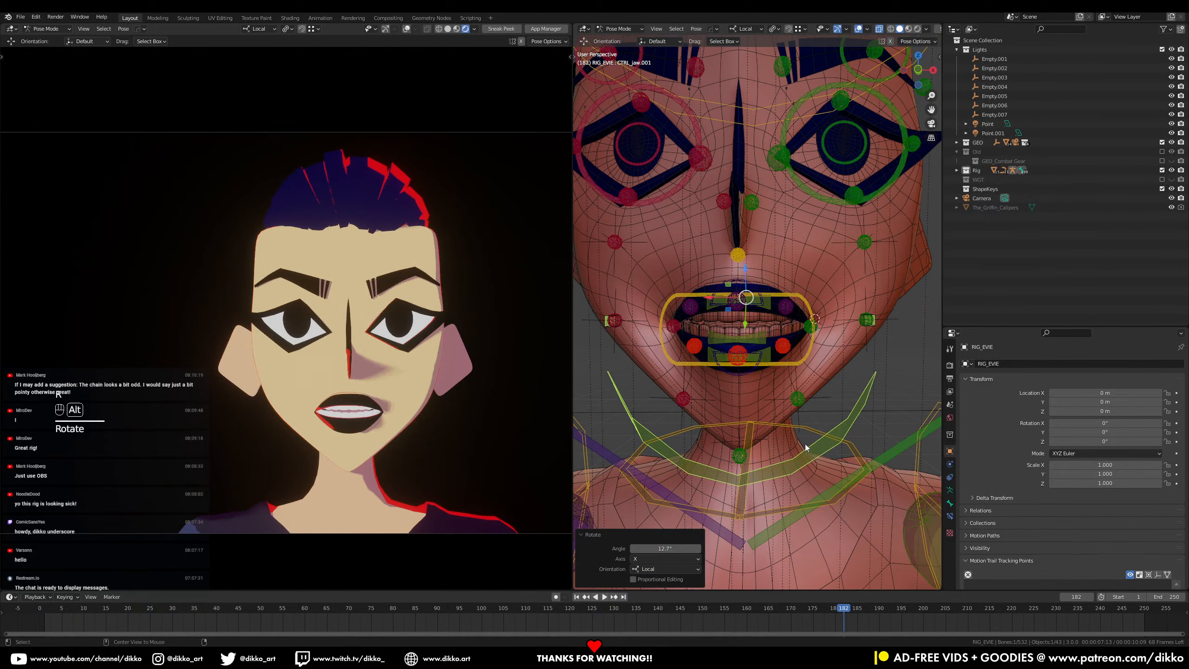
pyautogui.hotkey('alt', 'r')
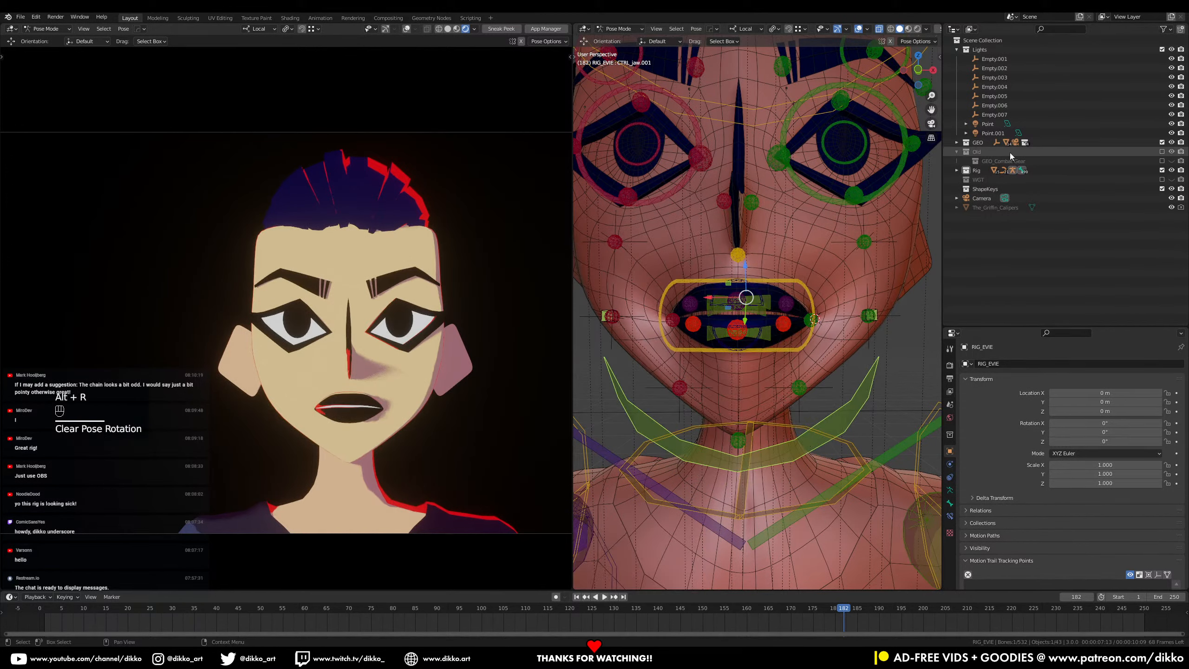
# Step: Expand the Rig collection and enable its MouthGuide collection inside Curves+Guides
pyautogui.click(956, 170)
pyautogui.click(966, 179)
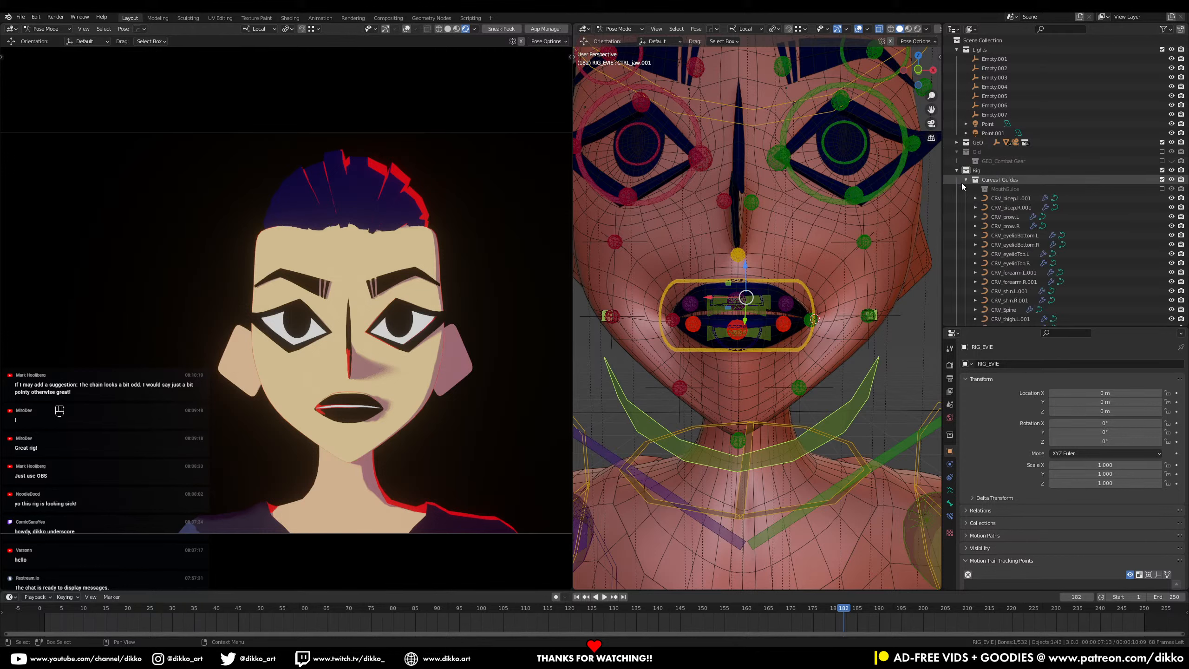
pyautogui.click(1001, 181)
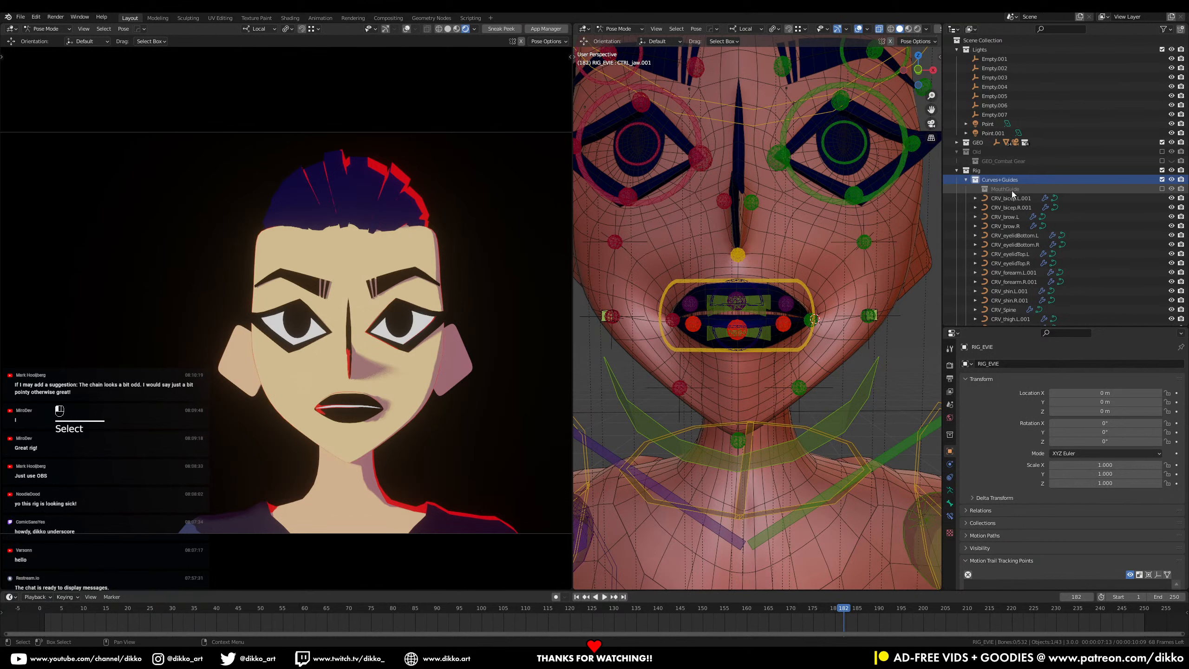
pyautogui.click(1013, 191)
pyautogui.click(1163, 189)
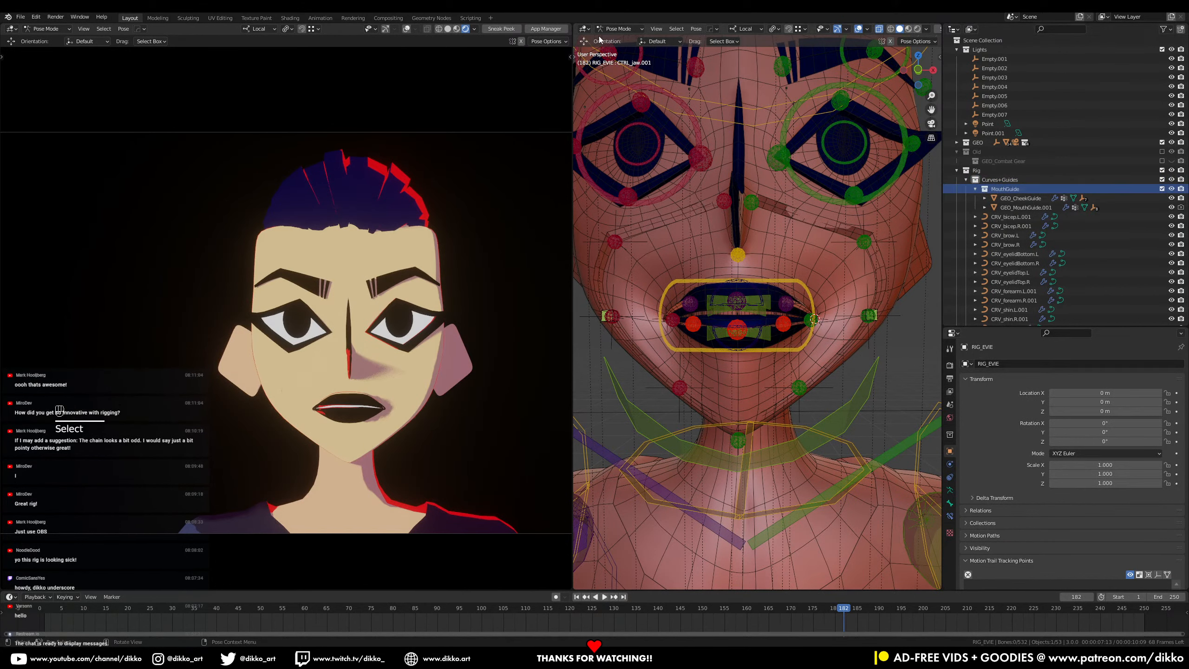
# Step: Open the mouth by rotating the jaw control -26.5° around its local X axis
pyautogui.click(813, 319)
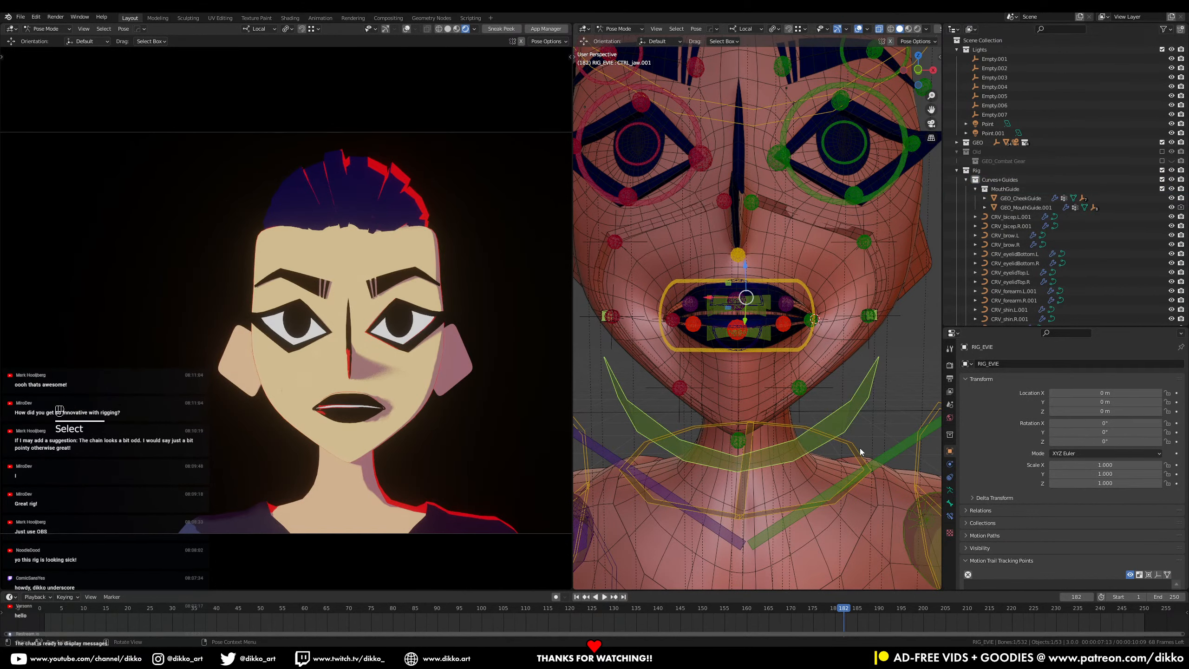
pyautogui.press('r')
pyautogui.press('x')
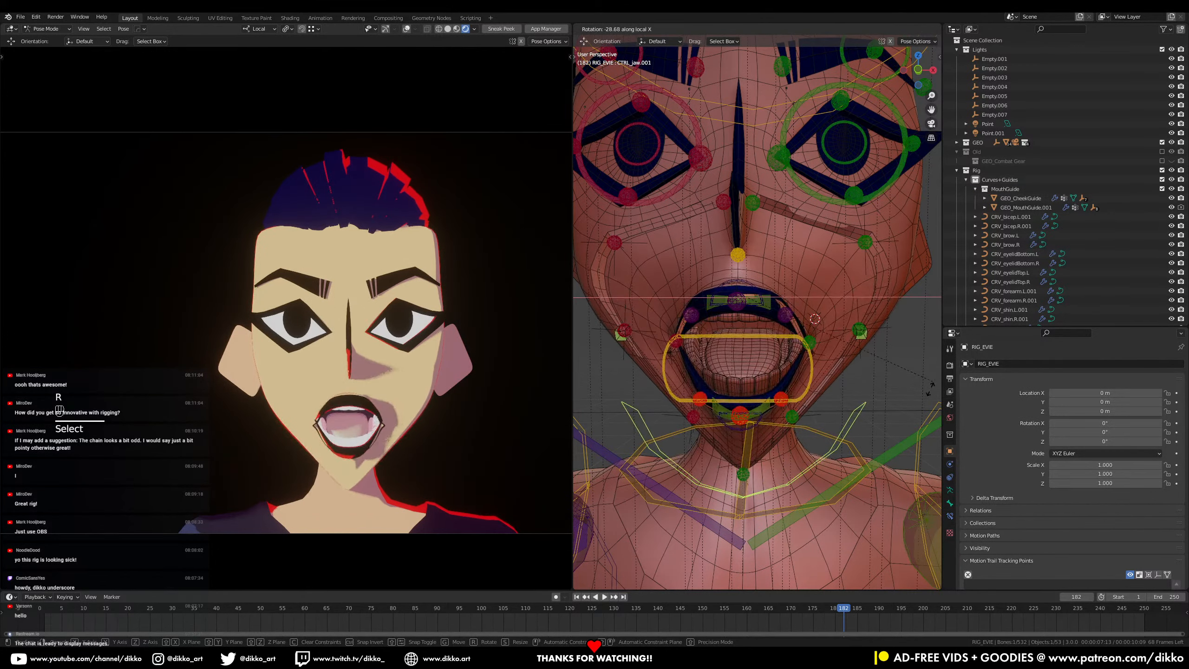
pyautogui.click(933, 381)
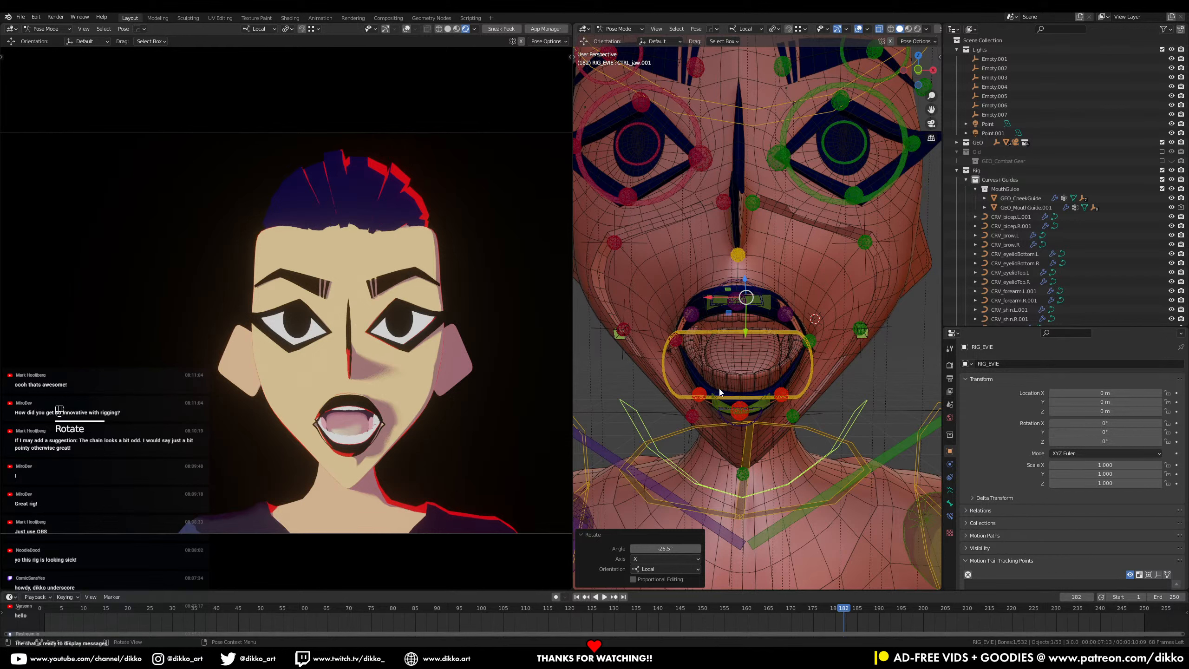
# Step: Select GEO_MouthGuide.001 and examine from several angles how it runs along the opened lips
pyautogui.click(1021, 207)
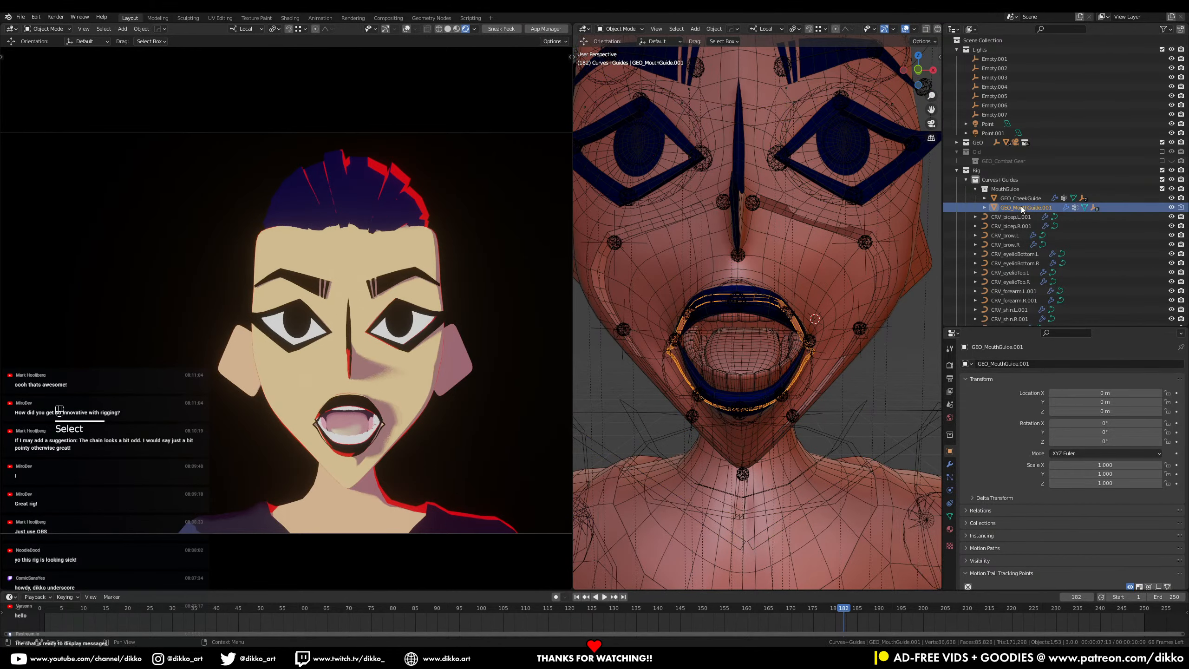
pyautogui.moveTo(775, 380); pyautogui.dragTo(735, 371, button='middle')
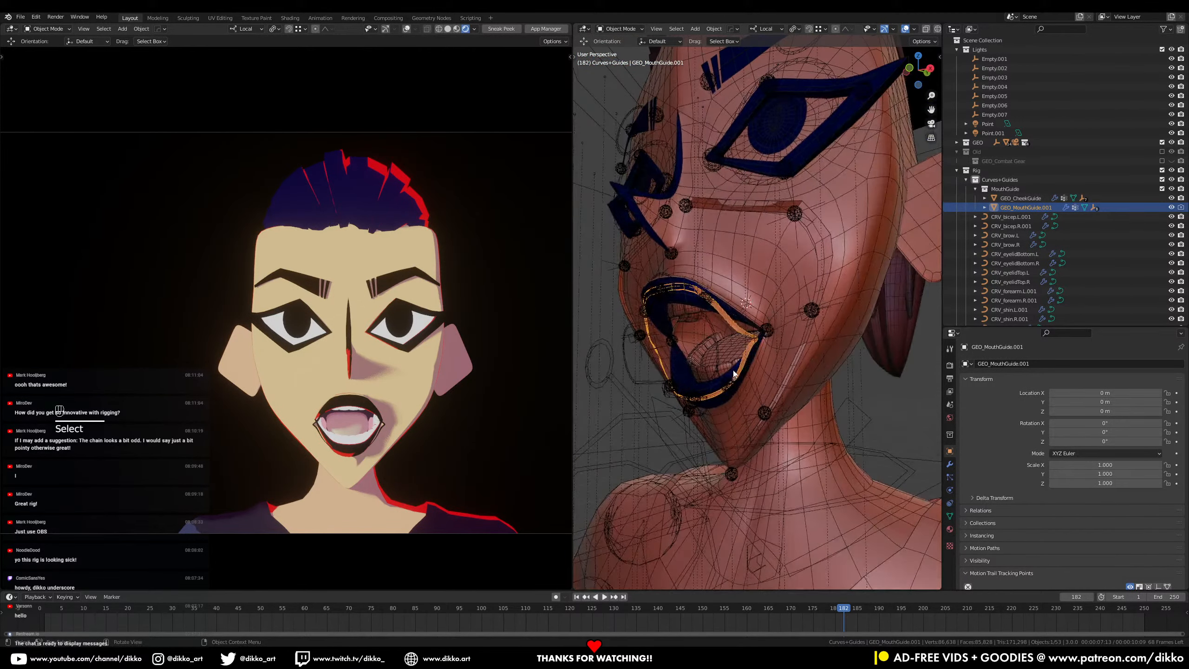
pyautogui.scroll(4, 732, 370)
pyautogui.moveTo(703, 332); pyautogui.dragTo(774, 337, button='middle')
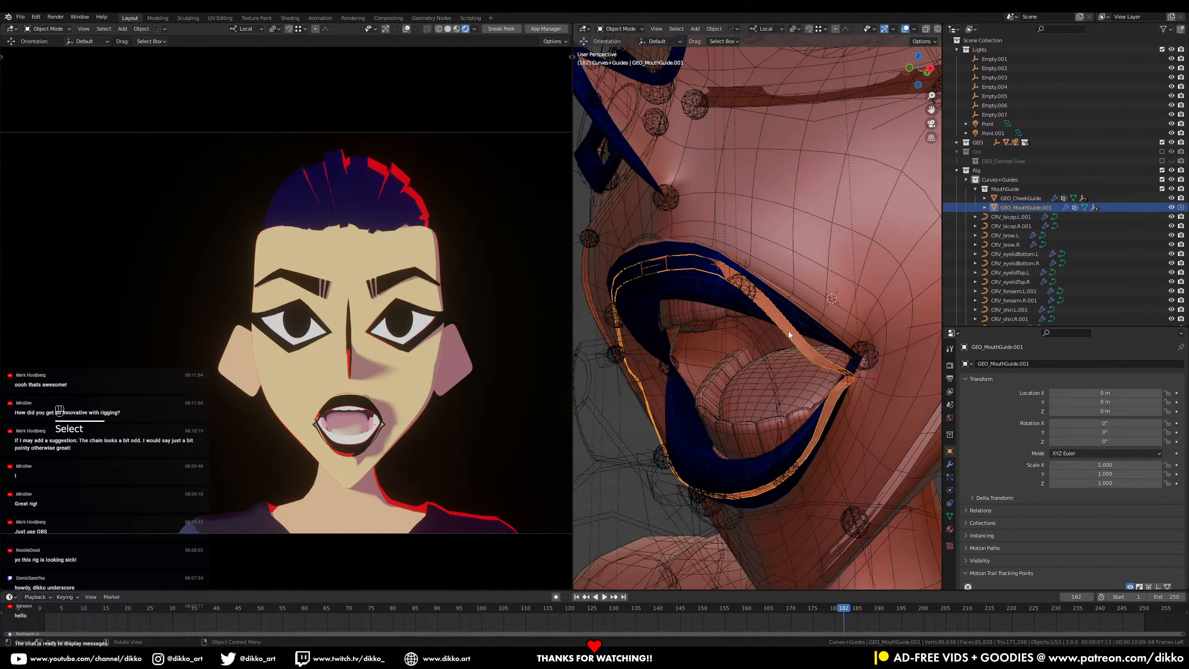
pyautogui.moveTo(691, 303); pyautogui.dragTo(791, 384, button='middle')
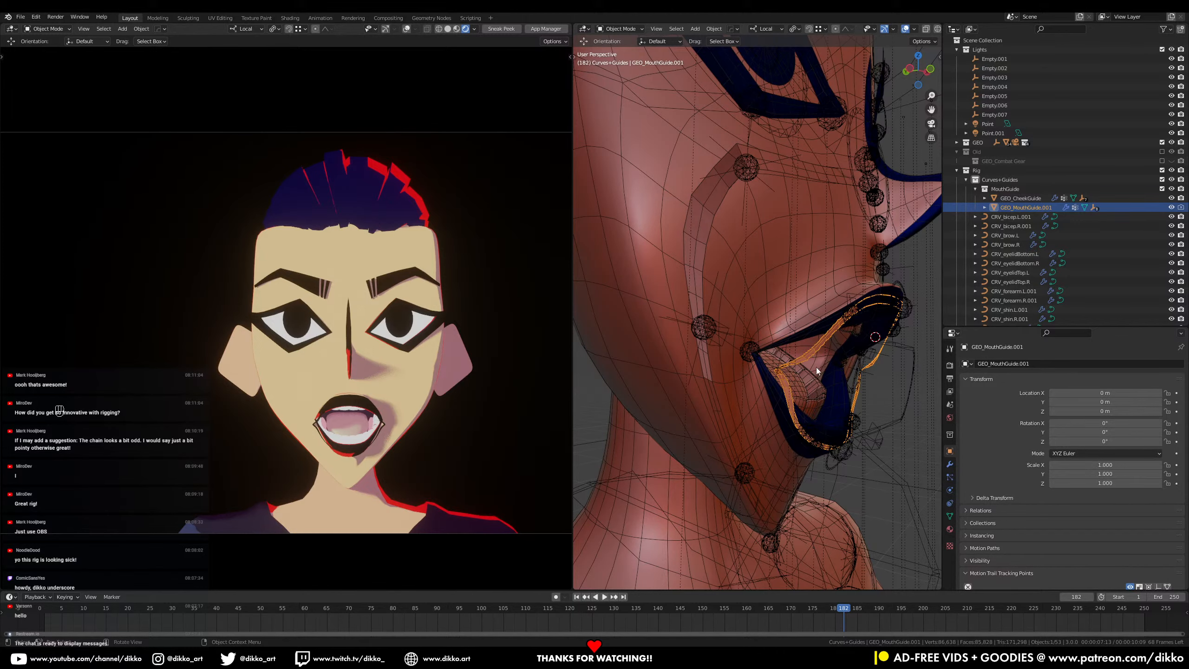
pyautogui.moveTo(816, 368); pyautogui.dragTo(841, 381, button='middle')
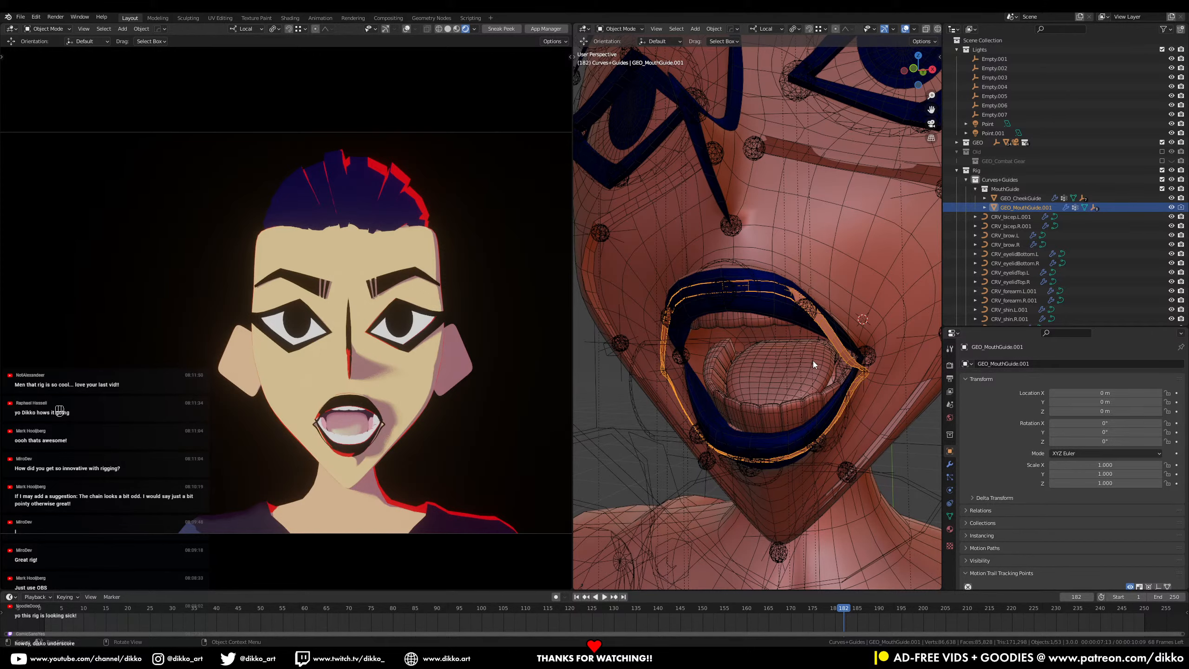
pyautogui.moveTo(826, 351); pyautogui.dragTo(760, 287, button='middle')
# Step: Isolate GEO_MouthGuide.001 in local view, display its vertex groups, and return to the full scene
pyautogui.click(778, 268)
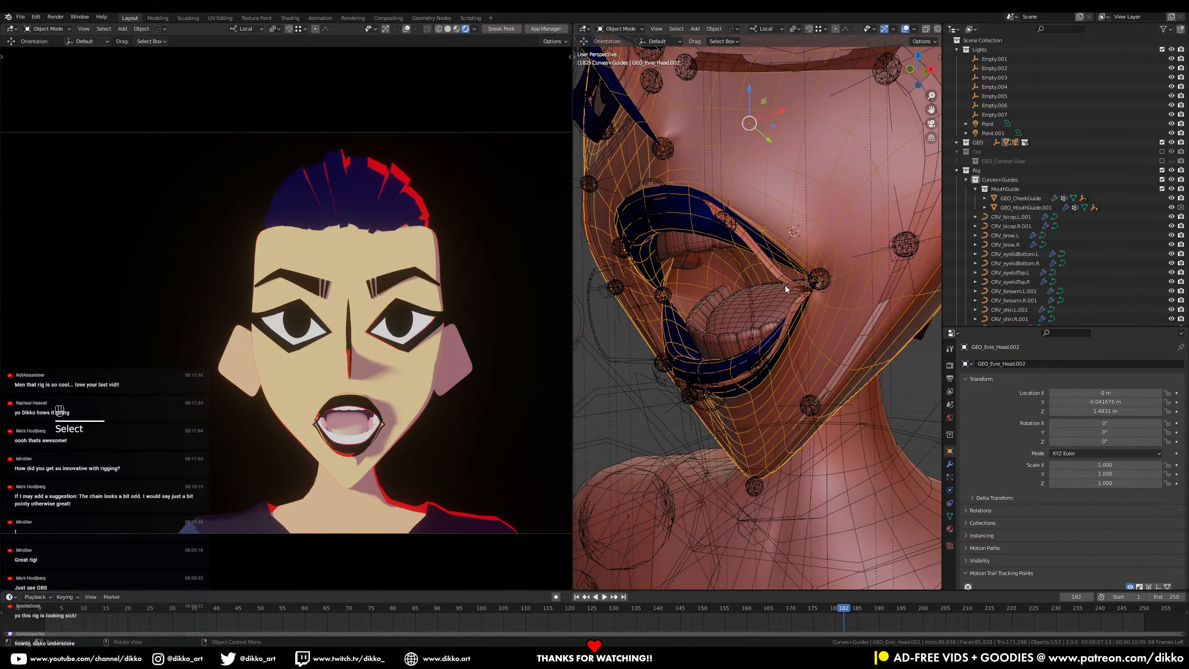
pyautogui.click(779, 275)
pyautogui.press('KP_Divide')
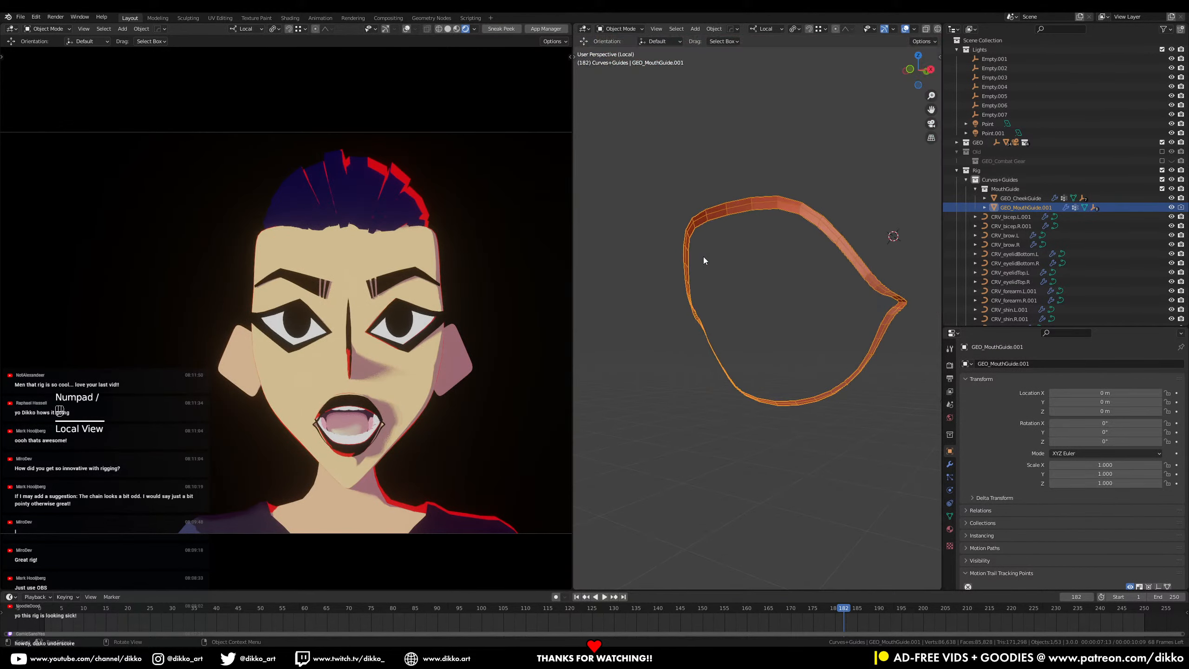
pyautogui.moveTo(841, 199); pyautogui.dragTo(868, 273, button='middle')
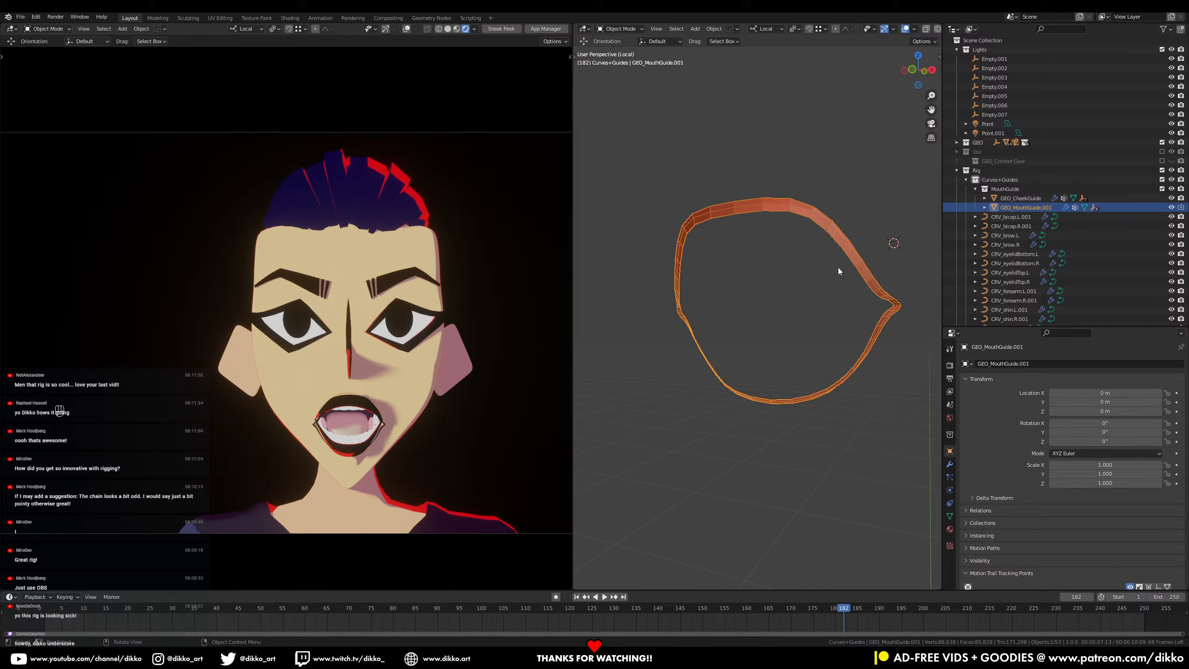
pyautogui.click(950, 516)
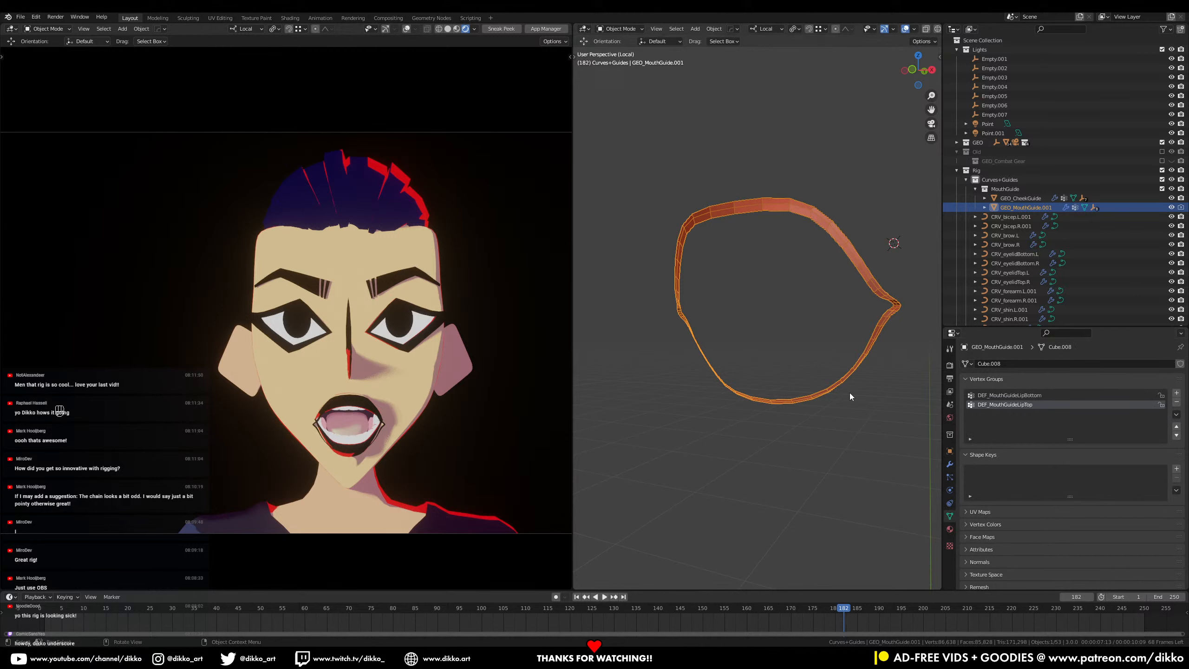
pyautogui.press('KP_Divide')
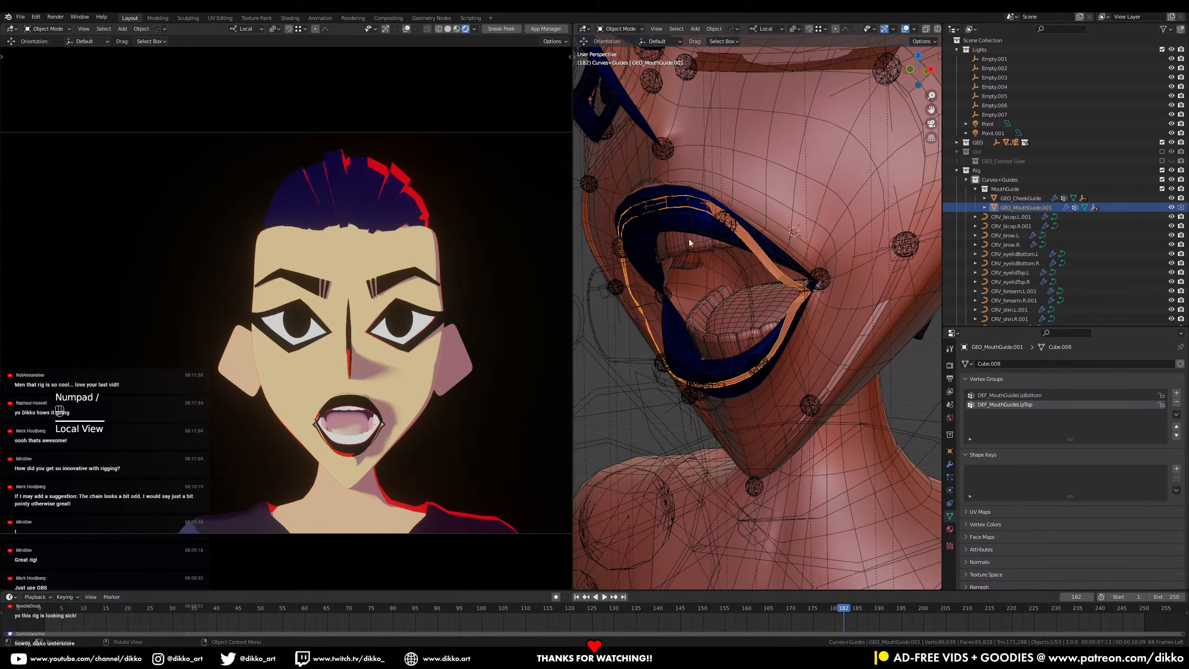
# Step: Return to the rig in Pose Mode and select the upper-lip control CTRL_lipTop_Parent.L.001
pyautogui.moveTo(756, 333); pyautogui.dragTo(776, 344, button='middle')
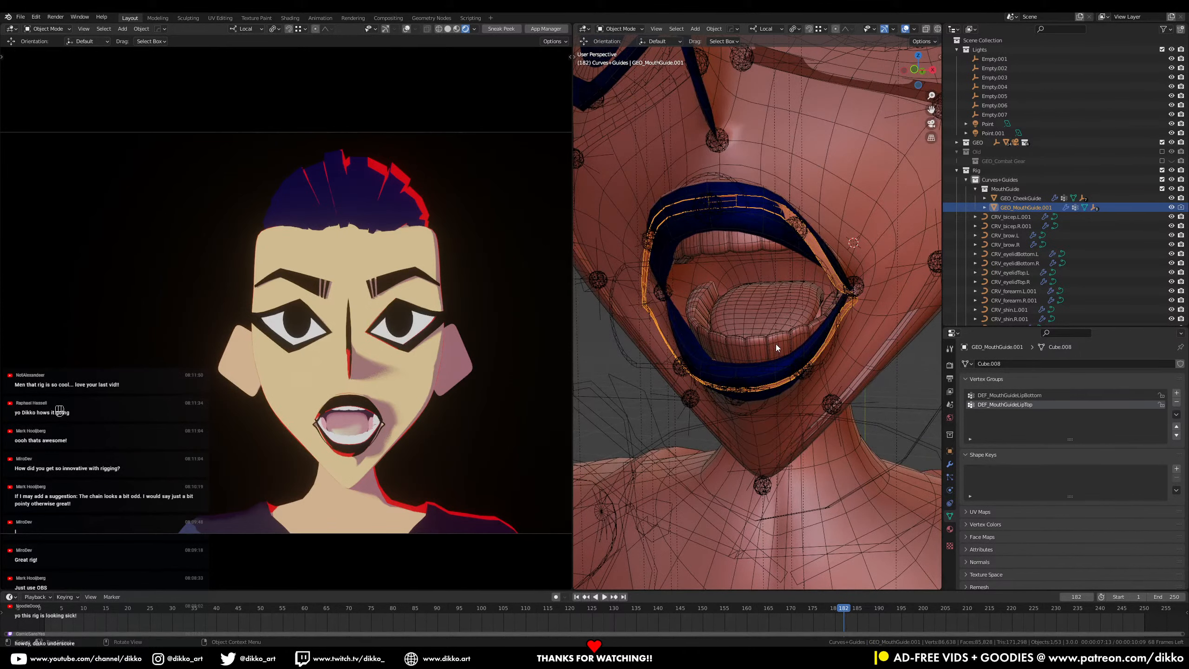
pyautogui.click(834, 247)
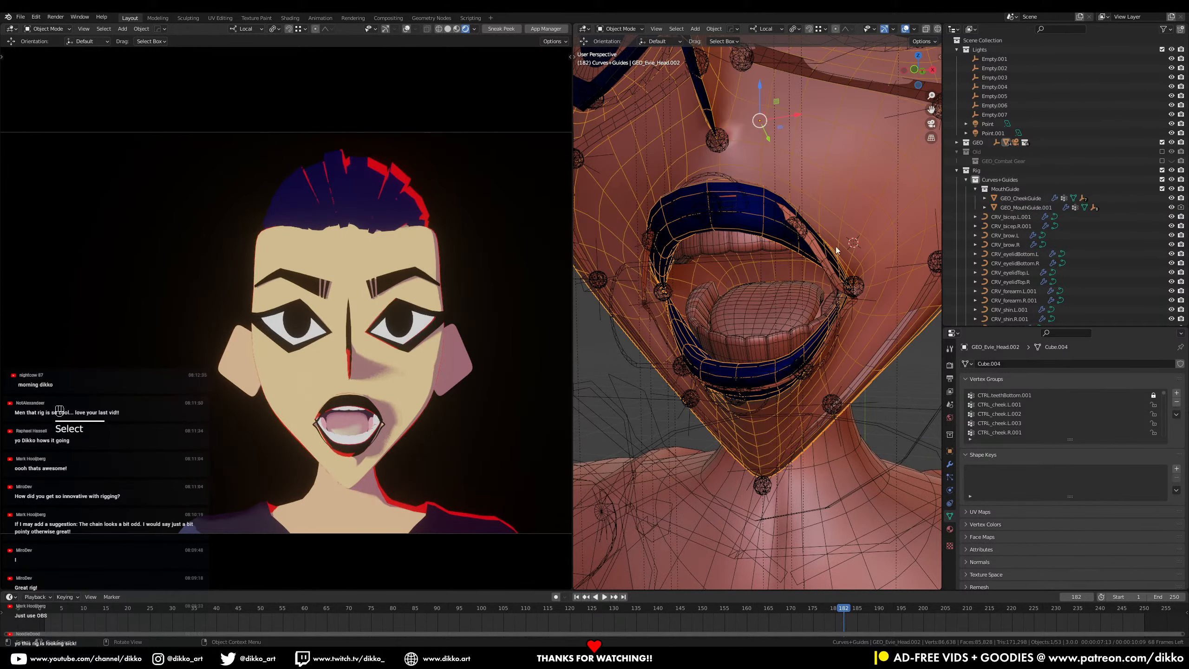
pyautogui.click(830, 267)
pyautogui.click(794, 231)
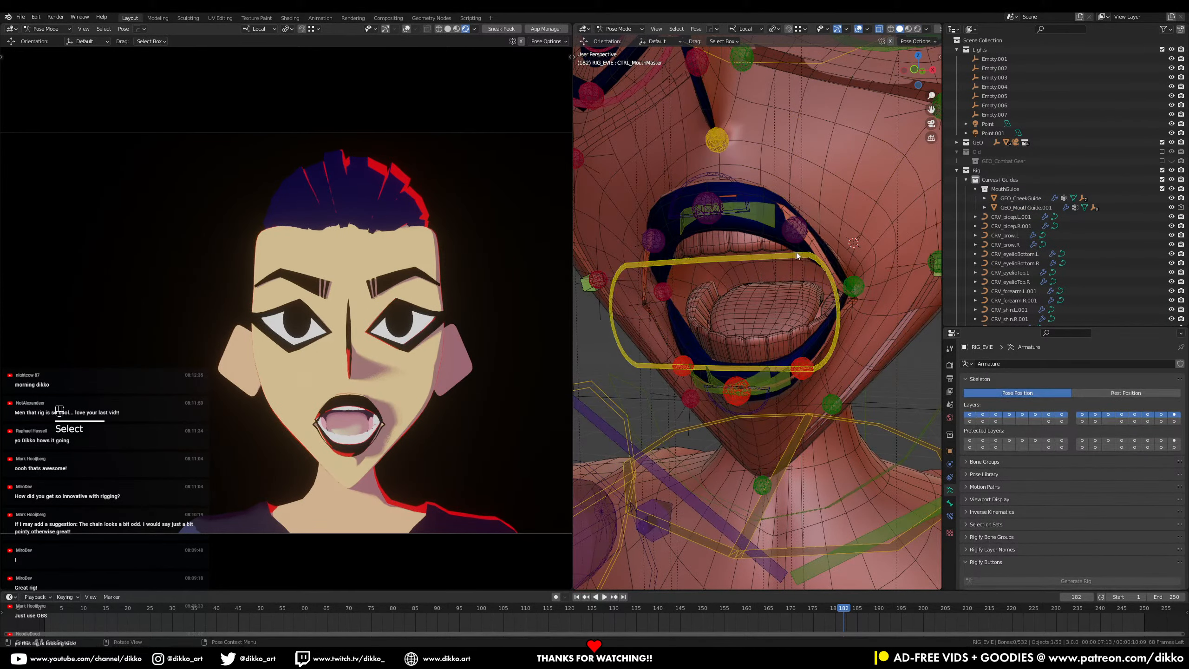
pyautogui.moveTo(796, 252); pyautogui.dragTo(885, 371, button='middle')
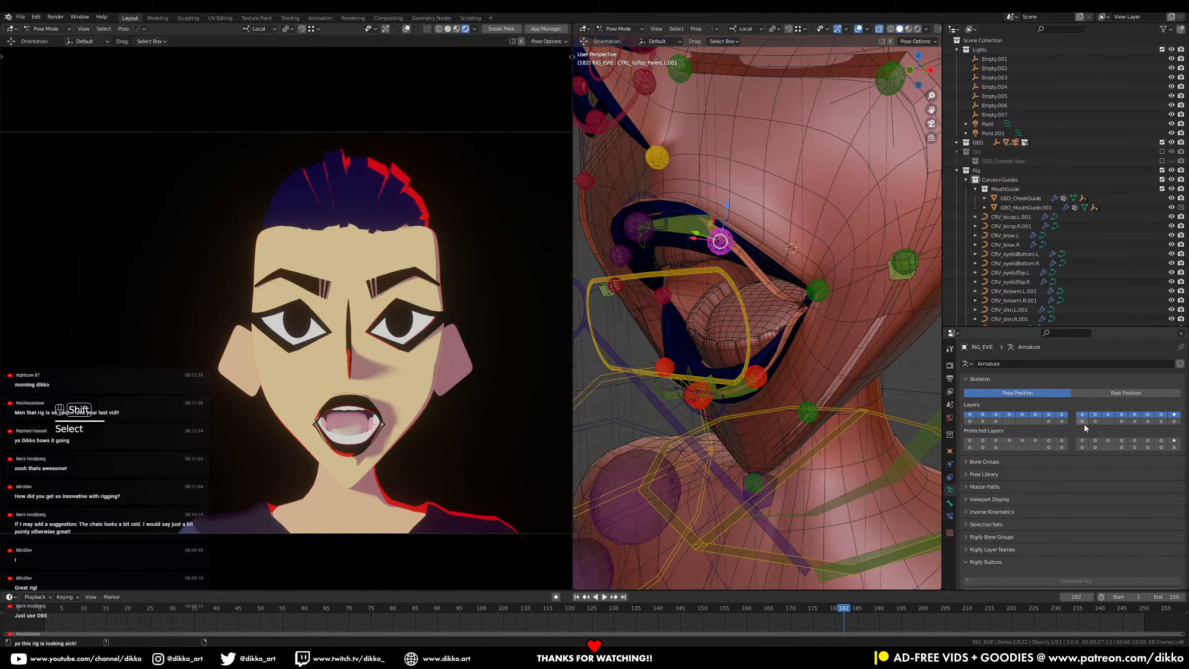
# Step: Show the armature's additional bone layers around the mouth and hide them again
pyautogui.keyDown('shift'); pyautogui.moveTo(1082, 422); pyautogui.dragTo(1181, 422); pyautogui.keyUp('shift')
pyautogui.moveTo(735, 290); pyautogui.dragTo(751, 218, button='middle')
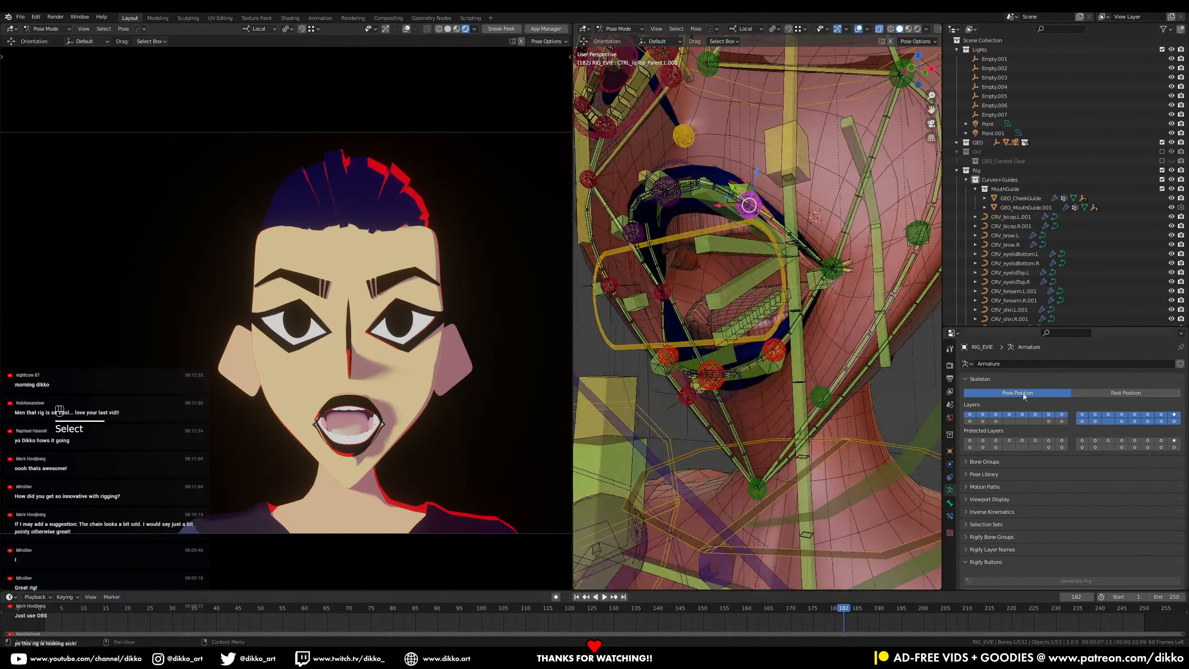
pyautogui.moveTo(774, 282); pyautogui.dragTo(779, 324, button='middle')
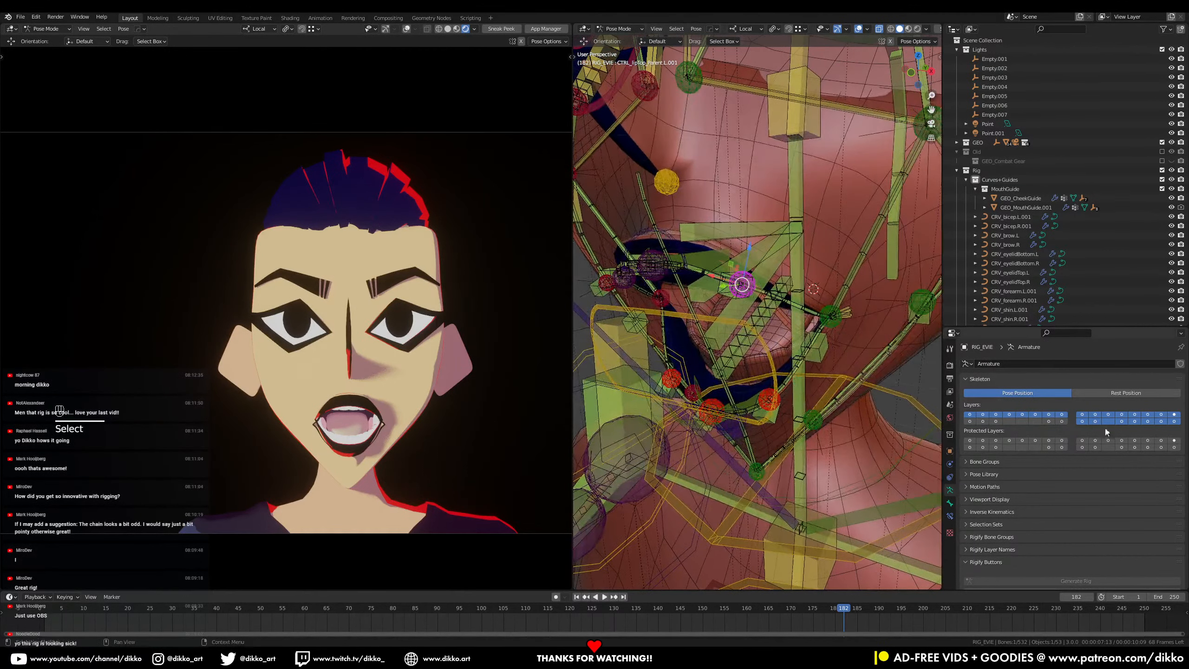
pyautogui.keyDown('shift'); pyautogui.moveTo(1115, 422); pyautogui.dragTo(1180, 422); pyautogui.keyUp('shift')
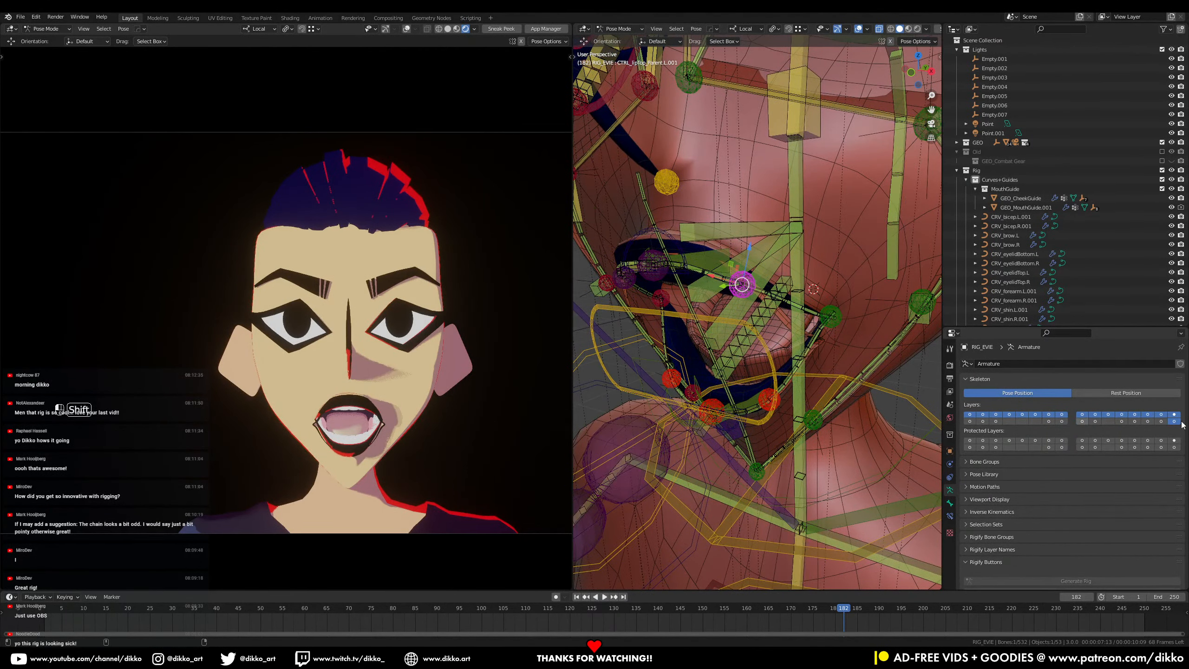
pyautogui.keyDown('shift'); pyautogui.click(994, 423); pyautogui.keyUp('shift')
pyautogui.keyDown('shift'); pyautogui.click(995, 423); pyautogui.keyUp('shift')
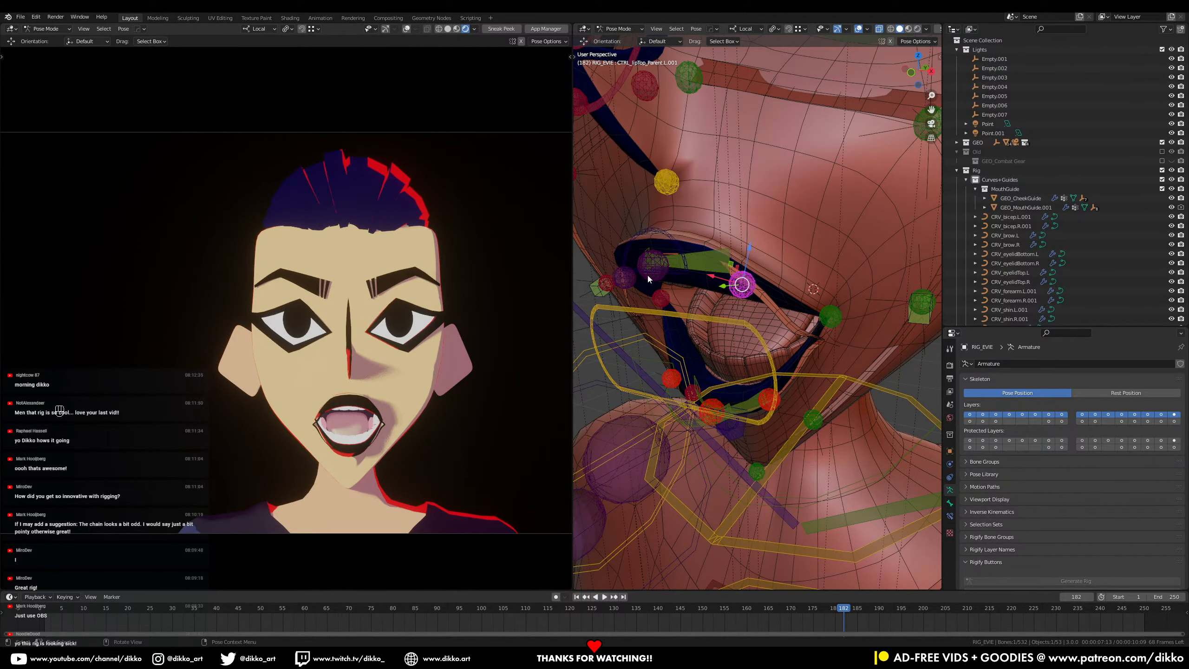
# Step: Test the hidden armature layers and enable only the one holding the MCH parent bones of the lips
pyautogui.moveTo(626, 284); pyautogui.dragTo(666, 288, button='middle')
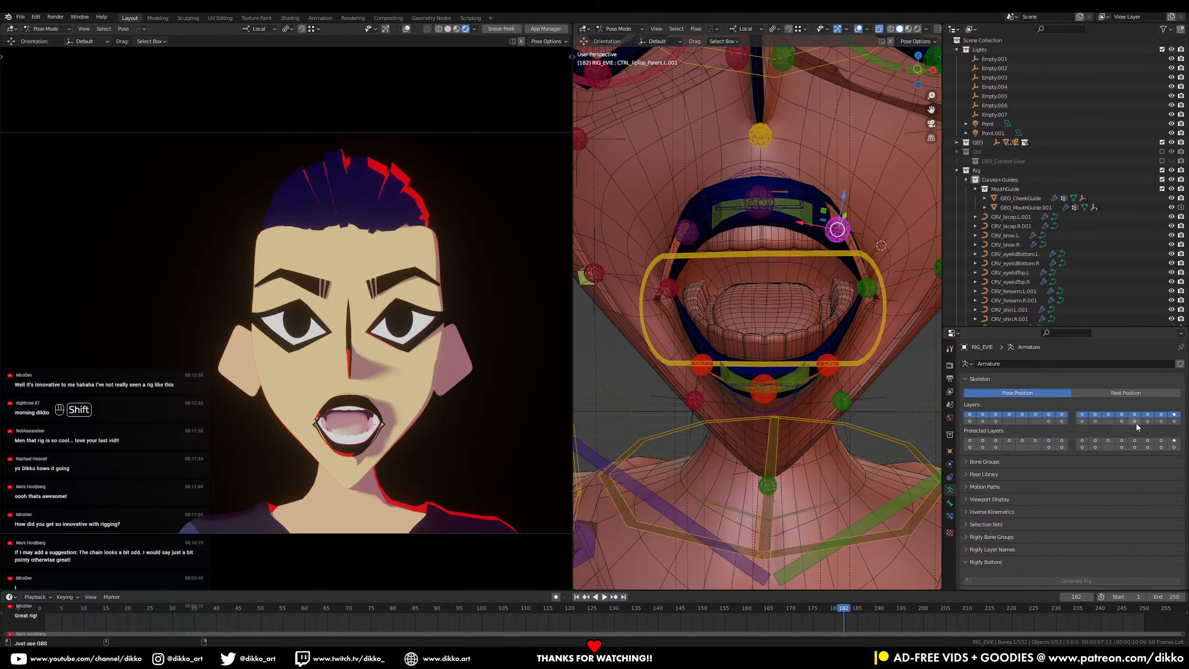
pyautogui.keyDown('shift'); pyautogui.click(1083, 422); pyautogui.keyUp('shift')
pyautogui.keyDown('shift'); pyautogui.click(1083, 421); pyautogui.keyUp('shift')
pyautogui.keyDown('shift'); pyautogui.click(1049, 421); pyautogui.keyUp('shift')
pyautogui.keyDown('shift'); pyautogui.click(1049, 422); pyautogui.keyUp('shift')
pyautogui.keyDown('shift'); pyautogui.click(1135, 421); pyautogui.keyUp('shift')
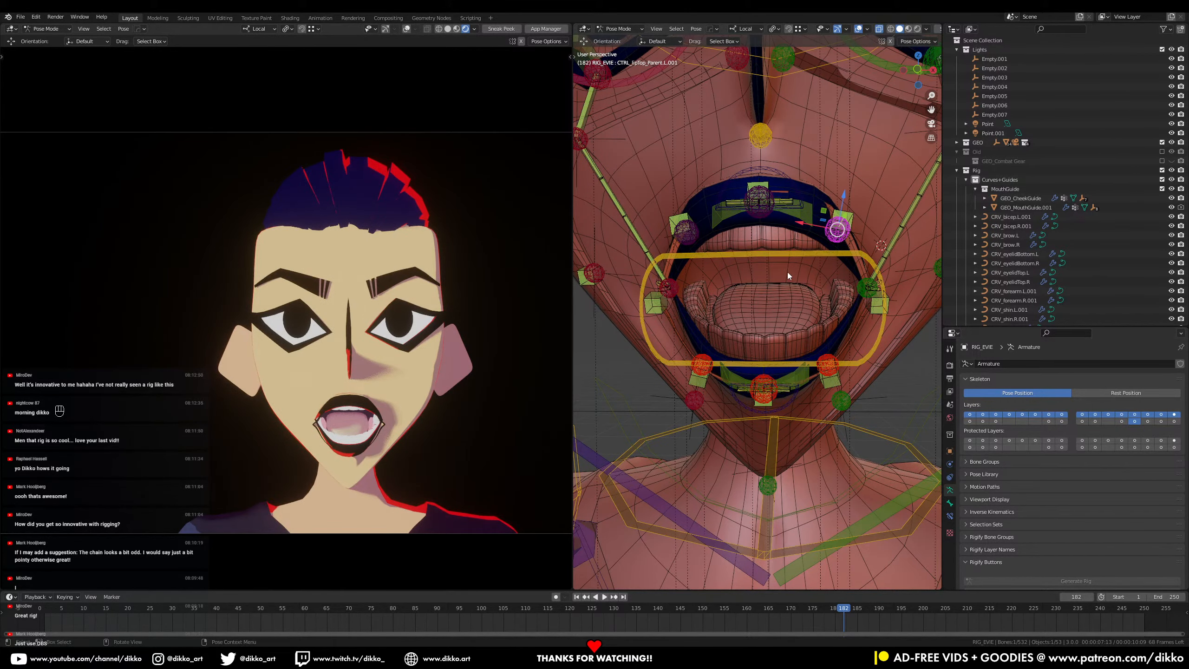
# Step: Select the MCH_lipTop_Parent.L.001 bone on the upper lip and inspect it up close
pyautogui.moveTo(787, 272); pyautogui.dragTo(703, 277, button='middle')
pyautogui.click(781, 142)
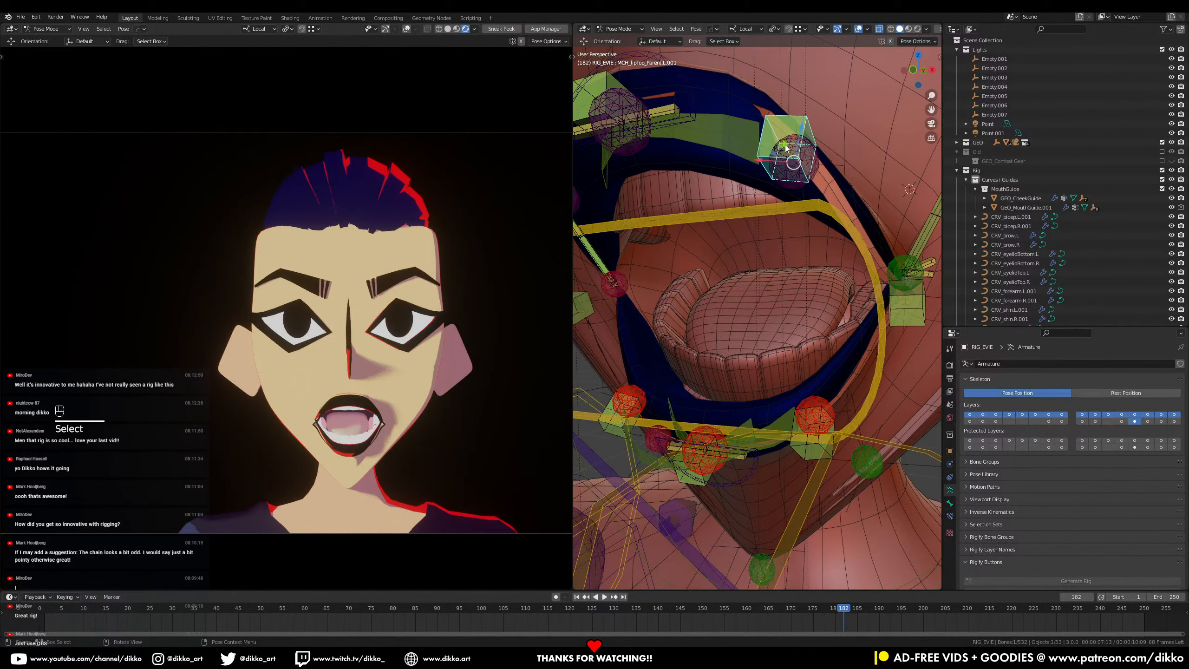
pyautogui.moveTo(785, 148); pyautogui.dragTo(719, 230, button='middle')
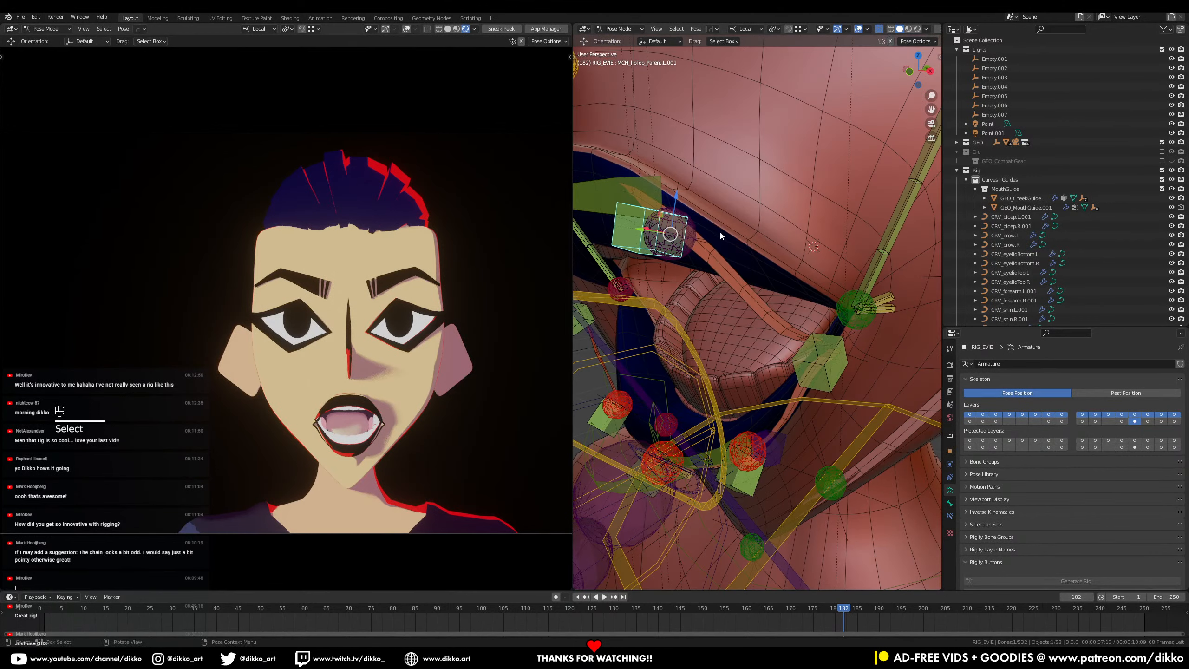
# Step: Switch the rig to Object Mode, select the EMP_lipTop.L.001 empty and examine its place on the mouth guide
pyautogui.click(618, 29)
pyautogui.click(618, 40)
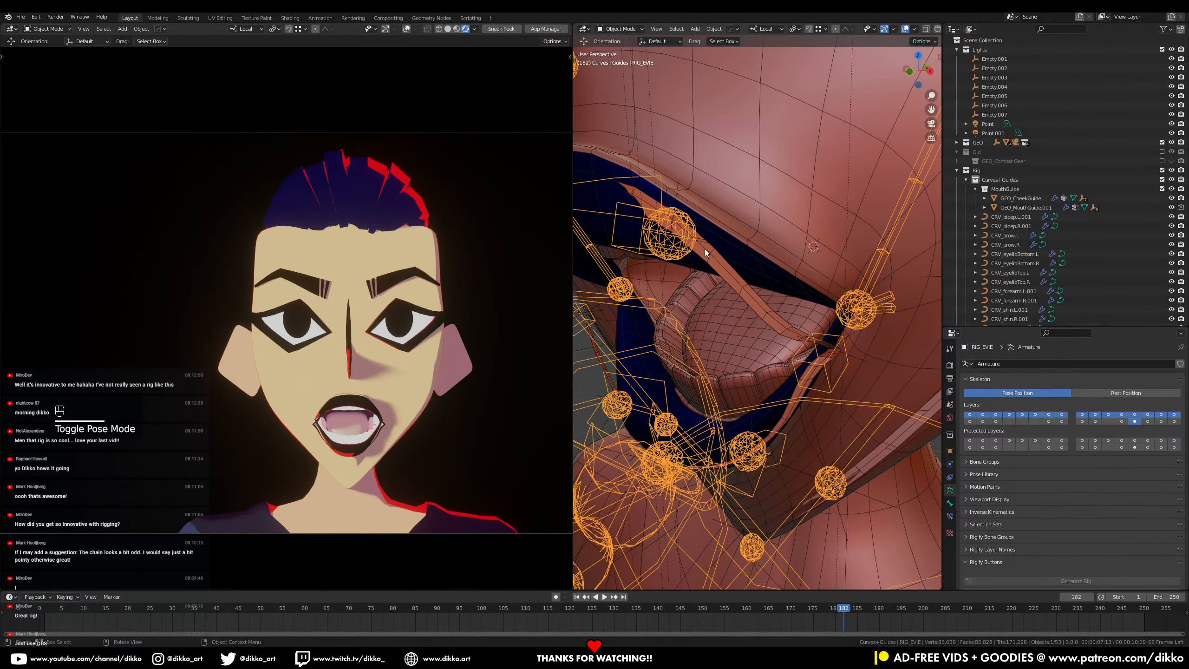
pyautogui.click(706, 244)
pyautogui.click(713, 242)
pyautogui.moveTo(714, 241); pyautogui.dragTo(706, 266, button='middle')
pyautogui.scroll(-3, 796, 241)
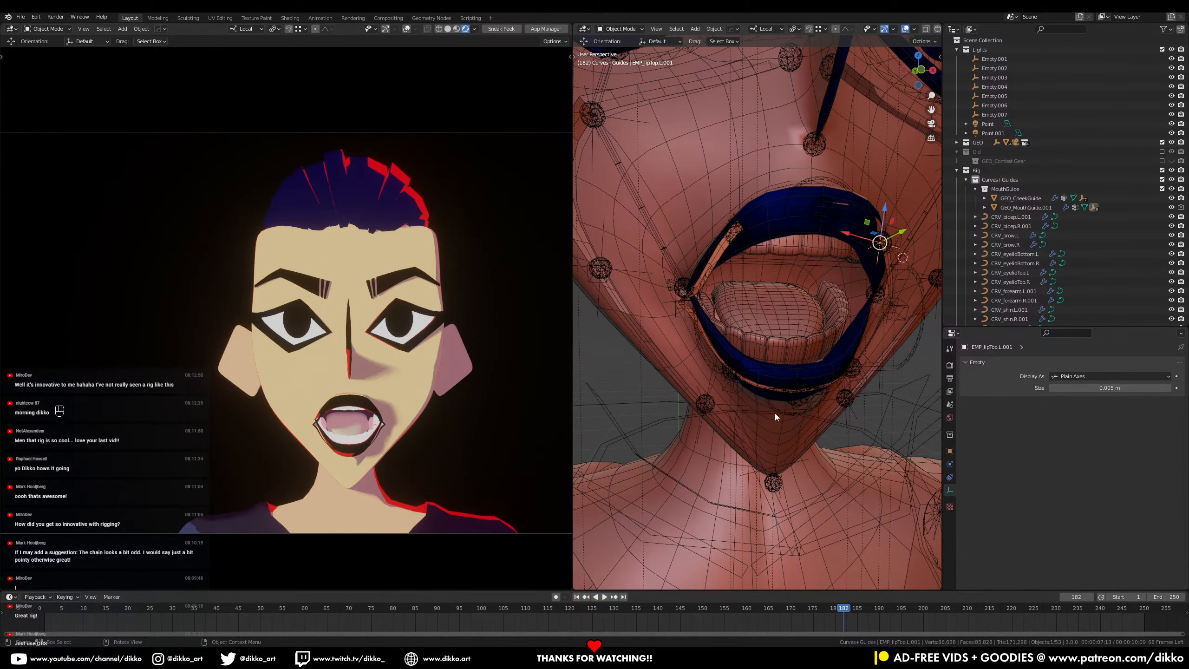
pyautogui.moveTo(775, 416); pyautogui.dragTo(783, 322, button='middle')
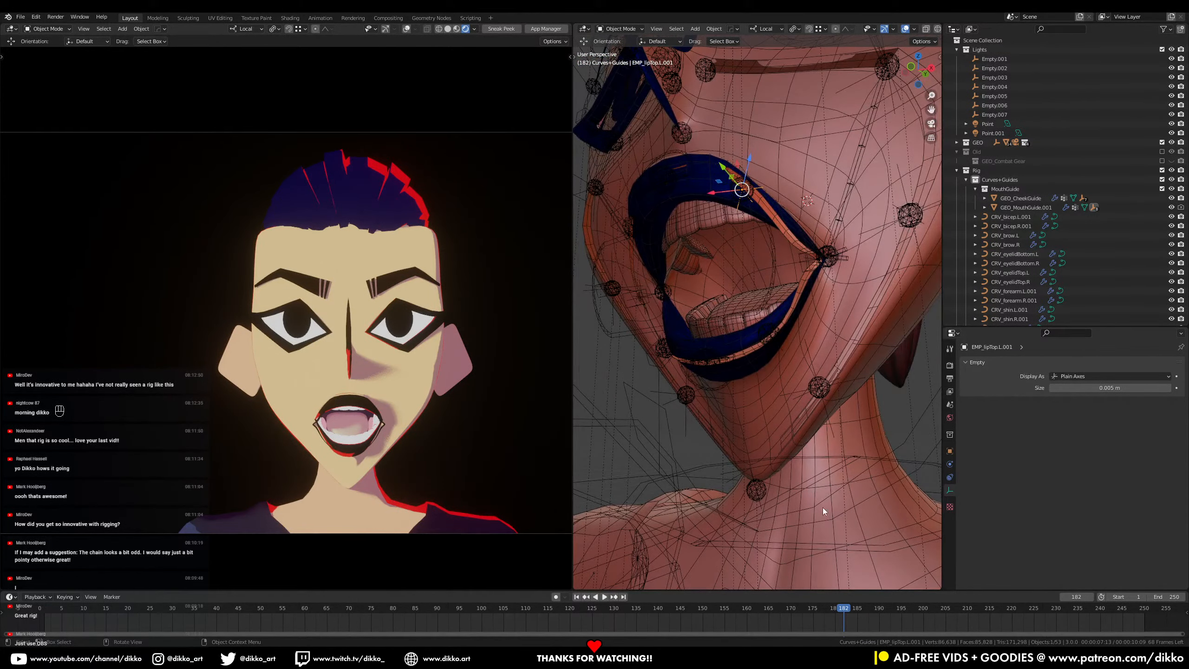
# Step: Return the rig to Pose Mode and rotate the jaw control 5.52° around its local X axis
pyautogui.click(626, 111)
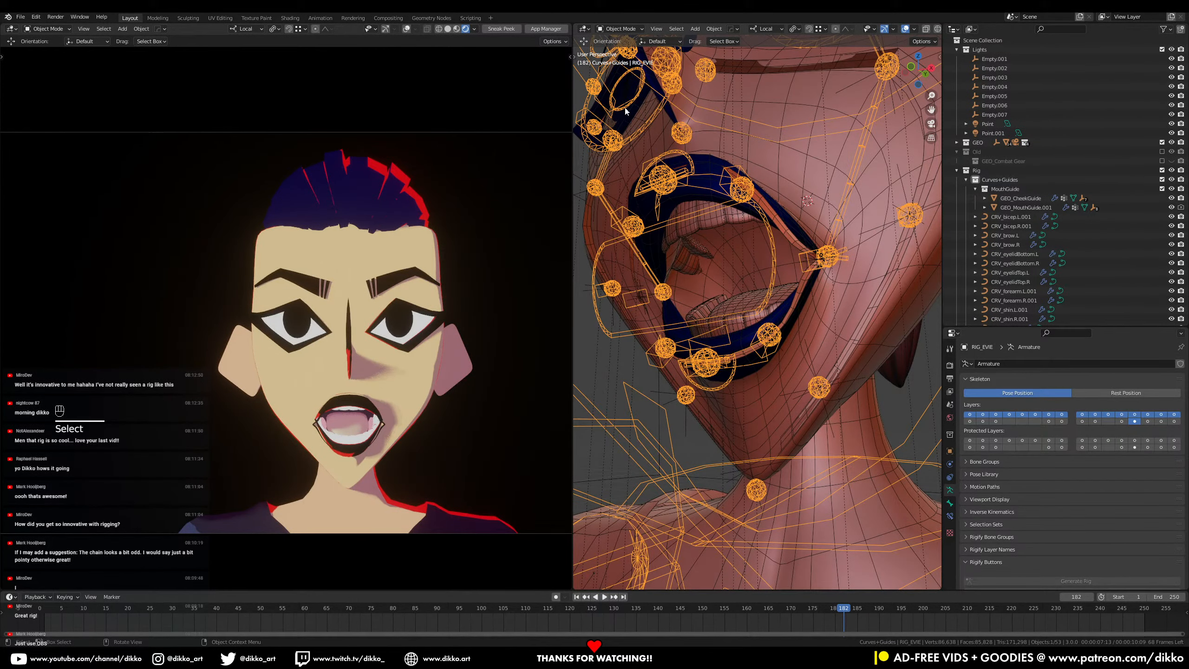
pyautogui.hotkey('ctrl', 'Tab')
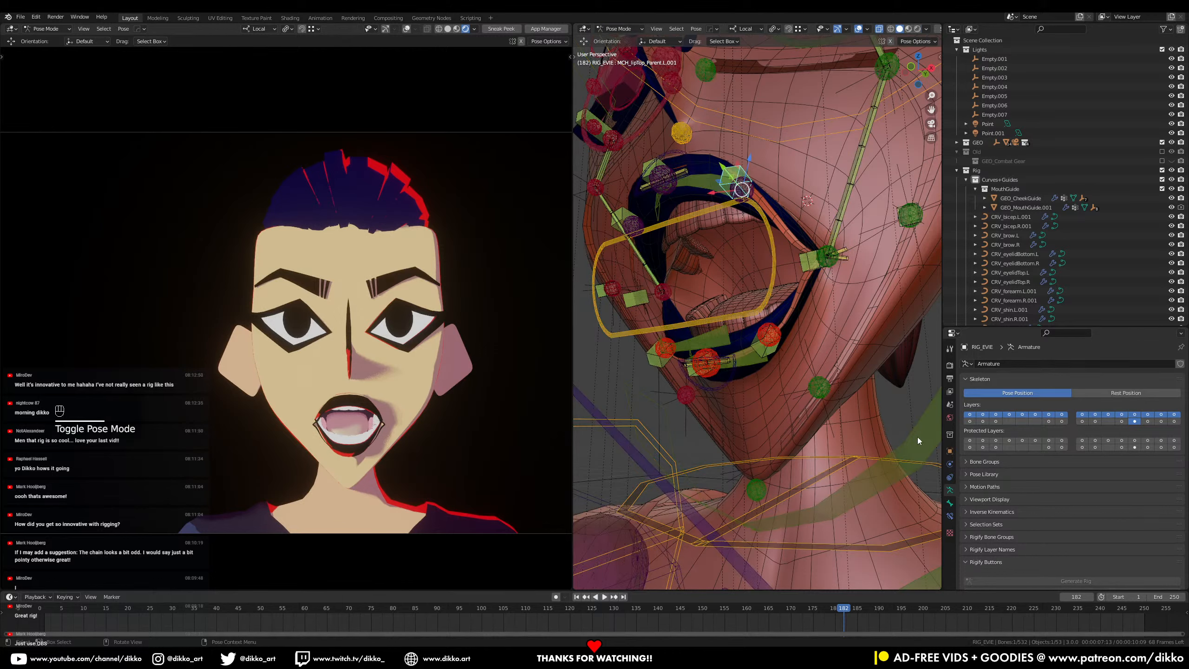
pyautogui.click(897, 509)
pyautogui.press('r')
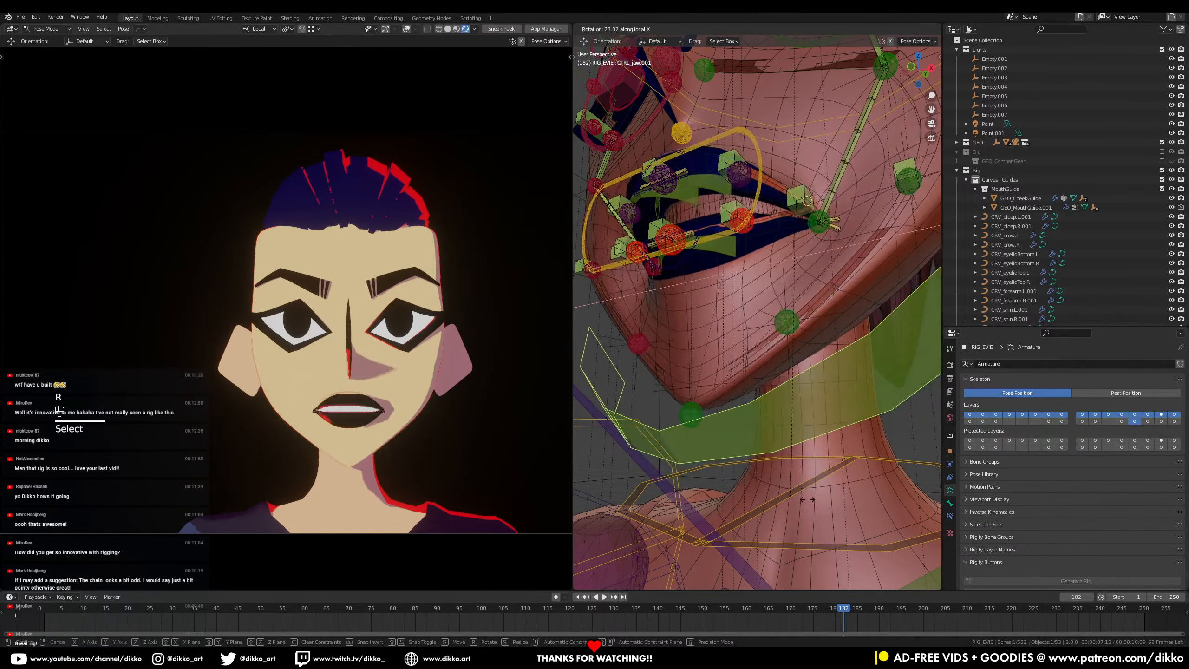
pyautogui.click(833, 383)
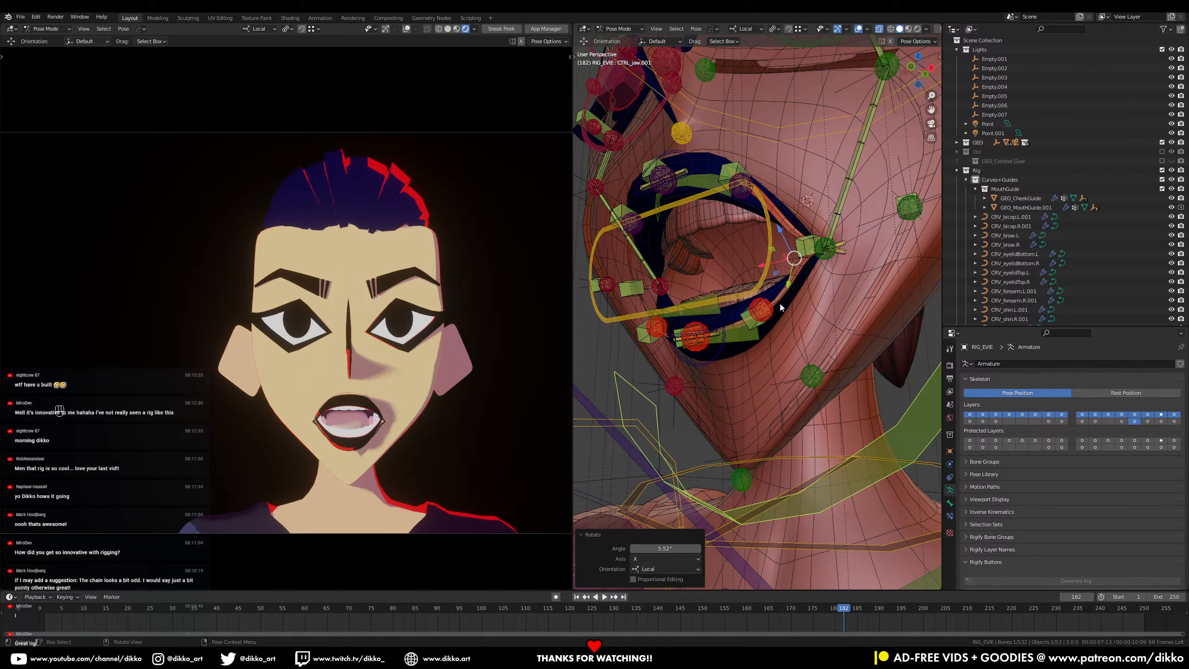
# Step: View the mouth from the front and select the upper lip's MCH parent bones one by one, ending with MCH_lipTop_Parent.R.001
pyautogui.moveTo(761, 324); pyautogui.dragTo(814, 383, button='middle')
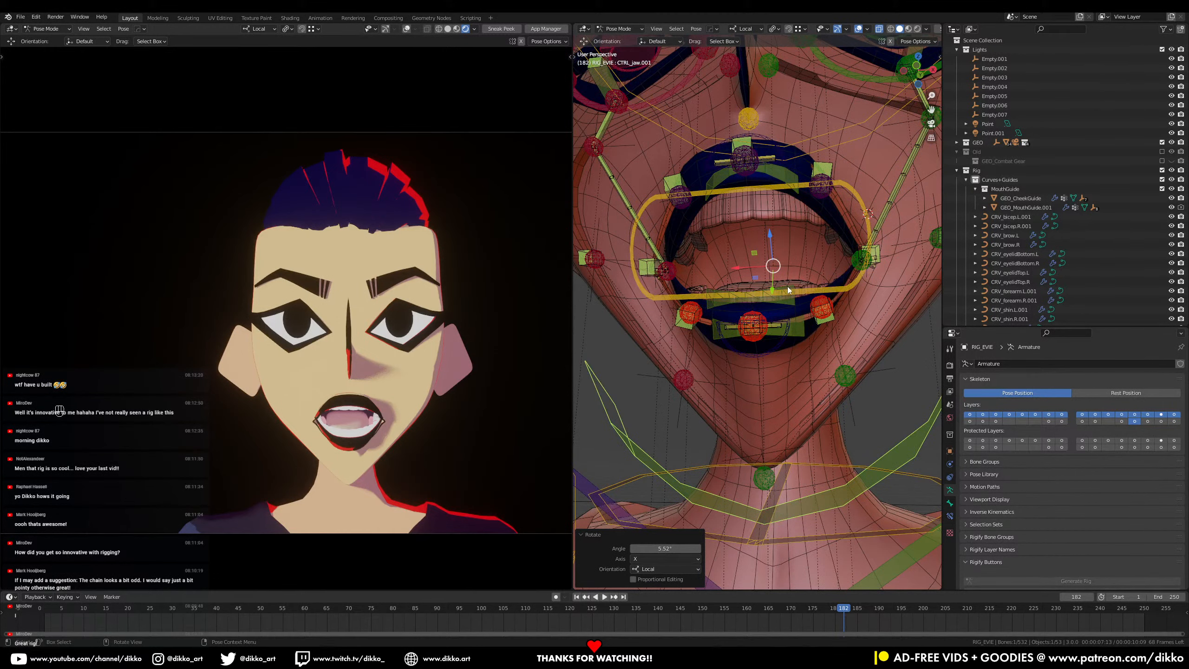
pyautogui.moveTo(788, 286); pyautogui.dragTo(758, 230, button='middle')
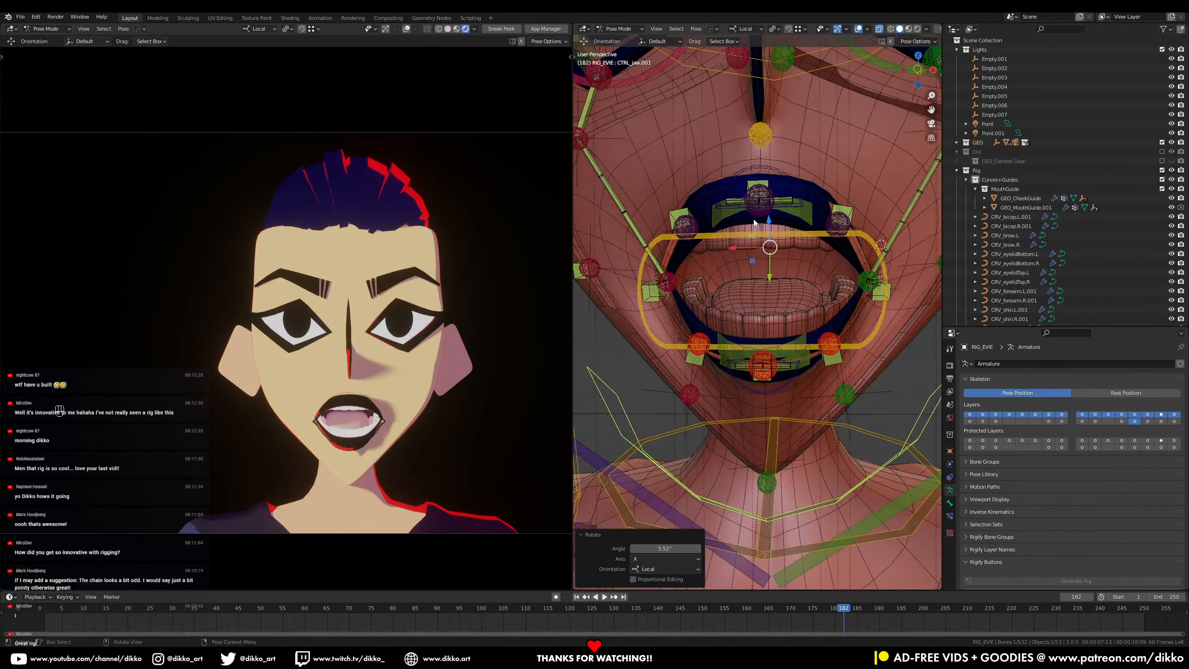
pyautogui.click(850, 211)
pyautogui.click(682, 213)
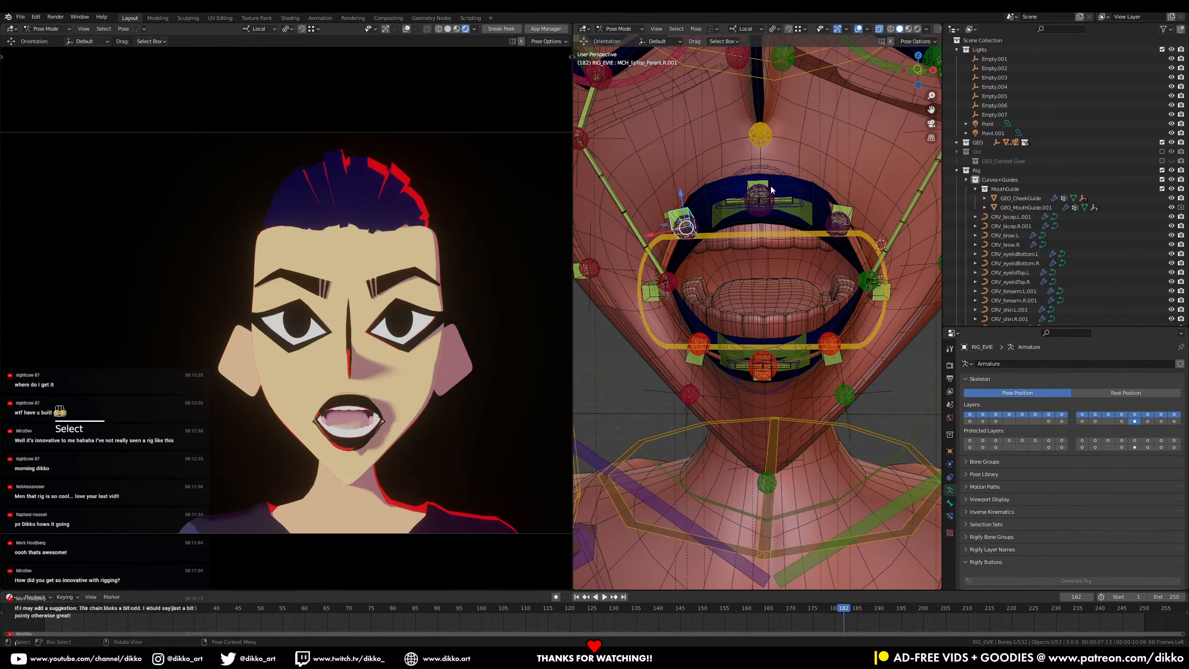
# Step: Select the jaw control and rotate it 0.992° around its local X axis
pyautogui.click(667, 277)
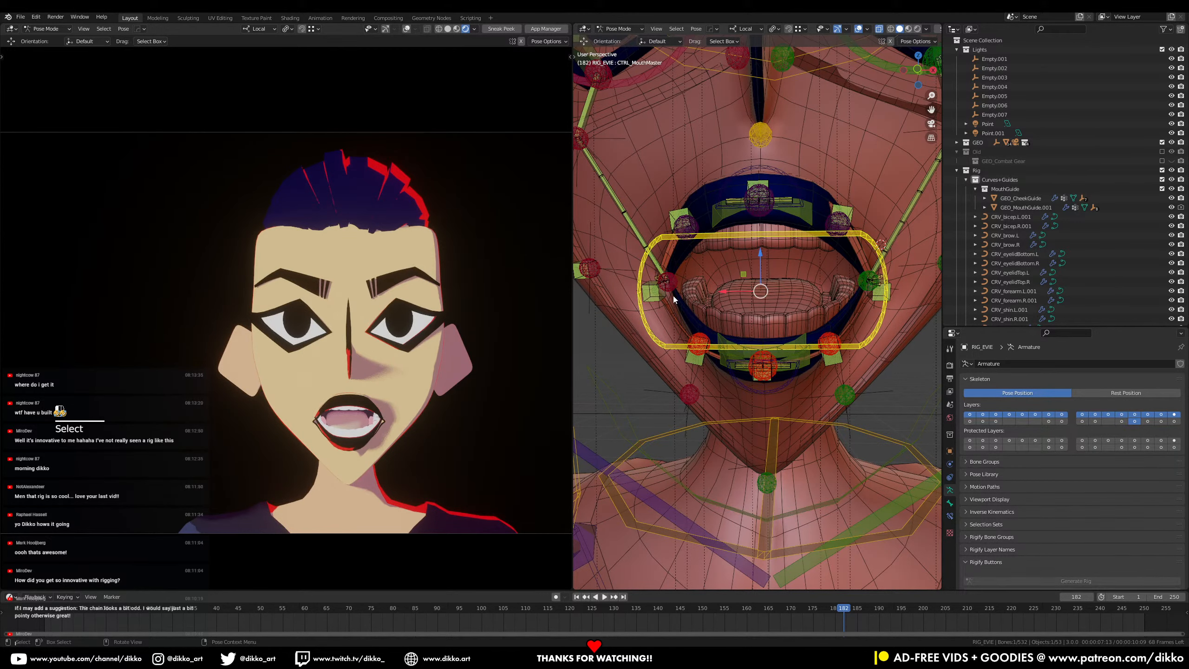
pyautogui.scroll(-4, 765, 204)
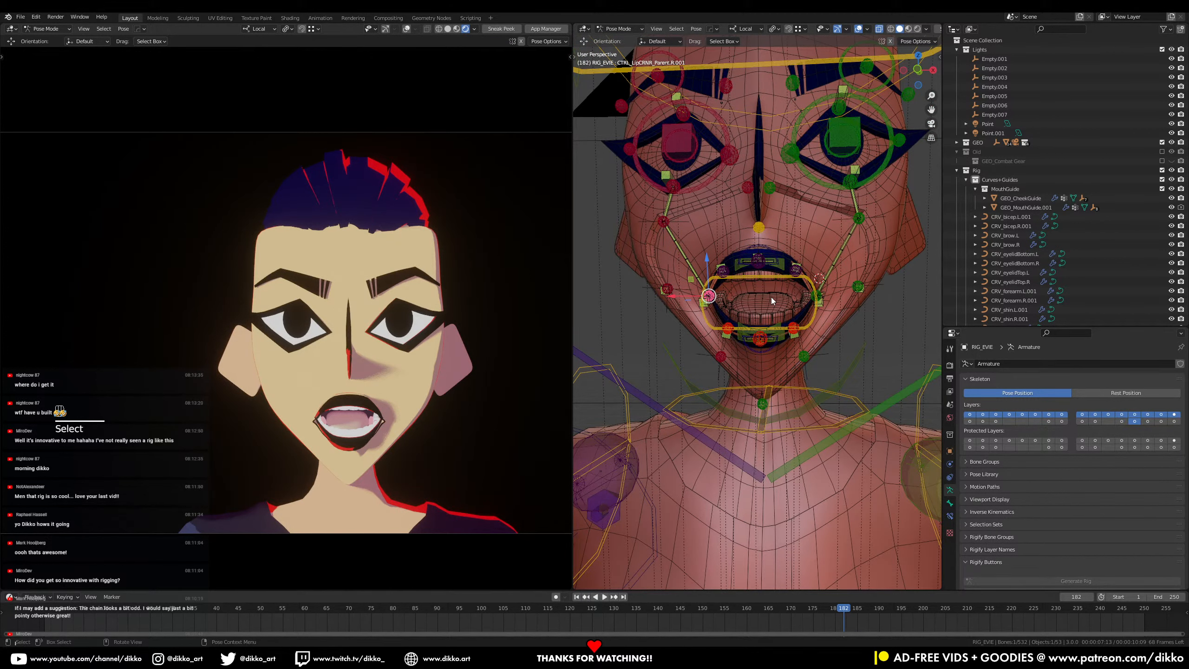
pyautogui.click(854, 373)
pyautogui.press('r')
pyautogui.press('x')
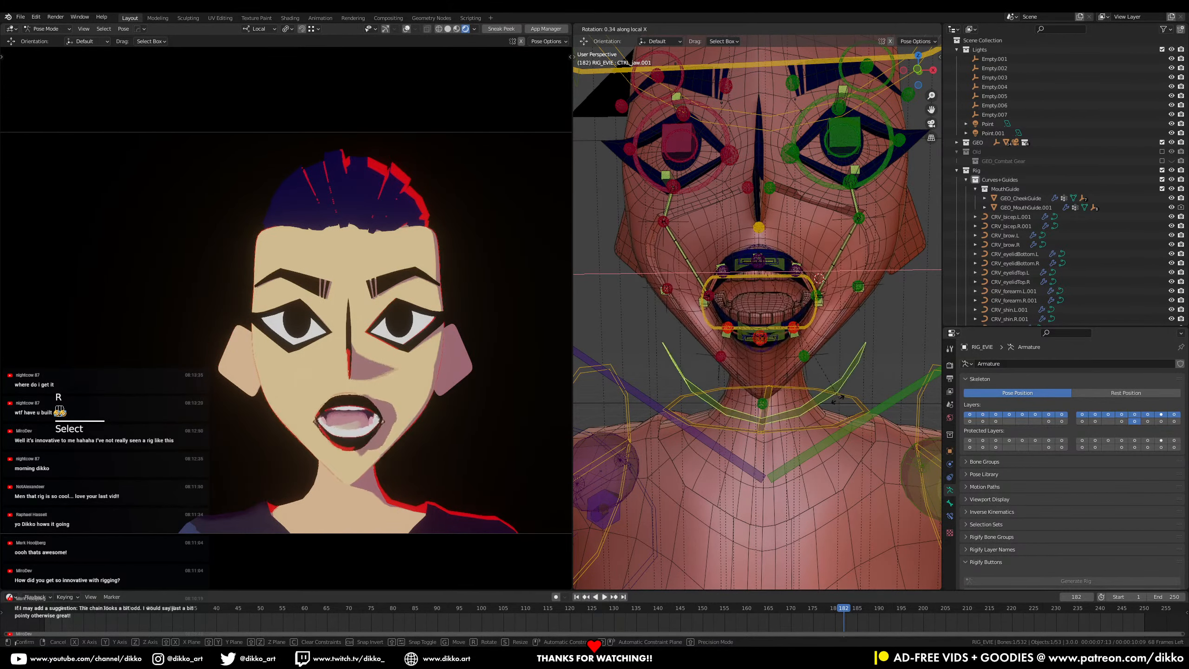
pyautogui.click(854, 384)
pyautogui.scroll(3, 792, 315)
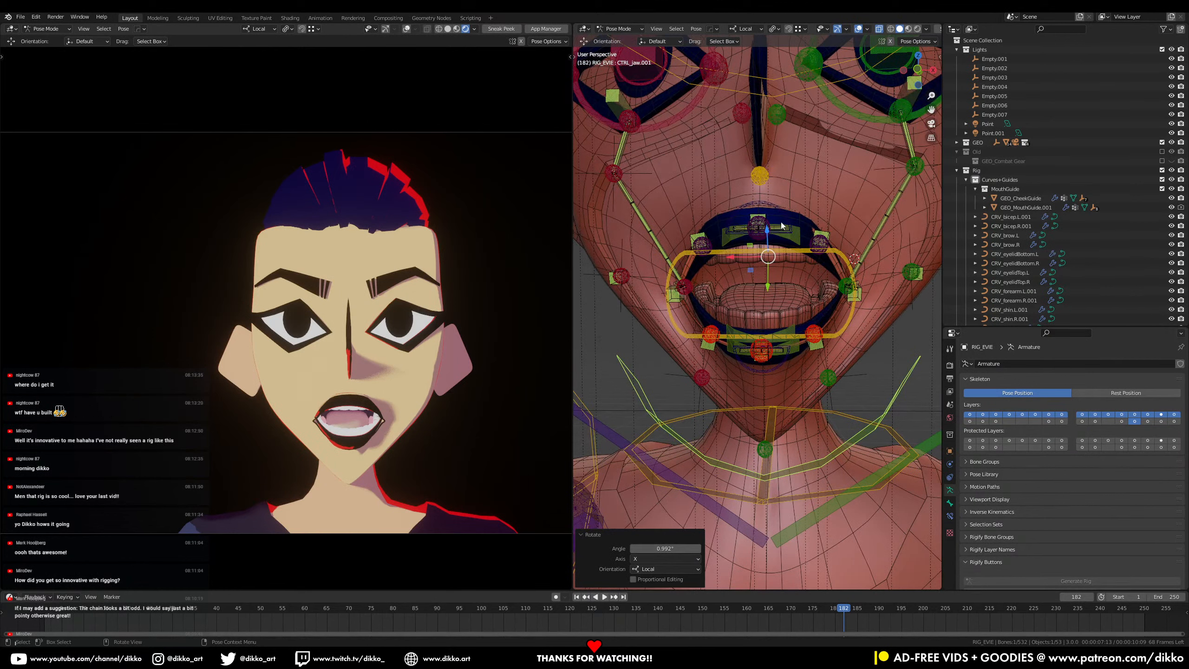
# Step: Show only the deform bone layer and select the DEF lip bones one by one around the mouth, ending with DEF_lipTop.R.001
pyautogui.click(1175, 422)
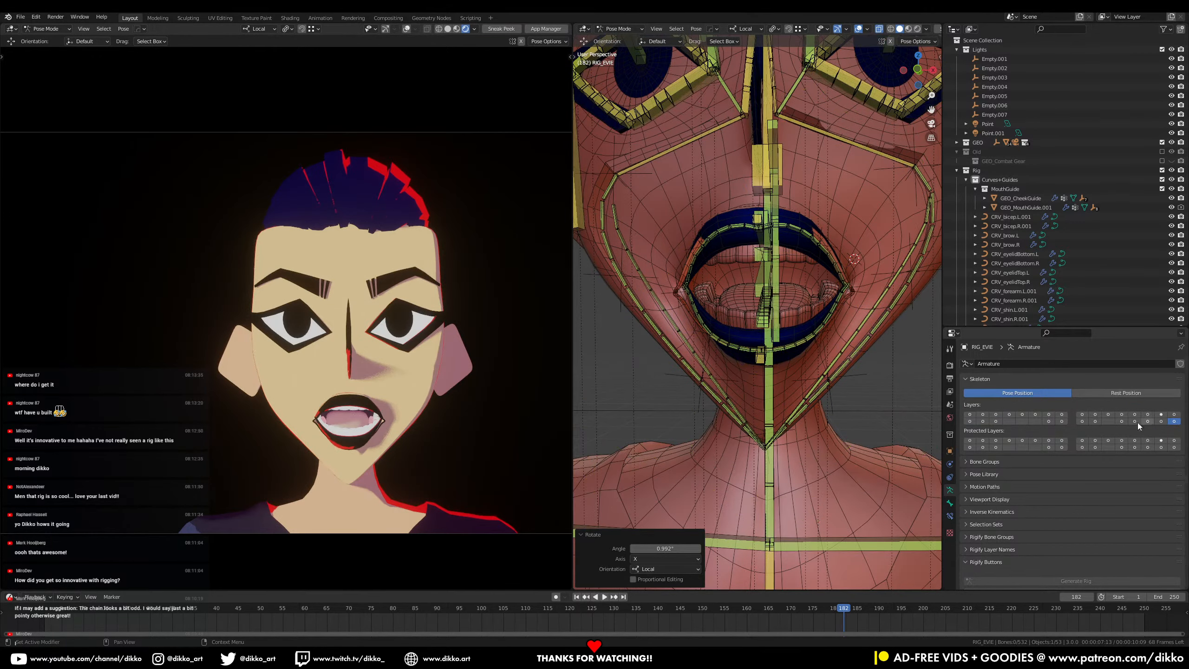
pyautogui.click(809, 234)
pyautogui.click(829, 258)
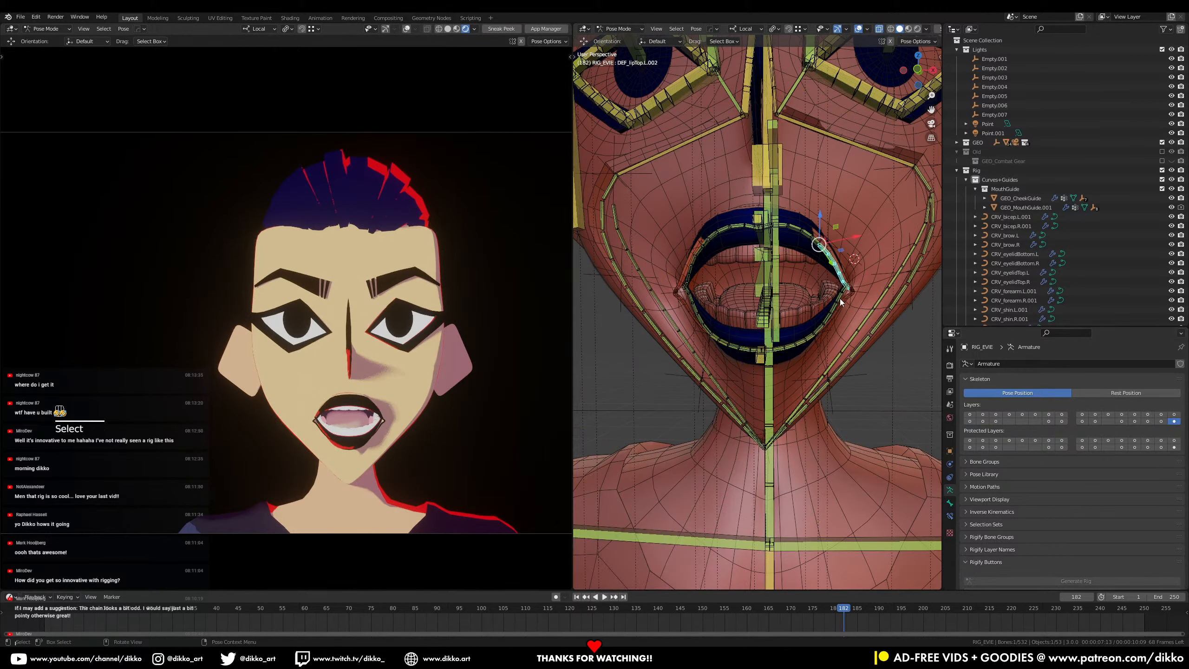
pyautogui.click(830, 311)
pyautogui.click(795, 345)
pyautogui.click(733, 349)
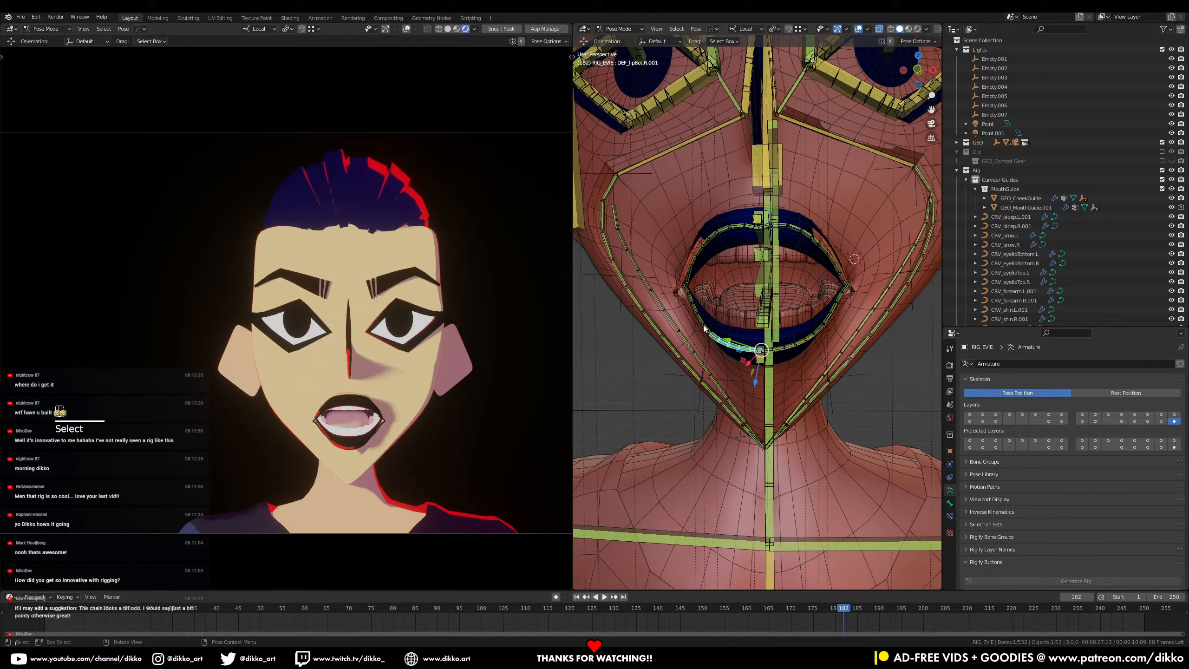
pyautogui.click(697, 313)
pyautogui.click(691, 271)
pyautogui.click(732, 229)
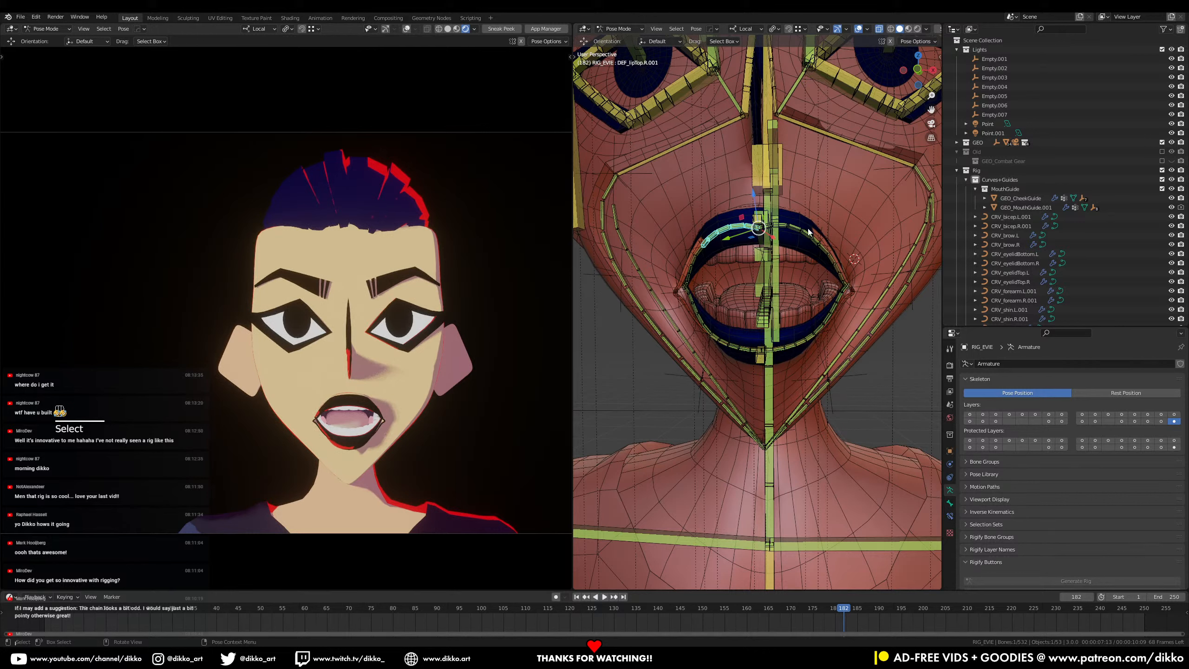
# Step: Show the whole first row of armature layers together with the deform bone layer
pyautogui.keyDown('shift'); pyautogui.moveTo(1174, 414); pyautogui.dragTo(970, 414); pyautogui.keyUp('shift')
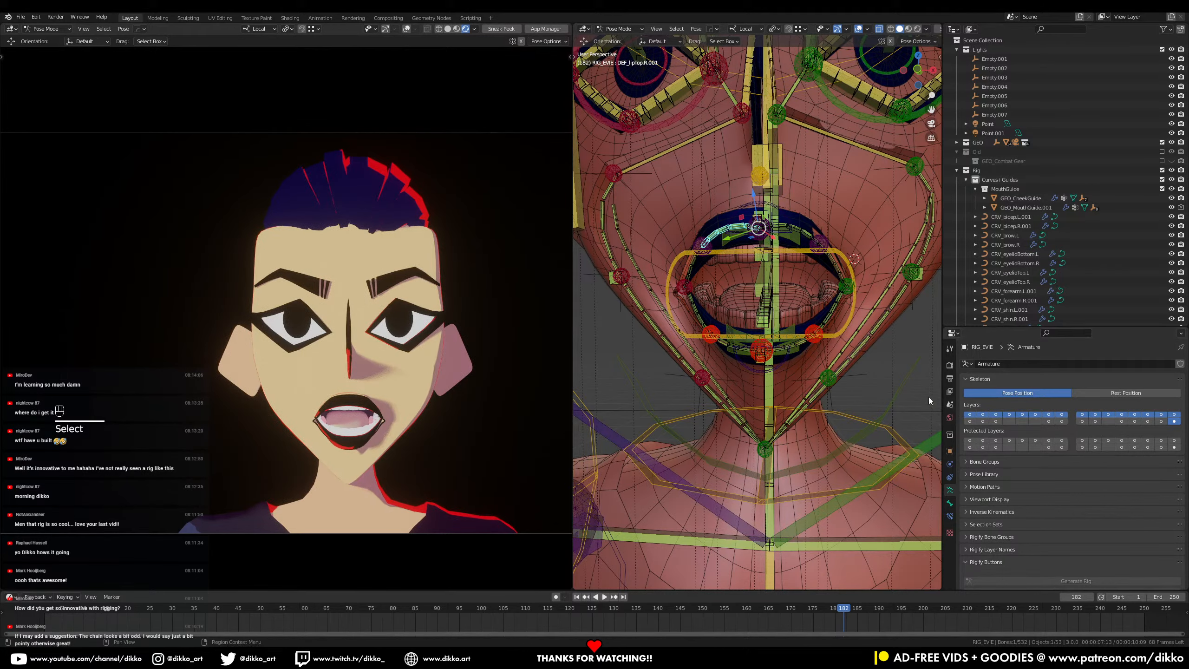
pyautogui.moveTo(929, 396); pyautogui.dragTo(747, 314, button='middle')
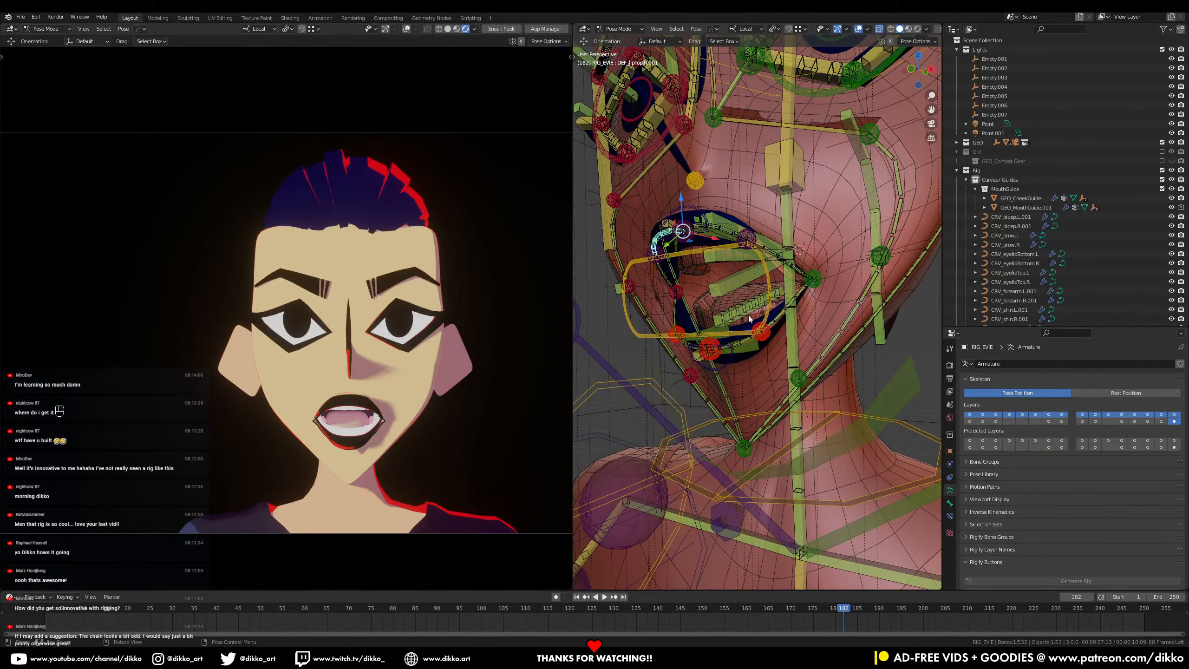
# Step: Display the jaw control's custom properties and set MouthClose to 1.000
pyautogui.click(939, 57)
pyautogui.click(937, 80)
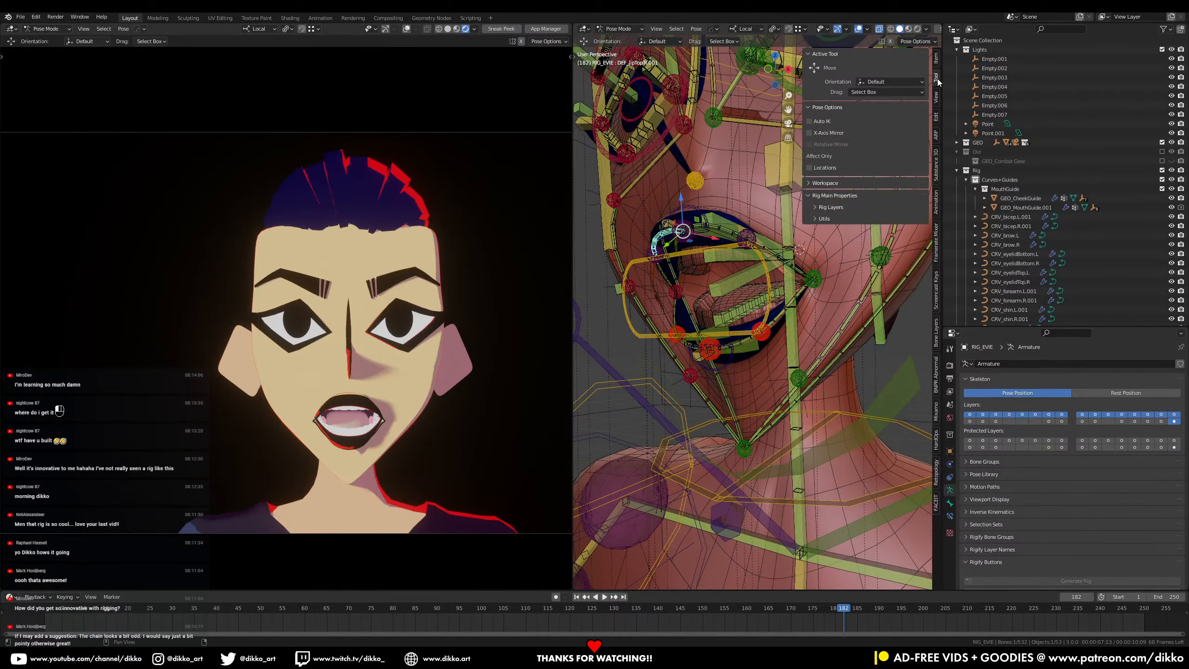
pyautogui.click(936, 60)
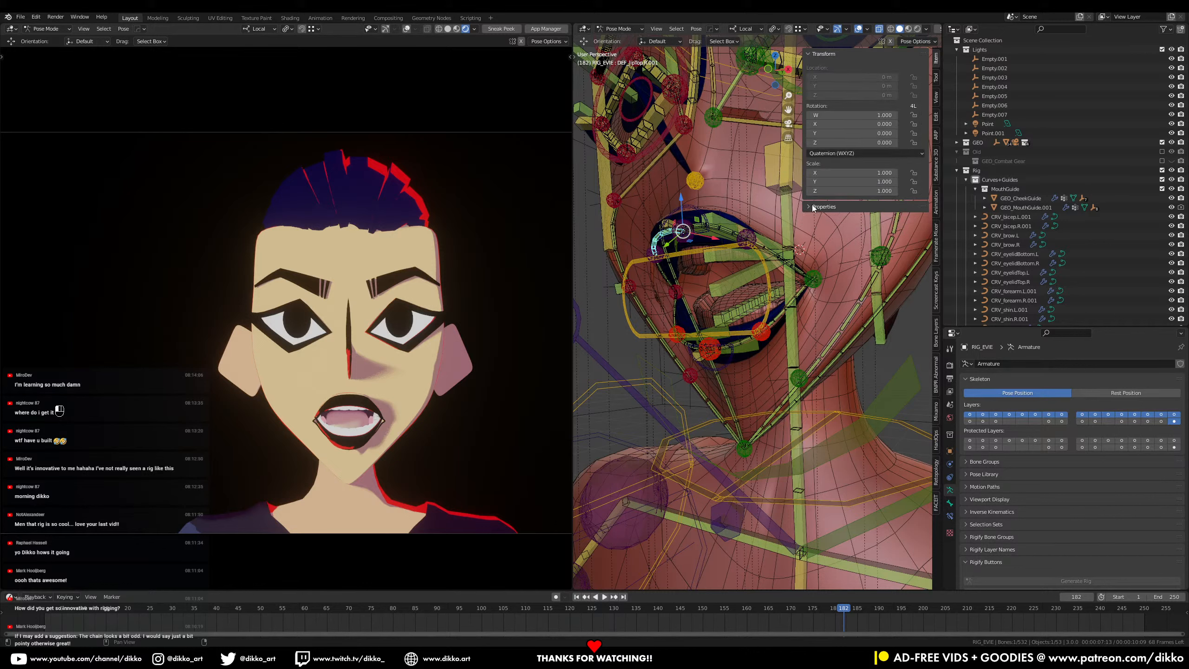
pyautogui.click(894, 399)
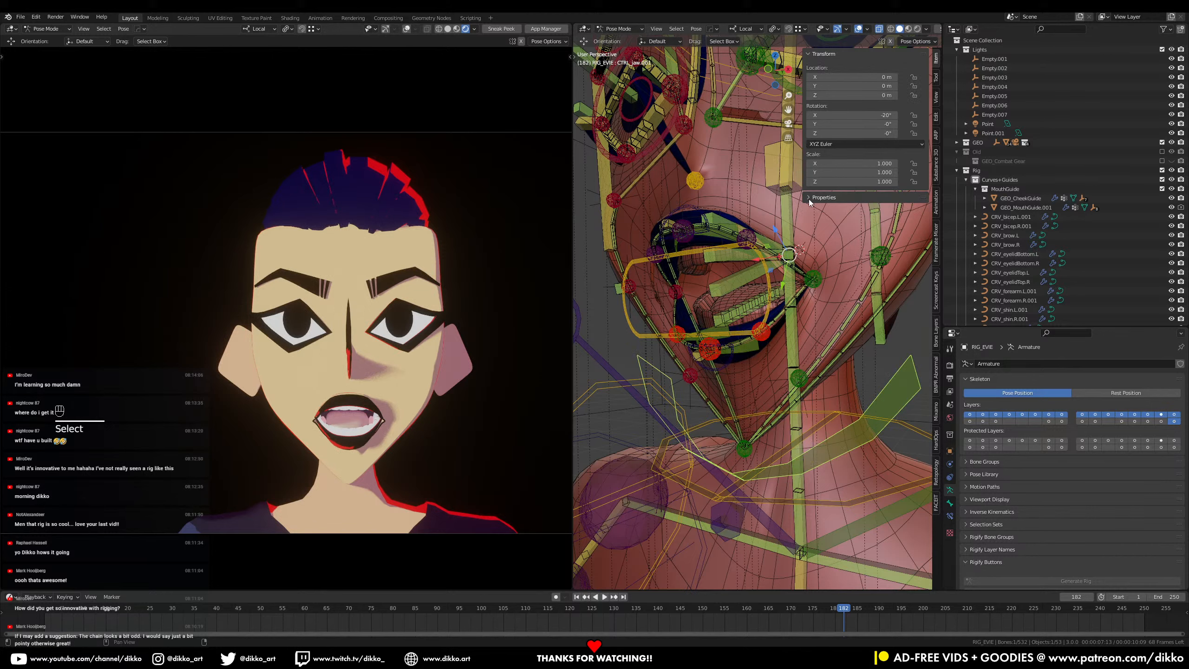
pyautogui.moveTo(885, 212); pyautogui.dragTo(913, 211)
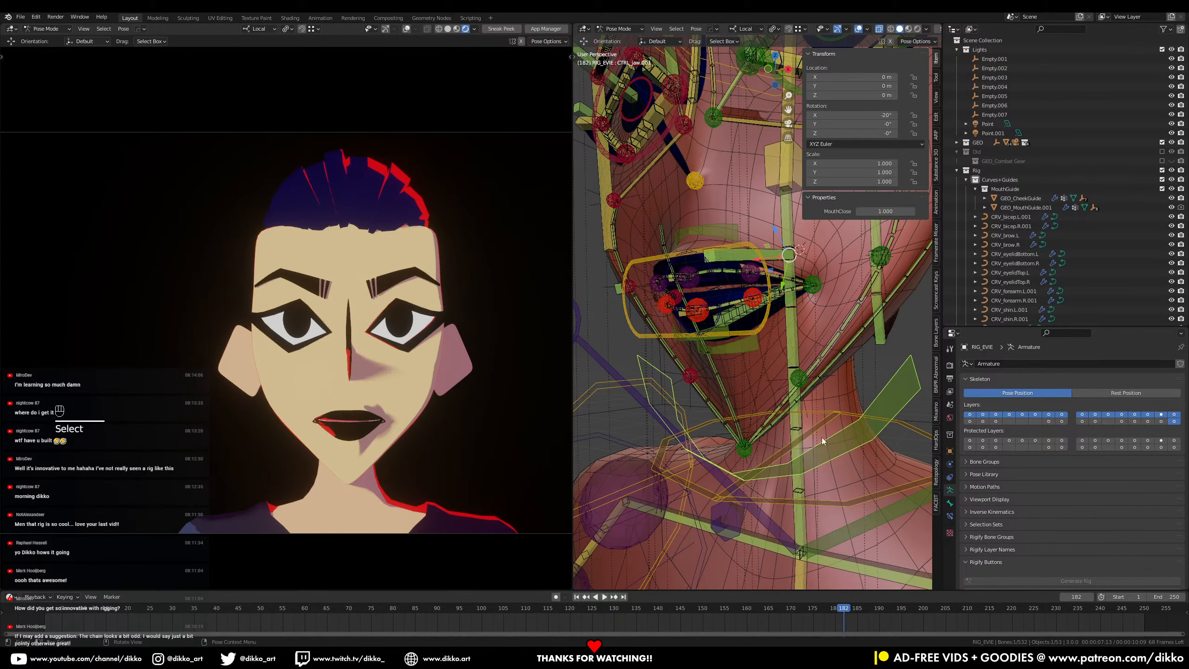
# Step: Rotate the jaw control 24.1° around its local X axis
pyautogui.press('r')
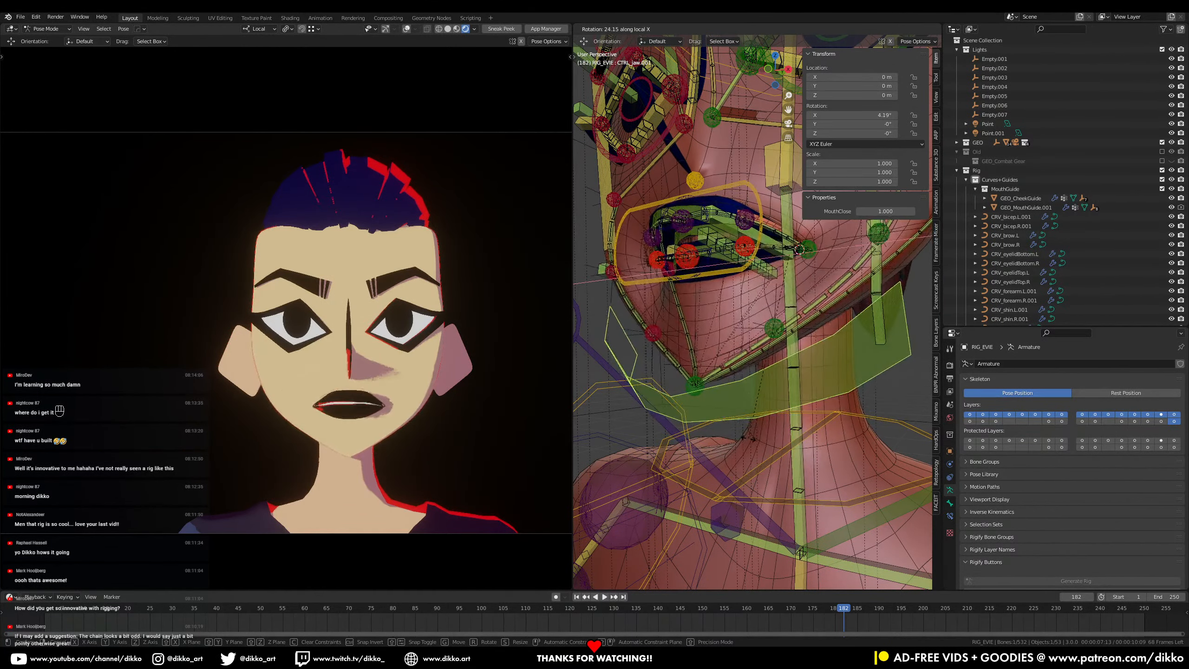
pyautogui.click(752, 424)
pyautogui.moveTo(753, 424); pyautogui.dragTo(796, 415, button='middle')
# Step: Try a free trackball rotation on the jaw control to swing the jaw sideways, and undo it
pyautogui.press('r')
pyautogui.press('r')
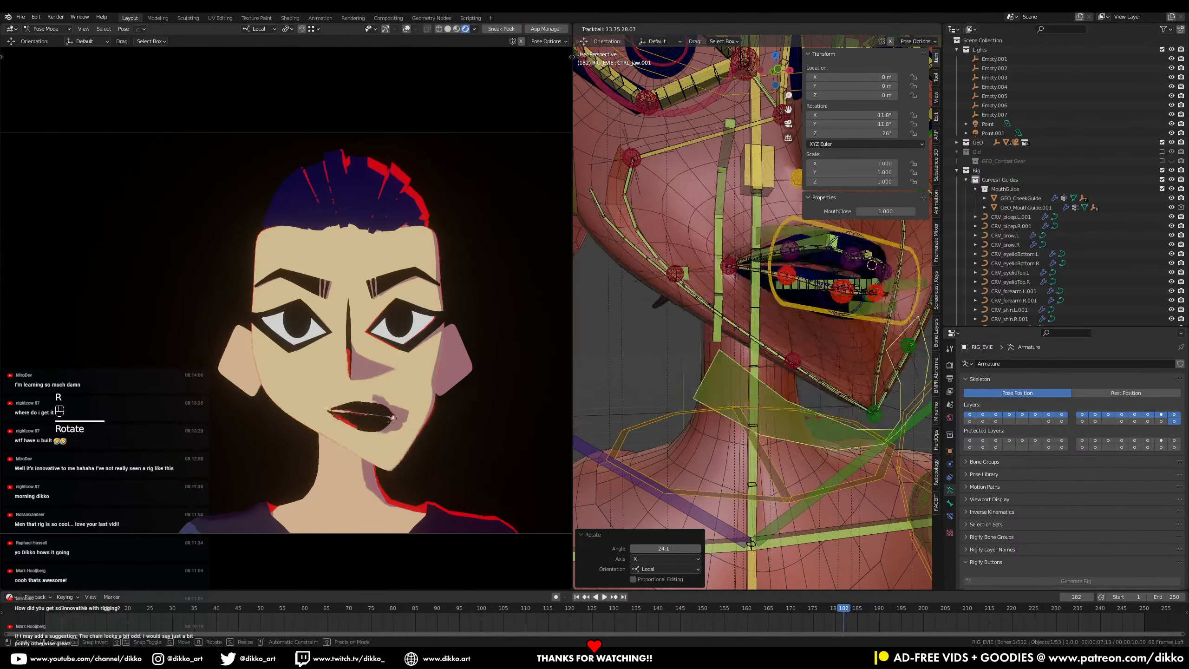
pyautogui.click(788, 415)
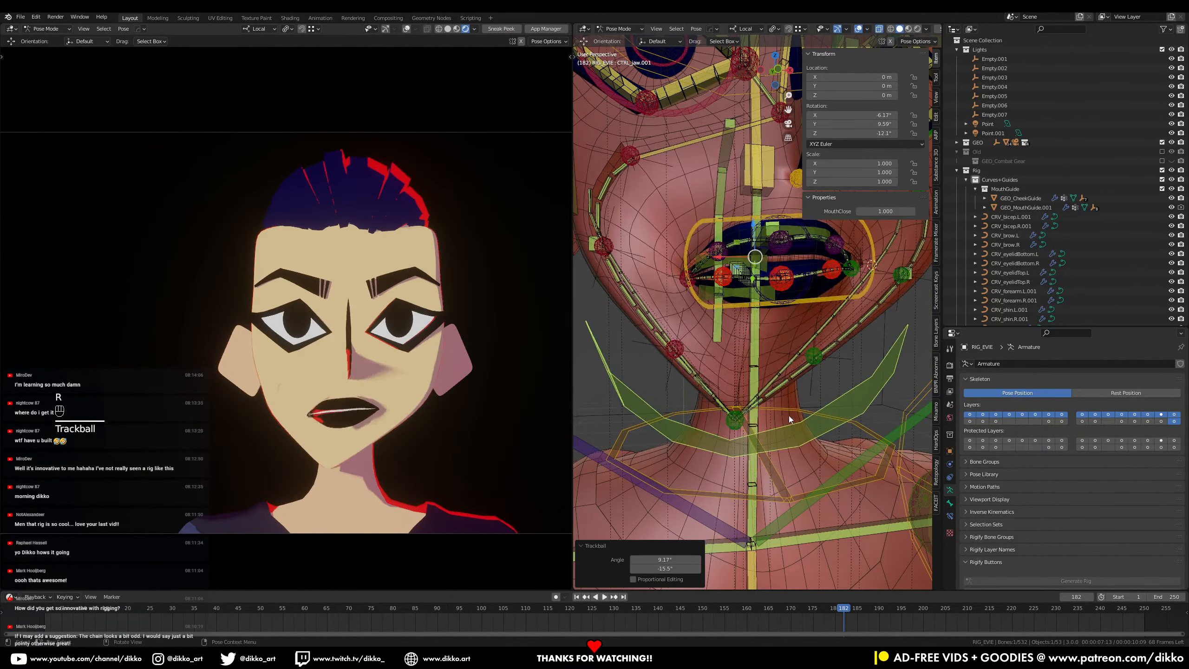
pyautogui.hotkey('ctrl', 'z')
pyautogui.moveTo(806, 376)
pyautogui.mouseDown(button='middle')
pyautogui.moveTo(796, 366)
pyautogui.moveTo(791, 393)
pyautogui.moveTo(786, 384)
pyautogui.mouseUp(button='middle')
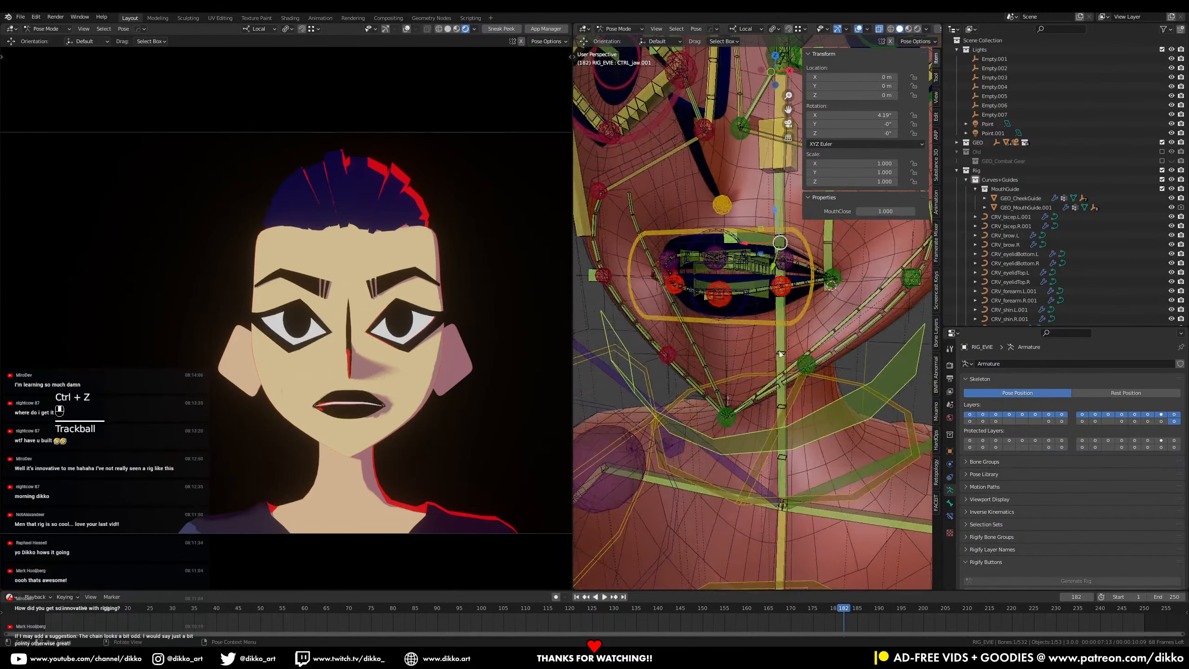
# Step: Exclude the MouthGuide collection from the view layer
pyautogui.click(1163, 189)
pyautogui.moveTo(744, 309); pyautogui.dragTo(715, 242, button='middle')
pyautogui.scroll(1, 768, 307)
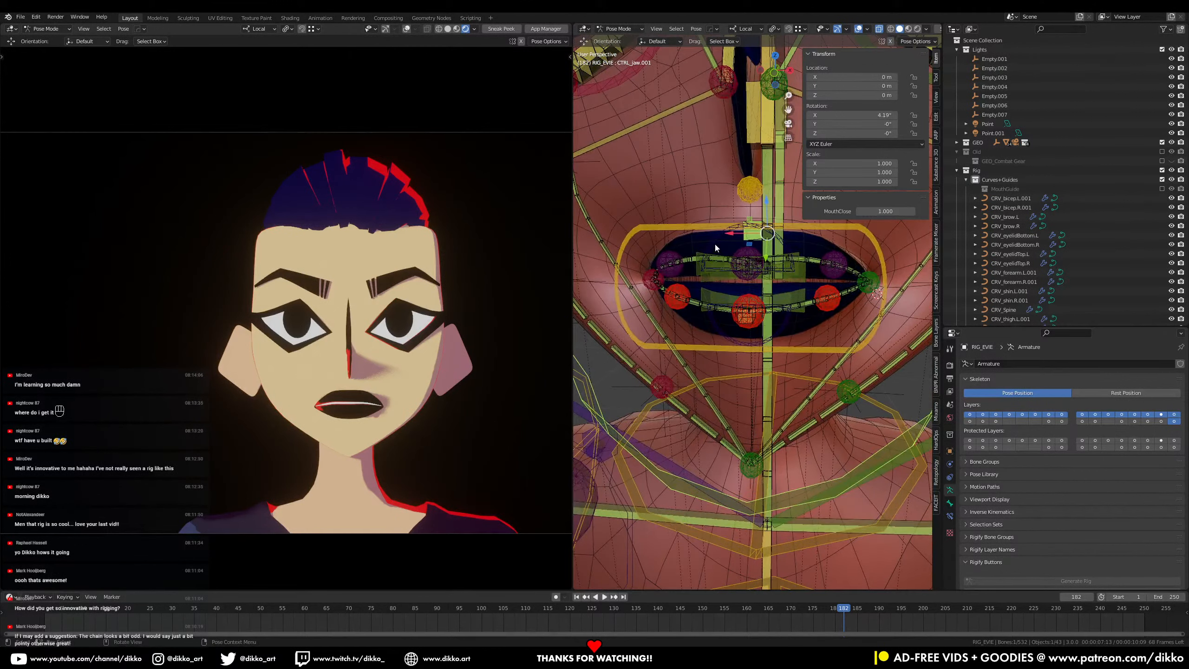
# Step: Try raising the upper lip with CTRL_LipTopMaster.001, and undo the move
pyautogui.click(714, 252)
pyautogui.press('g')
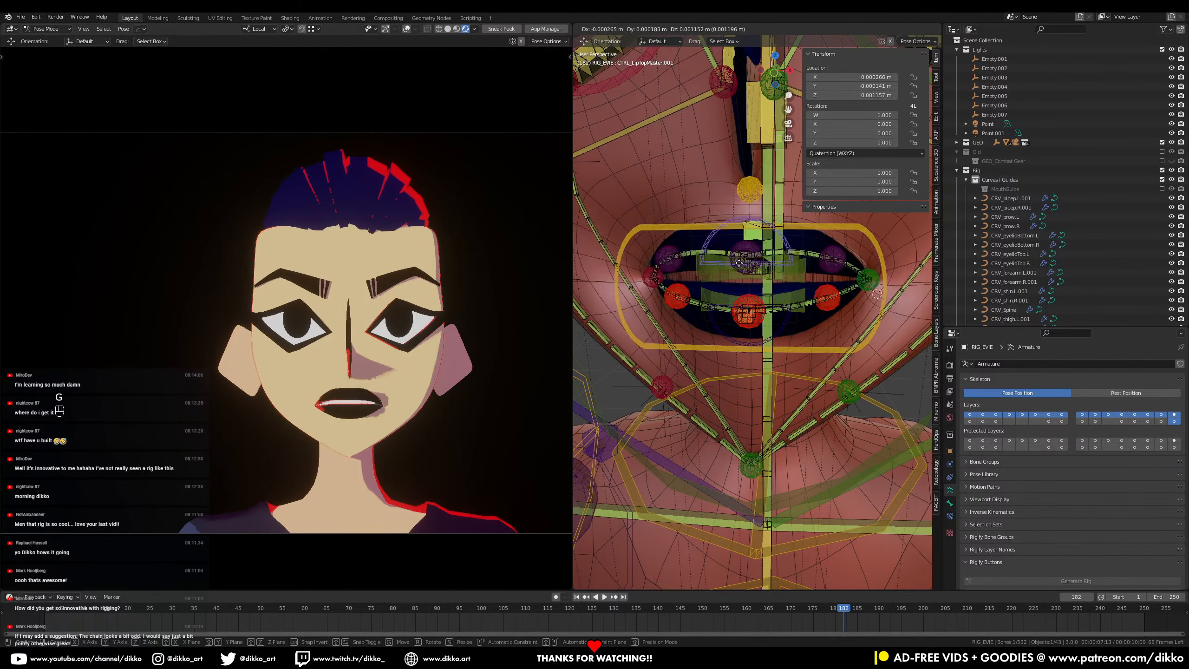
pyautogui.click(750, 226)
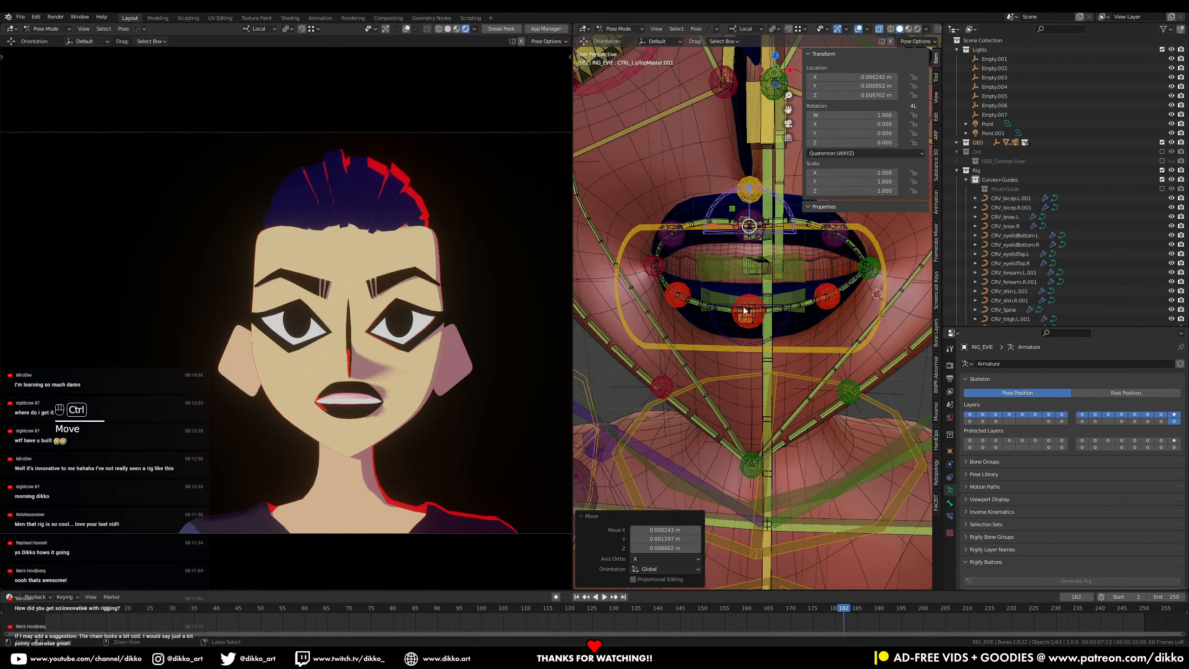
pyautogui.hotkey('ctrl', 'z')
# Step: Try lowering the bottom lip with its master control, and undo the move
pyautogui.click(734, 335)
pyautogui.press('g')
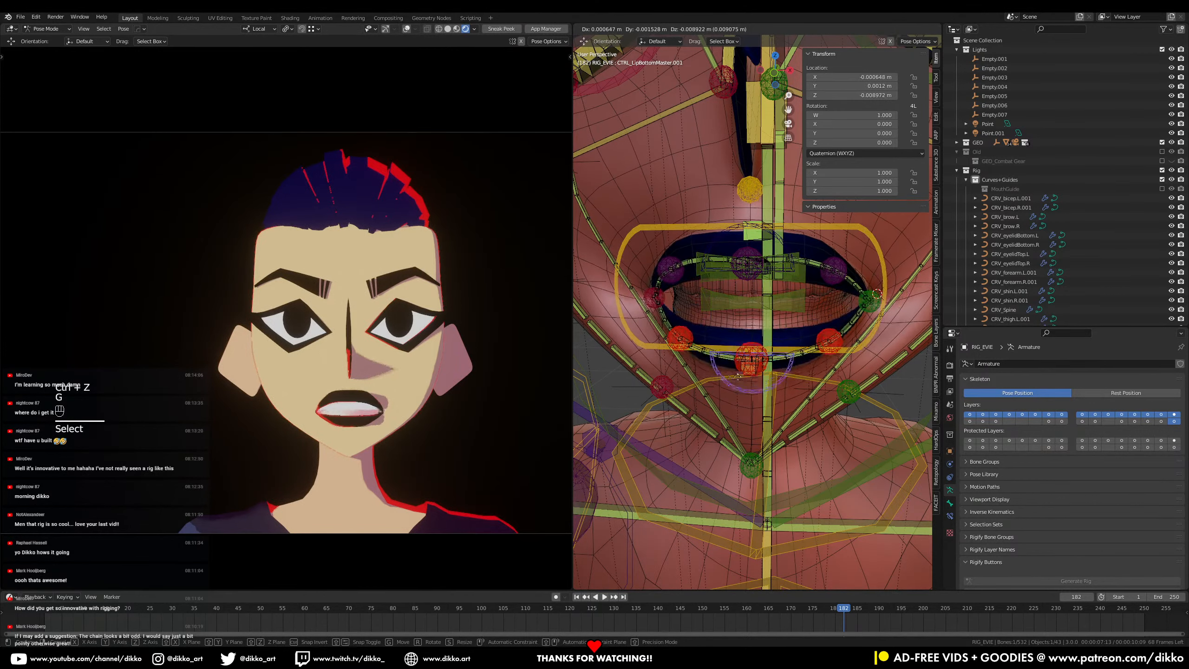
pyautogui.click(724, 413)
pyautogui.hotkey('ctrl', 'z')
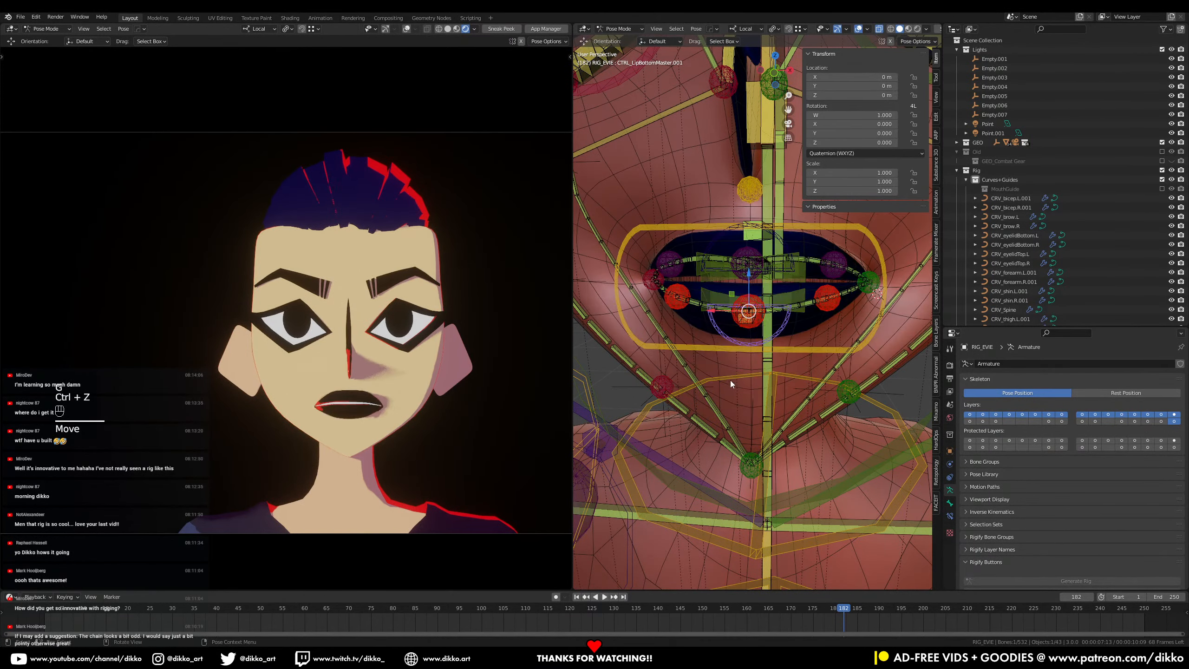
# Step: Try scaling CTRL_MouthMaster uniformly and along its local X axis, undoing each change
pyautogui.click(713, 339)
pyautogui.press('s')
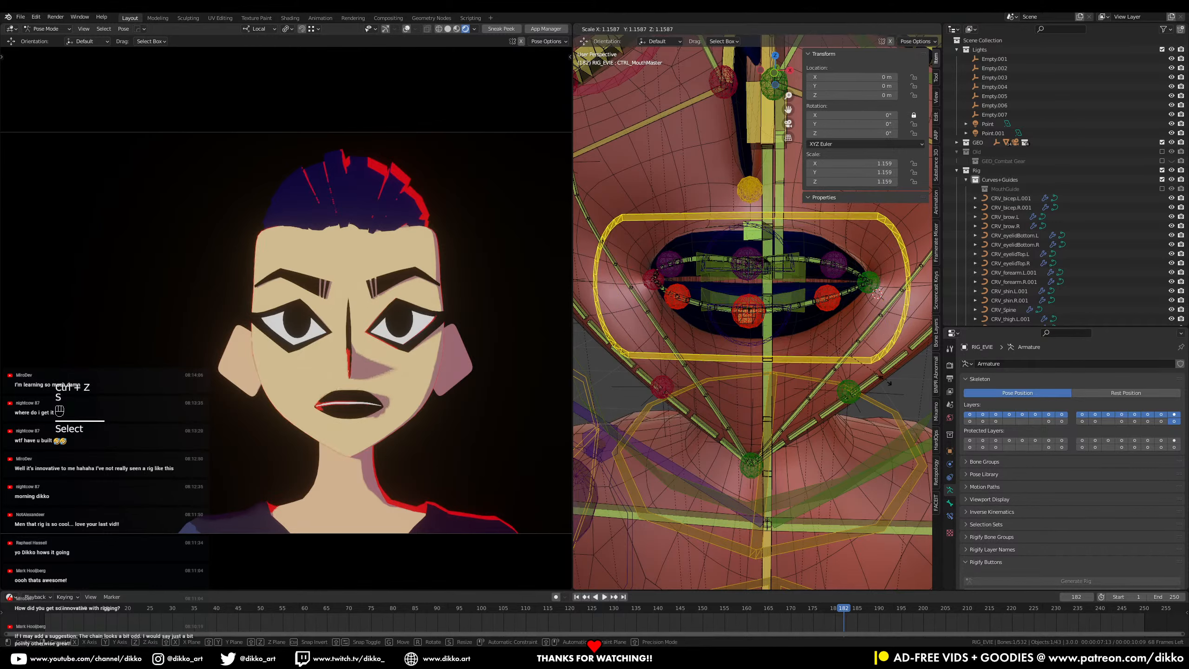
pyautogui.click(785, 359)
pyautogui.hotkey('ctrl', 'z')
pyautogui.moveTo(783, 356); pyautogui.dragTo(758, 351, button='middle')
pyautogui.press('s')
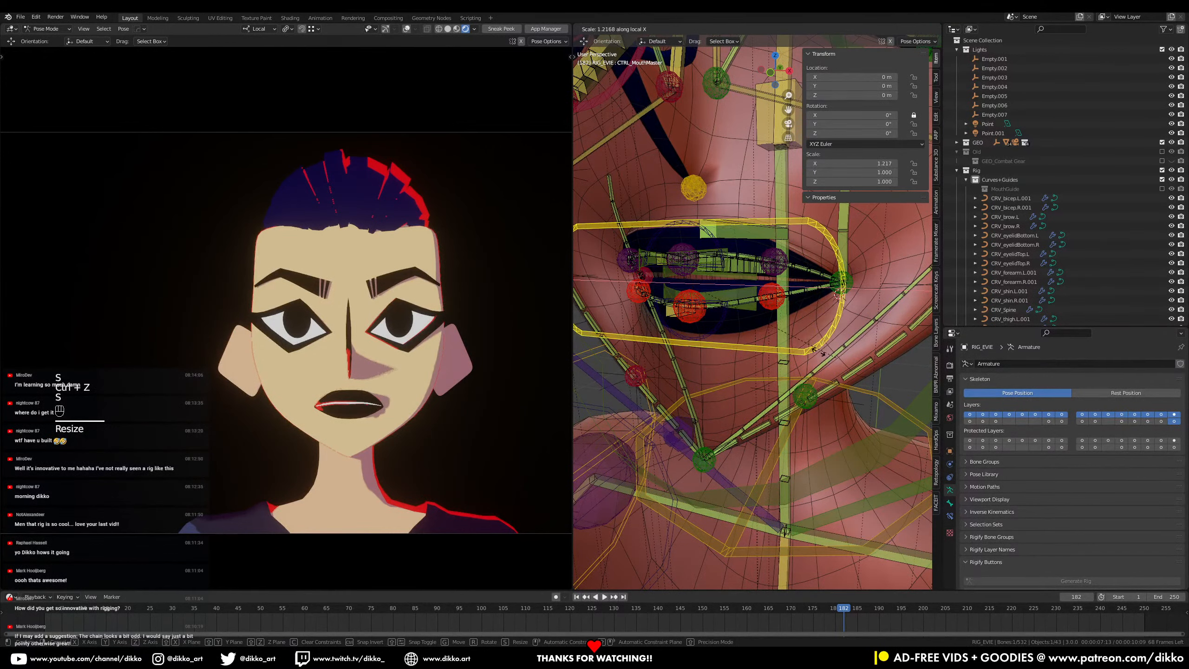
pyautogui.click(751, 356)
pyautogui.hotkey('ctrl', 'z')
# Step: Try scaling CTRL_MouthMaster by 1.248 along its local Z axis, and undo it
pyautogui.moveTo(751, 356); pyautogui.dragTo(772, 337, button='middle')
pyautogui.press('s')
pyautogui.press('z')
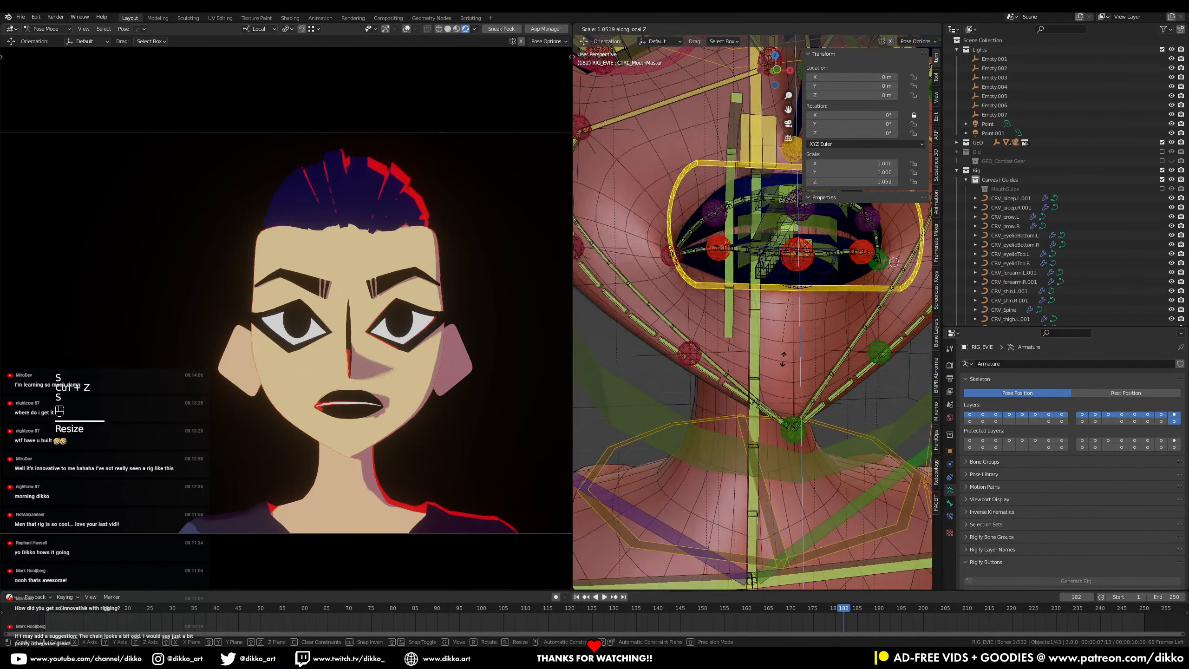
pyautogui.click(801, 360)
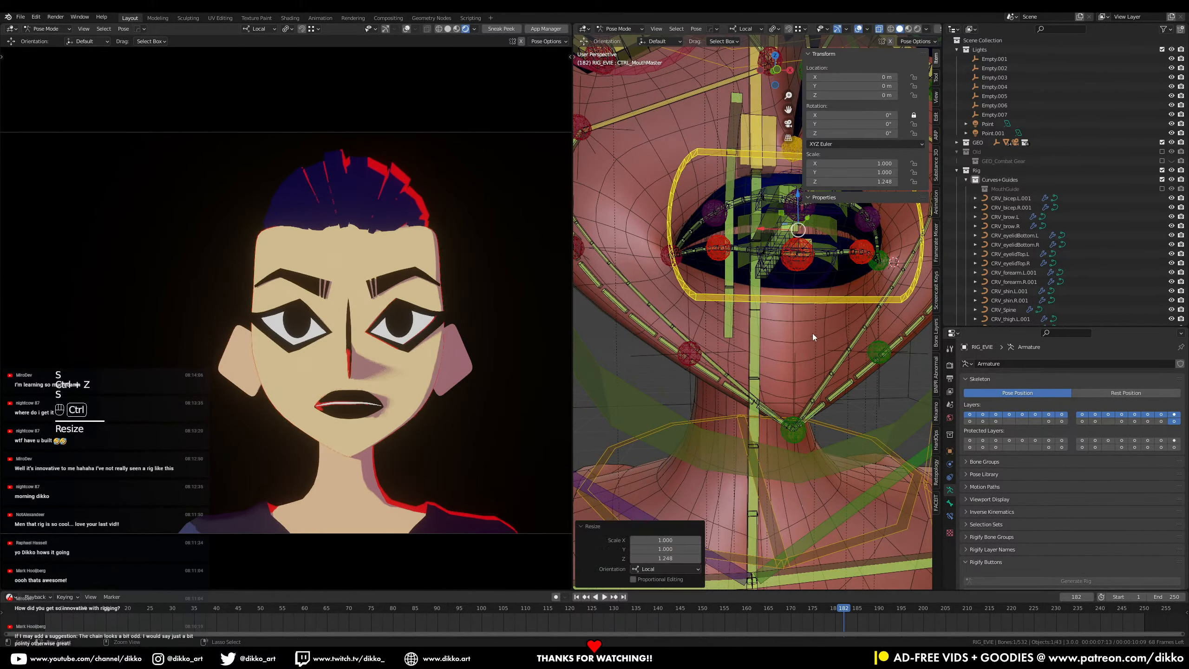
pyautogui.hotkey('ctrl', 'z')
# Step: Try moving CTRL_MouthMaster upward over the face, and undo the move
pyautogui.keyDown('shift'); pyautogui.moveTo(825, 283); pyautogui.dragTo(786, 320, button='middle'); pyautogui.keyUp('shift')
pyautogui.press('g')
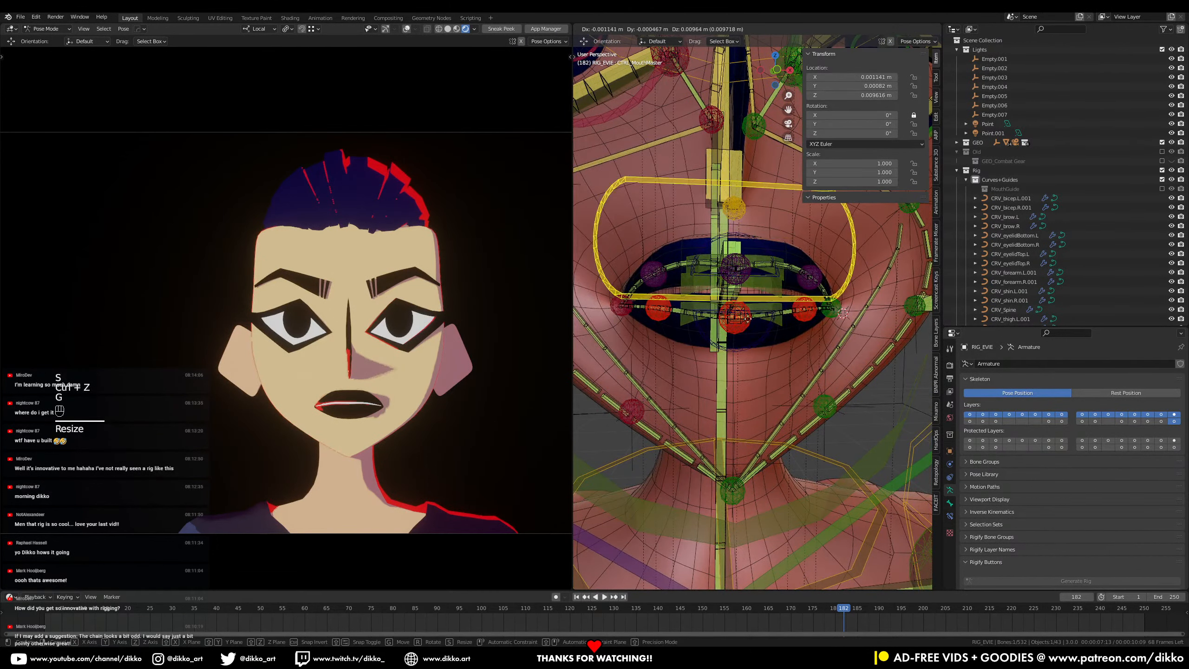
pyautogui.keyDown('ctrl'); pyautogui.click(768, 260); pyautogui.keyUp('ctrl')
pyautogui.hotkey('ctrl', 'z')
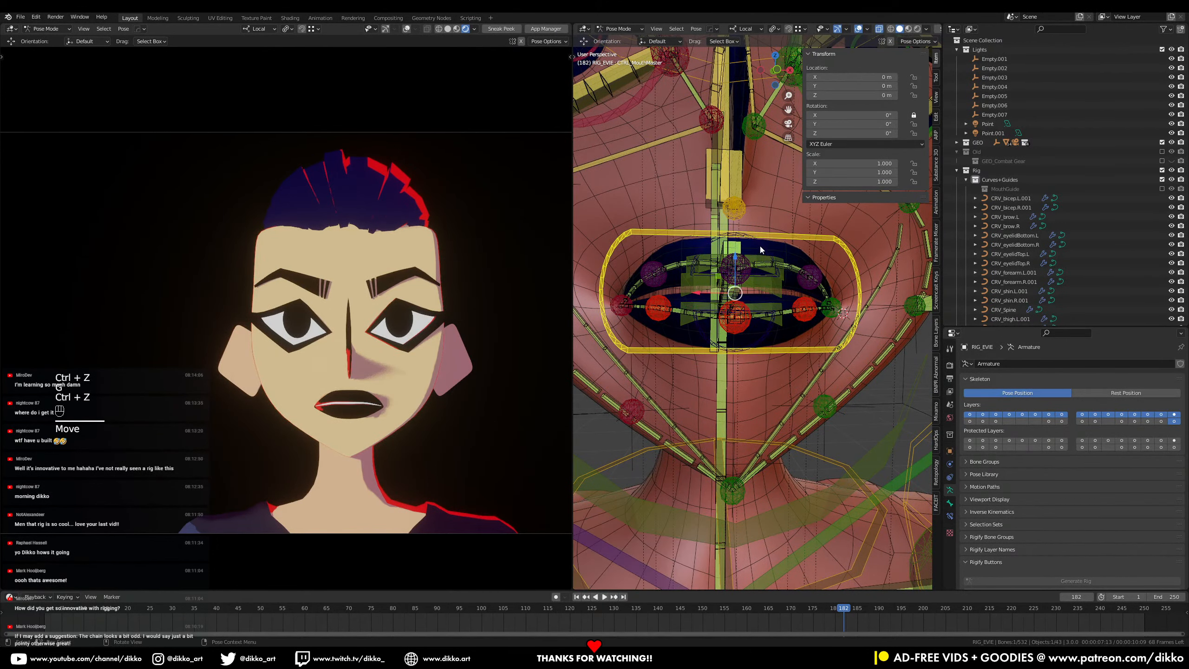
# Step: Select the upper and lower lip master controls in turn and display the upper one's bone Relations settings
pyautogui.click(763, 288)
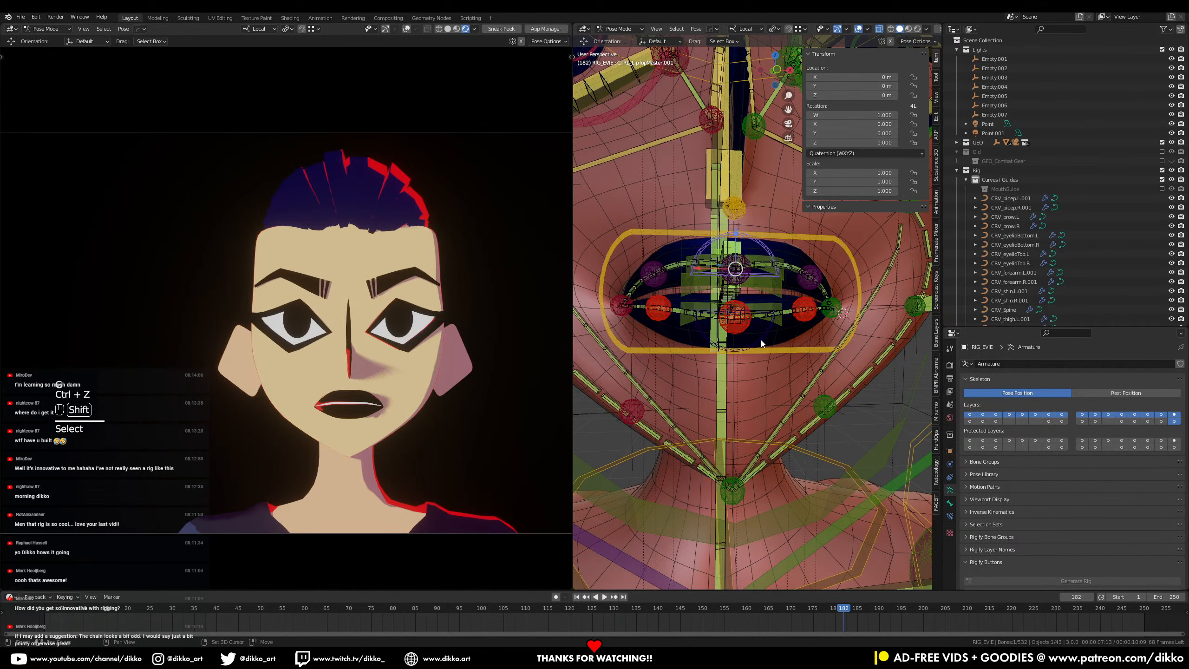
pyautogui.keyDown('shift'); pyautogui.click(762, 344); pyautogui.keyUp('shift')
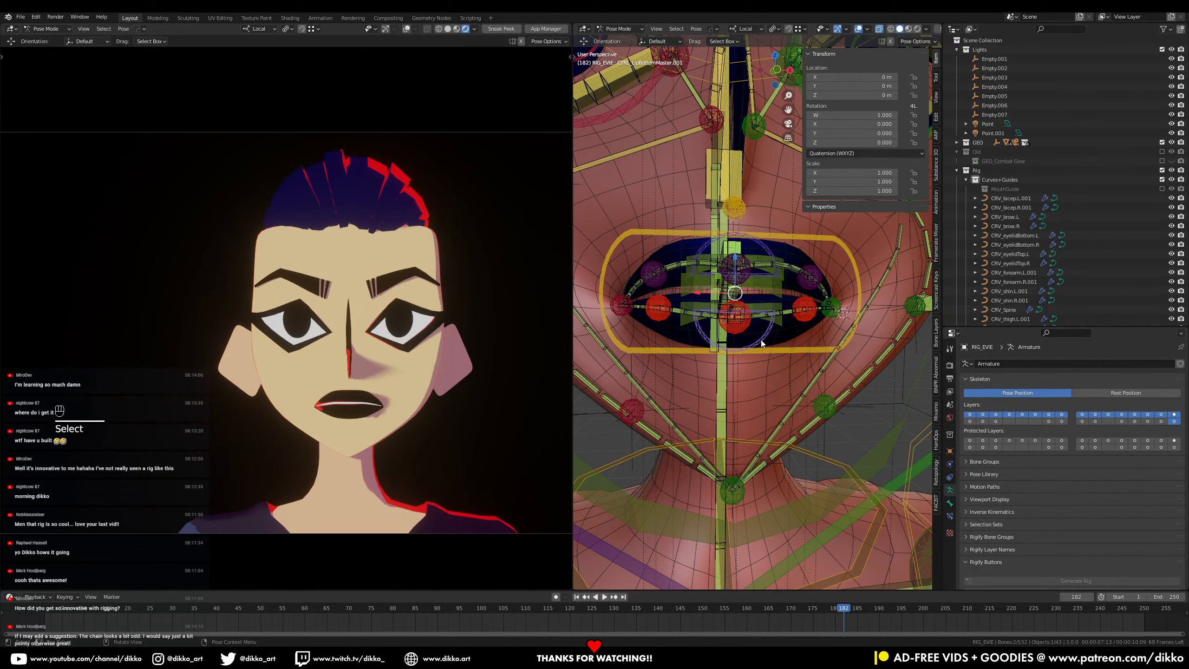
pyautogui.click(763, 243)
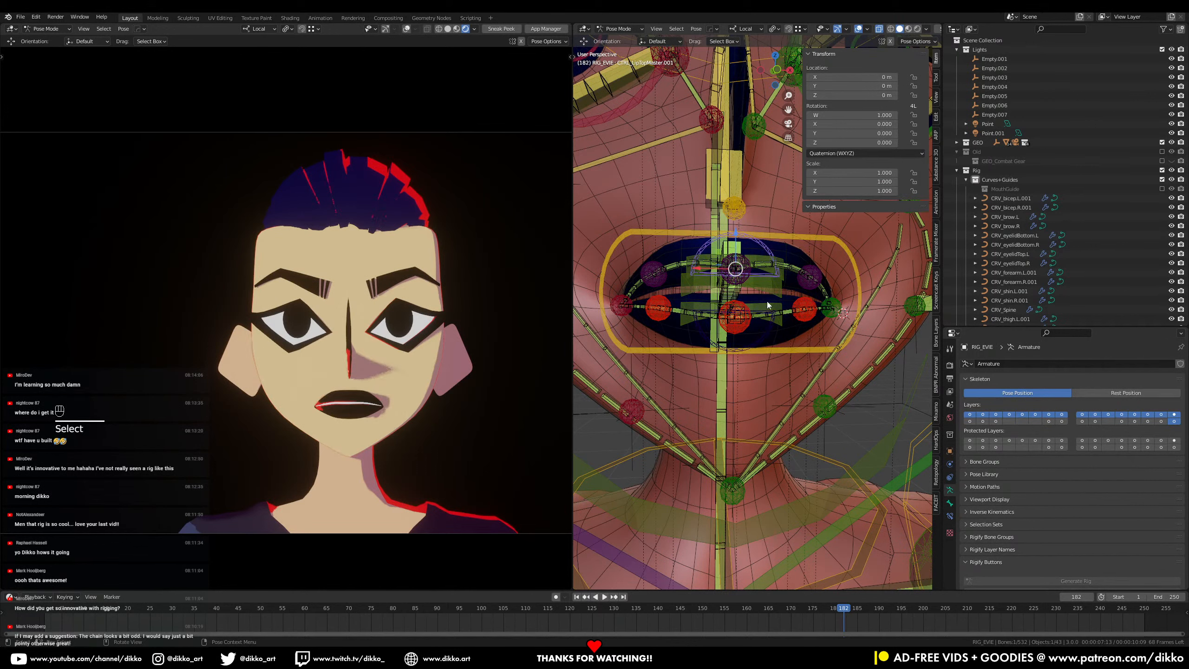
pyautogui.click(950, 503)
pyautogui.scroll(-6, 1034, 550)
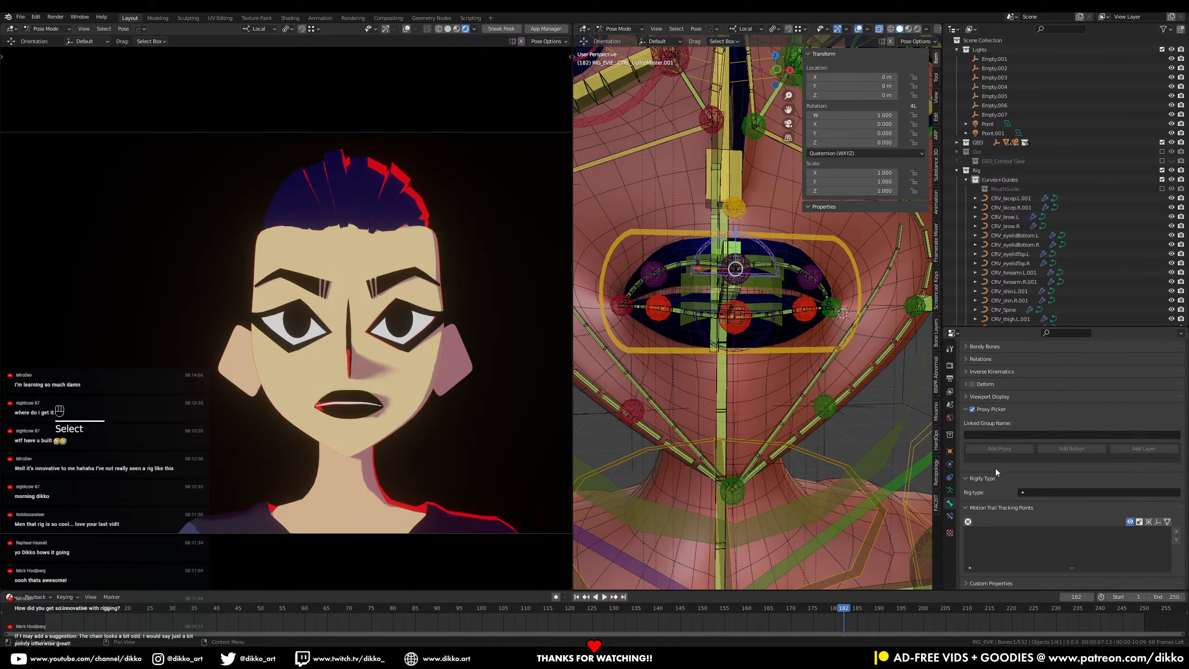
pyautogui.click(967, 409)
pyautogui.click(966, 508)
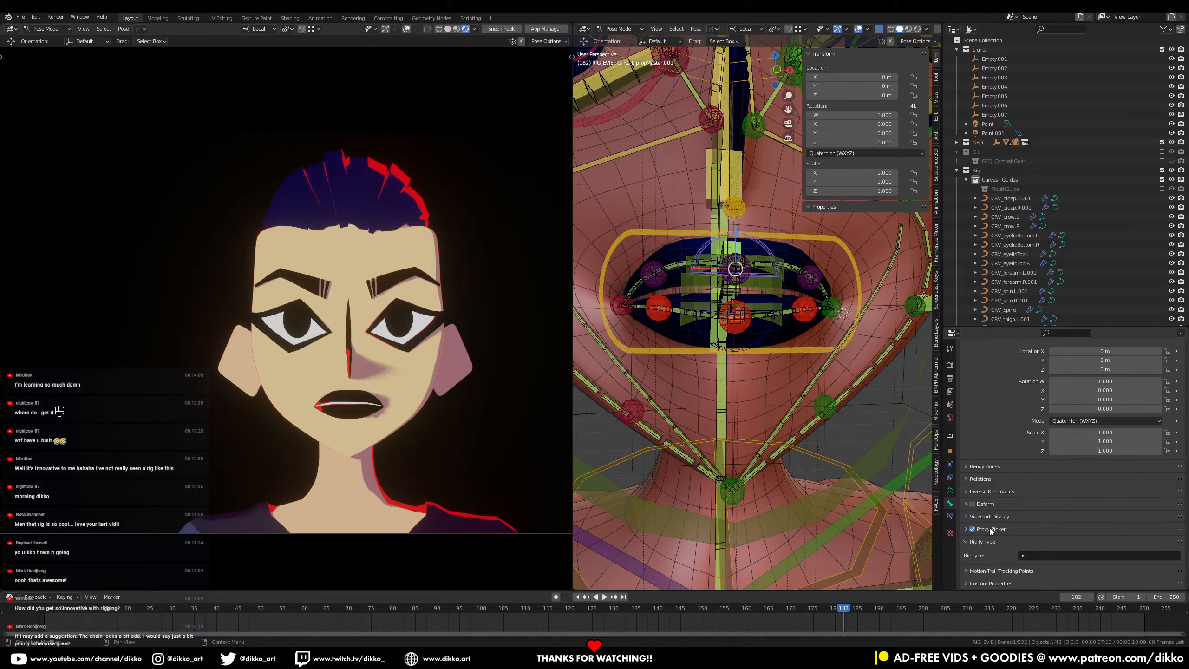
pyautogui.click(974, 478)
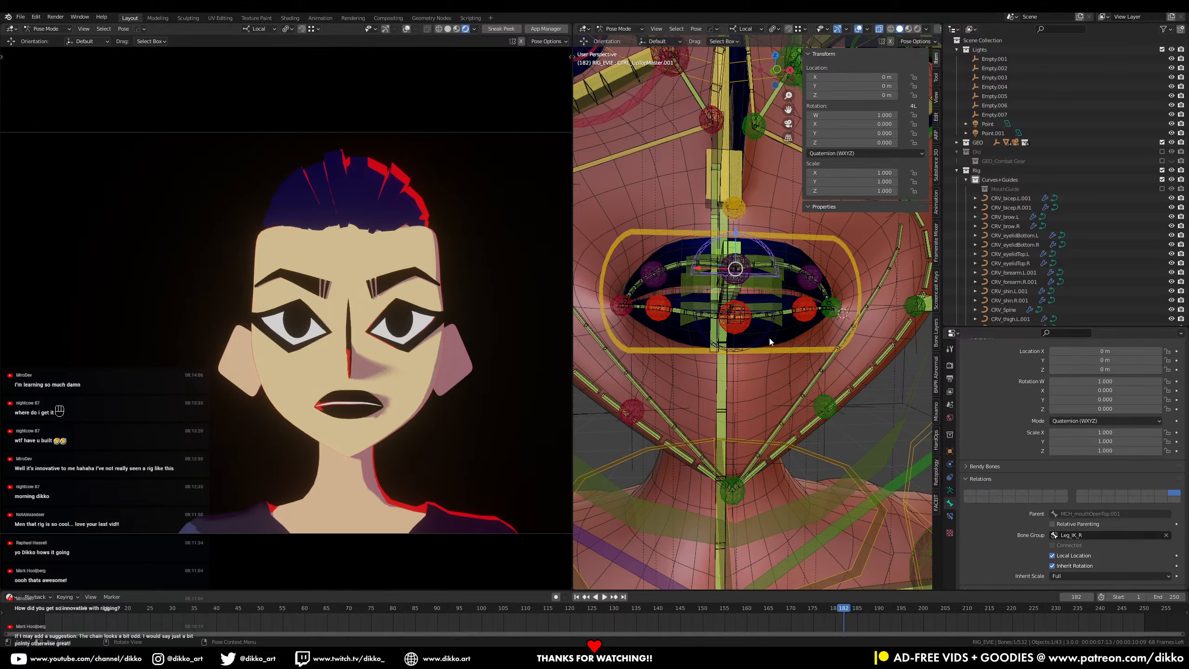
# Step: Check the lower and upper lip master controls for bone constraints, and save the file
pyautogui.moveTo(770, 338)
pyautogui.mouseDown(button='middle')
pyautogui.moveTo(799, 332)
pyautogui.moveTo(779, 329)
pyautogui.moveTo(783, 340)
pyautogui.mouseUp(button='middle')
pyautogui.keyDown('shift'); pyautogui.click(760, 330); pyautogui.keyUp('shift')
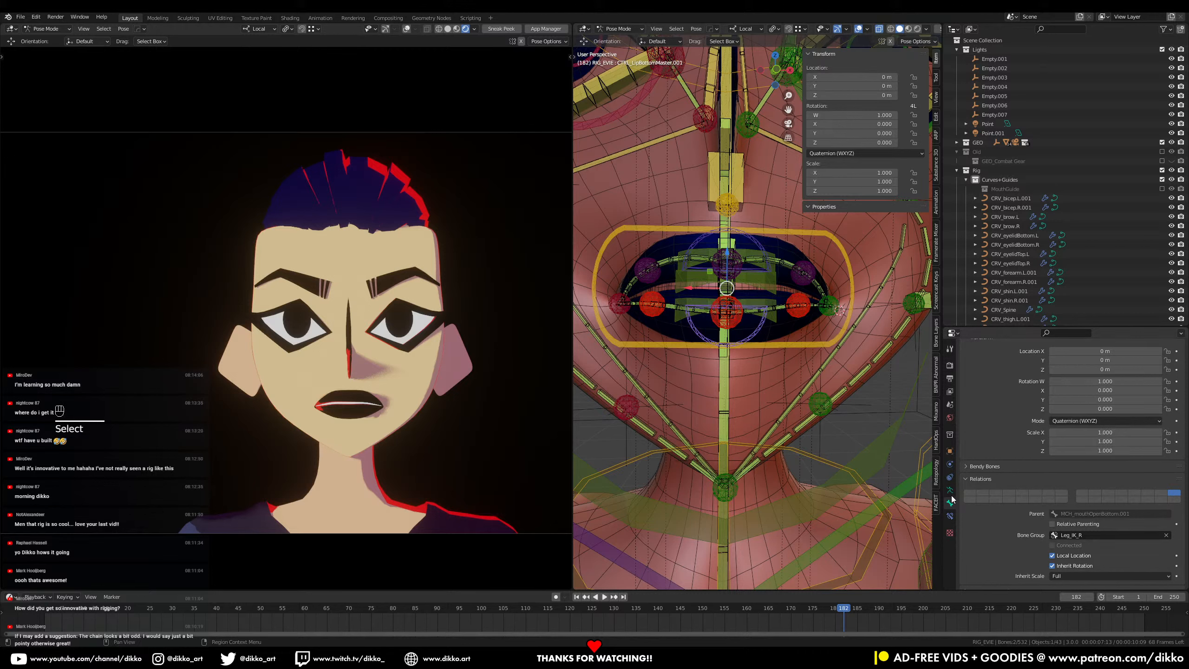
pyautogui.click(951, 516)
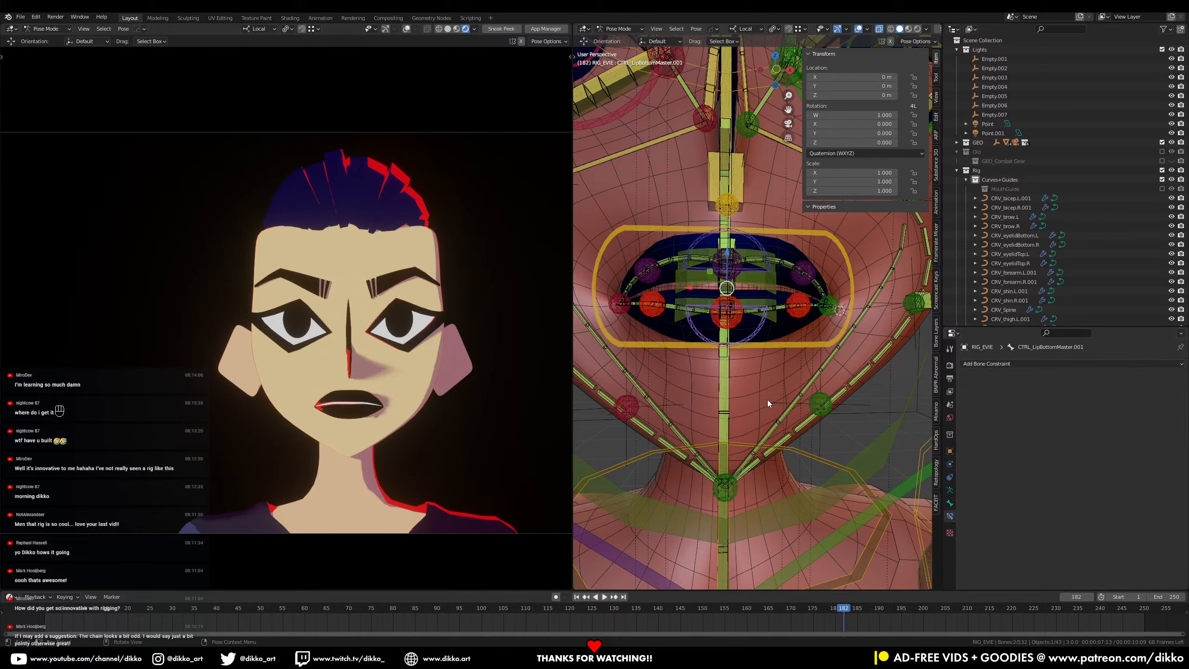
pyautogui.hotkey('ctrl', 's')
pyautogui.click(761, 332)
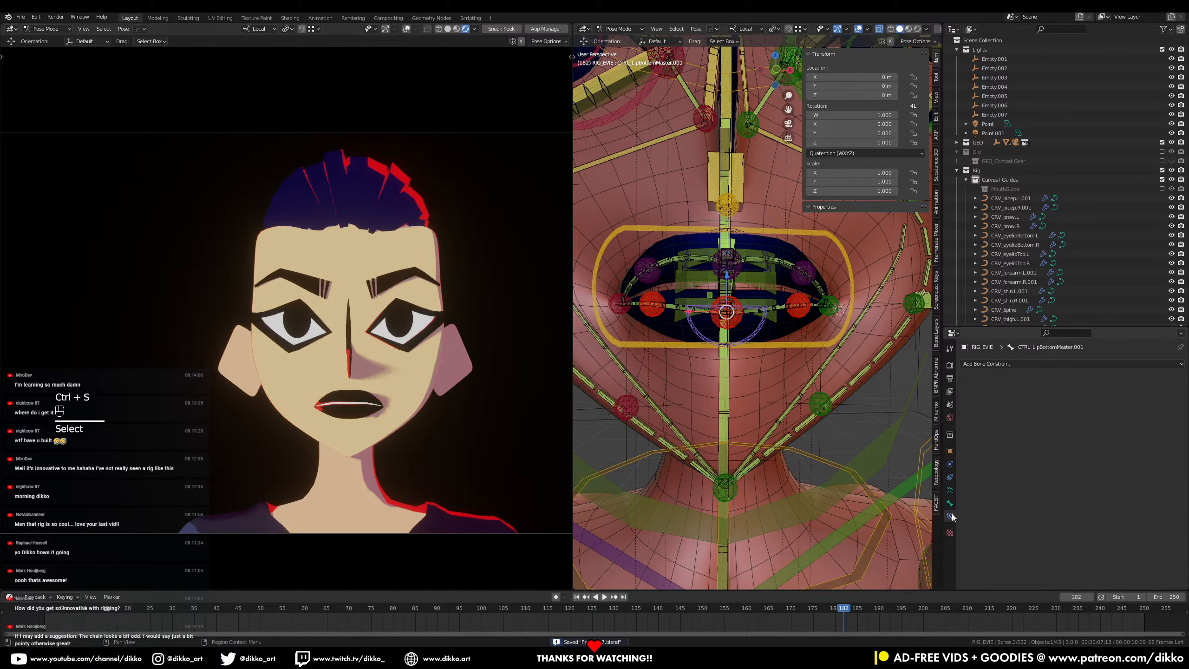
pyautogui.click(757, 246)
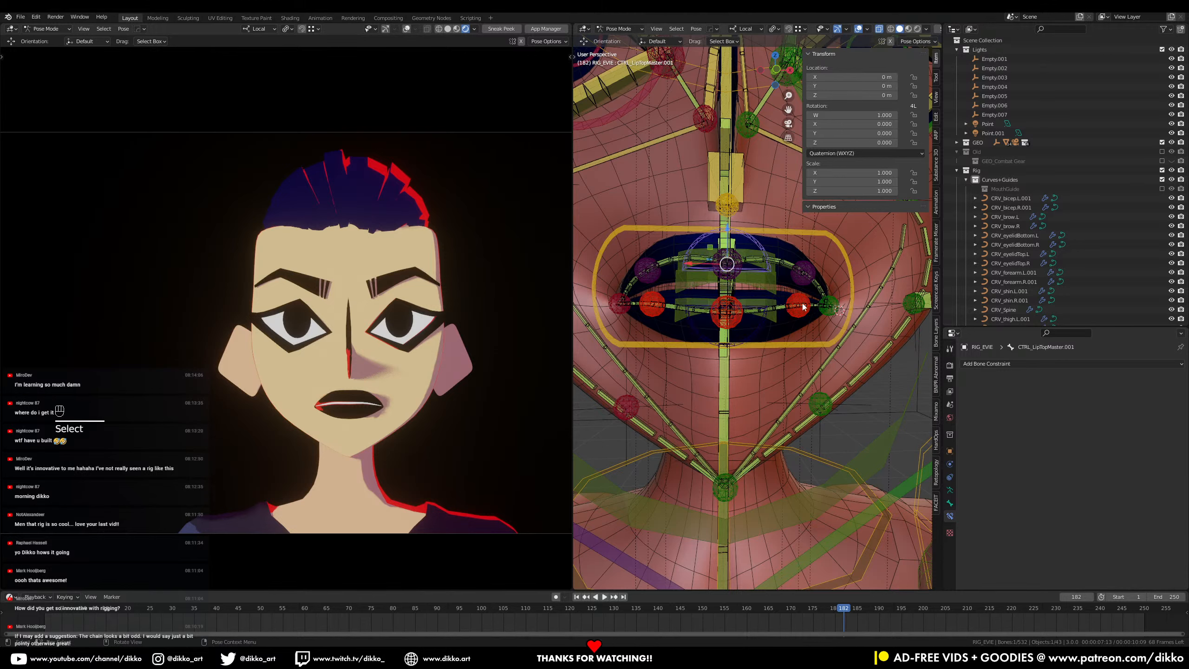
# Step: Inspect DEF_MouthGuideLipBottom from the side and display the bone settings of CTRL_LipBottomMaster.001
pyautogui.moveTo(756, 245); pyautogui.dragTo(771, 369, button='middle')
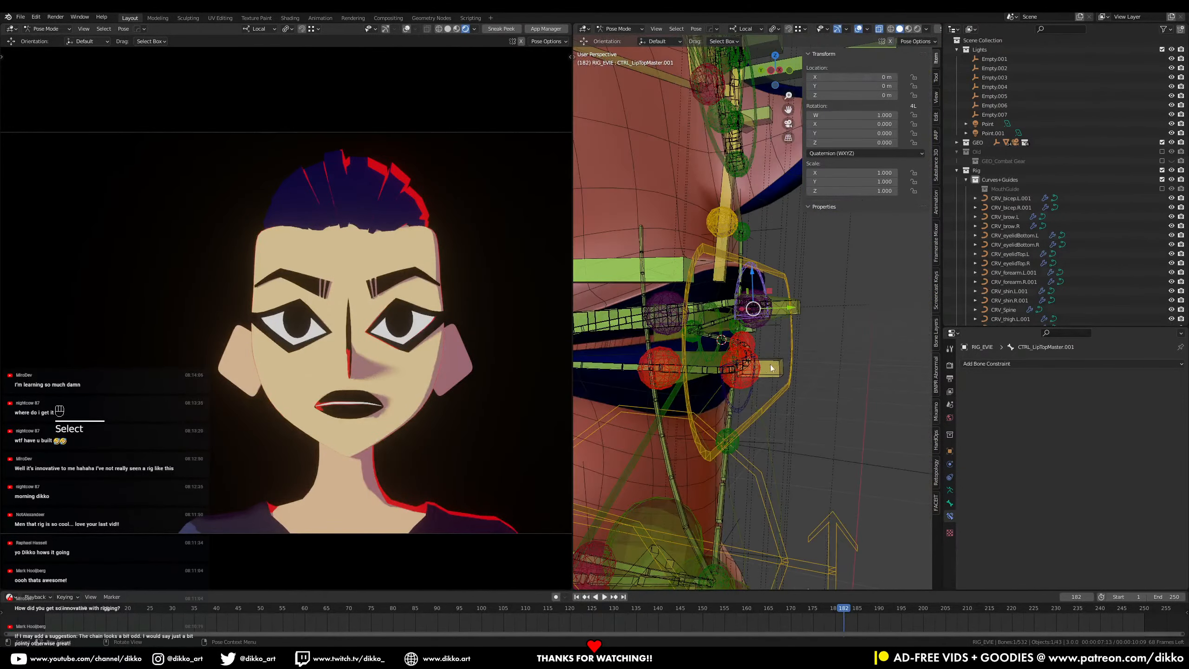
pyautogui.click(777, 372)
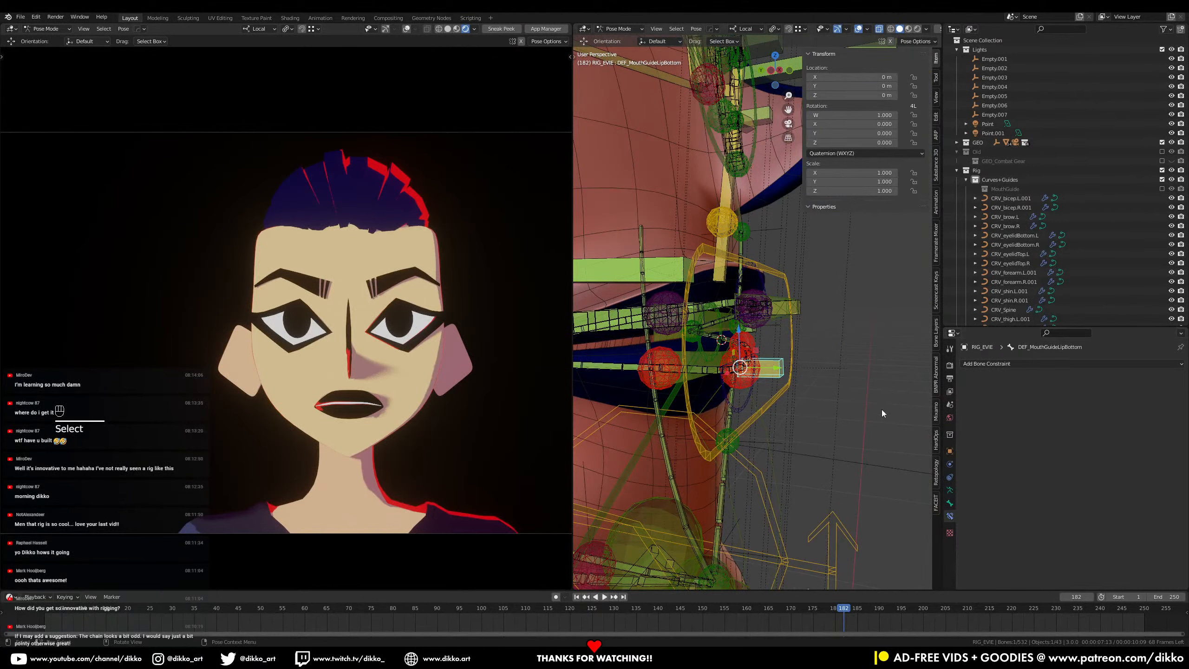
pyautogui.click(738, 405)
pyautogui.click(950, 504)
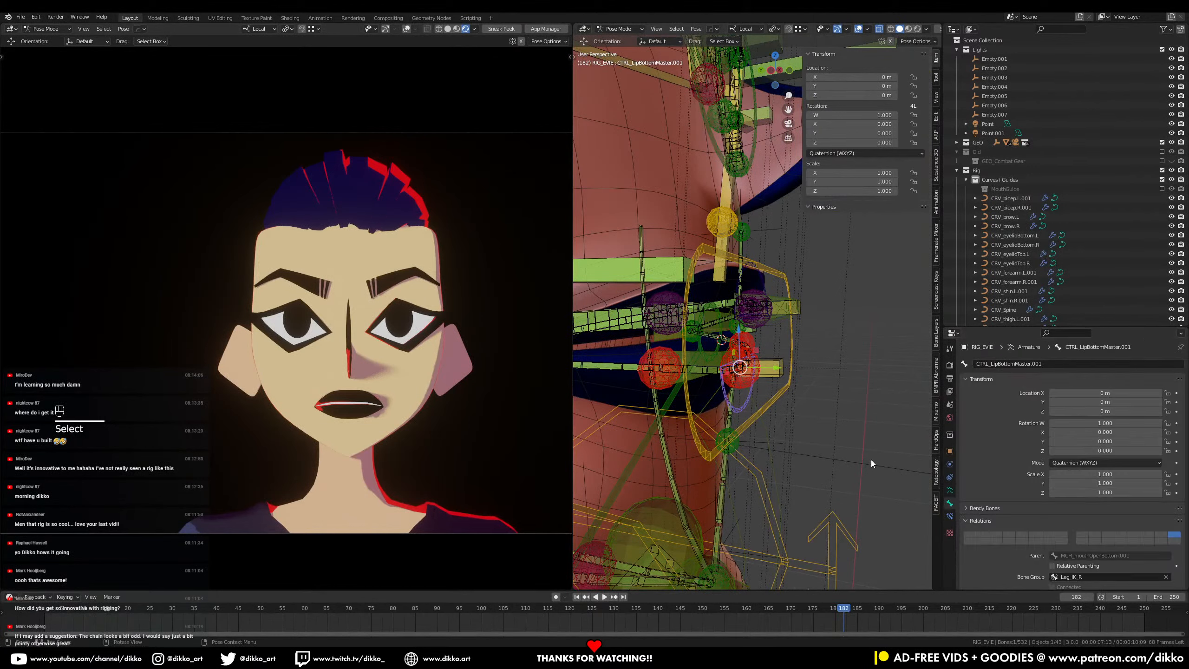
# Step: Switch on the hidden armature layers one after another, and isolate the layer holding the MCH lip parent bones
pyautogui.moveTo(871, 459); pyautogui.dragTo(758, 403, button='middle')
pyautogui.click(949, 491)
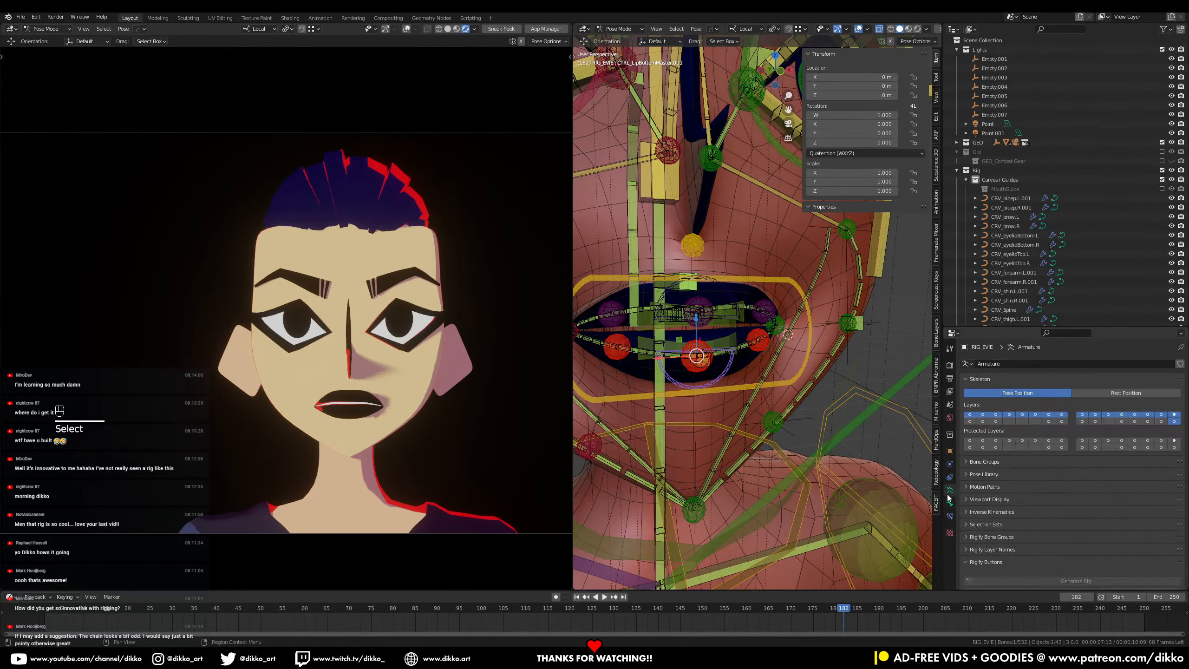
pyautogui.keyDown('shift'); pyautogui.click(970, 421); pyautogui.keyUp('shift')
pyautogui.keyDown('shift'); pyautogui.click(982, 421); pyautogui.keyUp('shift')
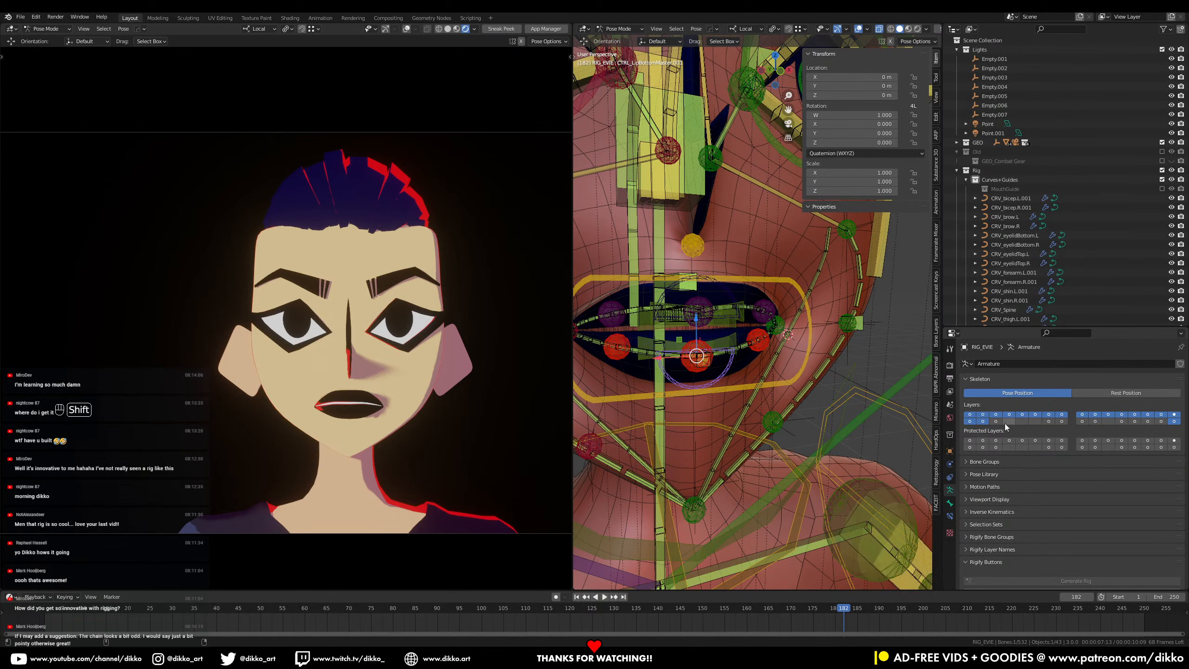
pyautogui.keyDown('shift'); pyautogui.click(996, 421); pyautogui.keyUp('shift')
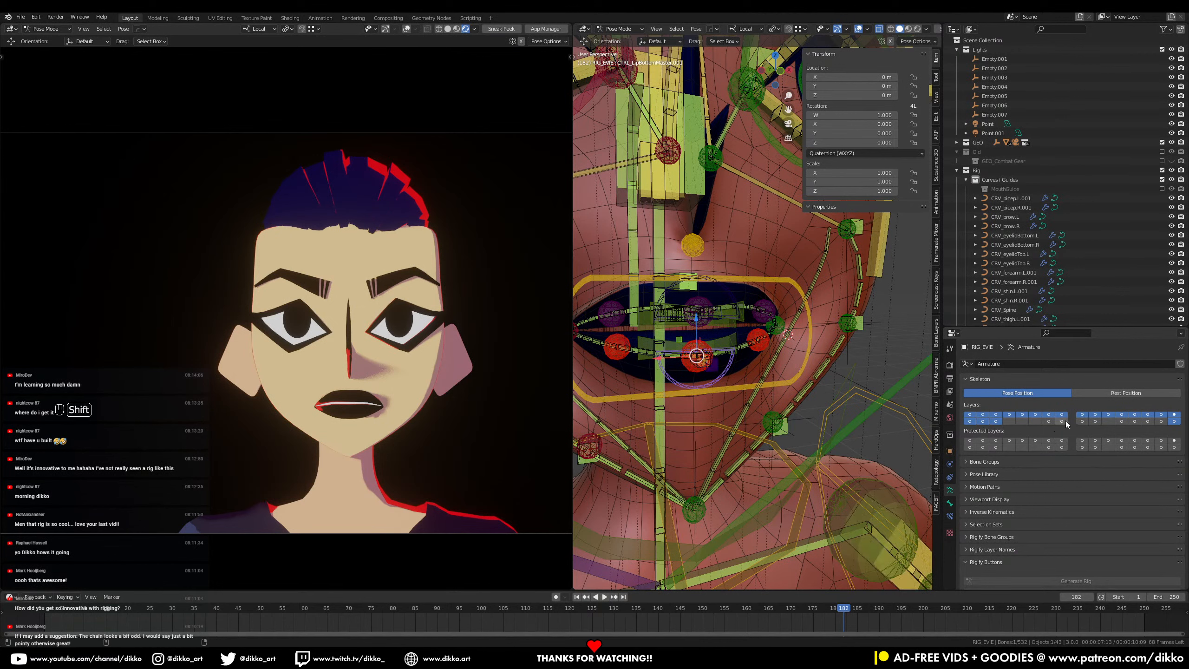
pyautogui.keyDown('shift'); pyautogui.click(1062, 421); pyautogui.keyUp('shift')
pyautogui.keyDown('shift'); pyautogui.click(1083, 421); pyautogui.keyUp('shift')
pyautogui.keyDown('shift'); pyautogui.click(1095, 421); pyautogui.keyUp('shift')
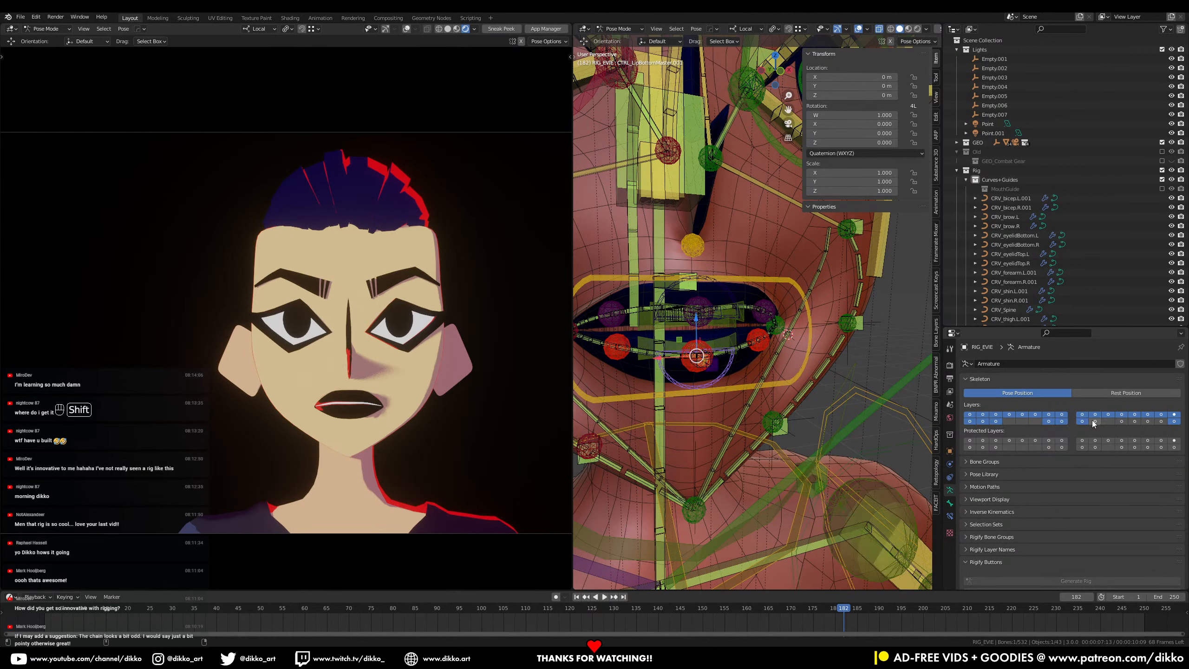
pyautogui.keyDown('shift'); pyautogui.click(1123, 421); pyautogui.keyUp('shift')
pyautogui.keyDown('shift'); pyautogui.click(1136, 421); pyautogui.keyUp('shift')
pyautogui.moveTo(808, 394); pyautogui.dragTo(759, 390, button='middle')
pyautogui.click(1135, 422)
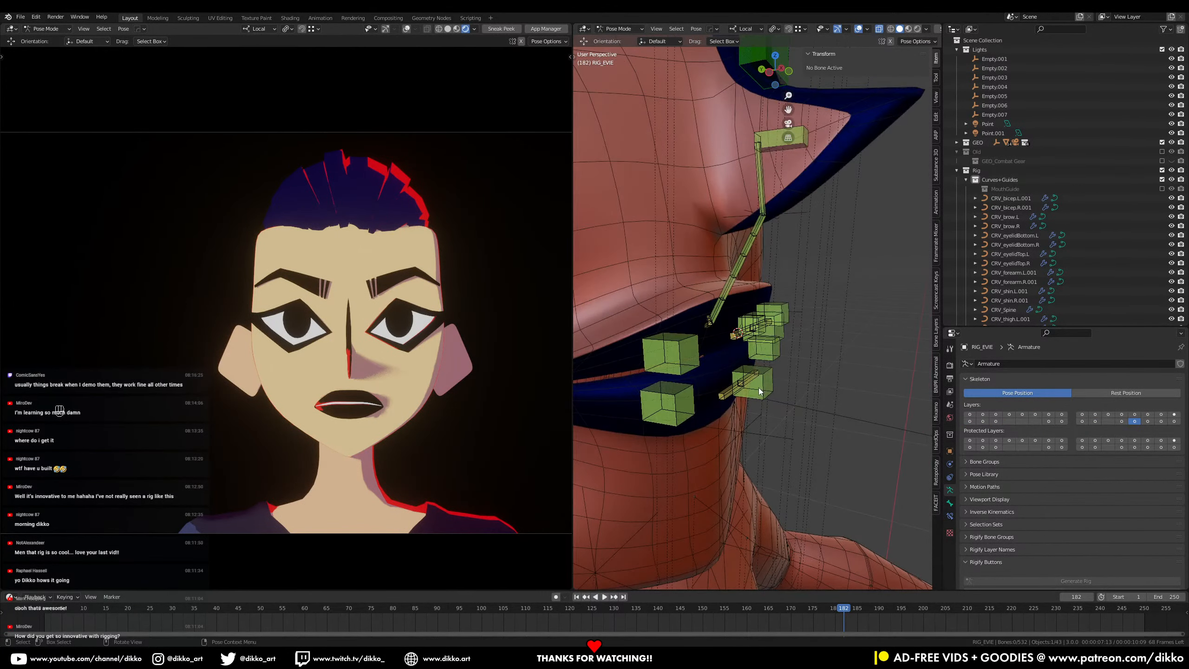
# Step: Select MCH_LipBottom_Parent.001 and examine its parent in the bone Relations settings
pyautogui.click(759, 391)
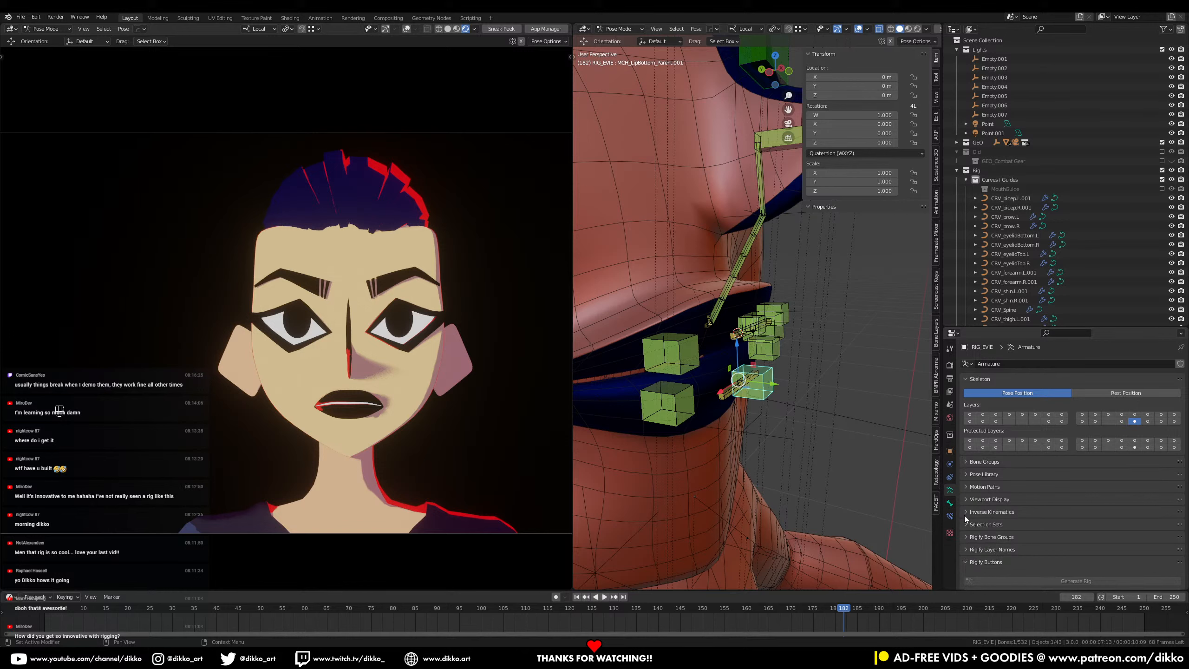
pyautogui.click(950, 504)
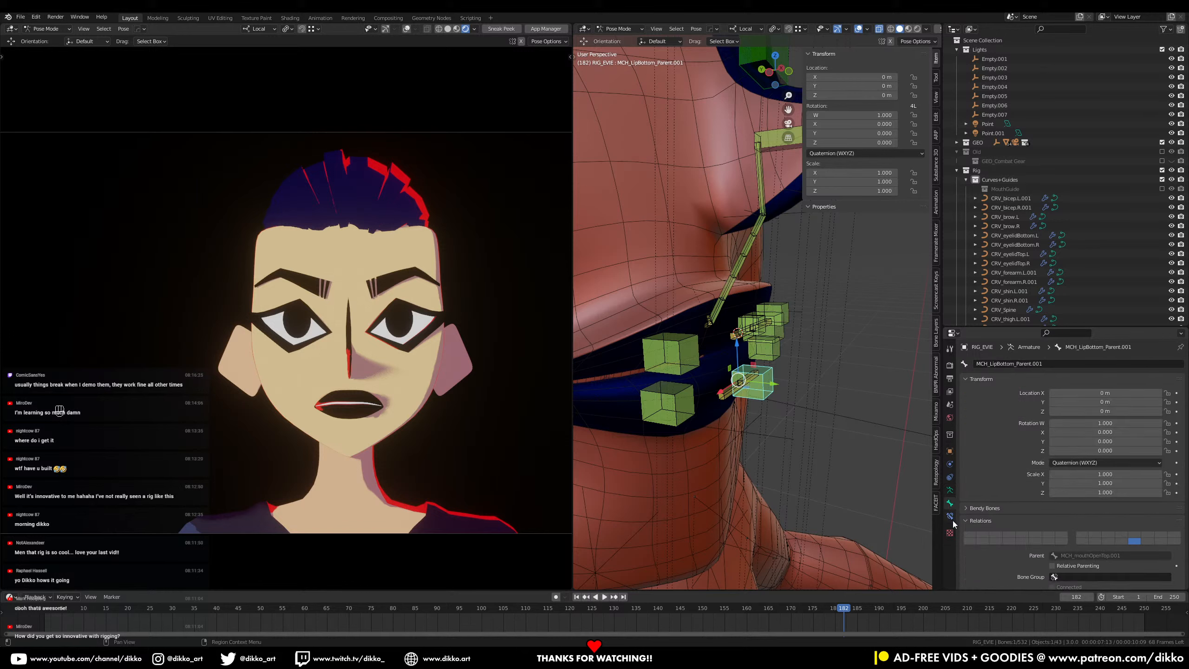
pyautogui.scroll(-8, 1054, 468)
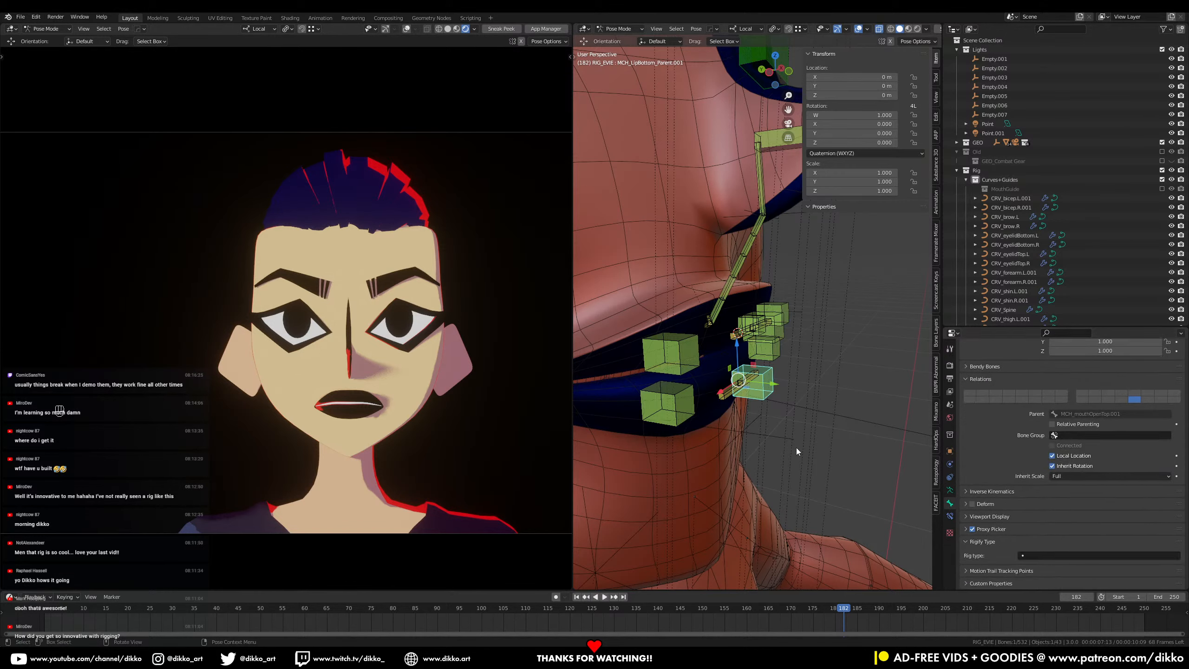
pyautogui.moveTo(798, 451); pyautogui.dragTo(853, 436, button='middle')
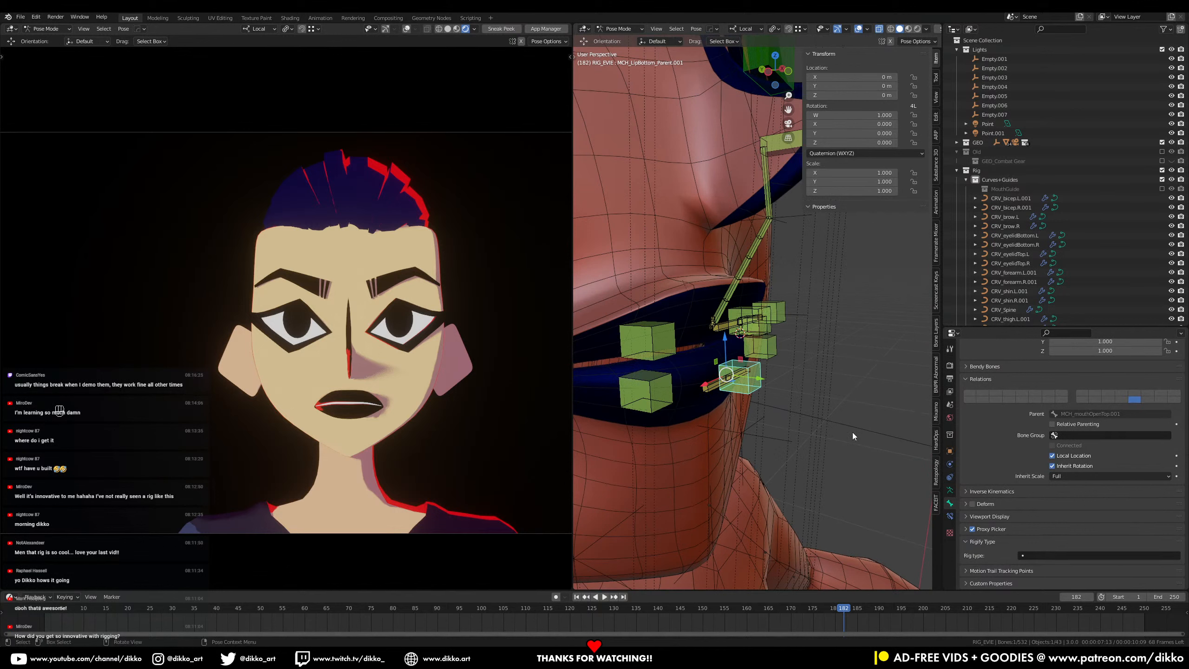
# Step: Show the rig's other armature layers again alongside the MCH lip parent layer
pyautogui.click(950, 491)
pyautogui.keyDown('shift'); pyautogui.click(983, 389); pyautogui.keyUp('shift')
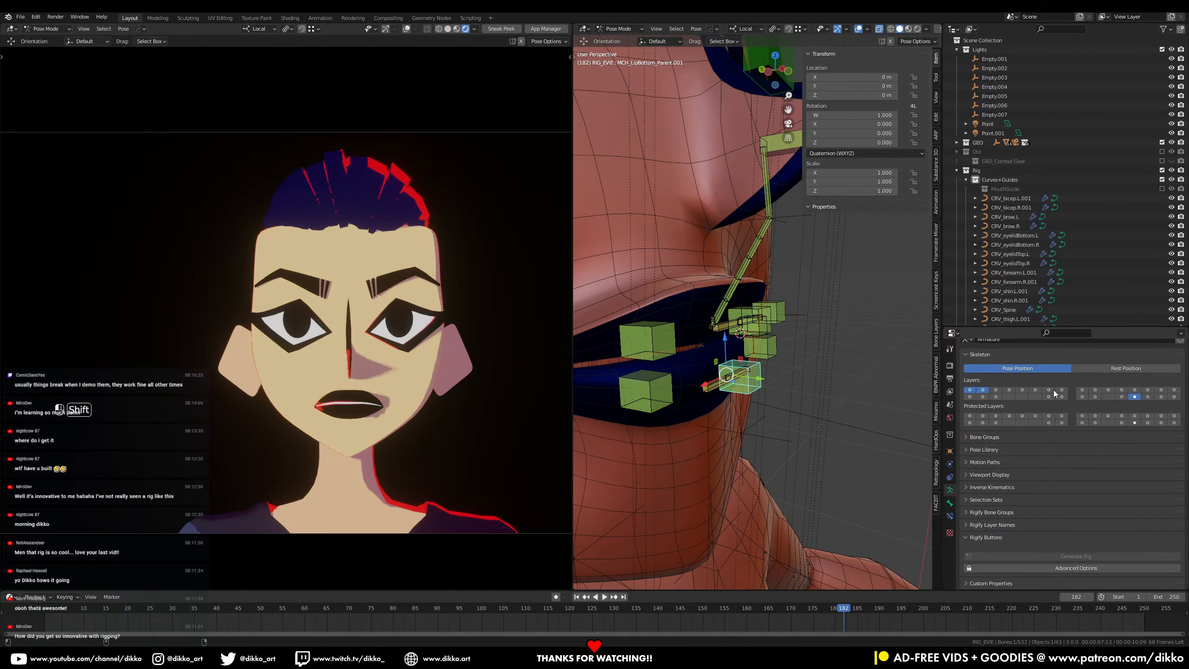
pyautogui.keyDown('shift'); pyautogui.moveTo(1055, 391); pyautogui.dragTo(1174, 390); pyautogui.keyUp('shift')
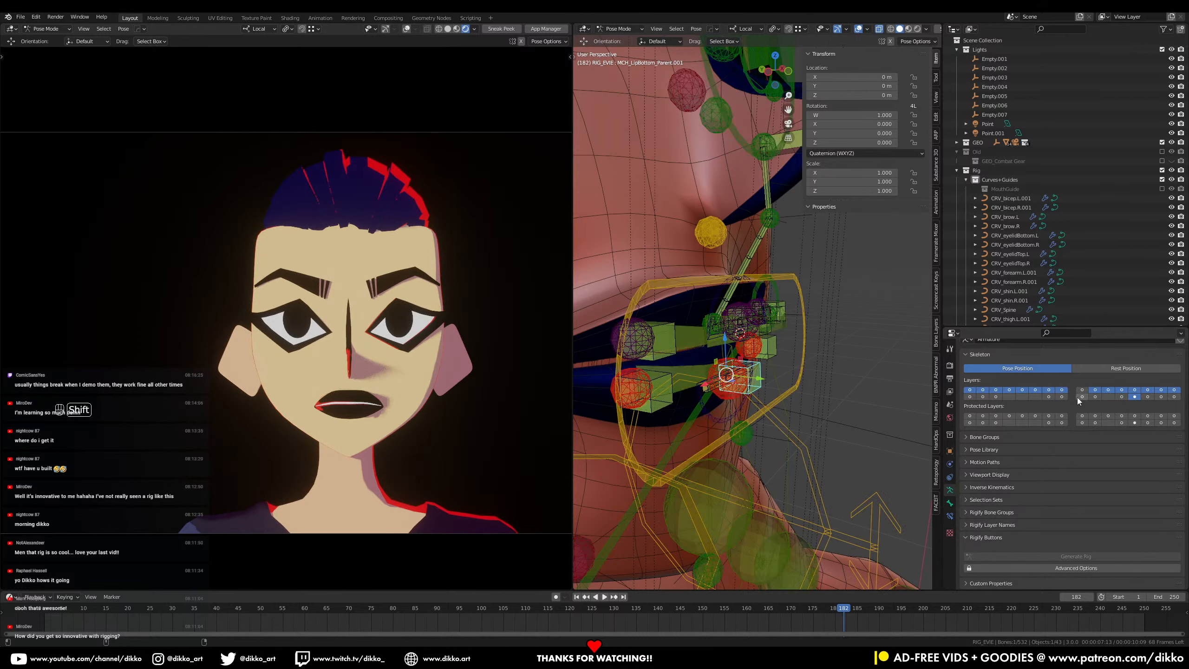
pyautogui.keyDown('shift'); pyautogui.moveTo(970, 397); pyautogui.dragTo(1174, 397); pyautogui.keyUp('shift')
pyautogui.moveTo(814, 360); pyautogui.dragTo(698, 340, button='middle')
pyautogui.keyDown('shift'); pyautogui.moveTo(674, 328); pyautogui.dragTo(791, 365, button='middle'); pyautogui.keyUp('shift')
# Step: Try scaling CTRL_LipTopMaster.001 by about 1.25 along its local X axis, and undo it
pyautogui.click(788, 305)
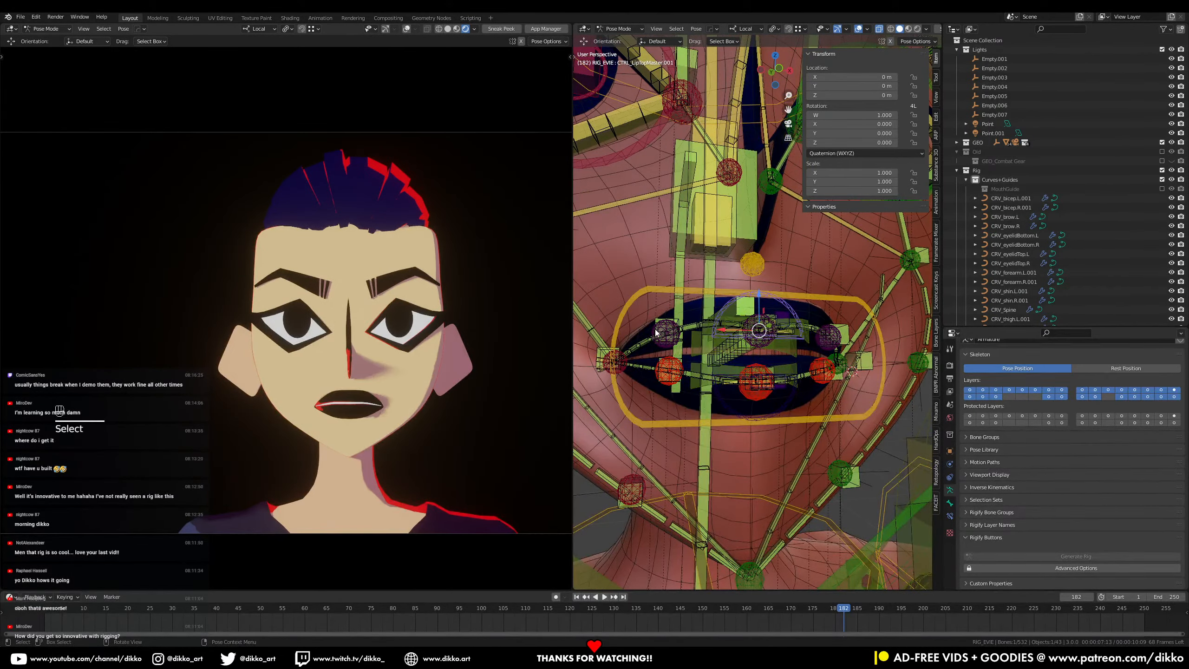
pyautogui.click(656, 332)
pyautogui.click(665, 333)
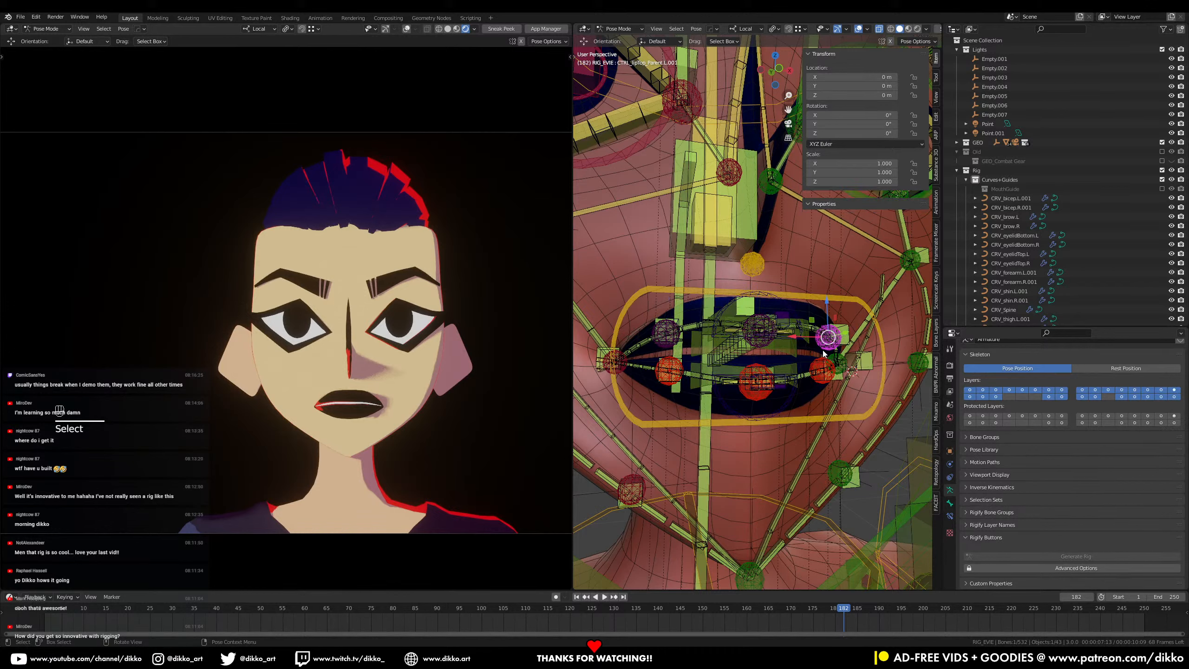
pyautogui.click(786, 308)
pyautogui.press('s')
pyautogui.press('x')
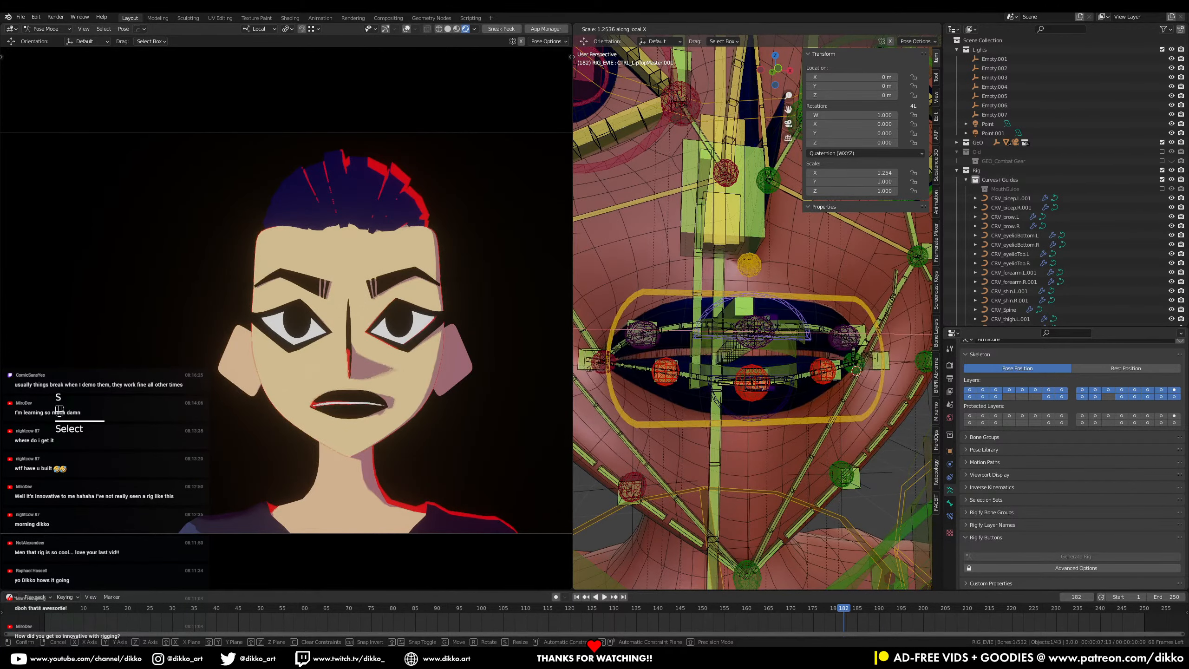
pyautogui.click(845, 362)
pyautogui.hotkey('ctrl', 'z')
# Step: Try scaling CTRL_LipTopMaster.001 by about 1.248 along its local Z axis, and undo it
pyautogui.press('s')
pyautogui.press('z')
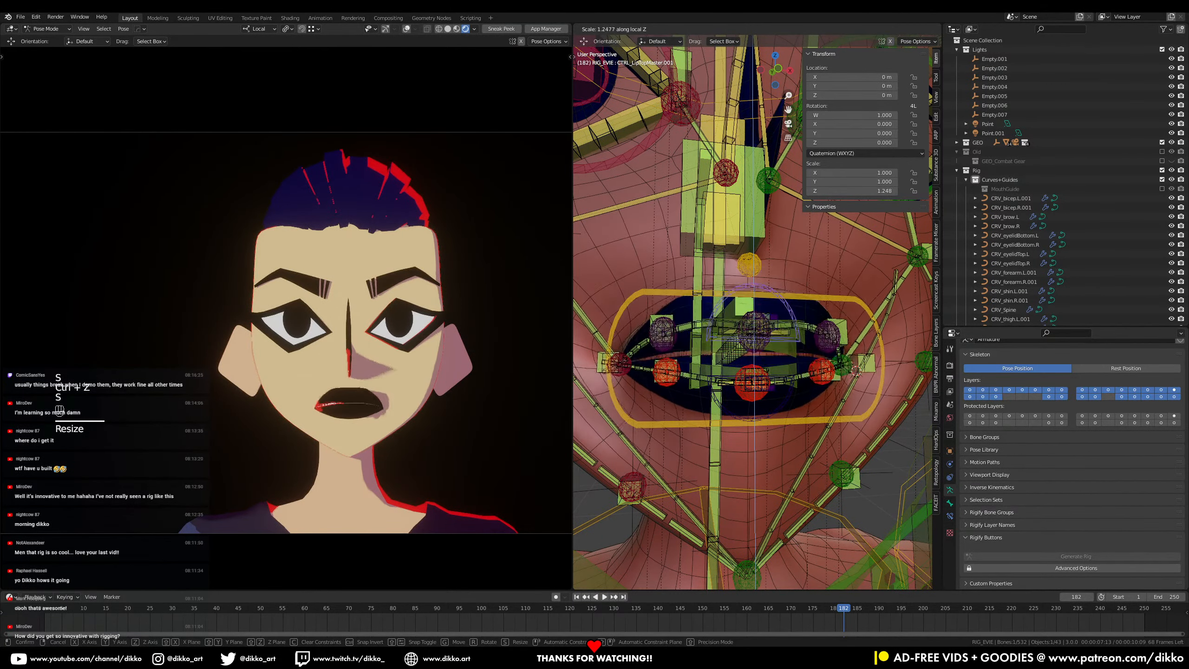
pyautogui.click(763, 401)
pyautogui.hotkey('ctrl', 'z')
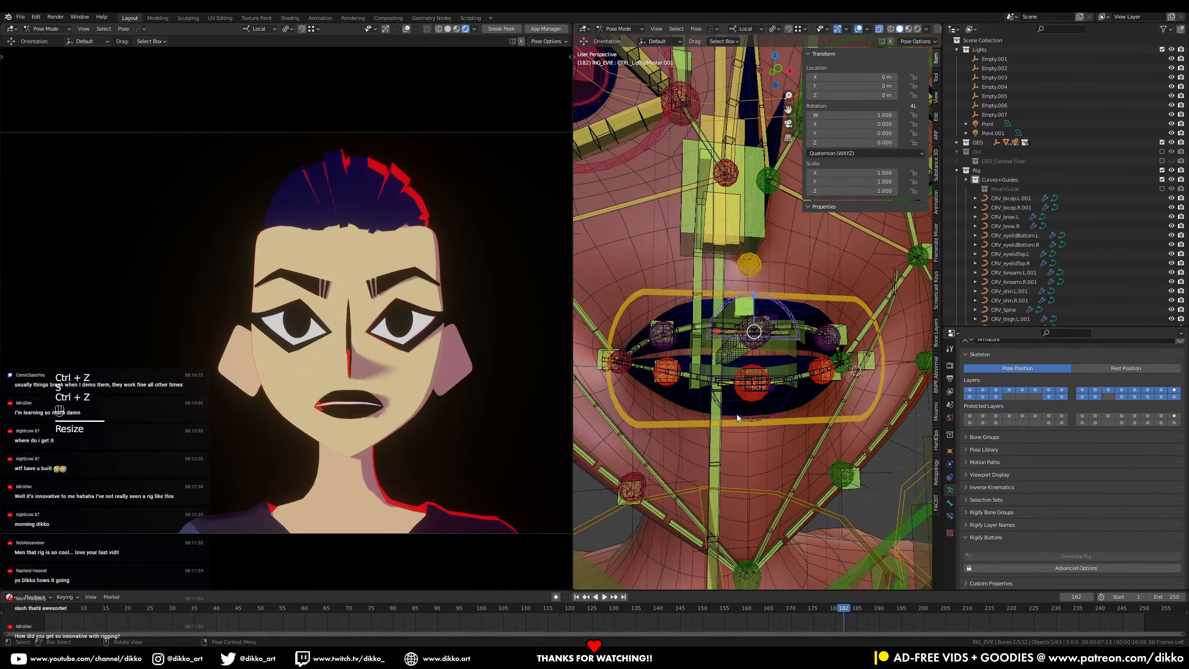
# Step: Try scaling CTRL_LipBottomMaster.001 along its local Z axis and moving it down to open the mouth, undoing each change
pyautogui.click(757, 426)
pyautogui.press('s')
pyautogui.press('z')
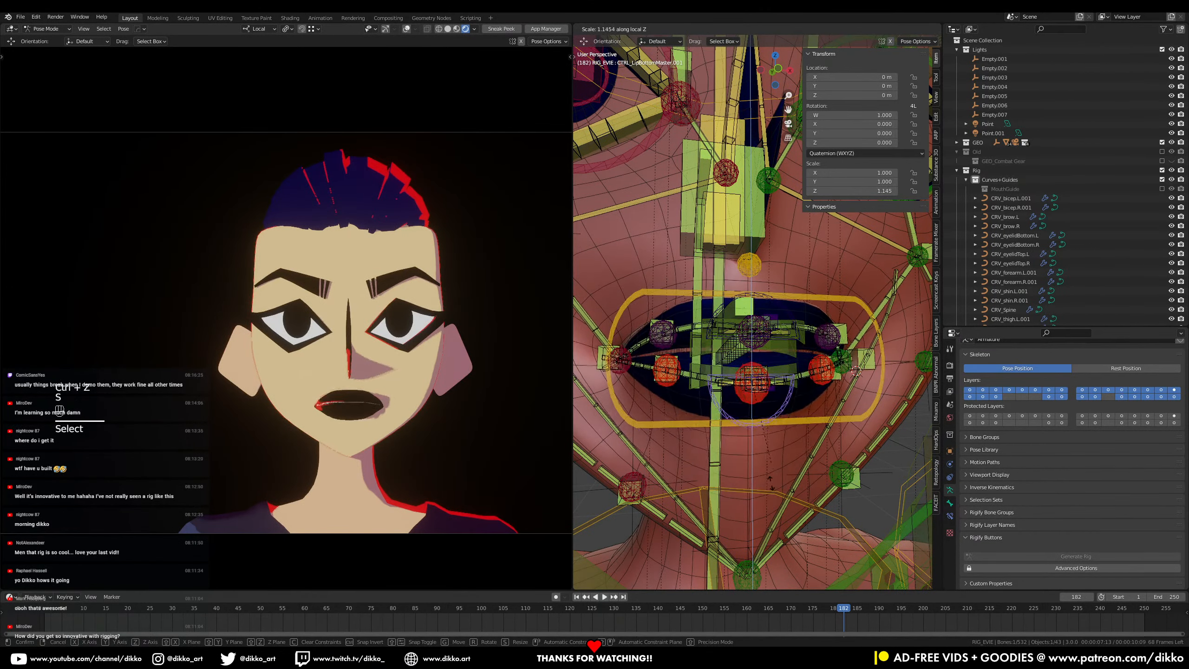
pyautogui.click(777, 441)
pyautogui.hotkey('ctrl', 'z')
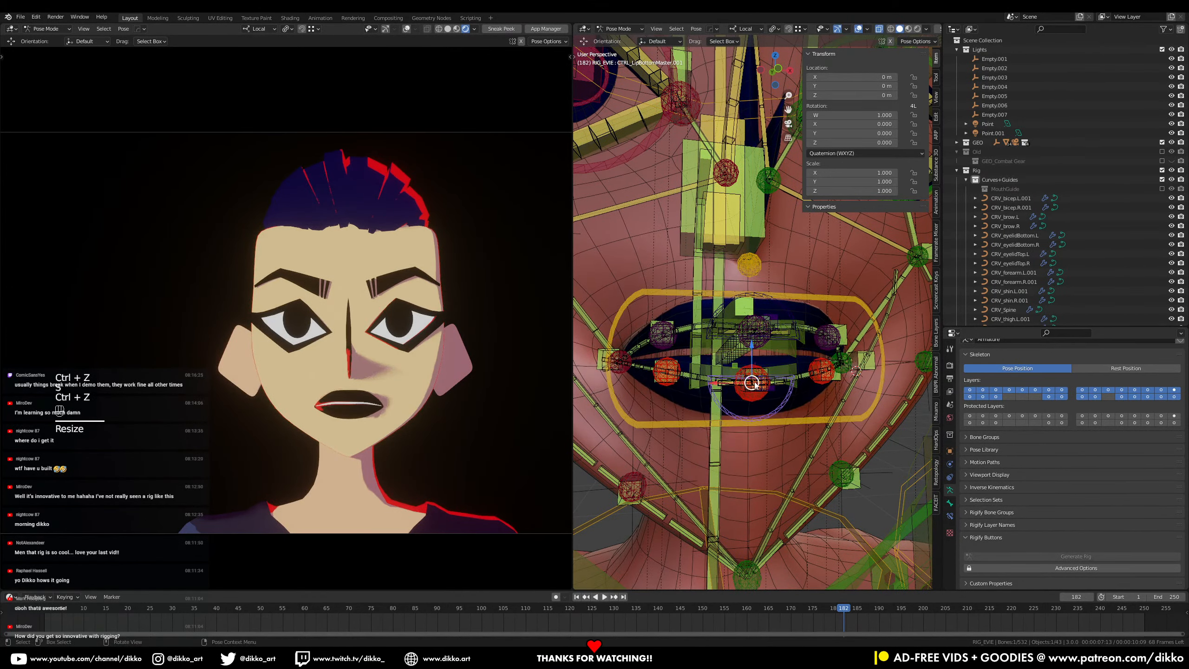
pyautogui.moveTo(756, 386); pyautogui.dragTo(760, 413)
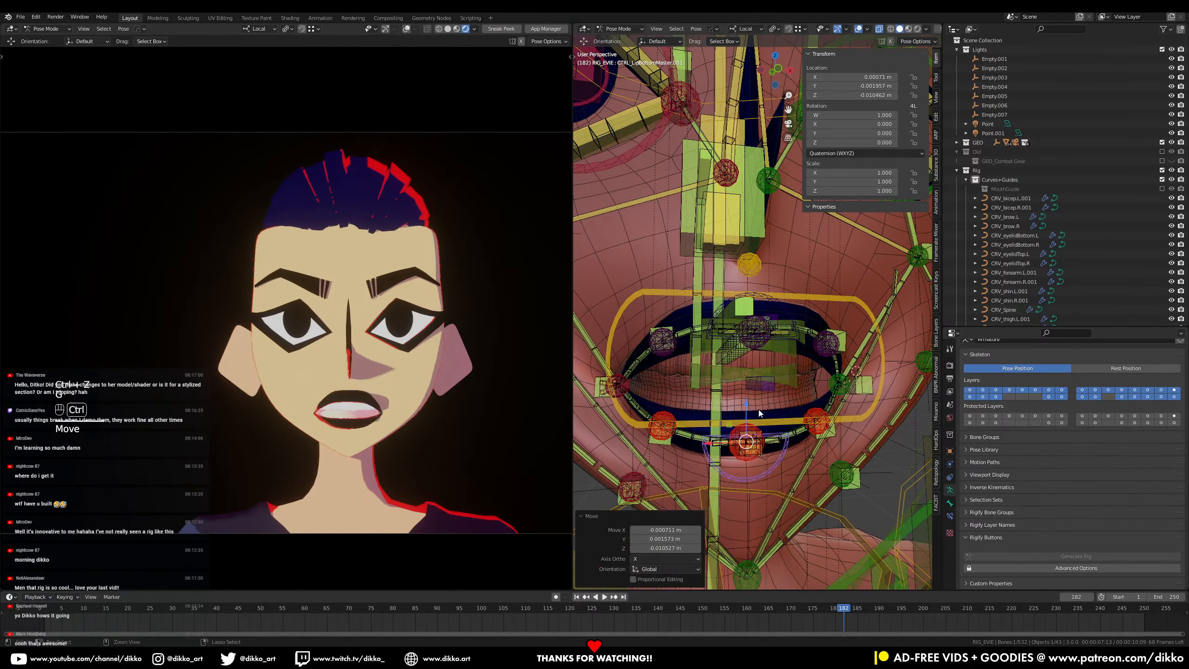
pyautogui.hotkey('ctrl', 'z')
# Step: Display the bone settings of the lower and upper lip master controls and compare their parent bones
pyautogui.moveTo(782, 360); pyautogui.dragTo(827, 380, button='middle')
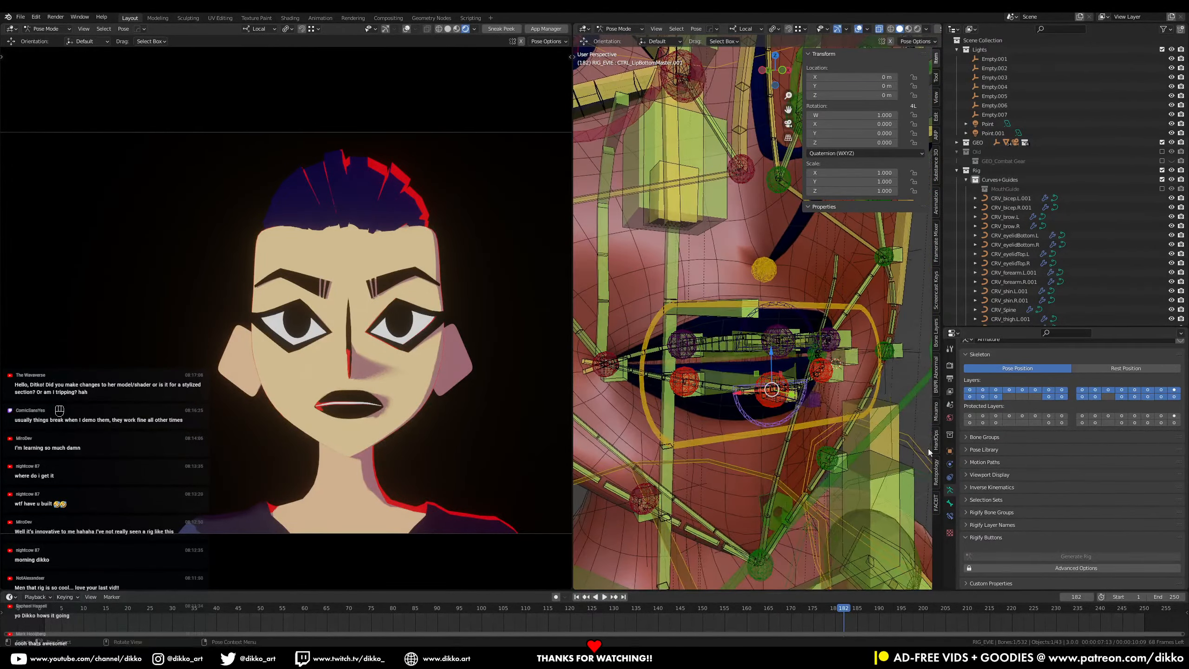
pyautogui.click(950, 517)
pyautogui.click(951, 504)
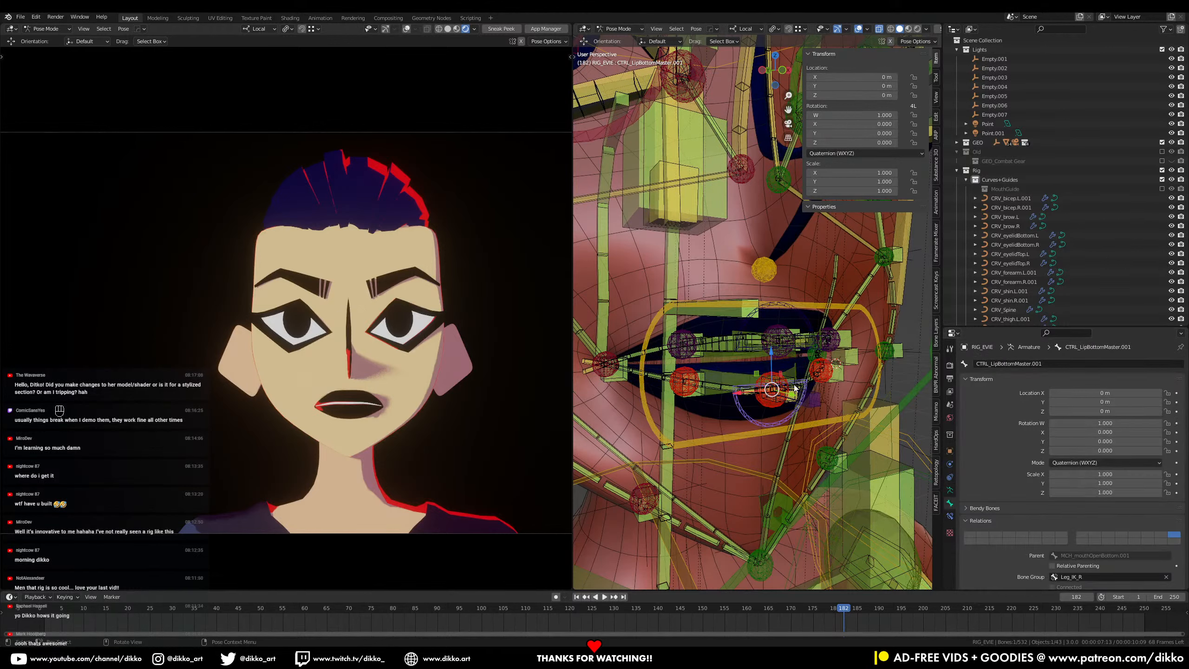
pyautogui.click(807, 319)
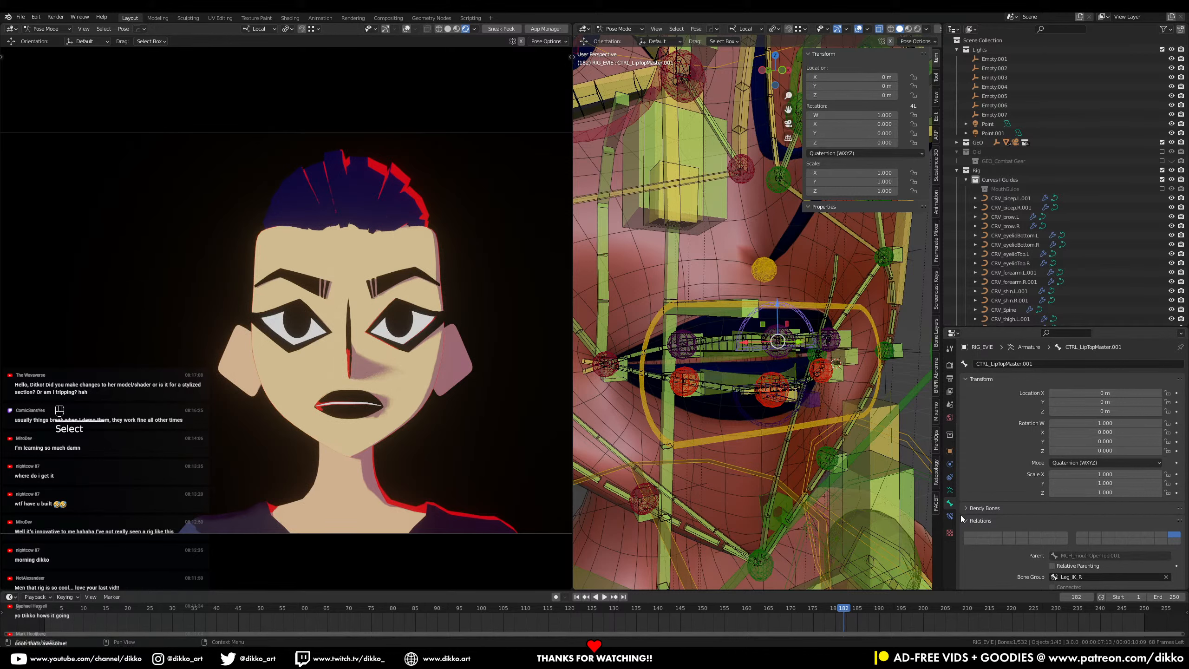
pyautogui.click(758, 426)
pyautogui.click(741, 320)
# Step: Locate CTRL_LipTopMaster.001 in the bone hierarchy and inspect its parent MCH_mouthOpenTop.001 and the sibling MCH lip parent bones
pyautogui.press('KP_Decimal')
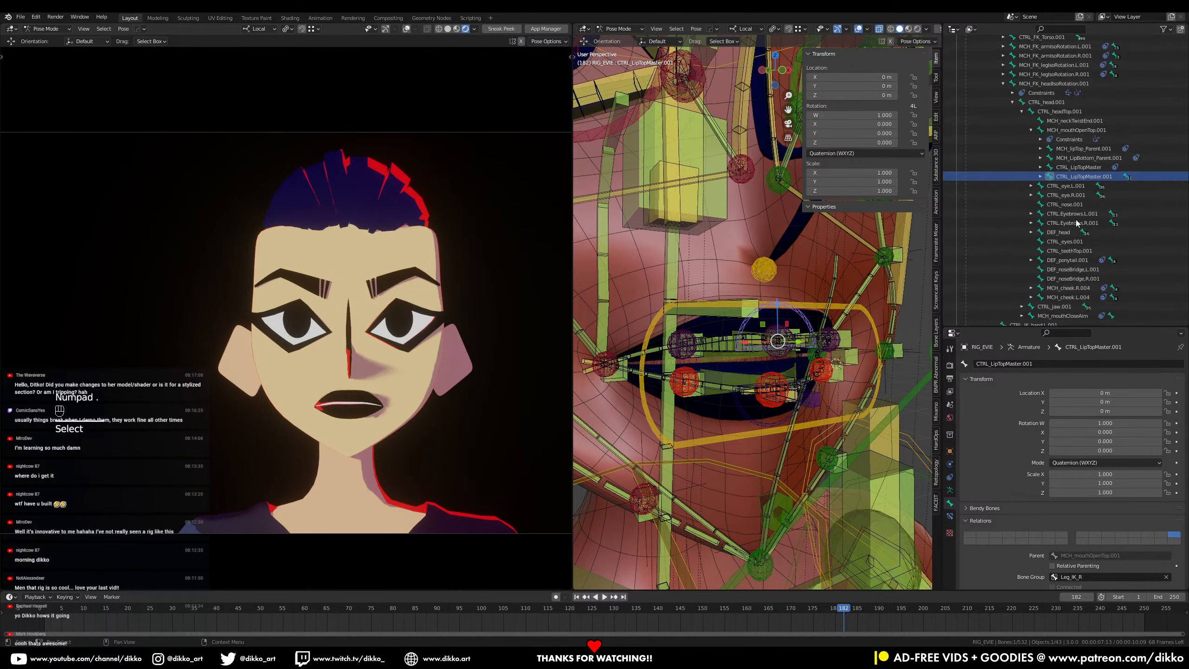
pyautogui.click(1084, 130)
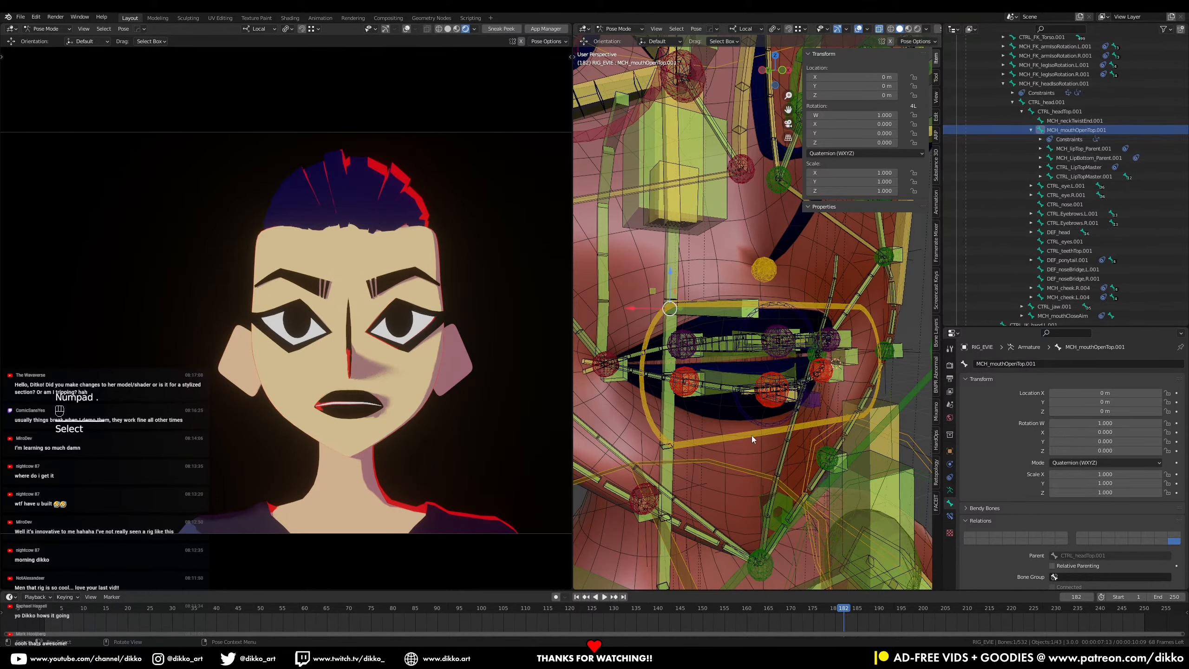
pyautogui.moveTo(796, 481); pyautogui.dragTo(809, 396, button='middle')
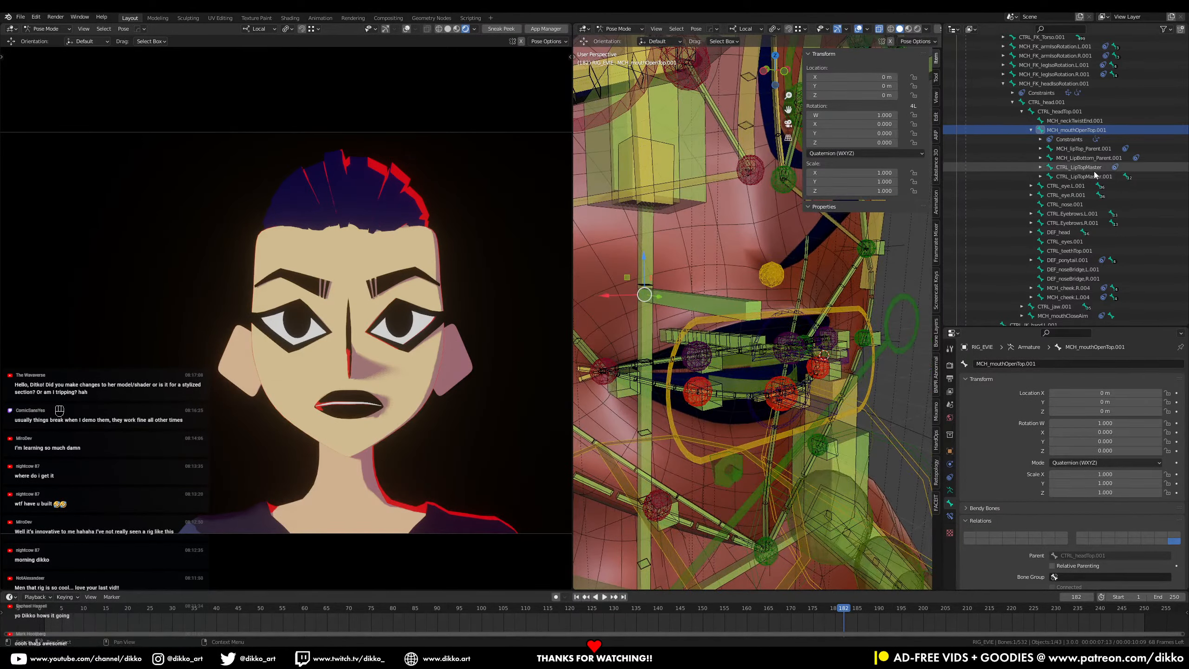
pyautogui.click(1096, 149)
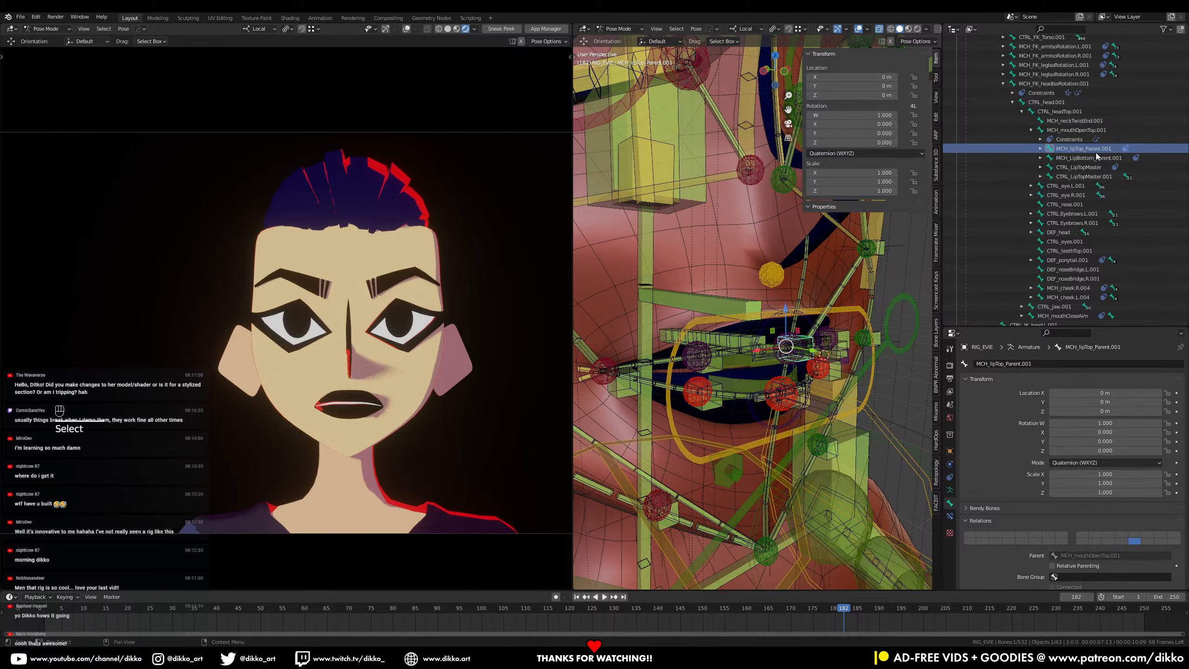
pyautogui.click(1096, 154)
# Step: Try scaling CTRL_MouthMaster to about 0.908 and undo it
pyautogui.click(708, 457)
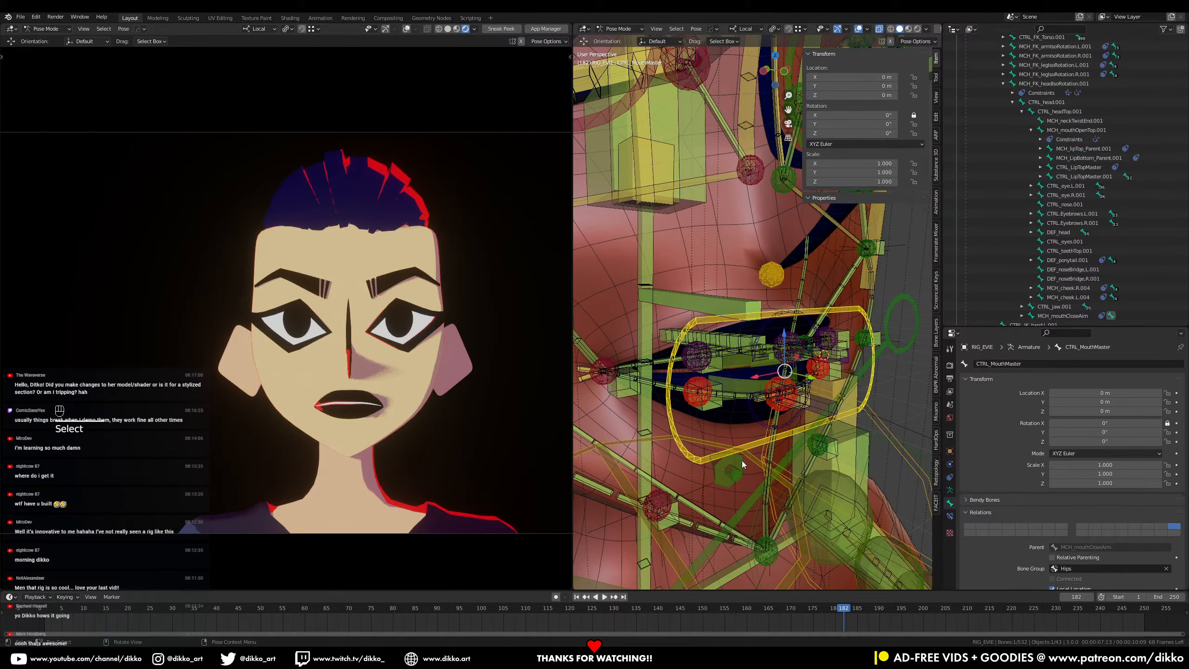
pyautogui.press('s')
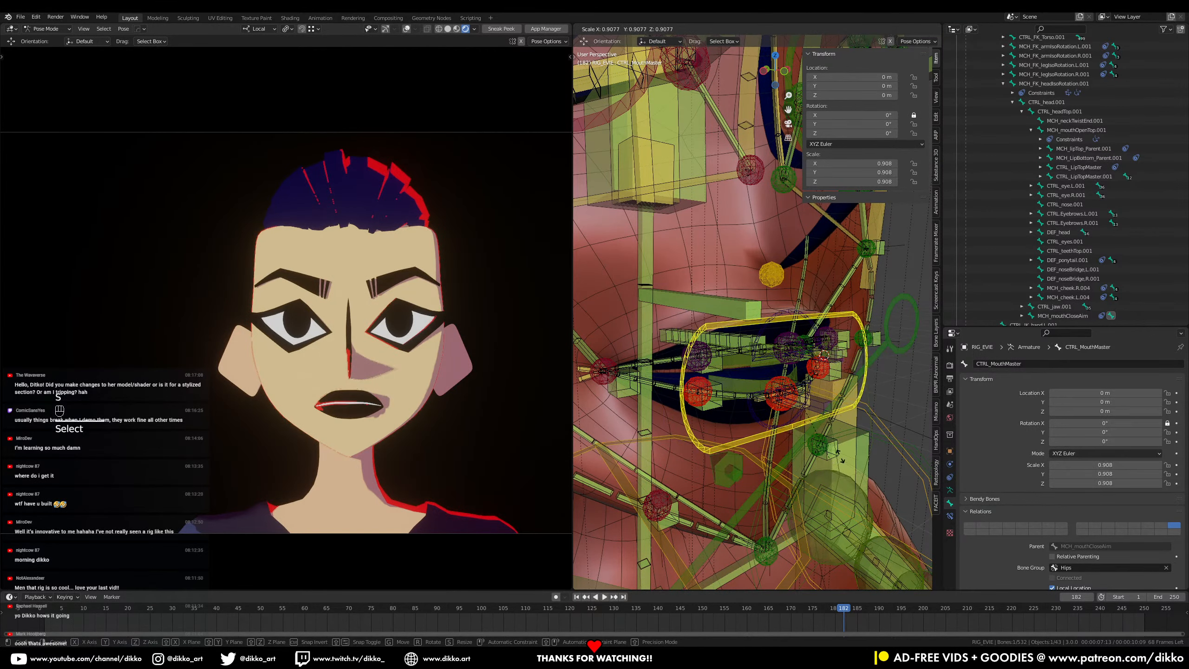
pyautogui.keyDown('ctrl'); pyautogui.click(789, 349); pyautogui.keyUp('ctrl')
pyautogui.hotkey('ctrl', 'z')
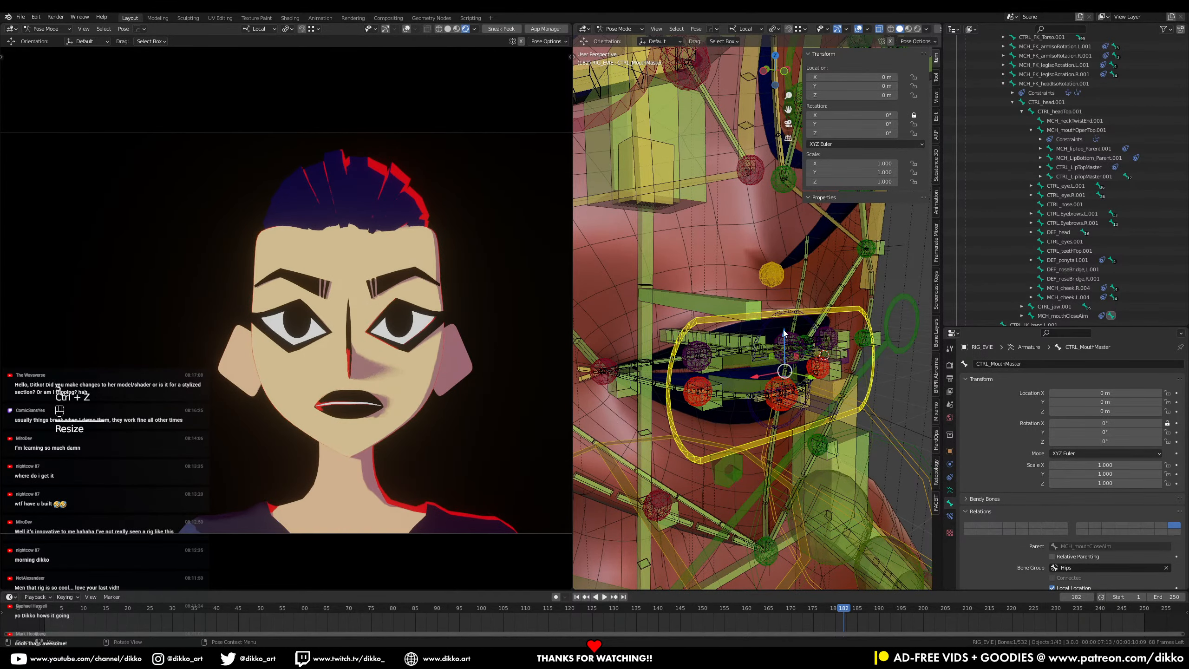
# Step: Move CTRL_MouthMaster up about 0.019 m along Z and select the separated upper lip master bone
pyautogui.press('g')
pyautogui.click(823, 257)
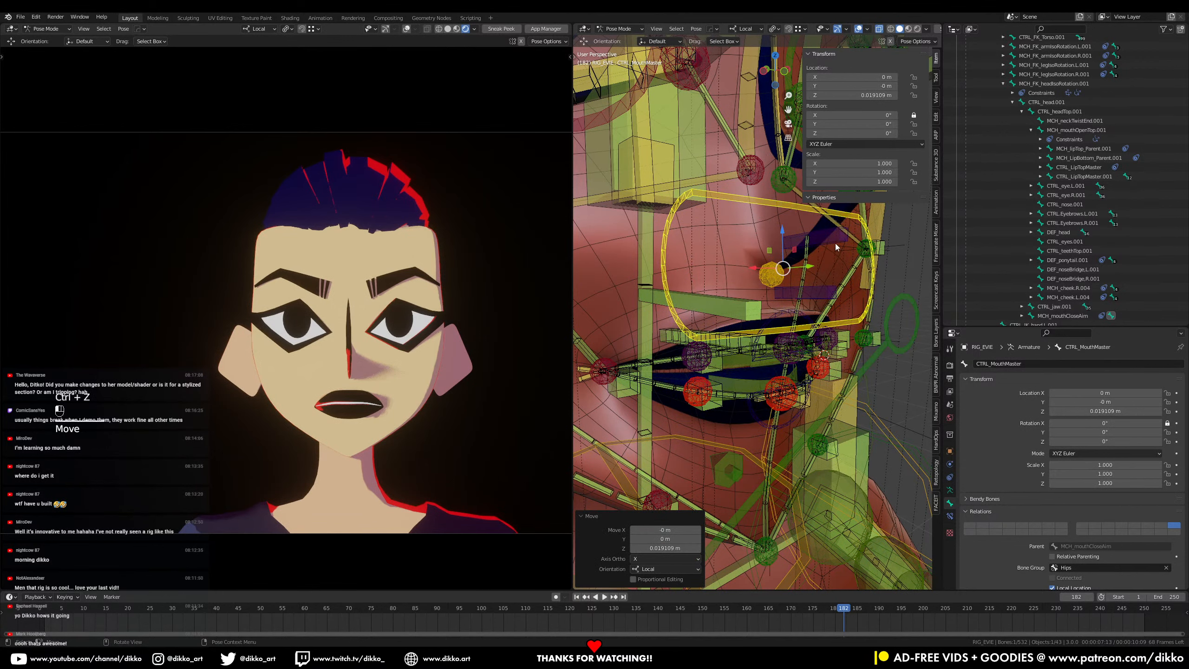
pyautogui.click(835, 244)
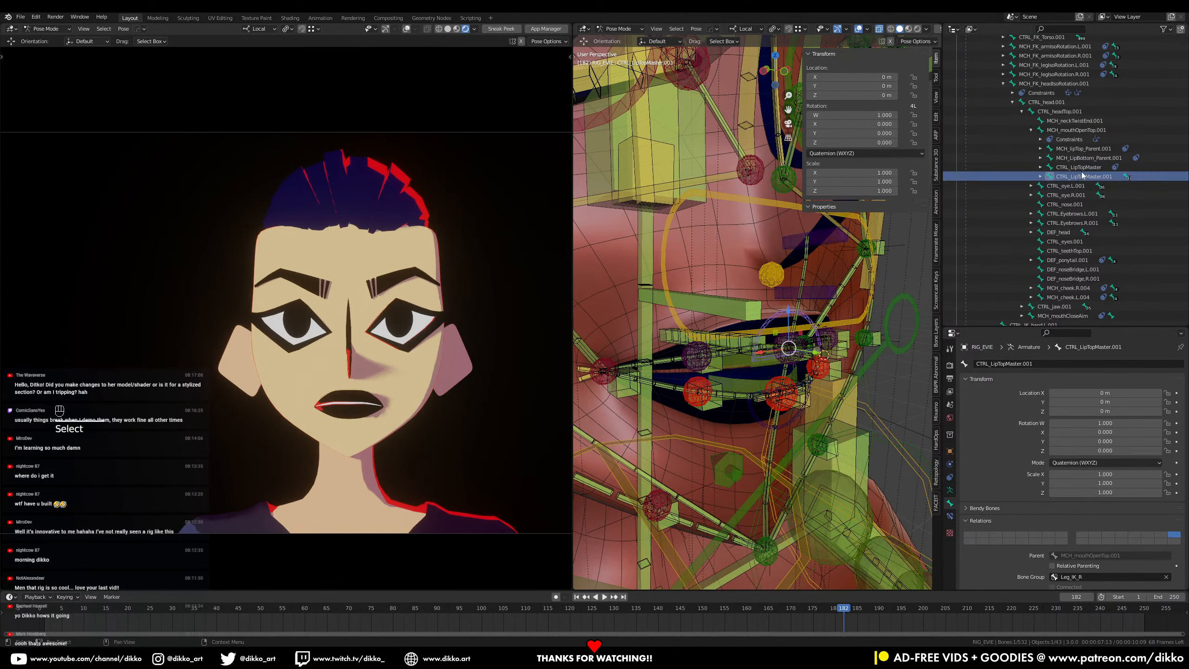
# Step: Locate CTRL_LipBottomMaster in the bone hierarchy and examine its bone constraints and parent relation
pyautogui.click(816, 296)
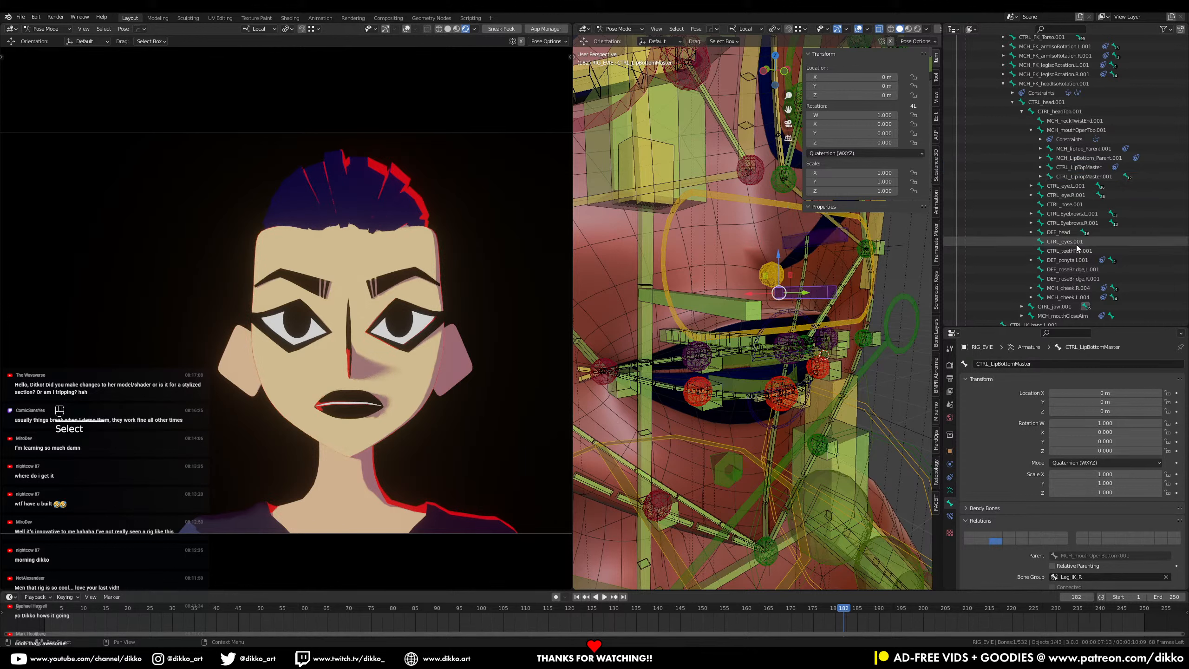
pyautogui.press('KP_Decimal')
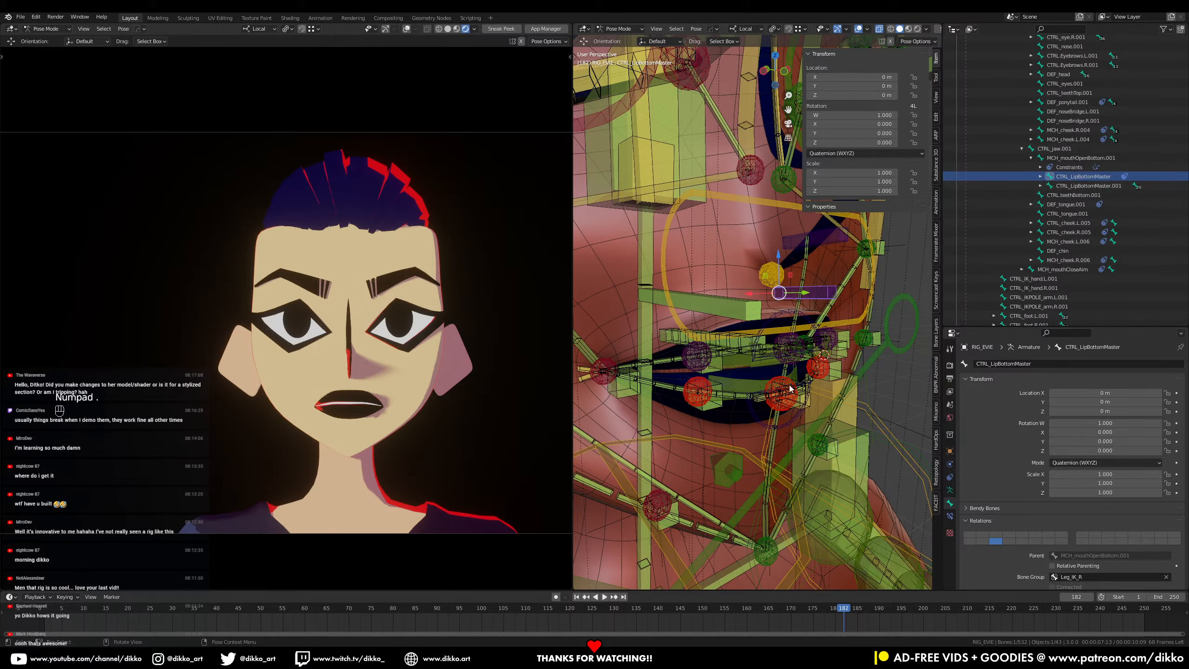
pyautogui.click(950, 517)
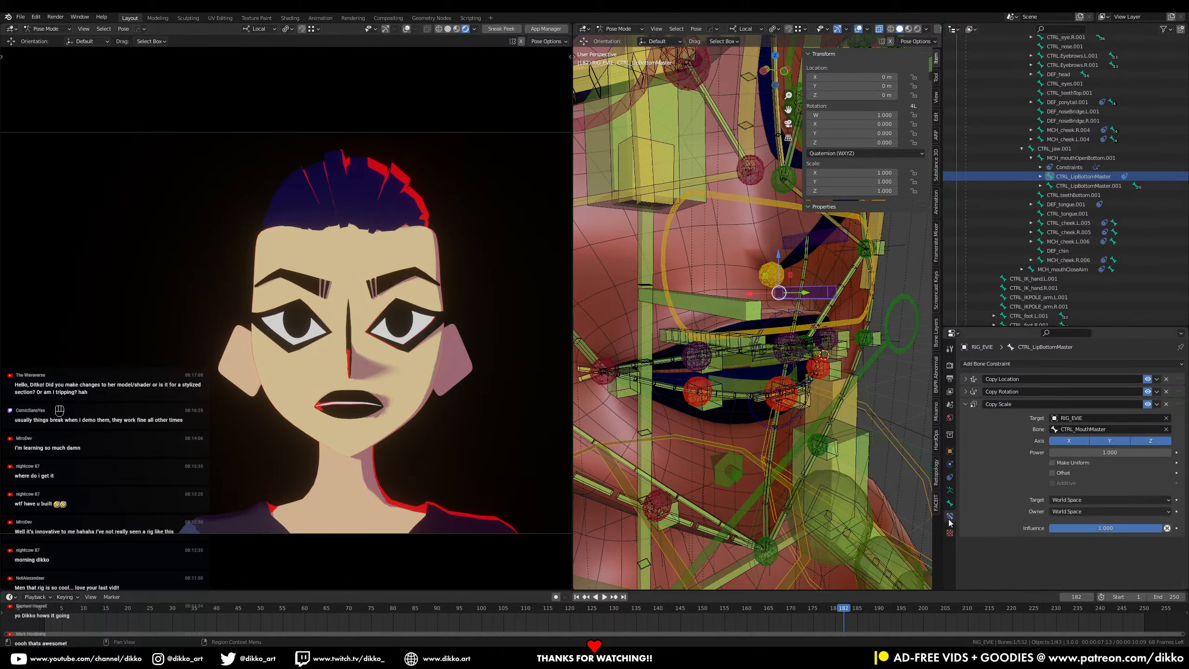
pyautogui.click(950, 503)
pyautogui.scroll(-3, 1020, 550)
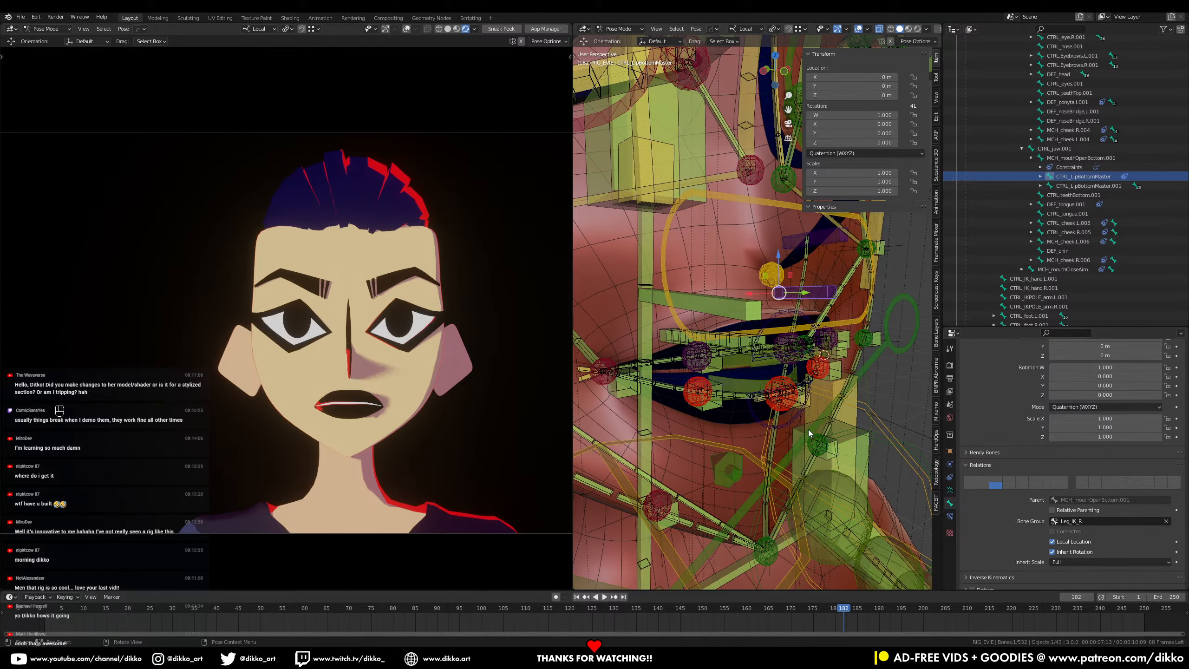
# Step: Parent CTRL_LipBottomMaster.001 to CTRL_LipBottomMaster with Keep Offset in Edit Mode, and return to Pose Mode
pyautogui.moveTo(768, 427); pyautogui.dragTo(764, 425, button='middle')
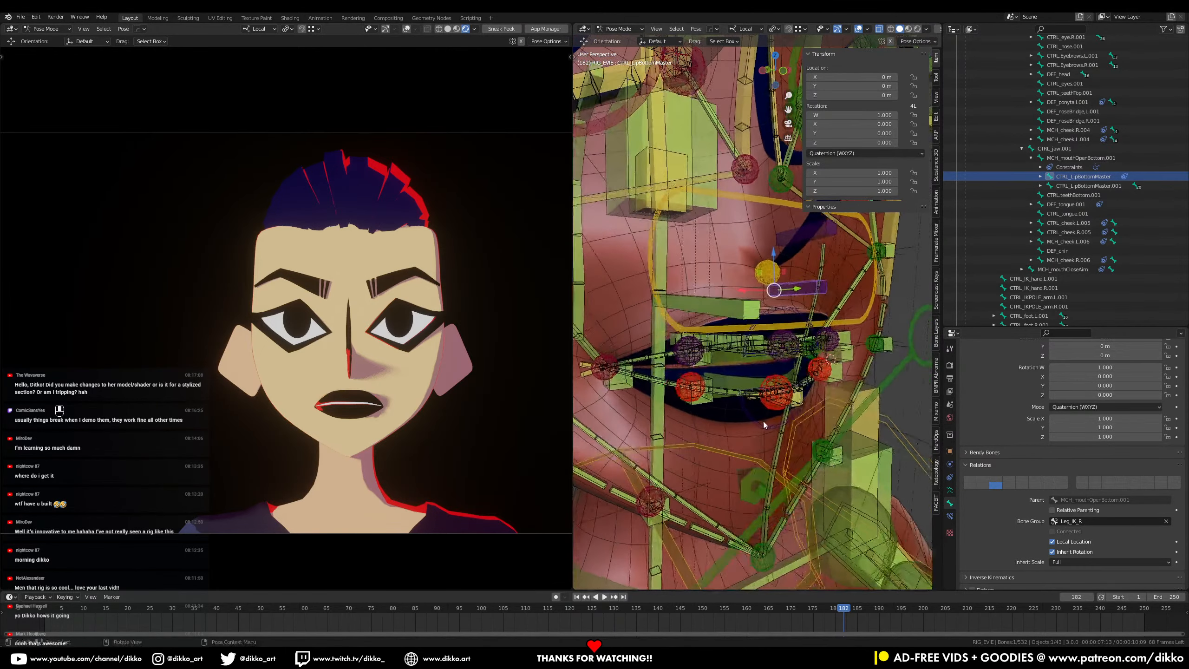
pyautogui.click(761, 424)
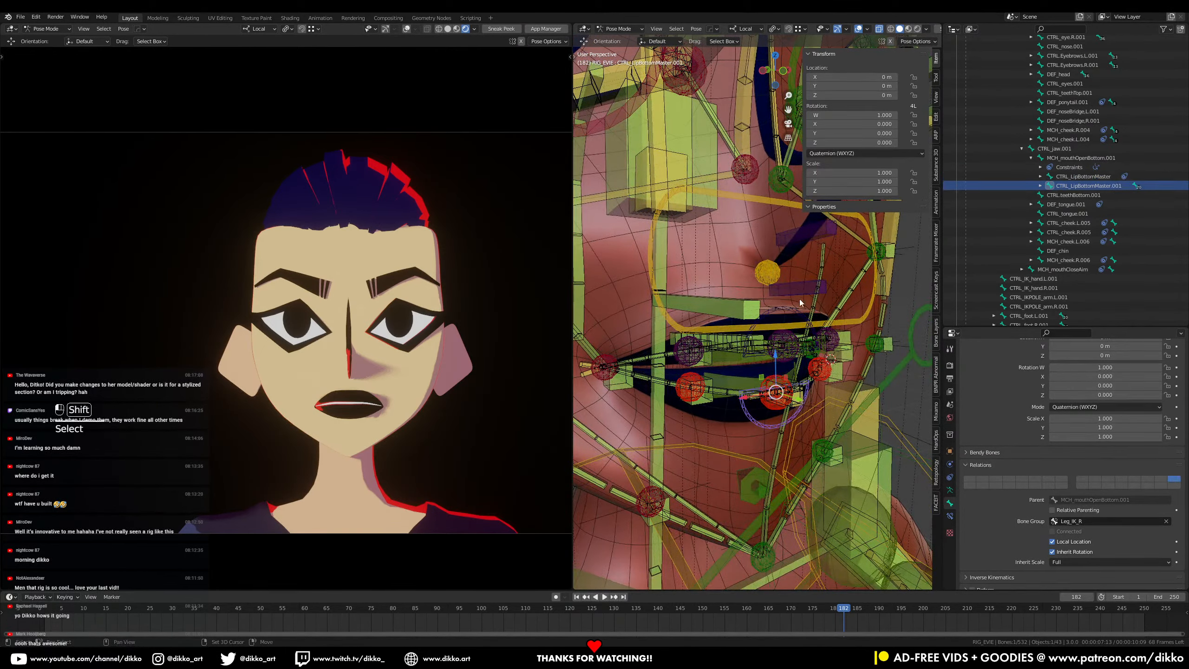
pyautogui.keyDown('shift'); pyautogui.click(799, 299); pyautogui.keyUp('shift')
pyautogui.press('Tab')
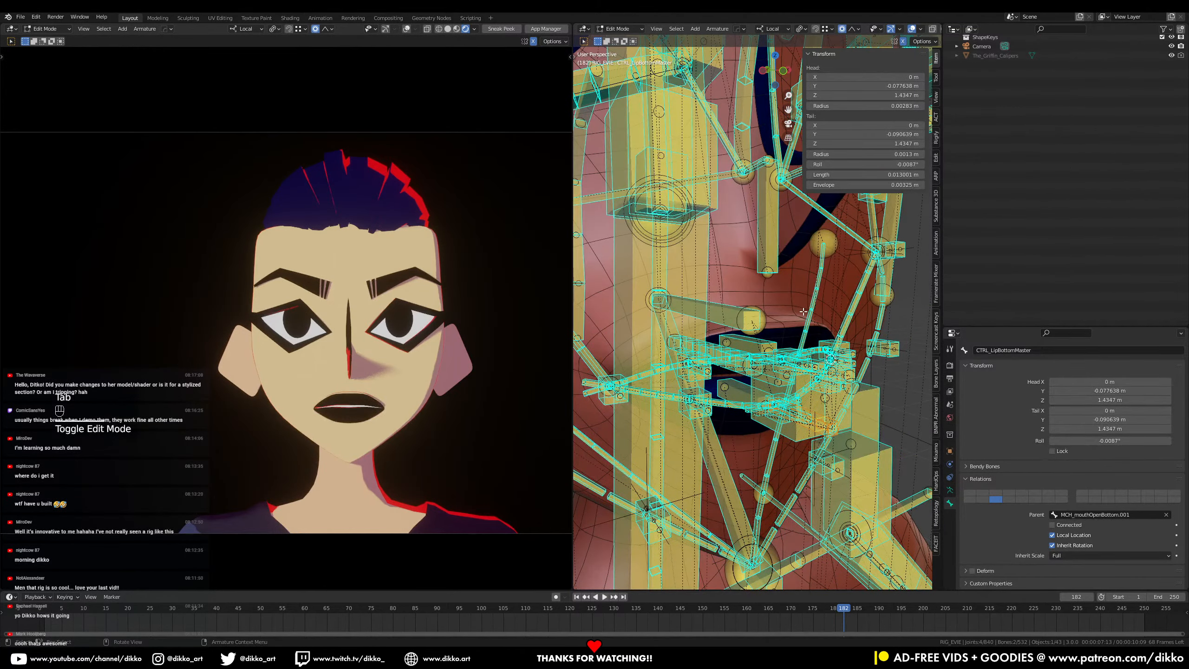
pyautogui.hotkey('ctrl', 'p')
pyautogui.click(799, 321)
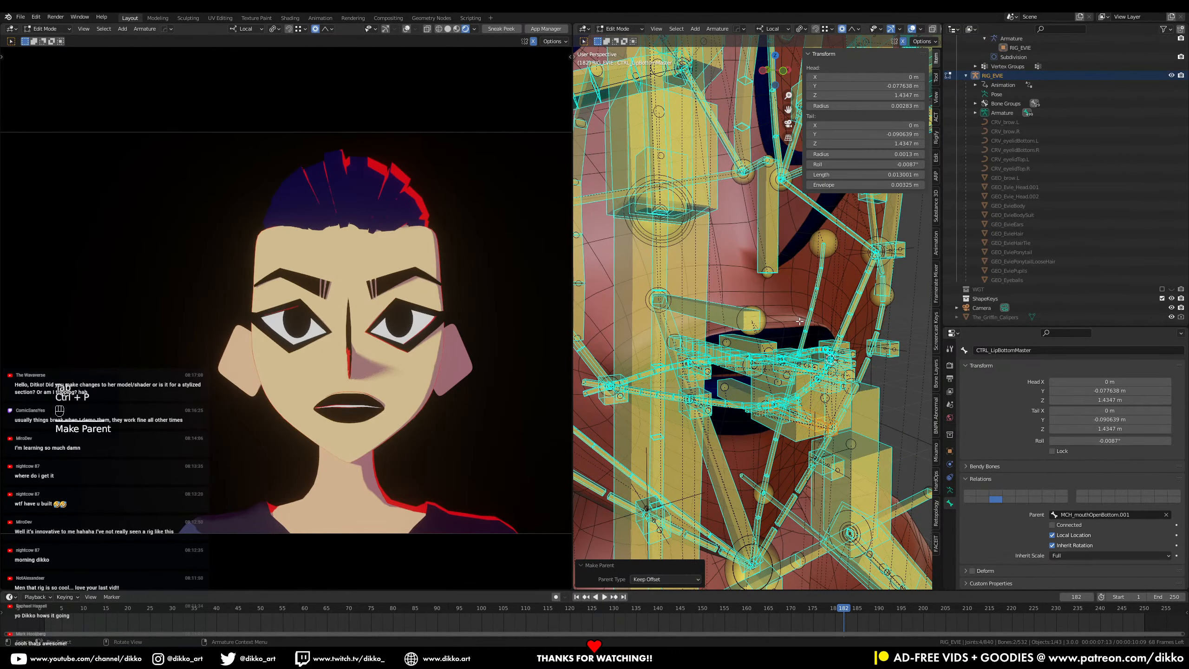
pyautogui.press('Tab')
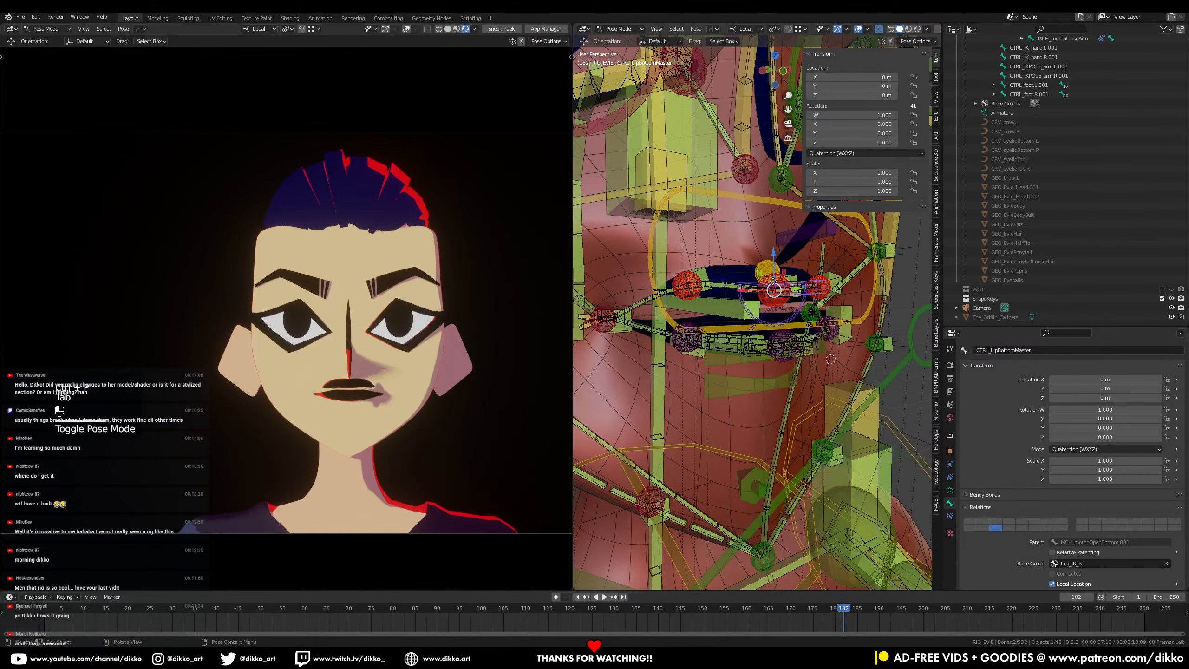
# Step: Test the lower lip by moving CTRL_LipBottomMaster down about 0.011 m and CTRL_LipBottomMaster.001 down about 0.024 m
pyautogui.moveTo(773, 280); pyautogui.dragTo(746, 348)
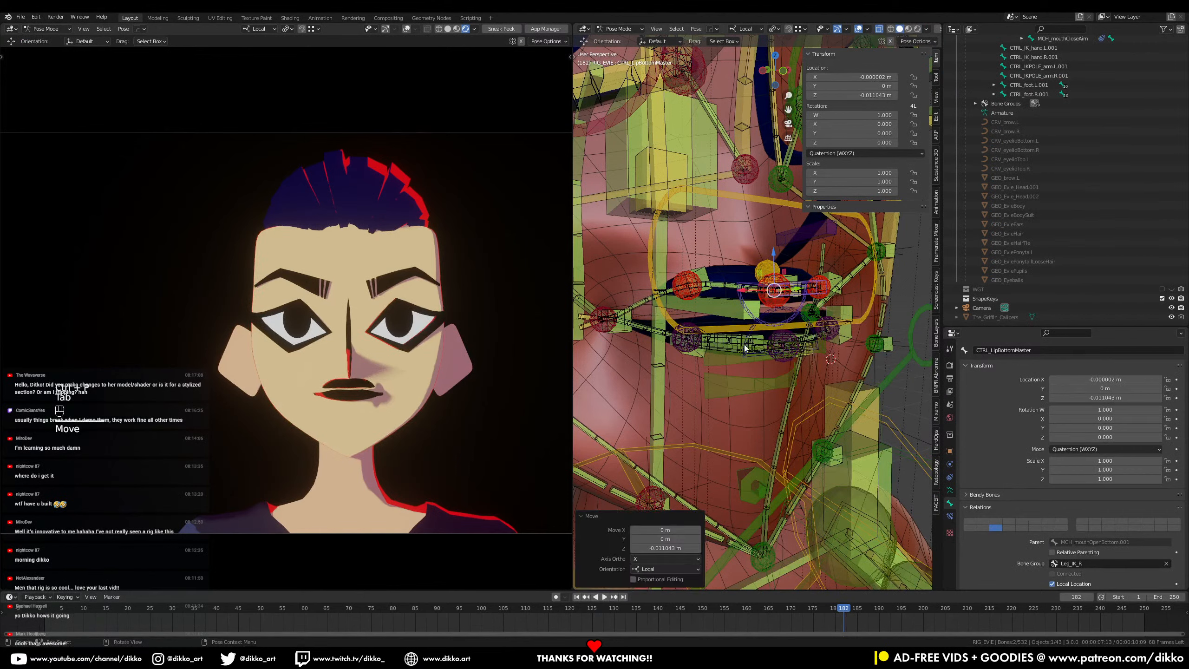
pyautogui.click(753, 320)
pyautogui.moveTo(766, 267); pyautogui.dragTo(775, 412)
# Step: Parent CTRL_LipTopMaster.001 to CTRL_LipTopMaster in Edit Mode, keeping the offset, and return to Pose Mode
pyautogui.click(789, 238)
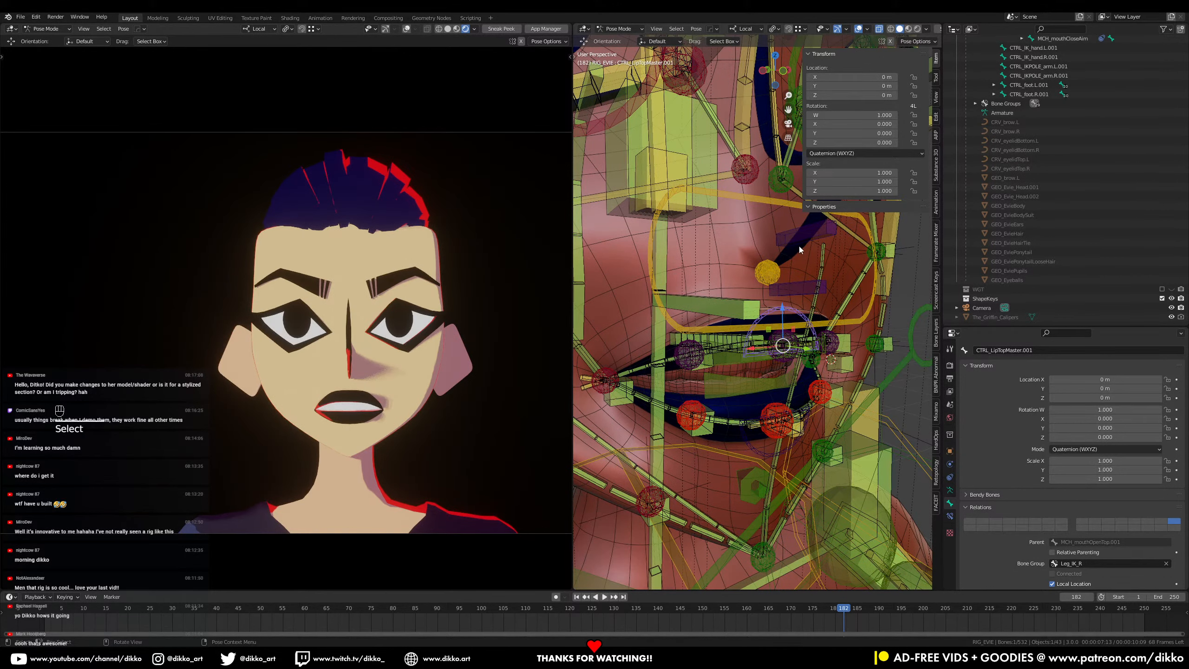
pyautogui.press('Tab')
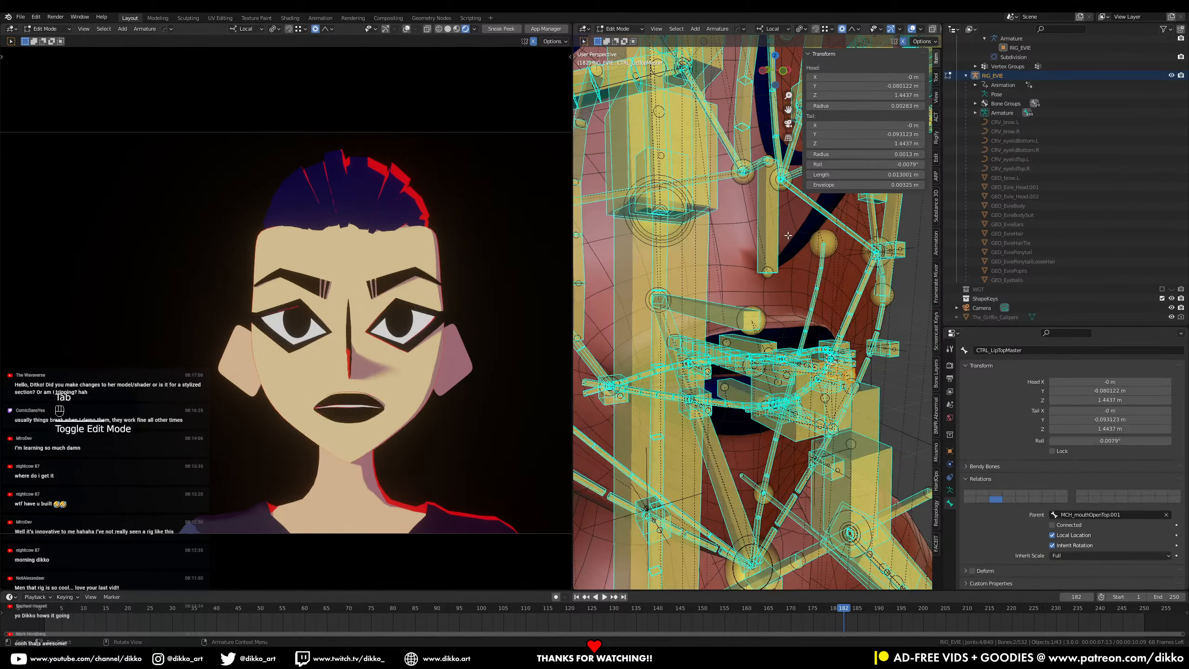
pyautogui.hotkey('ctrl', 'p')
pyautogui.click(788, 235)
pyautogui.press('Tab')
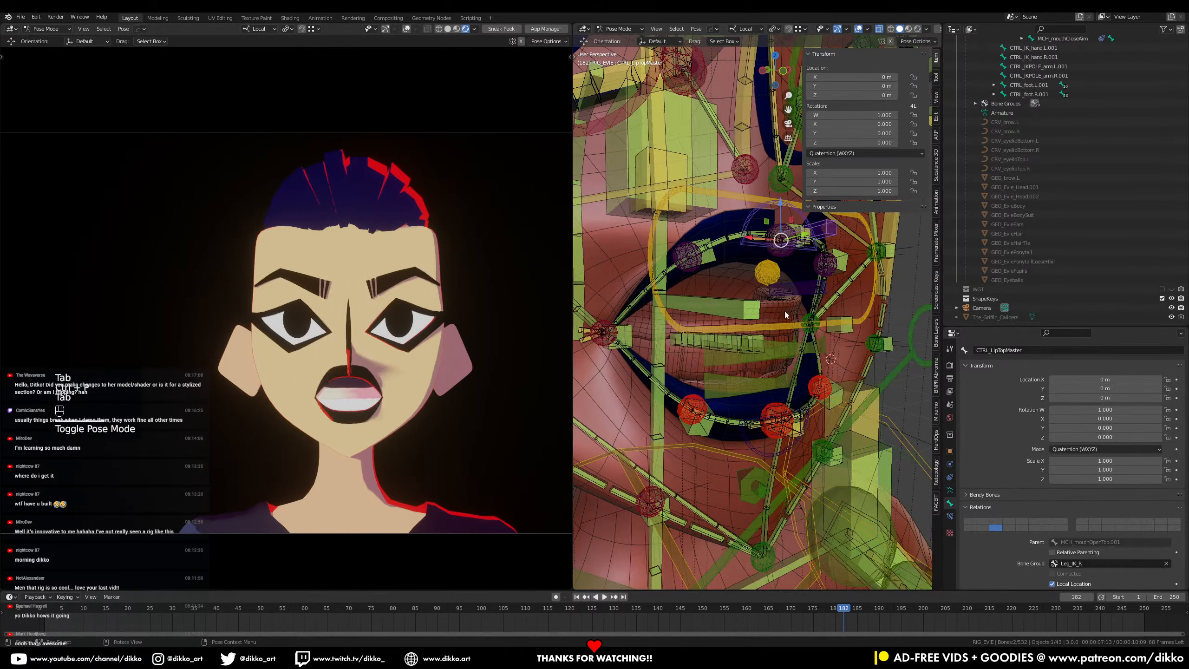
# Step: Try scaling CTRL_LipTopMaster and CTRL_LipTopMaster.001 in turn, undoing each change
pyautogui.moveTo(764, 302); pyautogui.dragTo(756, 382, button='middle')
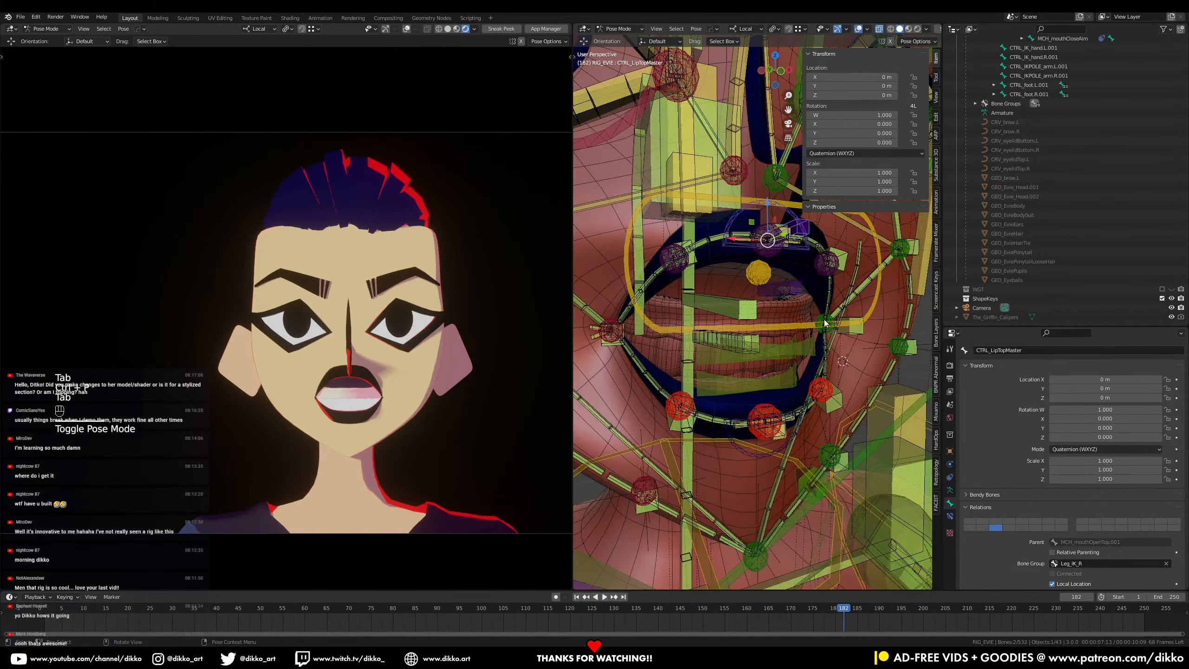
pyautogui.press('s')
pyautogui.click(801, 250)
pyautogui.hotkey('ctrl', 'z')
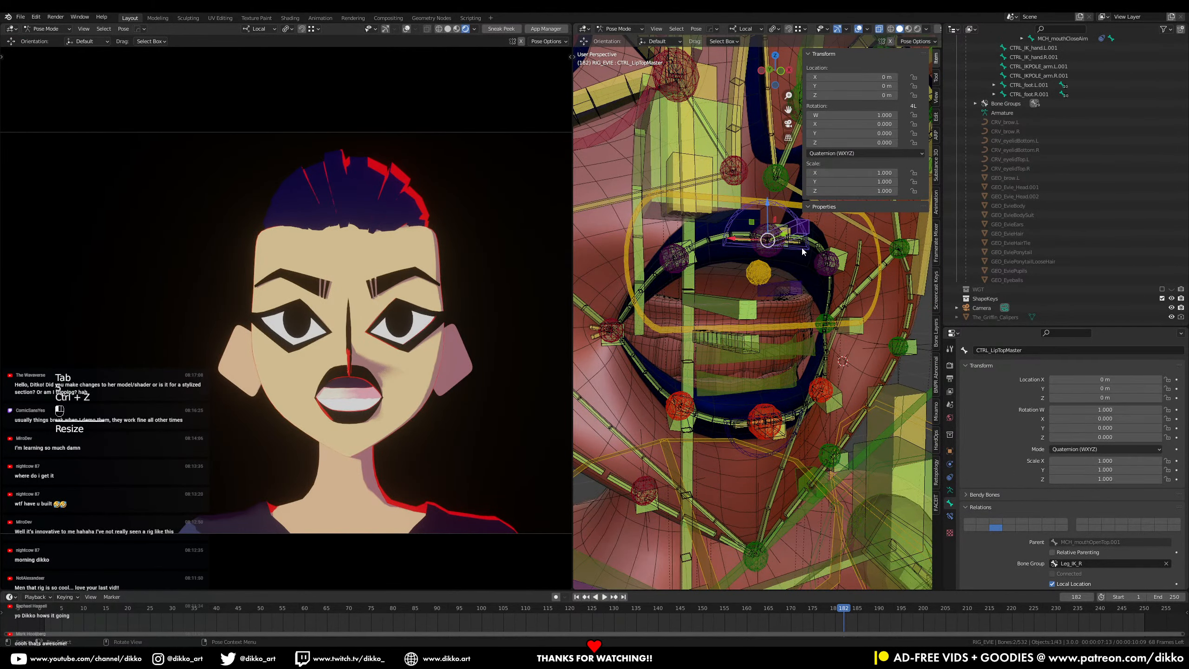
pyautogui.click(802, 247)
pyautogui.press('s')
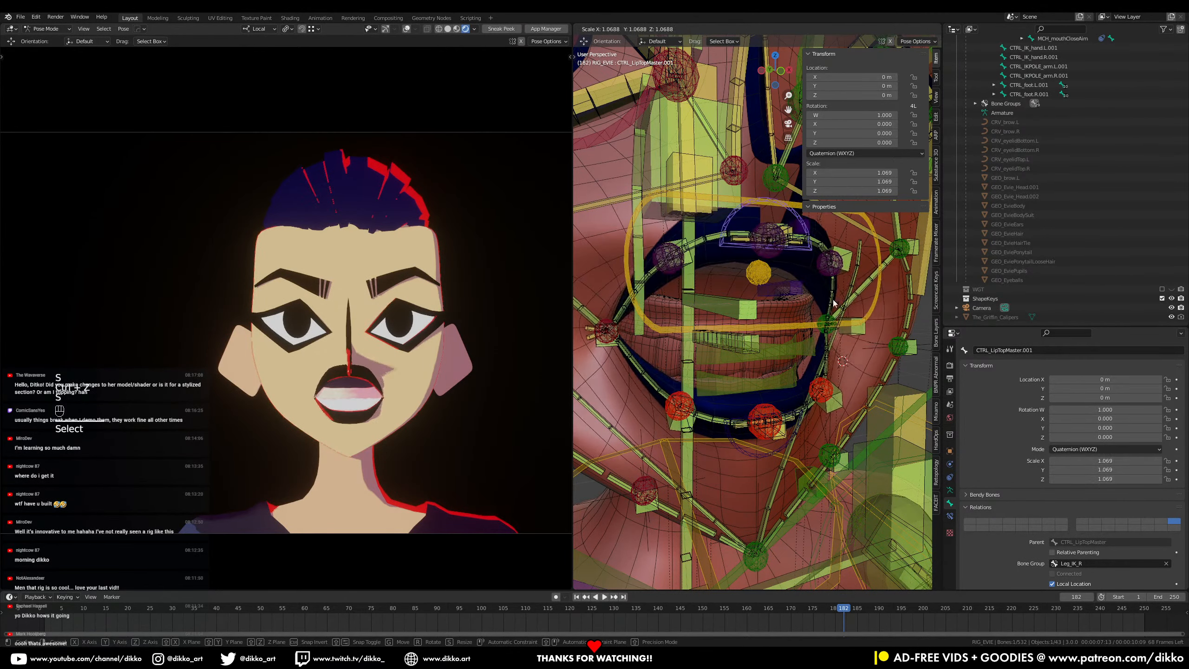
pyautogui.click(800, 384)
pyautogui.hotkey('ctrl', 'z')
# Step: Try scaling CTRL_LipBottomMaster.001 to about 1.34, and clear the rotation, location and scale of all bones
pyautogui.click(750, 458)
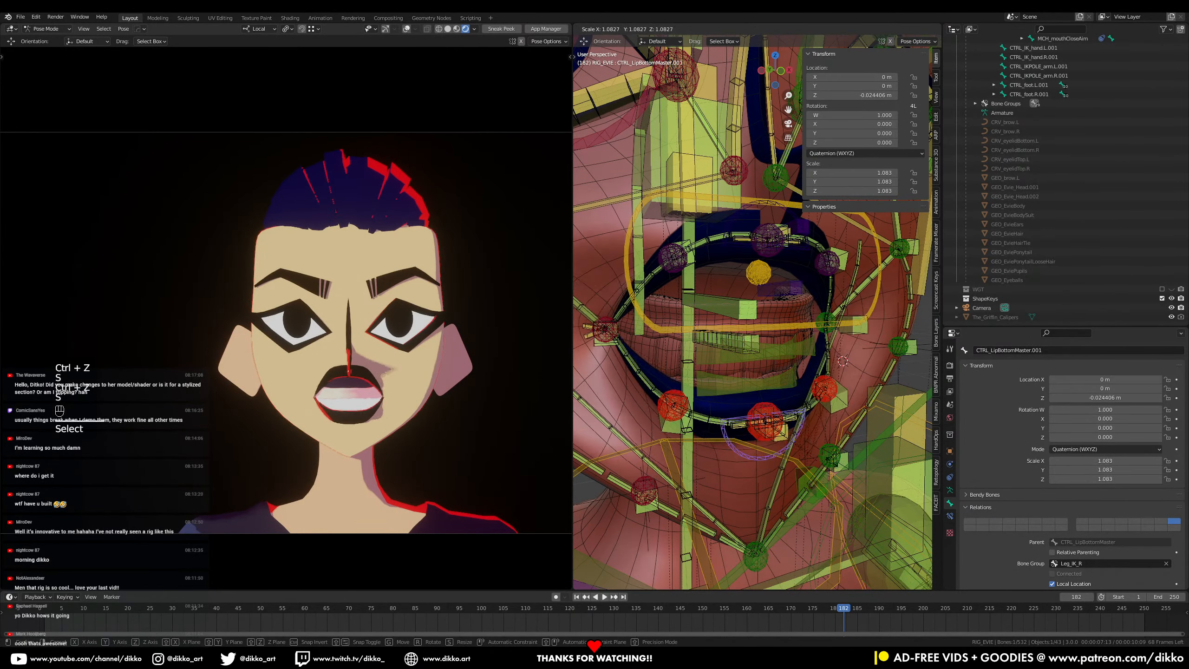
pyautogui.press('a')
pyautogui.hotkey('alt', 'r')
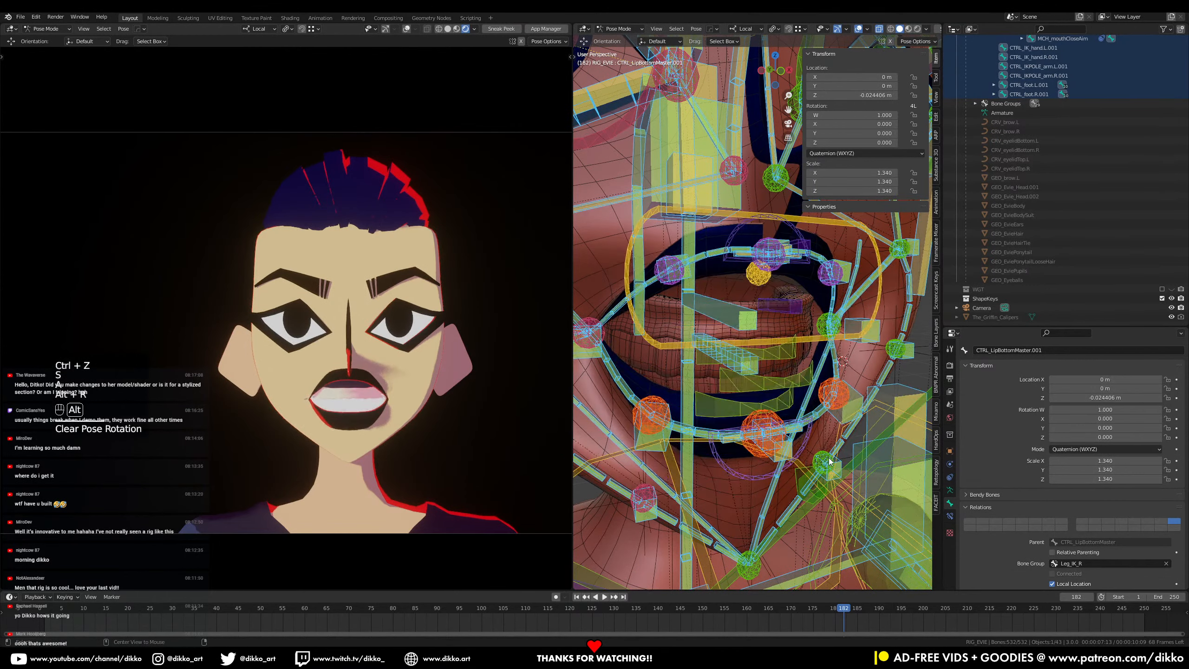
pyautogui.hotkey('alt', 'g')
pyautogui.hotkey('alt', 's')
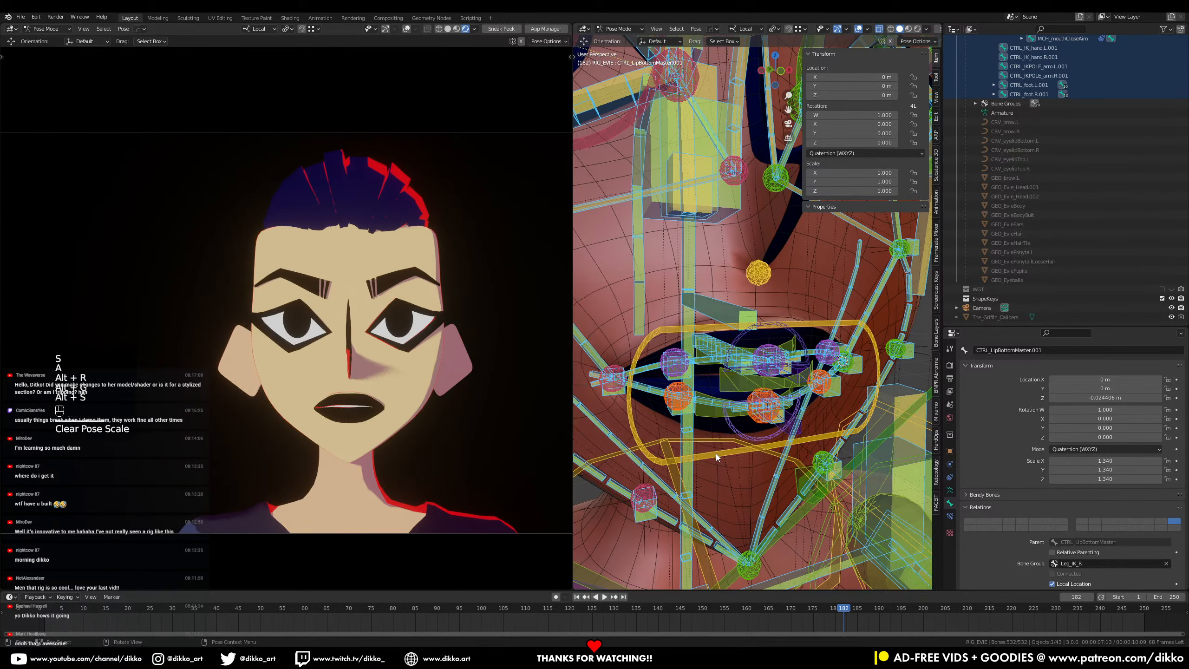
# Step: Try scaling CTRL_MouthMaster to about 0.854 along its X axis and undo it
pyautogui.click(720, 452)
pyautogui.press('s')
pyautogui.press('x')
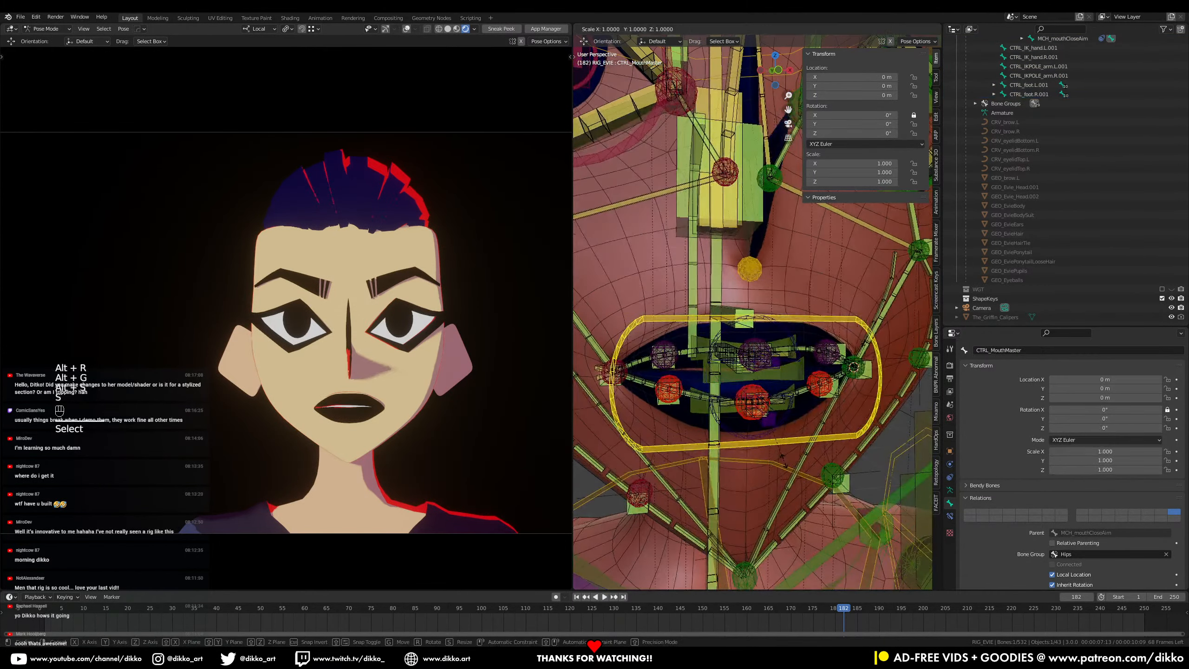
pyautogui.click(738, 422)
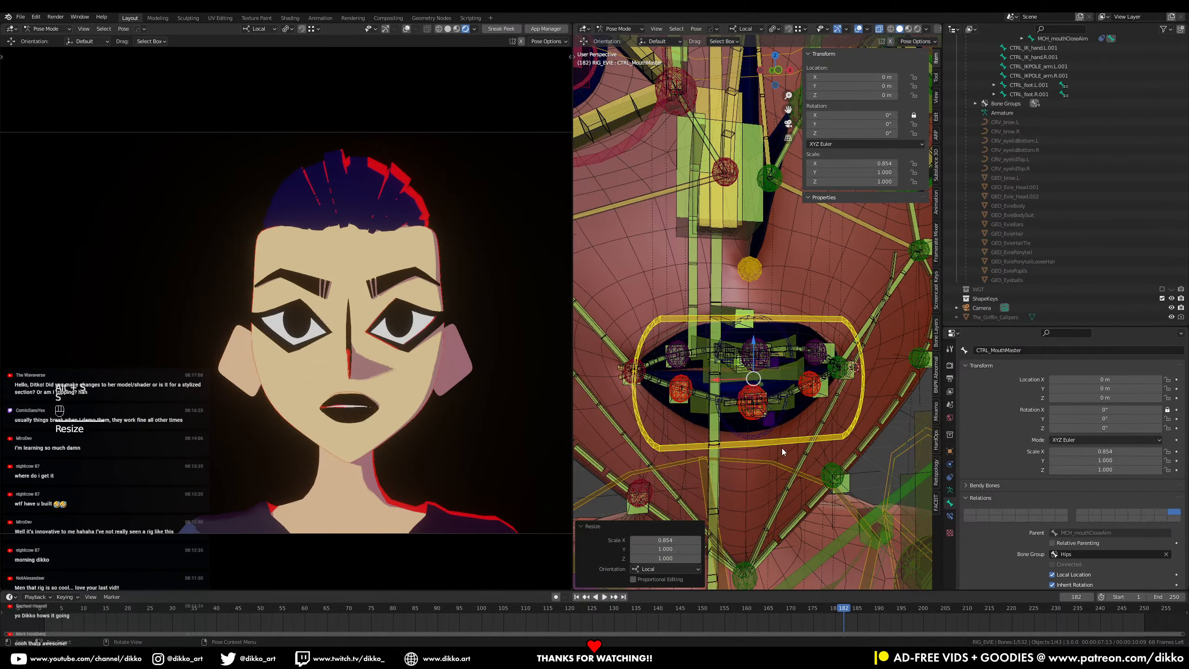
pyautogui.hotkey('ctrl', 'z')
# Step: Try moving CTRL_MouthMaster sideways, undo the move, and save the file
pyautogui.press('g')
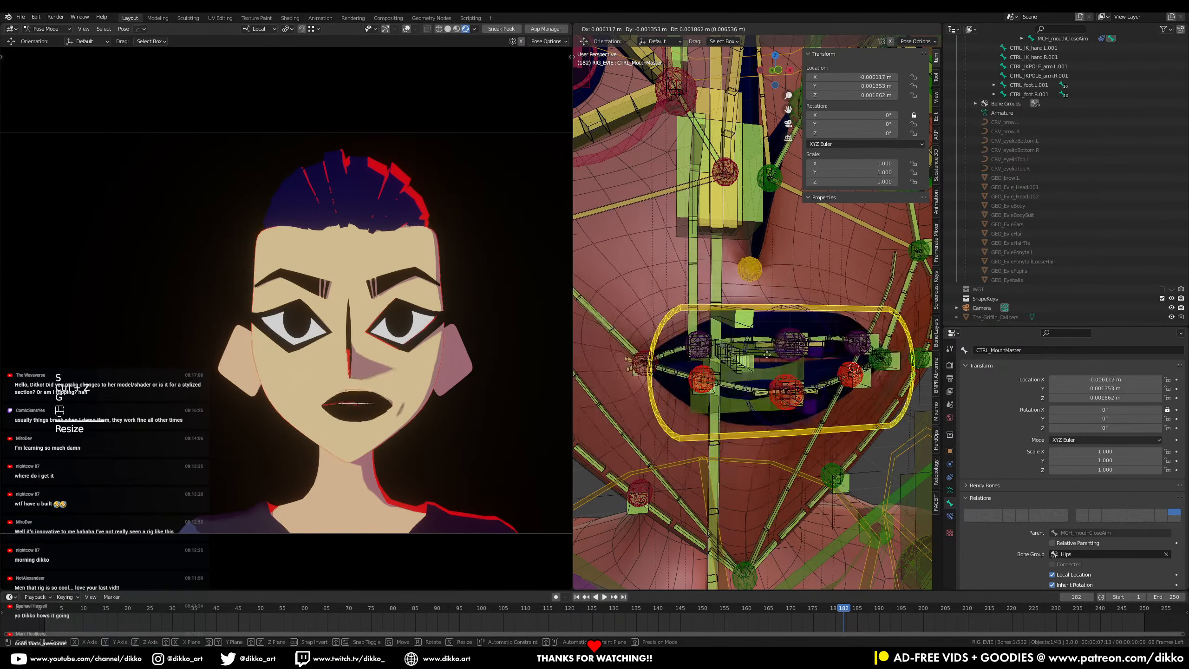
pyautogui.click(737, 351)
pyautogui.hotkey('ctrl', 'z')
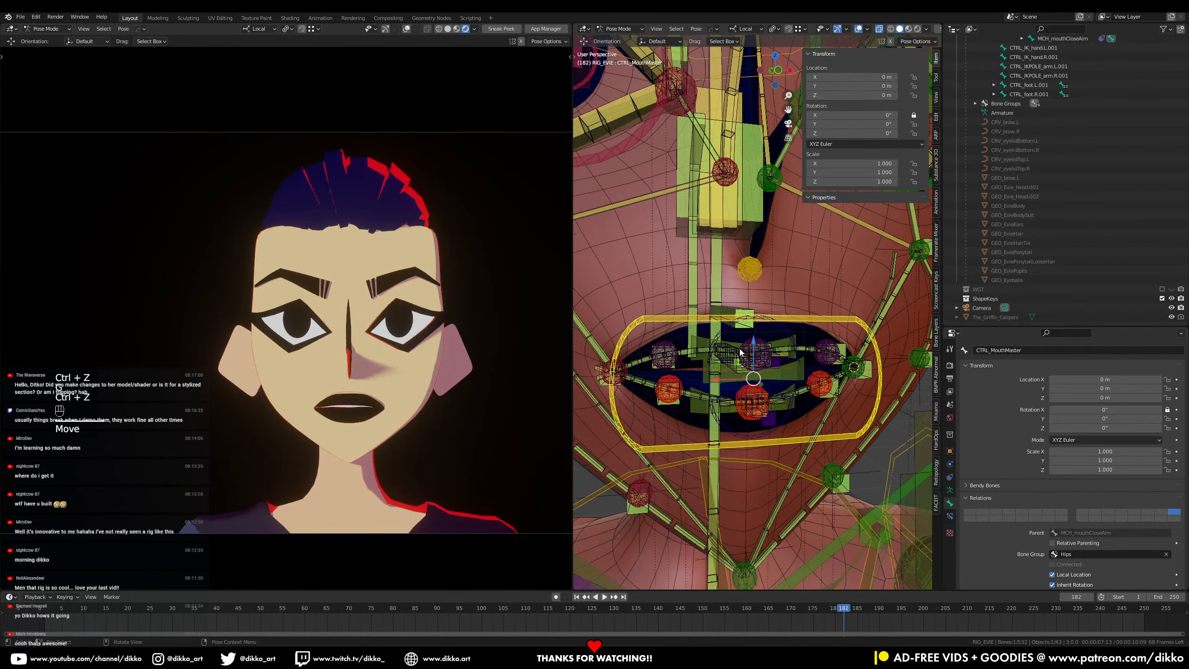
pyautogui.hotkey('ctrl', 's')
# Step: Try moving CTRL_MouthMaster upward along its vertical axis and undo it
pyautogui.moveTo(744, 346)
pyautogui.mouseDown(button='middle')
pyautogui.moveTo(769, 380)
pyautogui.moveTo(742, 340)
pyautogui.mouseUp(button='middle')
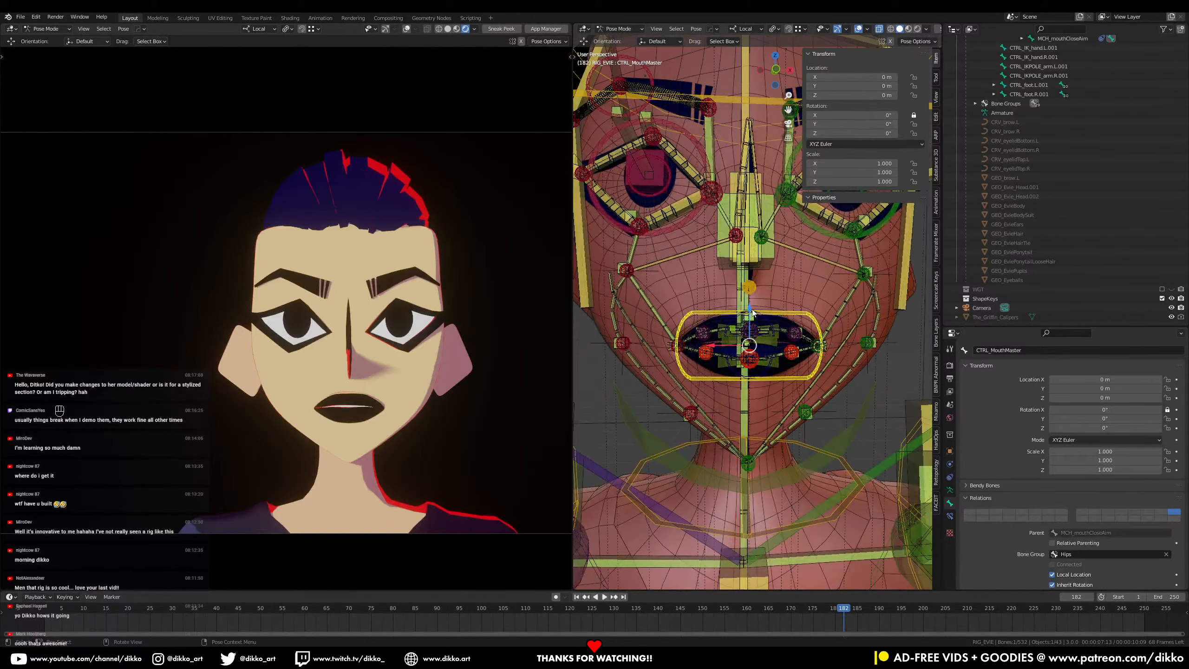
pyautogui.moveTo(749, 307); pyautogui.dragTo(759, 285)
pyautogui.hotkey('ctrl', 'z')
# Step: Select CTRL_cheek.L.005, then try moving CTRL_cheek.L.002 on the left cheek and undo the move
pyautogui.scroll(-3, 760, 287)
pyautogui.moveTo(759, 286); pyautogui.dragTo(792, 305, button='middle')
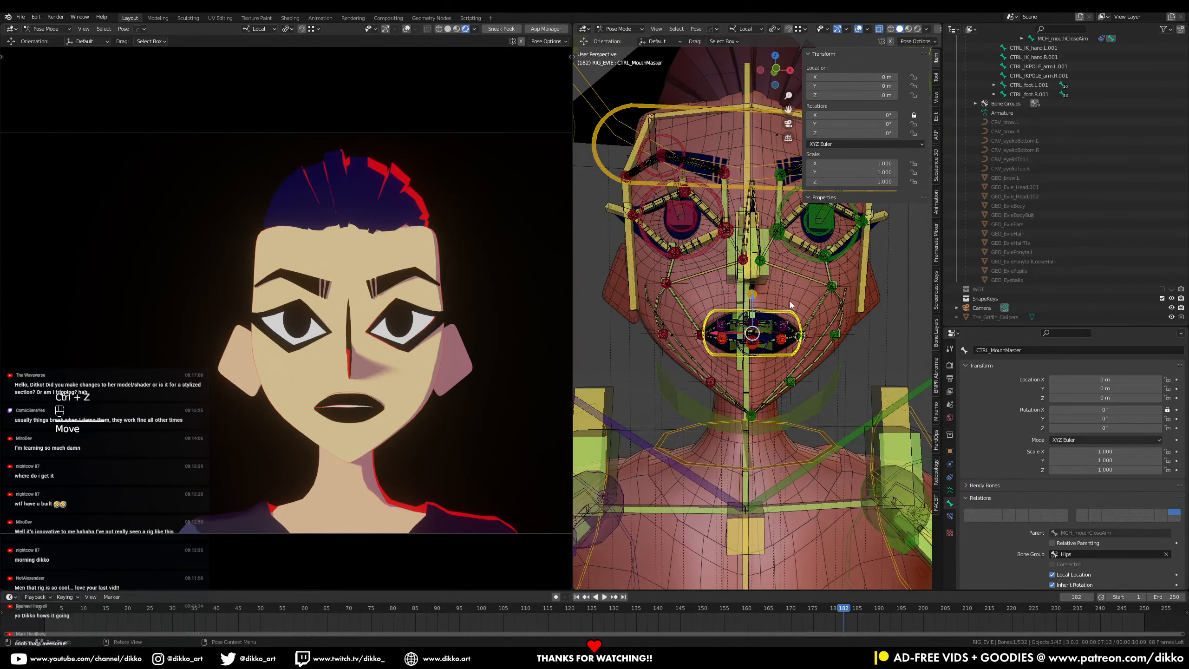
pyautogui.scroll(3, 795, 310)
pyautogui.moveTo(795, 309); pyautogui.dragTo(768, 298, button='middle')
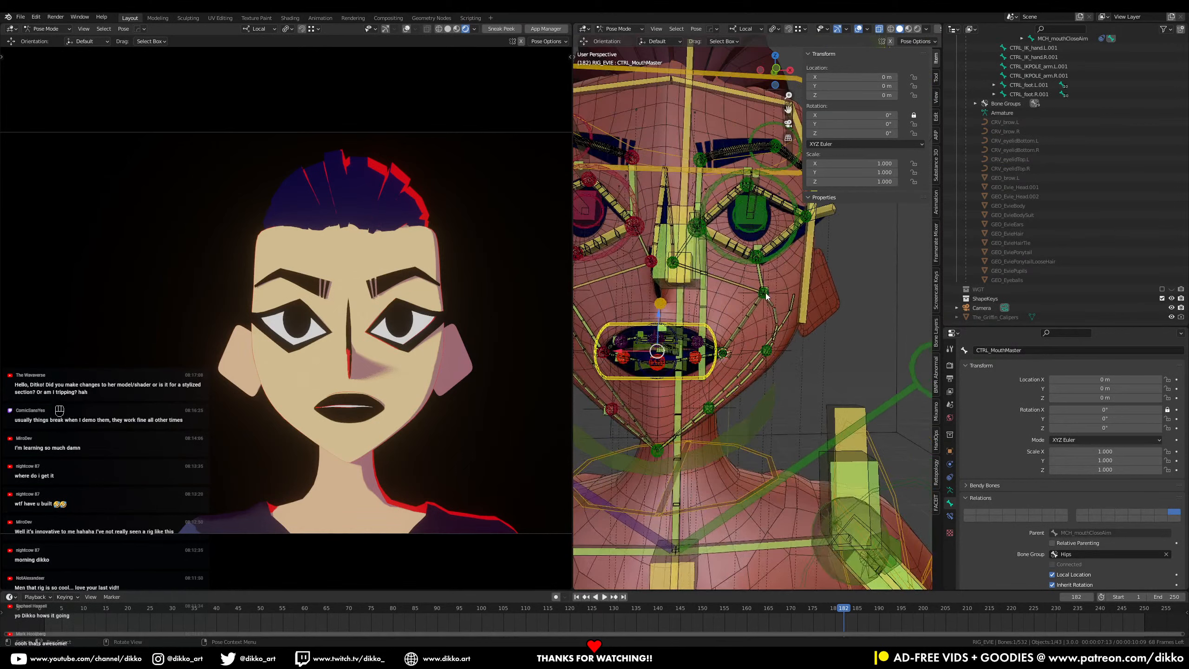
pyautogui.click(766, 352)
pyautogui.scroll(2, 773, 360)
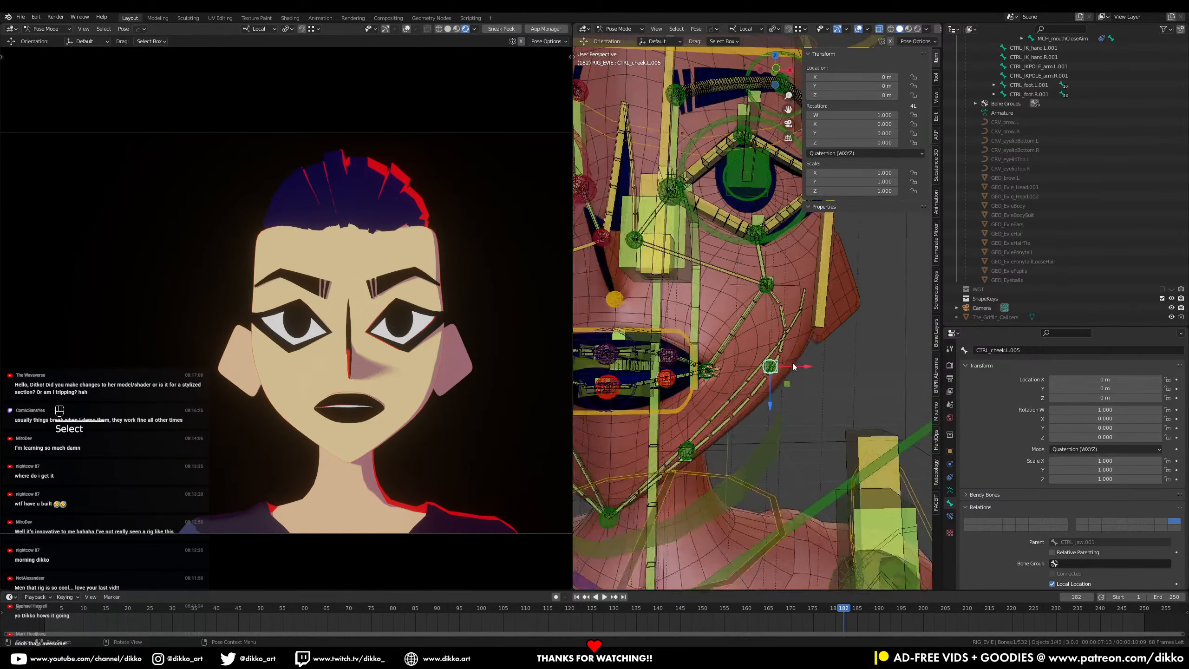
pyautogui.click(763, 388)
pyautogui.scroll(1, 768, 389)
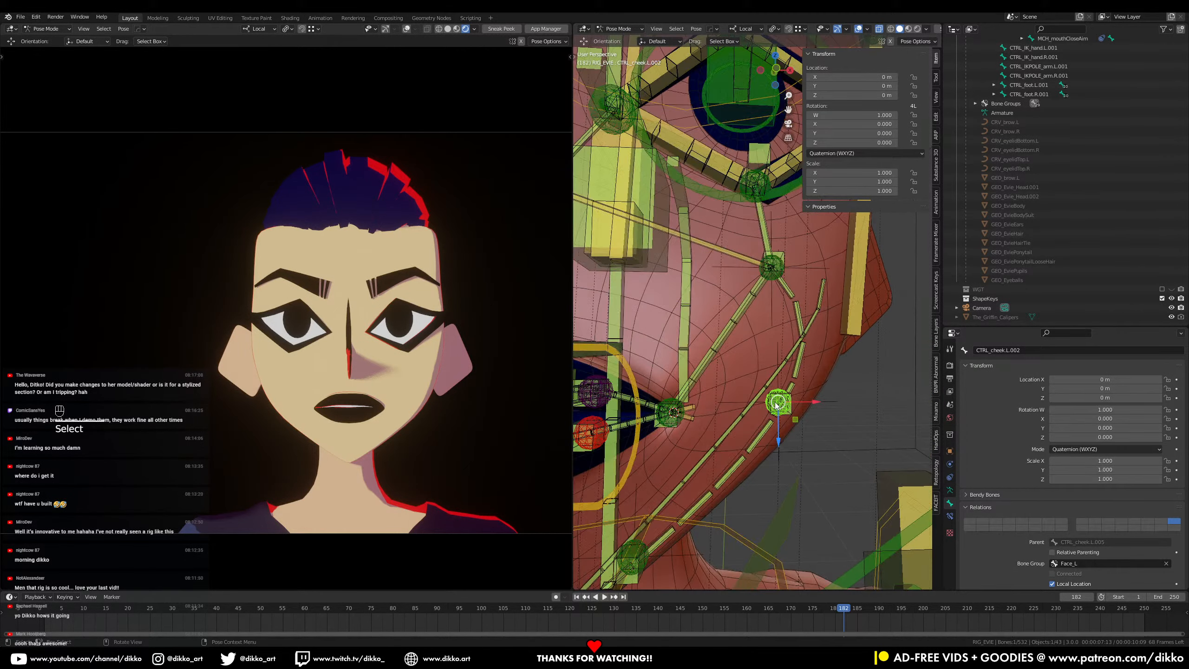
pyautogui.press('g')
pyautogui.click(792, 387)
pyautogui.hotkey('ctrl', 'z')
# Step: Move CTRL_cheek.L.001 toward the nose to about X -0.0051 m and Z -0.0013 m
pyautogui.click(770, 284)
pyautogui.press('g')
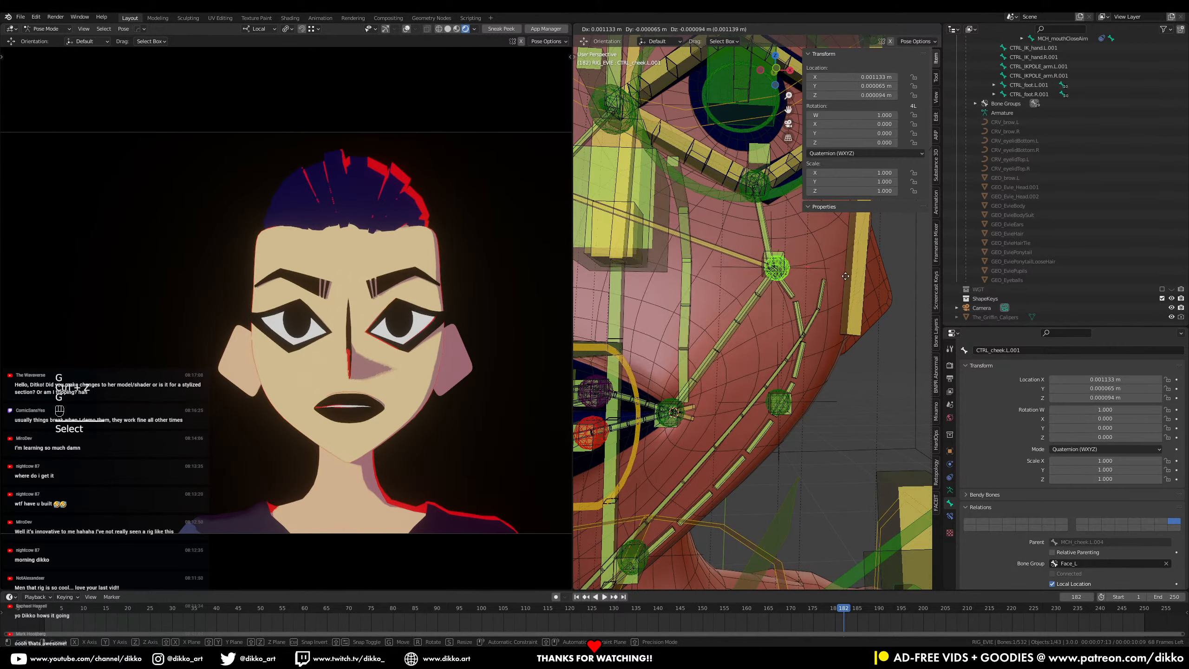
pyautogui.click(781, 277)
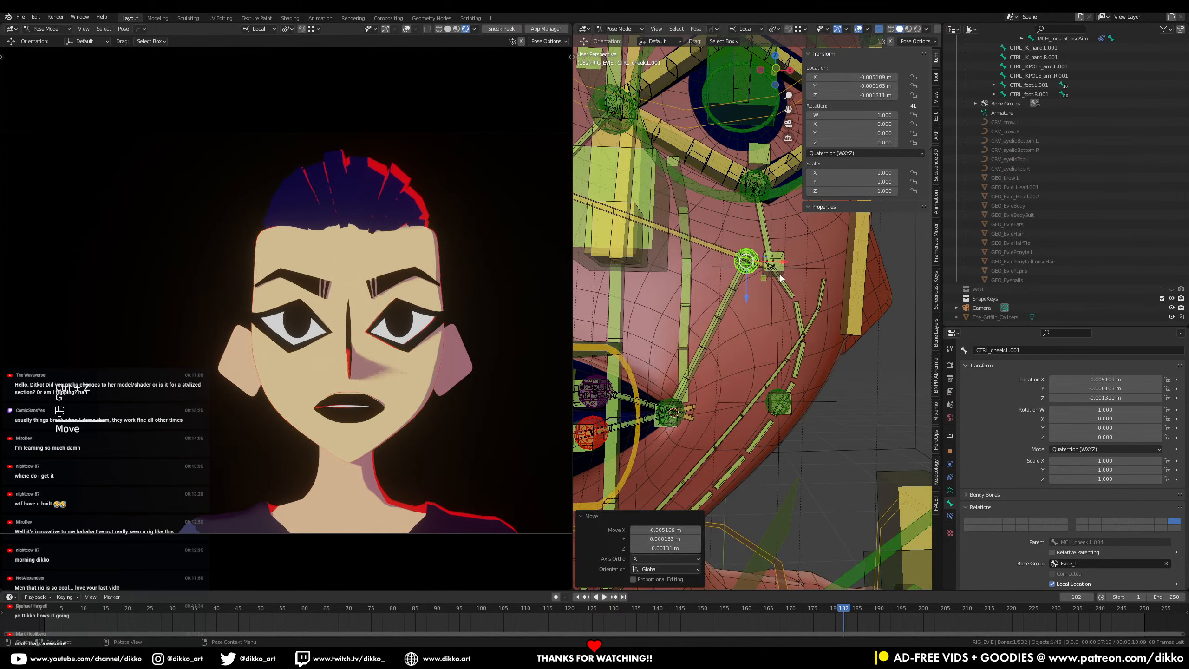
# Step: Undo the last cheek control move and select the MCH_cheek.L.006 bone on the jawline
pyautogui.hotkey('ctrl', 'z')
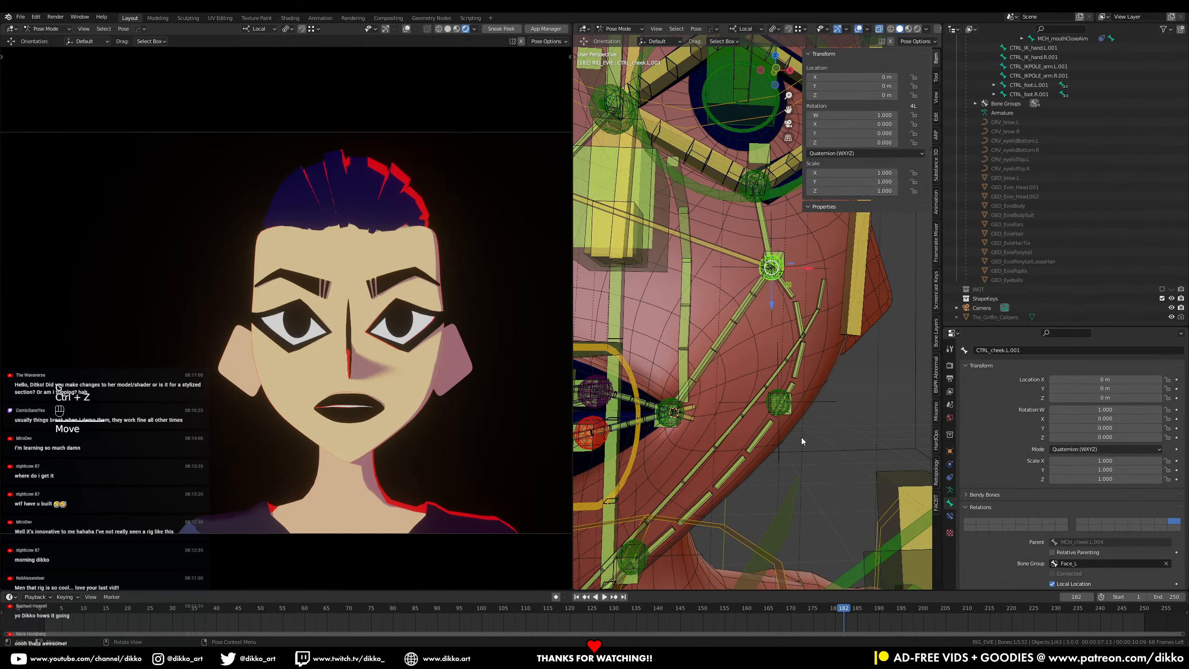
pyautogui.moveTo(801, 438); pyautogui.dragTo(816, 393, button='middle')
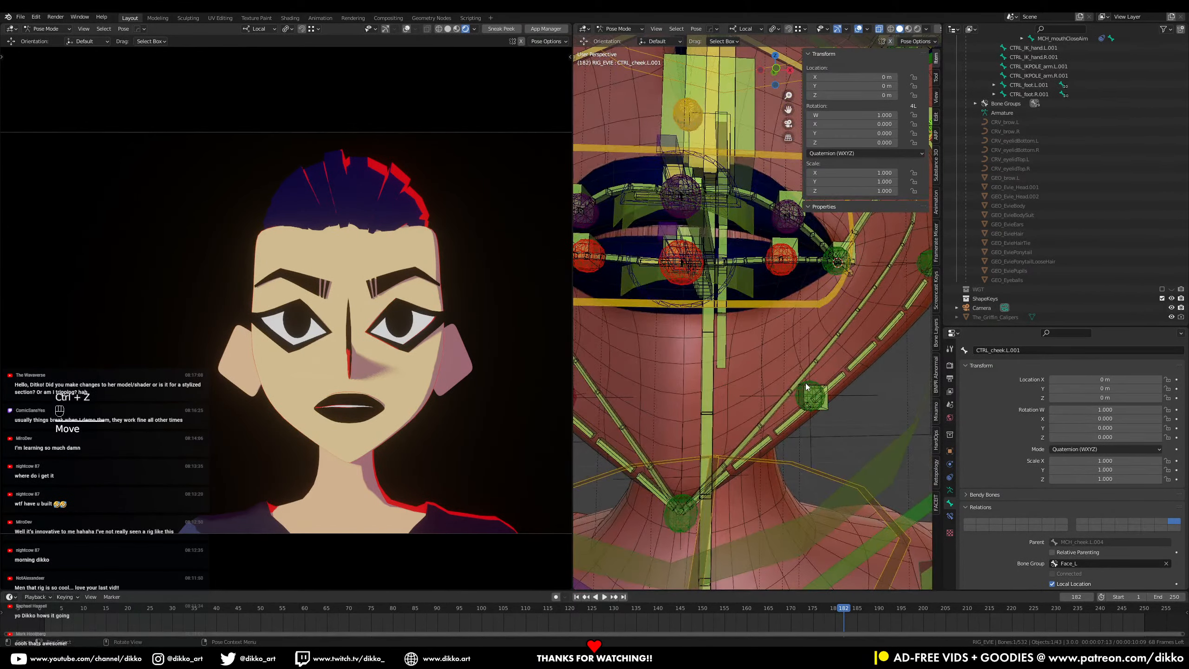
pyautogui.click(806, 384)
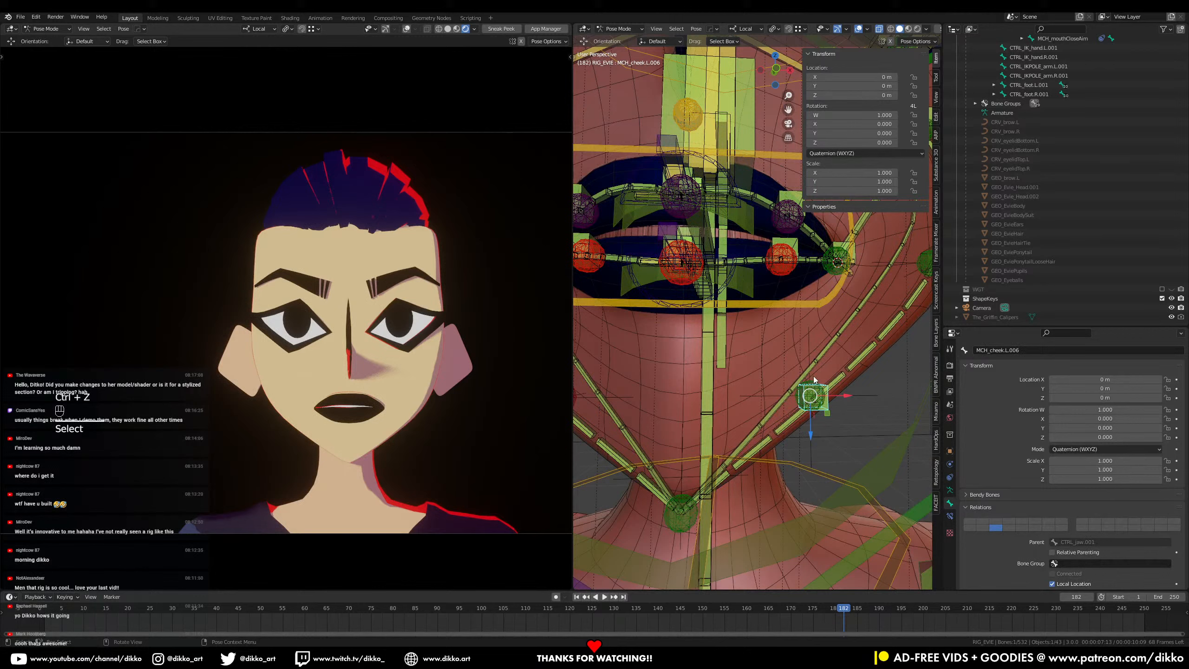
# Step: Try moving the DEF_chin bone upward by about 0.01 m and undo the move
pyautogui.click(680, 531)
pyautogui.press('g')
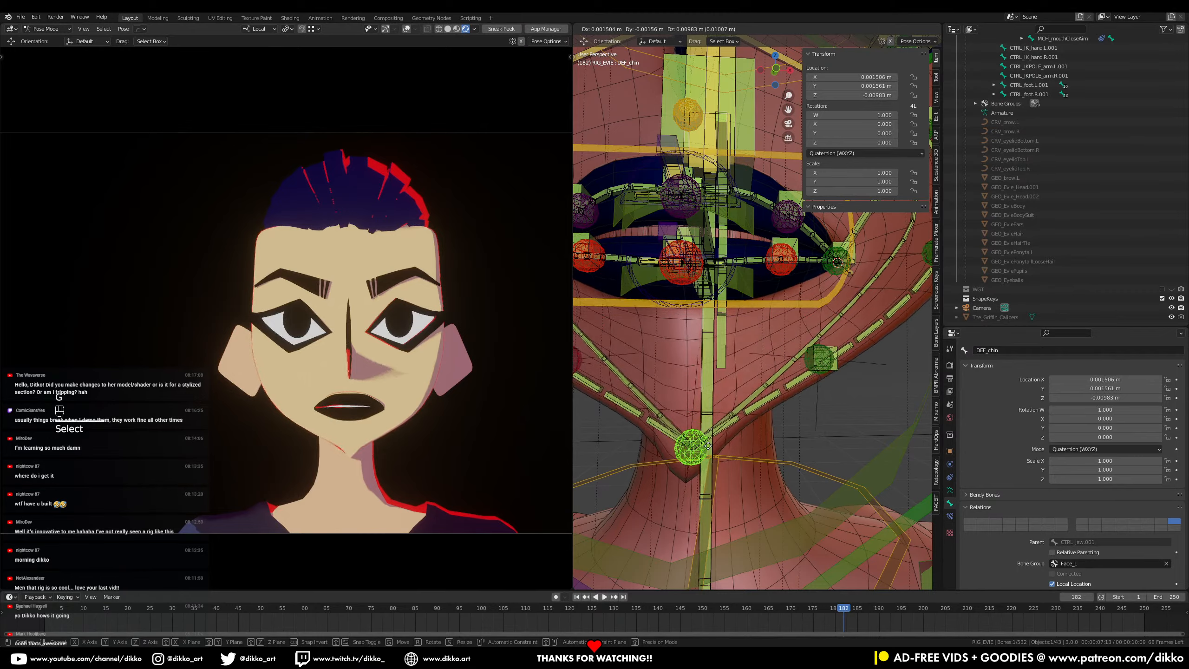
pyautogui.click(710, 450)
pyautogui.moveTo(721, 459); pyautogui.dragTo(805, 382, button='middle')
pyautogui.hotkey('ctrl', 'z')
# Step: Save the file and select the CTRL_jaw.001 bone
pyautogui.hotkey('ctrl', 's')
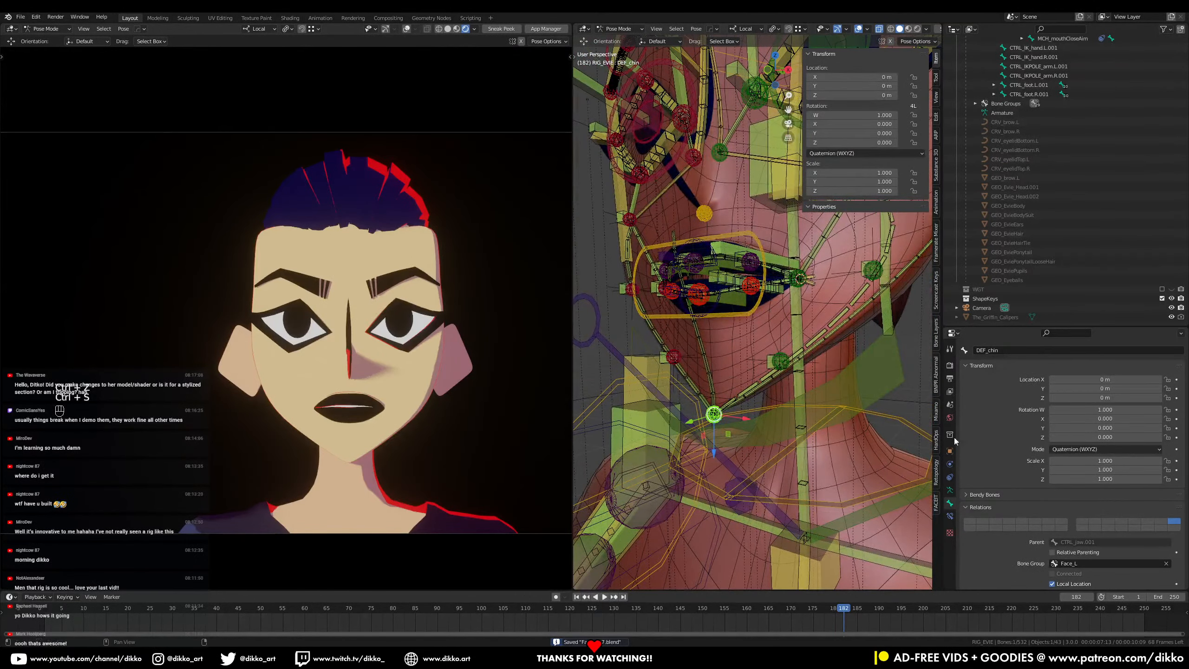
pyautogui.click(858, 371)
pyautogui.scroll(-5, 979, 532)
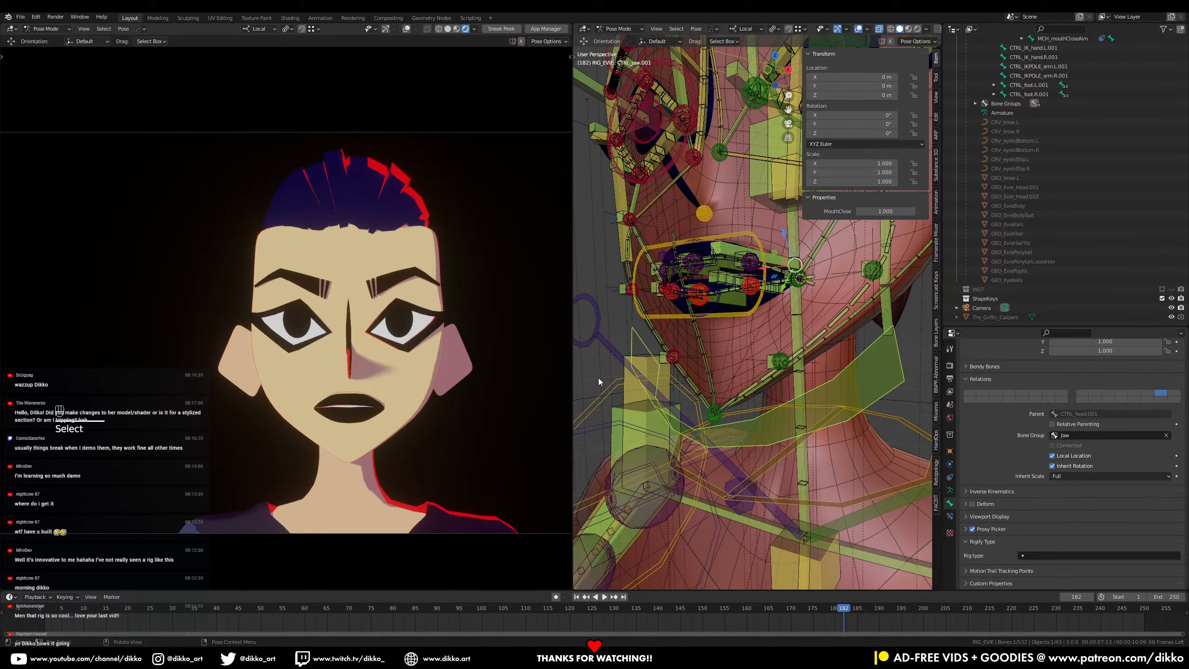
# Step: Select DEF_chin again, try raising it to about X 0.0018 m and Z -0.0098 m, and undo the move
pyautogui.moveTo(713, 422); pyautogui.dragTo(725, 421, button='middle')
pyautogui.click(716, 420)
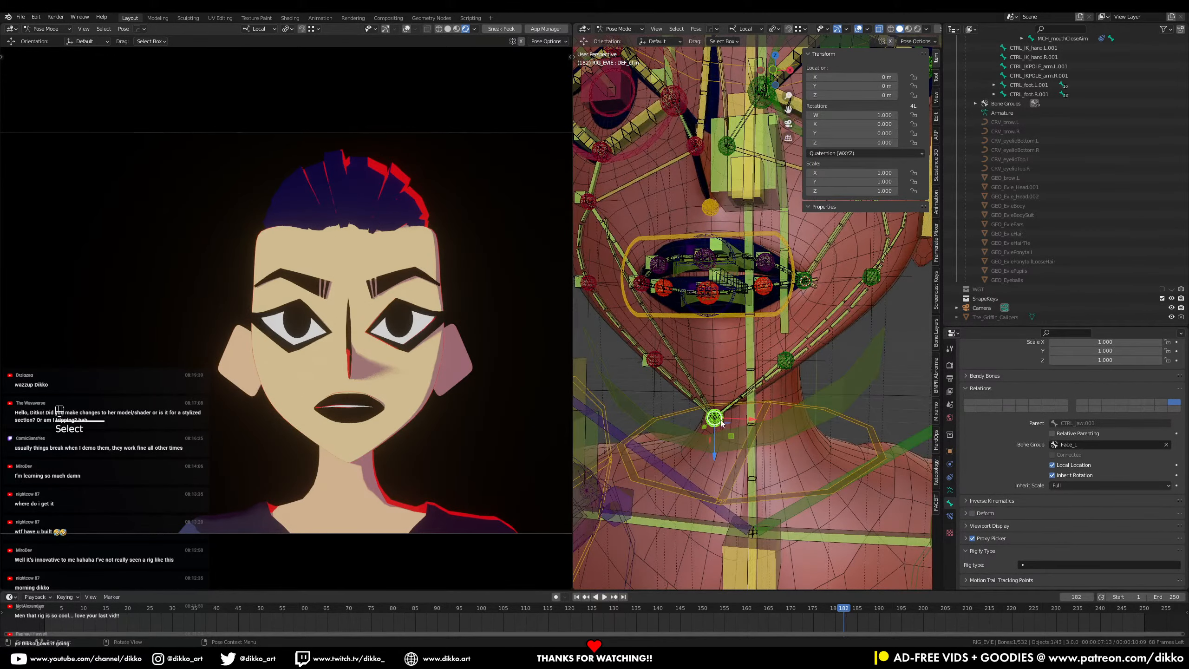
pyautogui.press('g')
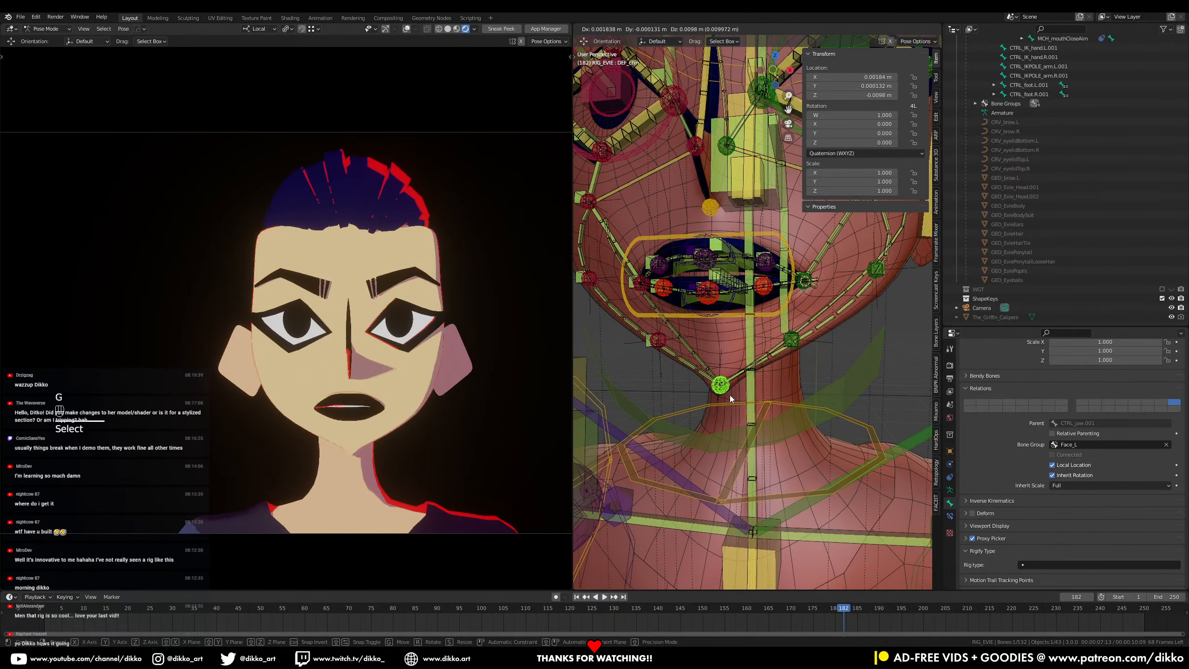
pyautogui.click(730, 395)
pyautogui.hotkey('ctrl', 'z')
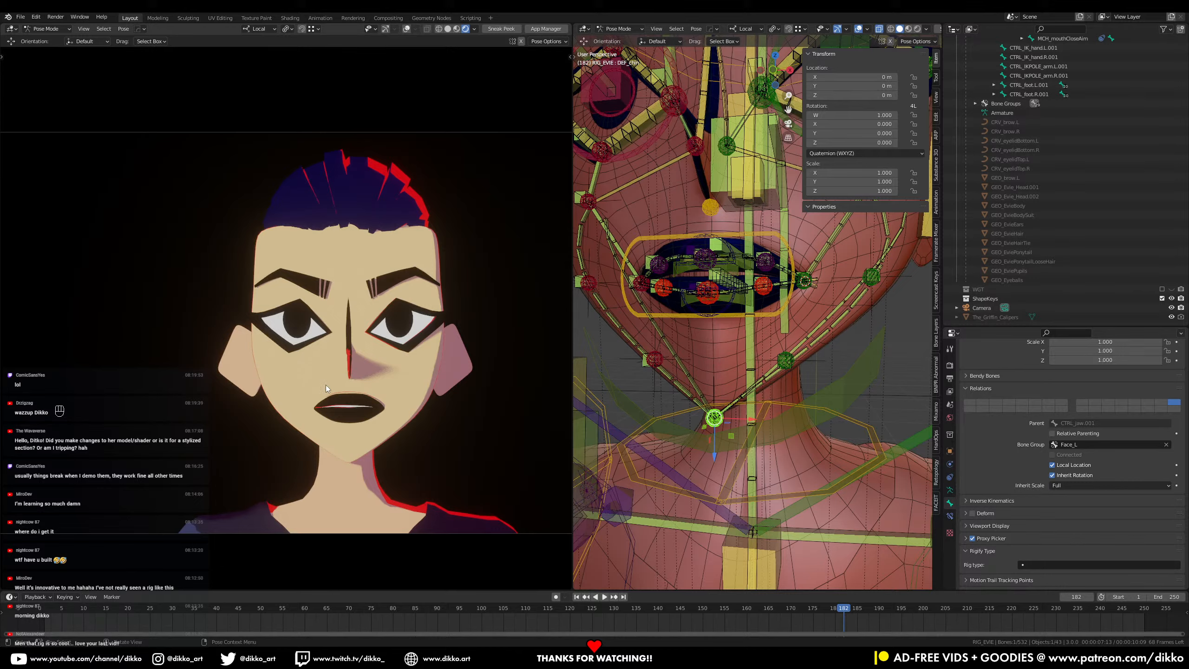
# Step: Save the file and select MCH_eyeTop.R.001 on the character's right upper eyelid
pyautogui.scroll(-4, 781, 277)
pyautogui.moveTo(781, 277); pyautogui.dragTo(715, 356, button='middle')
pyautogui.hotkey('ctrl', 's')
pyautogui.scroll(3, 683, 265)
pyautogui.moveTo(684, 265); pyautogui.dragTo(698, 240, button='middle')
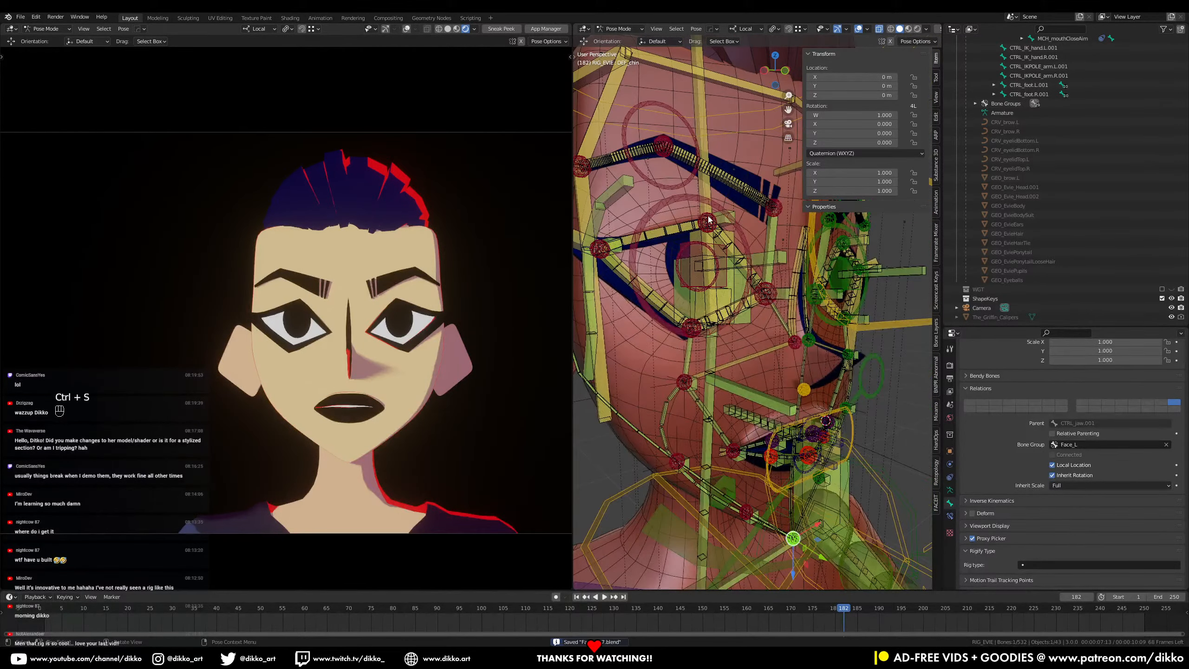
pyautogui.click(709, 193)
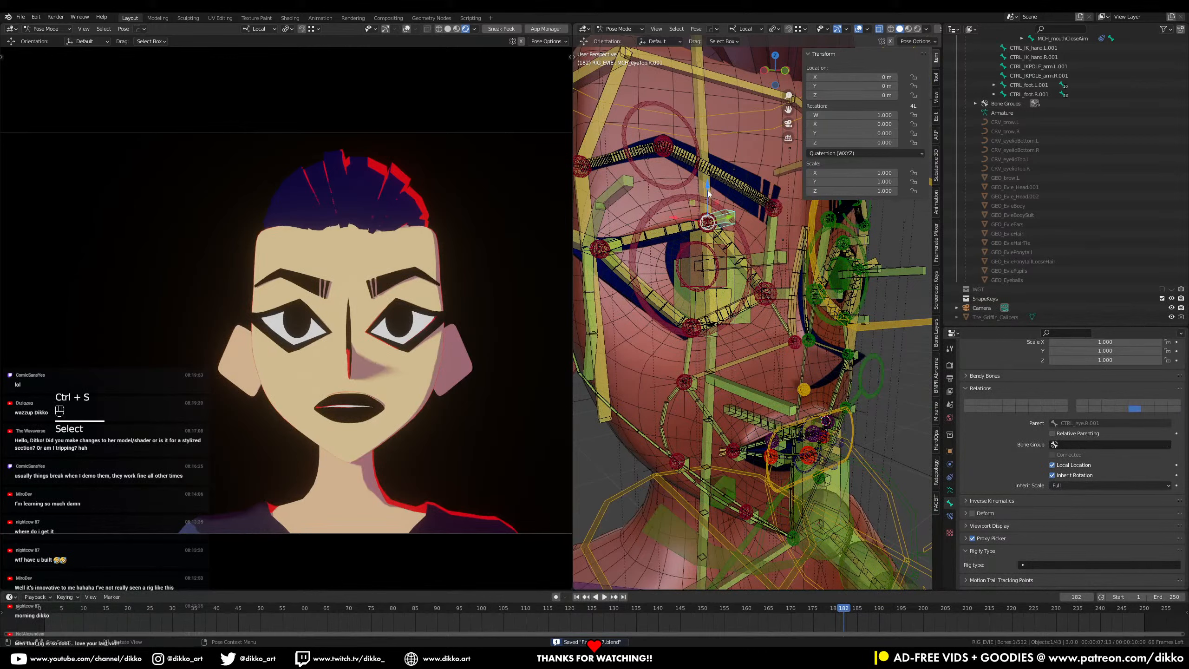
# Step: Try moving the character's right upper eyelid control upward and undo the move
pyautogui.click(705, 227)
pyautogui.press('g')
pyautogui.moveTo(707, 181)
pyautogui.mouseDown()
pyautogui.moveTo(707, 148)
pyautogui.moveTo(707, 227)
pyautogui.moveTo(708, 164)
pyautogui.mouseUp()
pyautogui.hotkey('ctrl', 'z')
# Step: Try raising CTRL_eyeBottom.R.001 about 0.0155 m along its local Z axis and undo the move
pyautogui.click(694, 335)
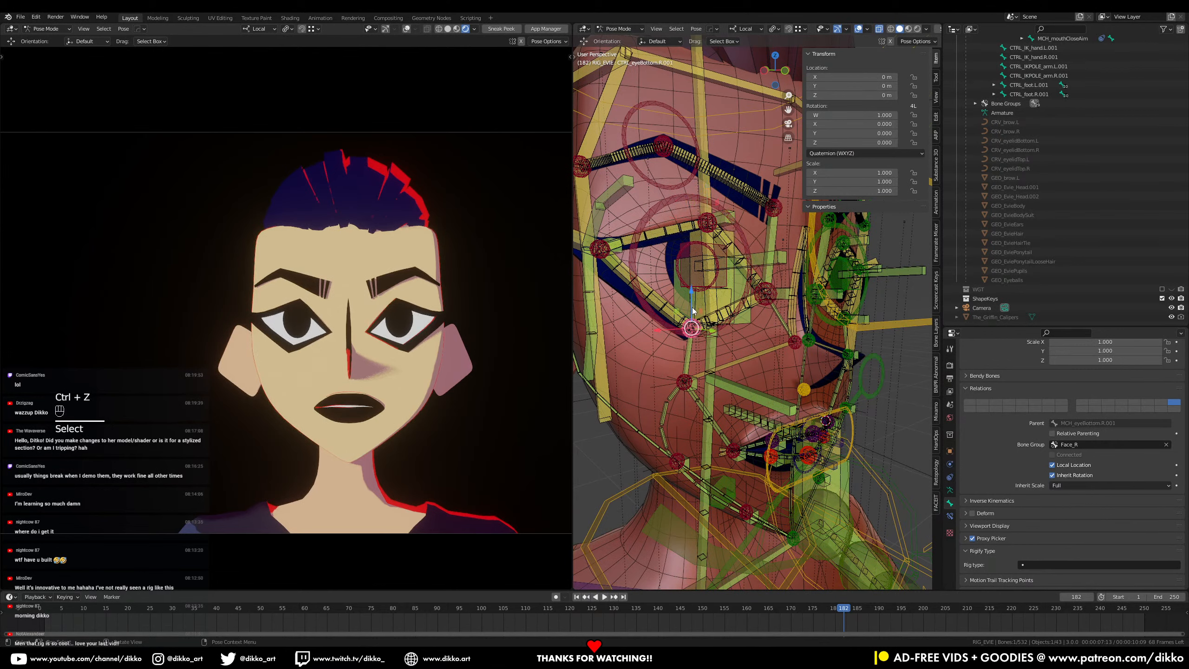
pyautogui.press('g')
pyautogui.press('z')
pyautogui.moveTo(693, 301); pyautogui.dragTo(693, 280)
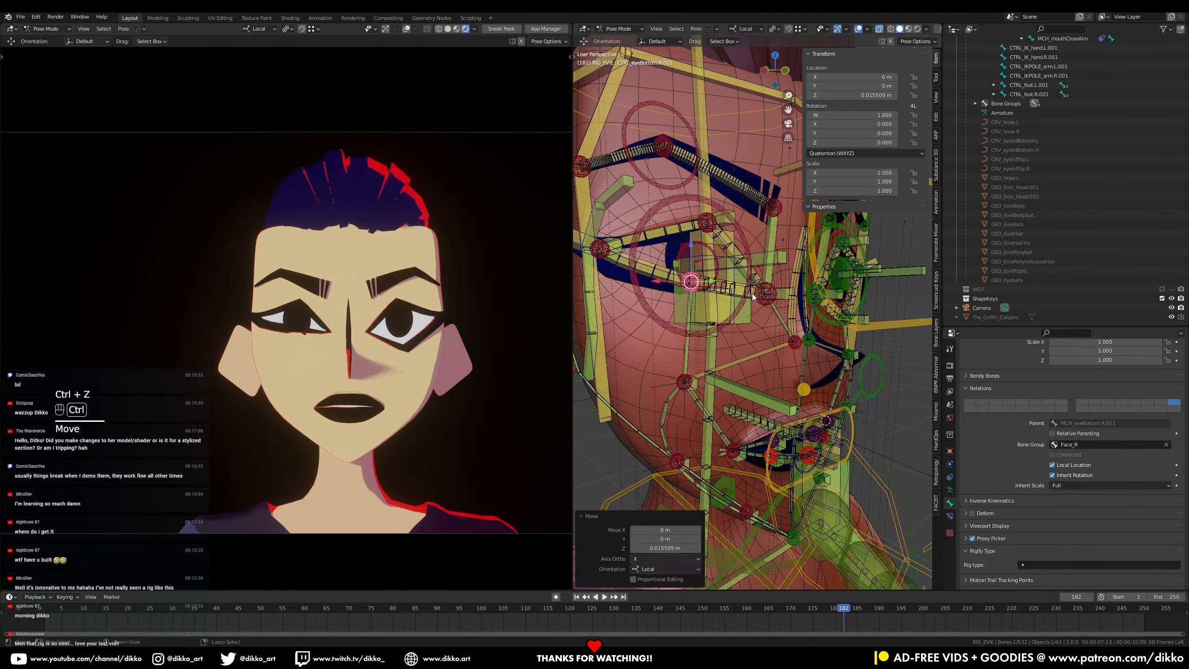
pyautogui.hotkey('ctrl', 'z')
# Step: Examine the facial control layout around the eyes, cheeks and mouth from the side and the front
pyautogui.moveTo(817, 335); pyautogui.dragTo(732, 295, button='middle')
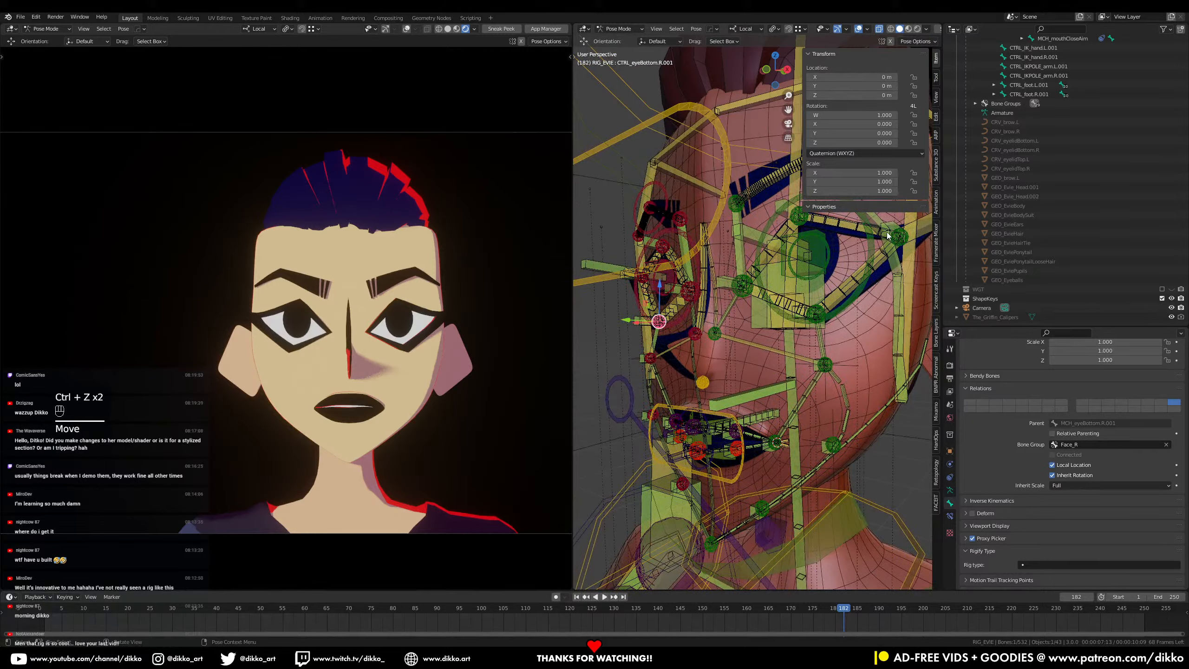
pyautogui.moveTo(887, 235); pyautogui.dragTo(933, 250, button='middle')
pyautogui.moveTo(747, 360); pyautogui.dragTo(753, 337, button='middle')
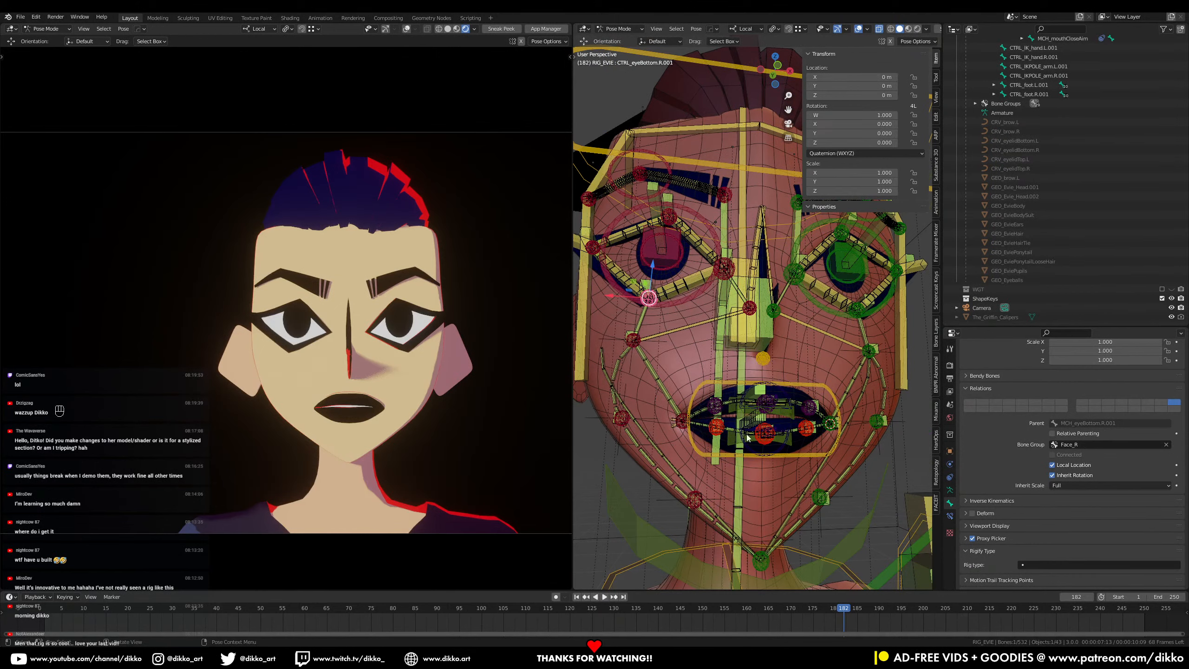
pyautogui.moveTo(774, 385); pyautogui.dragTo(767, 403, button='middle')
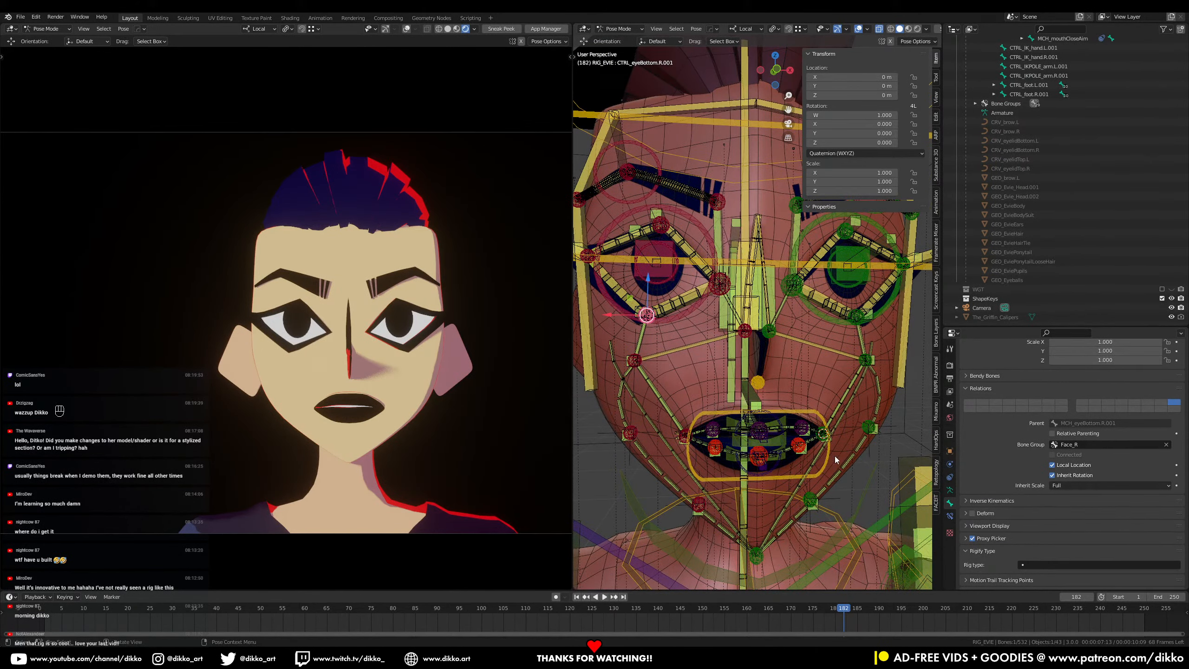
pyautogui.moveTo(834, 456); pyautogui.dragTo(787, 391, button='middle')
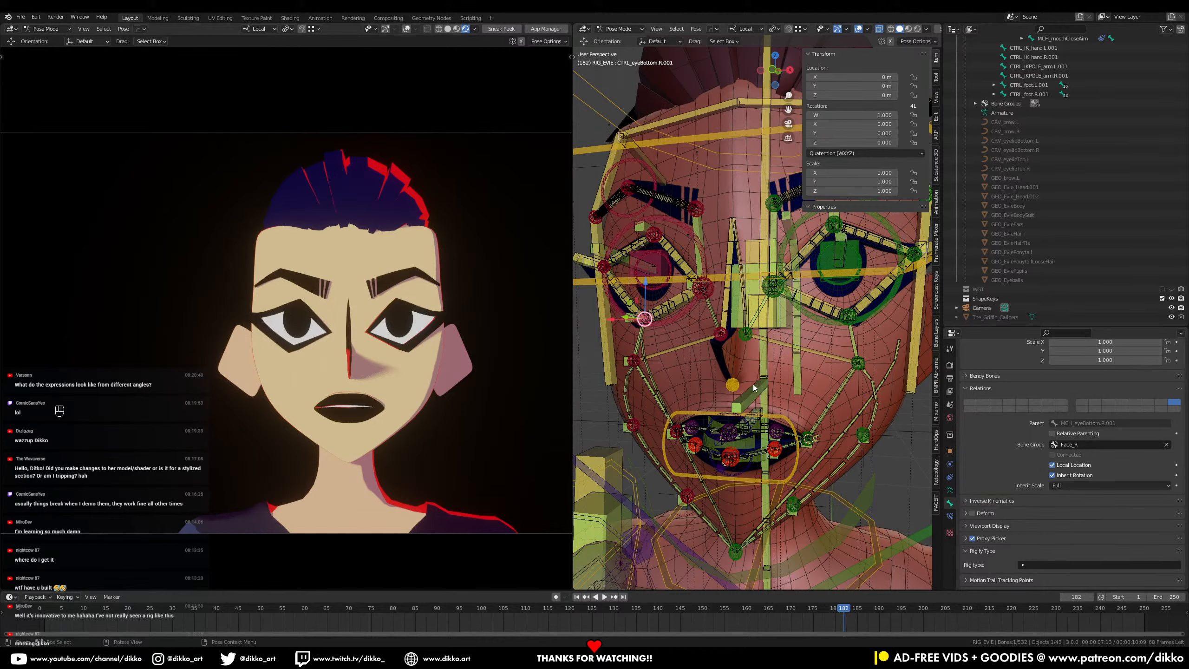
pyautogui.scroll(-2, 756, 308)
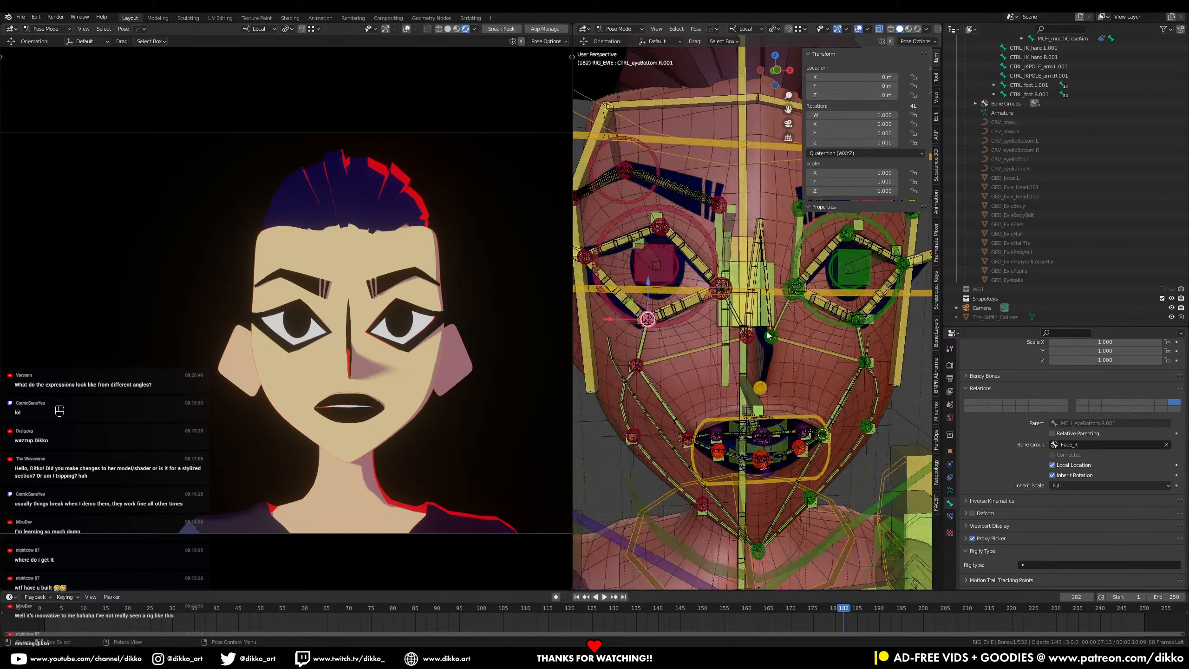
pyautogui.scroll(-3, 761, 367)
pyautogui.scroll(-3, 759, 368)
# Step: Trackball-rotate CTRL_head.001 to about X -15.4°, Y 35.9° and Z -4.6° to turn the head to a three-quarter view
pyautogui.moveTo(759, 368); pyautogui.dragTo(704, 424, button='middle')
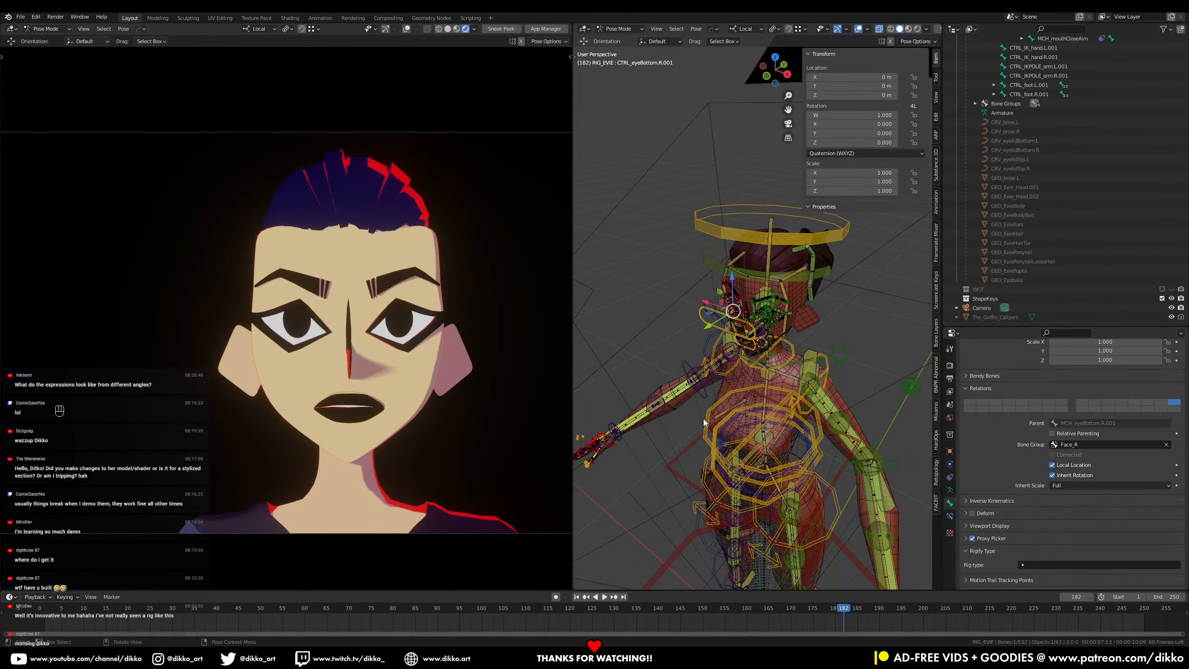
pyautogui.moveTo(692, 400); pyautogui.dragTo(758, 229, button='middle')
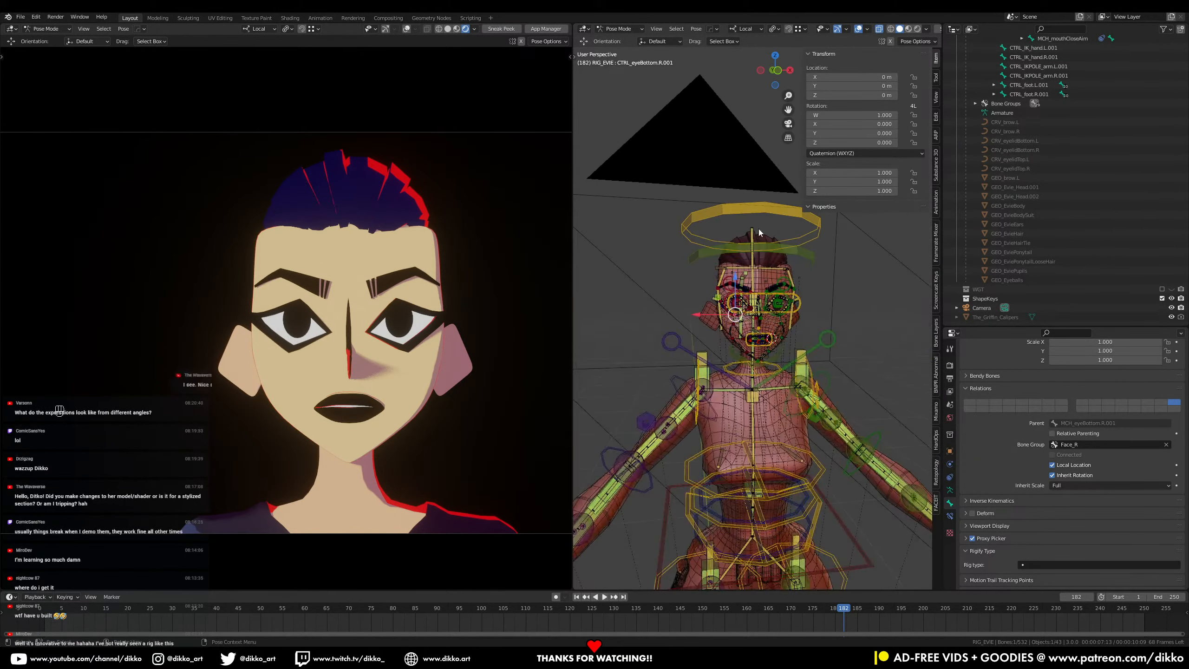
pyautogui.click(756, 244)
pyautogui.press('r')
pyautogui.press('r')
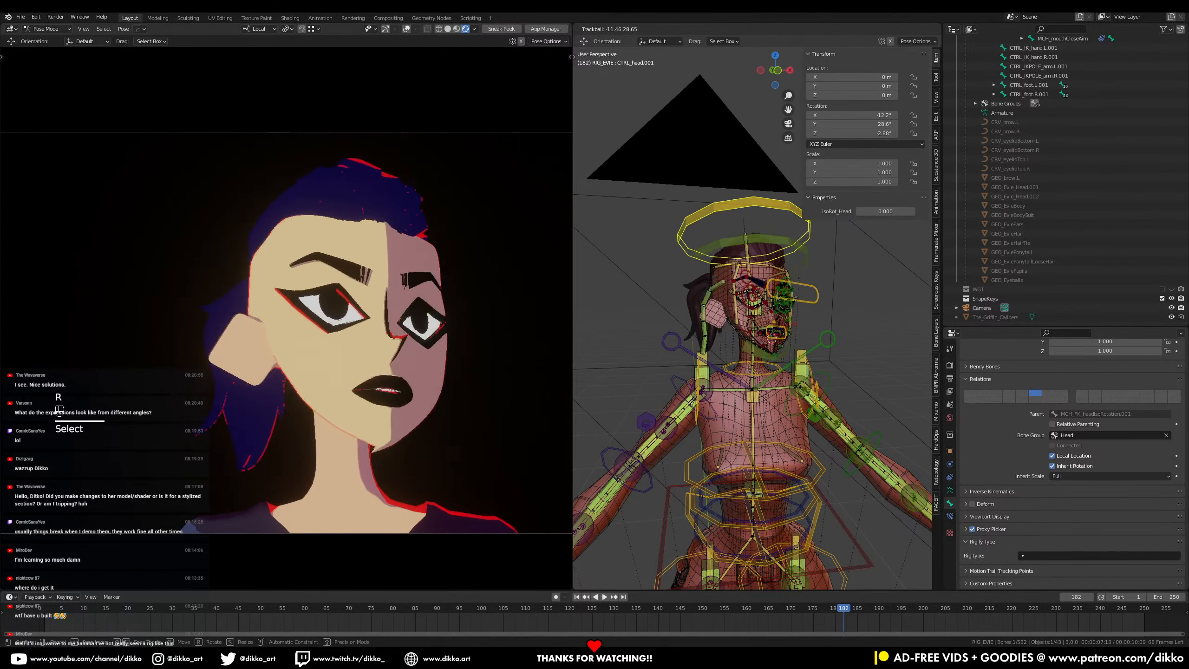
pyautogui.click(795, 388)
pyautogui.scroll(5, 795, 388)
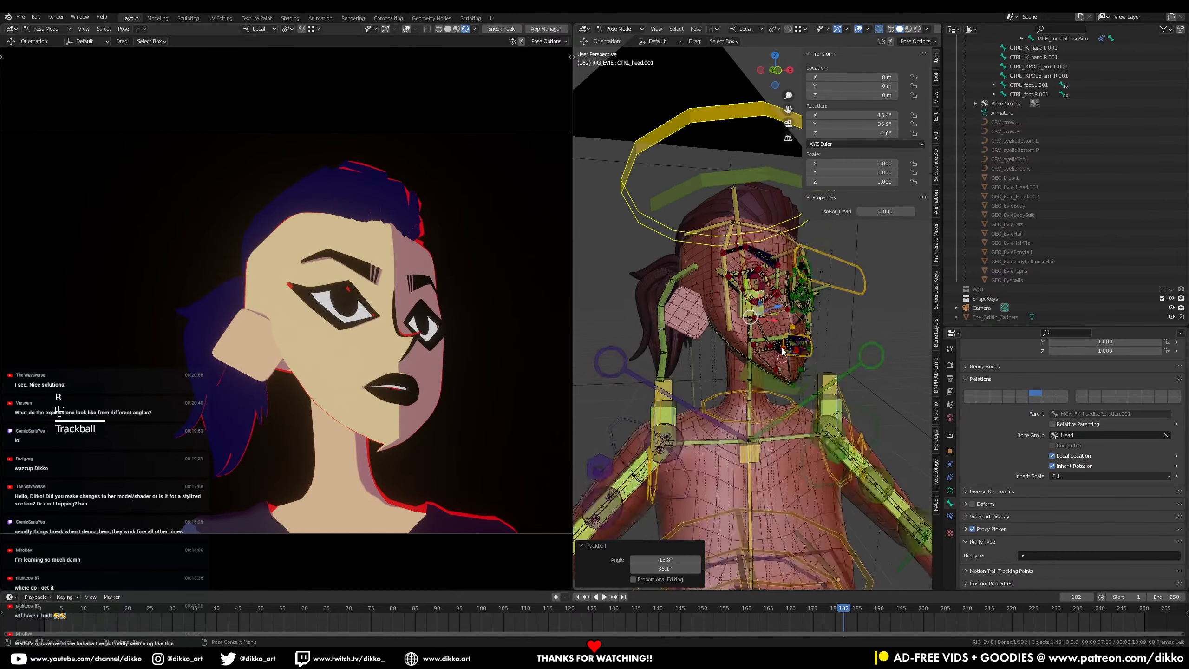
# Step: Save the file with the turned head pose
pyautogui.hotkey('ctrl', 's')
pyautogui.moveTo(794, 389); pyautogui.dragTo(763, 411, button='middle')
pyautogui.hotkey('ctrl', 's')
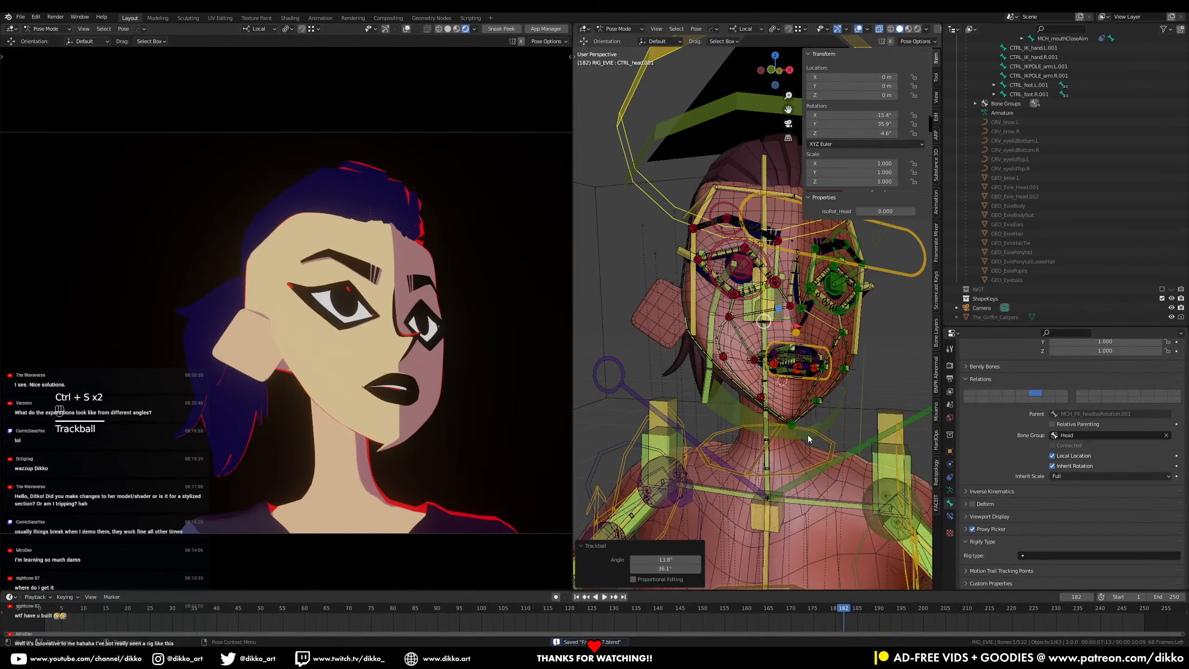
# Step: Leave Pose Mode and select the head mesh GEO_Evie_Head.002
pyautogui.scroll(4, 811, 438)
pyautogui.keyDown('shift'); pyautogui.moveTo(816, 443); pyautogui.dragTo(762, 383, button='middle'); pyautogui.keyUp('shift')
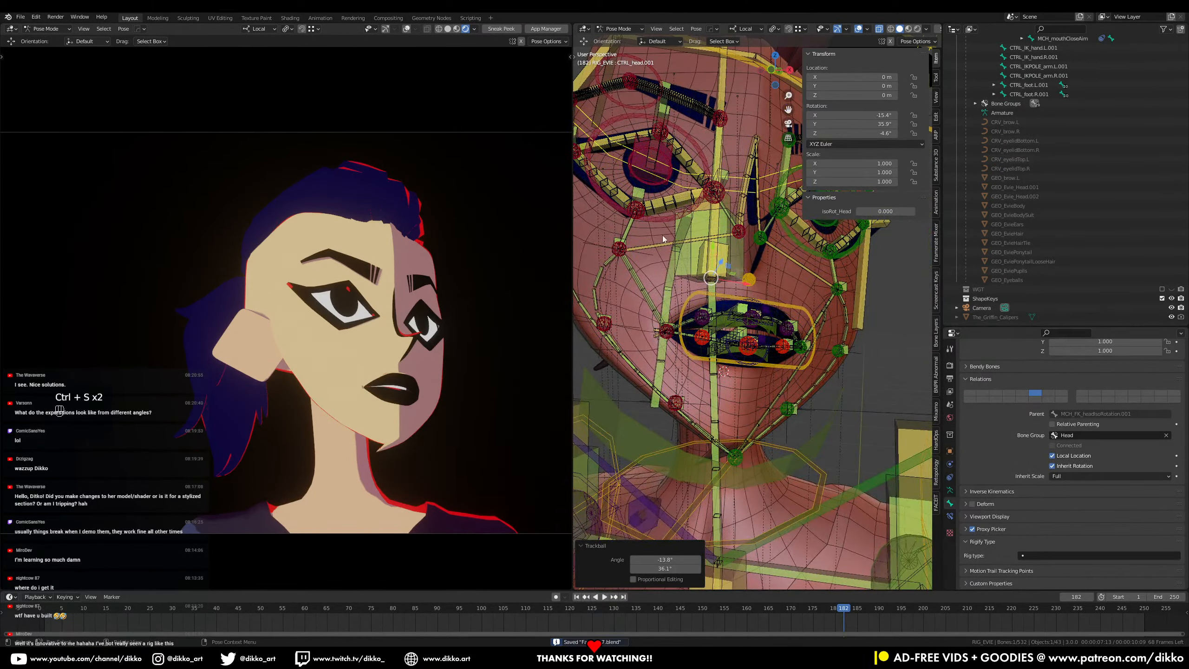
pyautogui.hotkey('ctrl', 'Tab')
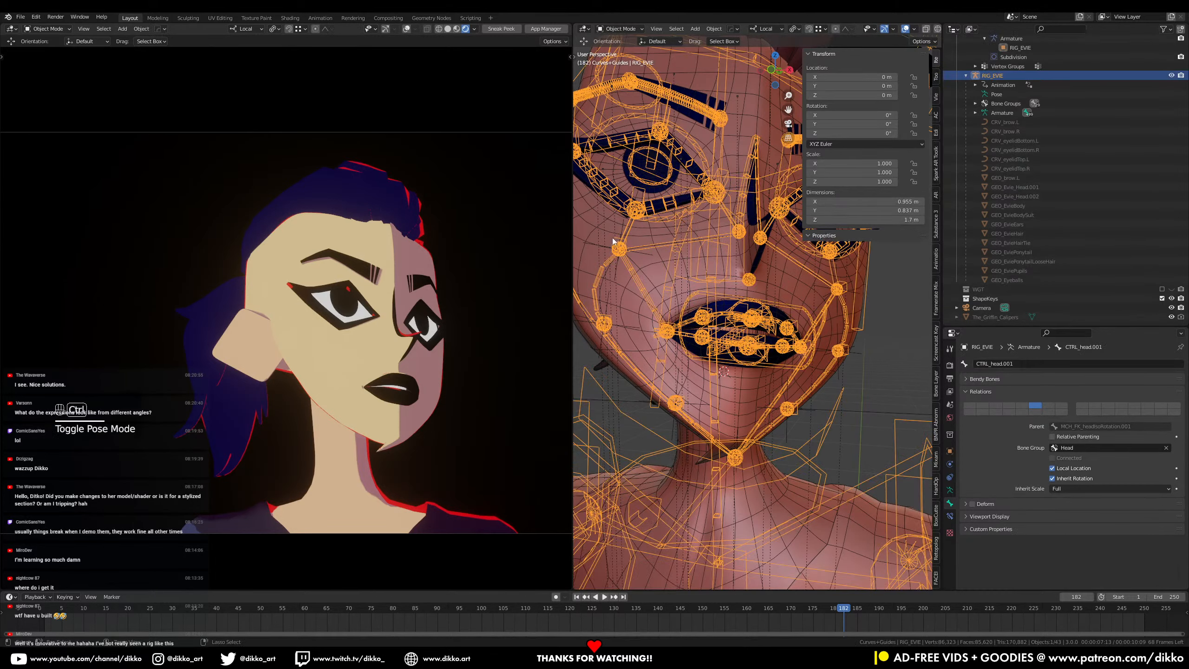
pyautogui.click(601, 230)
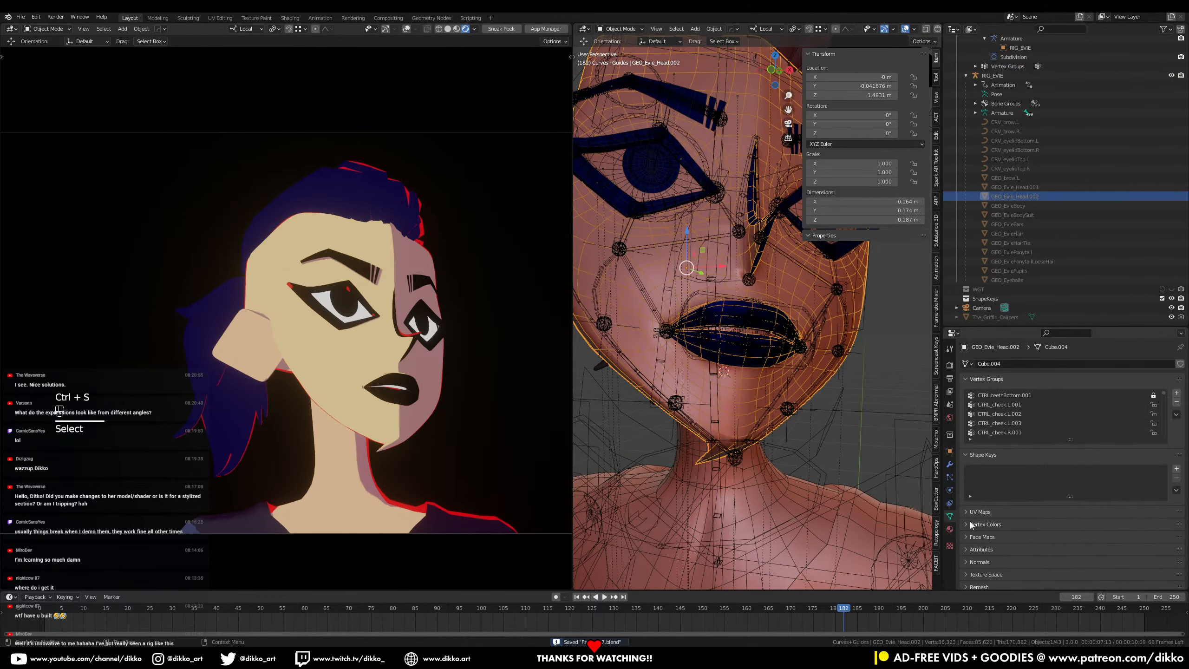
# Step: Enlarge the head mesh's vertex group list and browse to the DEF_eyeBottom groups
pyautogui.moveTo(1070, 440); pyautogui.dragTo(1071, 543)
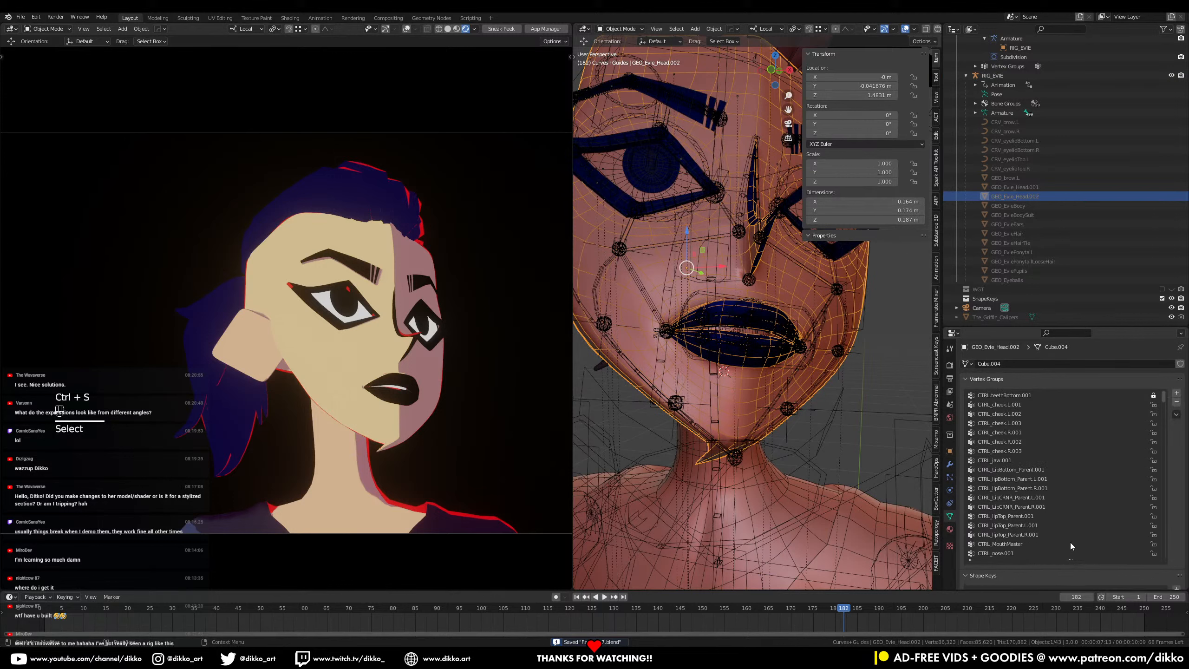
pyautogui.scroll(-10, 1088, 483)
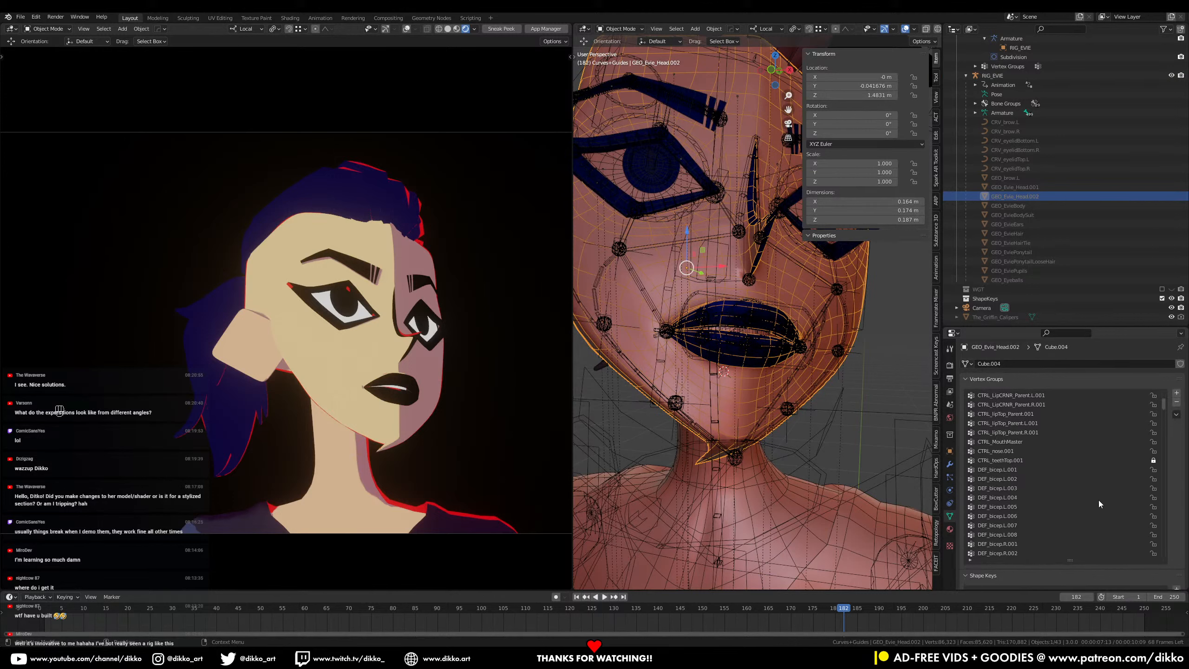
pyautogui.scroll(-10, 1166, 430)
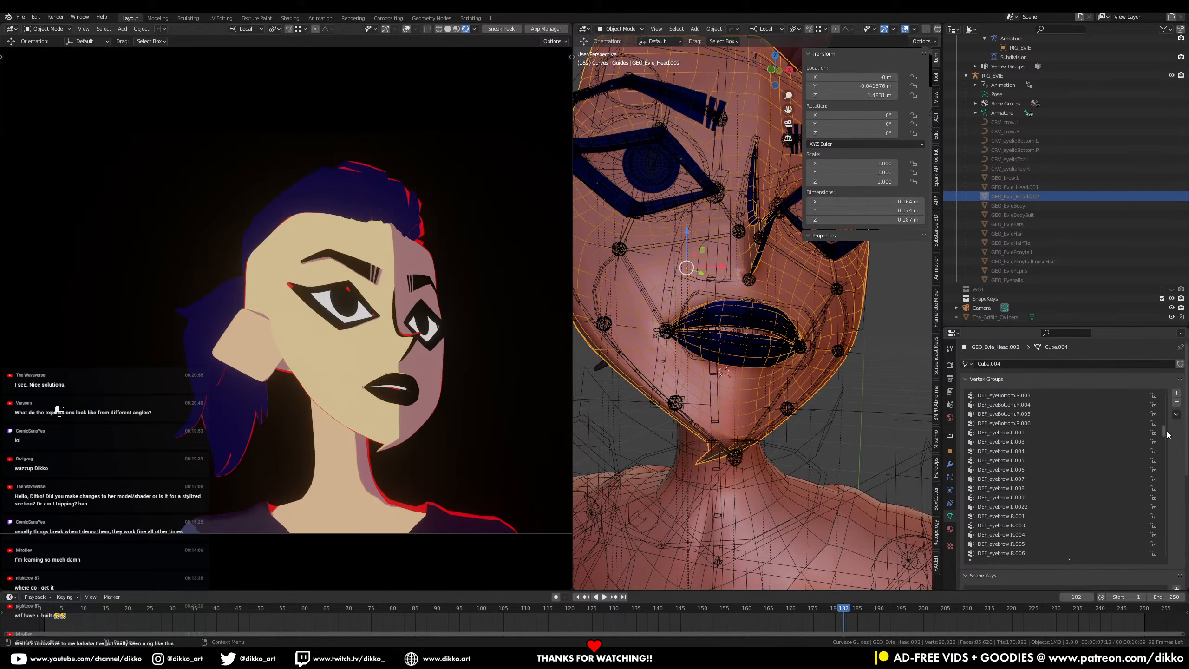
pyautogui.scroll(1, 1170, 429)
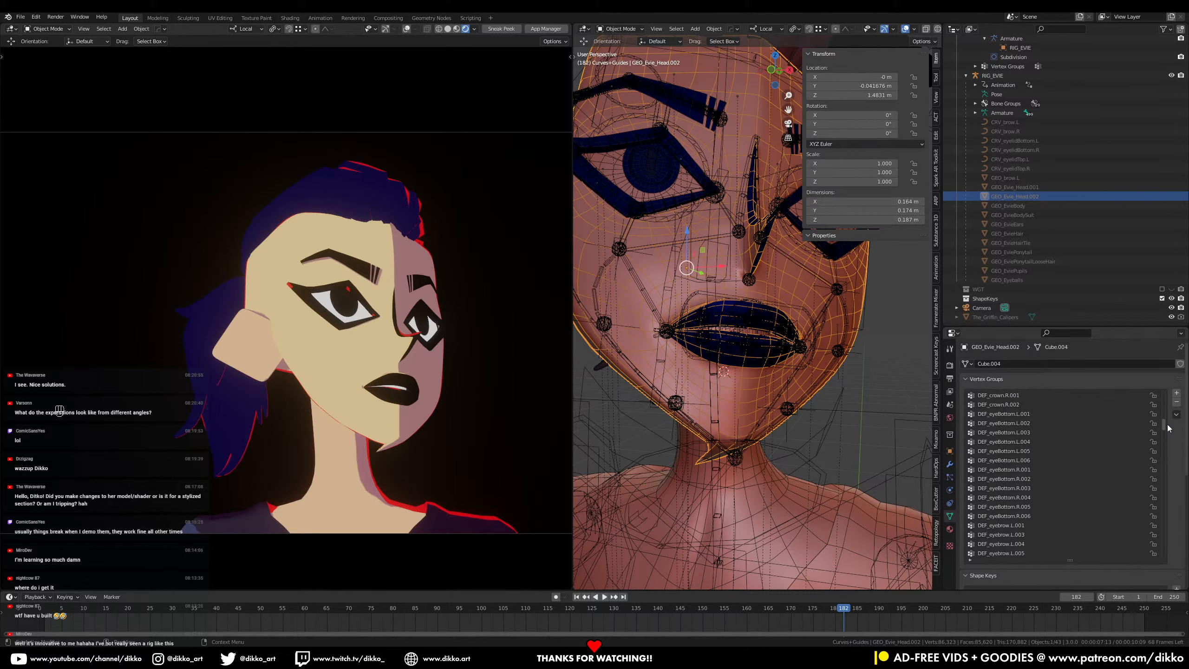
# Step: Lock all the DEF_eyeInnerCornerBottom vertex groups for both the L and R sides
pyautogui.moveTo(1154, 515); pyautogui.dragTo(1167, 448)
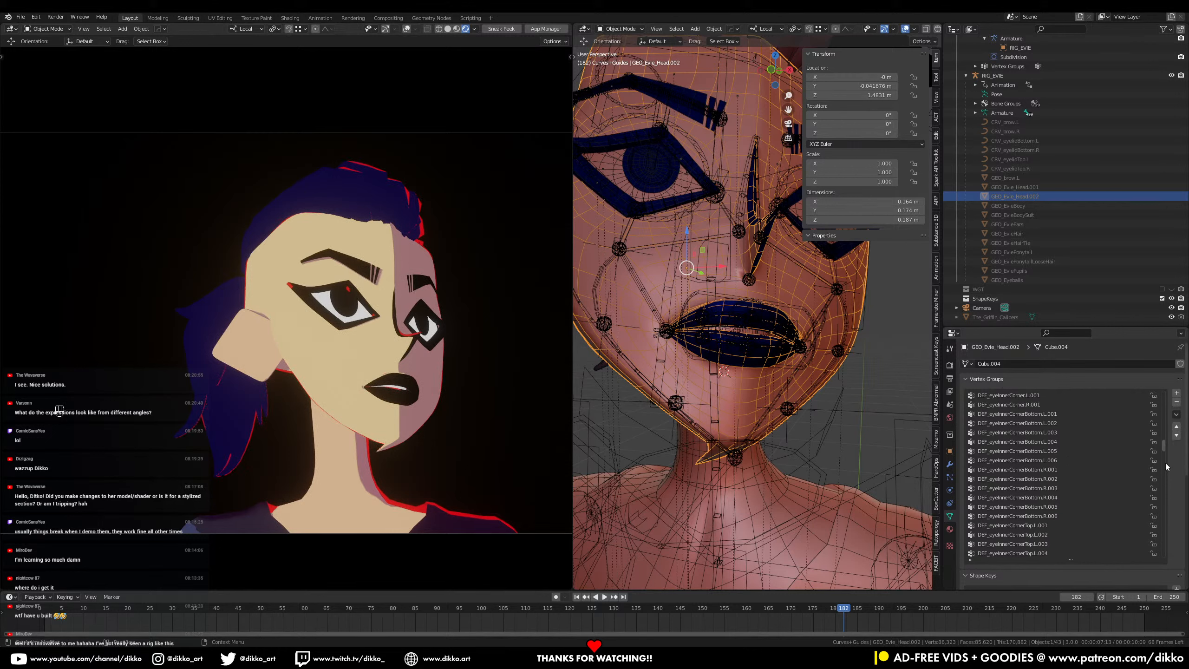
pyautogui.moveTo(1154, 517); pyautogui.dragTo(1153, 414)
pyautogui.scroll(4, 1154, 414)
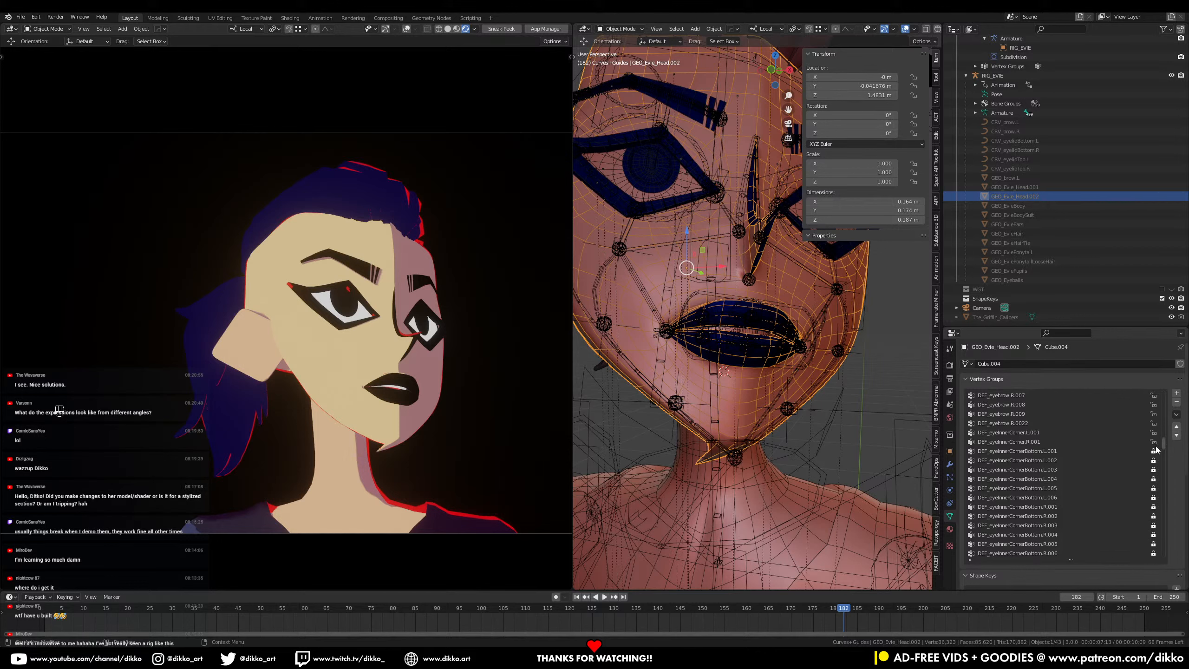
# Step: Lock the DEF_eyeInnerCornerTop vertex groups on both sides, plus DEF_eyeOuterCorner.L.001 and DEF_eyeOuterCorner.R.001
pyautogui.scroll(-14, 1153, 437)
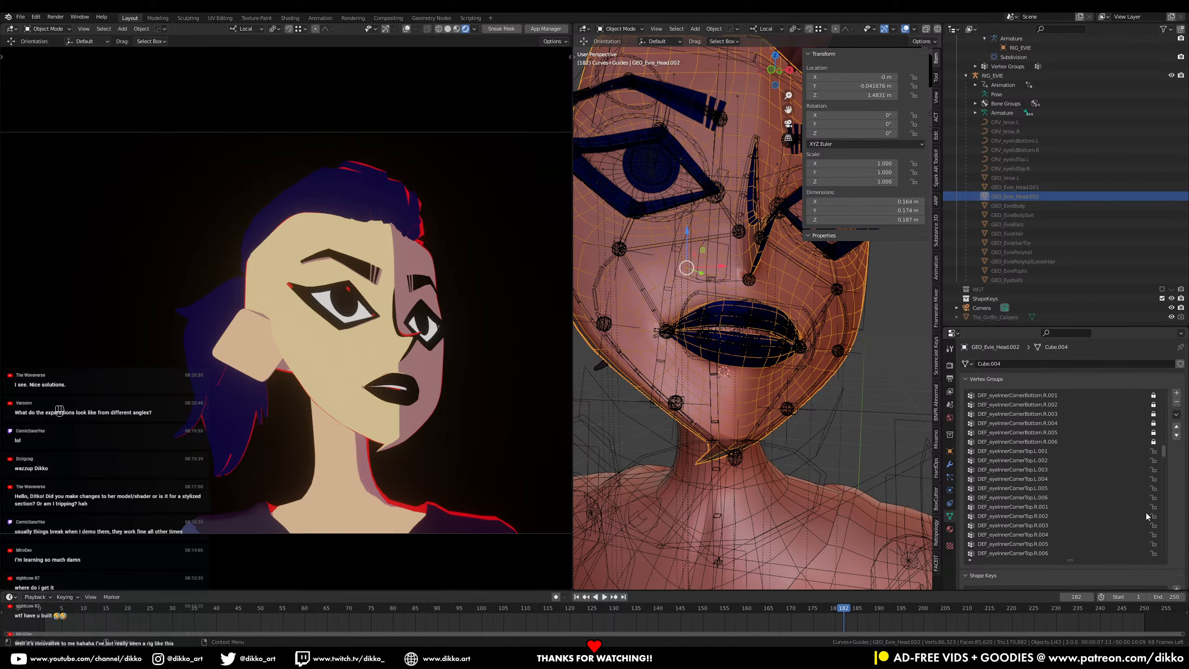
pyautogui.moveTo(1156, 439); pyautogui.dragTo(1154, 525)
pyautogui.scroll(-3, 1158, 541)
pyautogui.scroll(-4, 1151, 543)
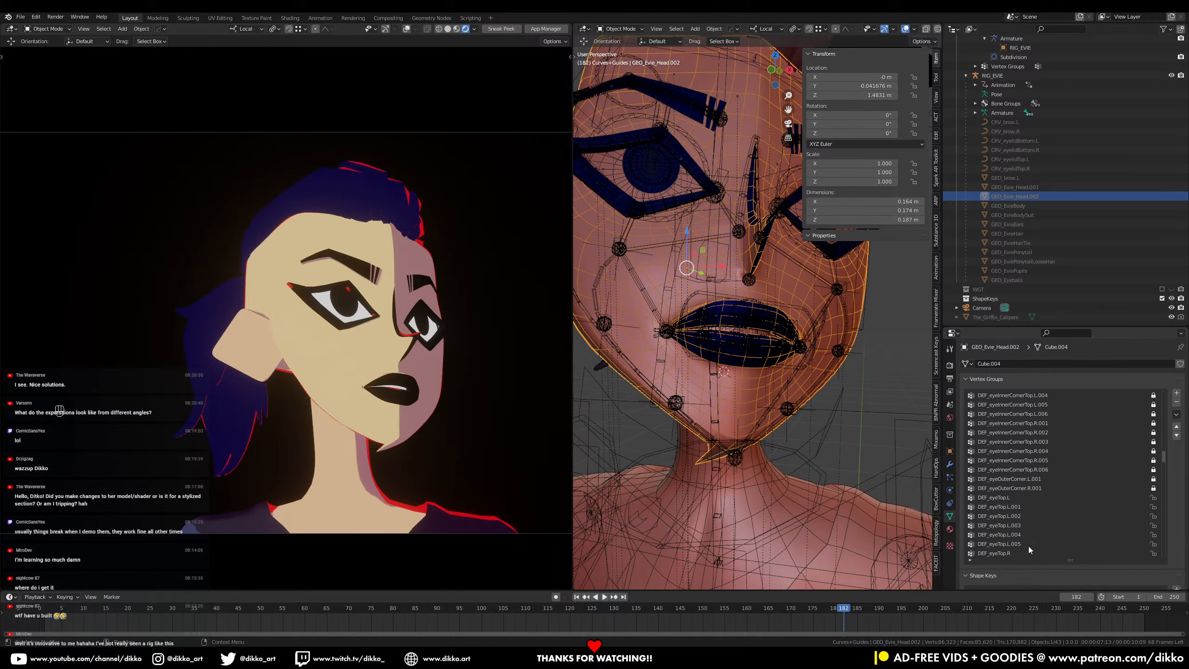
# Step: Lock all the DEF_eyeTop vertex groups for both the L and R sides
pyautogui.scroll(-1, 1024, 539)
pyautogui.scroll(-5, 1044, 553)
pyautogui.moveTo(1154, 442); pyautogui.dragTo(1154, 535)
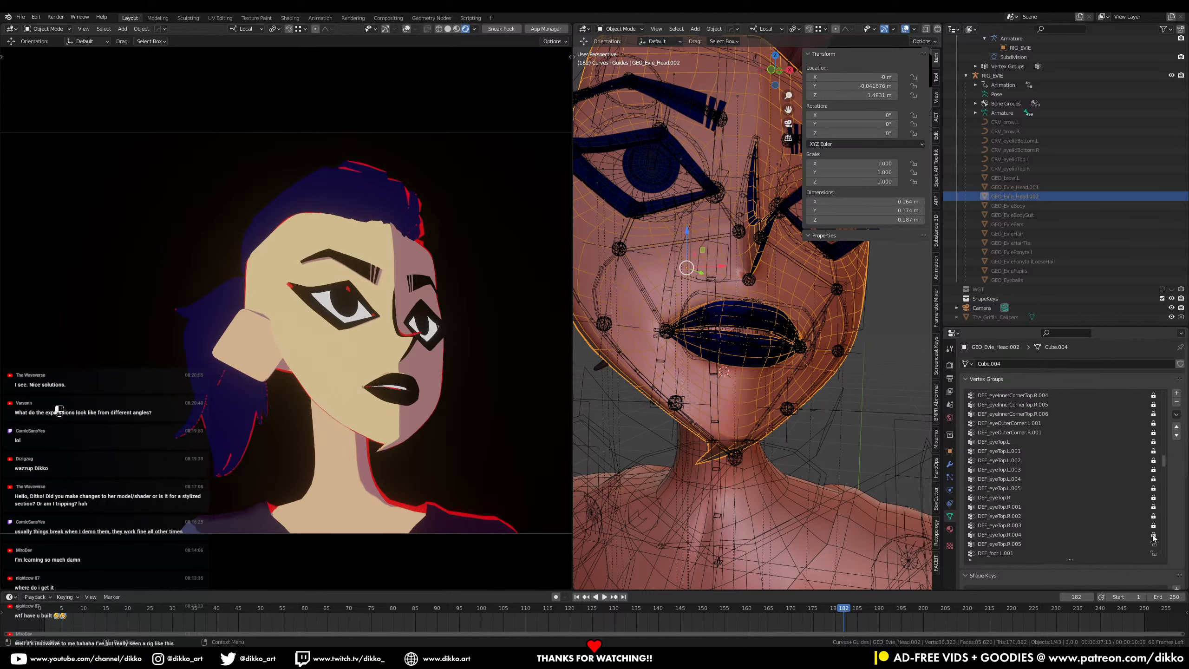
pyautogui.scroll(-3, 1011, 515)
pyautogui.click(1153, 516)
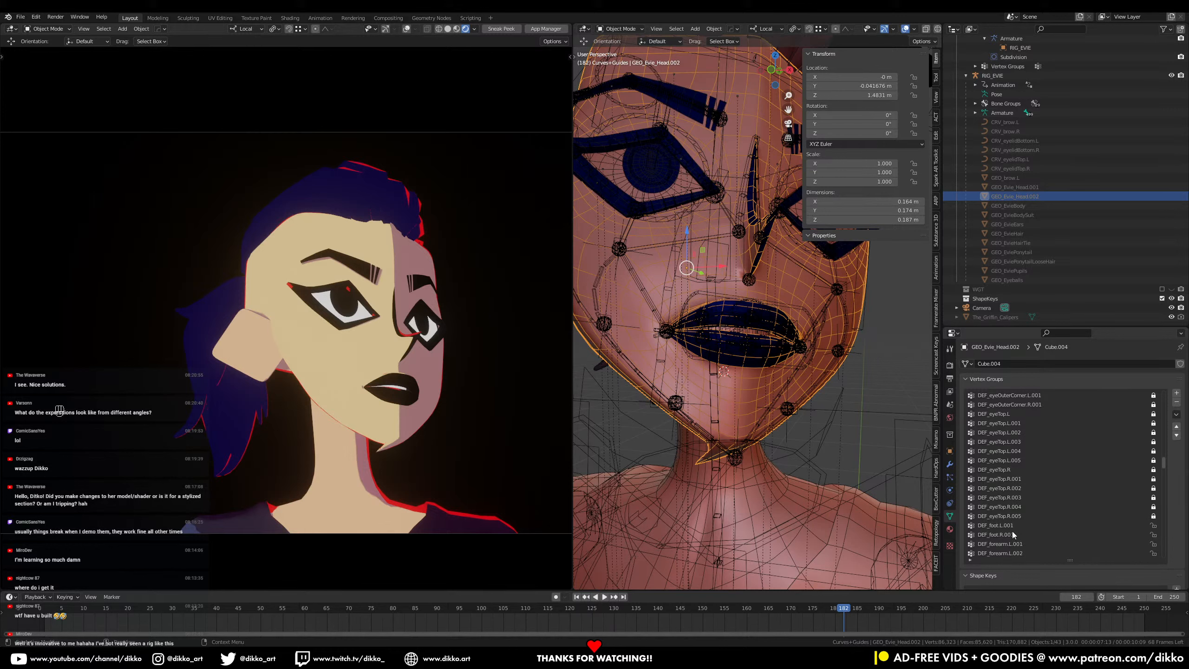
# Step: Lock the L.001 and R.001 bottom eyelid stretch vertex groups near the end of the list, and save the file
pyautogui.moveTo(1165, 467); pyautogui.dragTo(1180, 556)
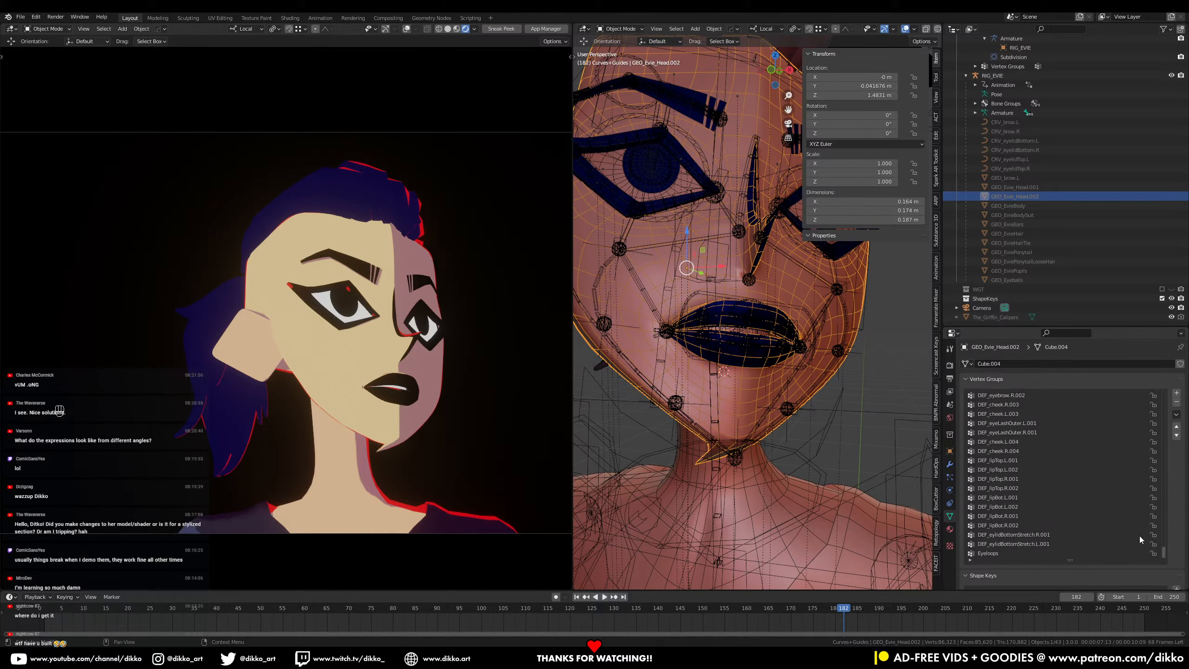
pyautogui.hotkey('ctrl', 's')
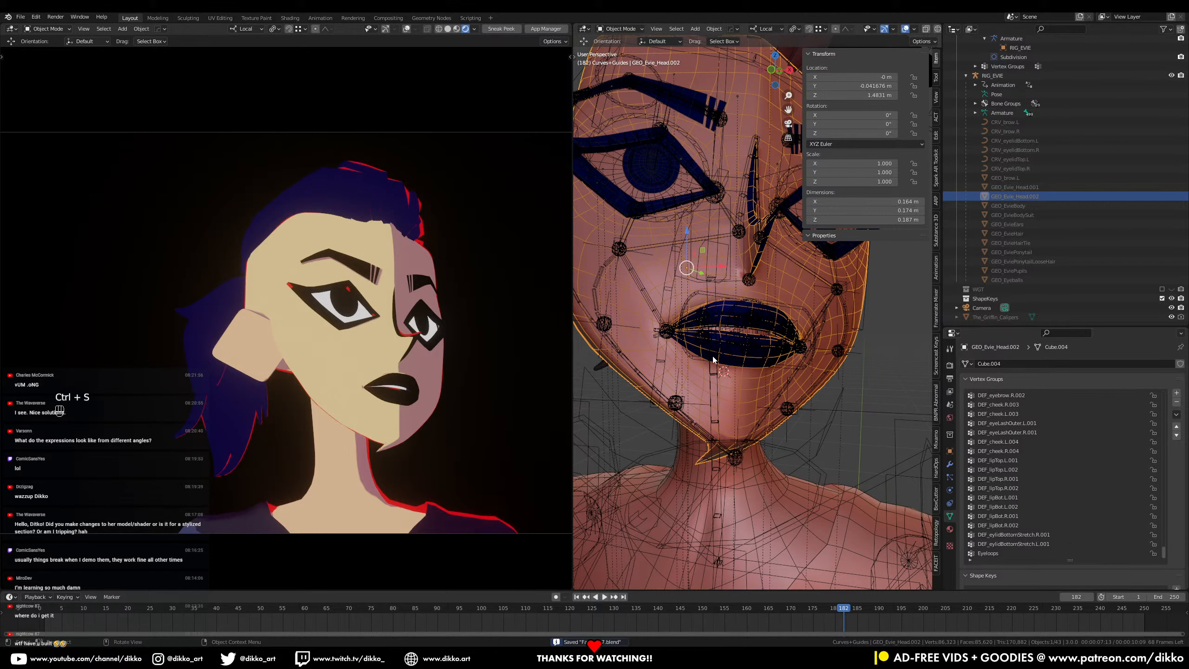
pyautogui.click(1154, 544)
pyautogui.hotkey('ctrl', 's')
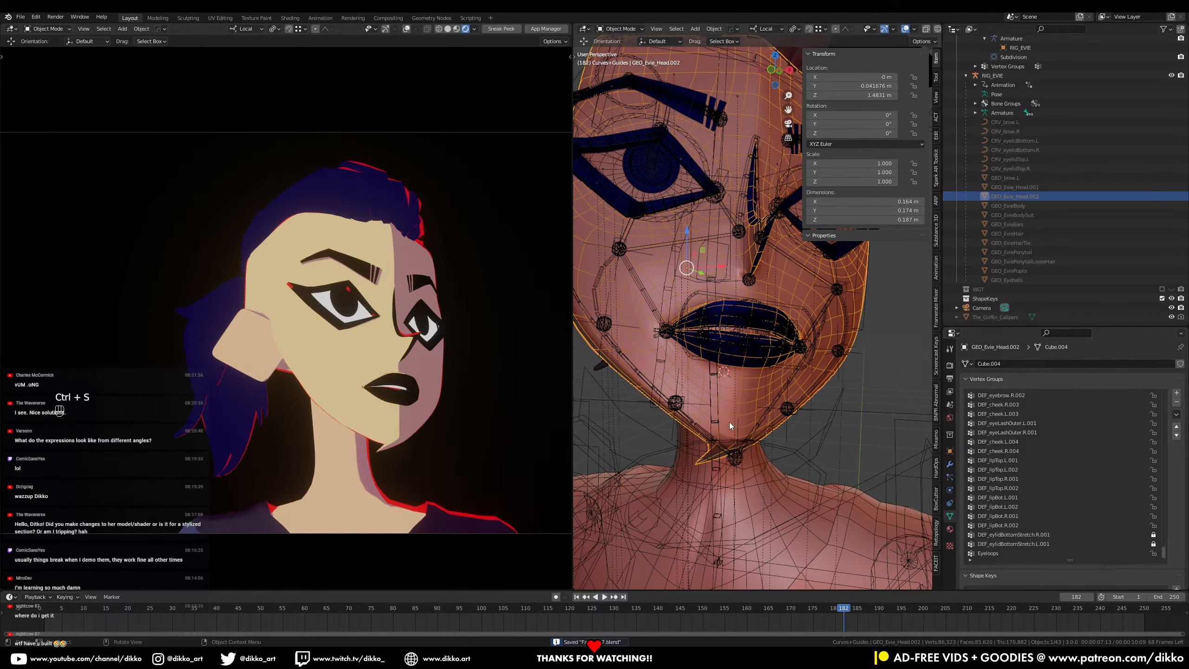
# Step: Try parenting the head mesh to the RIG_EVIE armature with automatic weights
pyautogui.keyDown('shift'); pyautogui.click(649, 392); pyautogui.keyUp('shift')
pyautogui.click(641, 388)
pyautogui.keyDown('ctrl'); pyautogui.click(645, 377); pyautogui.keyUp('ctrl')
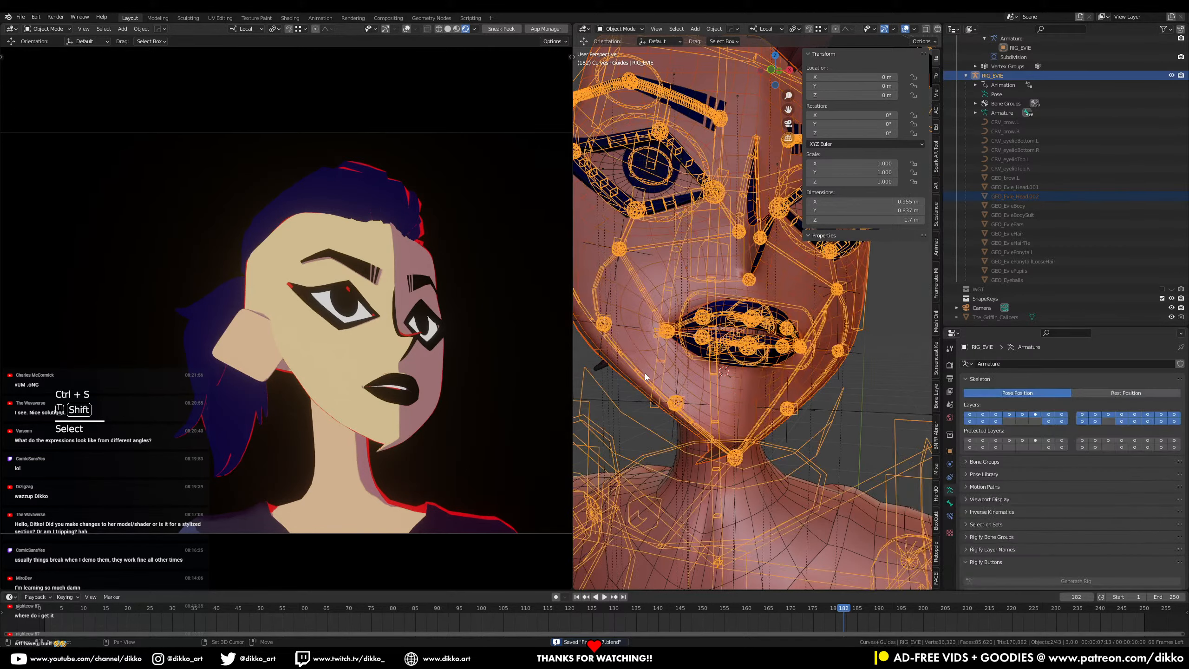
pyautogui.hotkey('ctrl', 'p')
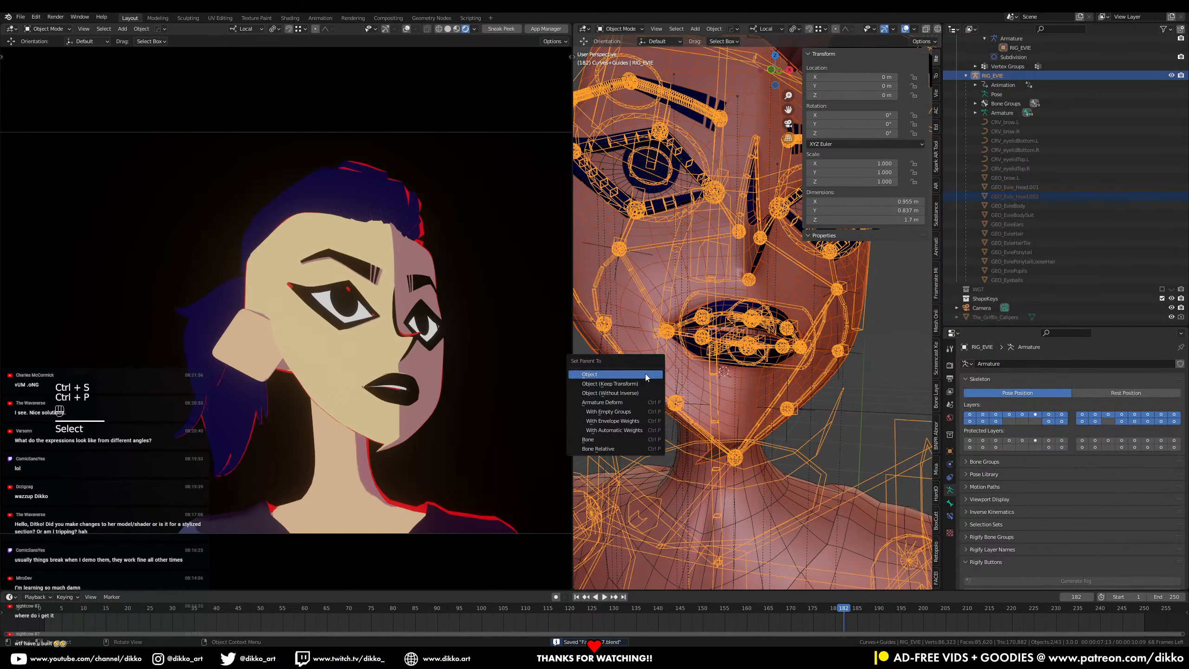
pyautogui.click(638, 430)
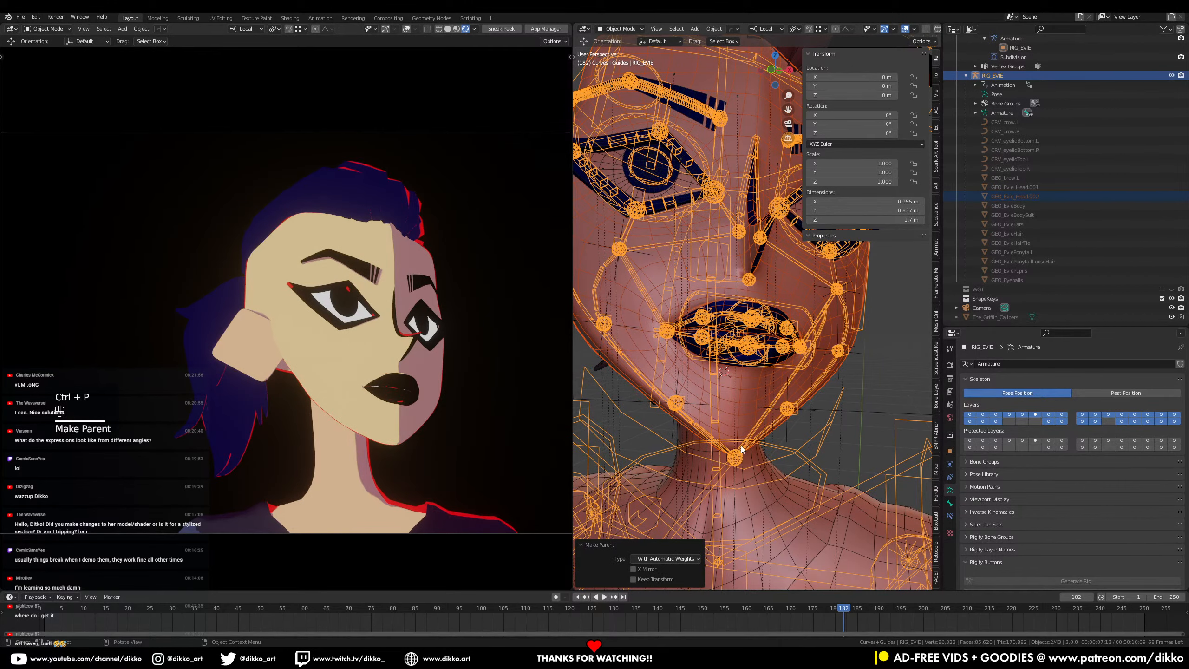
# Step: Select only RIG_EVIE, enter Pose Mode and clear the rotation of CTRL_head.001
pyautogui.moveTo(741, 446); pyautogui.dragTo(765, 389, button='middle')
pyautogui.scroll(-3, 847, 391)
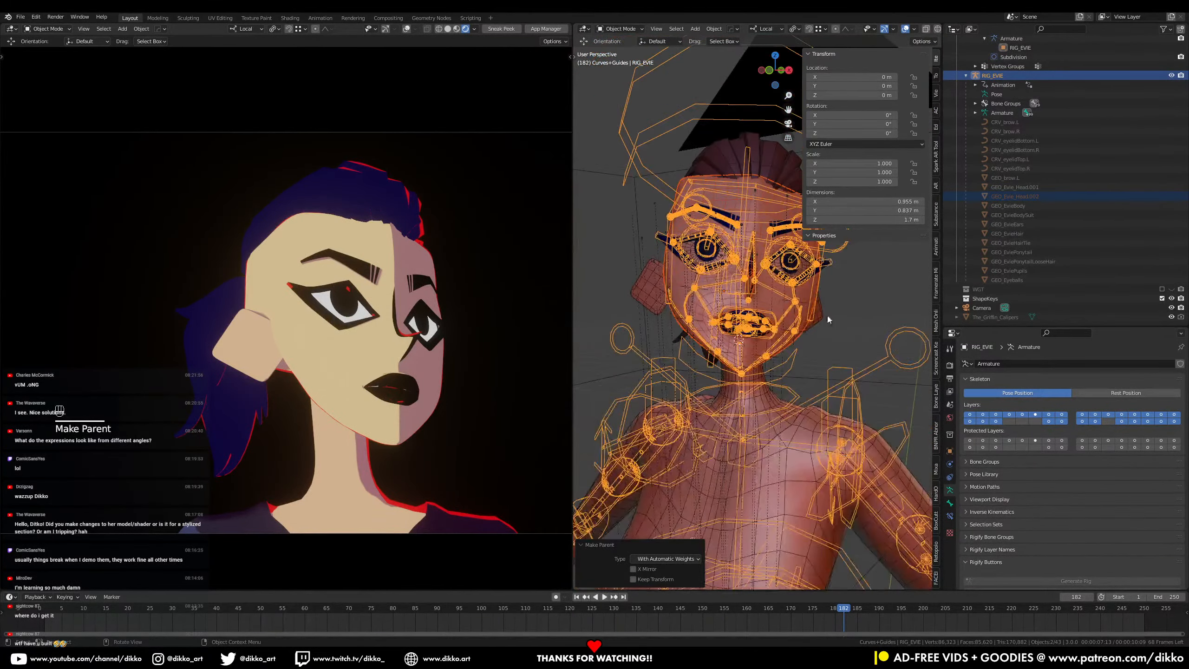
pyautogui.keyDown('shift'); pyautogui.moveTo(827, 314); pyautogui.dragTo(799, 421, button='middle'); pyautogui.keyUp('shift')
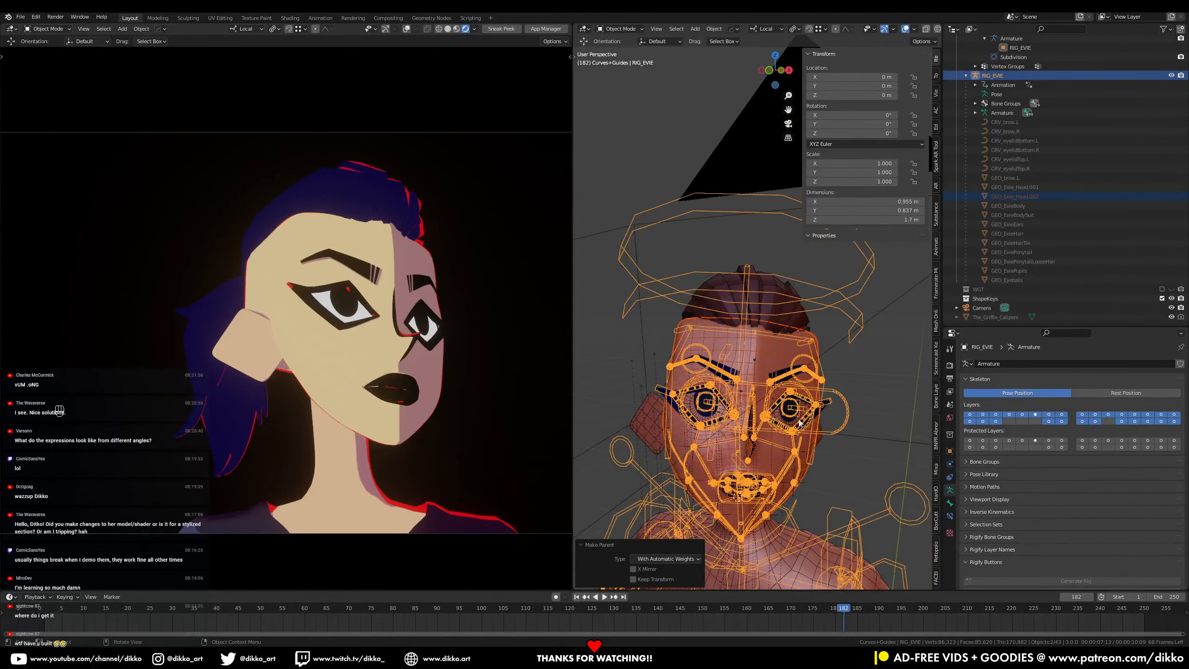
pyautogui.click(770, 209)
pyautogui.click(693, 208)
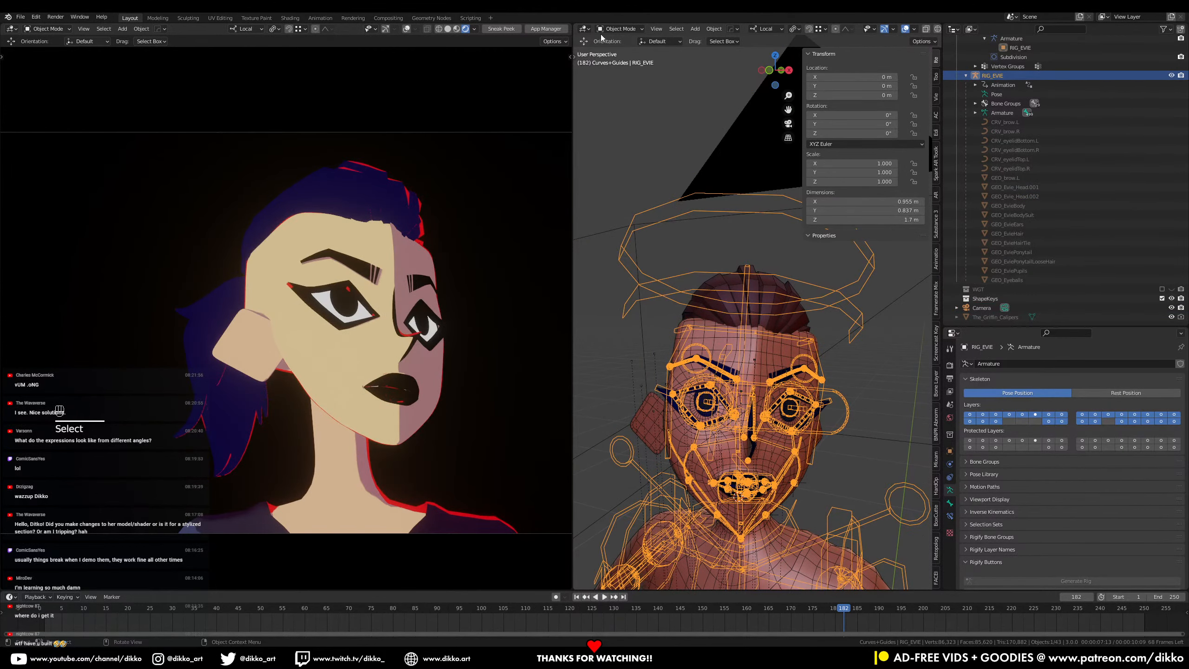
pyautogui.hotkey('ctrl', 'Tab')
pyautogui.click(726, 224)
pyautogui.hotkey('alt', 'r')
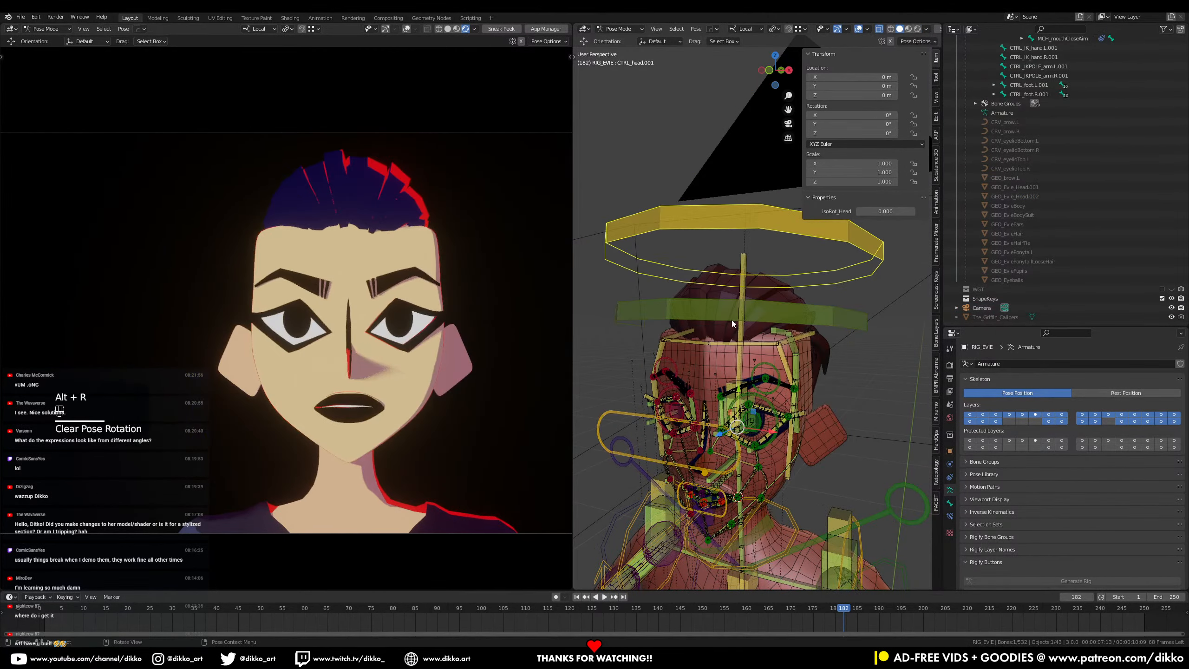
# Step: Test the mouth from the front by rotating CTRL_jaw.001 about -24.1° on local X and setting MouthClose to 0
pyautogui.press('KP_1')
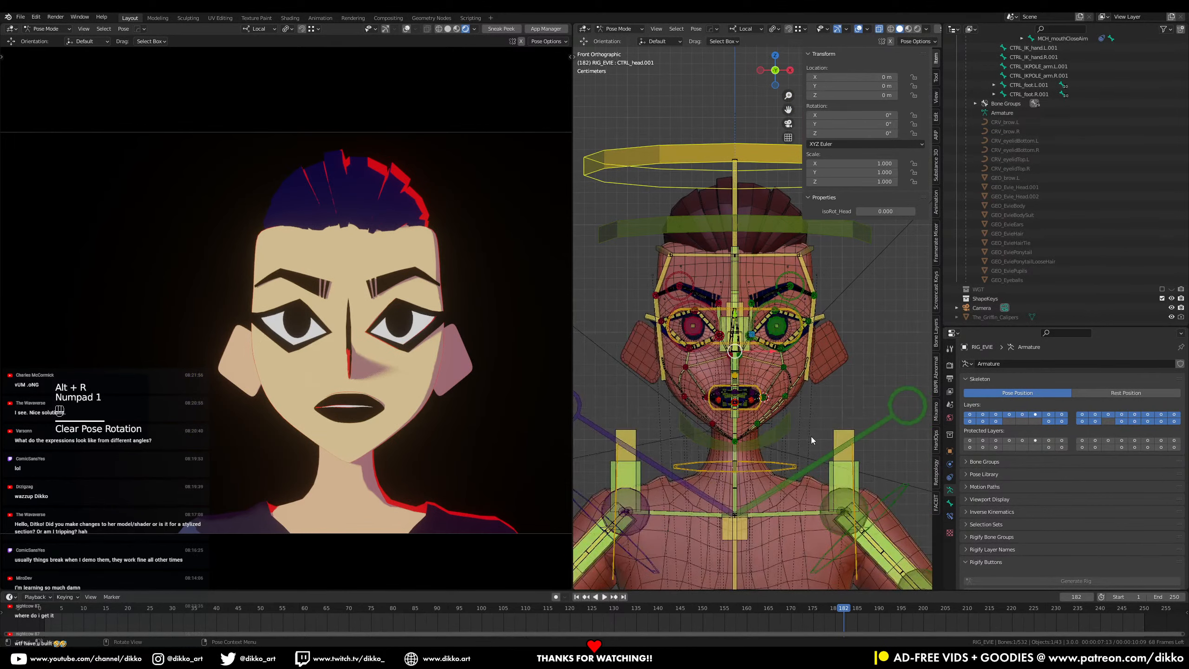
pyautogui.scroll(5, 808, 394)
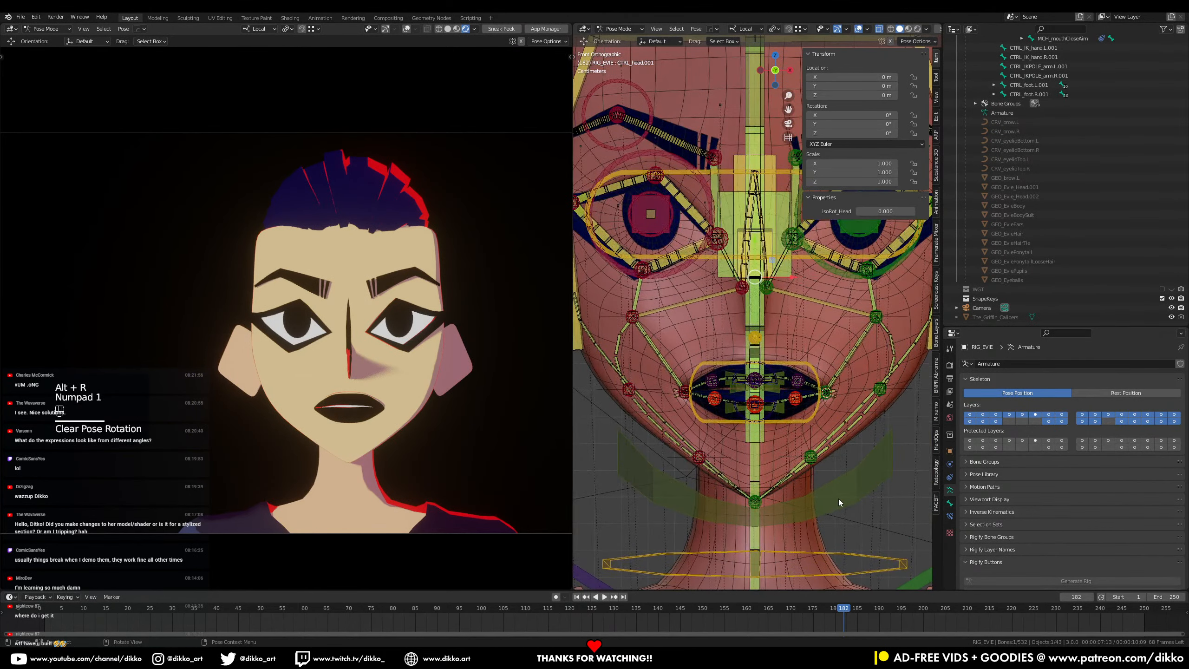
pyautogui.click(839, 503)
pyautogui.press('r')
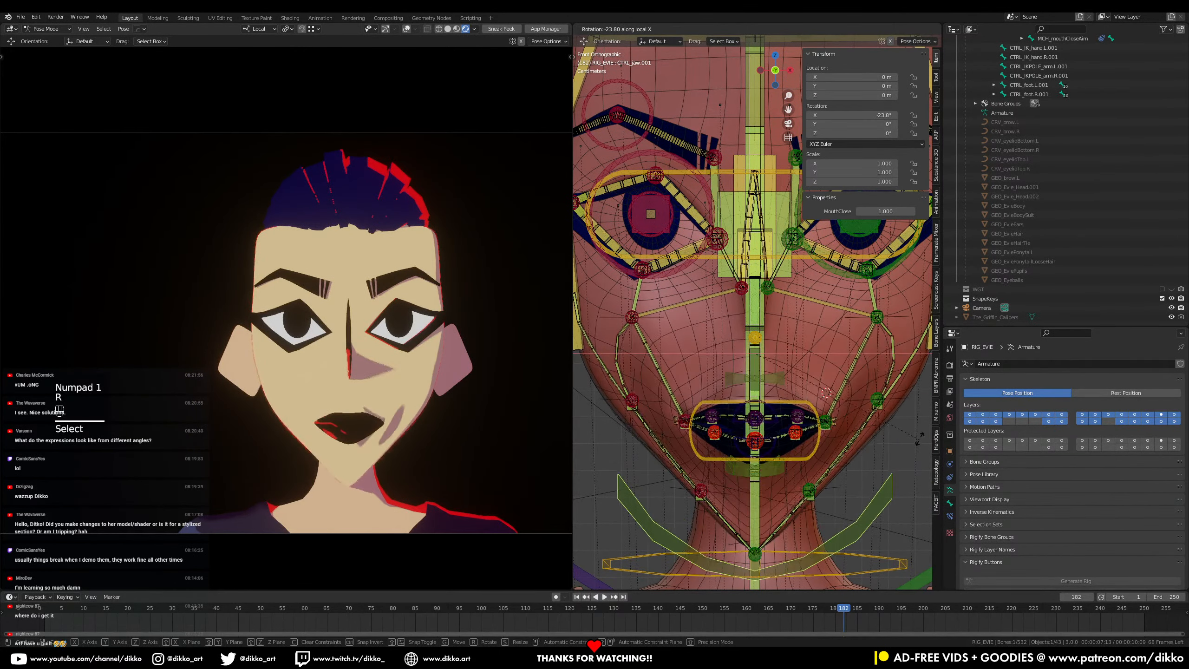
pyautogui.click(918, 439)
pyautogui.moveTo(898, 211); pyautogui.dragTo(858, 211)
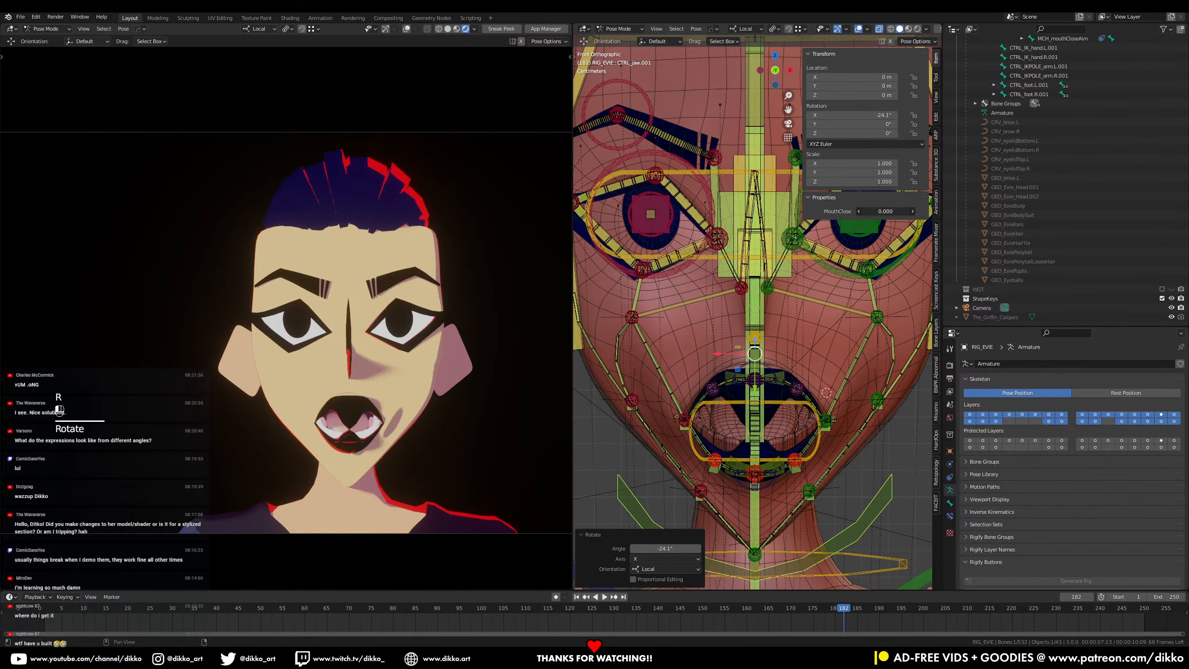
pyautogui.moveTo(823, 421); pyautogui.dragTo(802, 386, button='middle')
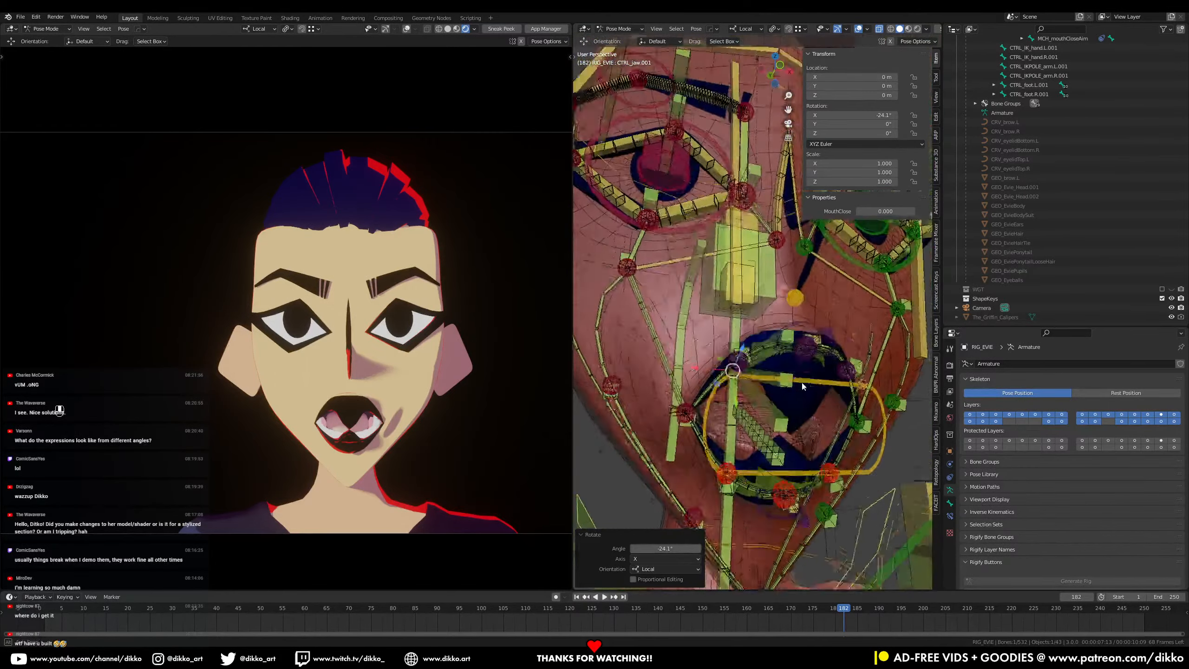
# Step: Undo the jaw and head pose changes and the automatic-weights parenting of the head mesh
pyautogui.hotkey('ctrl', 'z')
pyautogui.hotkey('ctrl', 'z')
pyautogui.hotkey('ctrl', 'z')
pyautogui.hotkey('ctrl', 'z')
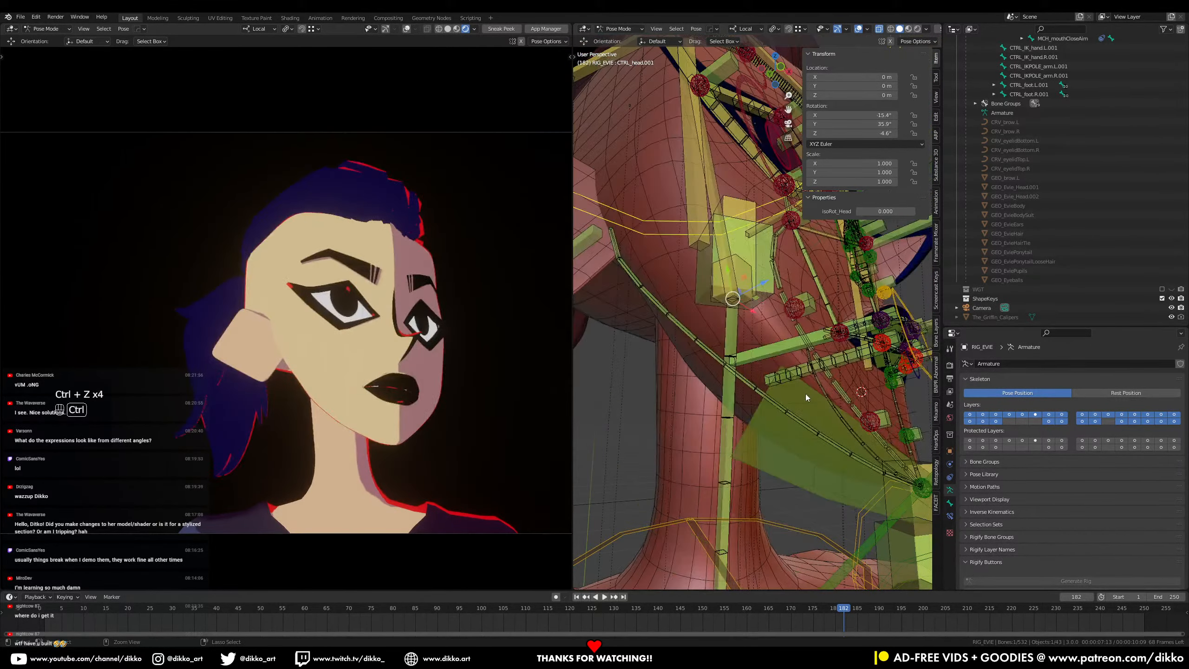
pyautogui.hotkey('ctrl', 'z')
pyautogui.hotkey('ctrl', 'z')
pyautogui.hotkey('ctrl', 'z')
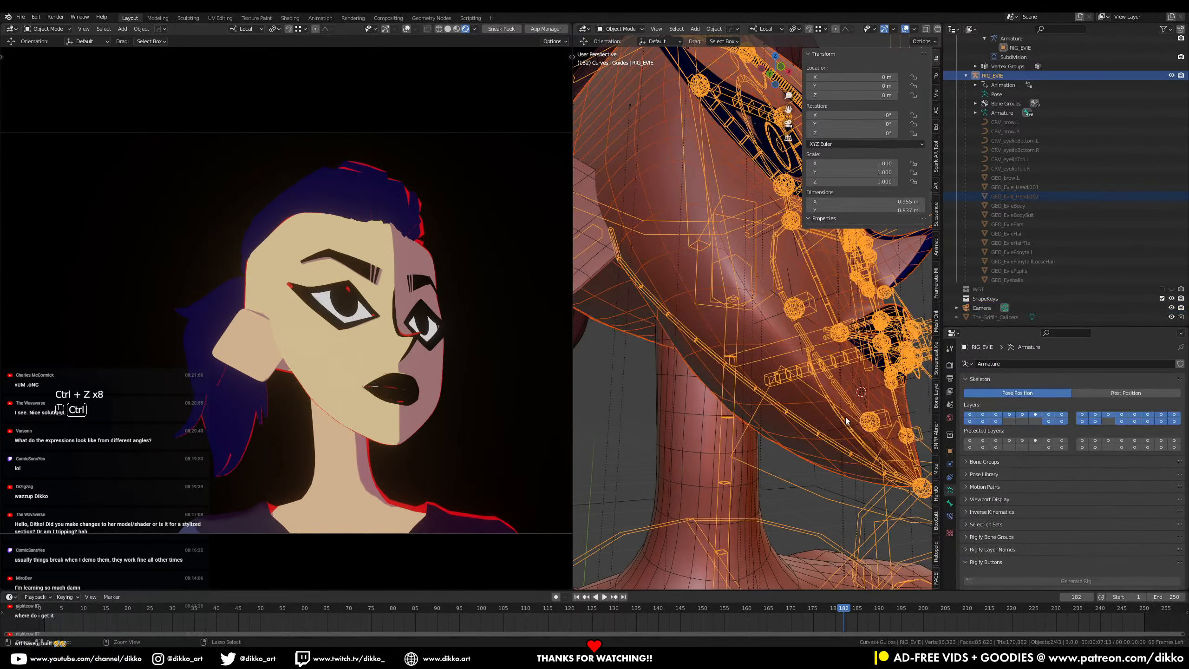
pyautogui.hotkey('ctrl', 'z')
# Step: Put the rig in Pose Mode and select the four DEF_cheek bones along both sides of the jawline
pyautogui.keyDown('shift'); pyautogui.moveTo(838, 422); pyautogui.dragTo(611, 95, button='middle'); pyautogui.keyUp('shift')
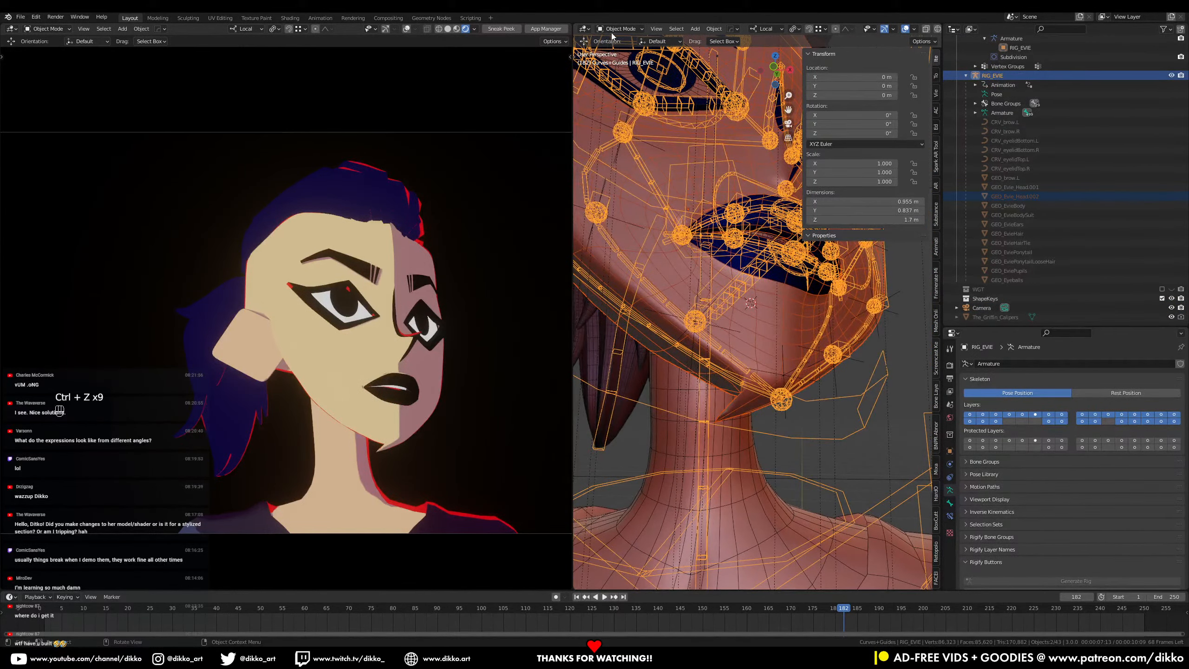
pyautogui.hotkey('ctrl', 'Tab')
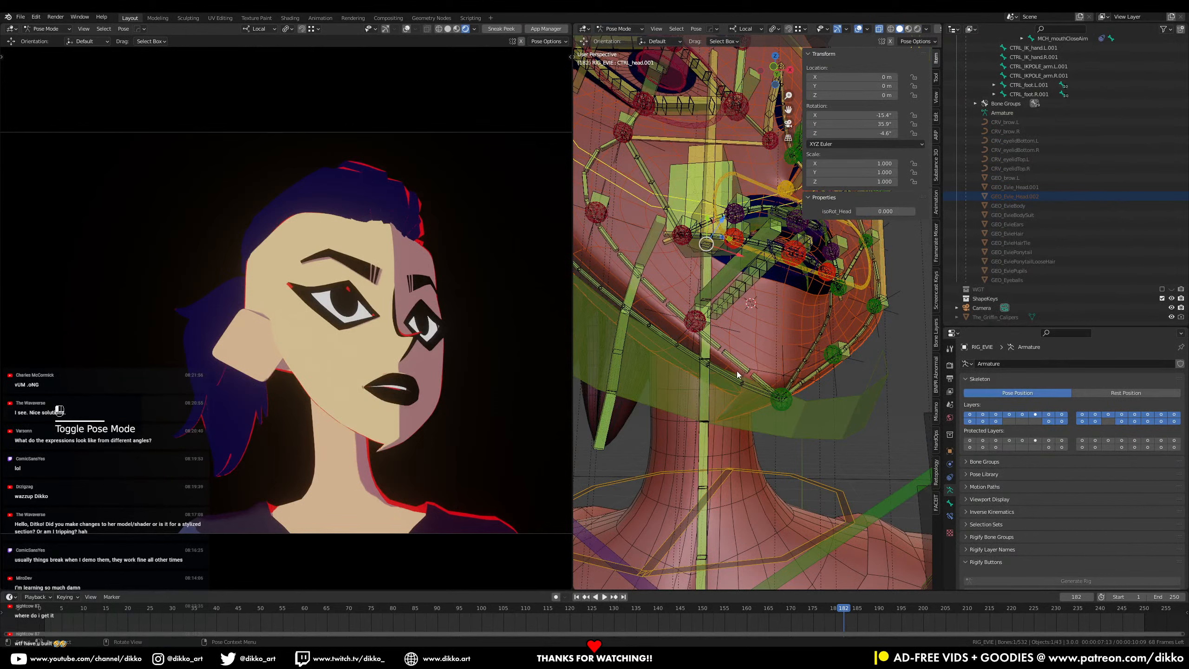
pyautogui.click(737, 371)
pyautogui.click(799, 366)
pyautogui.moveTo(799, 367); pyautogui.dragTo(634, 328, button='middle')
pyautogui.keyDown('shift'); pyautogui.click(690, 356); pyautogui.keyUp('shift')
pyautogui.hotkey('ctrl', 'z')
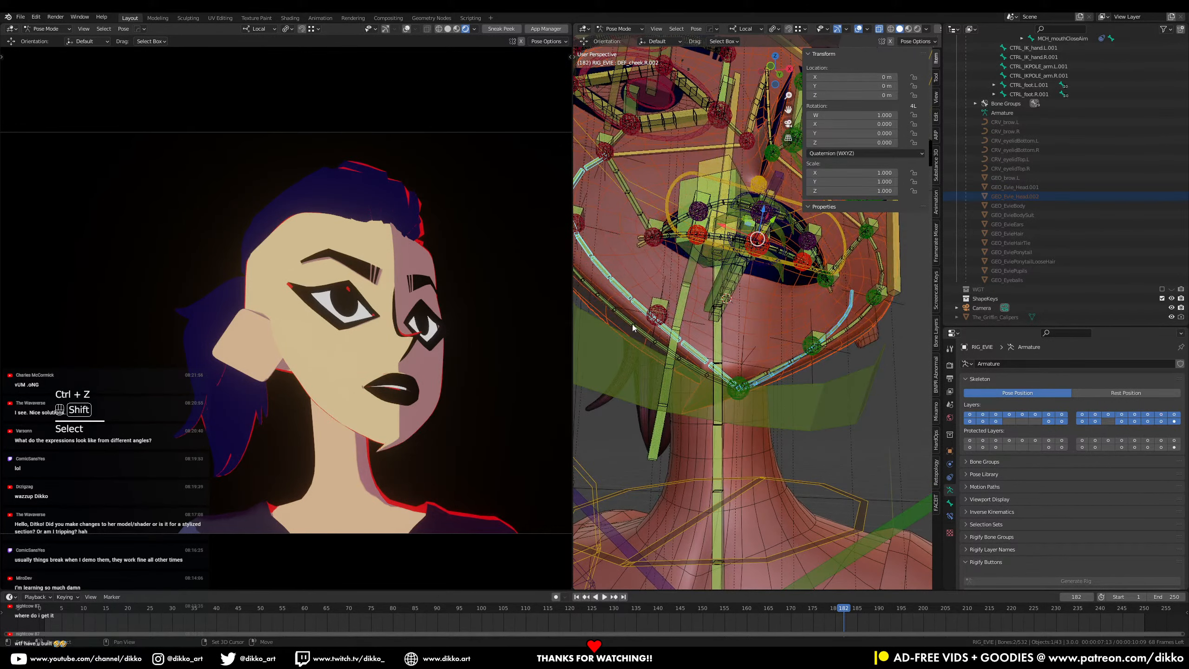
pyautogui.keyDown('shift'); pyautogui.click(711, 363); pyautogui.keyUp('shift')
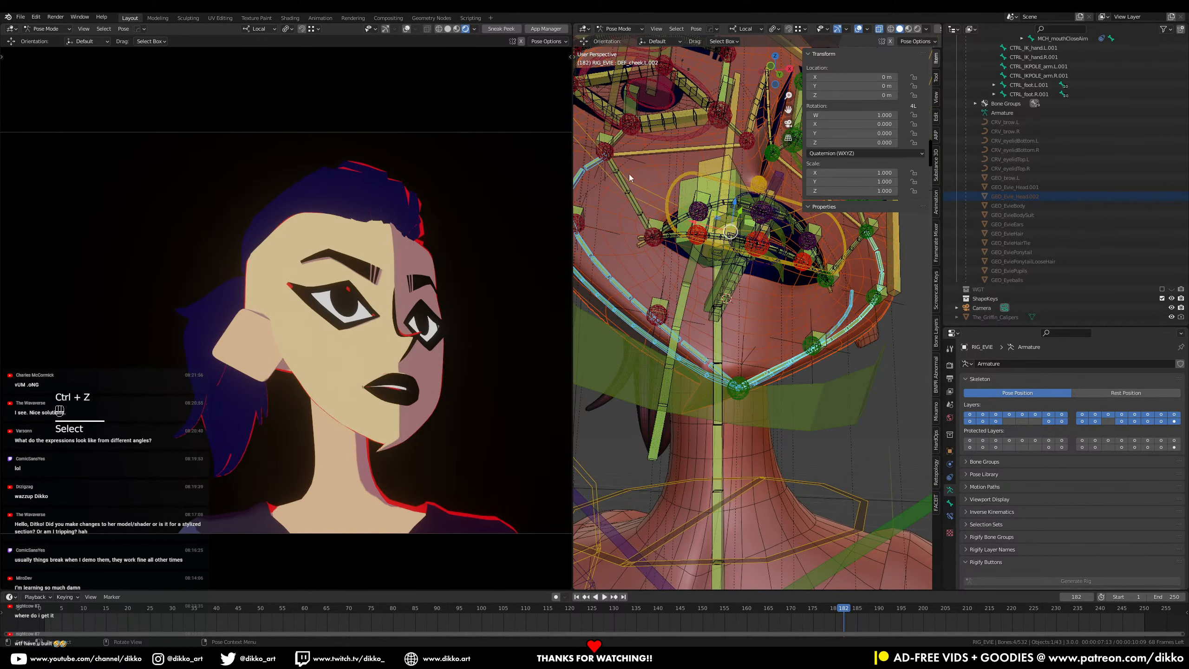
# Step: Return to Object Mode, make GEO_Evie_Head.002 active with the rig still selected, and enter Weight Paint mode
pyautogui.hotkey('ctrl', 'Tab')
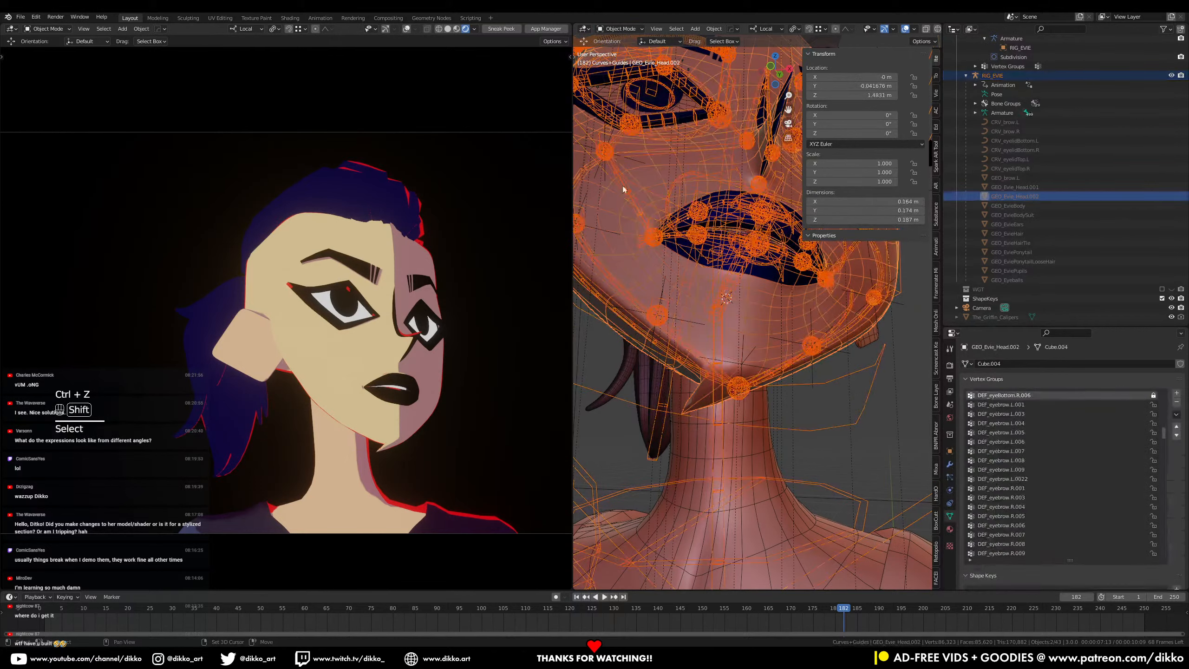
pyautogui.click(657, 29)
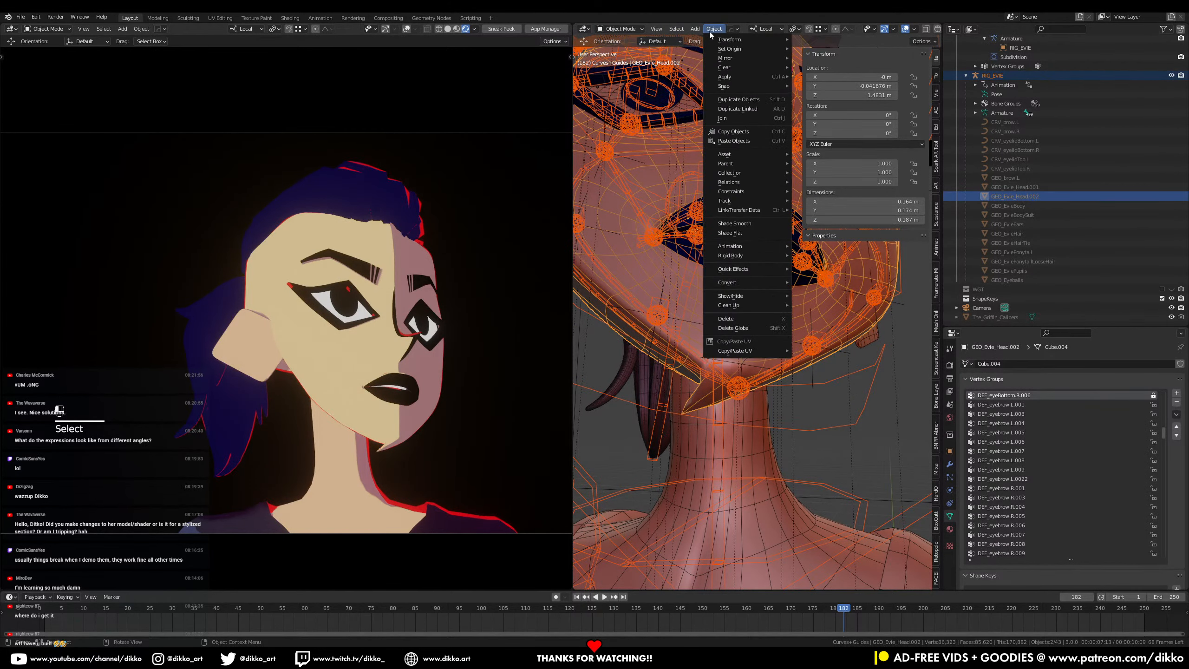
pyautogui.click(615, 29)
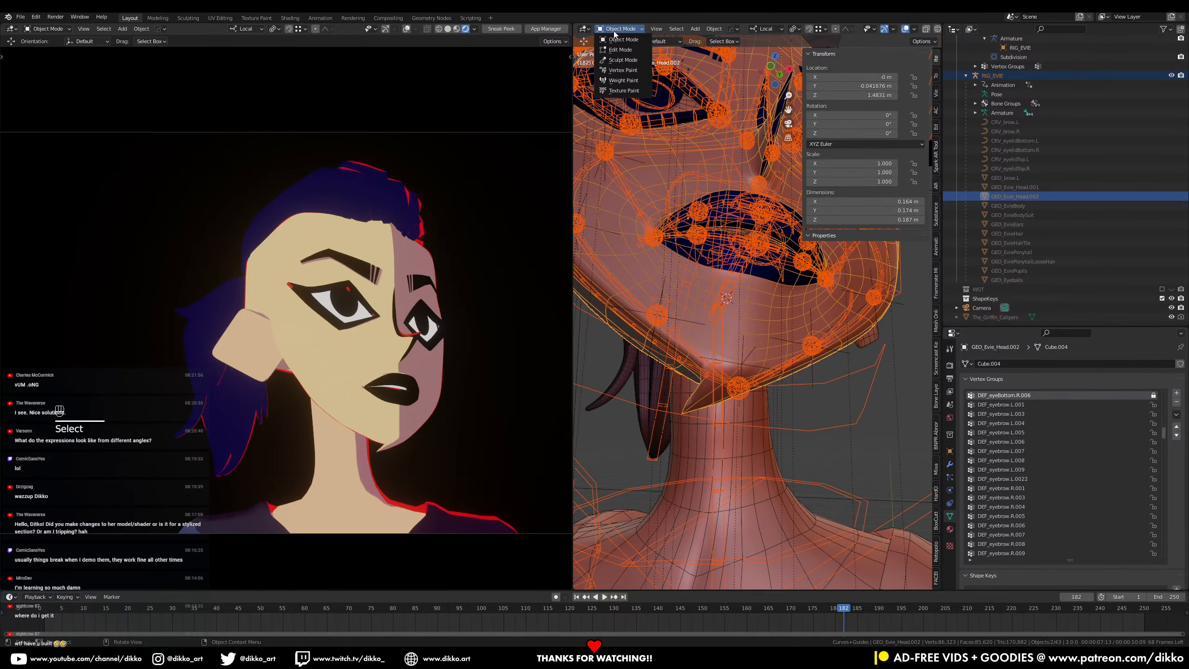
pyautogui.click(623, 80)
# Step: Try assigning automatic weights from the selected cheek bones to the head mesh, and undo it
pyautogui.click(701, 30)
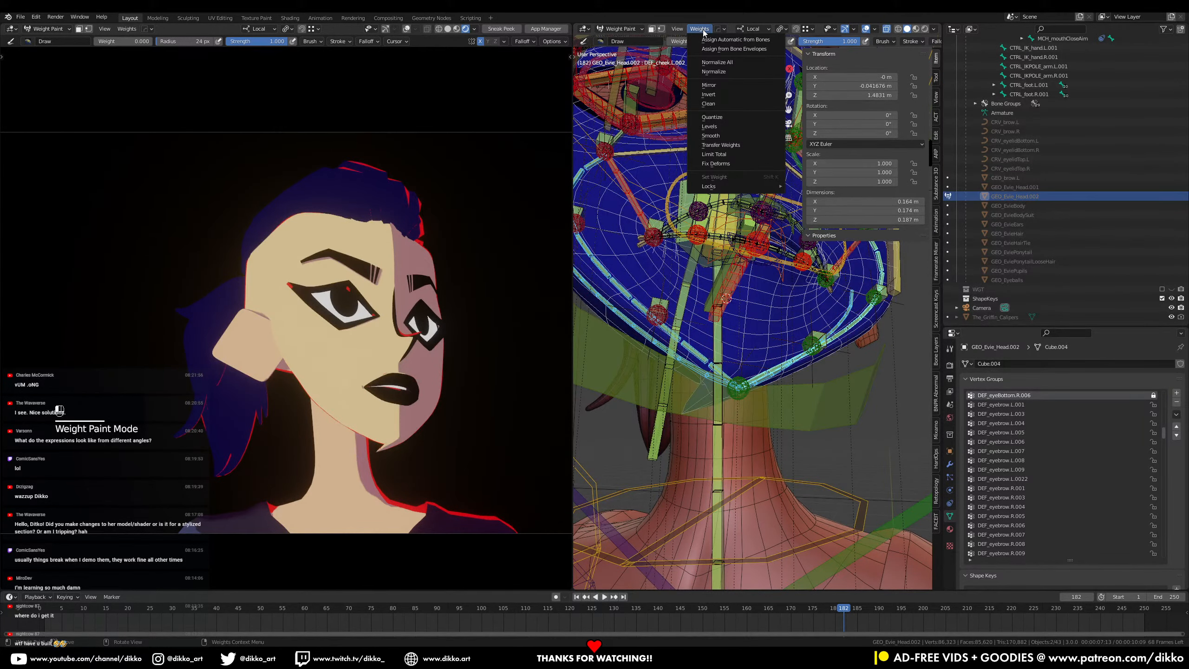
pyautogui.click(755, 44)
pyautogui.moveTo(749, 304); pyautogui.dragTo(777, 365, button='middle')
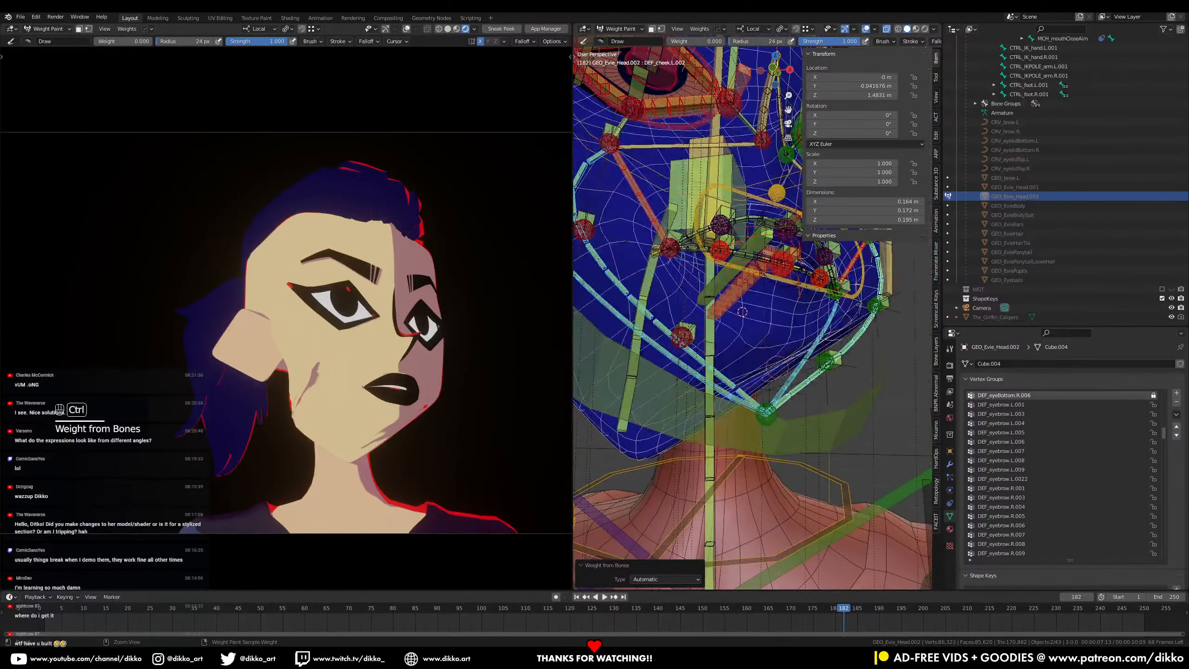
pyautogui.hotkey('ctrl', 'z')
# Step: Inspect the DEF_cheek.R.002 weights along the jaw and open the head mesh's modifier stack
pyautogui.moveTo(742, 313); pyautogui.dragTo(785, 370, button='middle')
pyautogui.click(853, 393)
pyautogui.moveTo(805, 370); pyautogui.dragTo(807, 372)
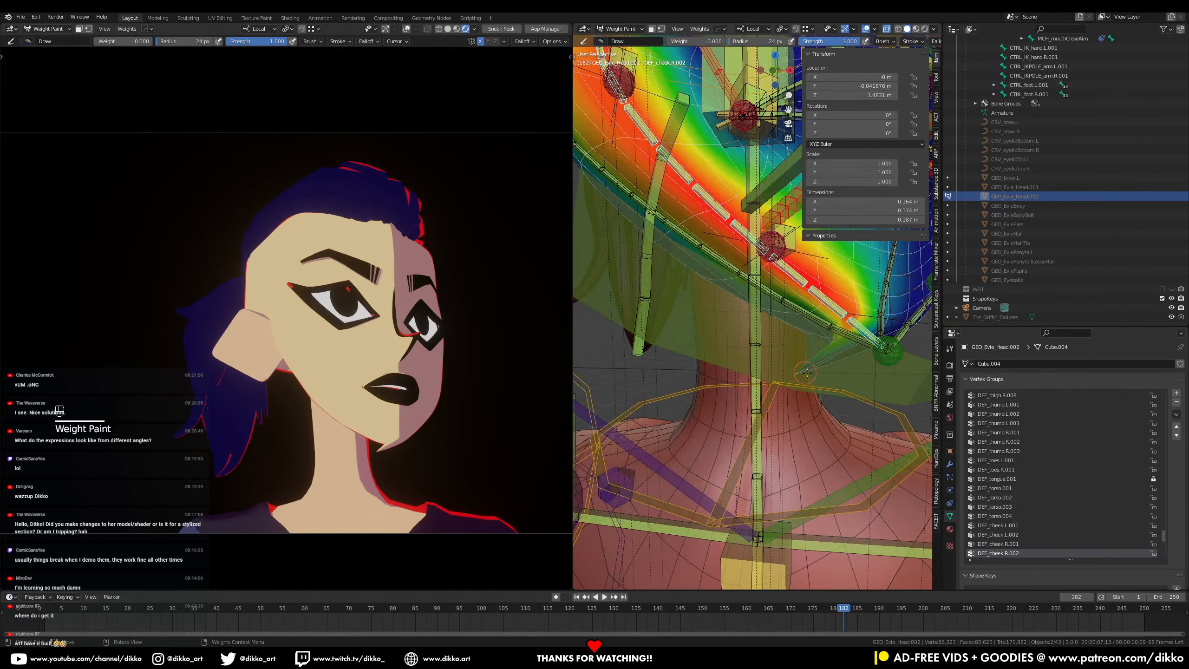
pyautogui.moveTo(914, 377); pyautogui.dragTo(807, 249, button='middle')
pyautogui.click(950, 464)
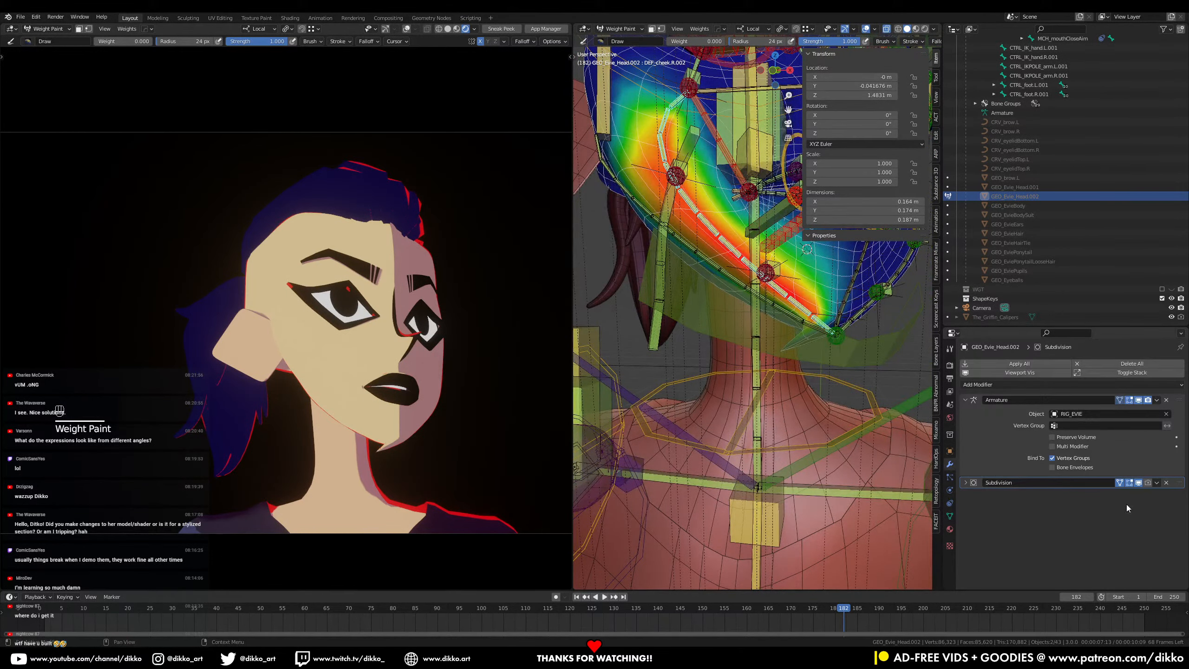
# Step: Disable the viewport display of the head mesh's Subdivision modifier and set the brush weight to 1.000
pyautogui.click(1140, 484)
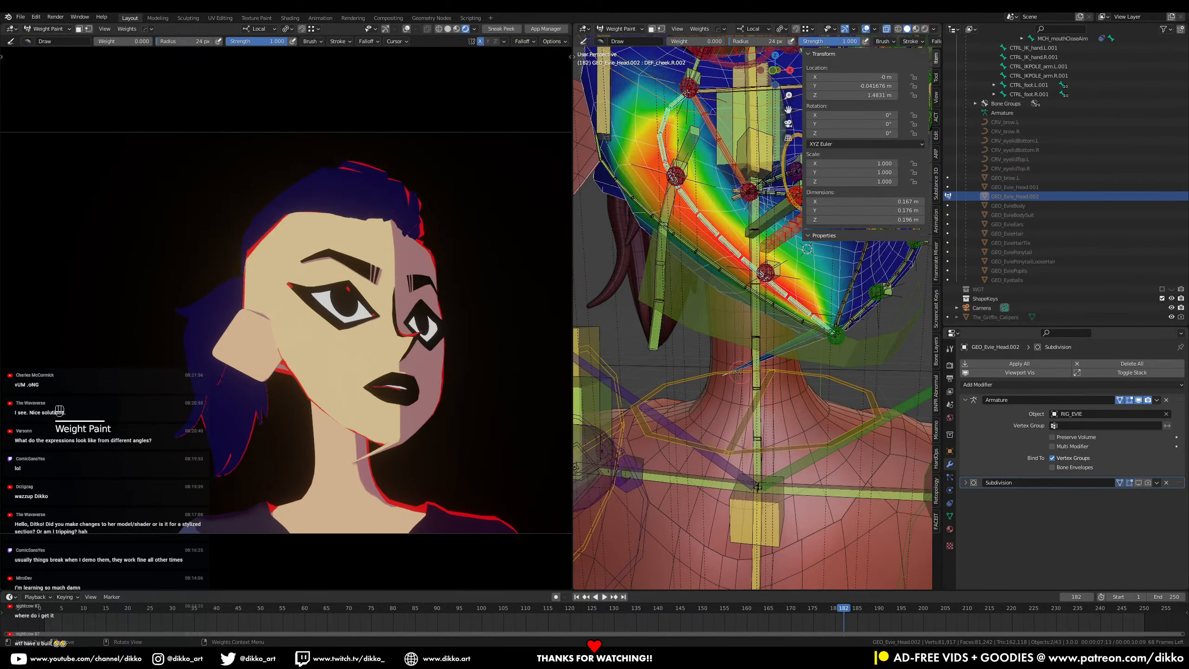
pyautogui.moveTo(684, 41); pyautogui.dragTo(750, 42)
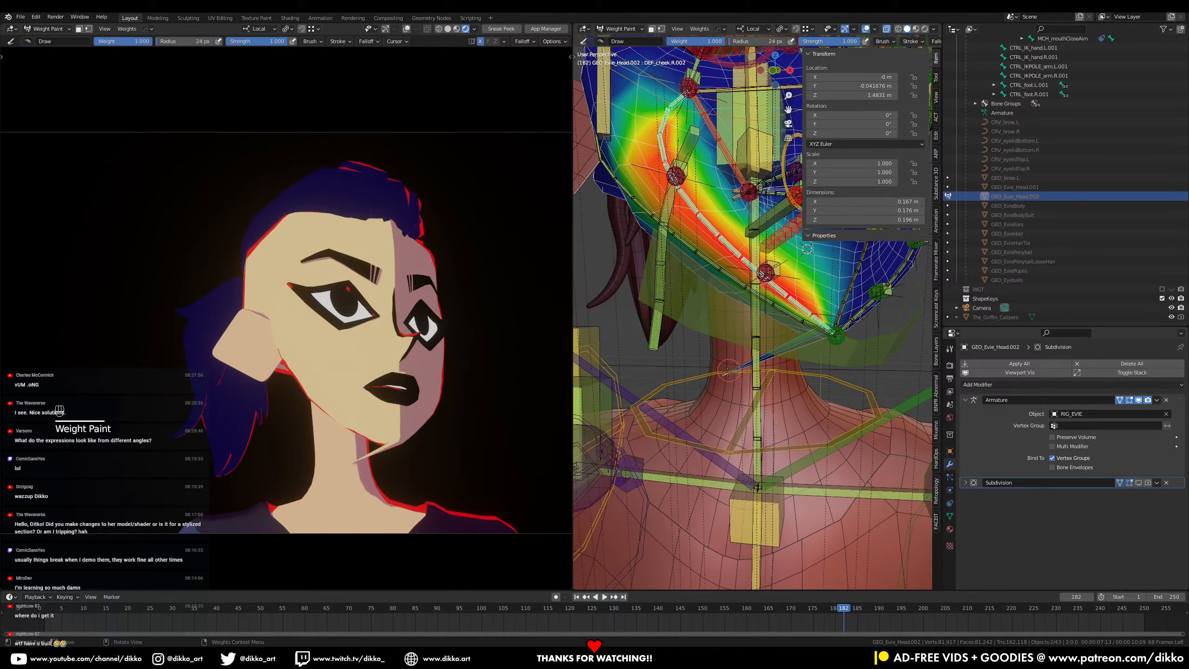
pyautogui.moveTo(727, 374); pyautogui.dragTo(781, 216, button='middle')
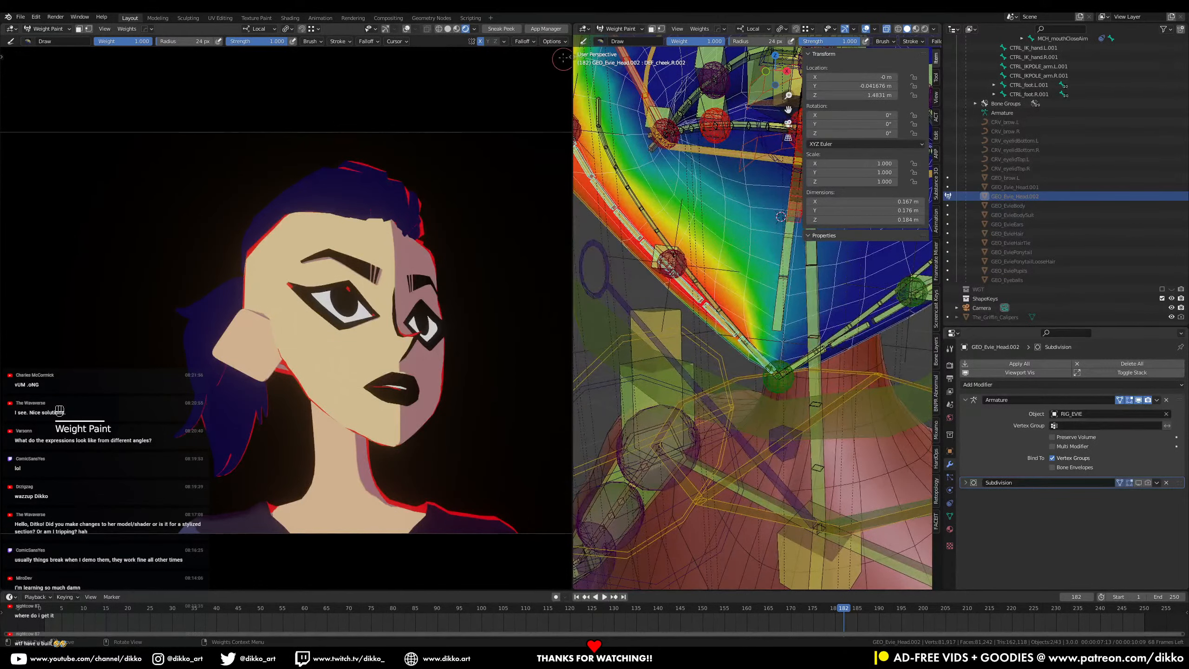
# Step: Leave Weight Paint for Object Mode, select the RIG_EVIE armature and put it into Pose Mode
pyautogui.click(621, 29)
pyautogui.click(621, 40)
pyautogui.scroll(-3, 779, 349)
pyautogui.moveTo(774, 354); pyautogui.dragTo(829, 357, button='middle')
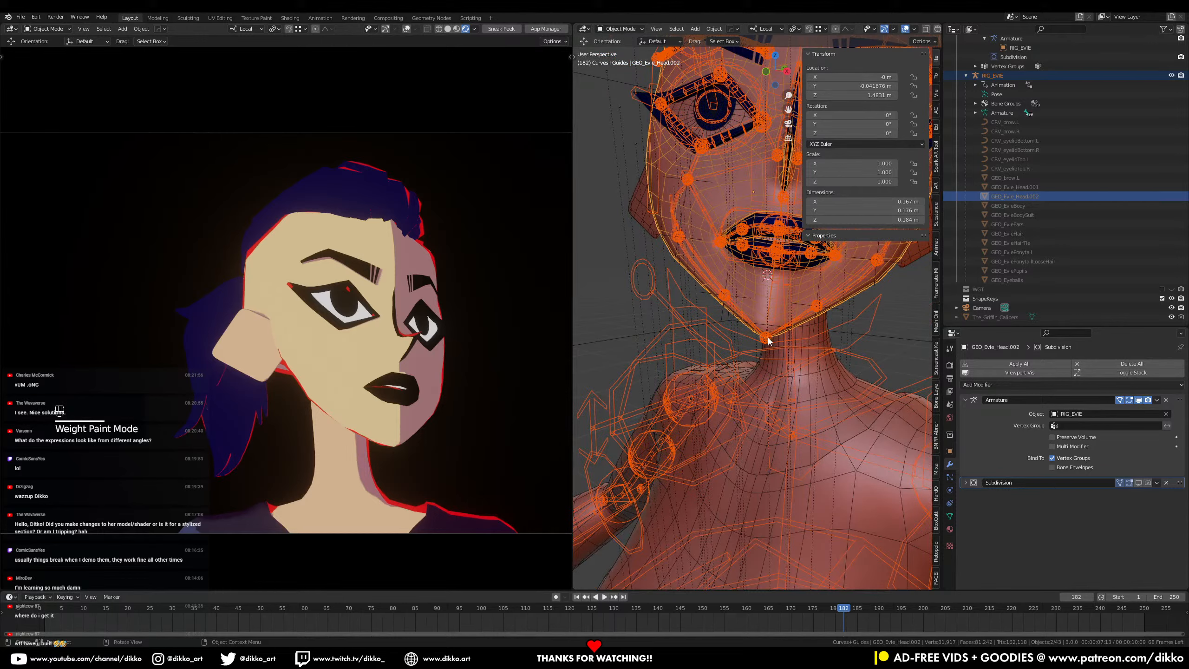
pyautogui.scroll(-3, 769, 338)
pyautogui.keyDown('shift'); pyautogui.moveTo(757, 122); pyautogui.dragTo(710, 157, button='middle'); pyautogui.keyUp('shift')
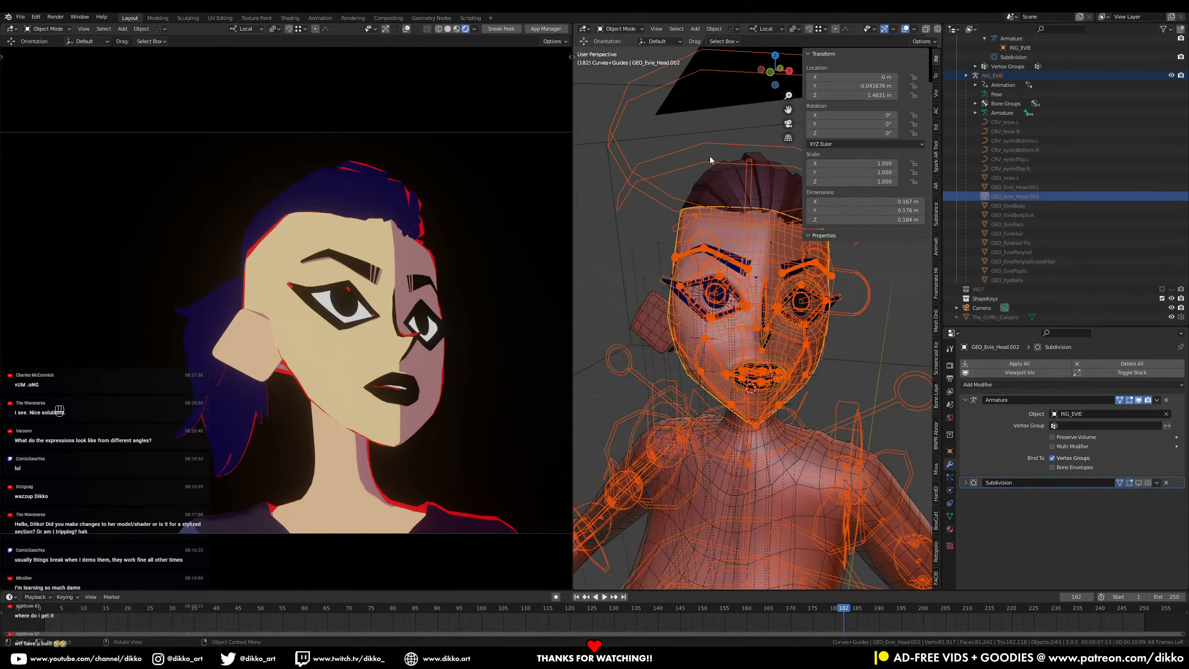
pyautogui.click(695, 242)
pyautogui.hotkey('ctrl', 'Tab')
# Step: Rotate the head control CTRL_head.001 with alternating trackball and view-axis rotations to about 29° on Y
pyautogui.click(650, 88)
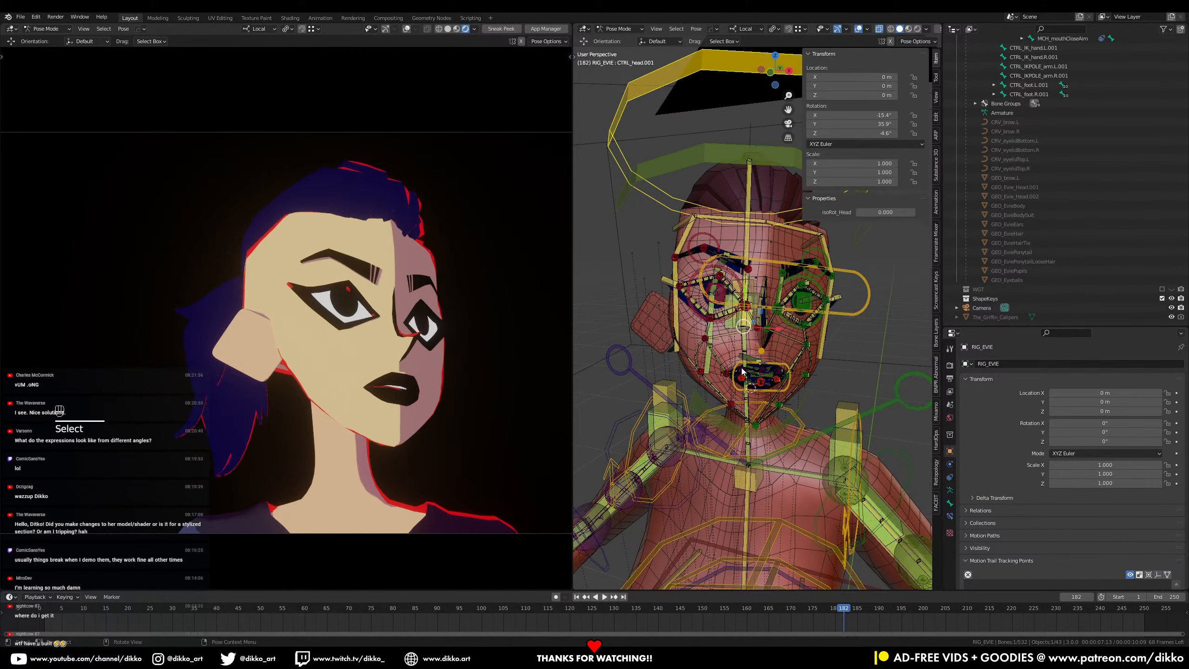
pyautogui.press('r')
pyautogui.press('r')
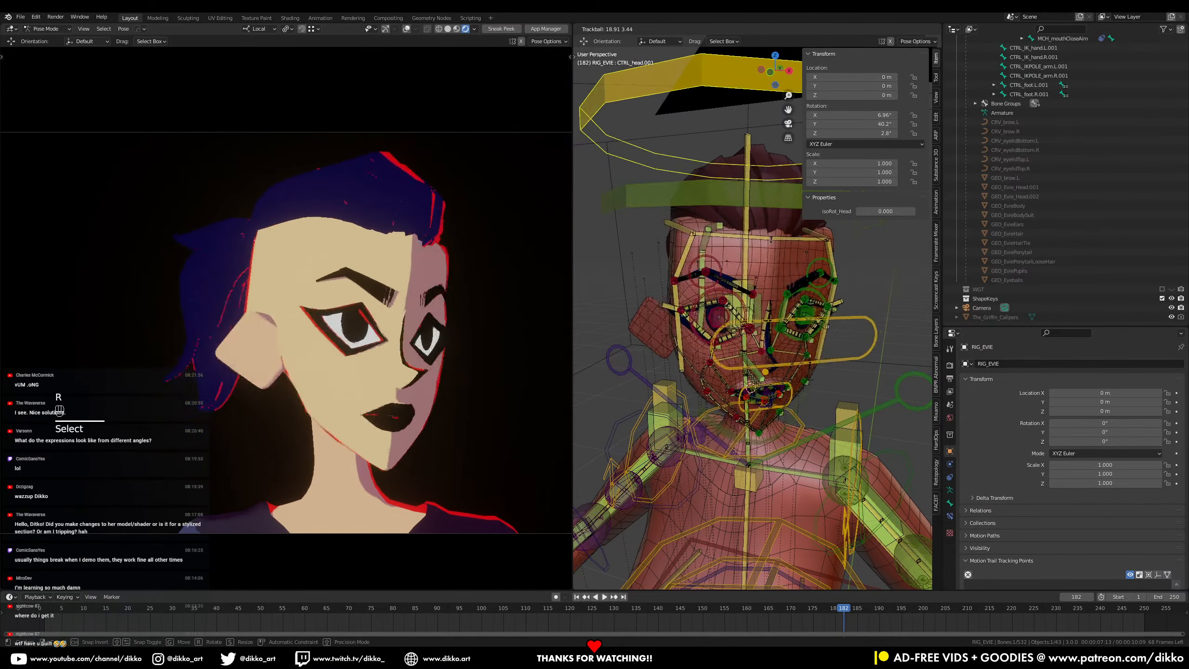
pyautogui.click(842, 365)
pyautogui.press('r')
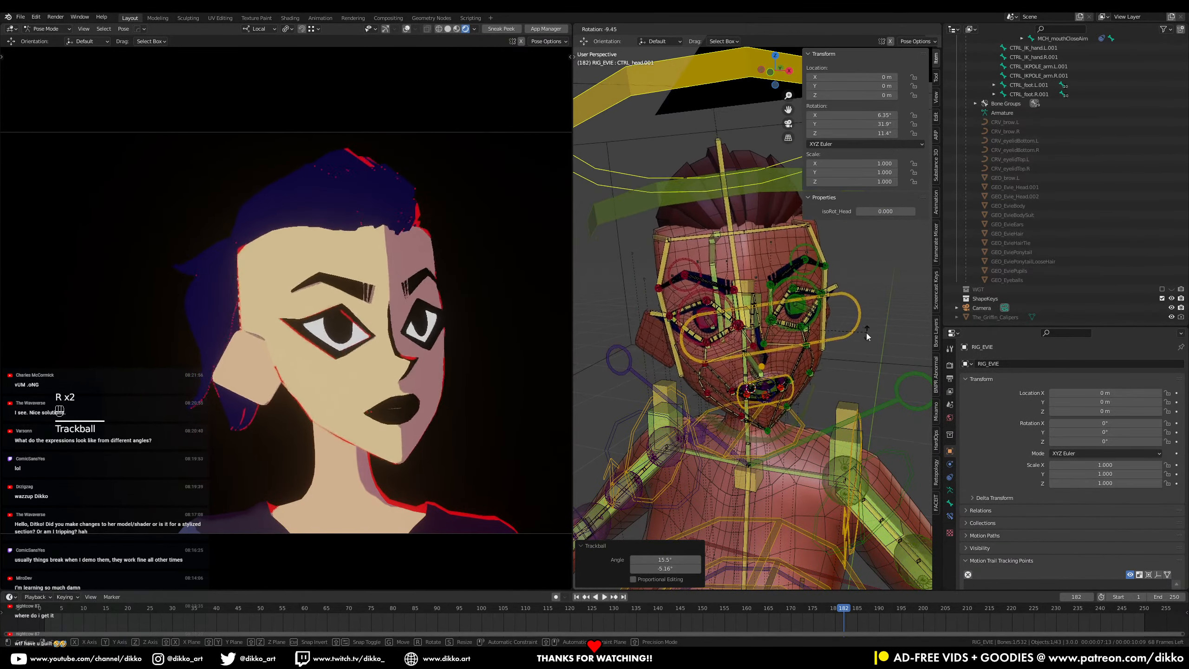
pyautogui.click(866, 334)
pyautogui.press('r')
pyautogui.press('r')
pyautogui.click(848, 356)
pyautogui.press('r')
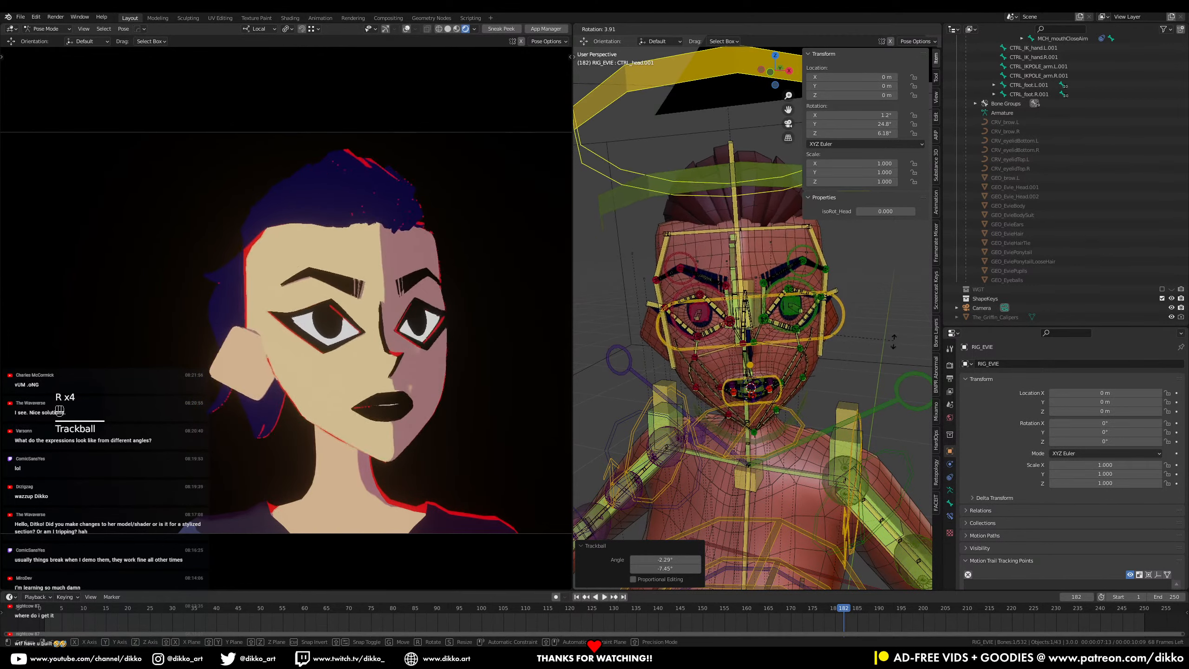
pyautogui.click(891, 352)
pyautogui.press('r')
pyautogui.press('r')
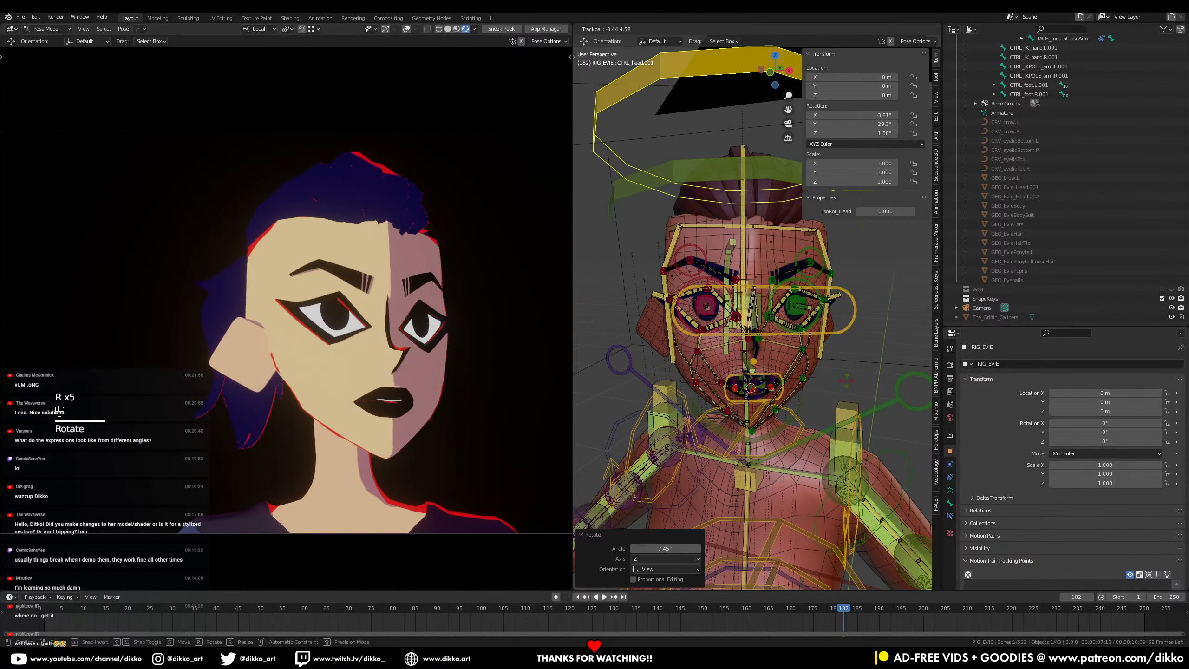
pyautogui.click(846, 380)
# Step: Hide the armature layers holding the face's deform and MCH helper bones so only the controls stay shown
pyautogui.scroll(3, 777, 367)
pyautogui.moveTo(776, 368); pyautogui.dragTo(757, 333, button='middle')
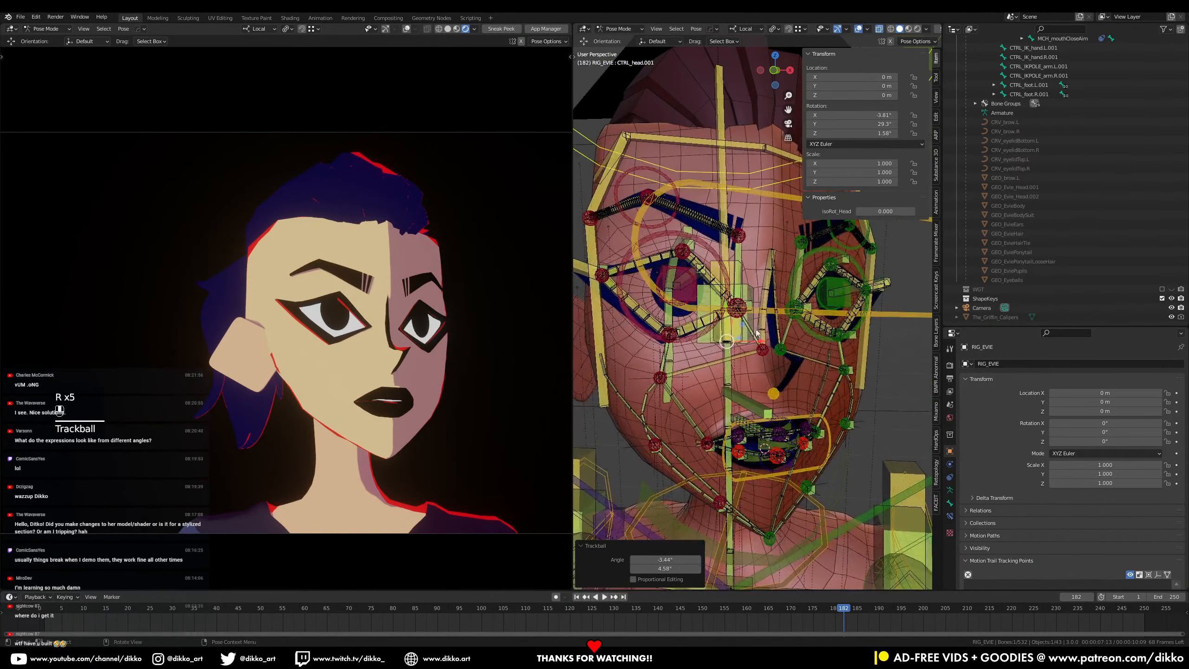
pyautogui.click(685, 248)
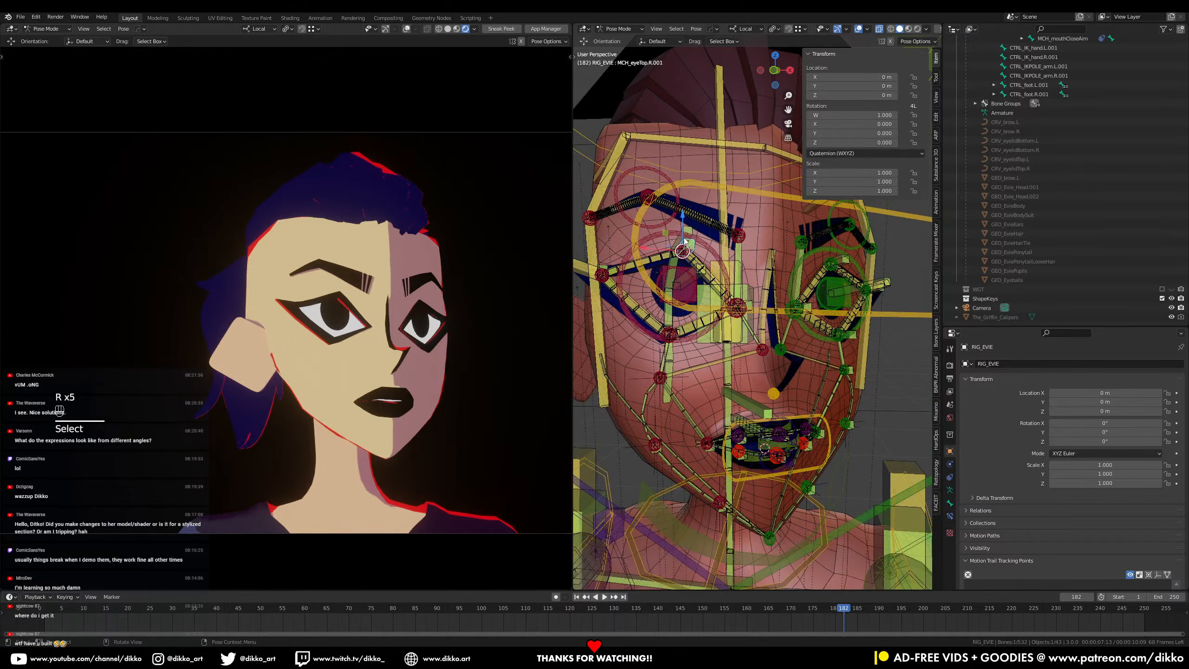
pyautogui.click(950, 490)
pyautogui.click(1145, 422)
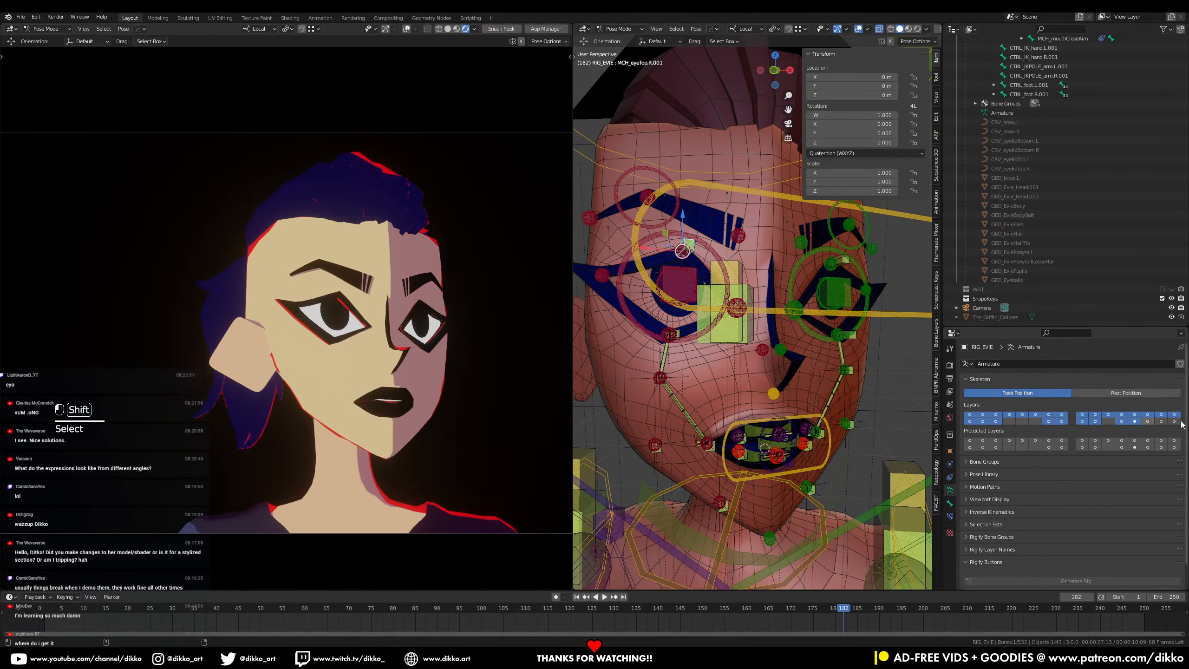
pyautogui.keyDown('shift'); pyautogui.click(1062, 414); pyautogui.keyUp('shift')
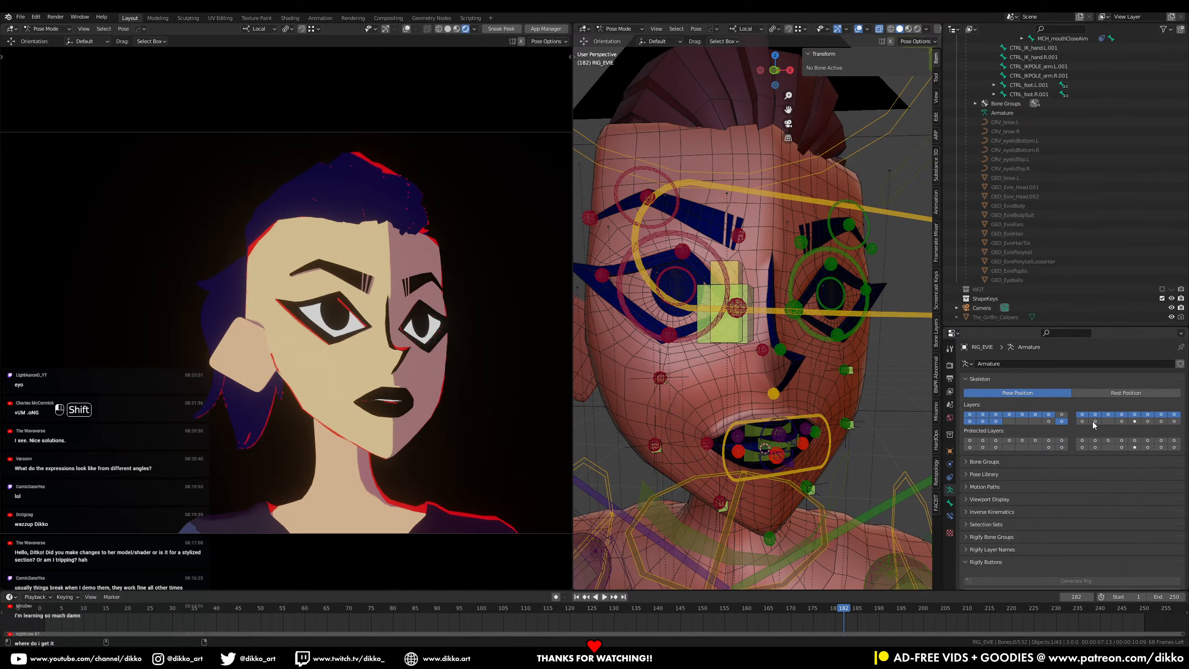
pyautogui.keyDown('shift'); pyautogui.click(1063, 415); pyautogui.keyUp('shift')
# Step: Lower the right upper eyelid control CTRL_eyeTop.R.001 about 0.017 m along its local Z axis
pyautogui.click(685, 253)
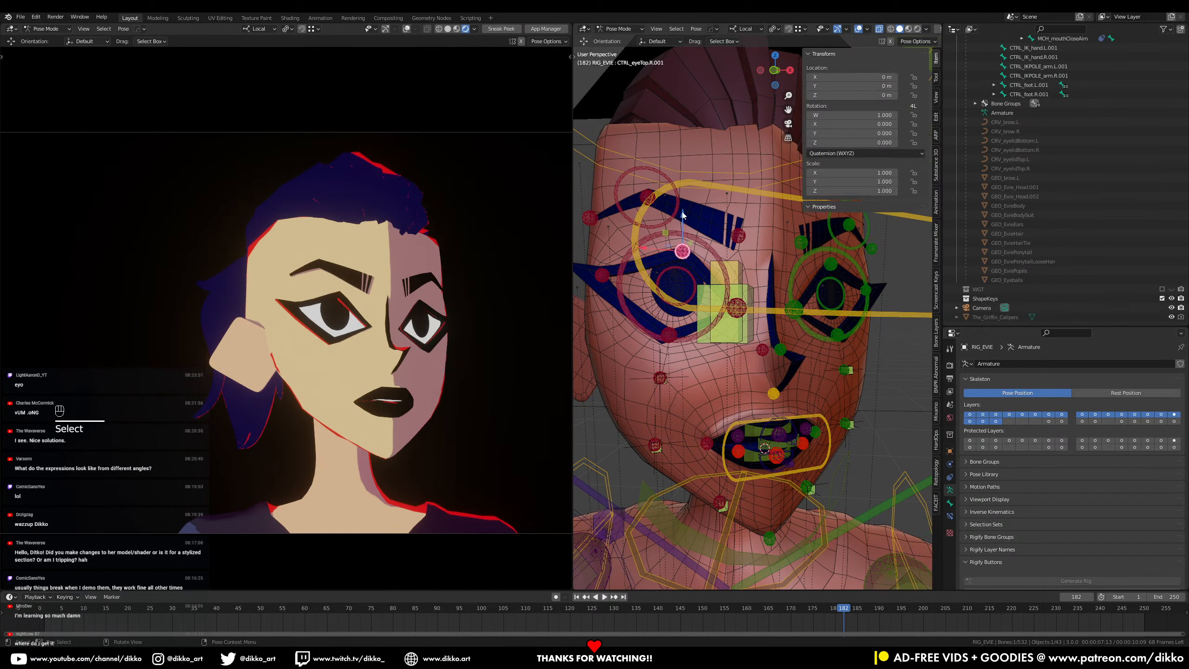
pyautogui.press('g')
pyautogui.press('z')
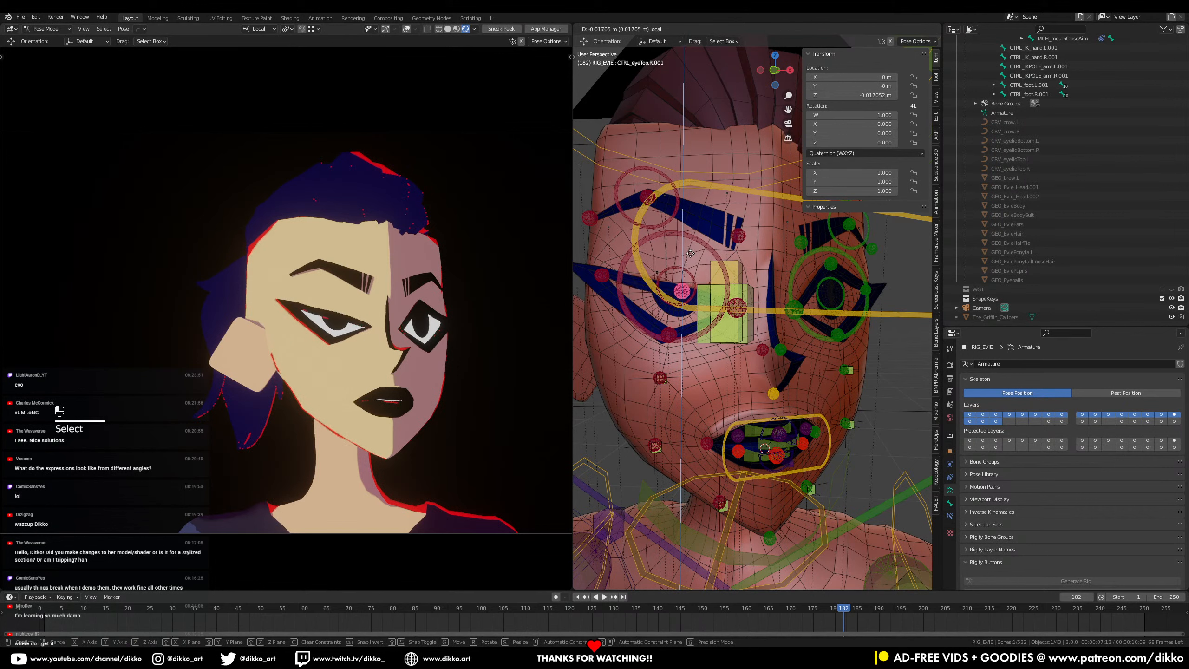
pyautogui.click(690, 252)
# Step: Move the right pupil control CTRL_pupil.R.001 sideways about 0.01 m along its local X axis
pyautogui.click(672, 304)
pyautogui.click(670, 290)
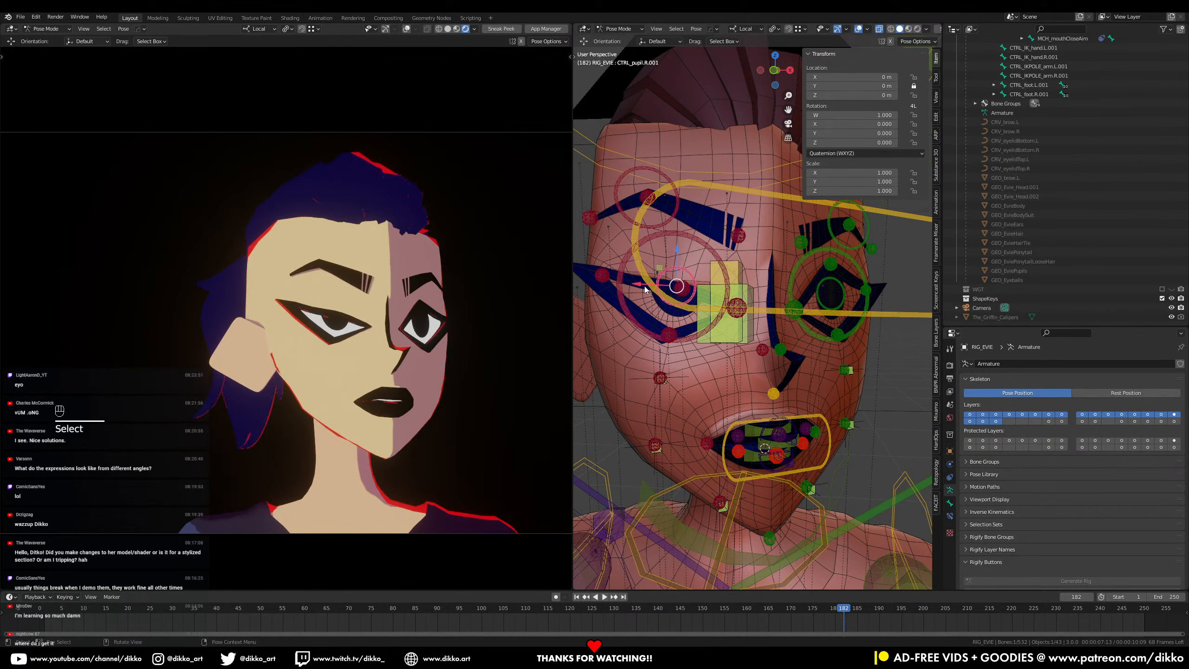
pyautogui.press('g')
pyautogui.press('x')
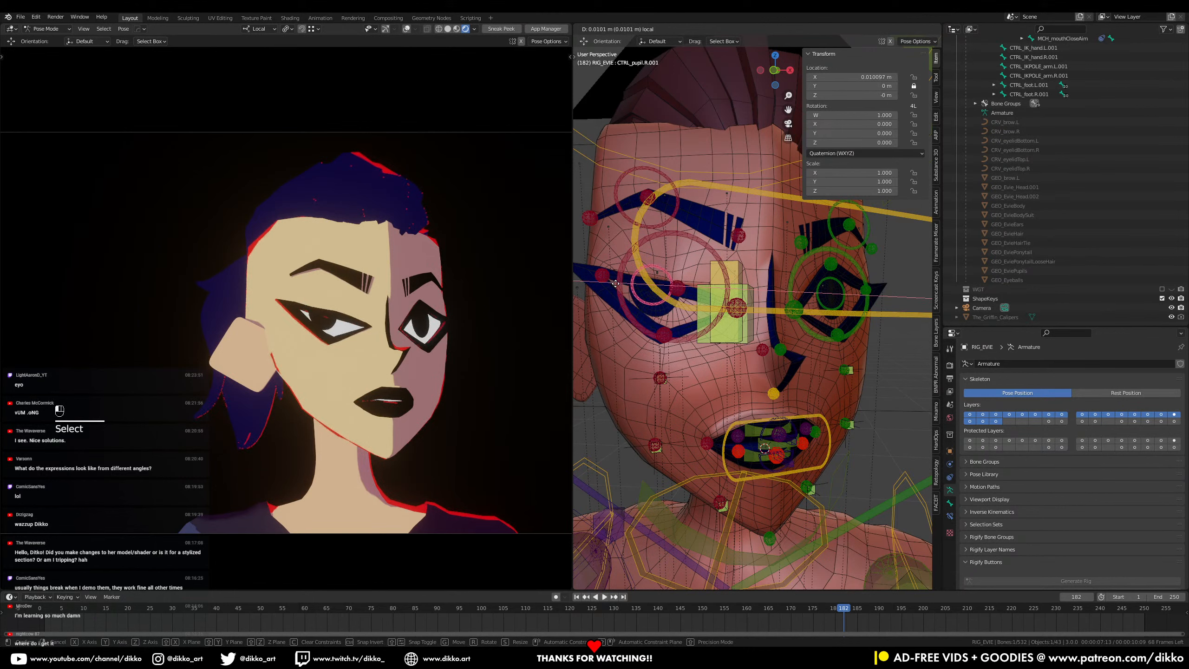
pyautogui.click(615, 284)
# Step: Shift the left pupil control CTRL_pupil.L.001 about 0.009 m along local X and lower it about 0.006 m along local Z
pyautogui.click(793, 293)
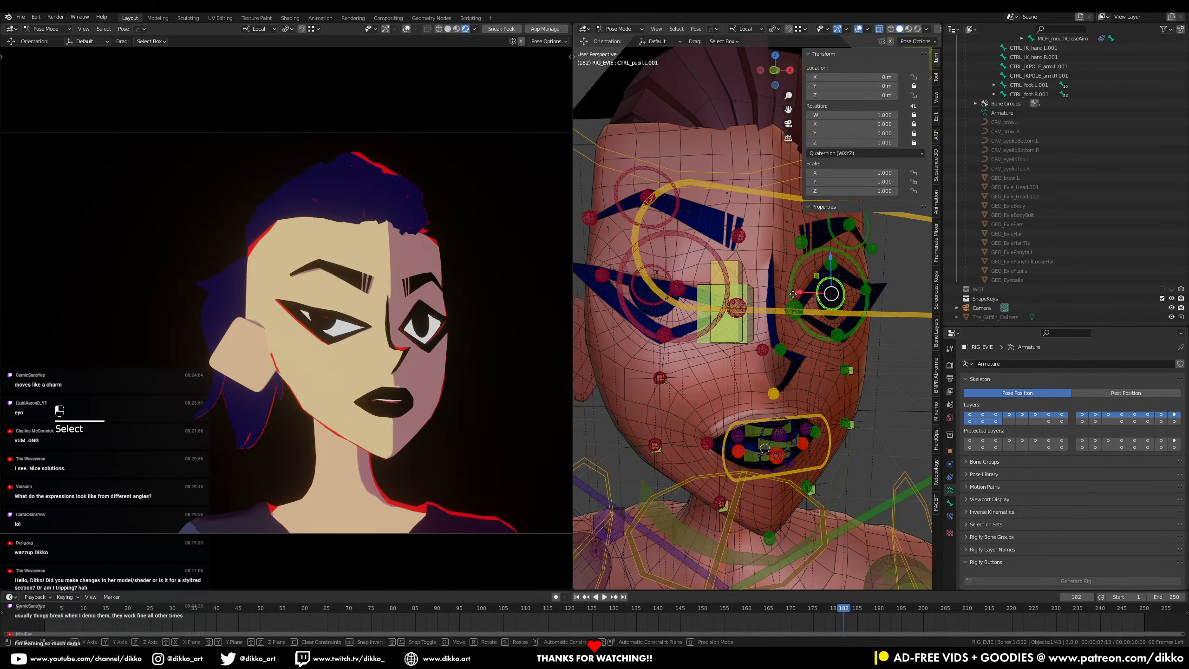
pyautogui.press('g')
pyautogui.press('x')
pyautogui.click(815, 294)
pyautogui.press('g')
pyautogui.press('z')
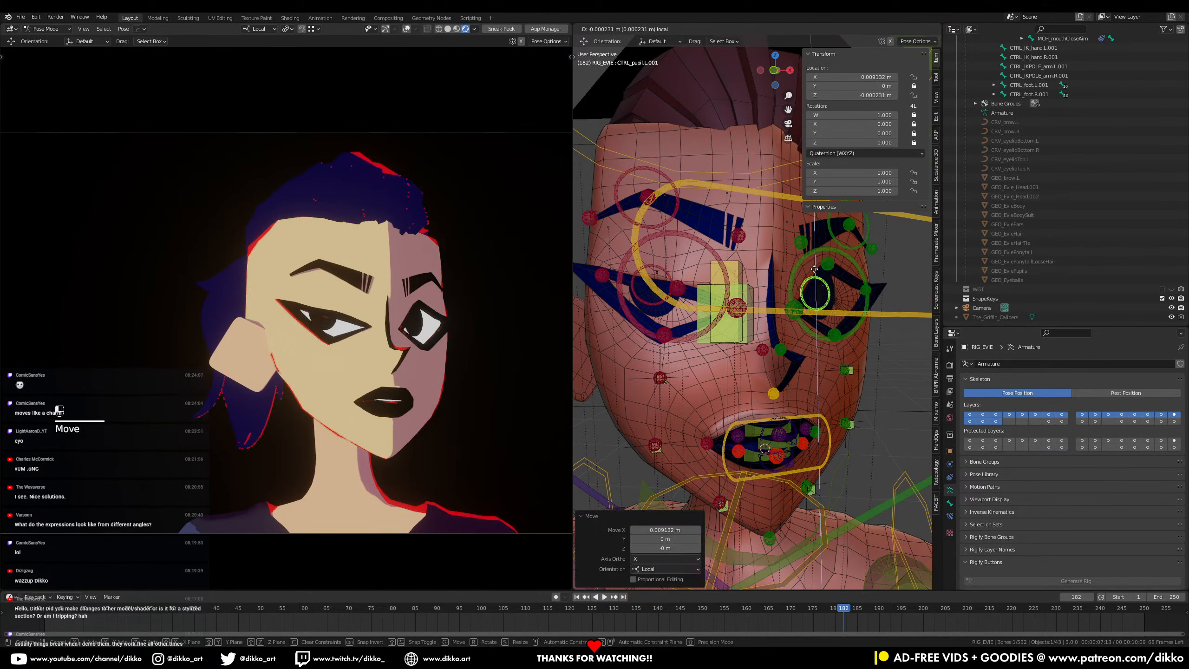
pyautogui.moveTo(814, 270); pyautogui.dragTo(815, 282)
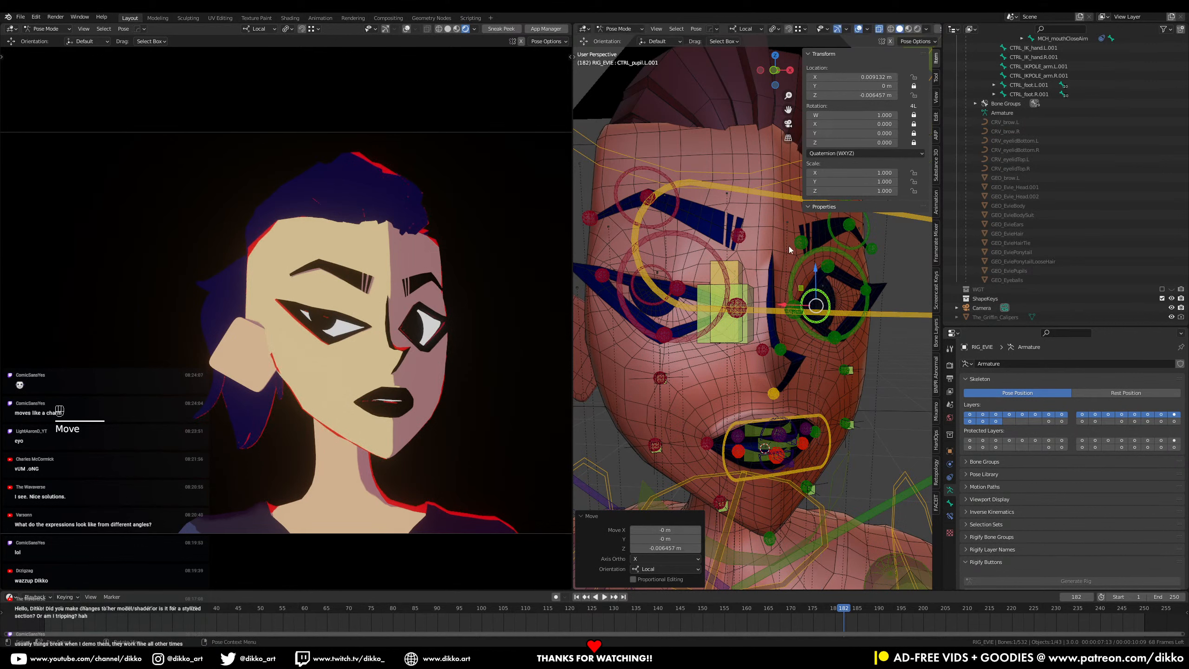
# Step: Lower the whole right eyebrow control about 0.015 m and raise its inner control about 0.003 m along local Z
pyautogui.click(658, 174)
pyautogui.press('g')
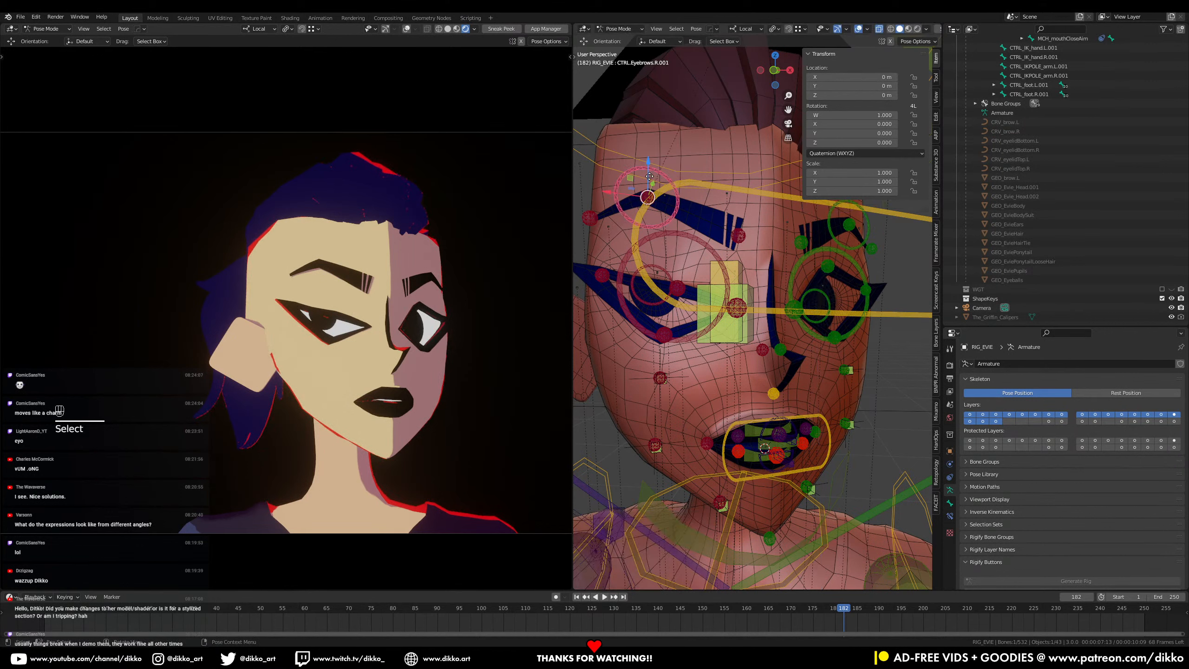
pyautogui.press('z')
pyautogui.click(649, 194)
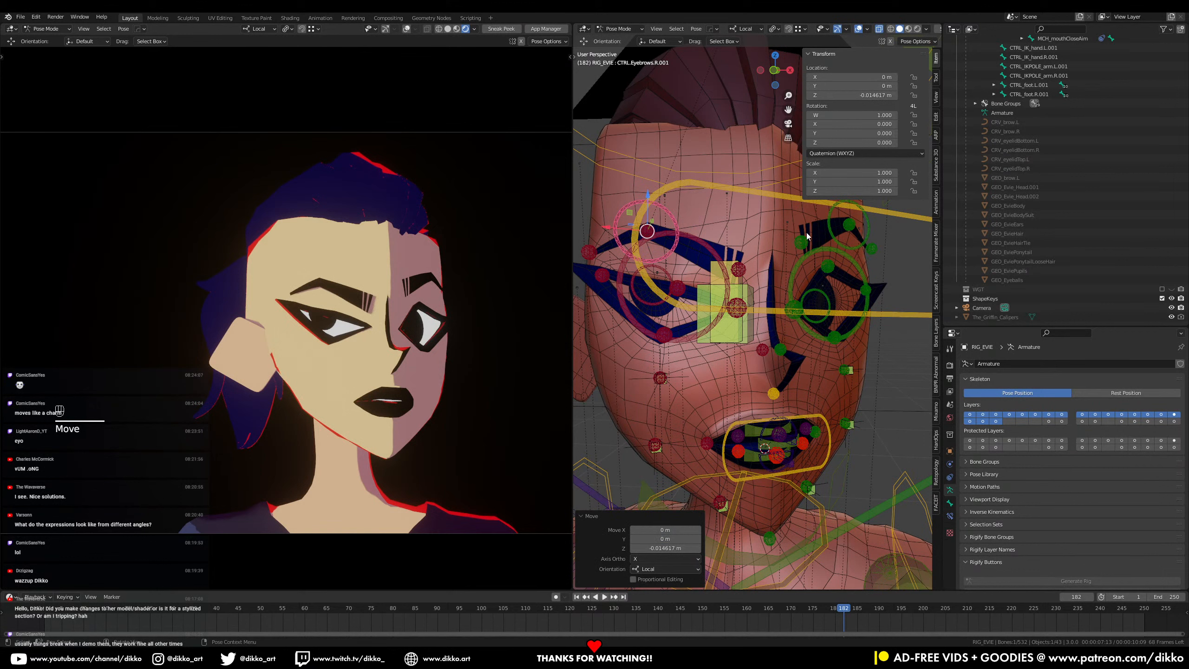
pyautogui.click(738, 273)
pyautogui.press('g')
pyautogui.press('z')
pyautogui.click(746, 443)
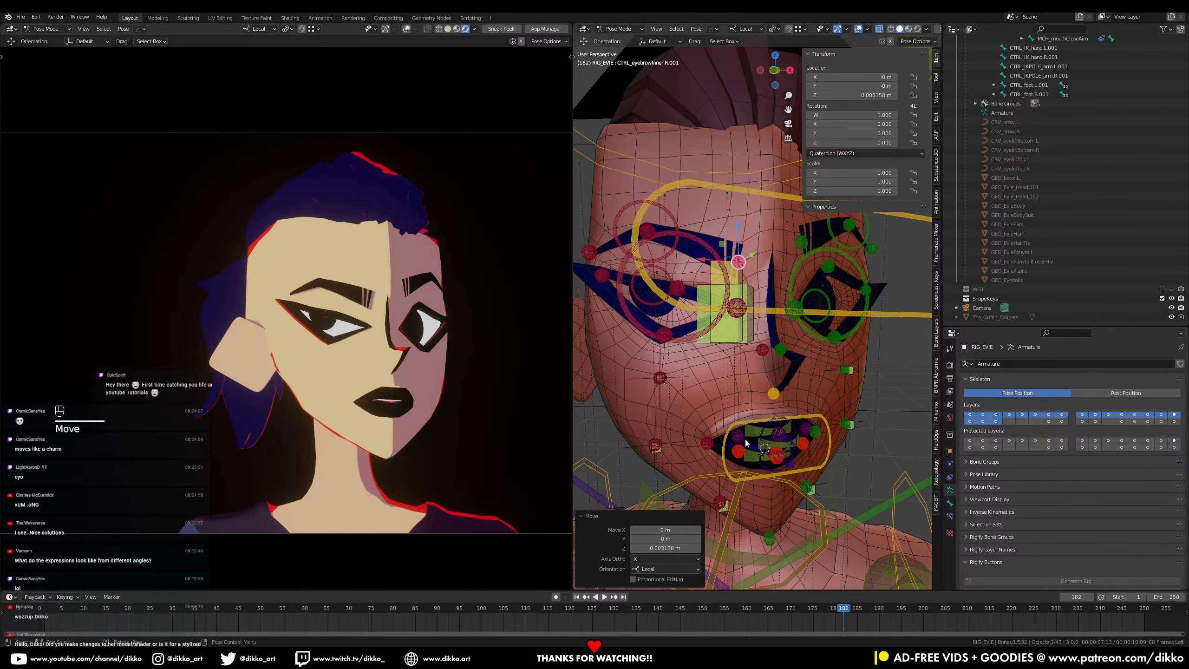
# Step: Raise the right upper lip control CTRL_lipTop_Parent.R.001 about 0.004 m along its local Z axis
pyautogui.click(739, 434)
pyautogui.press('g')
pyautogui.press('z')
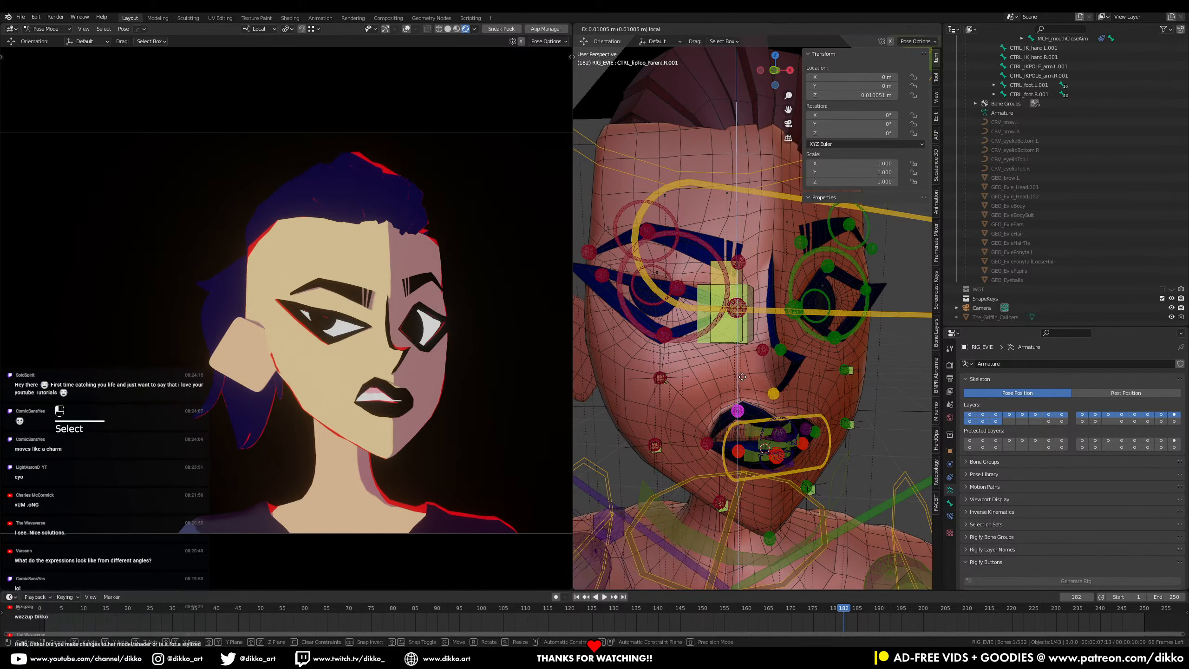
pyautogui.click(713, 462)
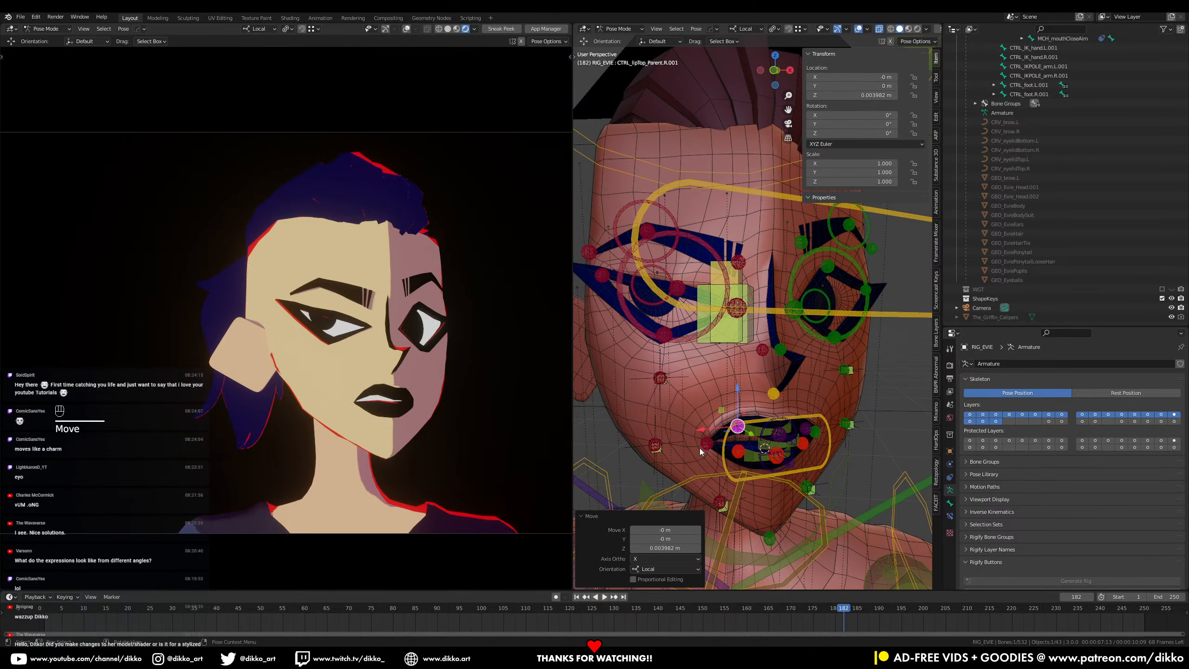
# Step: Pull the right lip corner control outward along local X and shift it about -0.005 m along local Y
pyautogui.click(702, 447)
pyautogui.press('g')
pyautogui.press('x')
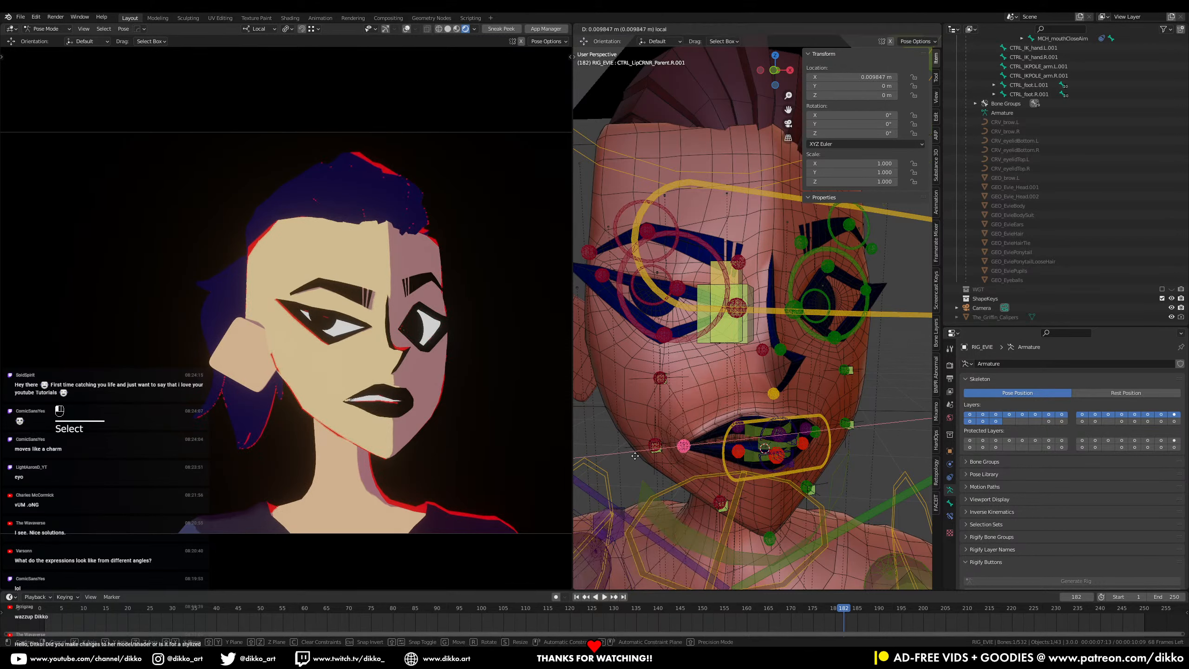
pyautogui.moveTo(635, 456); pyautogui.dragTo(626, 457)
pyautogui.moveTo(774, 423); pyautogui.dragTo(780, 473, button='middle')
pyautogui.moveTo(735, 491); pyautogui.dragTo(778, 465)
pyautogui.moveTo(778, 465); pyautogui.dragTo(727, 423, button='middle')
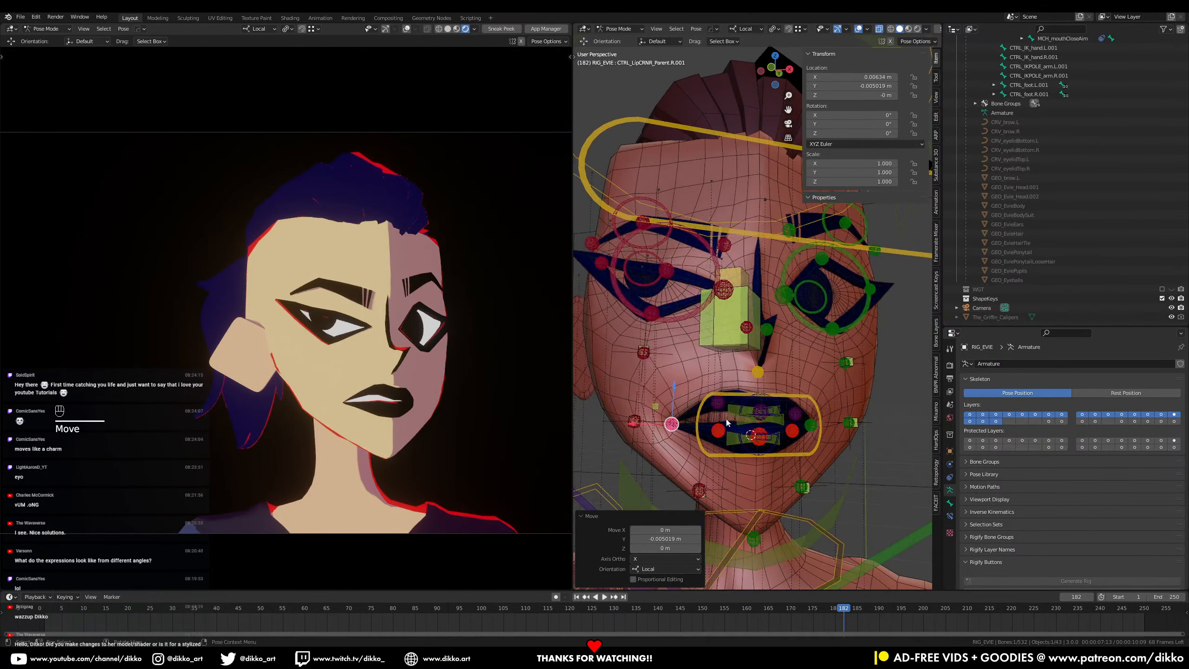
# Step: Adjust the upper lip controls and the right lower lip control vertically to shape a snarling open mouth
pyautogui.click(721, 400)
pyautogui.moveTo(719, 368); pyautogui.dragTo(762, 363)
pyautogui.click(761, 404)
pyautogui.click(719, 434)
pyautogui.moveTo(719, 396); pyautogui.dragTo(718, 414)
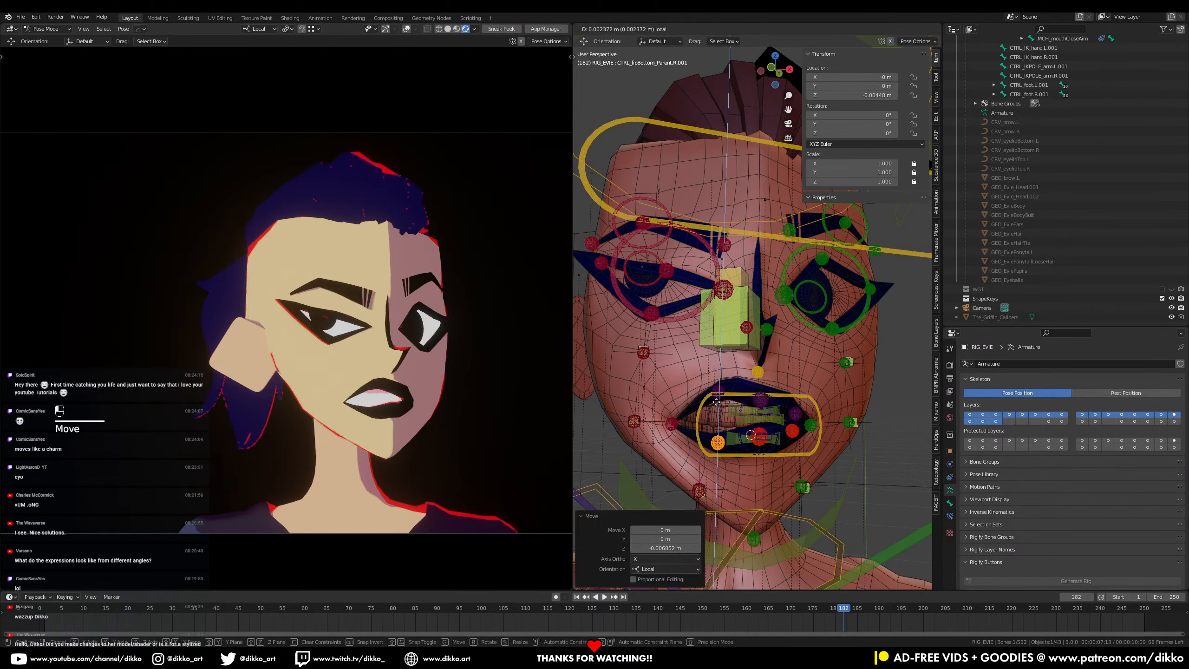
# Step: Reposition the bottom lip master control vertically and lower the centre lower lip control about 0.004 m along local Z
pyautogui.click(765, 436)
pyautogui.moveTo(759, 404); pyautogui.dragTo(755, 441)
pyautogui.scroll(3, 755, 441)
pyautogui.moveTo(754, 441); pyautogui.dragTo(775, 420, button='middle')
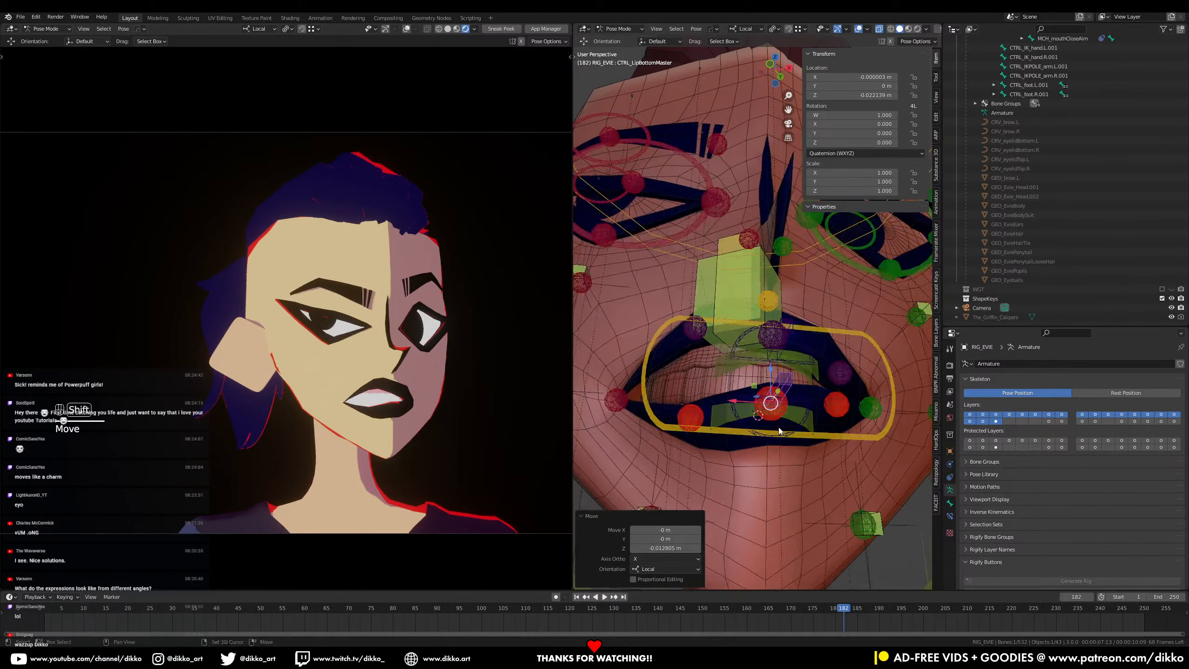
pyautogui.click(775, 421)
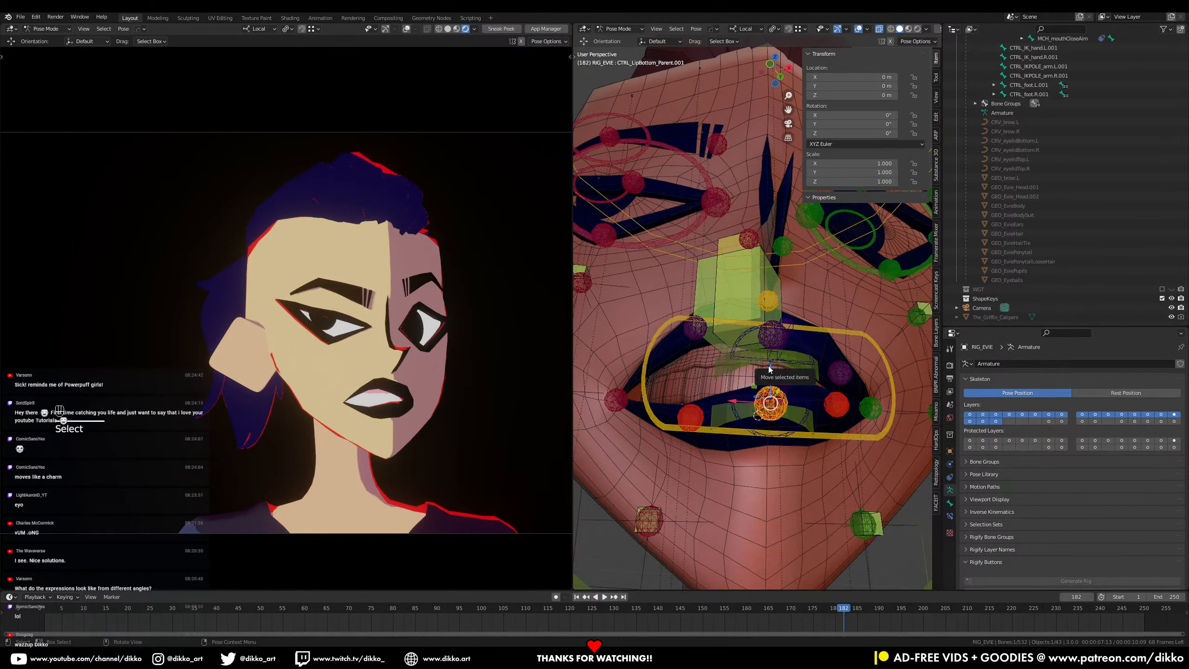
pyautogui.moveTo(768, 367); pyautogui.dragTo(783, 398)
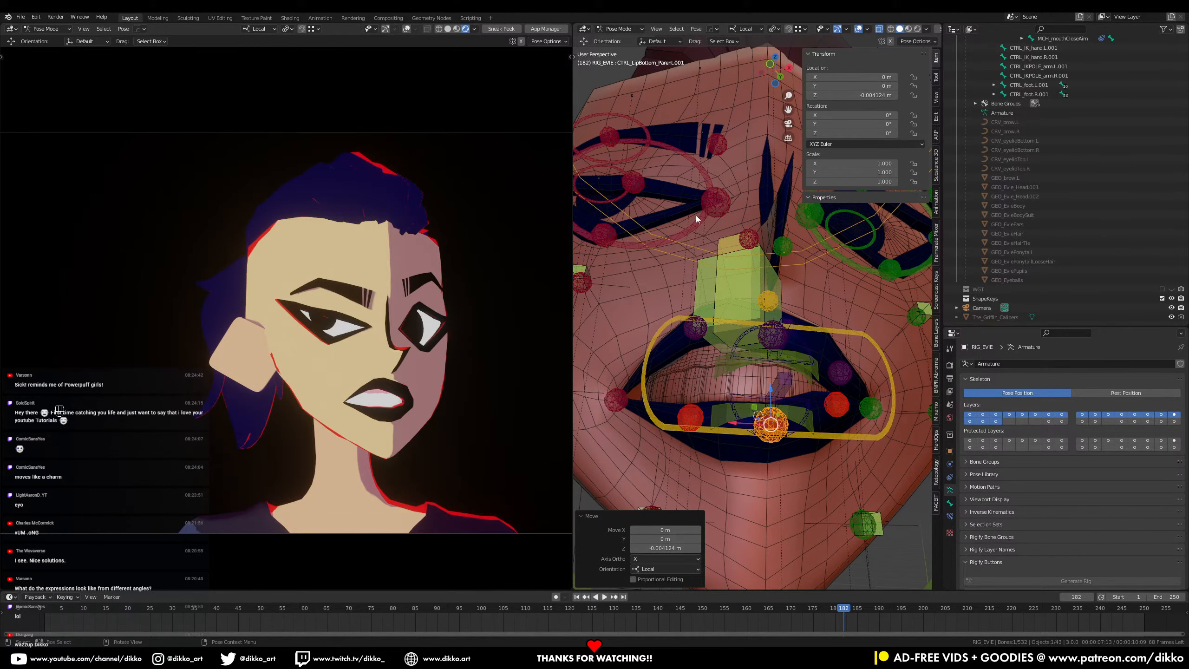
# Step: Select all visible pose bones and clear their rotation and location
pyautogui.press('a')
pyautogui.scroll(-5, 753, 325)
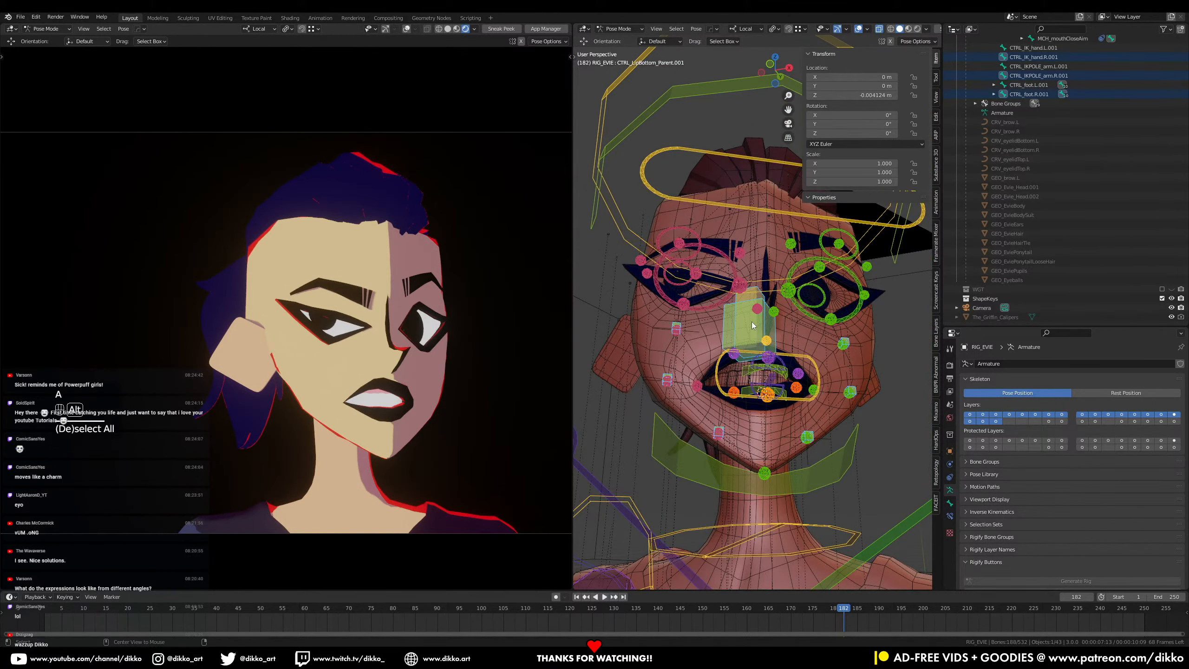
pyautogui.hotkey('alt', 'r')
pyautogui.hotkey('alt', 'g')
# Step: Scale the right lower eyelid control to about 7.24 along local X
pyautogui.moveTo(752, 324); pyautogui.dragTo(776, 348, button='middle')
pyautogui.scroll(3, 775, 328)
pyautogui.keyDown('shift'); pyautogui.moveTo(775, 307); pyautogui.dragTo(793, 354, button='middle'); pyautogui.keyUp('shift')
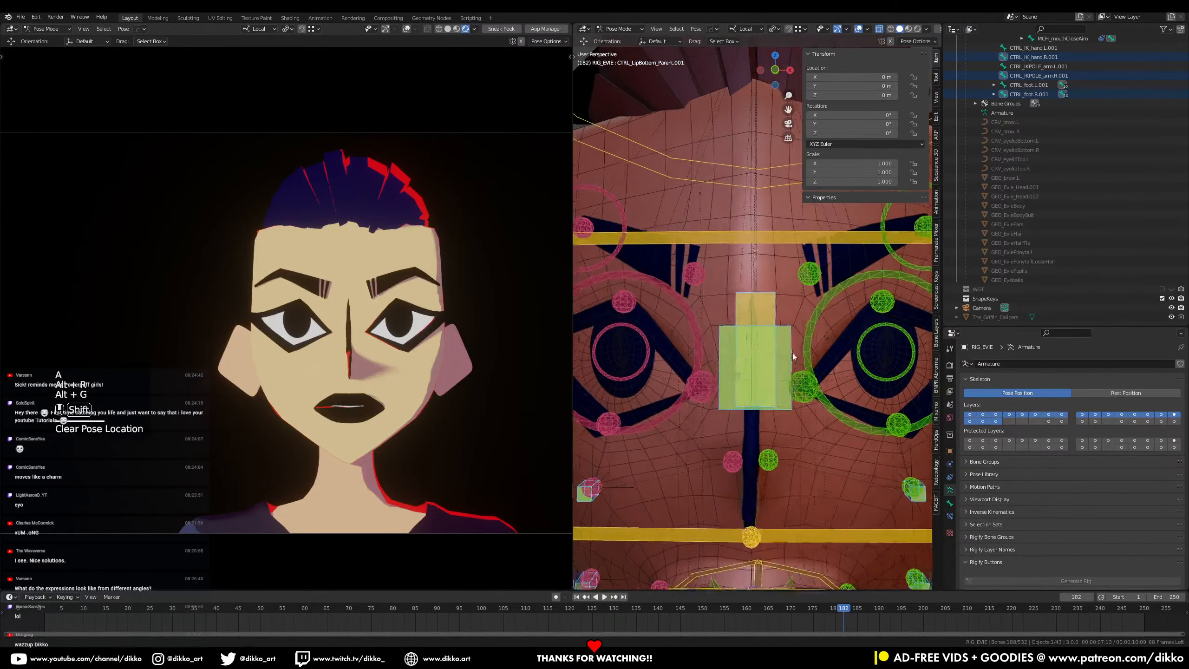
pyautogui.keyDown('shift'); pyautogui.moveTo(682, 368); pyautogui.dragTo(782, 321, button='middle'); pyautogui.keyUp('shift')
pyautogui.click(712, 382)
pyautogui.press('s')
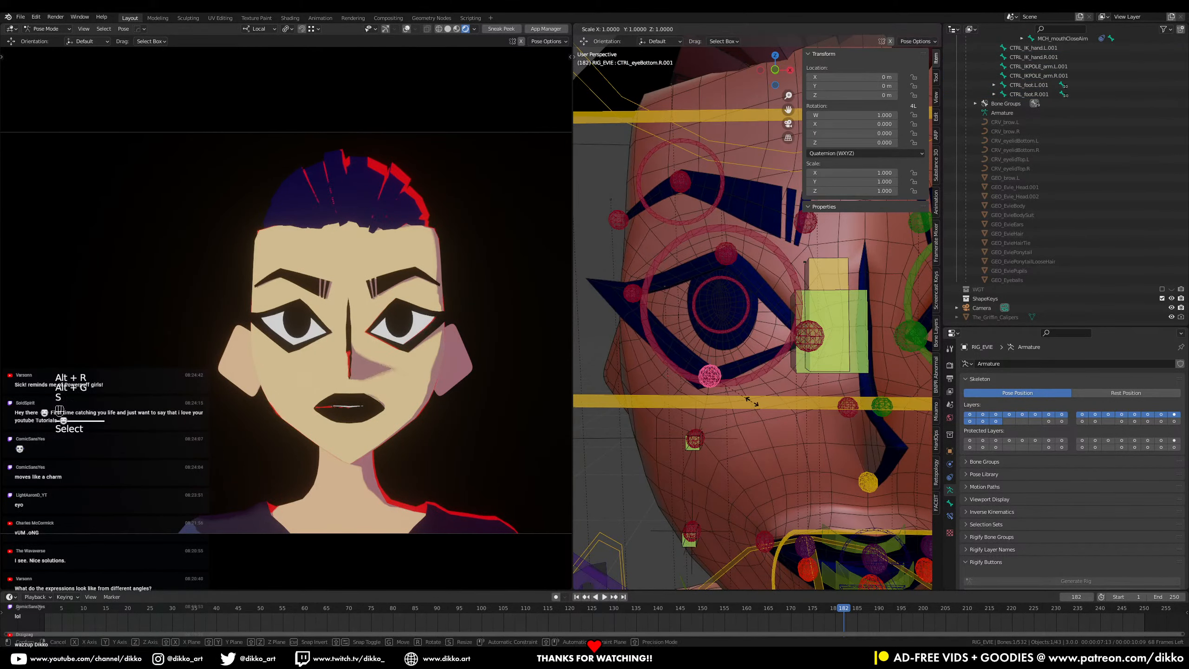
pyautogui.press('x')
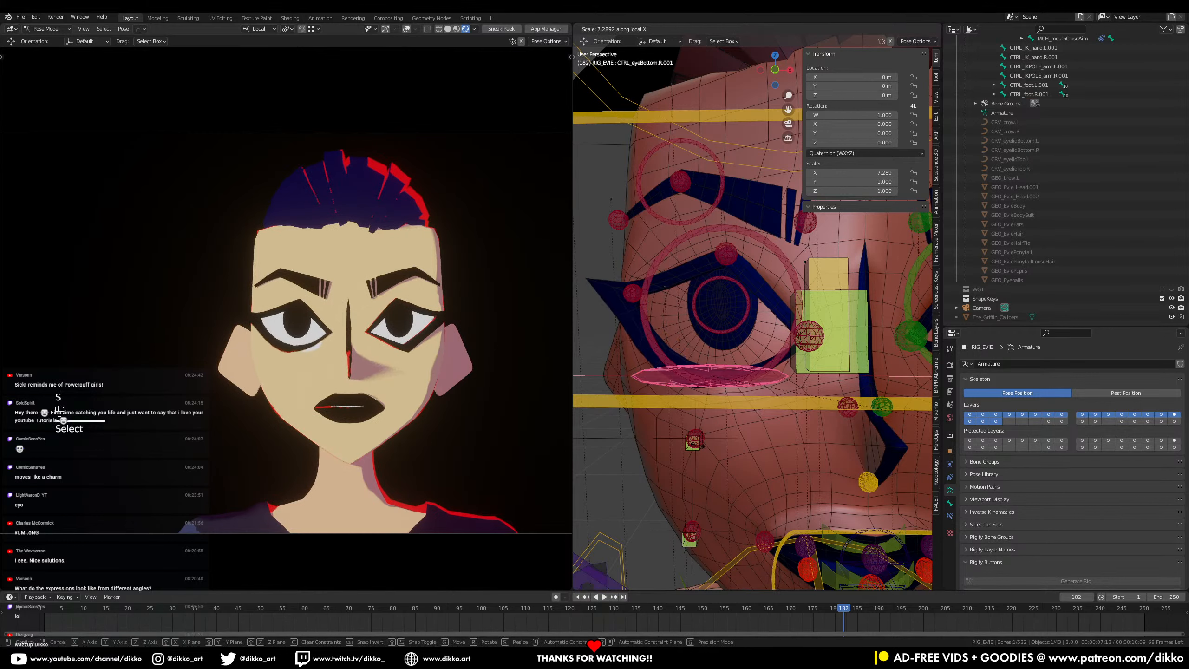
pyautogui.click(735, 378)
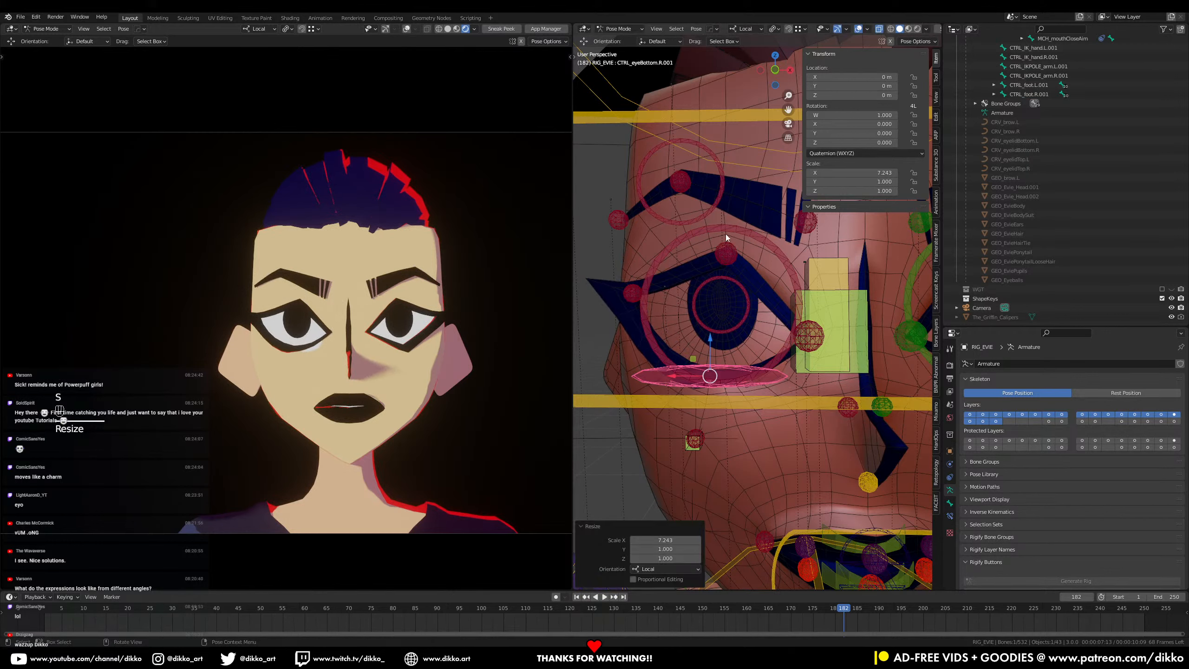
# Step: Lower the right upper eyelid control over the pupil and raise the right inner eye corner control slightly
pyautogui.click(726, 250)
pyautogui.moveTo(725, 216); pyautogui.dragTo(810, 277)
pyautogui.click(814, 328)
pyautogui.moveTo(755, 376); pyautogui.dragTo(794, 405, button='middle')
# Step: Move the right lower eyelid control about 0.004 m along local Y
pyautogui.click(756, 385)
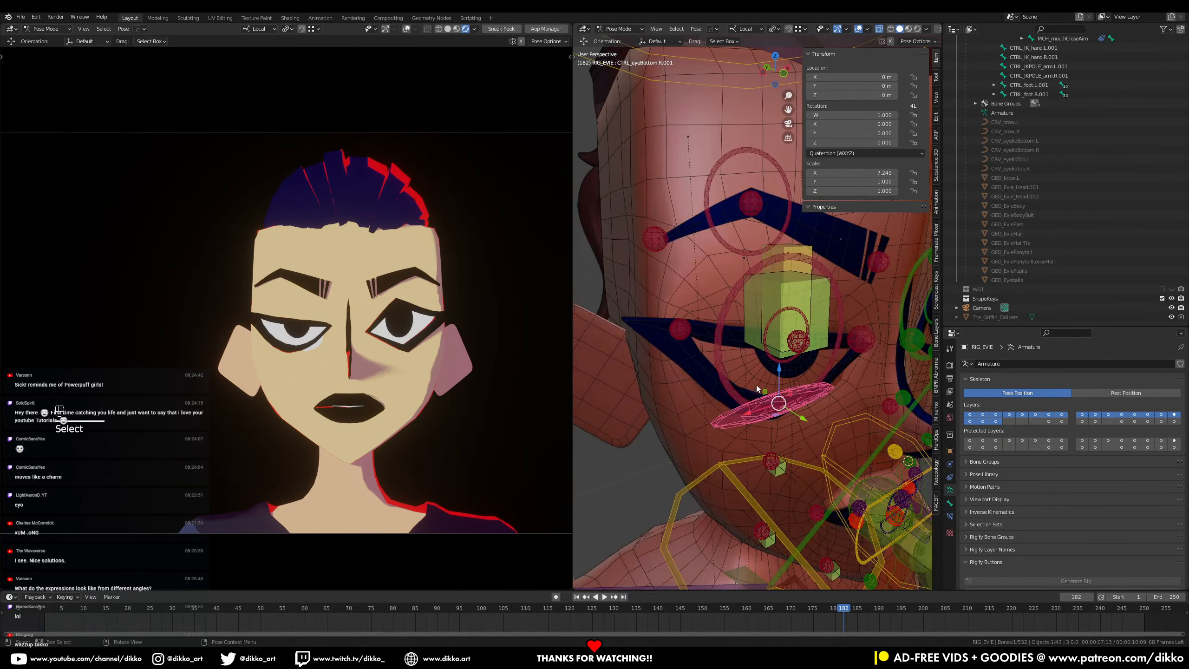
pyautogui.moveTo(798, 416); pyautogui.dragTo(807, 420)
pyautogui.moveTo(800, 422); pyautogui.dragTo(734, 338, button='middle')
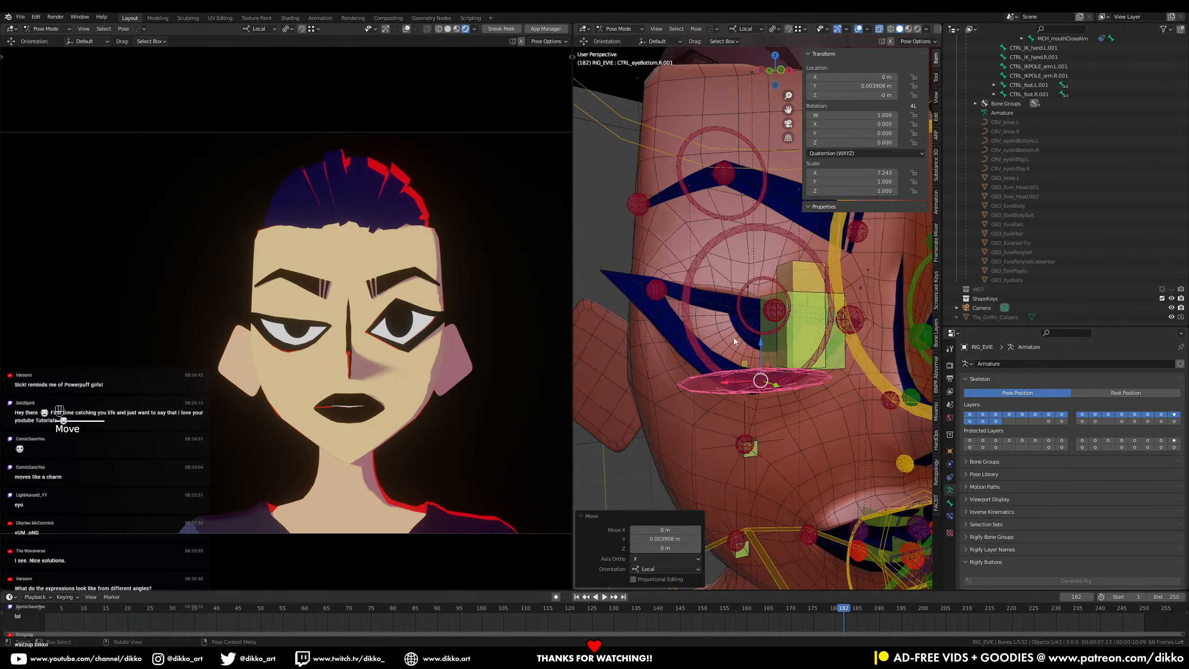
# Step: Adjust the right upper eyelid control vertically to about -0.014 m along local Z
pyautogui.moveTo(748, 389); pyautogui.dragTo(742, 284, button='middle')
pyautogui.click(737, 271)
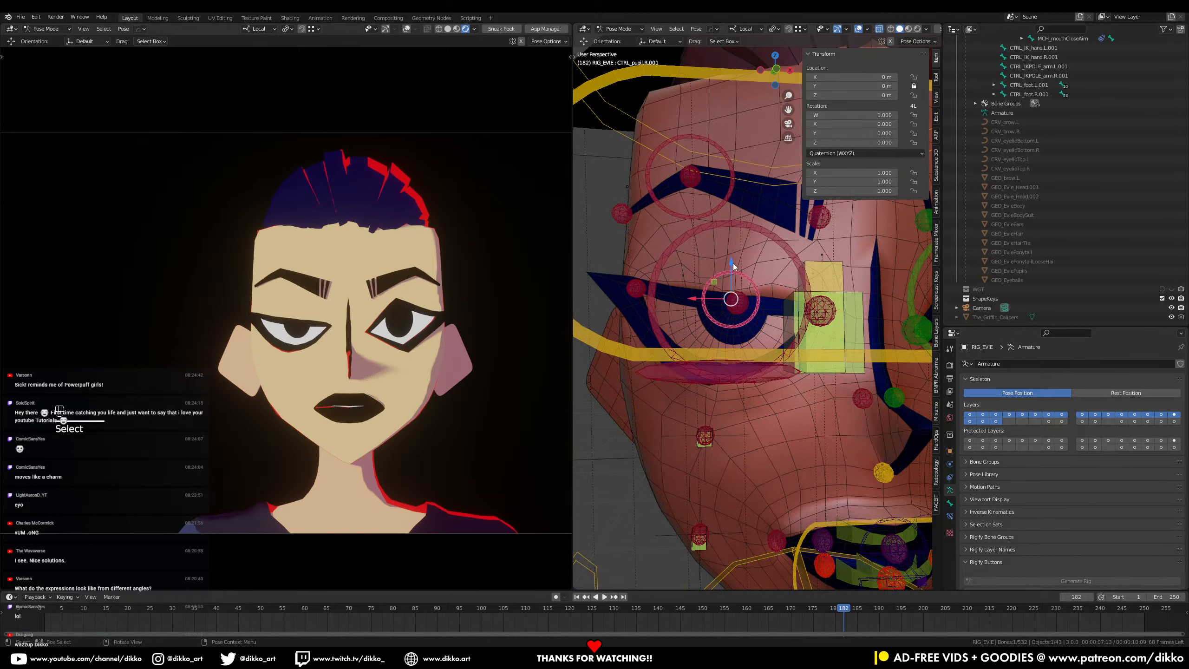
pyautogui.press('g')
pyautogui.press('z')
pyautogui.hotkey('ctrl', 'z')
pyautogui.rightClick(737, 257)
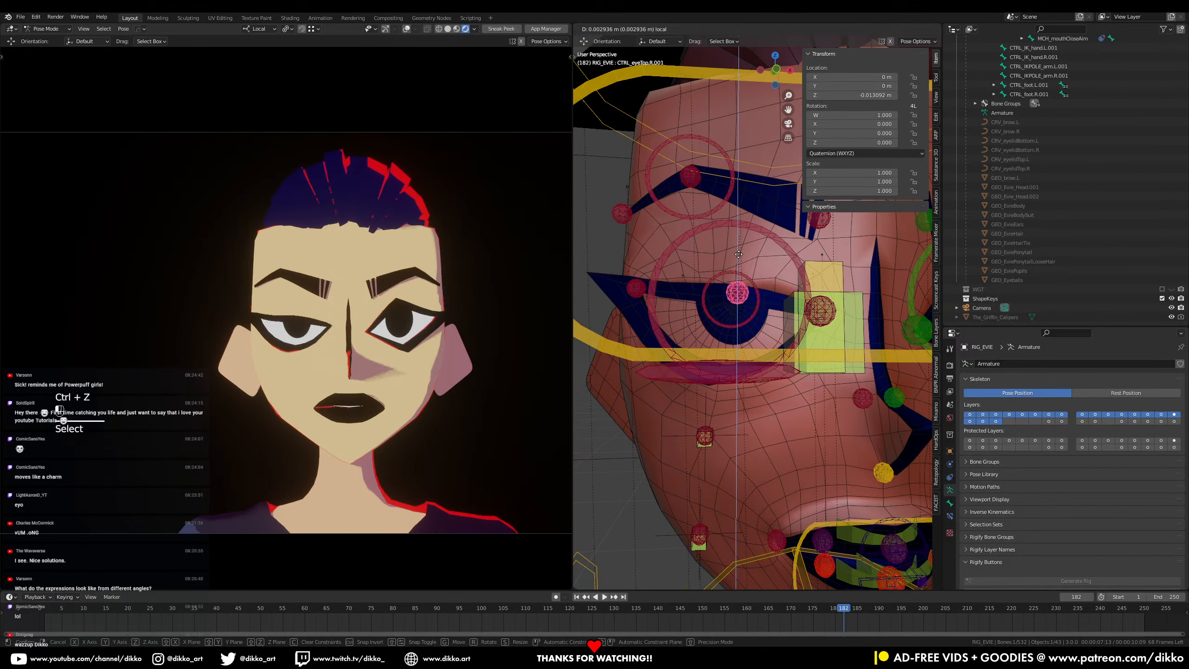
# Step: Nudge the right outer eye corner control about 0.0001 m along local Z
pyautogui.click(636, 288)
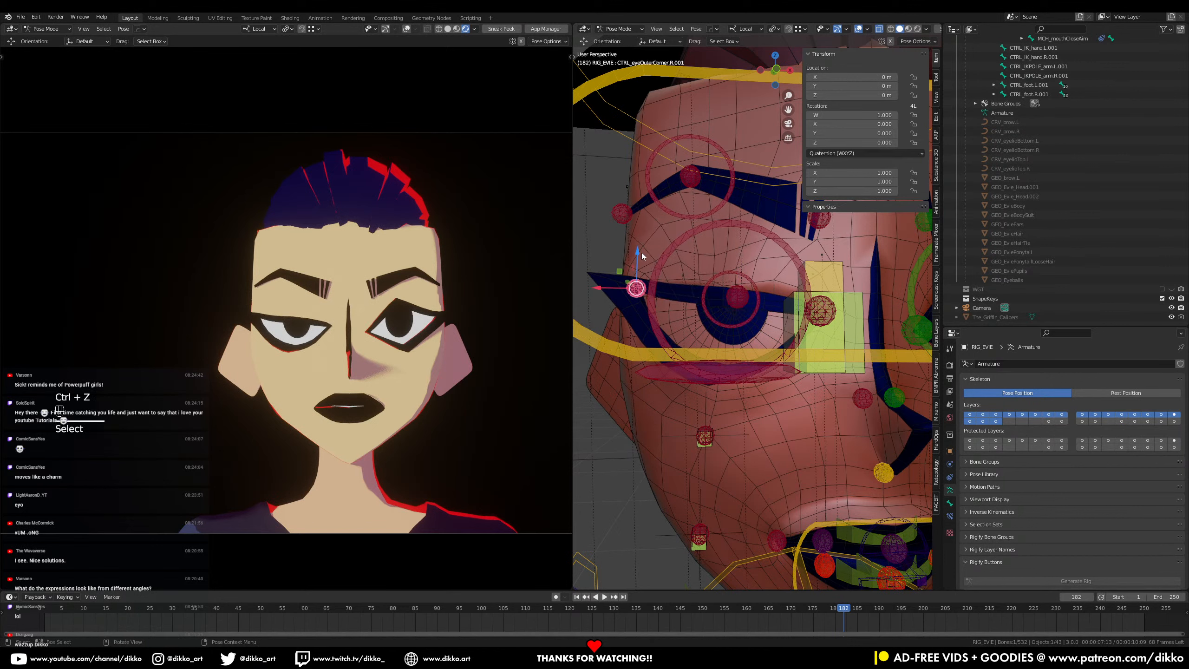
pyautogui.press('g')
pyautogui.press('z')
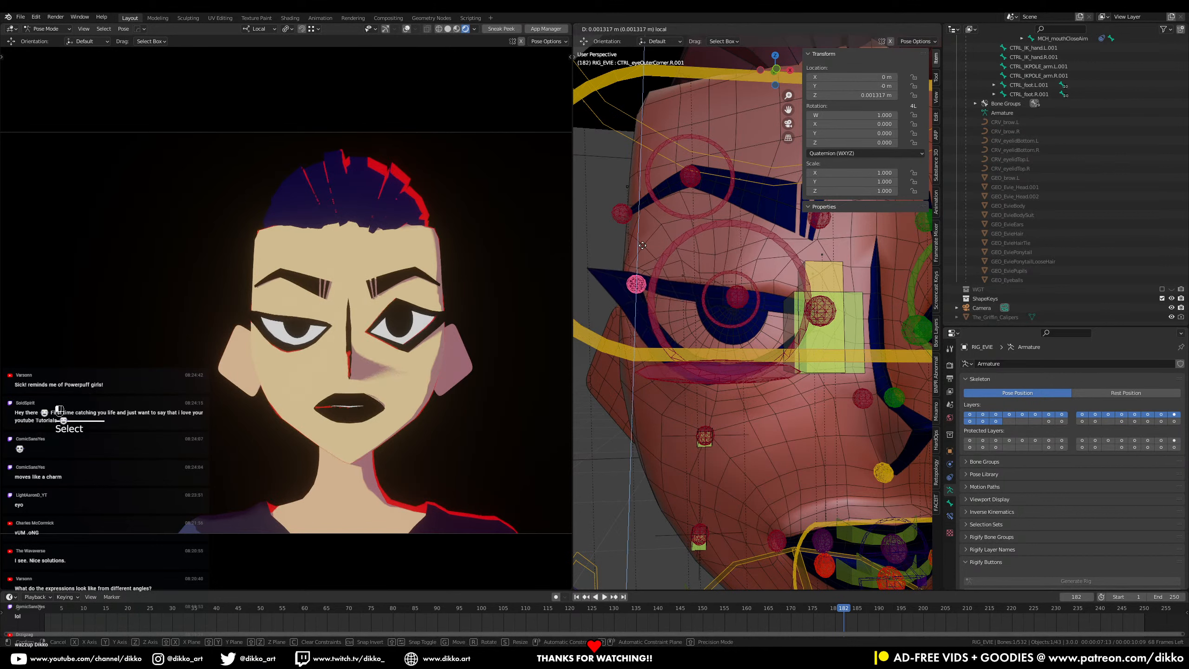
pyautogui.click(643, 255)
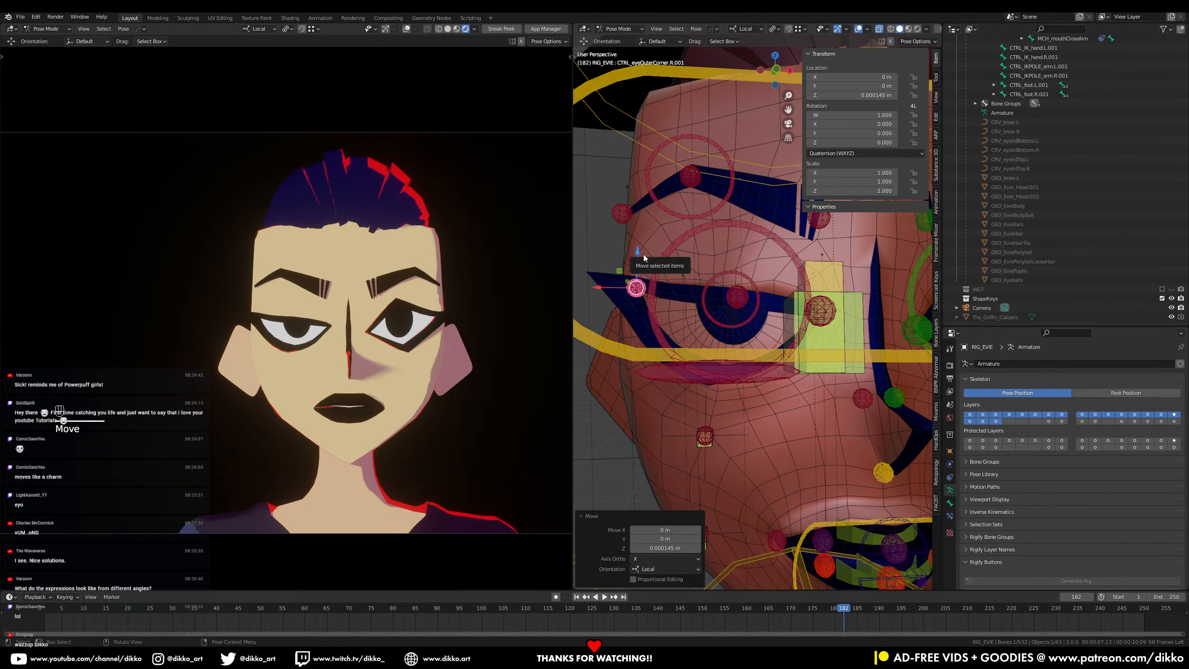
# Step: Raise the right upper eyelid control to about 0.011 m along local Z in front view, opening the eye wide
pyautogui.press('KP_1')
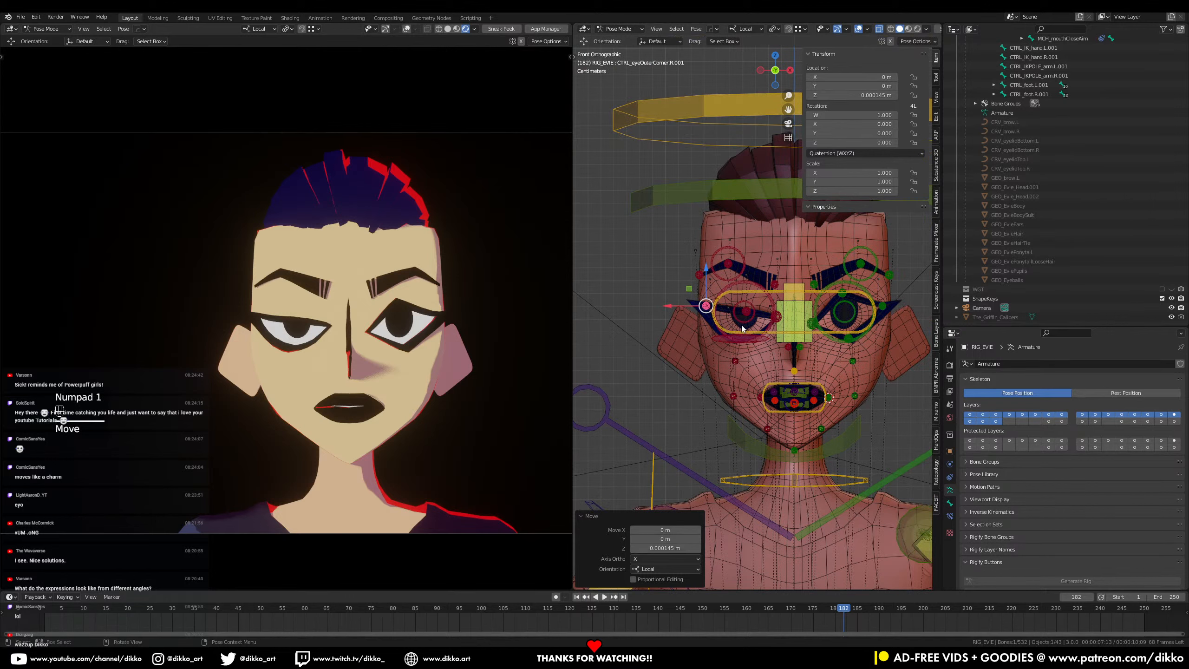
pyautogui.scroll(3, 742, 328)
pyautogui.click(775, 305)
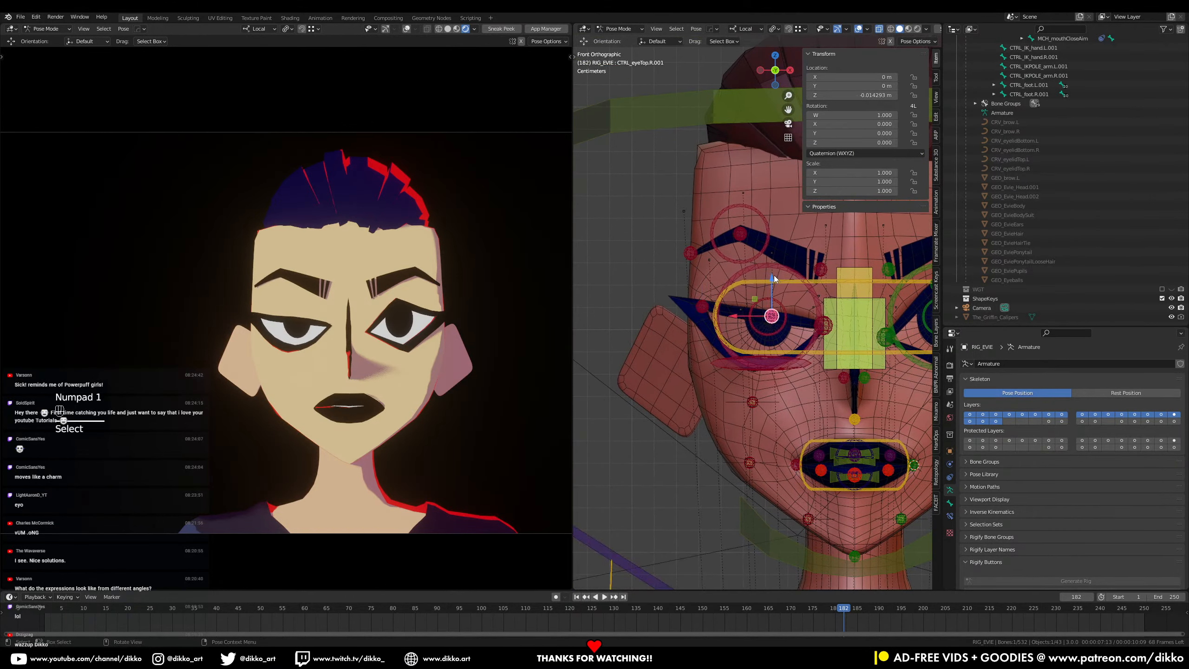
pyautogui.press('g')
pyautogui.press('z')
pyautogui.click(777, 218)
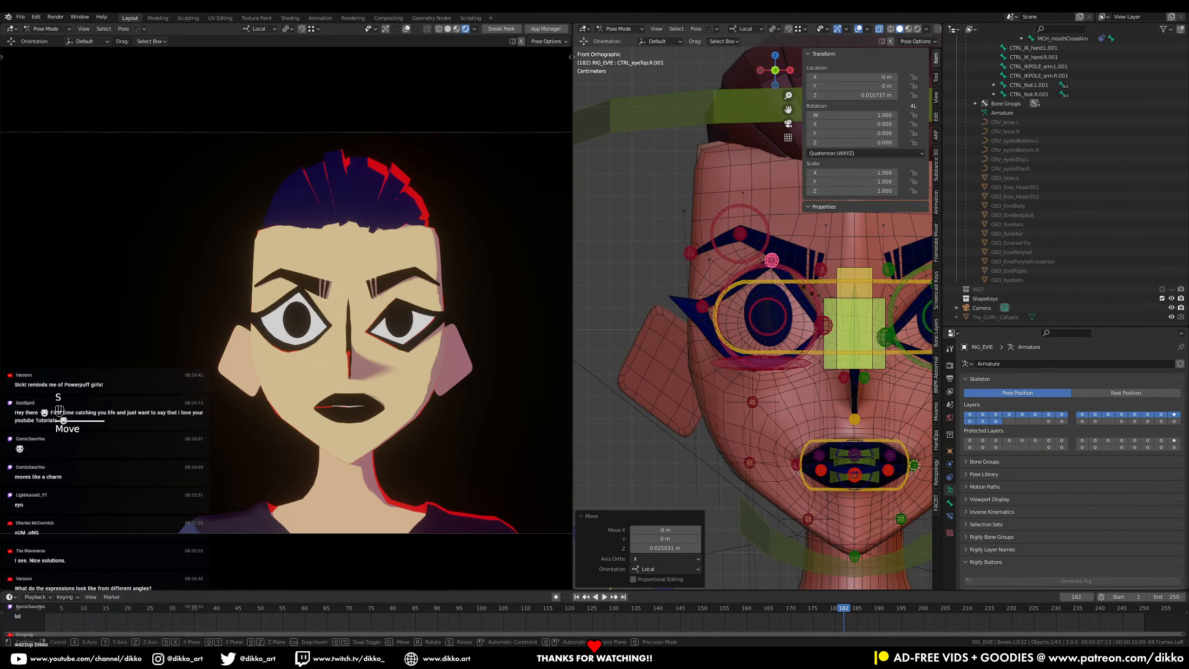
# Step: Scale the right upper eyelid control to about 10 along local X
pyautogui.press('s')
pyautogui.press('x')
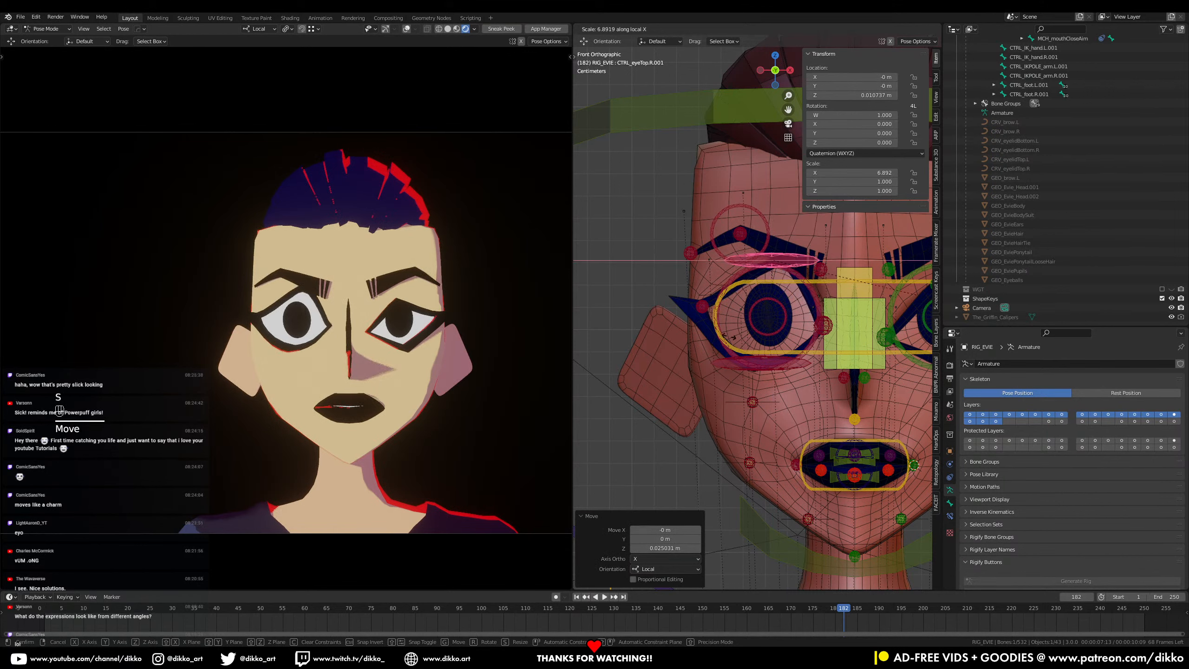
pyautogui.click(835, 266)
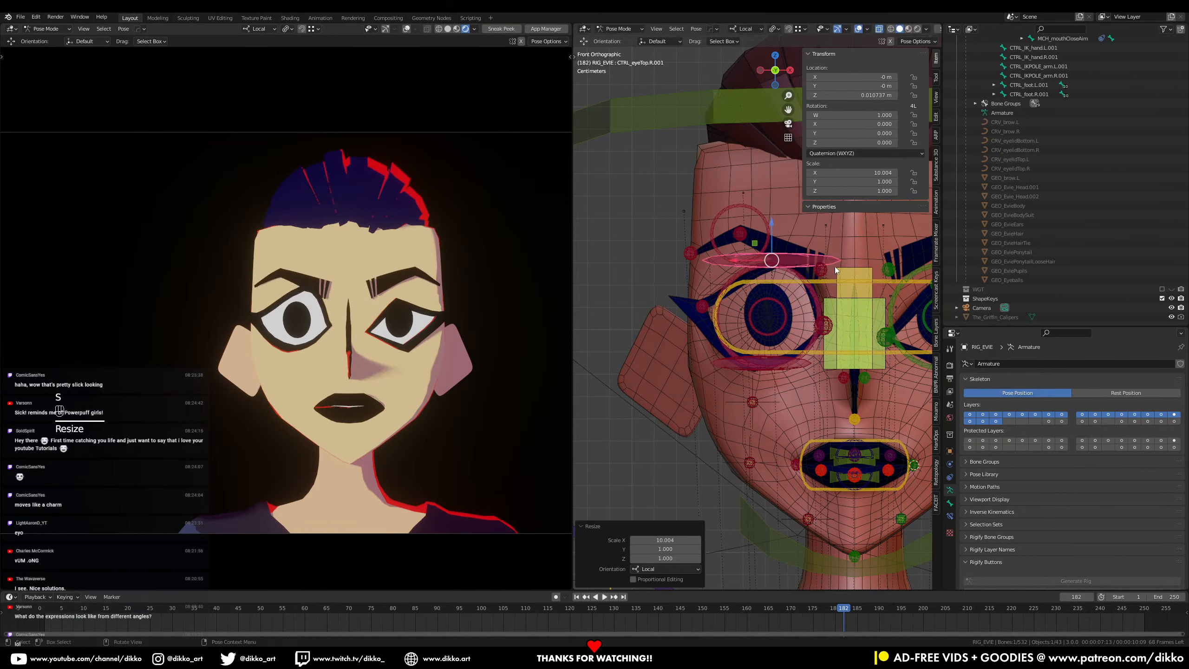
# Step: Place the right upper eyelid control at about X 0.010 m, Z 0.005 m, and raise the right inner eye corner to about Z 0.007 m
pyautogui.moveTo(733, 261); pyautogui.dragTo(710, 262)
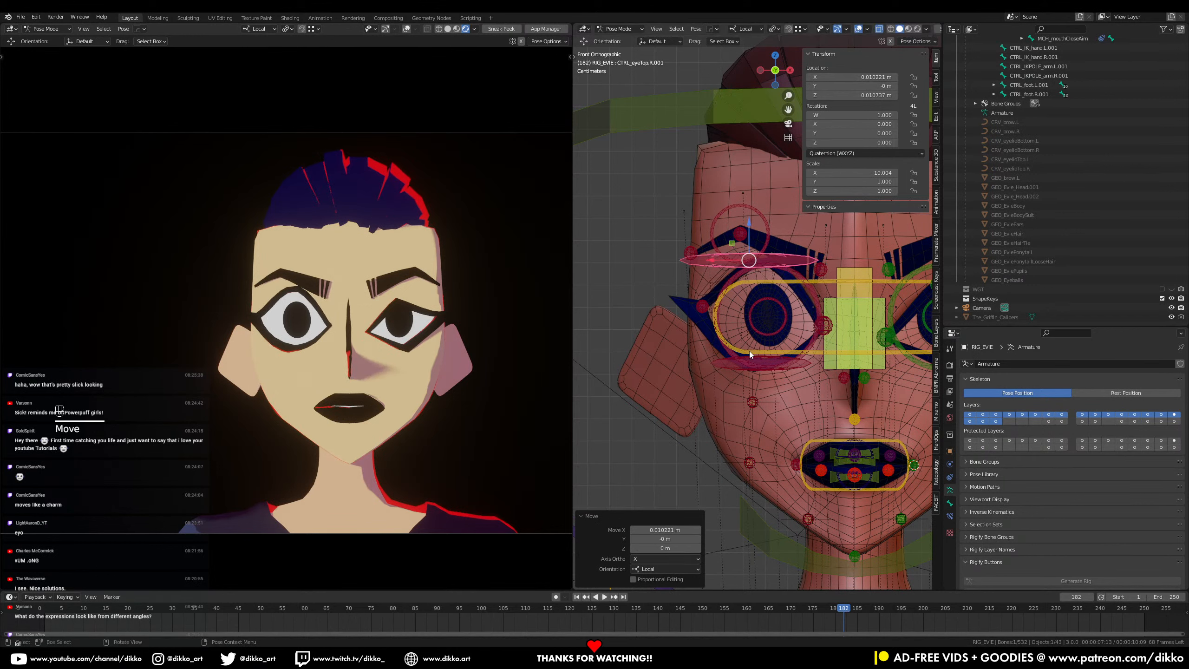
pyautogui.moveTo(750, 223); pyautogui.dragTo(752, 235)
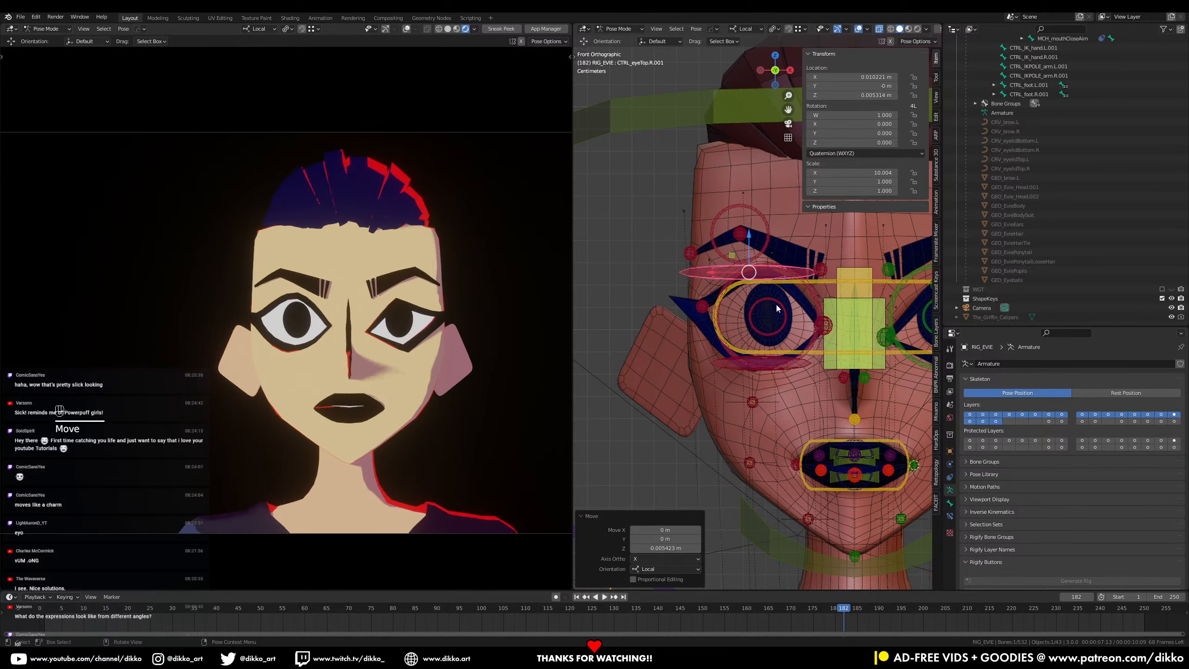
pyautogui.click(829, 326)
pyautogui.moveTo(824, 285); pyautogui.dragTo(837, 281)
# Step: Select all visible pose bones and clear their rotation, location and scale
pyautogui.press('a')
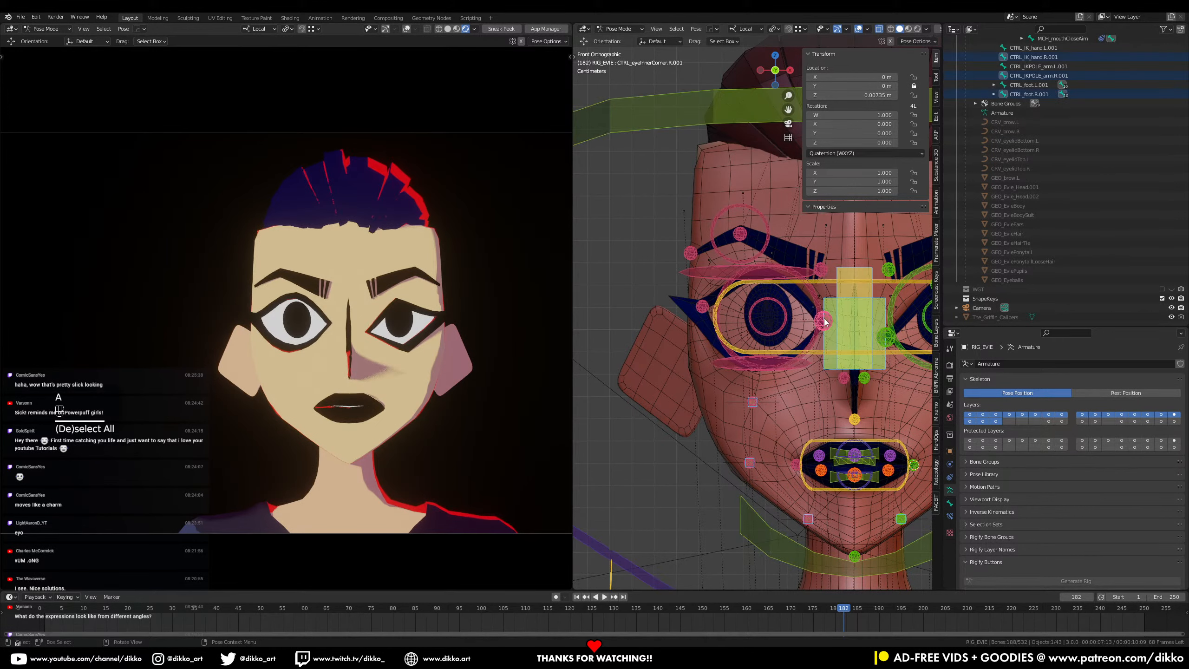
pyautogui.hotkey('alt', 'r')
pyautogui.hotkey('alt', 'g')
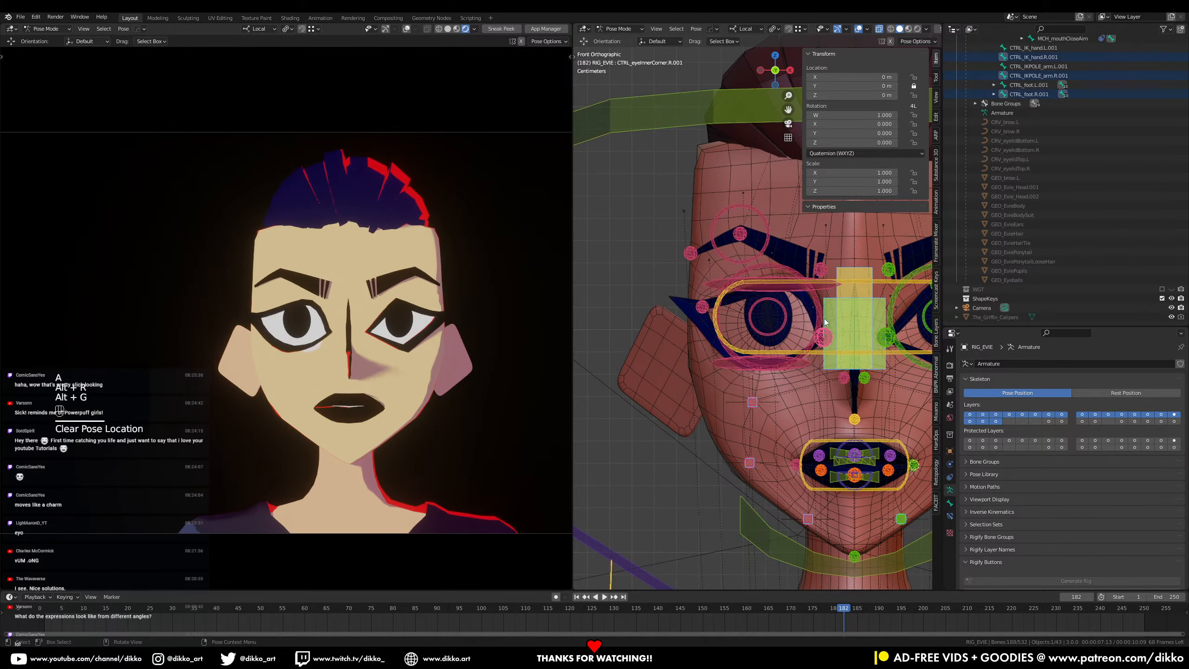
pyautogui.hotkey('alt', 's')
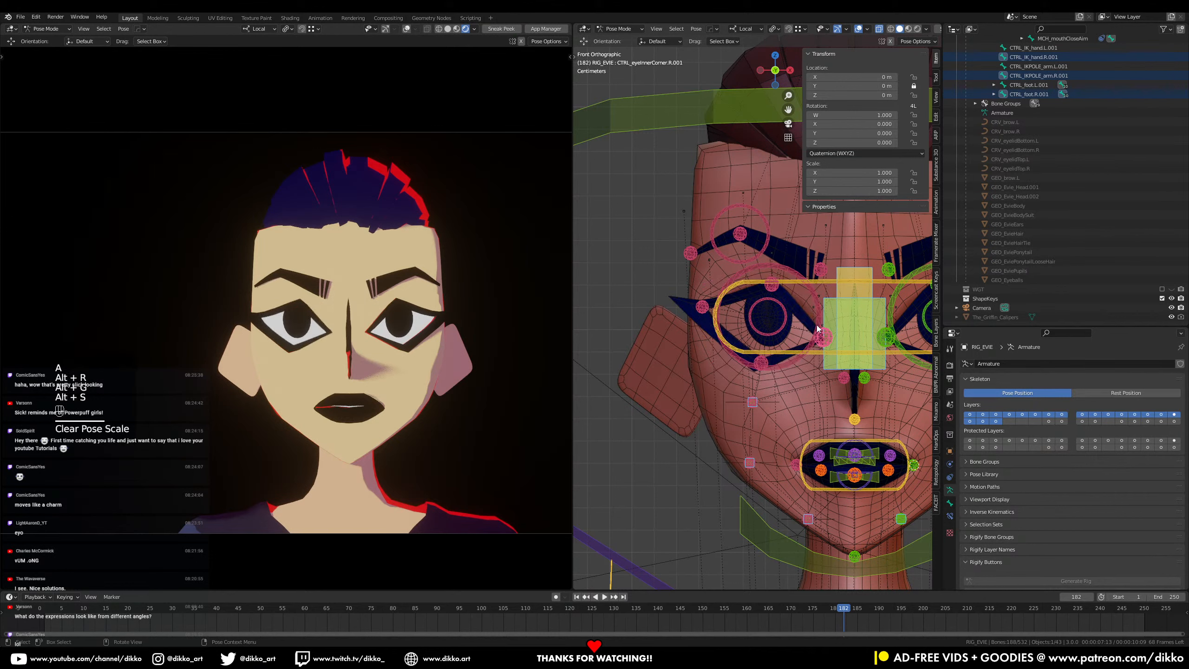
# Step: Hide the three active second-row bone layers of the armature that hold the box-shaped face helpers, and save the file
pyautogui.keyDown('shift'); pyautogui.moveTo(798, 332); pyautogui.dragTo(661, 317, button='middle'); pyautogui.keyUp('shift')
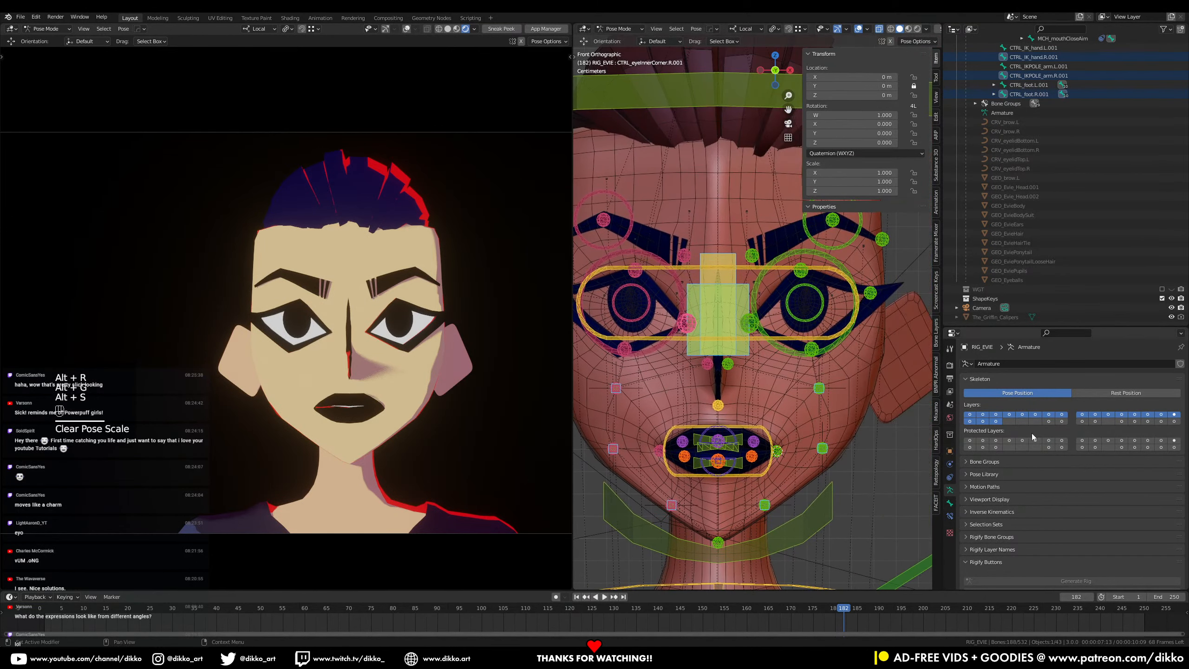
pyautogui.keyDown('shift'); pyautogui.moveTo(996, 421); pyautogui.dragTo(975, 417); pyautogui.keyUp('shift')
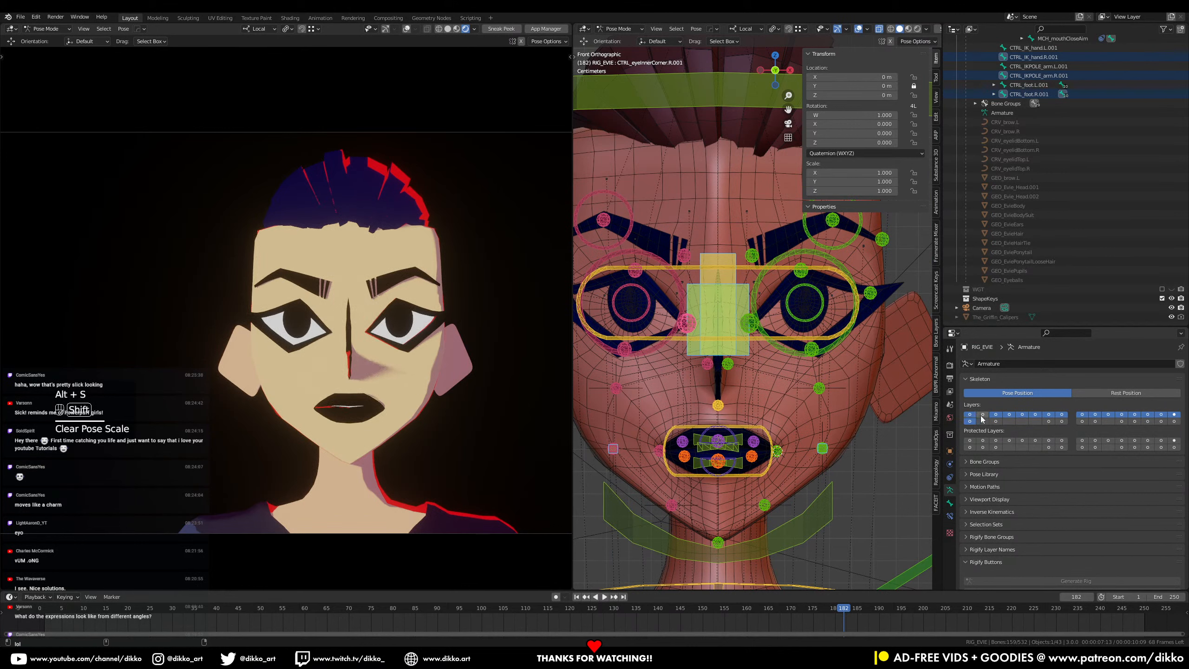
pyautogui.keyDown('shift'); pyautogui.click(970, 421); pyautogui.keyUp('shift')
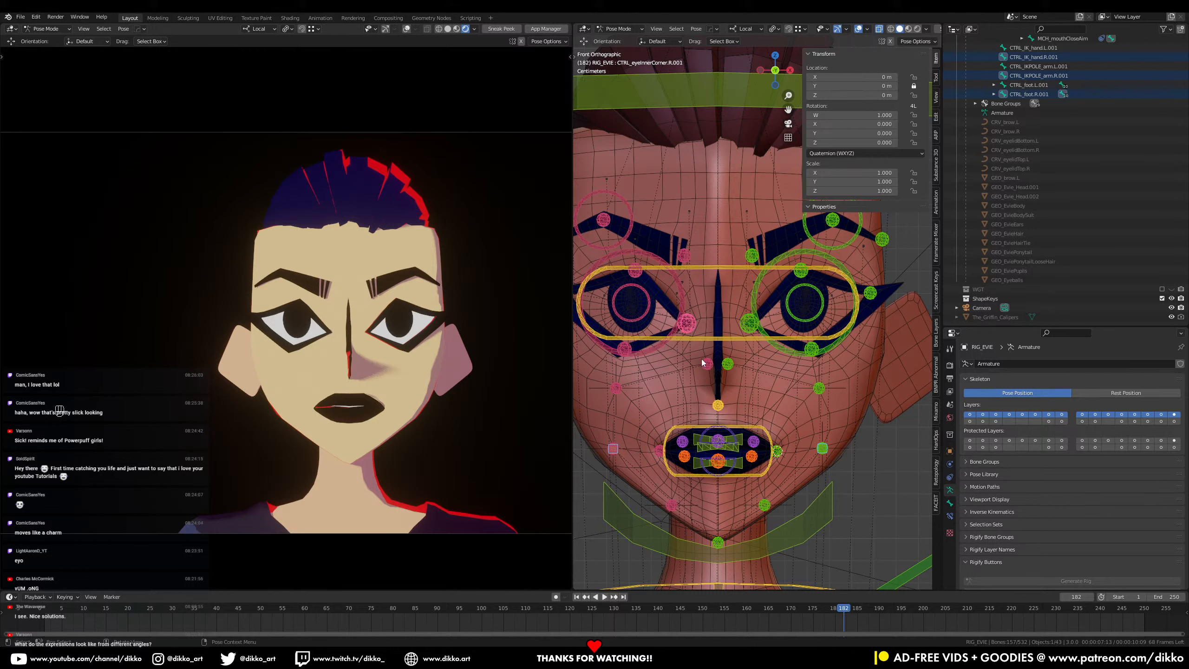
pyautogui.hotkey('ctrl', 's')
pyautogui.scroll(-1, 704, 359)
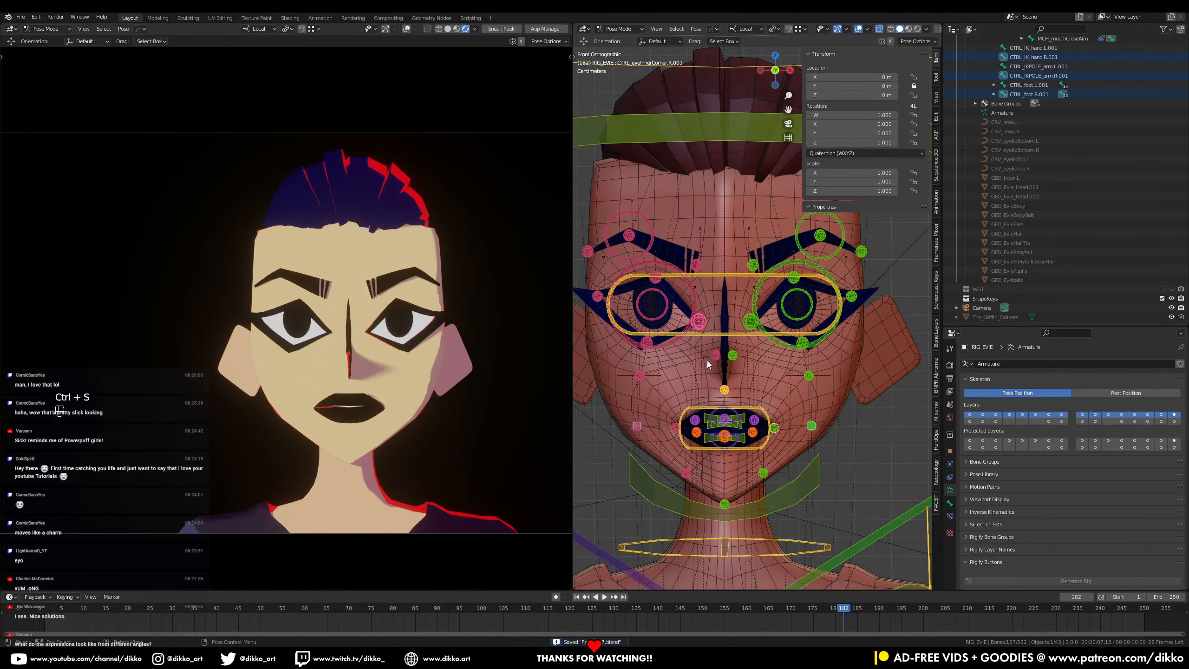
pyautogui.scroll(-1, 707, 360)
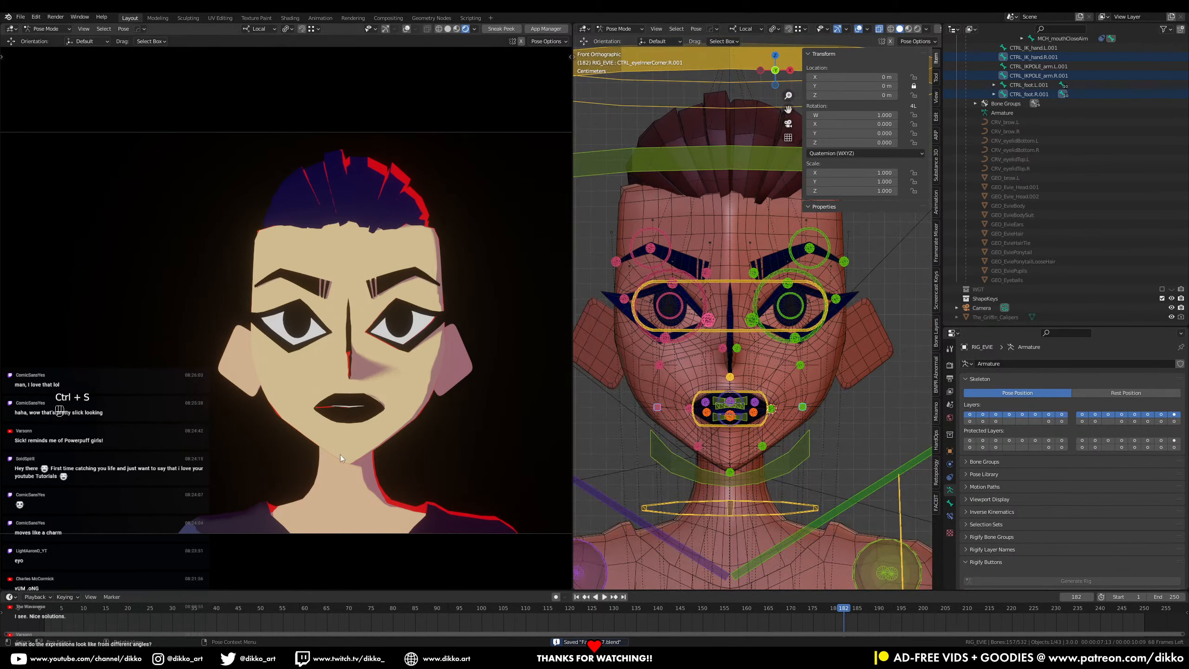
# Step: Select all remaining visible pose bones and clear their rotation and location
pyautogui.press('a')
pyautogui.hotkey('alt', 'r')
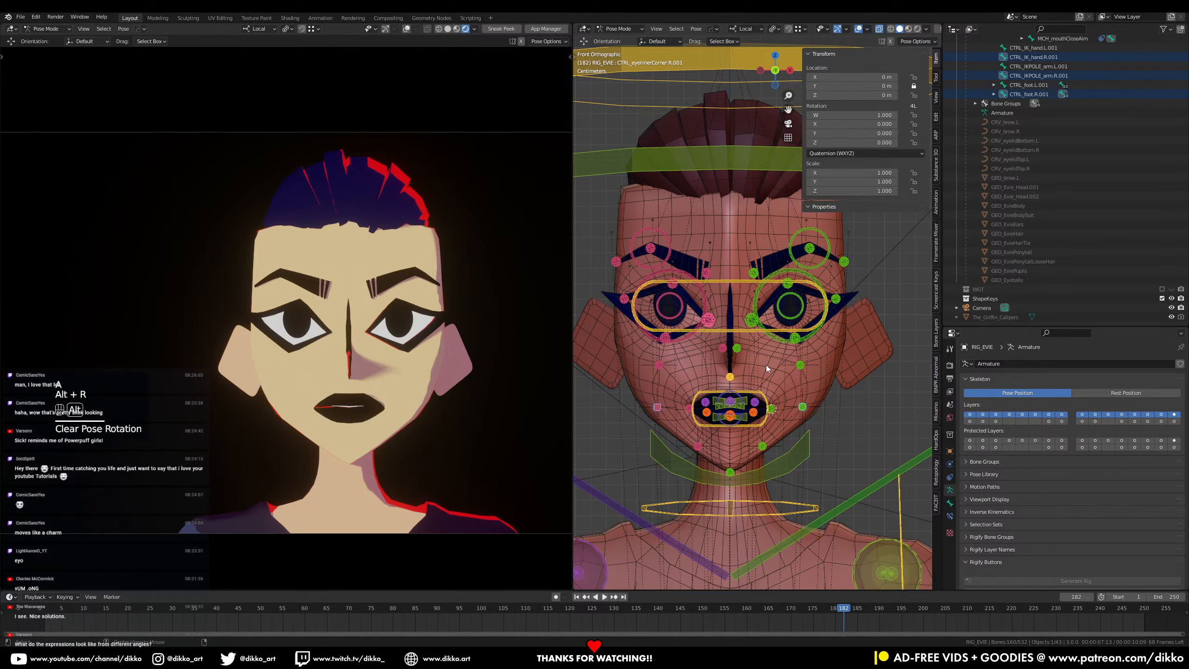
pyautogui.hotkey('alt', 'g')
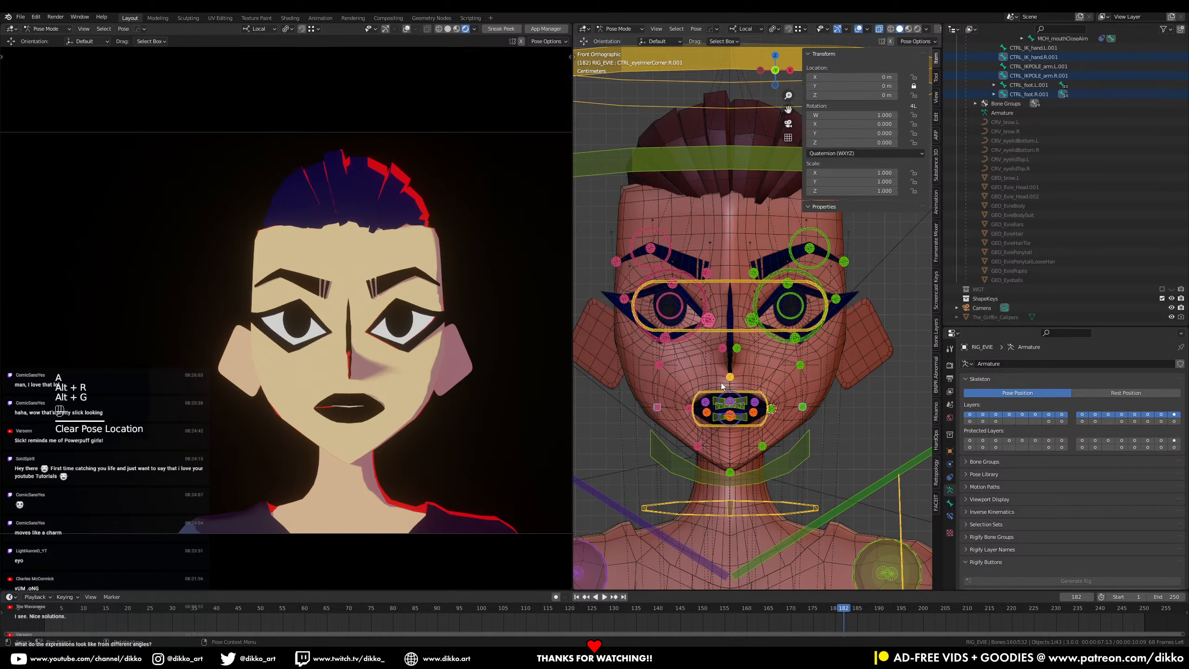
# Step: Try moving the shared eyes control vertically along local Z and freely across the face
pyautogui.click(737, 328)
pyautogui.press('g')
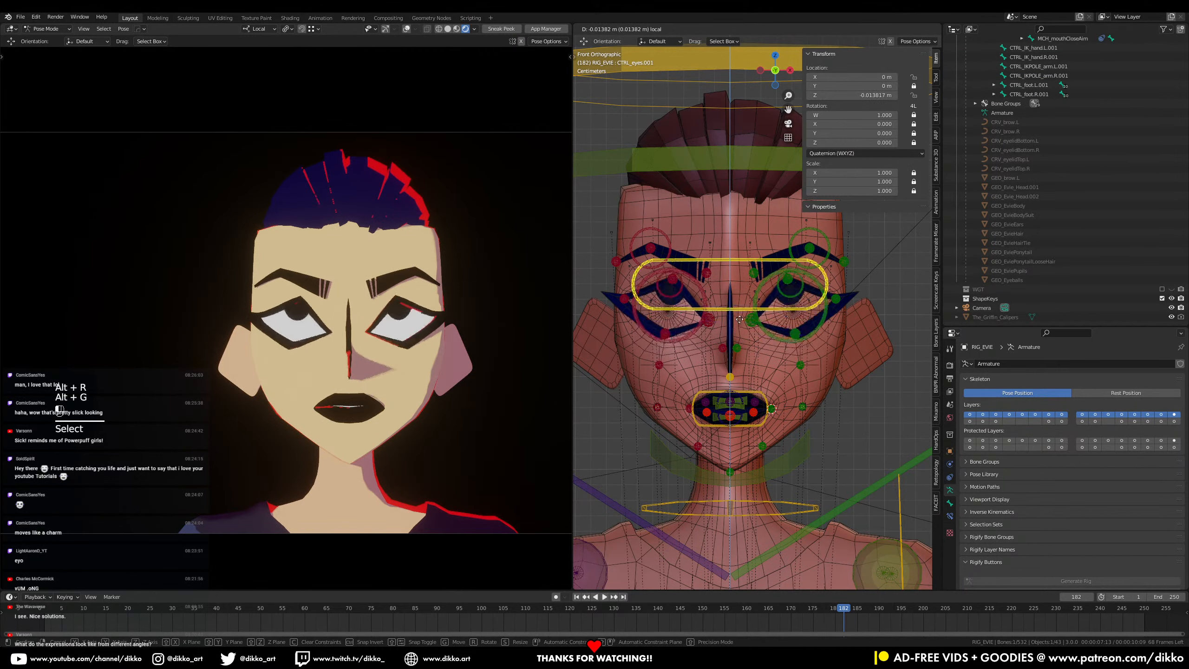
pyautogui.moveTo(739, 319); pyautogui.dragTo(741, 345)
pyautogui.hotkey('ctrl', 'z')
pyautogui.press('g')
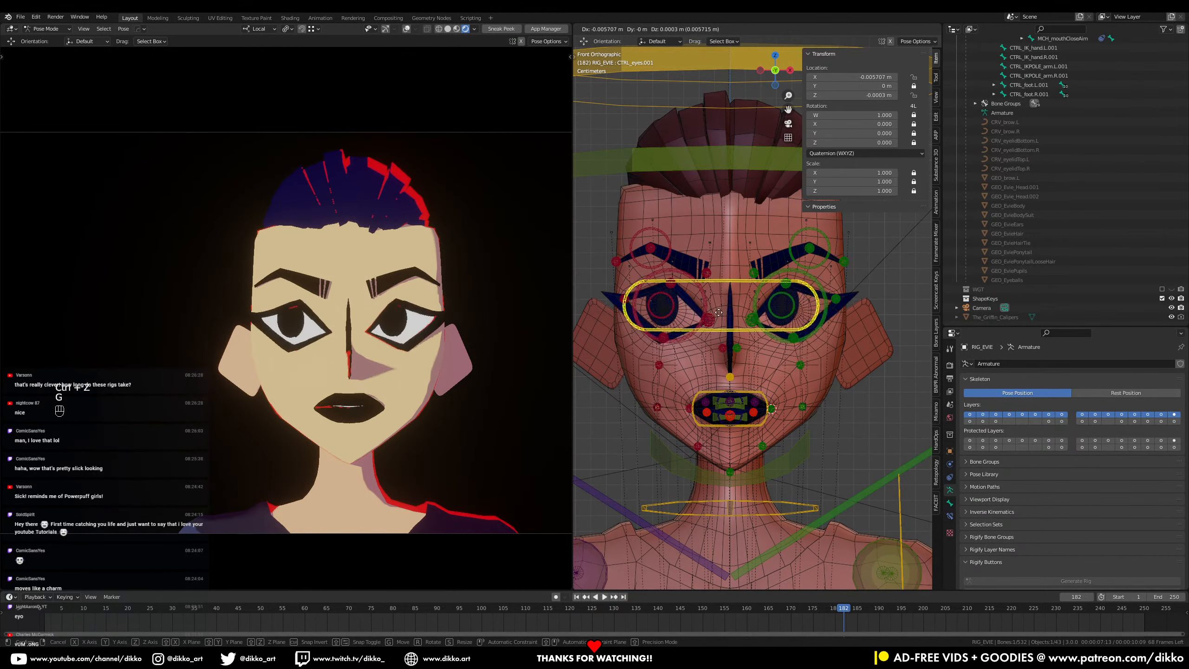
pyautogui.rightClick(731, 361)
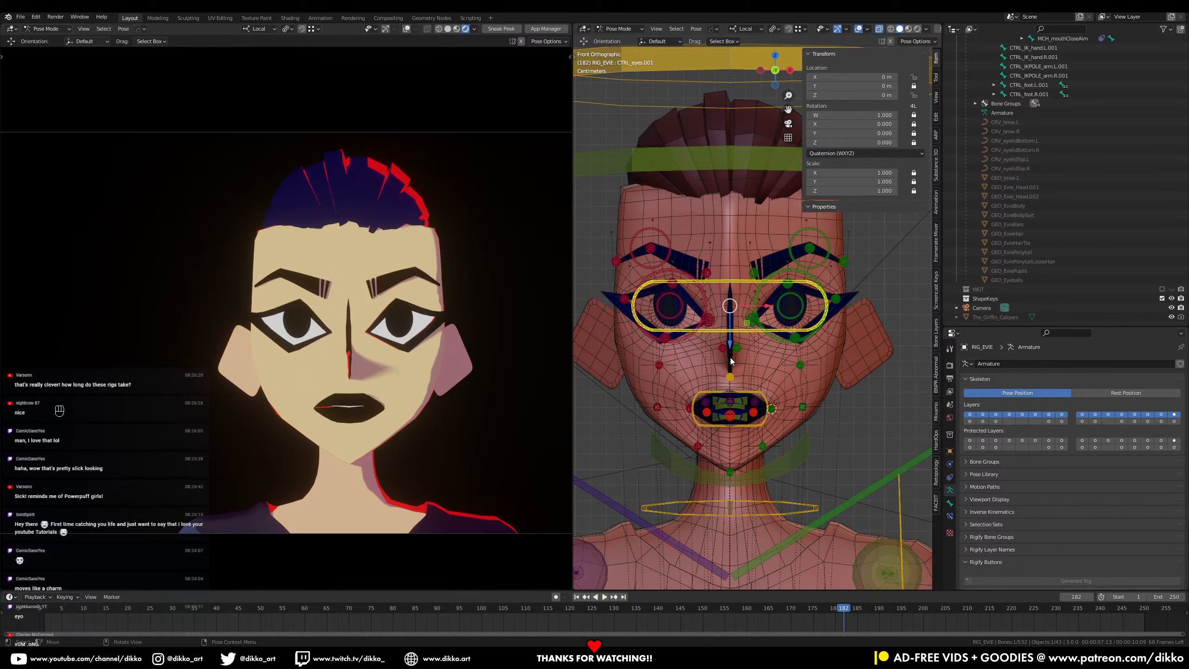
# Step: Save the file, switch the rig to Object Mode, save again and return to Pose Mode
pyautogui.hotkey('ctrl', 's')
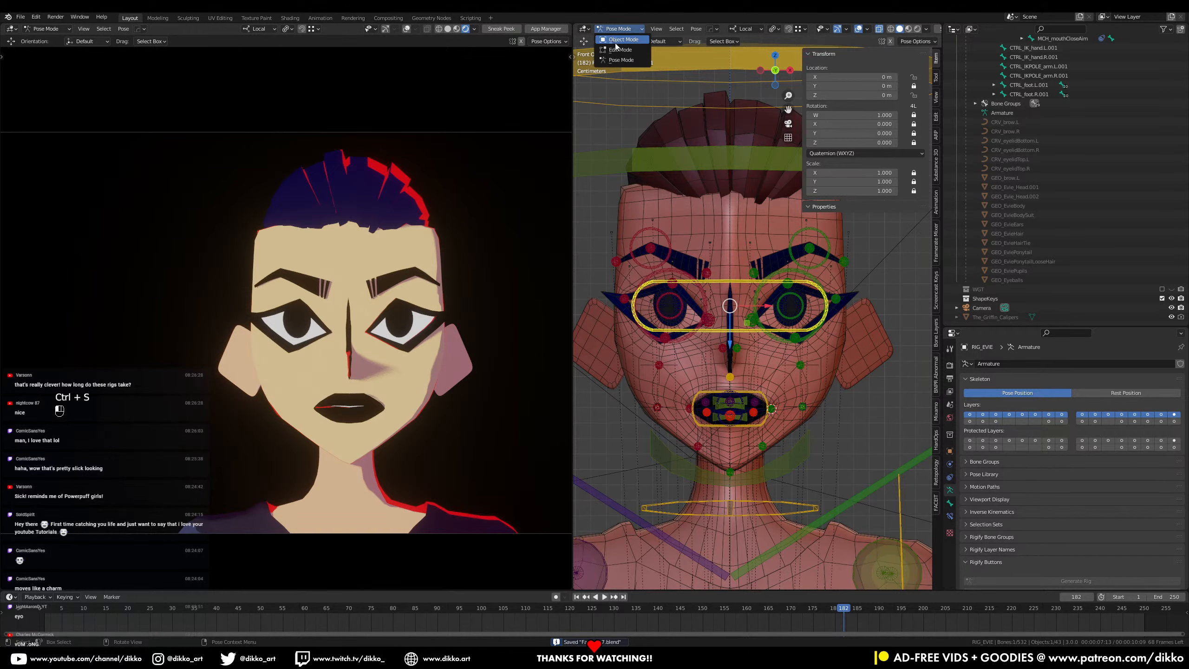
pyautogui.hotkey('ctrl', 'Tab')
pyautogui.hotkey('ctrl', 's')
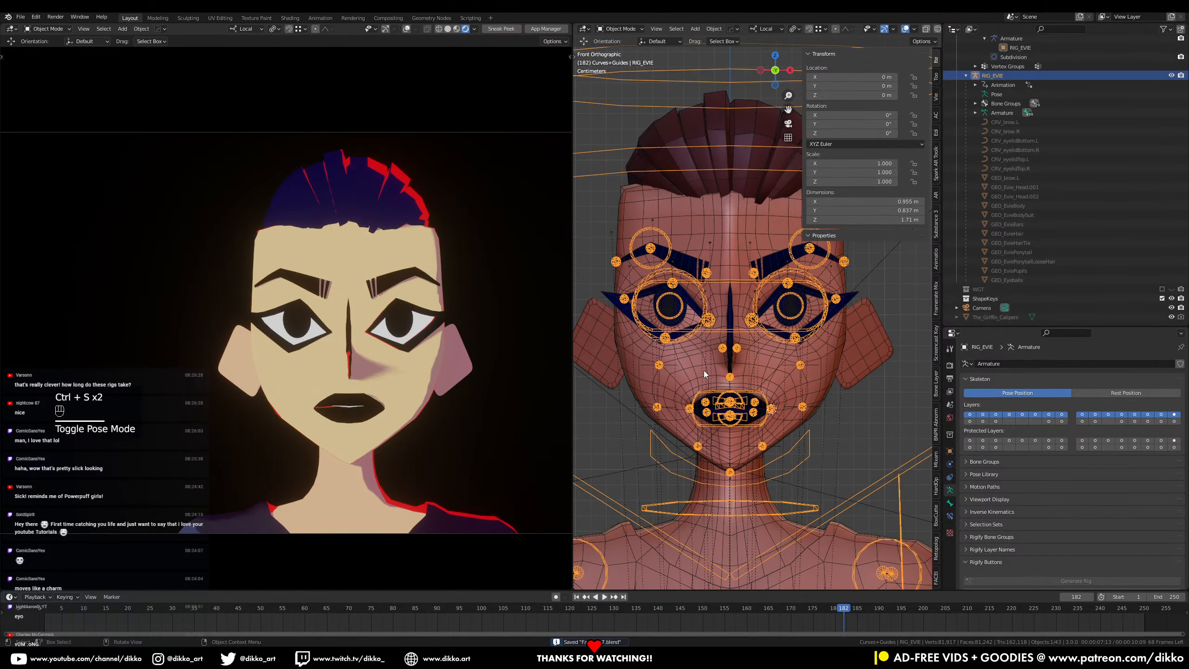
pyautogui.hotkey('ctrl', 's')
pyautogui.hotkey('ctrl', 'Tab')
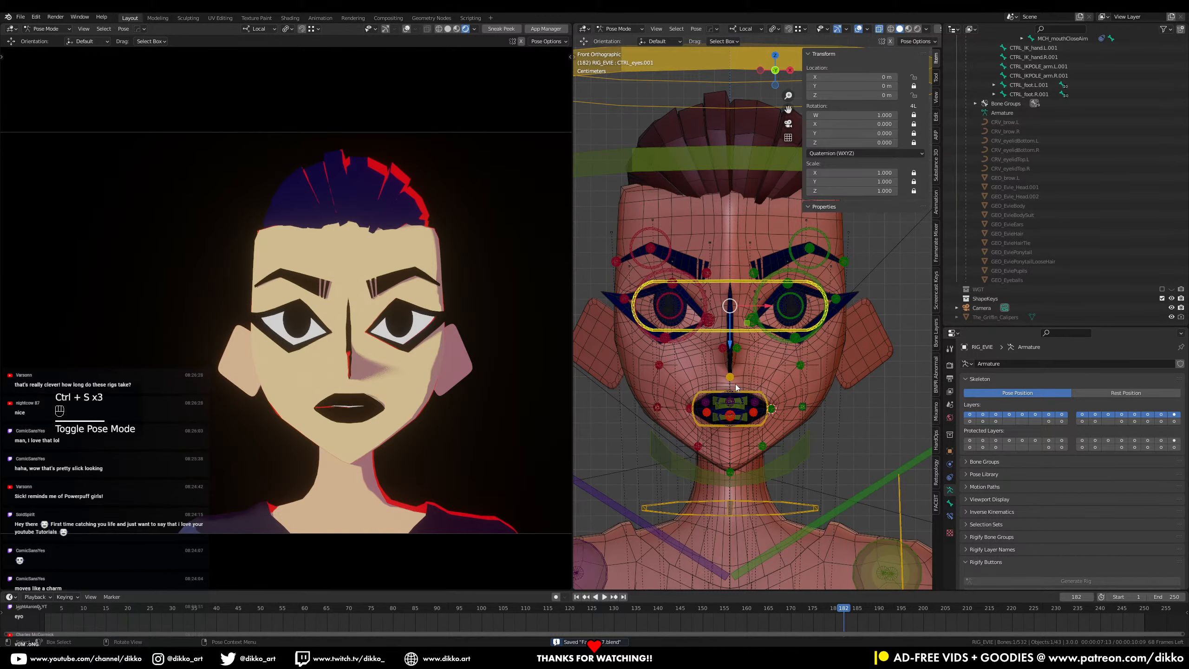
# Step: Try rotating the nose control around Z, then clear its rotation and location
pyautogui.click(731, 380)
pyautogui.press('r')
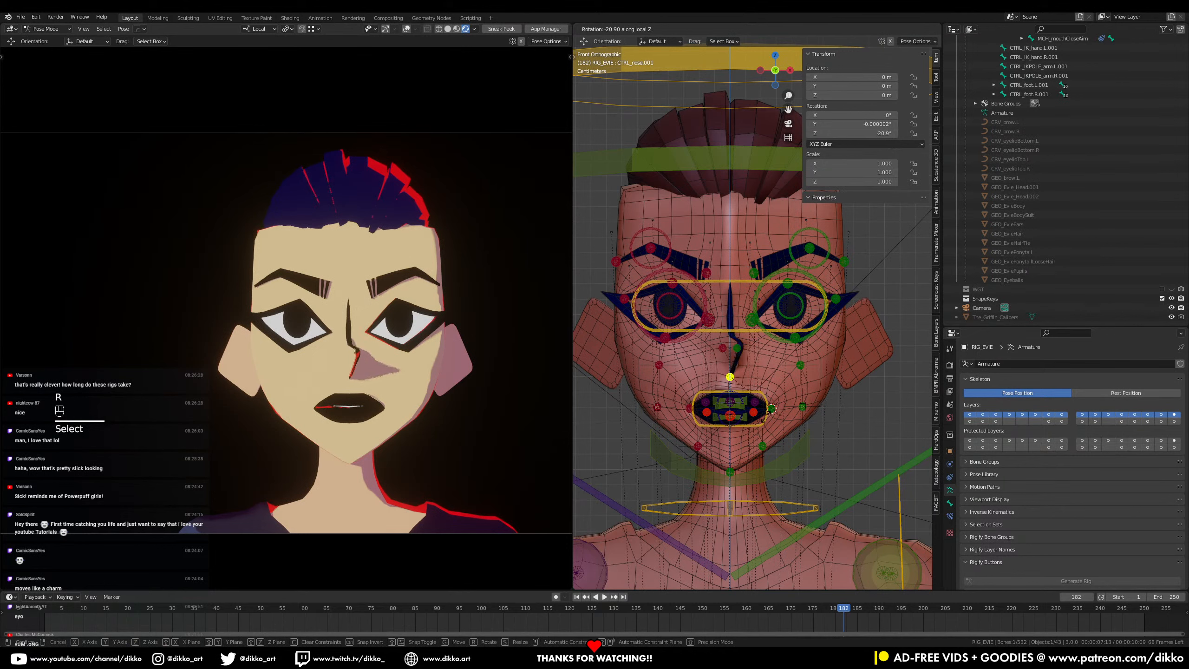
pyautogui.press('z')
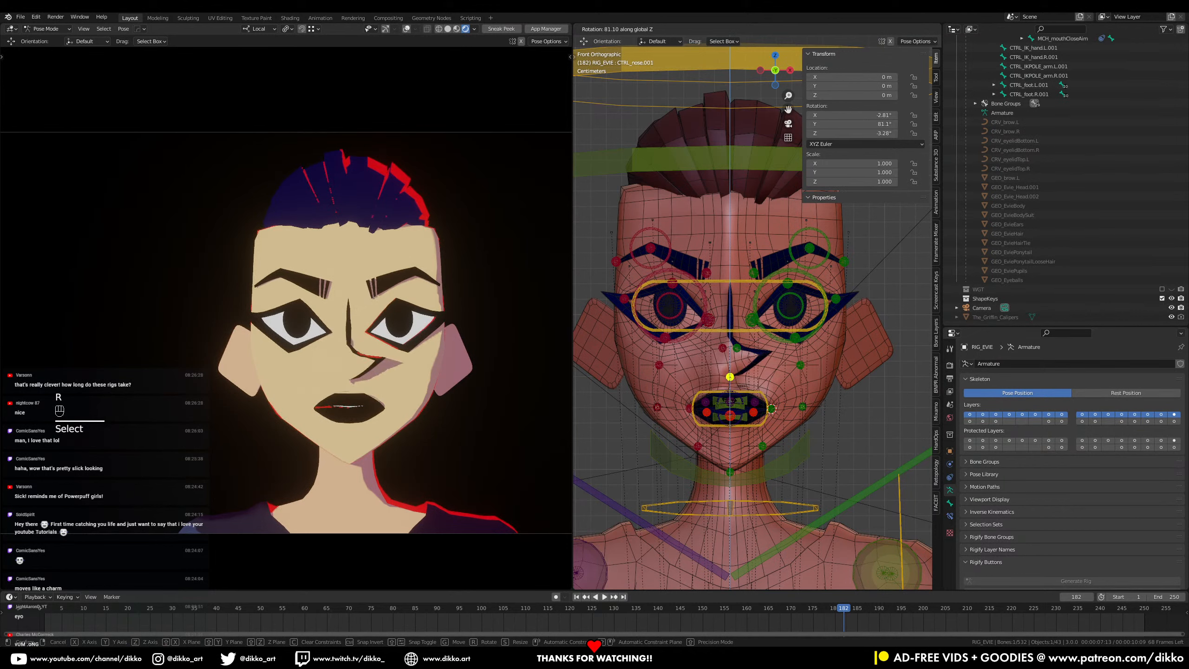
pyautogui.click(713, 424)
pyautogui.hotkey('alt', 'r')
pyautogui.hotkey('alt', 'g')
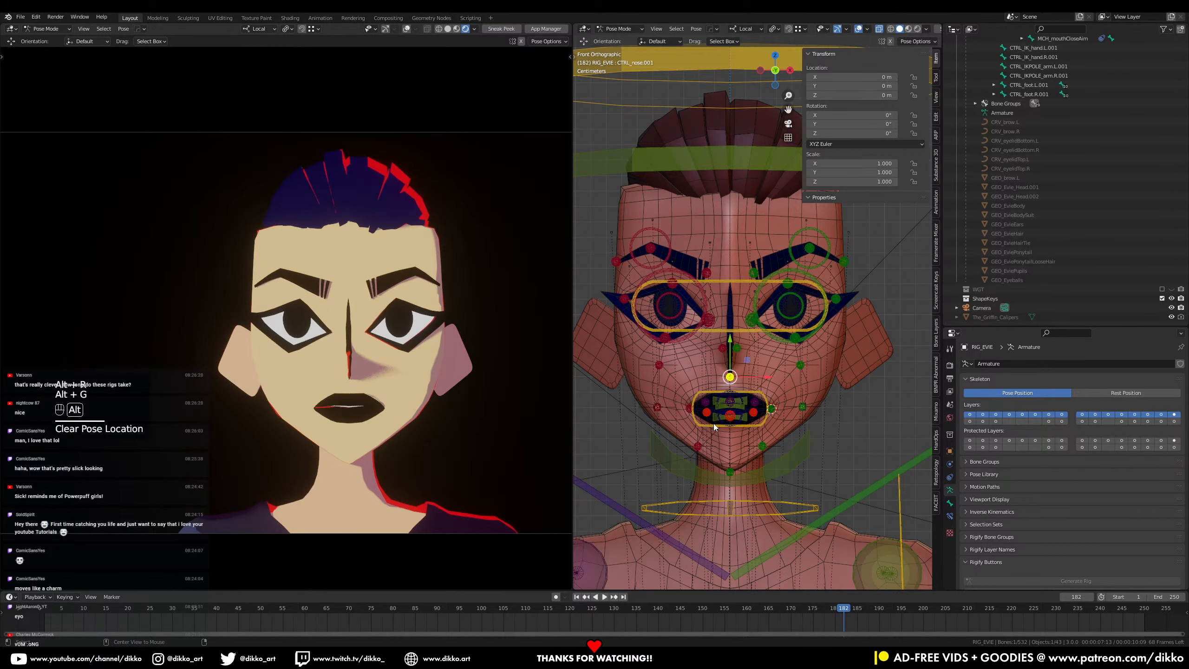
# Step: Save the file and bring the whole character and its full-body rig into view
pyautogui.hotkey('ctrl', 's')
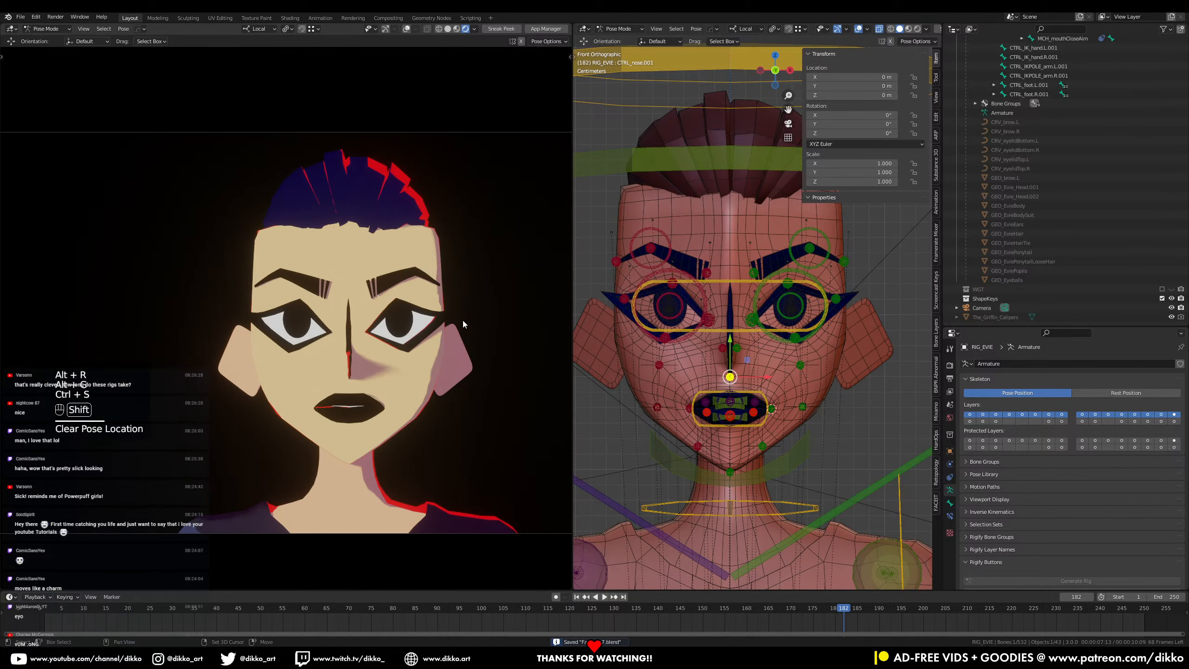
pyautogui.keyDown('shift'); pyautogui.moveTo(463, 318); pyautogui.dragTo(438, 300, button='middle'); pyautogui.keyUp('shift')
pyautogui.scroll(-3, 429, 327)
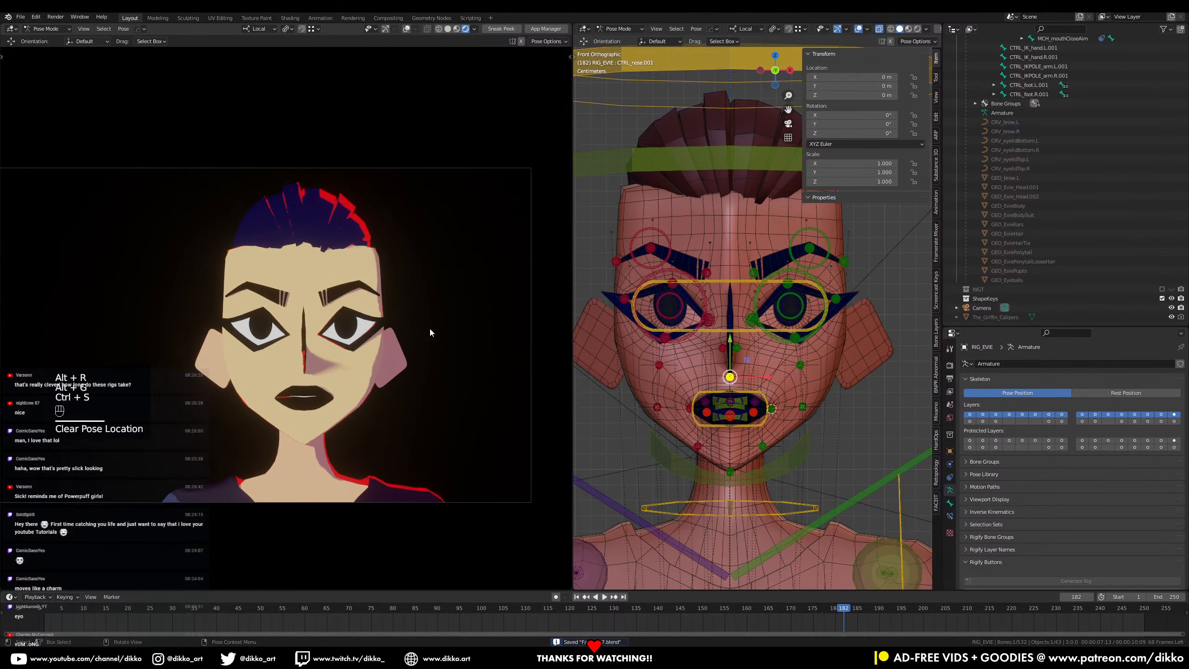
pyautogui.hotkey('ctrl', 's')
pyautogui.scroll(-4, 789, 402)
pyautogui.moveTo(789, 401); pyautogui.dragTo(766, 407, button='middle')
pyautogui.hotkey('ctrl', 's')
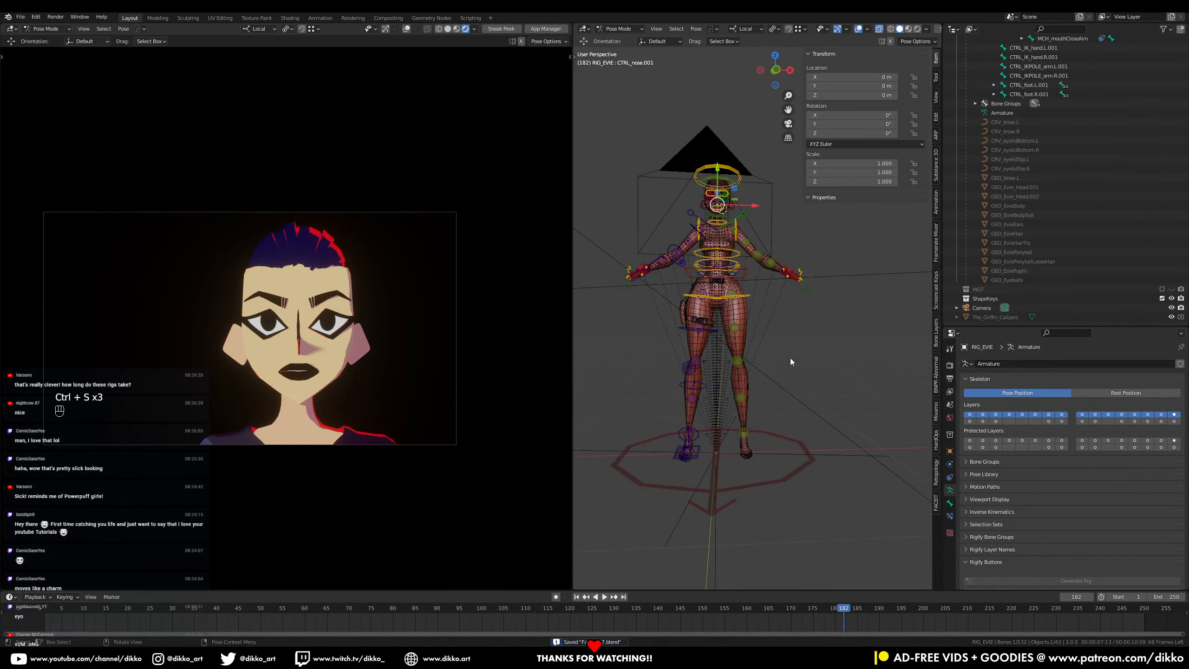
pyautogui.click(936, 81)
pyautogui.click(937, 66)
pyautogui.click(937, 98)
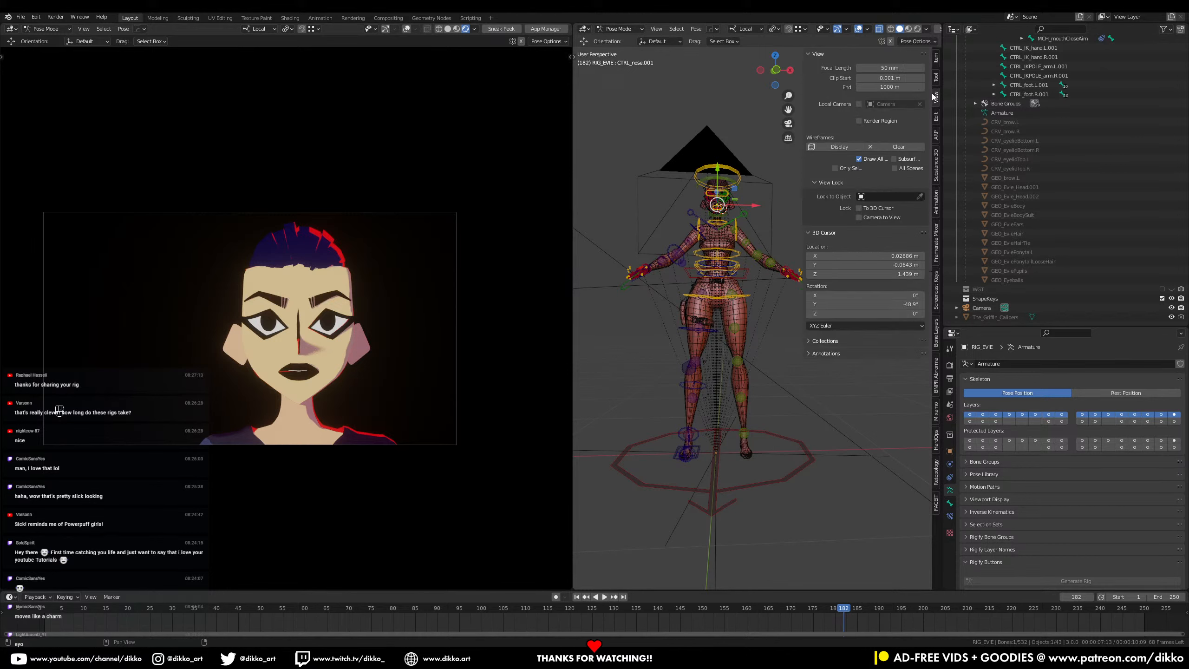
pyautogui.click(937, 117)
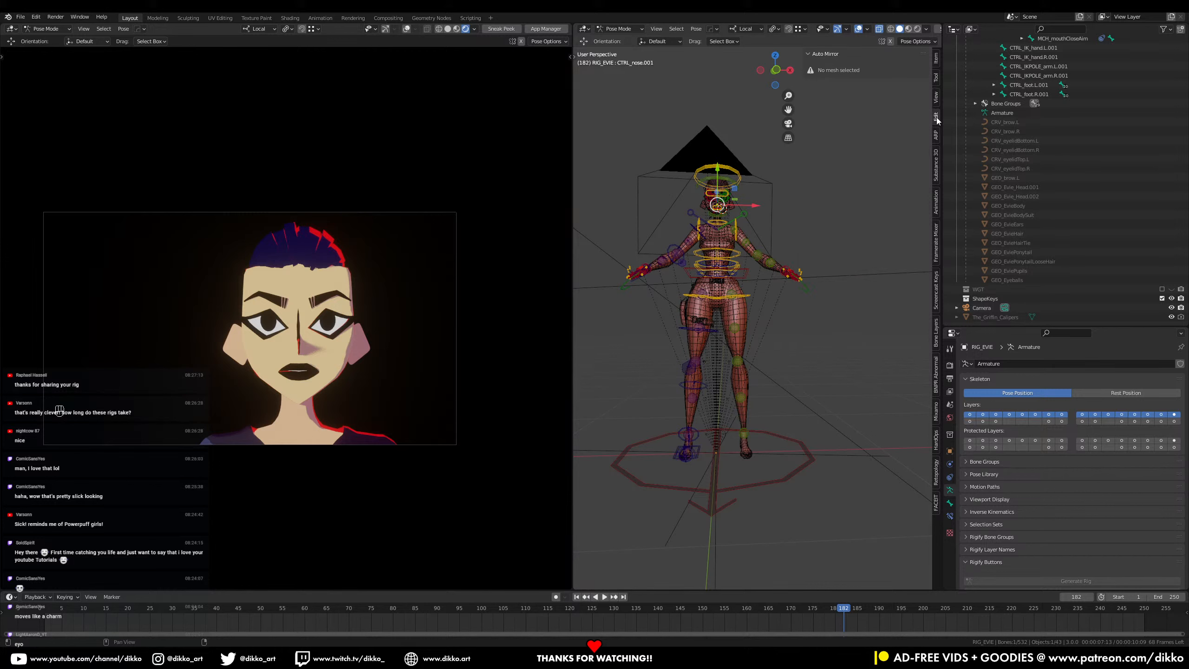
pyautogui.click(937, 60)
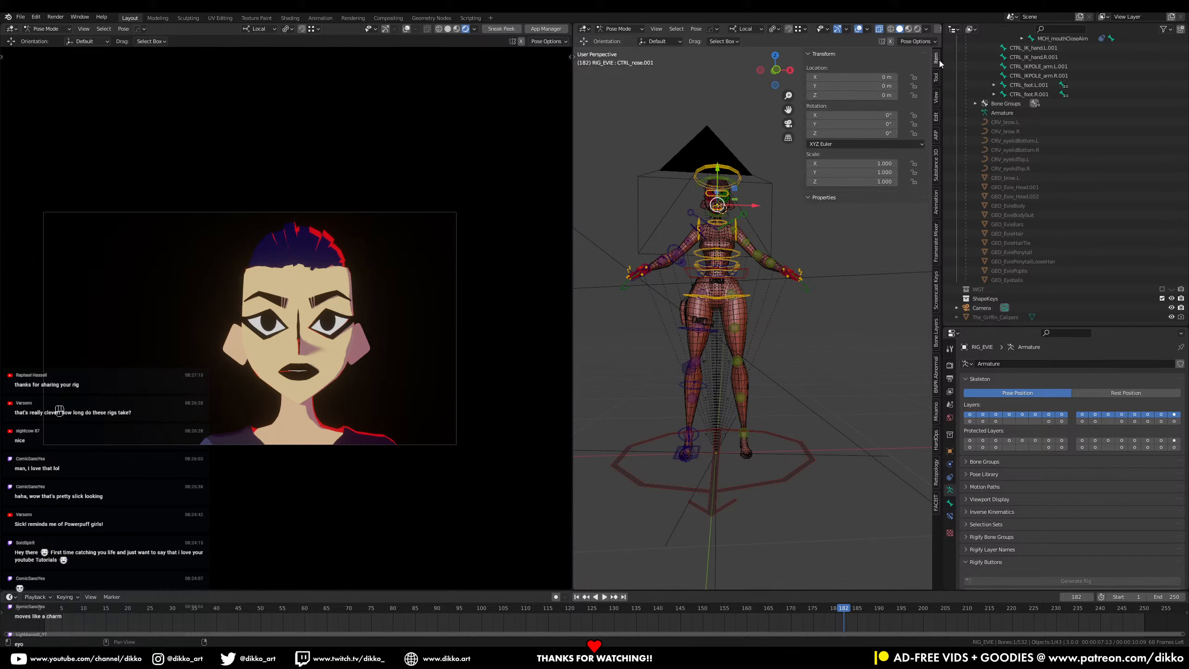
pyautogui.click(936, 97)
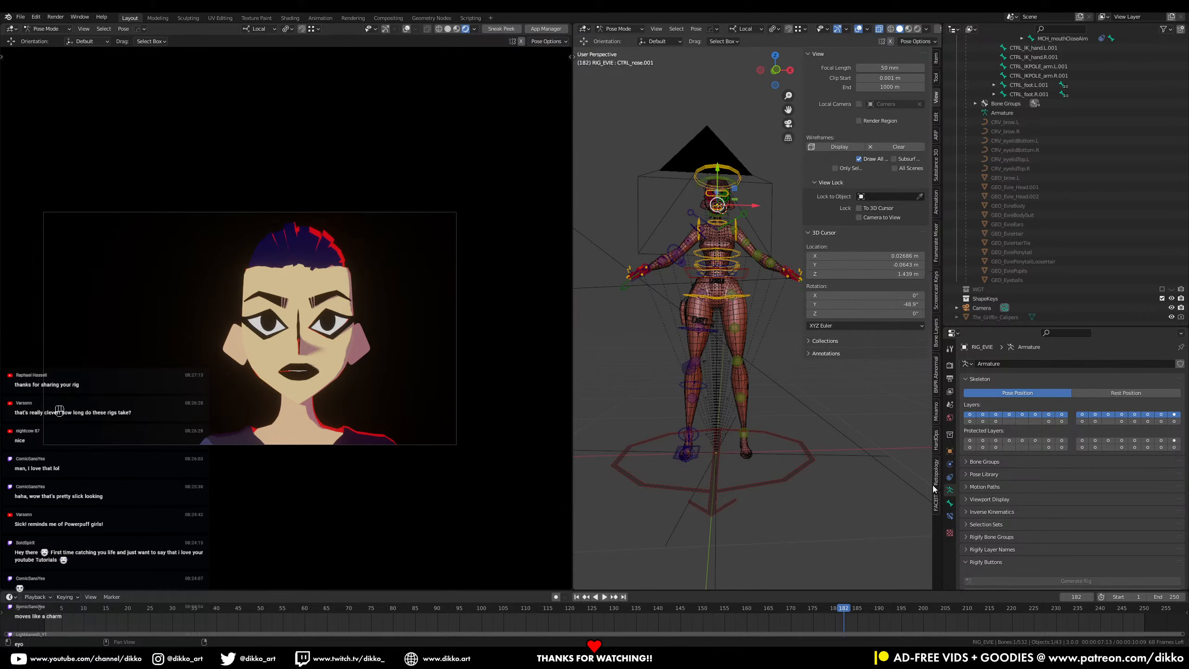
# Step: Show the left FK and IK arm layers and left FK and IK leg layers of the rig, and save the file
pyautogui.click(936, 333)
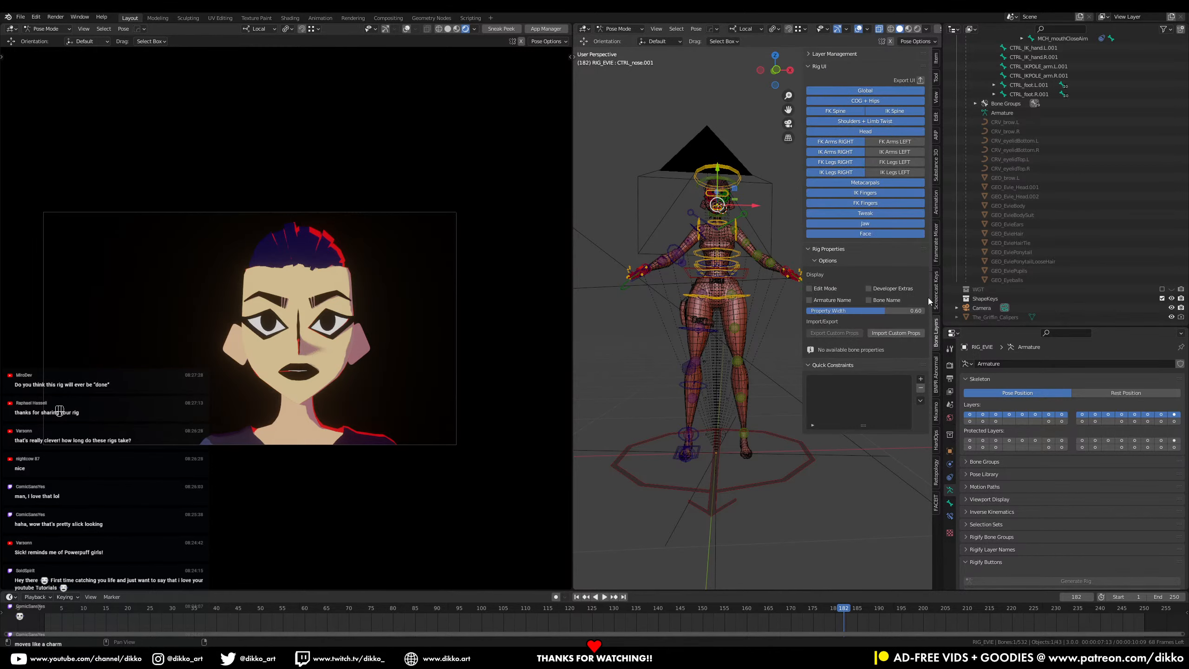
pyautogui.keyDown('shift'); pyautogui.click(895, 141); pyautogui.keyUp('shift')
pyautogui.keyDown('shift'); pyautogui.click(895, 152); pyautogui.keyUp('shift')
pyautogui.keyDown('shift'); pyautogui.click(893, 162); pyautogui.keyUp('shift')
pyautogui.keyDown('shift'); pyautogui.click(893, 172); pyautogui.keyUp('shift')
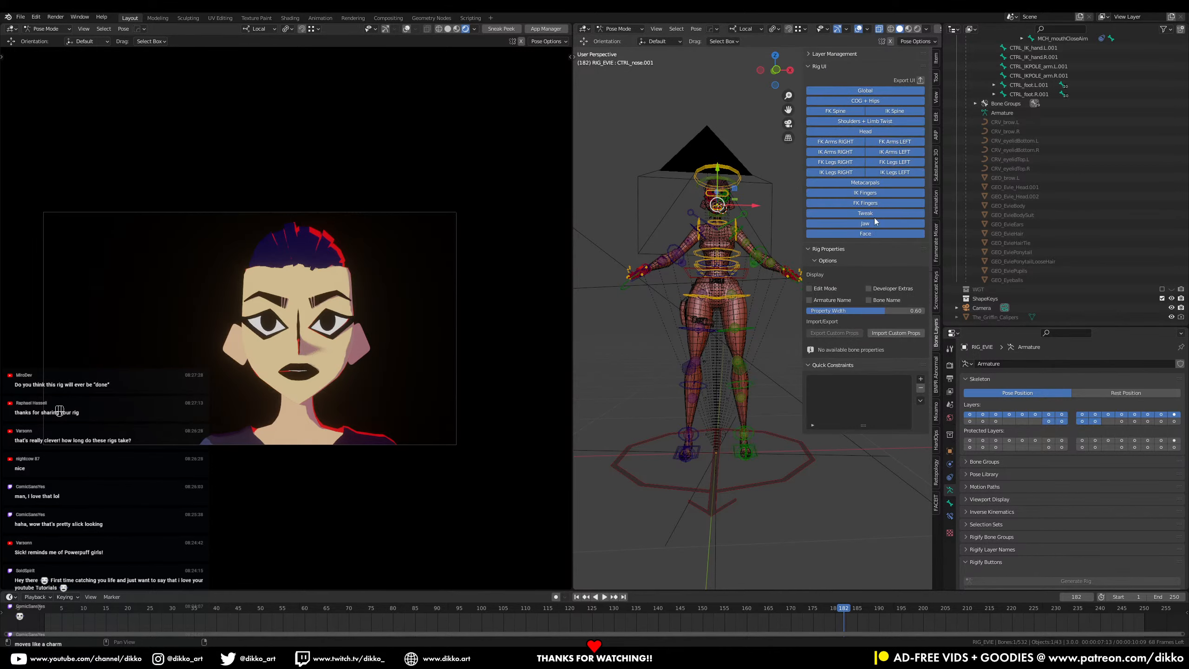
pyautogui.hotkey('ctrl', 's')
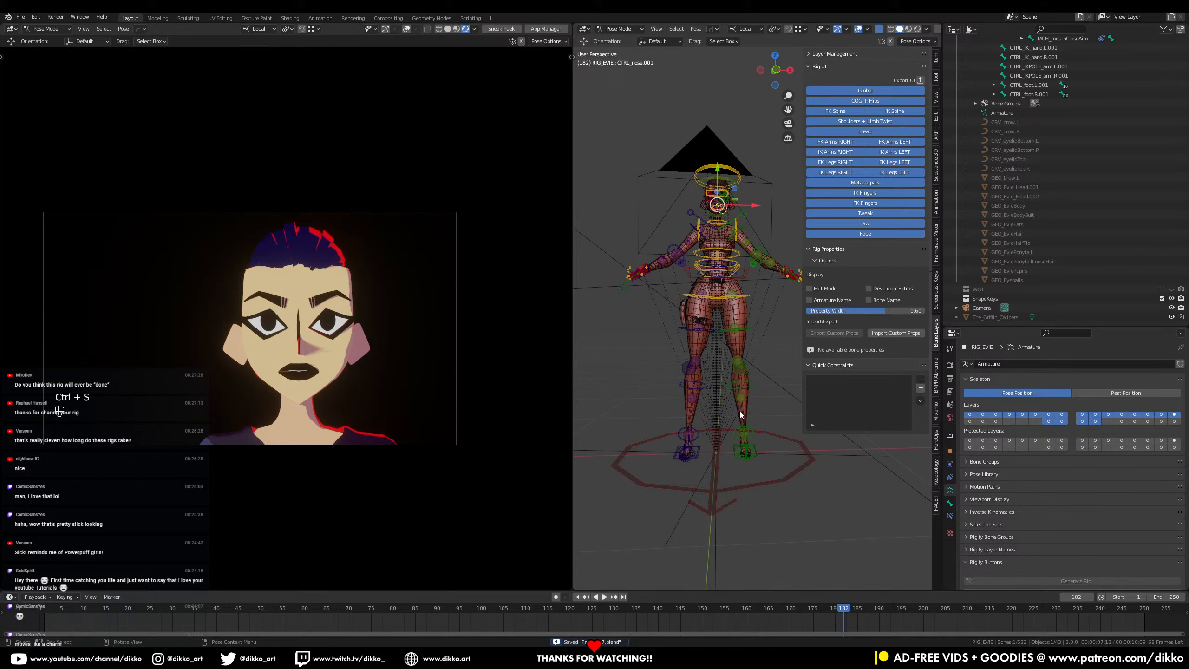
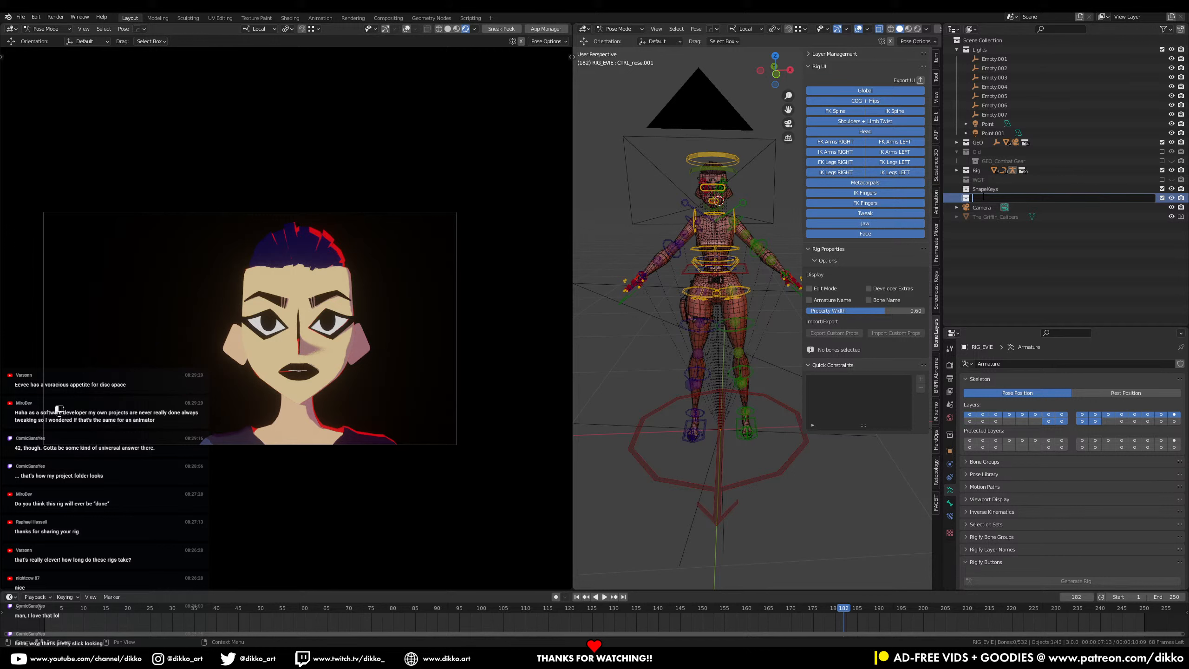
# Step: Name the new collection below ShapeKeys EVIE_MASTER and save the file
pyautogui.press('shift')
pyautogui.write('MASTER')
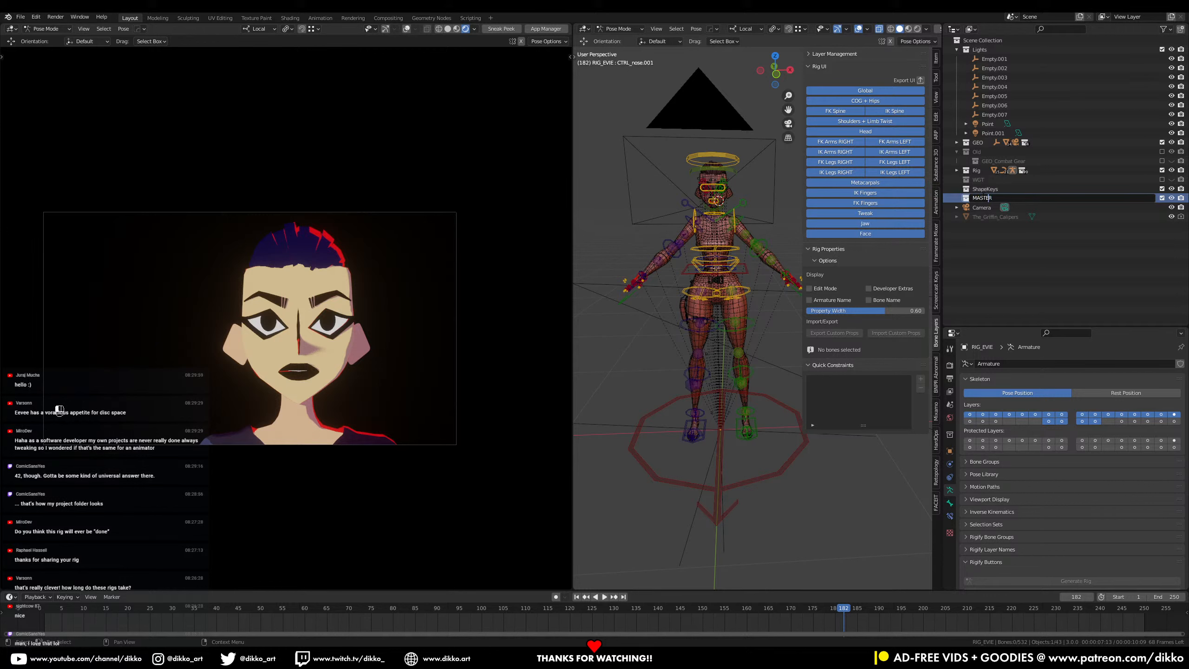
pyautogui.write('EVE')
pyautogui.press('BackSpace')
pyautogui.write('I')
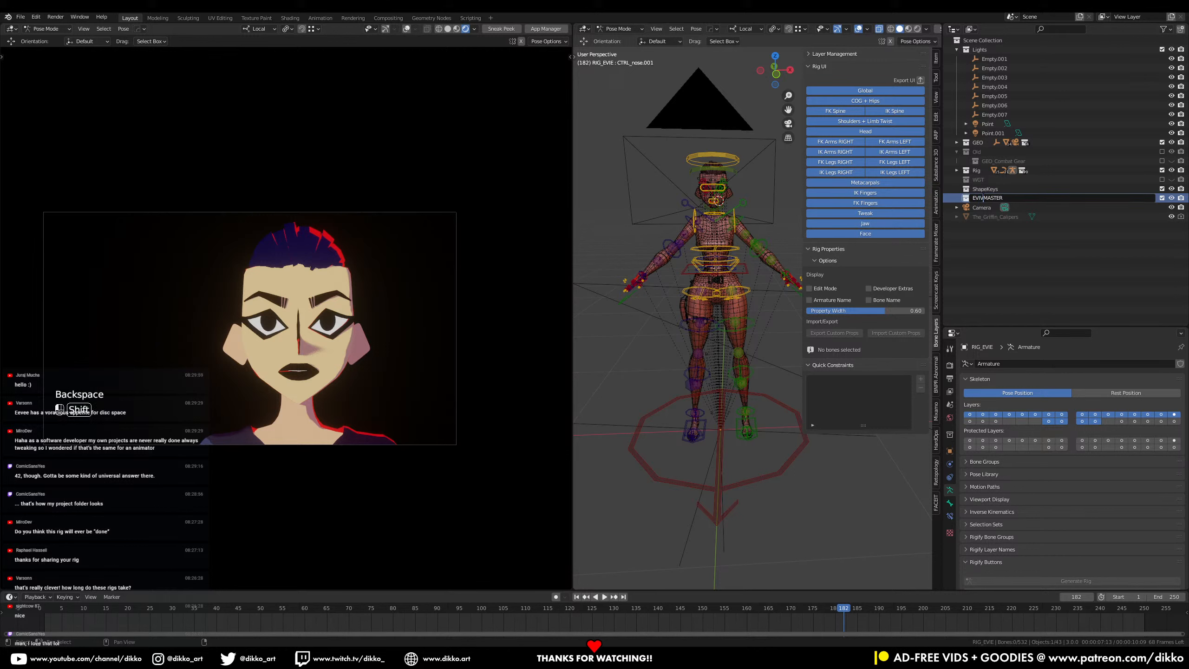
pyautogui.write('E')
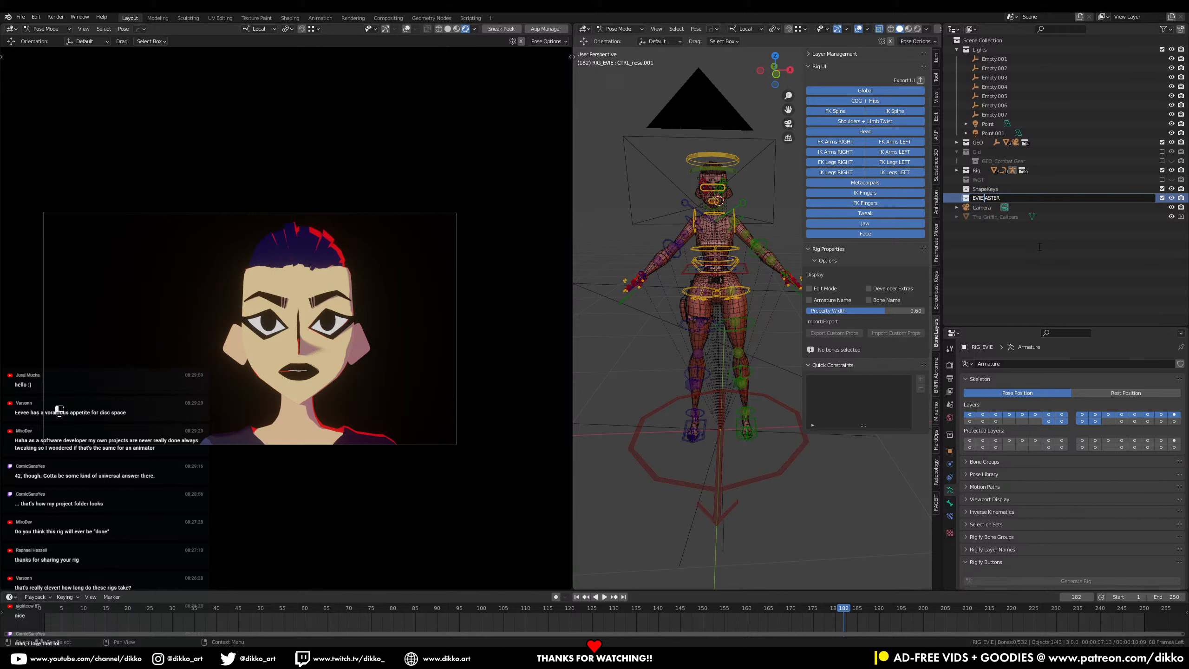
pyautogui.write('_')
pyautogui.press('Return')
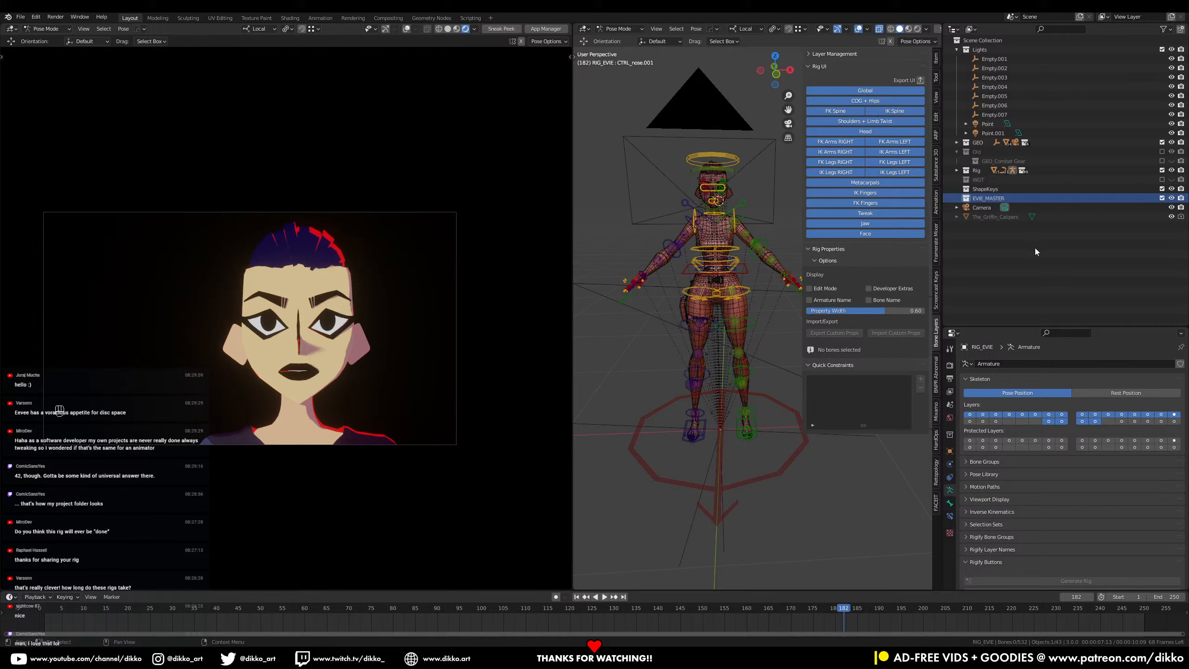
pyautogui.hotkey('ctrl', 's')
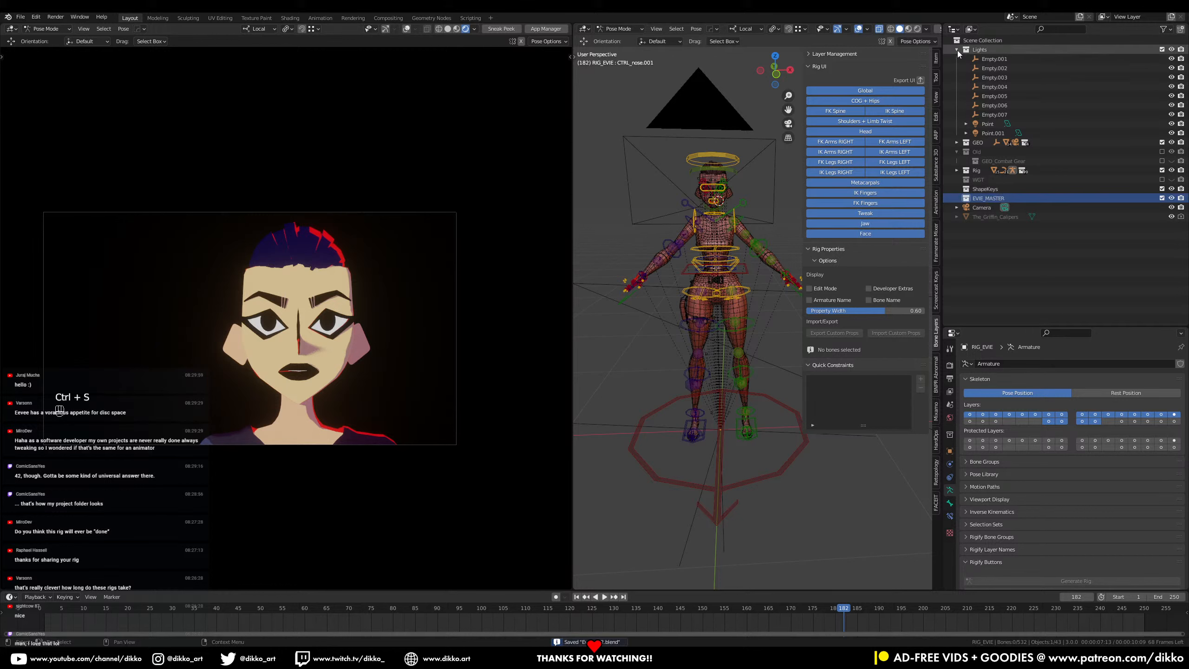
# Step: Select the empties Empty.001 through Empty.007 in the Lights collection
pyautogui.click(989, 114)
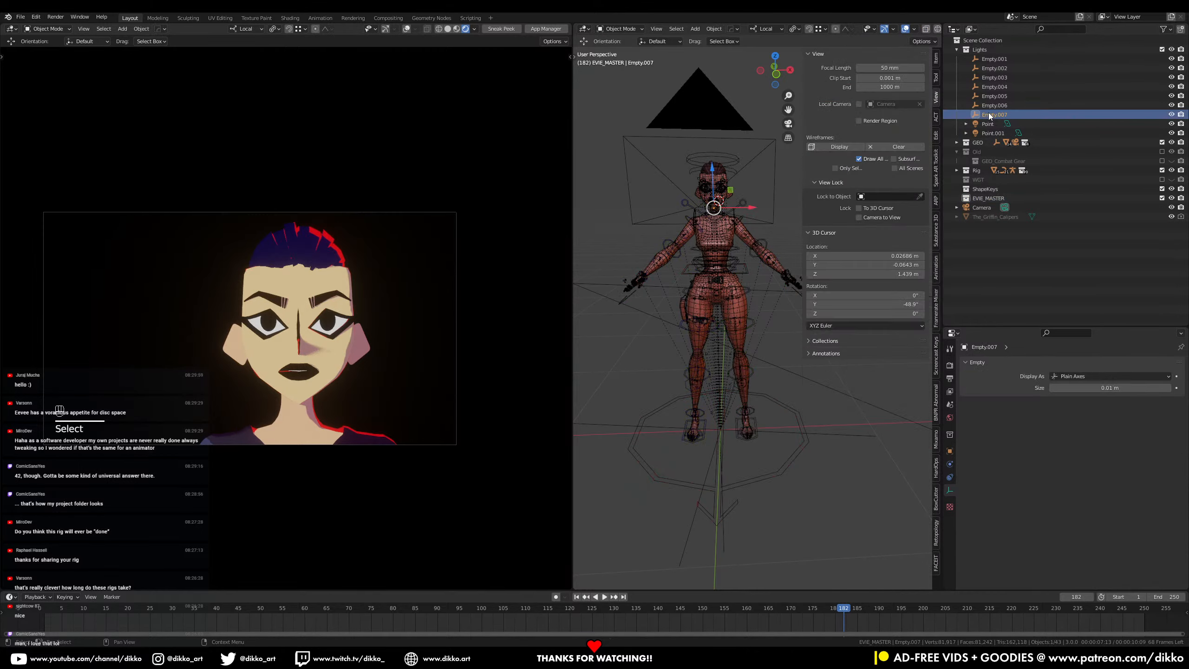
pyautogui.scroll(4, 698, 166)
pyautogui.keyDown('shift'); pyautogui.moveTo(705, 153); pyautogui.dragTo(744, 380, button='middle'); pyautogui.keyUp('shift')
pyautogui.scroll(6, 721, 356)
pyautogui.moveTo(681, 333); pyautogui.dragTo(715, 320, button='middle')
pyautogui.press('Up')
pyautogui.press('Up')
pyautogui.press('Up')
pyautogui.press('Up')
pyautogui.press('Up')
pyautogui.press('Up')
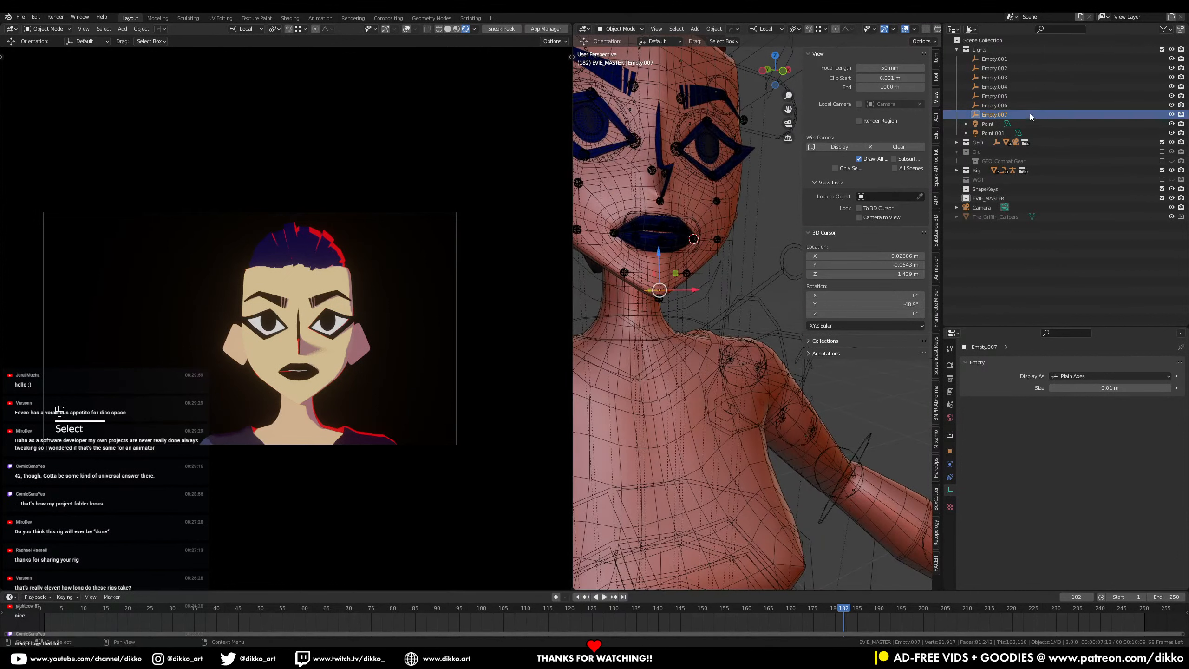
pyautogui.keyDown('shift'); pyautogui.click(995, 114); pyautogui.keyUp('shift')
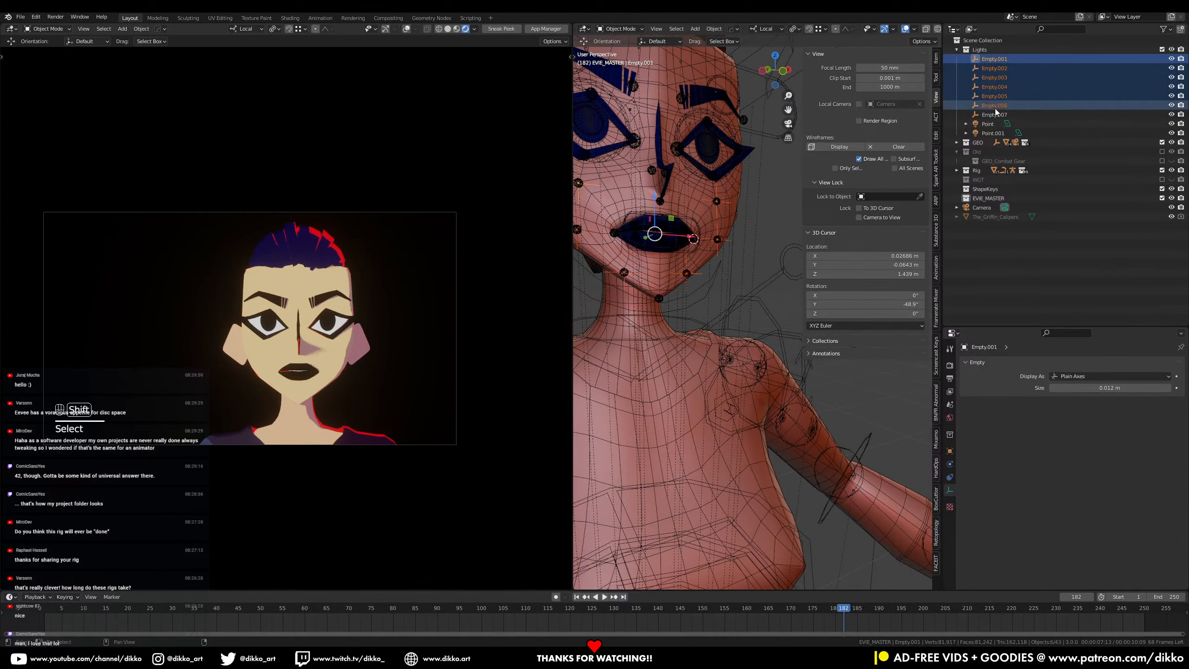
# Step: Expand the Rig collection and collapse its Curves+Guides, teeth, tongue and RIG_EVIE entries
pyautogui.keyDown('shift'); pyautogui.click(957, 170); pyautogui.keyUp('shift')
pyautogui.scroll(-2, 972, 220)
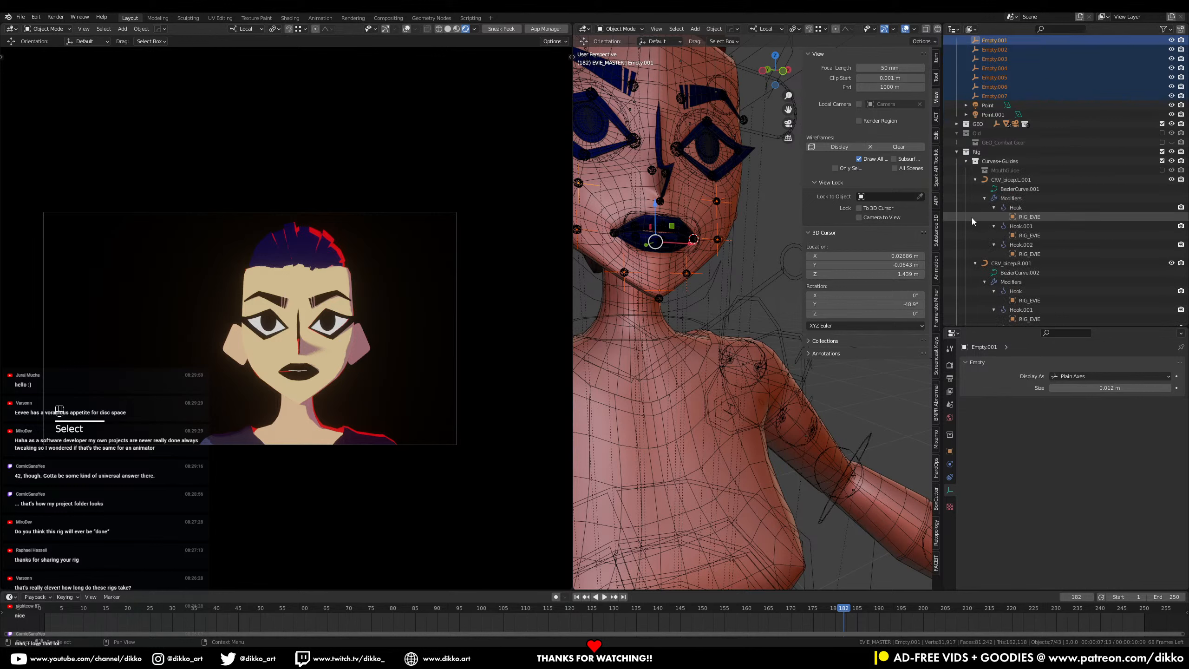
pyautogui.click(967, 161)
pyautogui.click(965, 188)
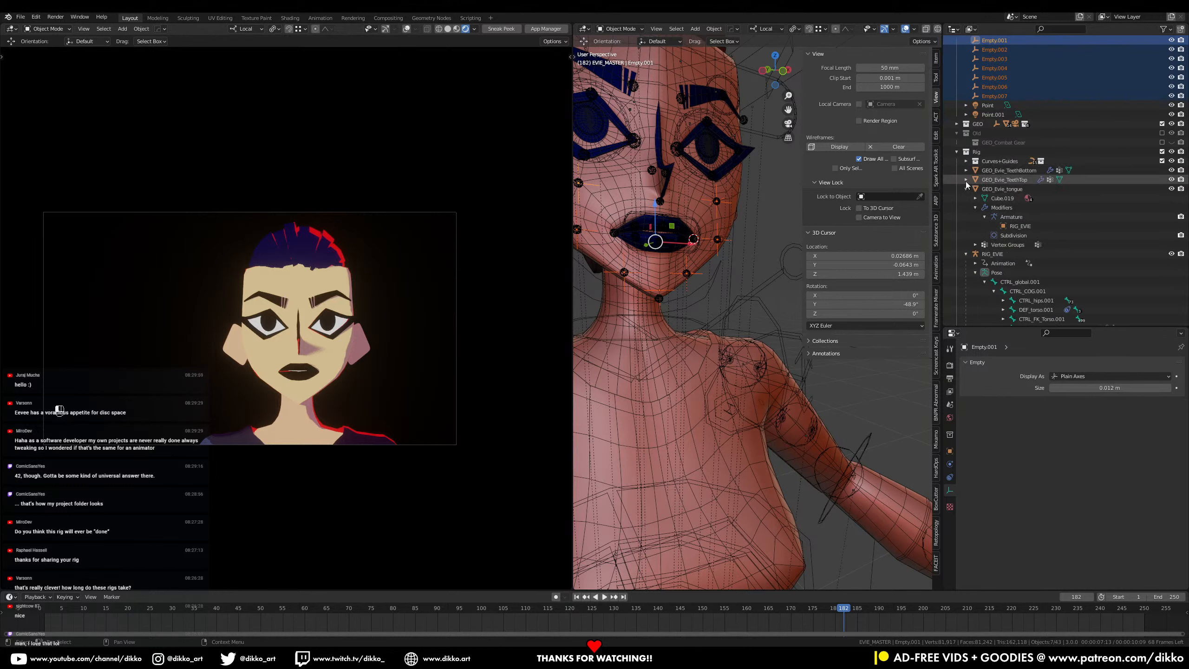
pyautogui.click(966, 189)
pyautogui.click(966, 198)
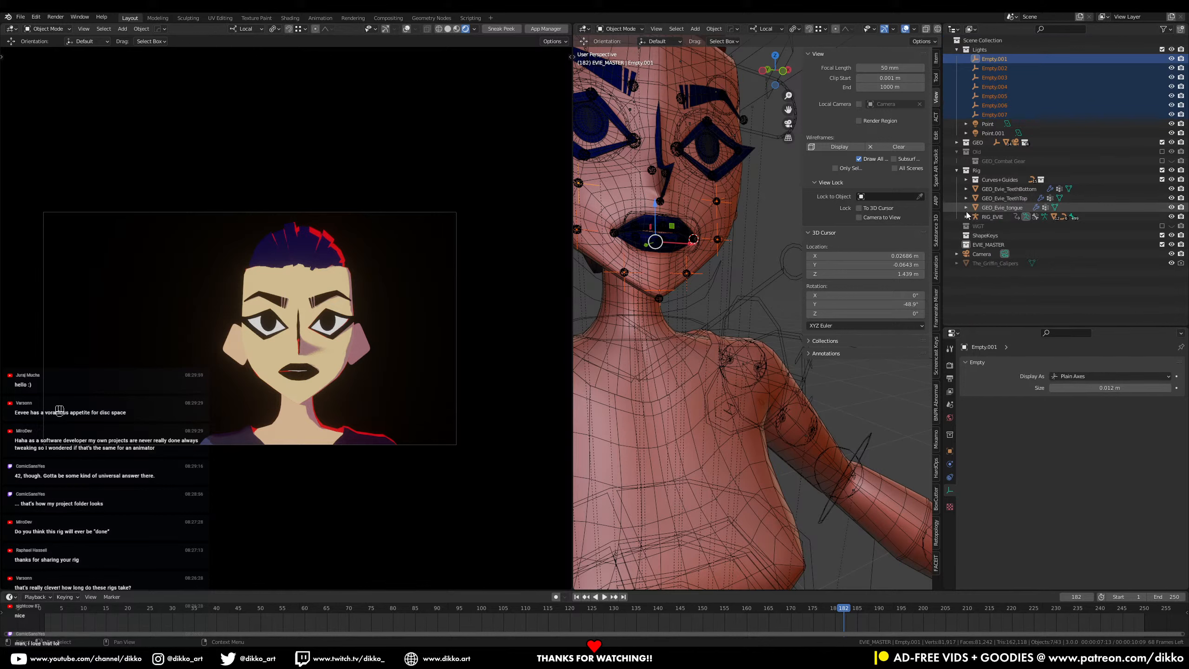
# Step: Expand the Curves+Guides collection and collapse each curve entry in it, from CRV_bicep.L.001 to CRV_thigh.R.001
pyautogui.click(967, 179)
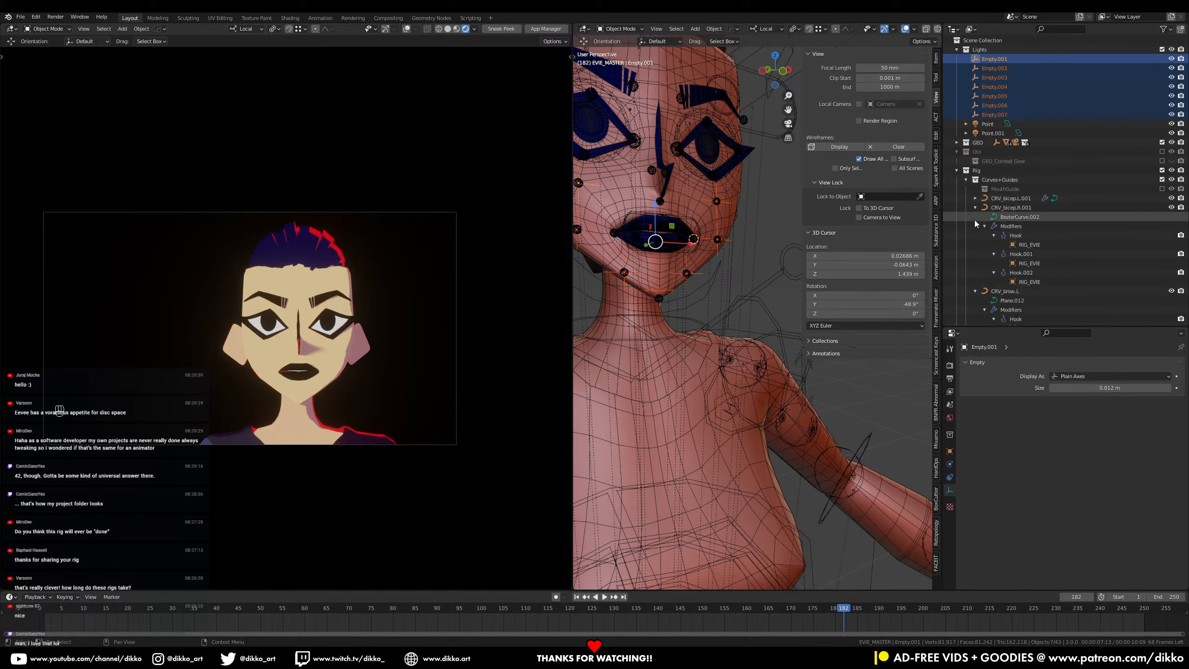
pyautogui.click(975, 217)
pyautogui.click(975, 226)
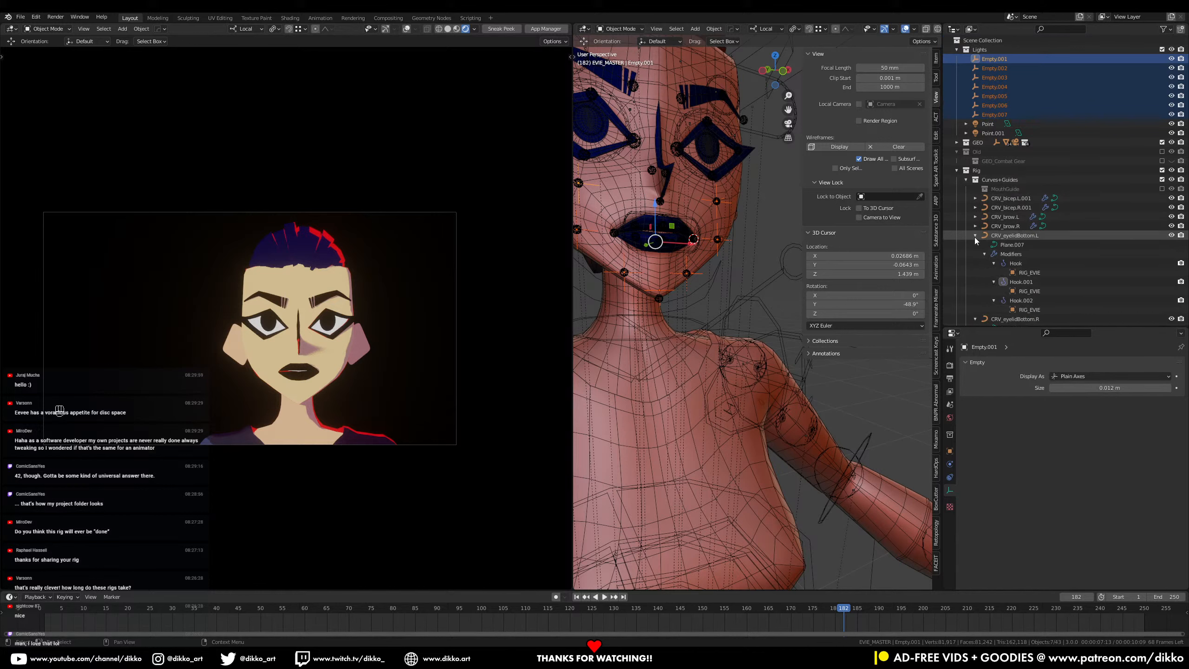
pyautogui.click(975, 235)
pyautogui.click(975, 244)
pyautogui.click(975, 255)
pyautogui.click(975, 263)
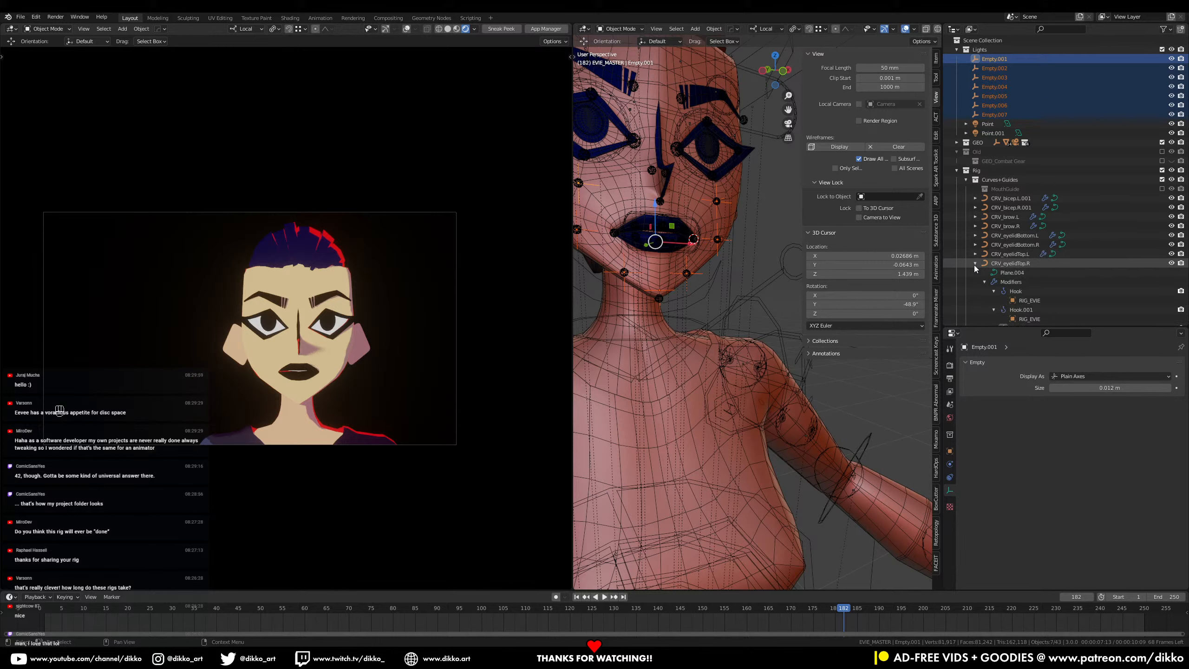
pyautogui.click(975, 272)
pyautogui.click(975, 282)
pyautogui.click(976, 291)
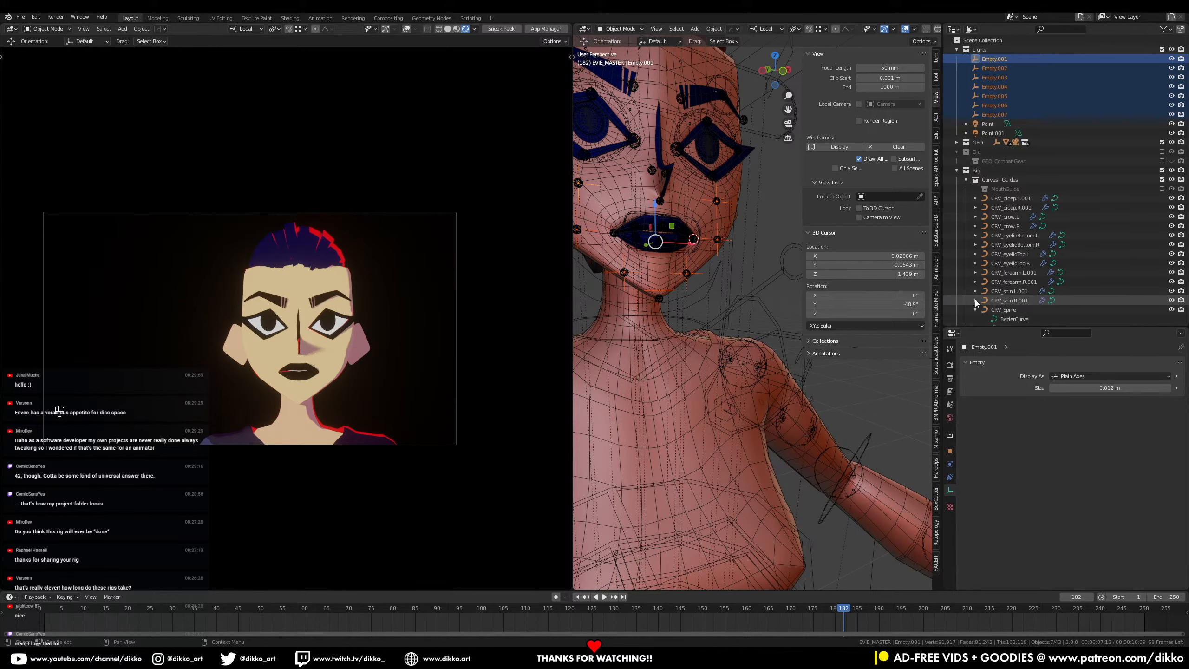
pyautogui.click(975, 300)
pyautogui.scroll(-5, 981, 276)
pyautogui.click(975, 217)
pyautogui.click(975, 226)
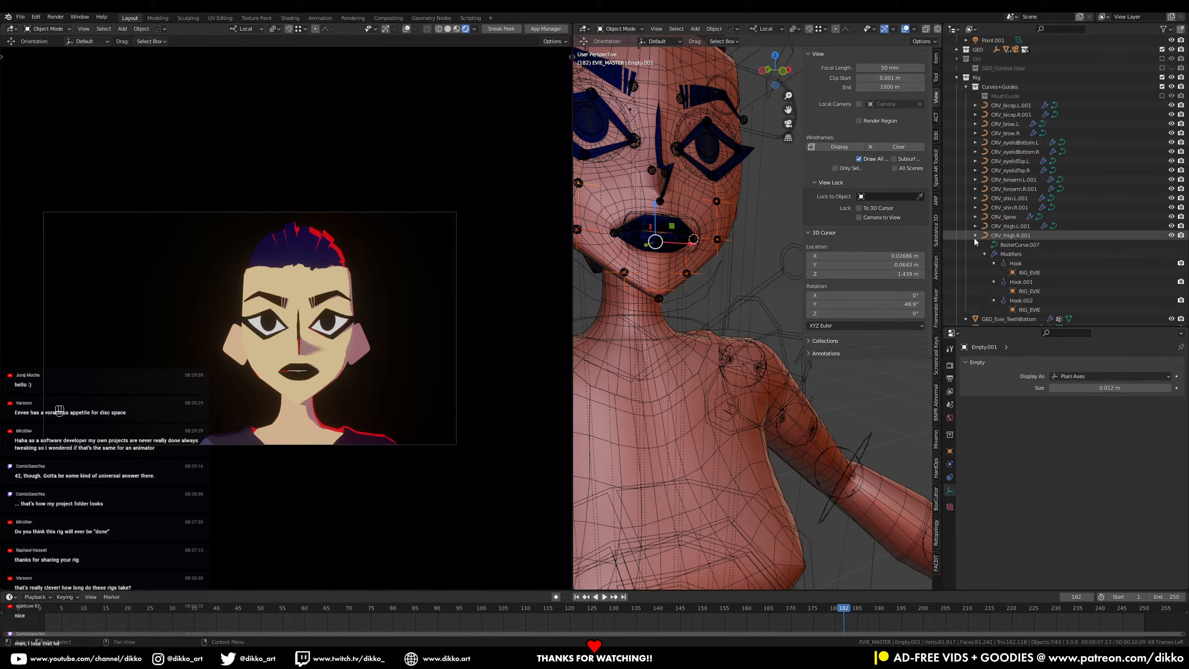
pyautogui.click(975, 236)
pyautogui.scroll(8, 964, 164)
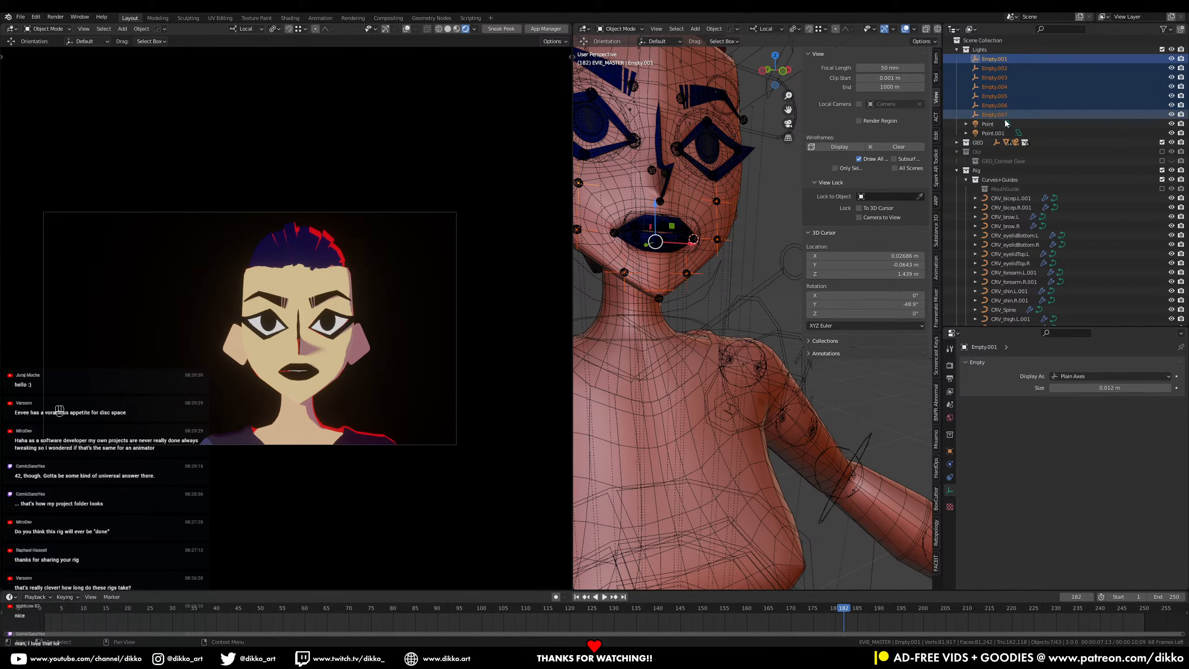
# Step: Move the selected face empties into the MouthGuide collection under Rig's Curves+Guides
pyautogui.moveTo(750, 283); pyautogui.dragTo(782, 266, button='middle')
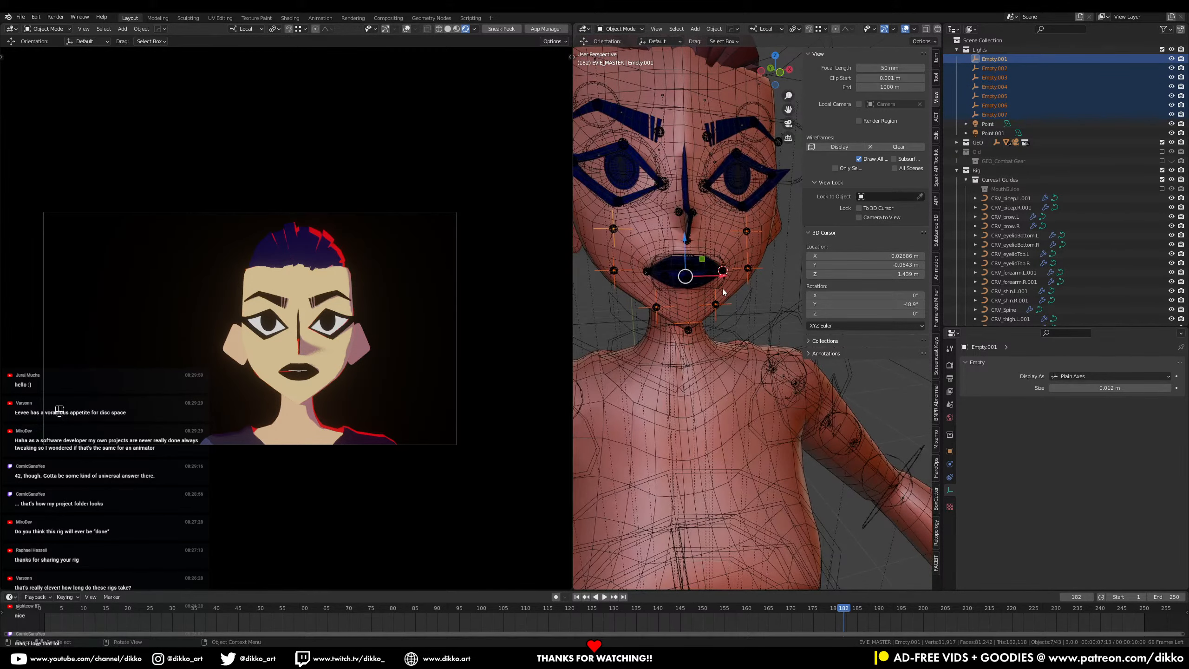
pyautogui.press('m')
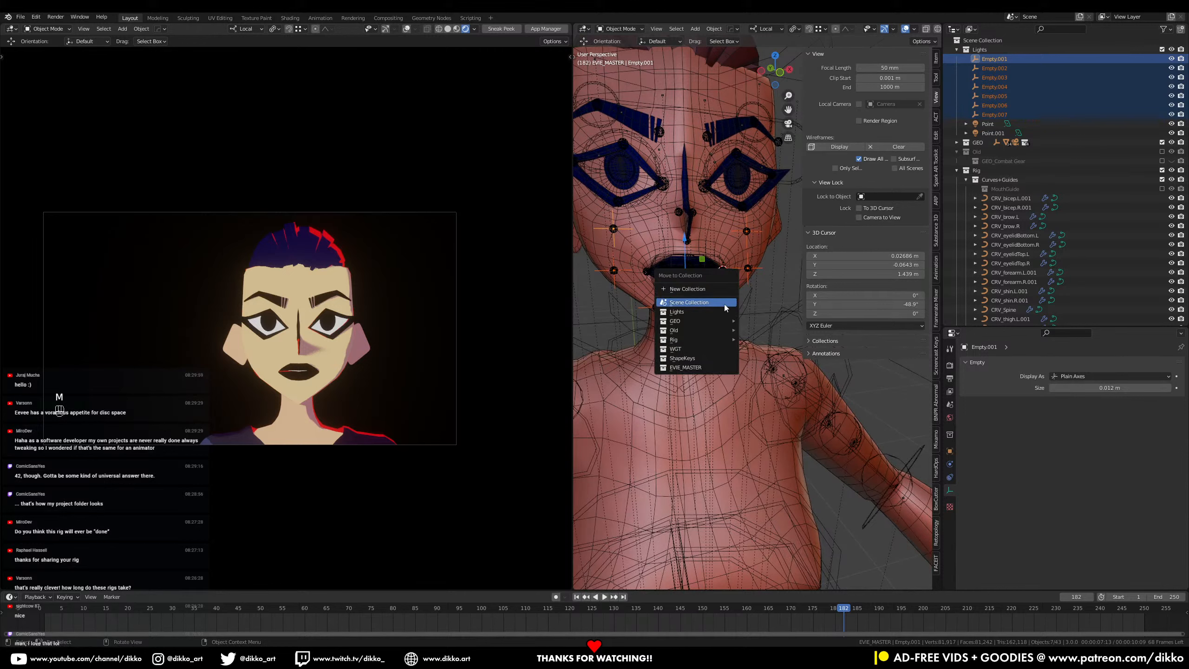
pyautogui.moveTo(729, 340)
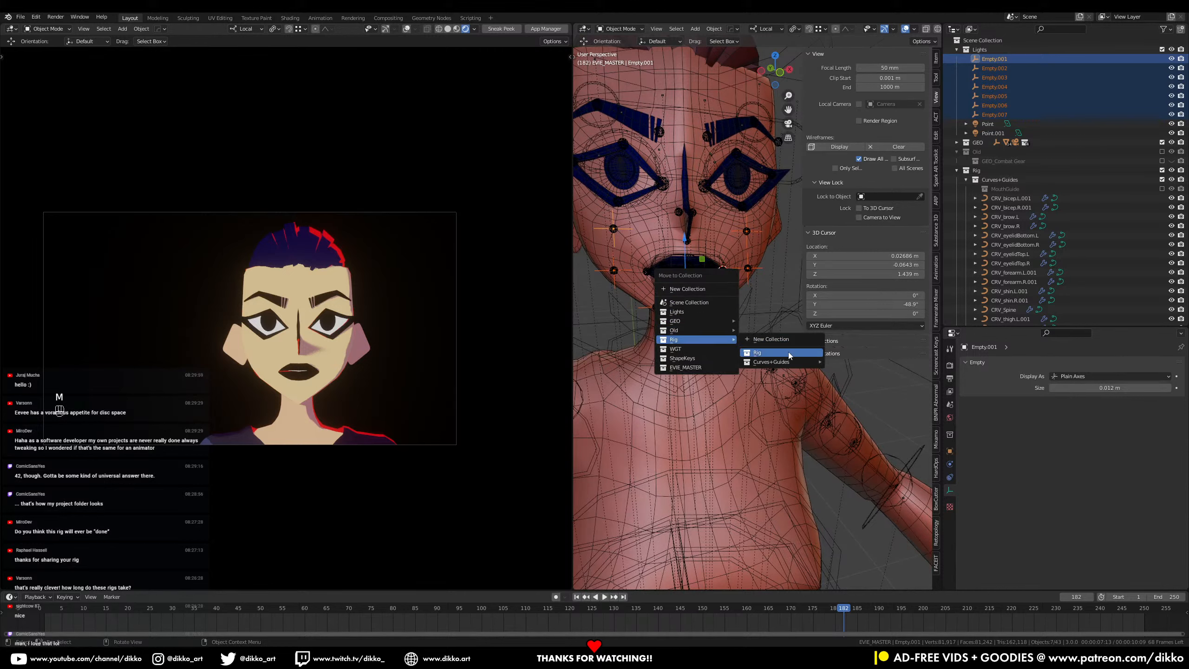
pyautogui.moveTo(796, 362)
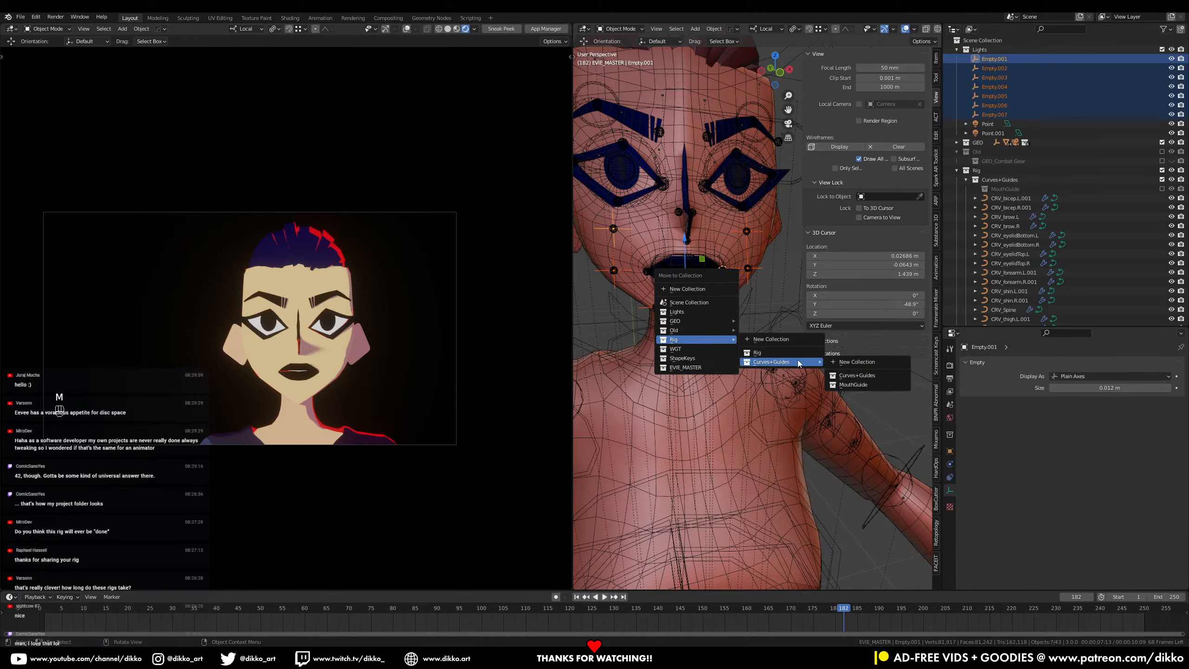
pyautogui.click(883, 385)
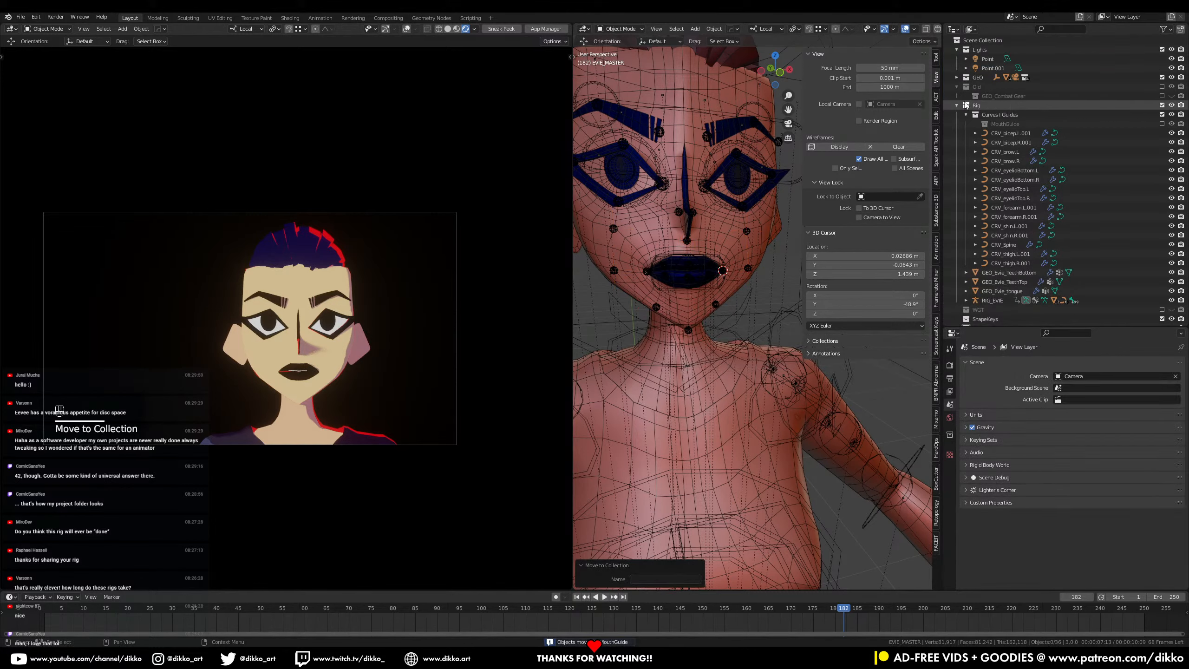
# Step: Nest the GEO and Rig collections inside EVIE_MASTER and exclude the ShapeKeys collection from the view layer
pyautogui.click(956, 105)
pyautogui.click(976, 105)
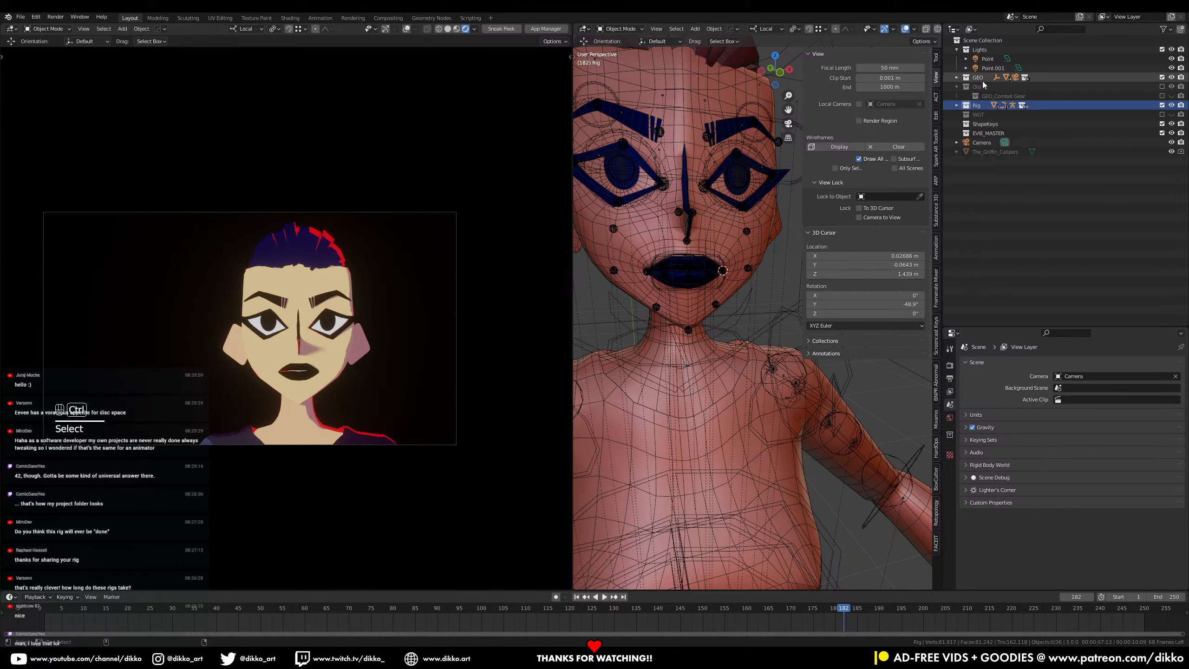
pyautogui.keyDown('ctrl'); pyautogui.click(983, 81); pyautogui.keyUp('ctrl')
pyautogui.moveTo(978, 107); pyautogui.dragTo(991, 134)
pyautogui.click(988, 105)
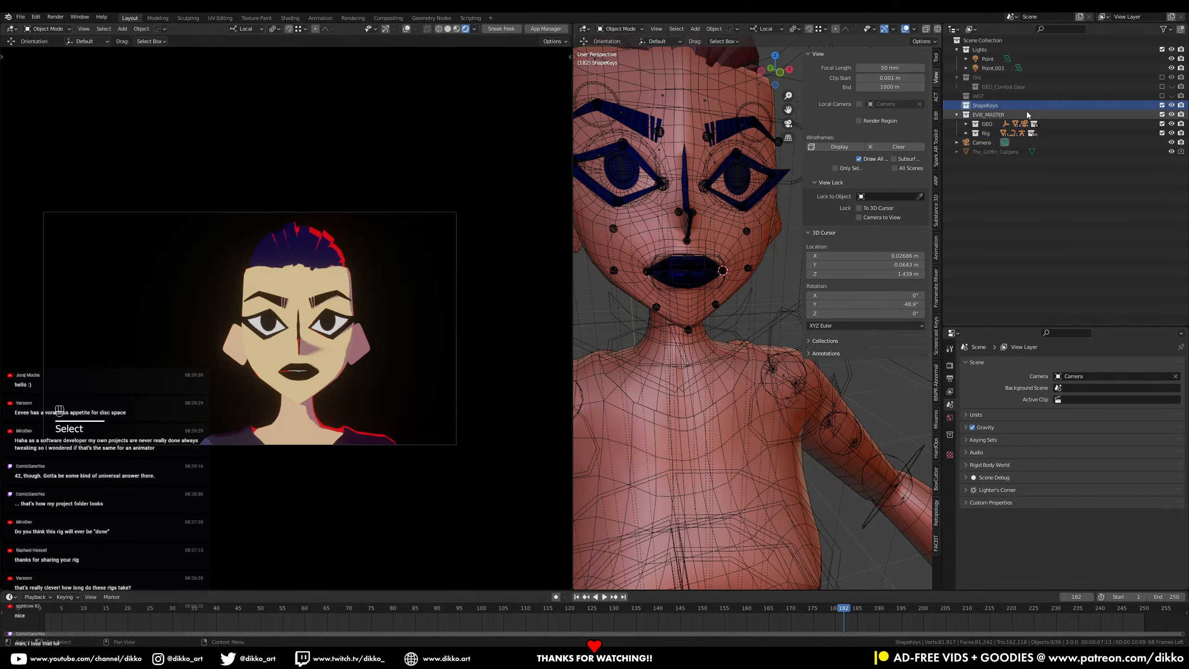
pyautogui.press('e')
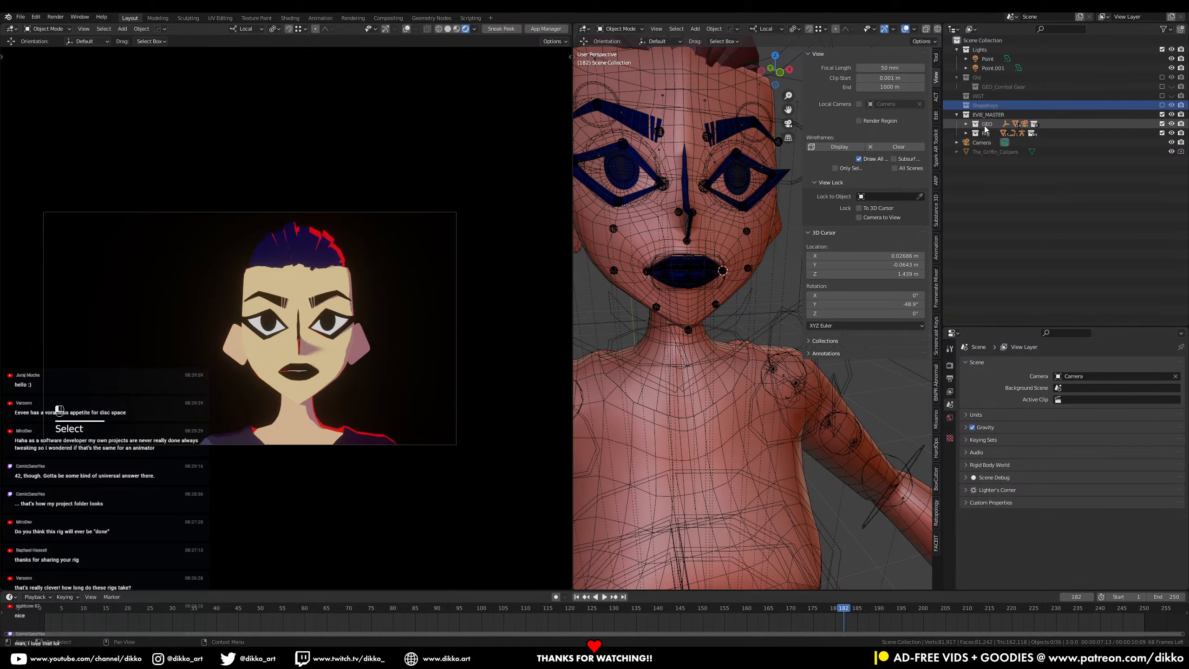
# Step: Expand GEO, collapse its EvieBody collection and move WGTS_rig from Evie_Clothing into the Rig collection
pyautogui.click(970, 125)
pyautogui.keyDown('shift'); pyautogui.click(966, 125); pyautogui.keyUp('shift')
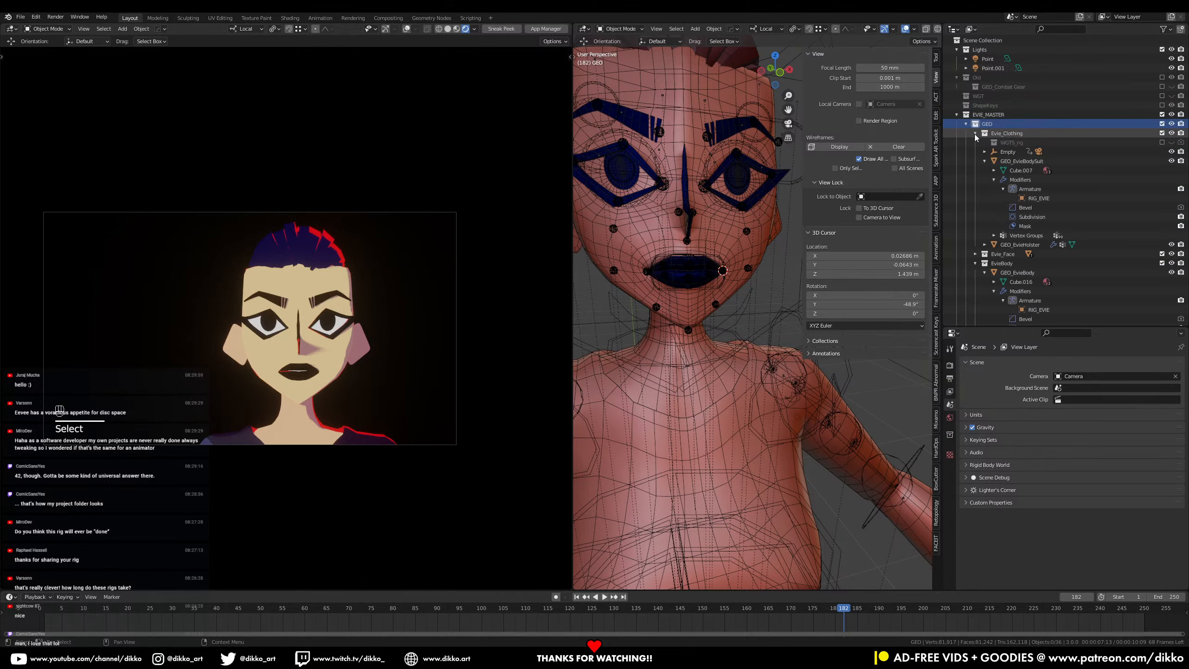
pyautogui.click(975, 265)
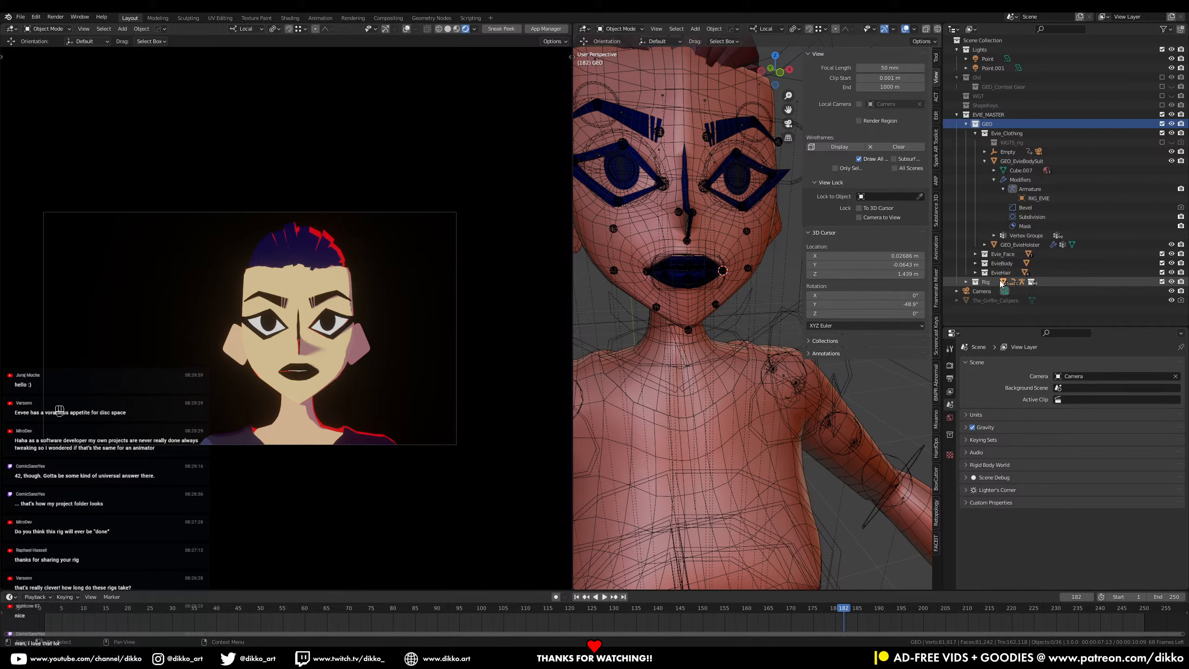
pyautogui.moveTo(1012, 143); pyautogui.dragTo(997, 276)
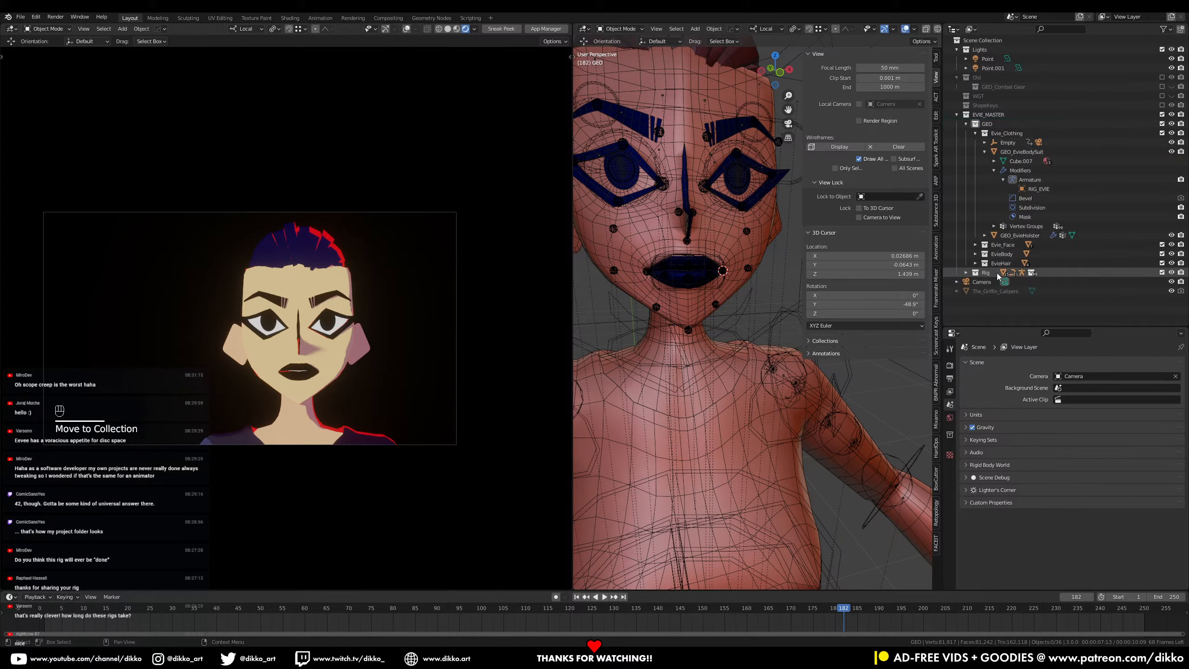
# Step: Check the Rig collection's contents with Curves+Guides collapsed, and collapse the EVIE_MASTER collection
pyautogui.click(967, 273)
pyautogui.scroll(-2, 970, 269)
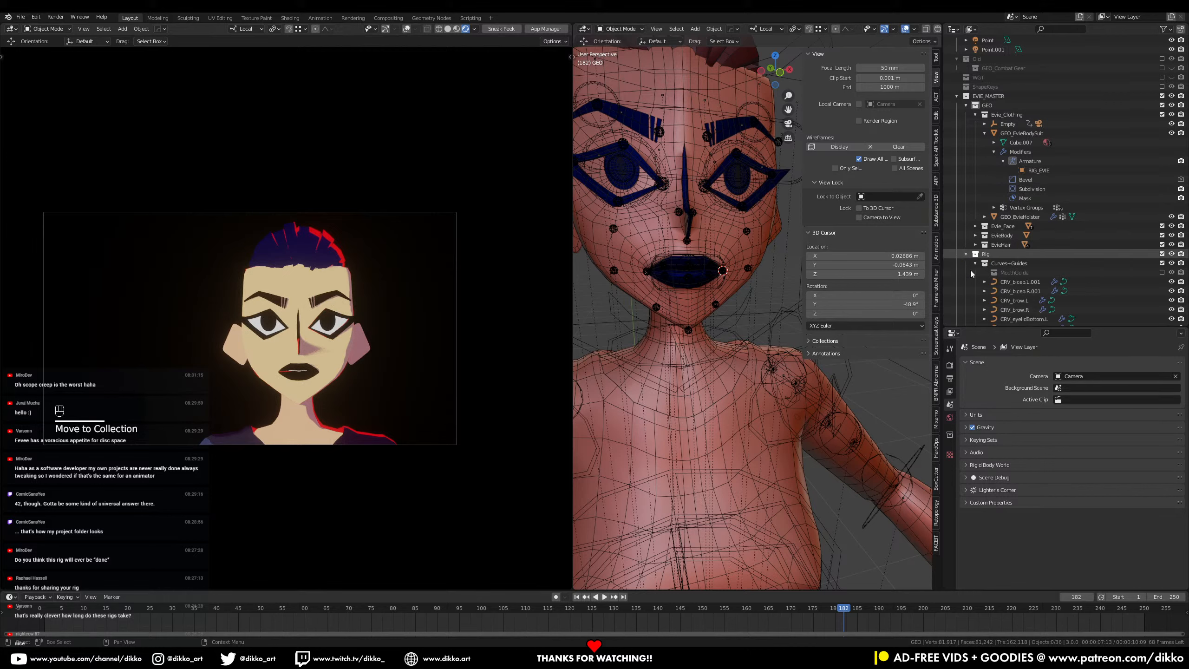
pyautogui.click(975, 263)
pyautogui.scroll(-1, 992, 238)
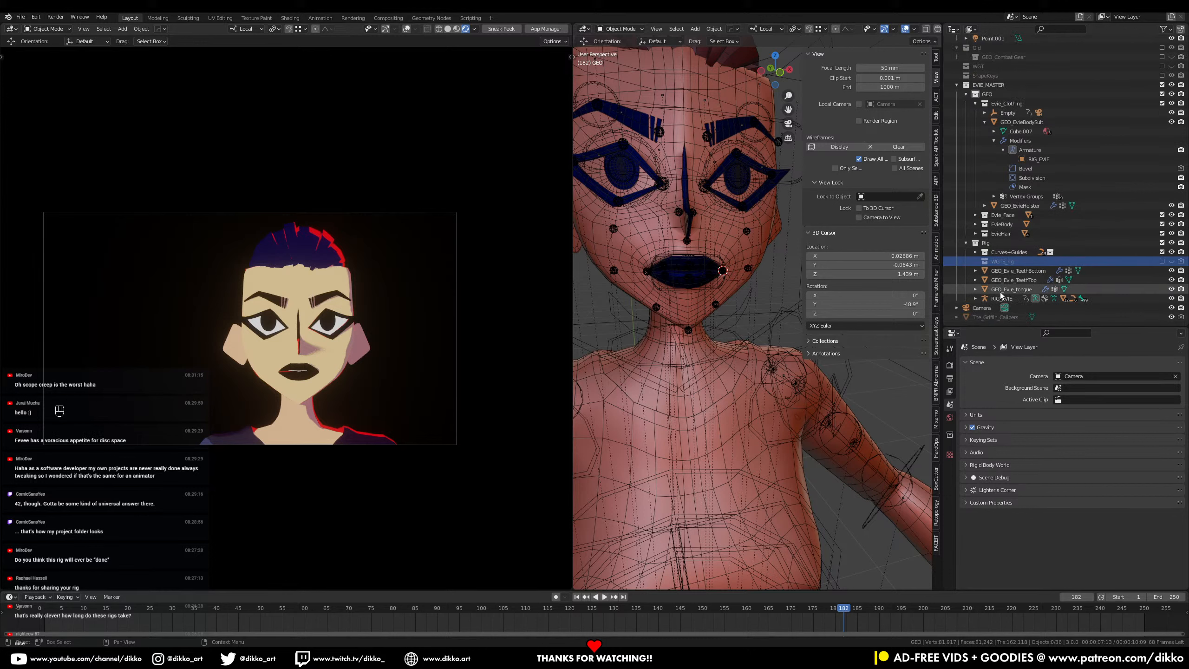
pyautogui.scroll(3, 1046, 217)
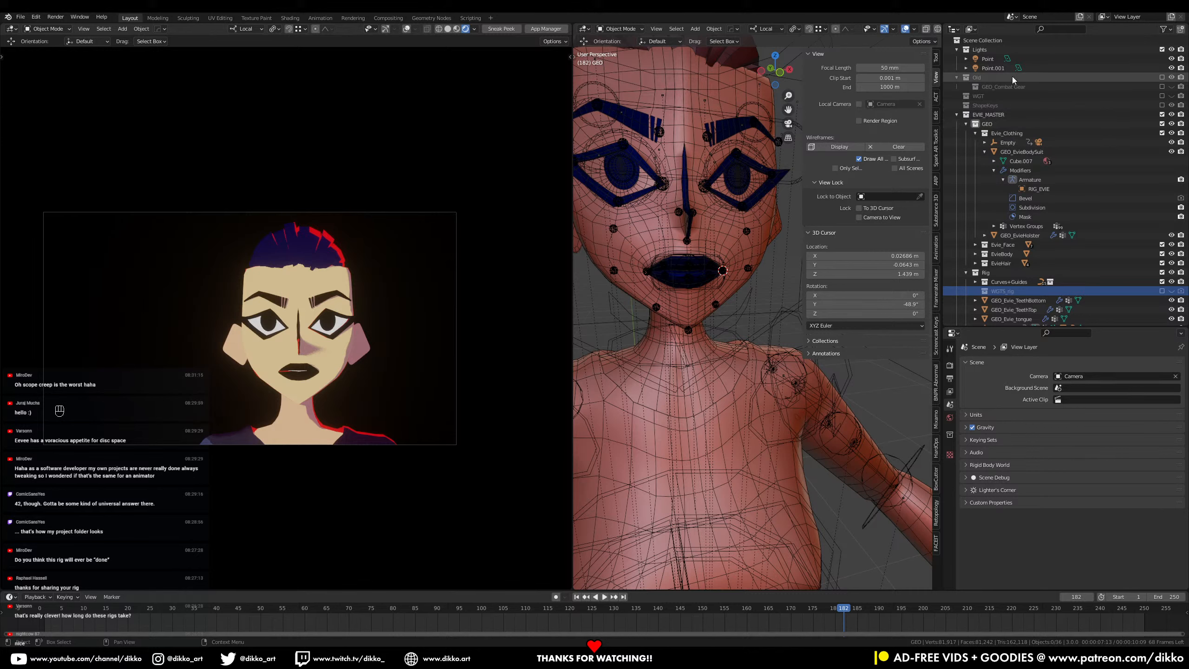
pyautogui.click(957, 115)
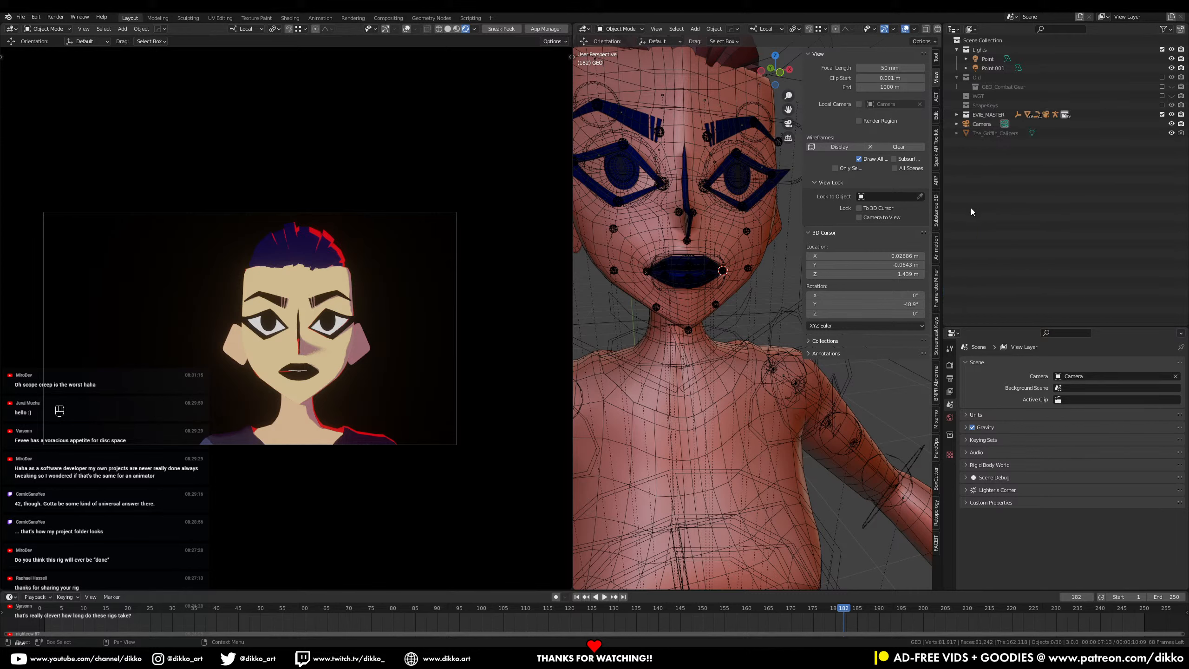
# Step: Save the character file with its reorganised collections
pyautogui.scroll(-6, 758, 345)
pyautogui.moveTo(764, 354); pyautogui.dragTo(751, 338, button='middle')
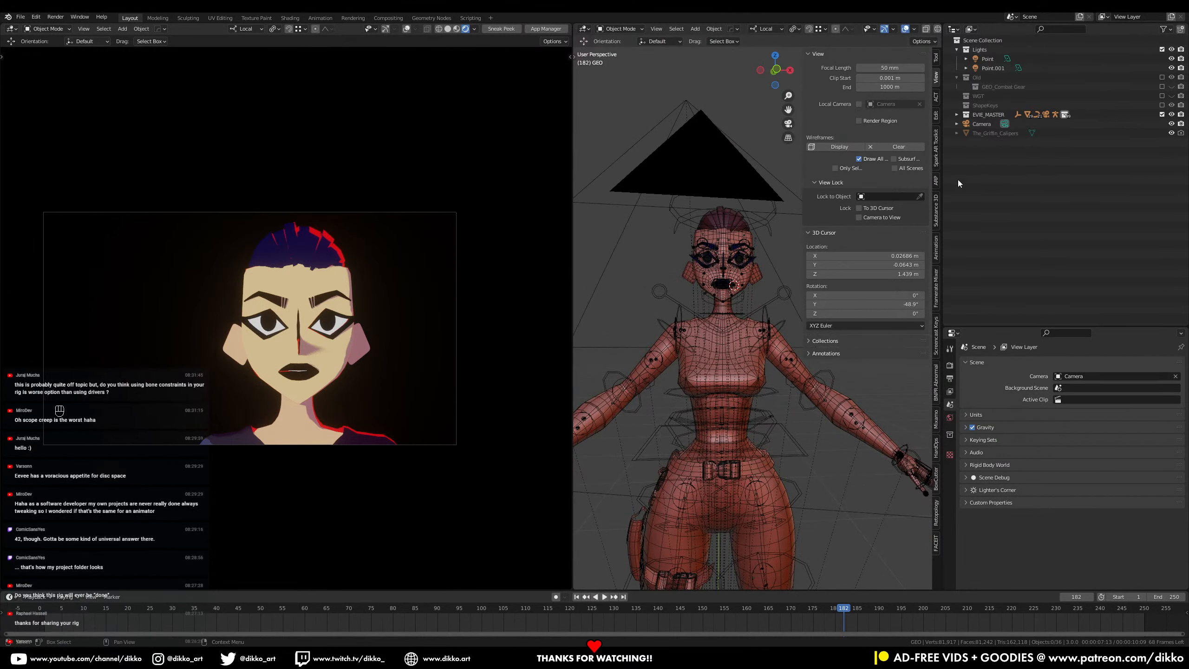
pyautogui.hotkey('ctrl', 's')
# Step: Start opening another file and browse to the project's Scenes/SC01_S1_Run folder
pyautogui.click(21, 16)
pyautogui.click(29, 38)
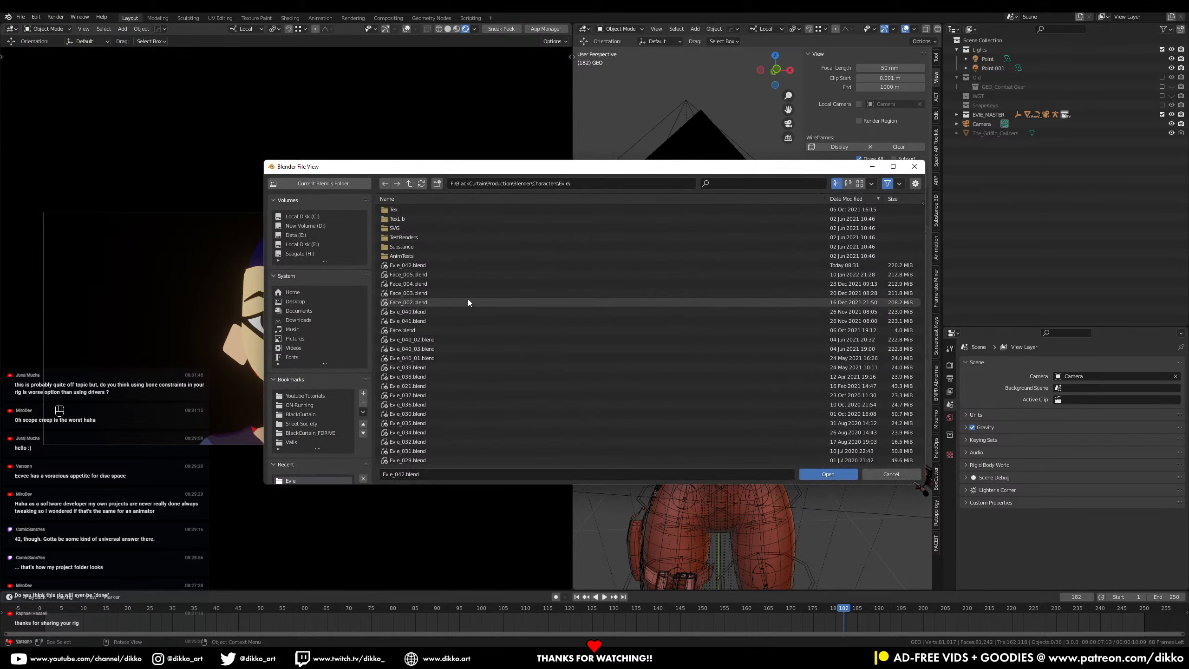
pyautogui.scroll(-8, 468, 302)
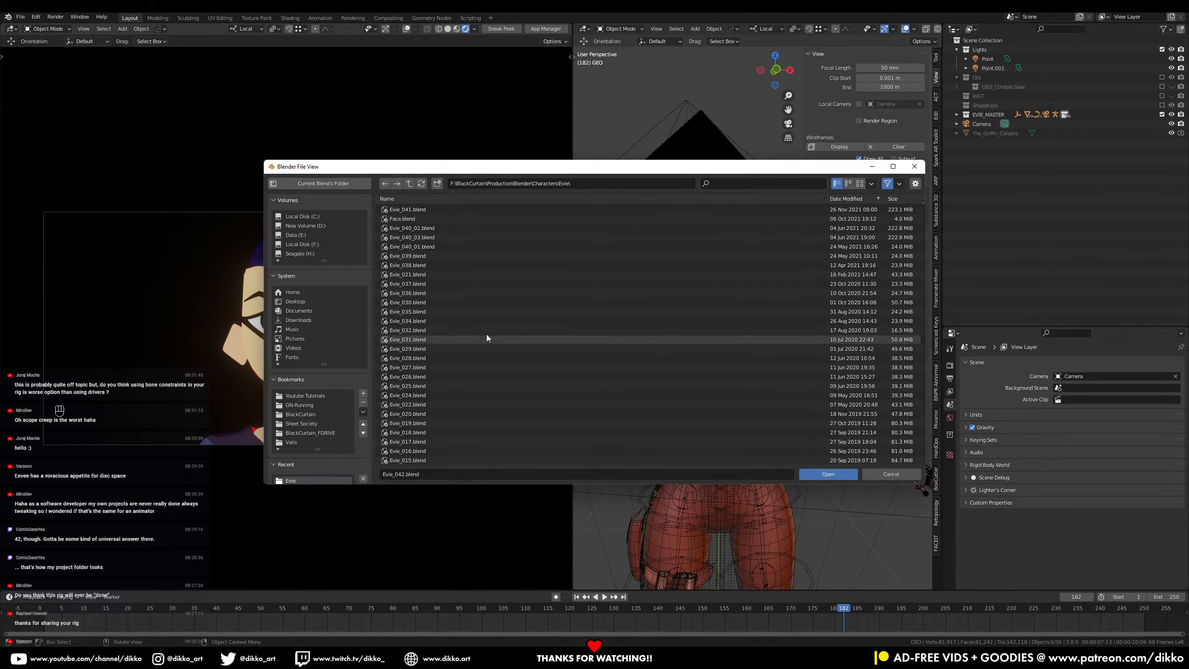
pyautogui.click(409, 183)
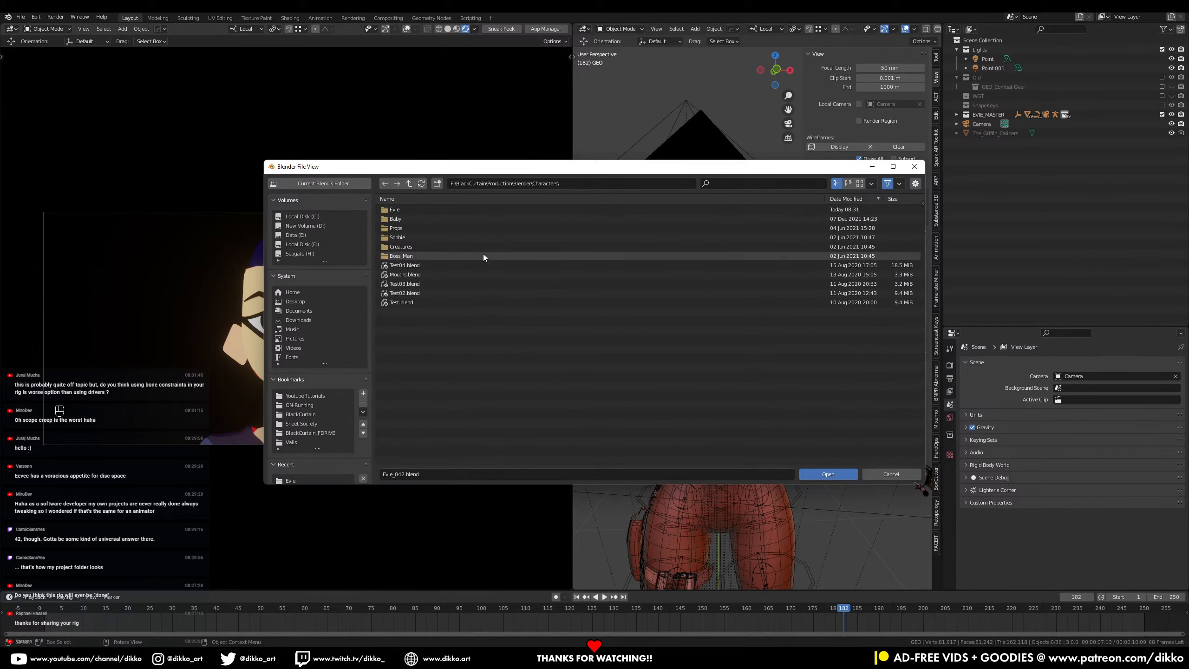
pyautogui.click(410, 183)
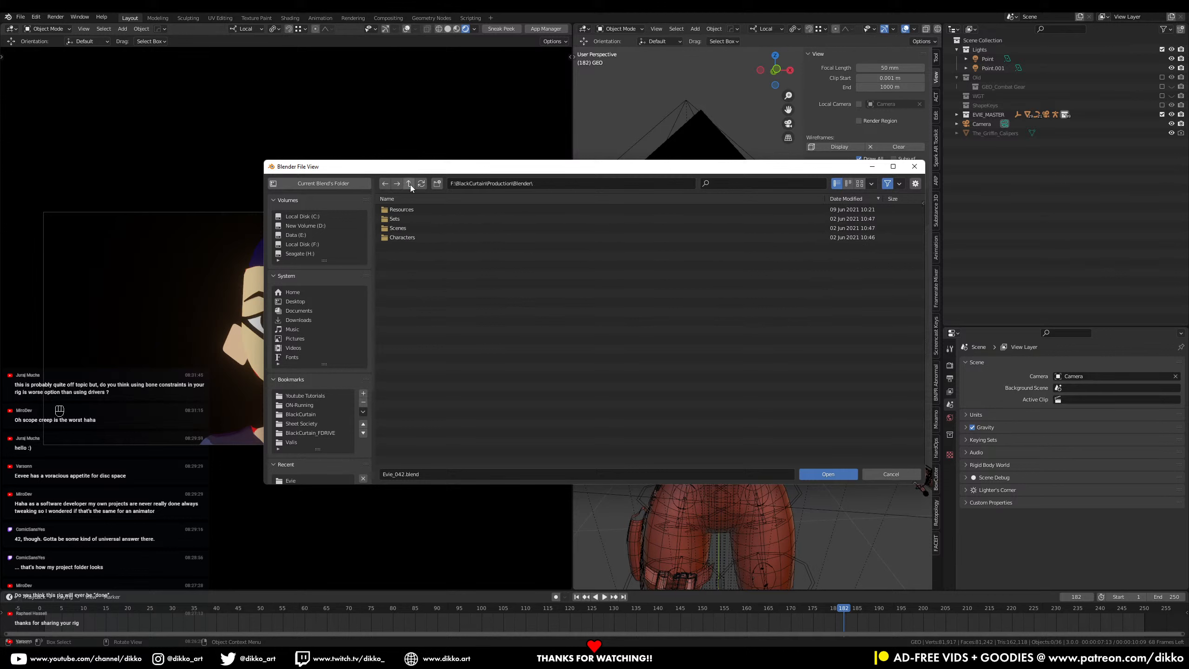
pyautogui.doubleClick(402, 230)
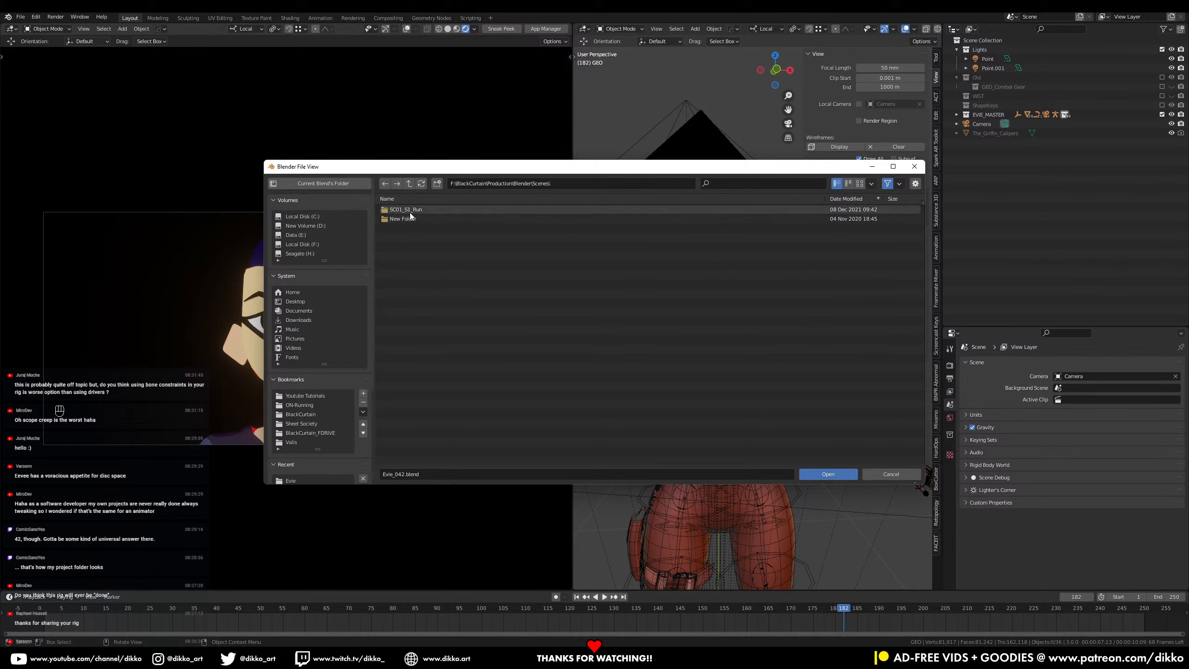
pyautogui.doubleClick(410, 211)
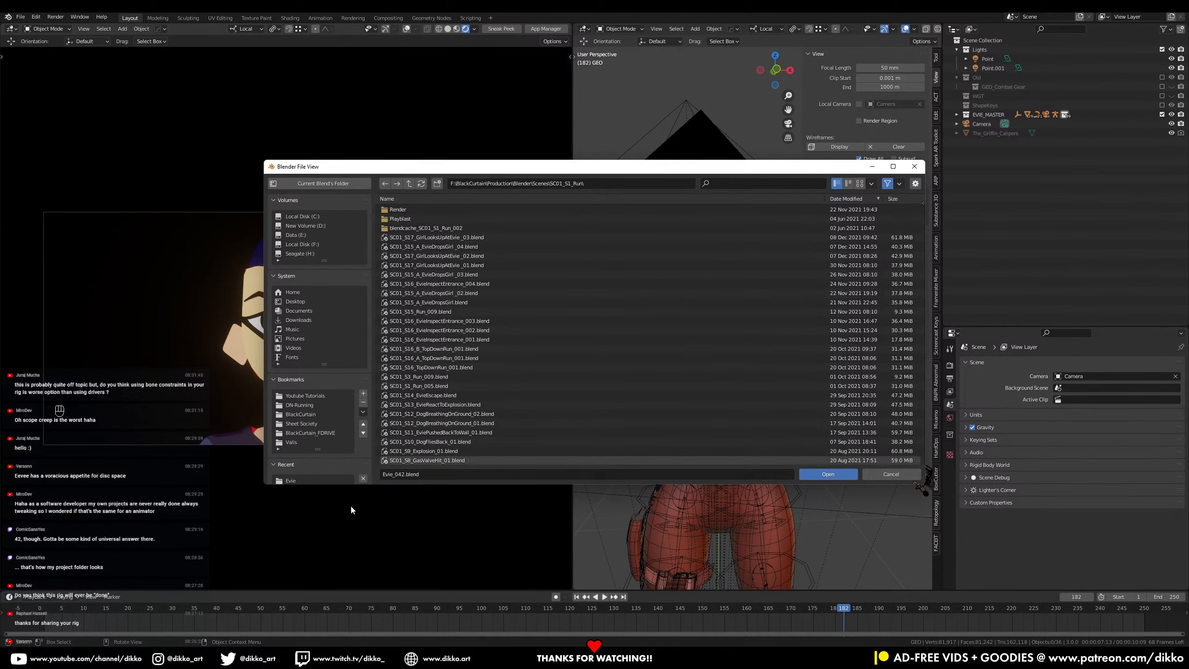
# Step: Enlarge the file browser, look through the SC01_S1_Run scene files and open SC01_S1_Run_003.blend
pyautogui.moveTo(271, 483); pyautogui.dragTo(172, 539)
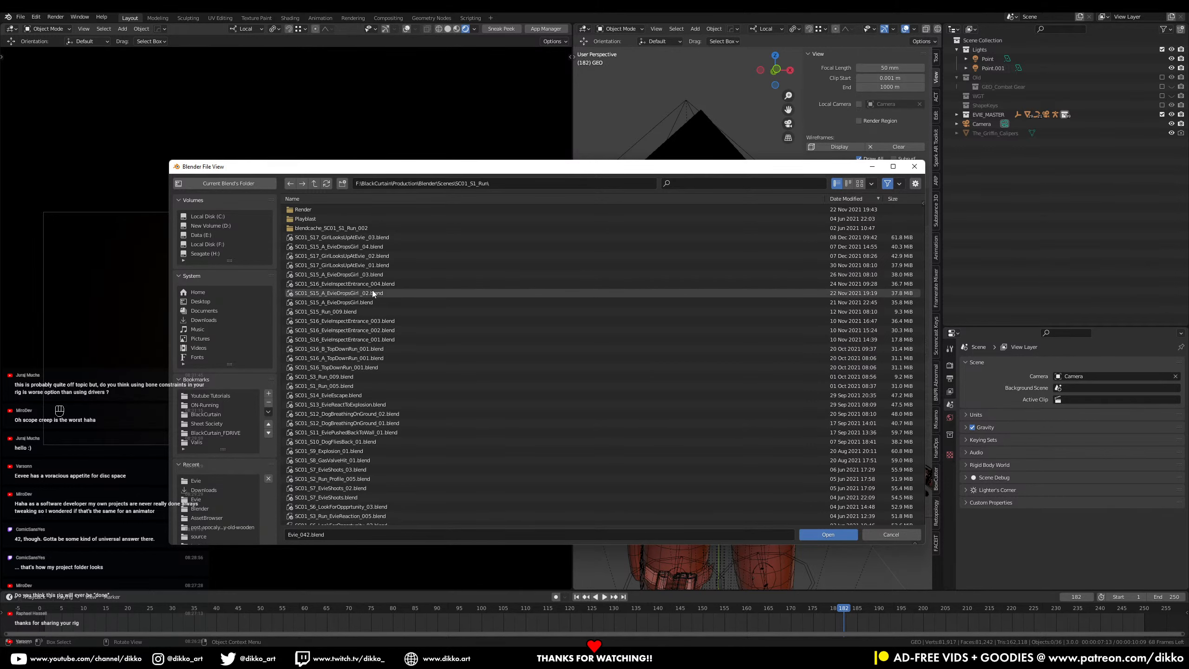
pyautogui.scroll(-10, 431, 490)
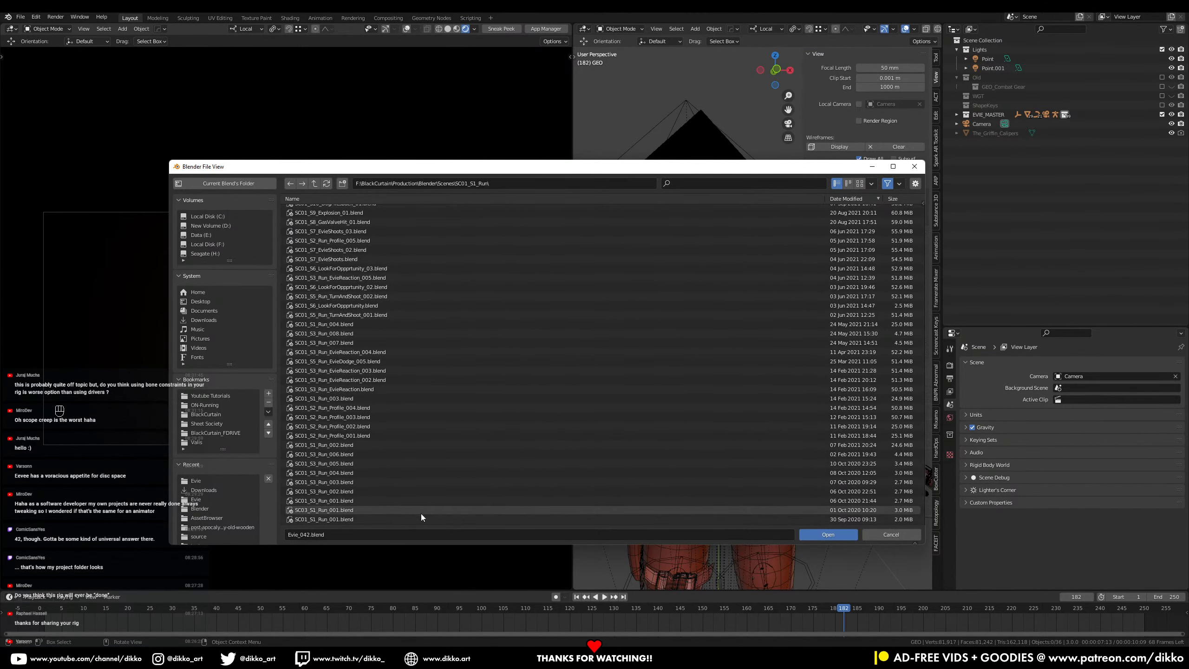
pyautogui.click(347, 454)
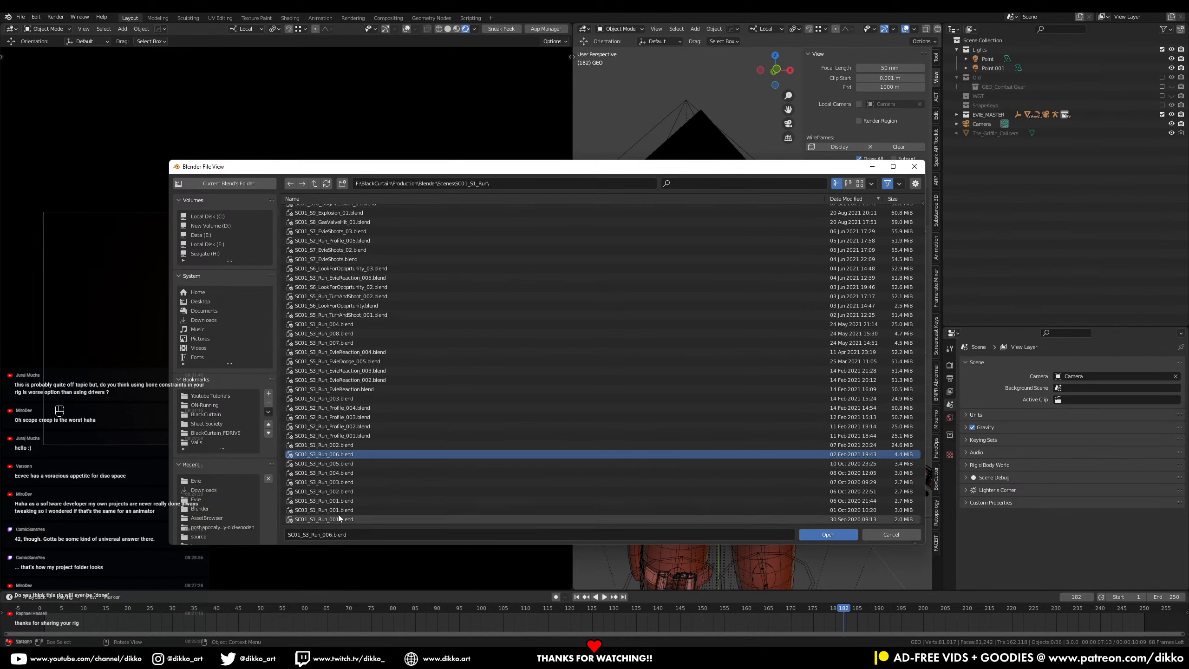
pyautogui.scroll(10, 342, 491)
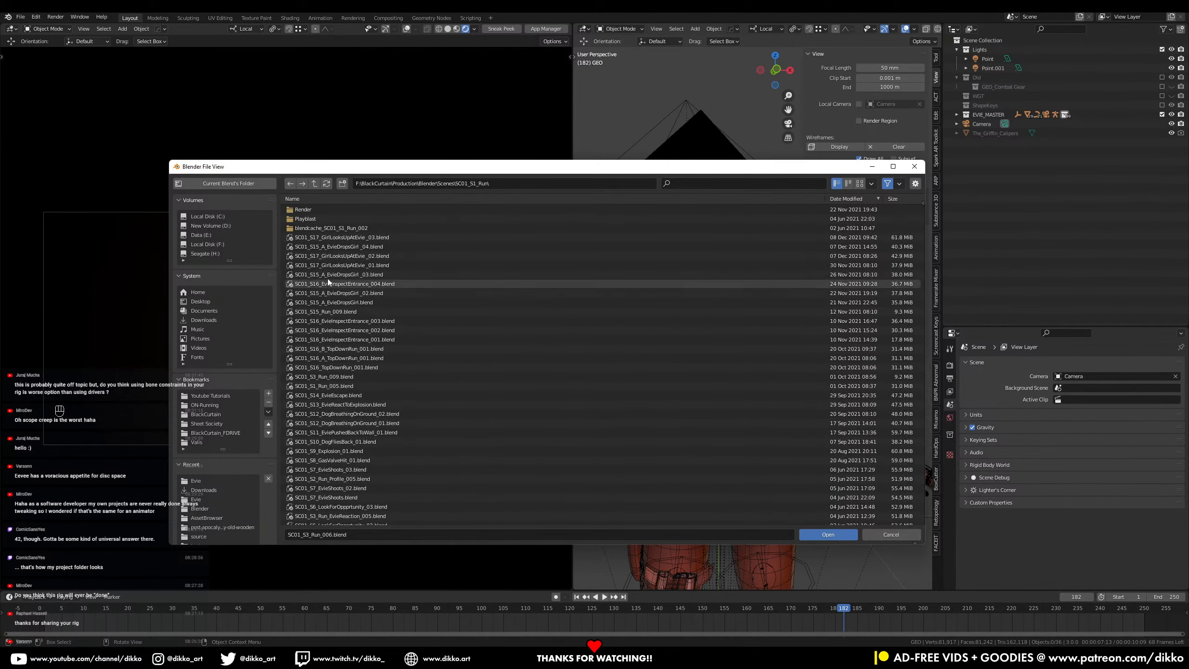
pyautogui.scroll(-1, 339, 244)
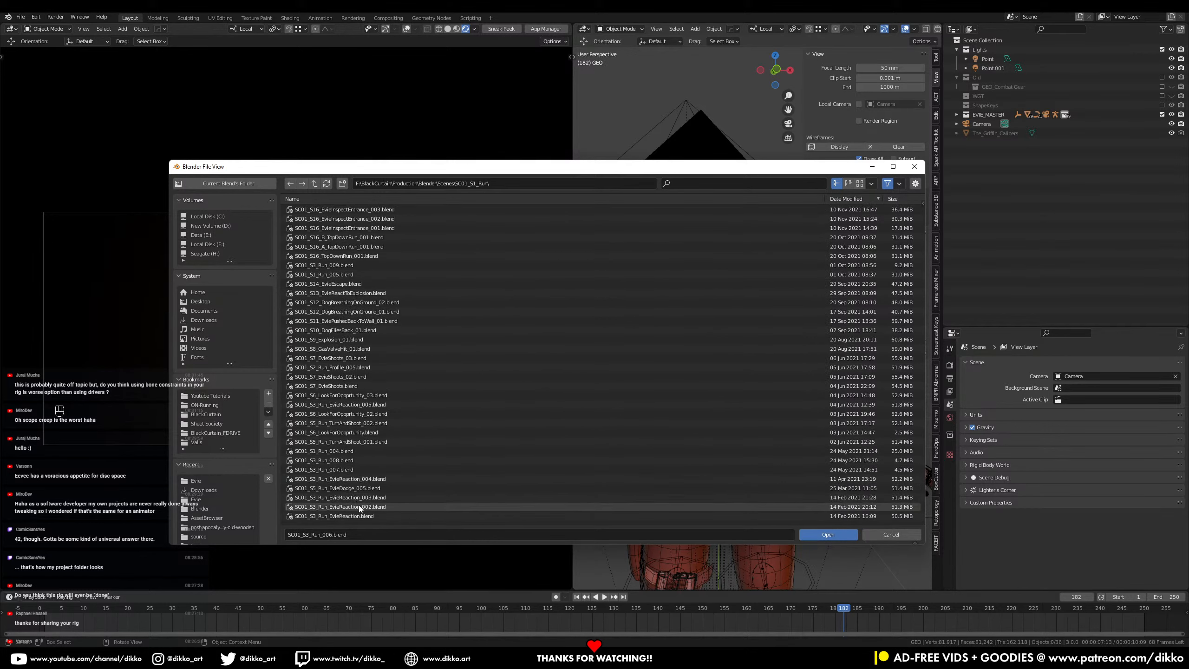
pyautogui.scroll(-12, 359, 508)
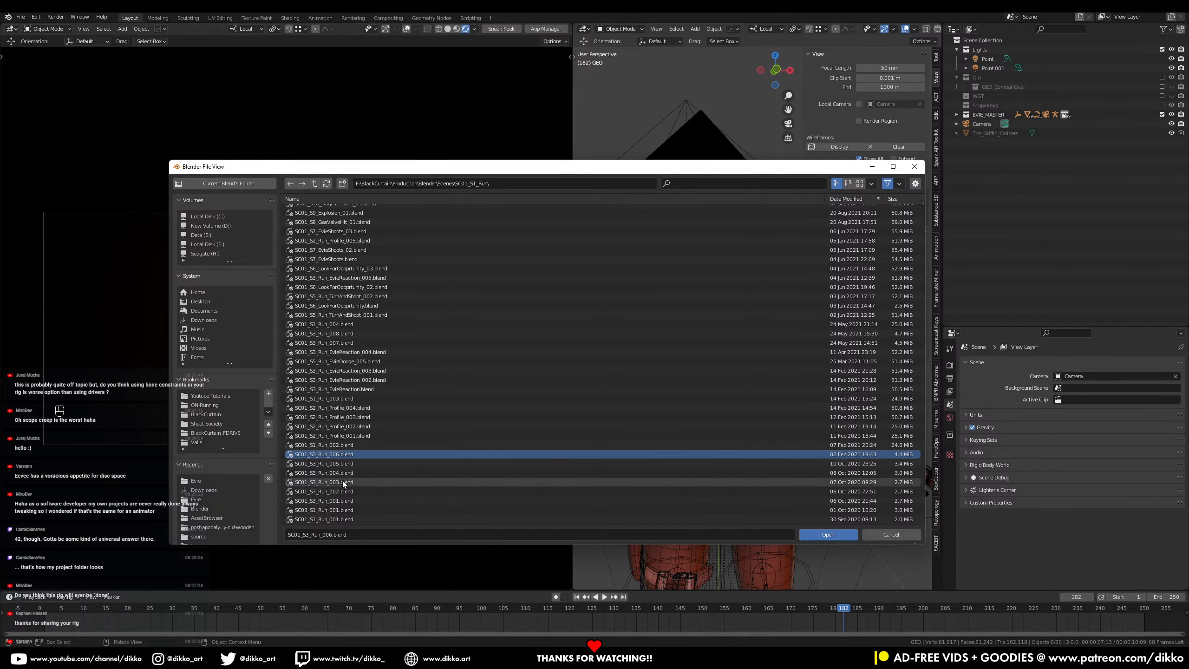
pyautogui.click(346, 446)
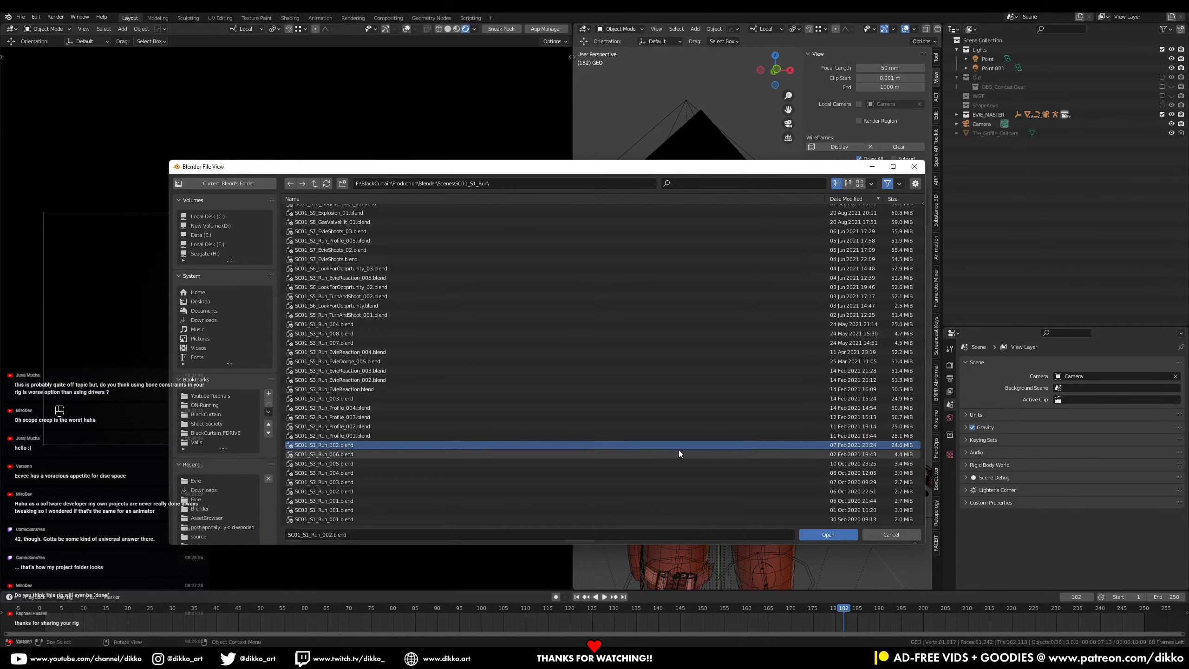
pyautogui.scroll(1, 346, 435)
pyautogui.scroll(8, 344, 457)
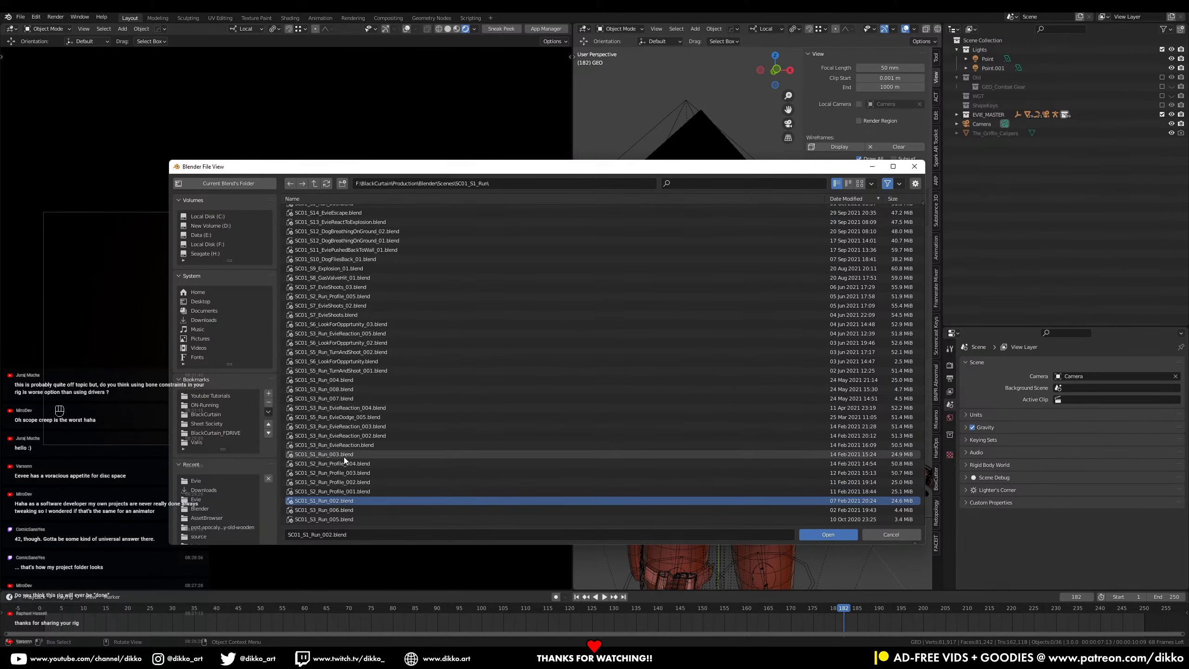
pyautogui.scroll(3, 343, 457)
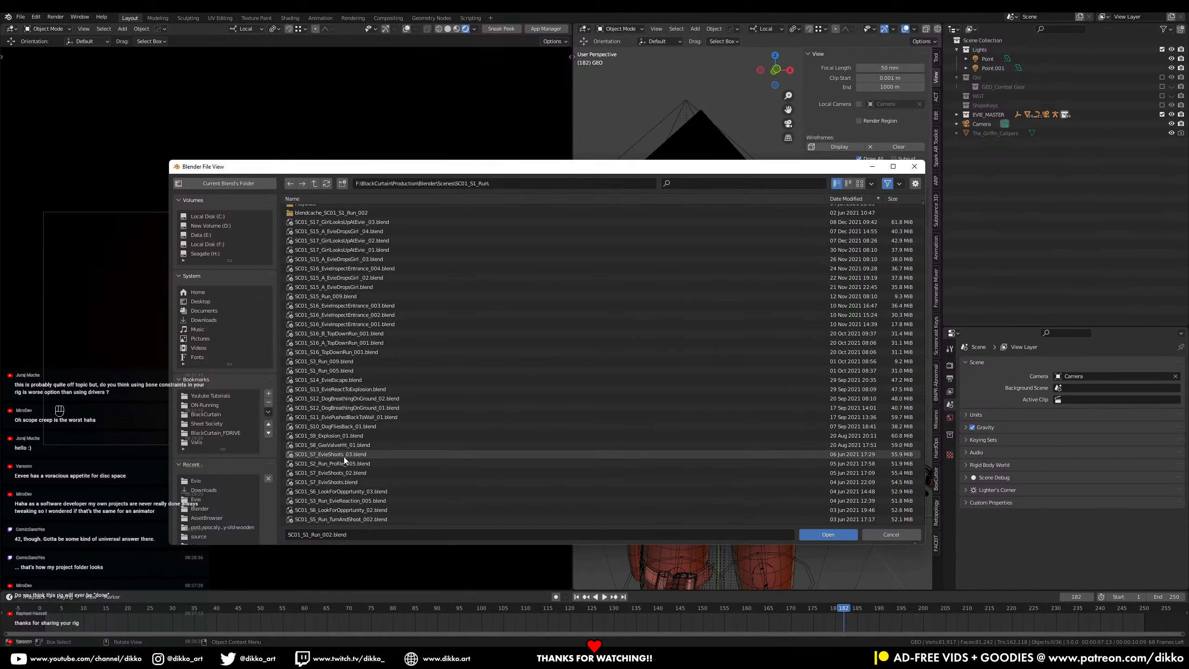
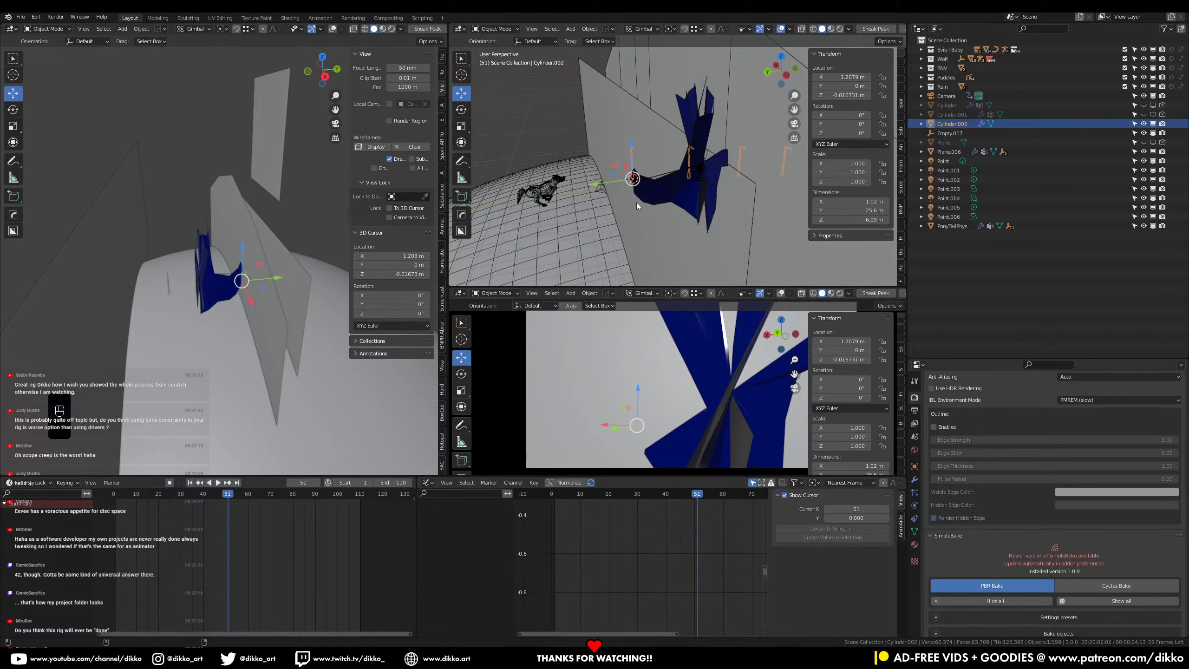
# Step: Look through the scene files in the SC01_S1_Run folder and open SC01_S1_Run_002.blend
pyautogui.moveTo(636, 203); pyautogui.dragTo(648, 179, button='middle')
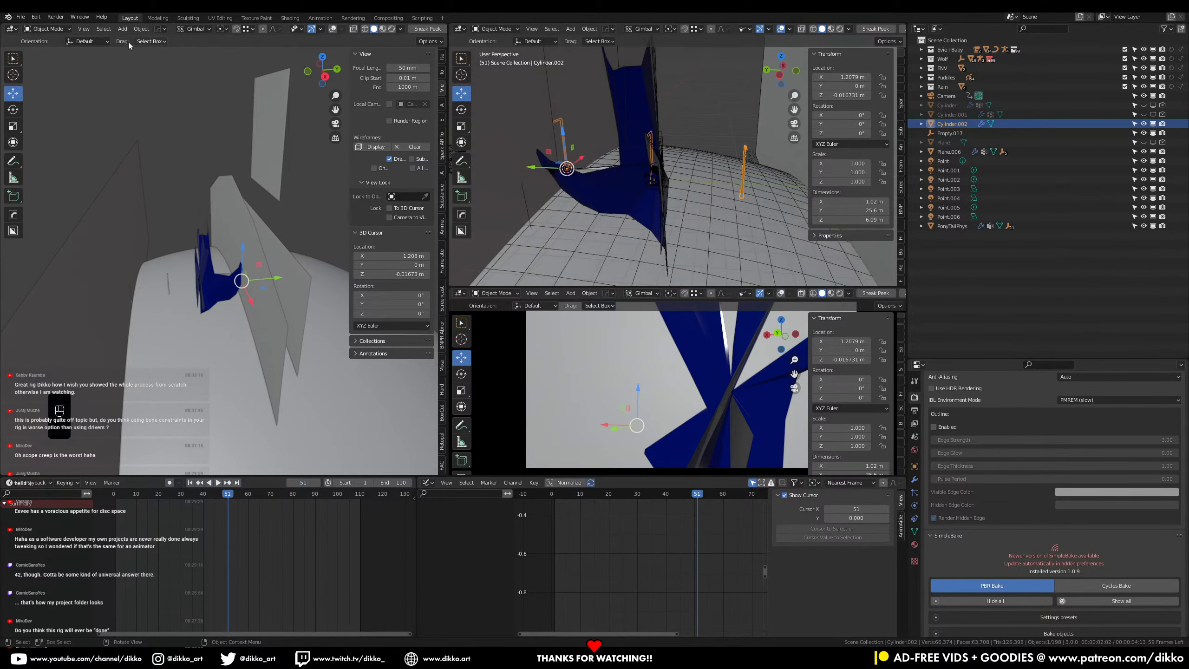
pyautogui.click(21, 17)
pyautogui.click(37, 38)
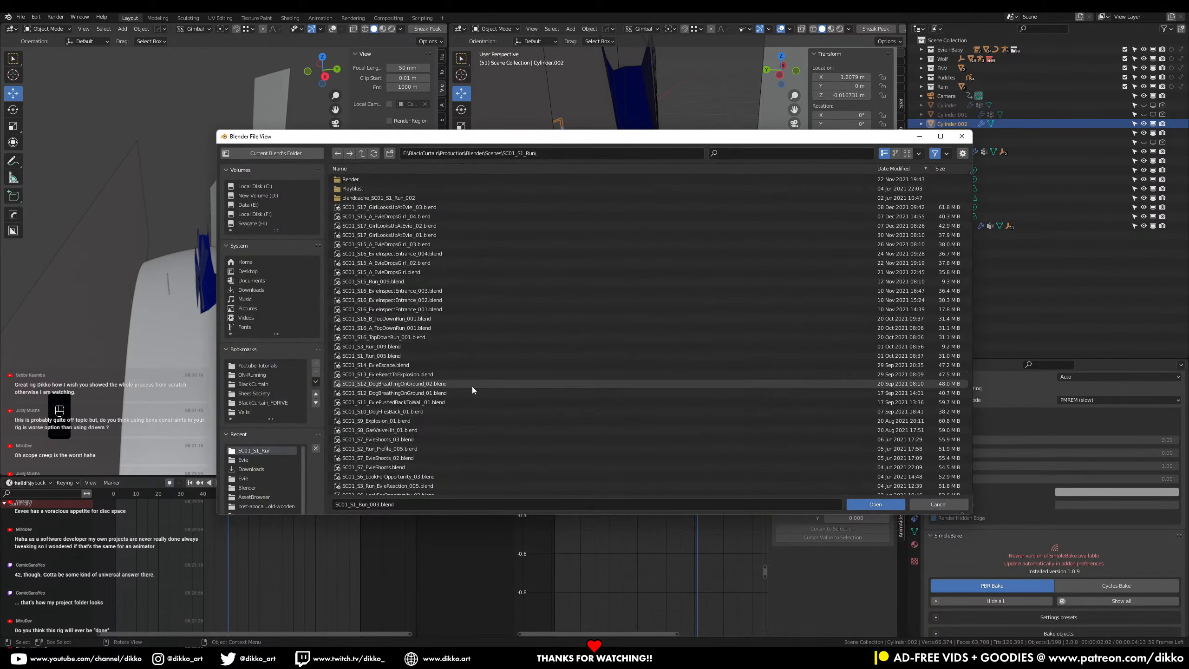
pyautogui.scroll(-10, 435, 478)
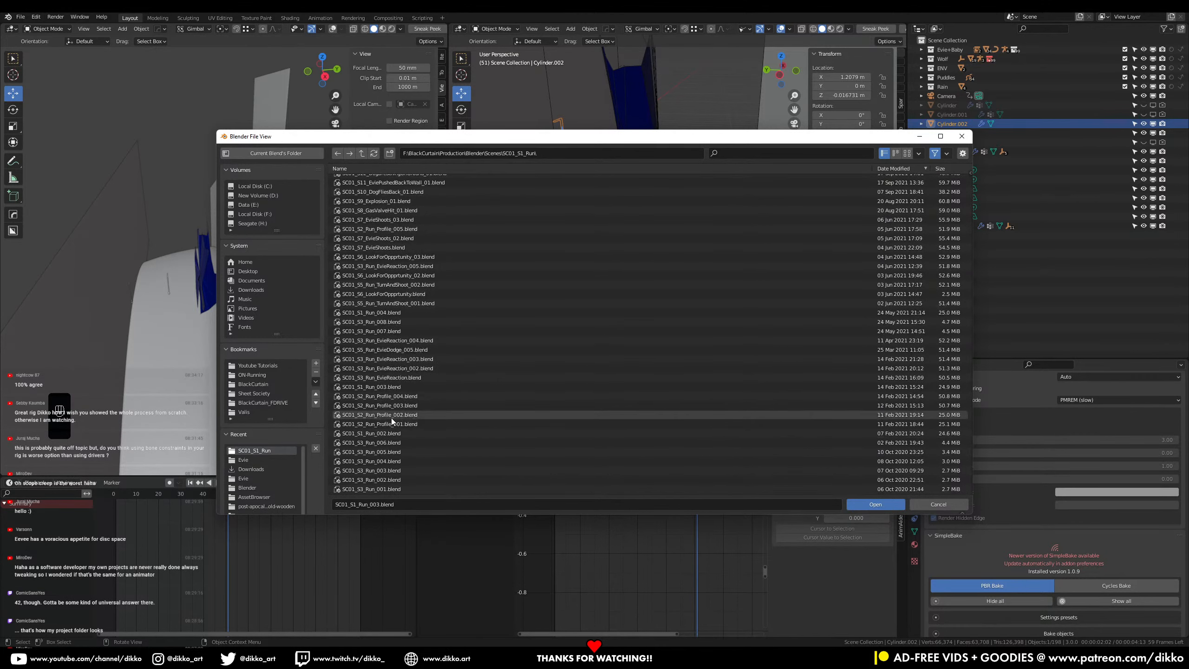
pyautogui.scroll(5, 391, 419)
pyautogui.scroll(4, 393, 422)
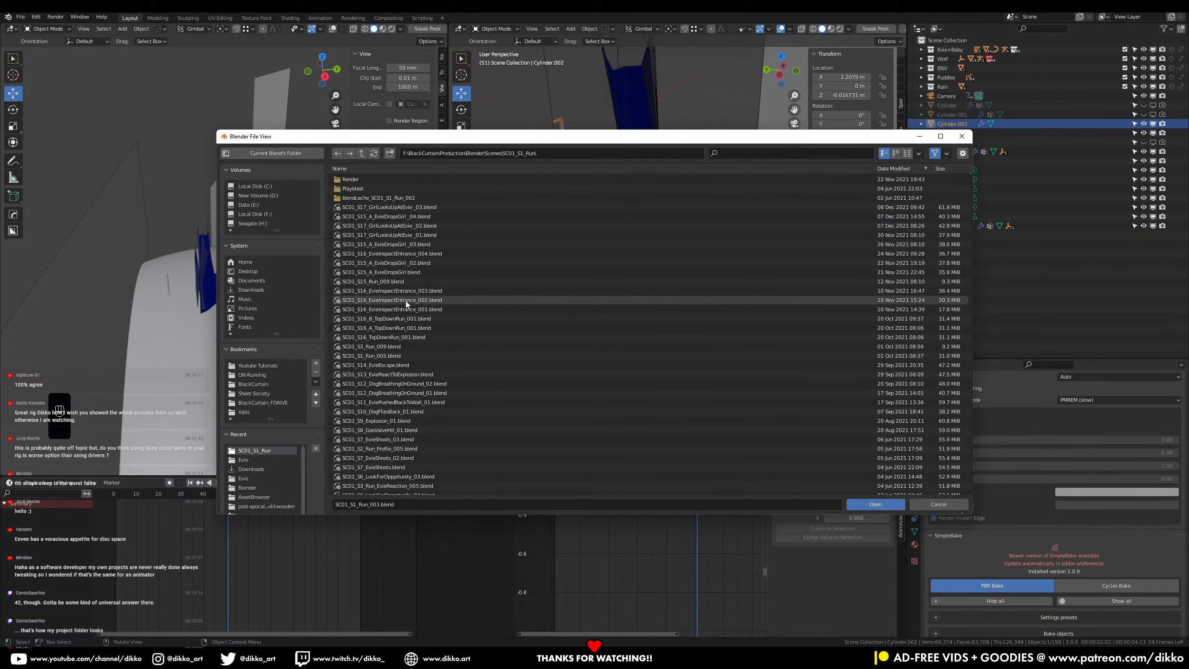
pyautogui.scroll(-1, 398, 288)
pyautogui.scroll(-12, 406, 464)
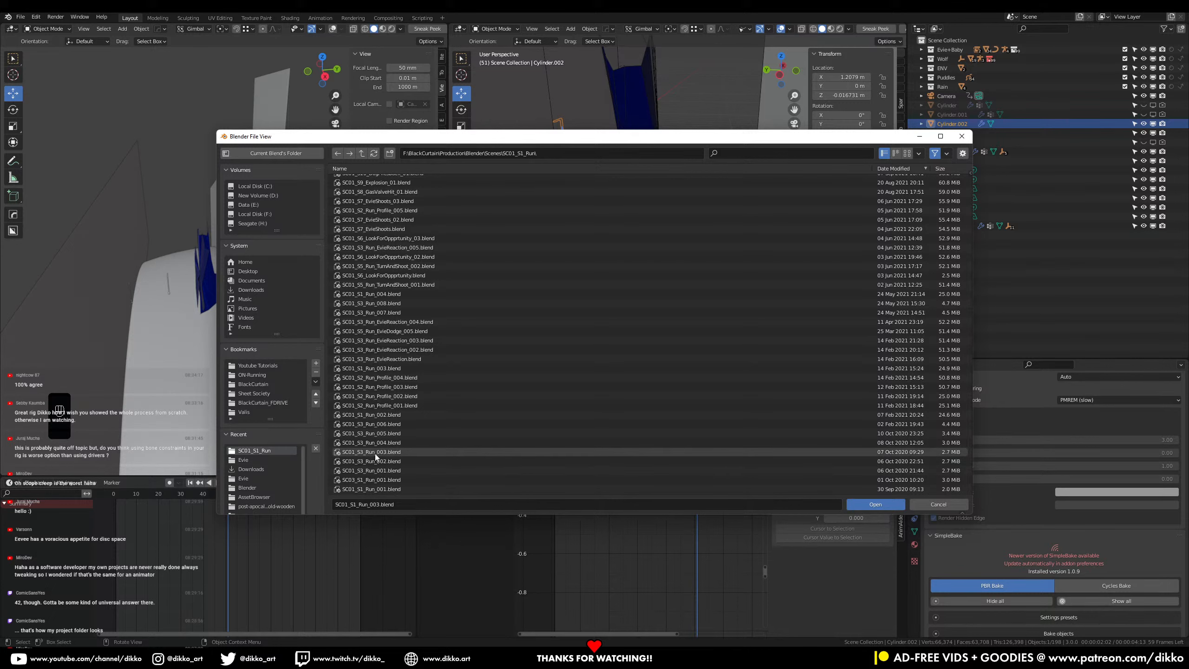
pyautogui.click(383, 415)
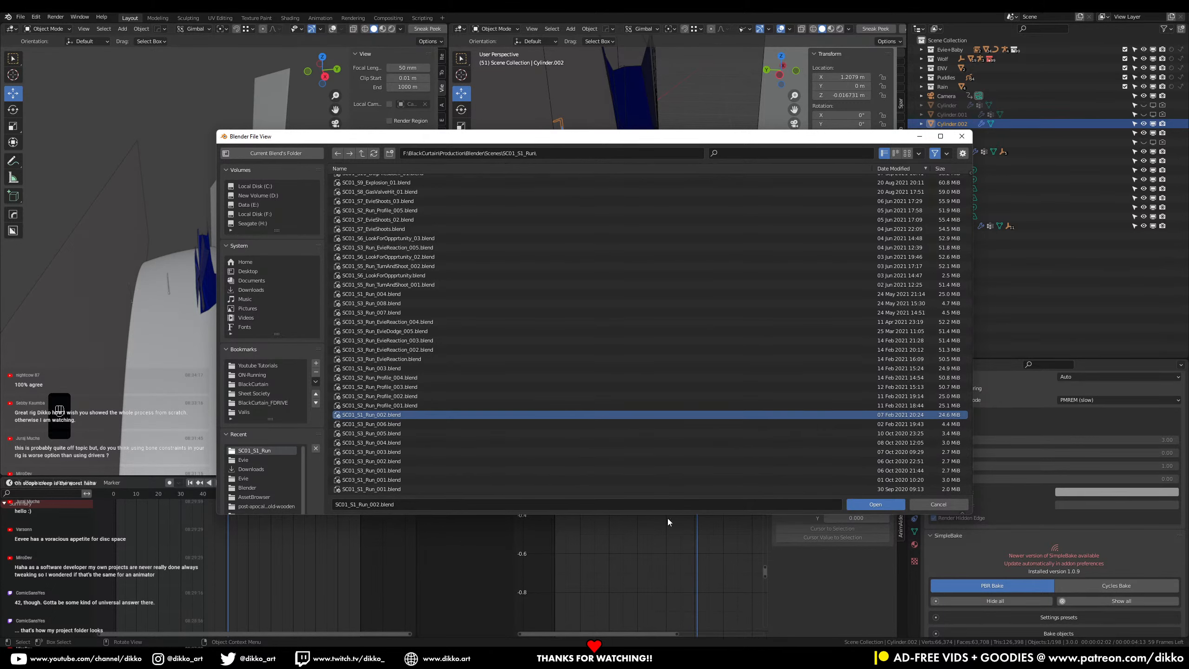
pyautogui.click(875, 504)
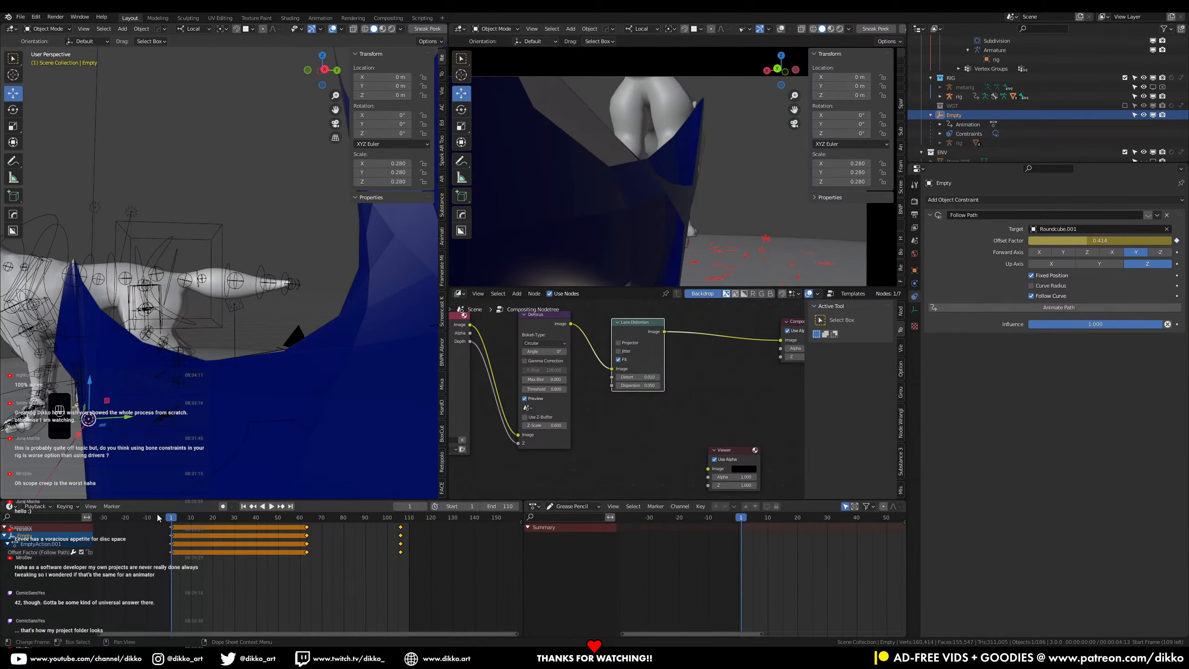
# Step: Preview the shot's animation up to frame 63, discard the changes and open SC01_S3_Run_006.blend
pyautogui.press('space')
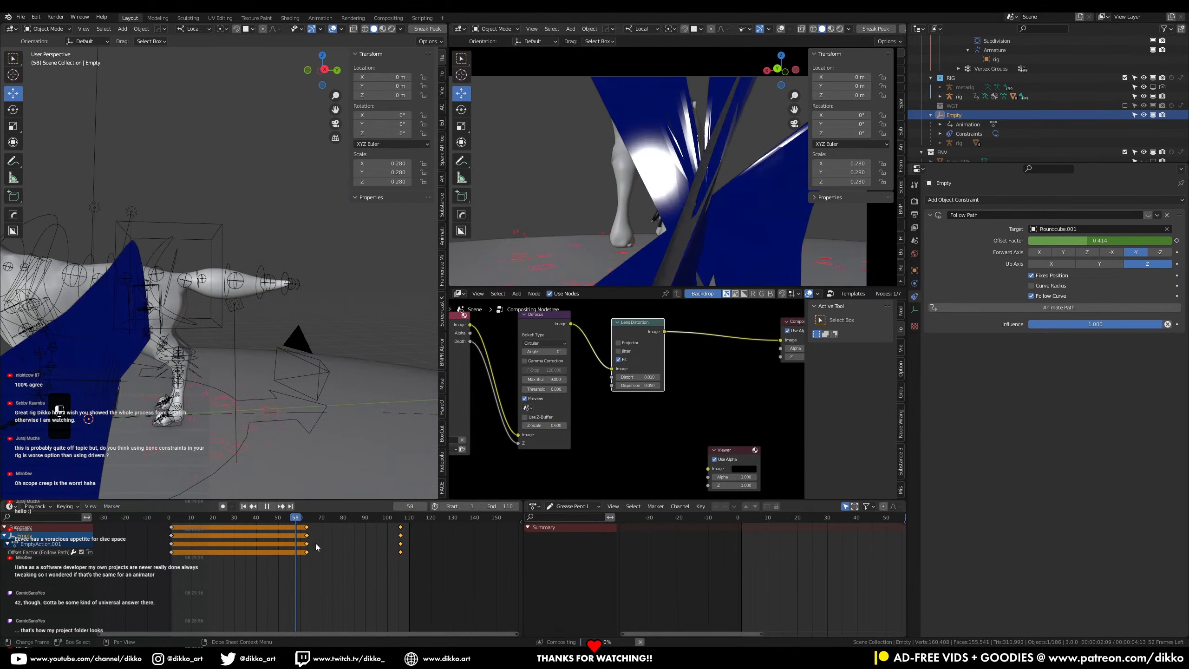
pyautogui.click(307, 557)
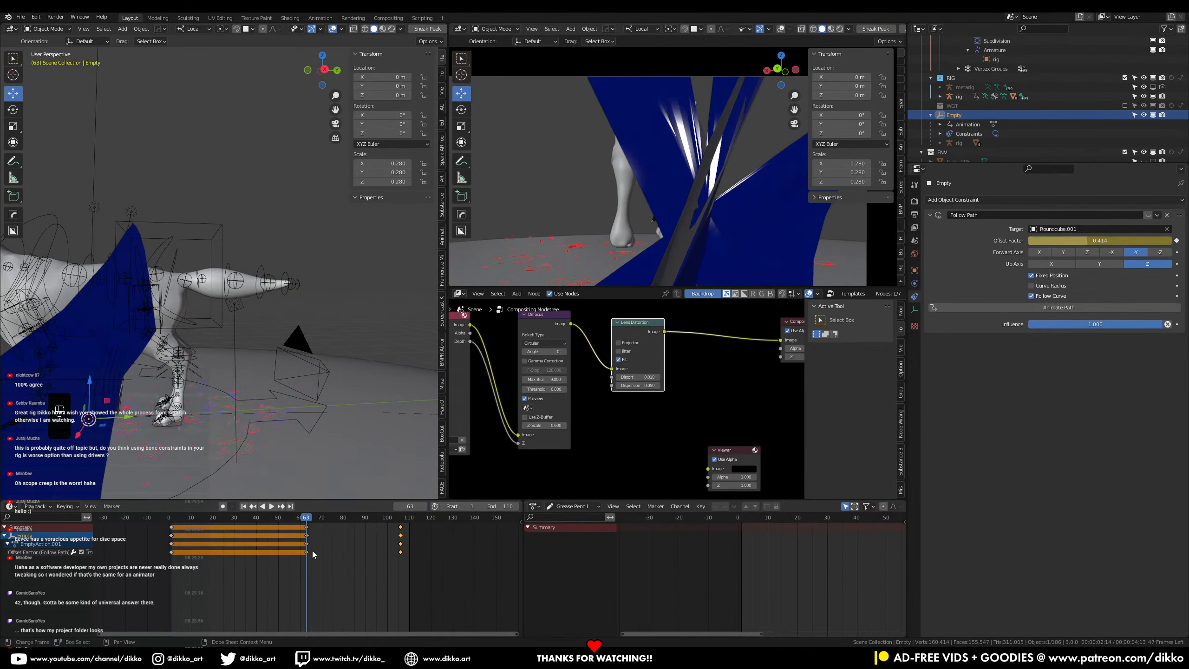
pyautogui.click(22, 18)
pyautogui.click(43, 37)
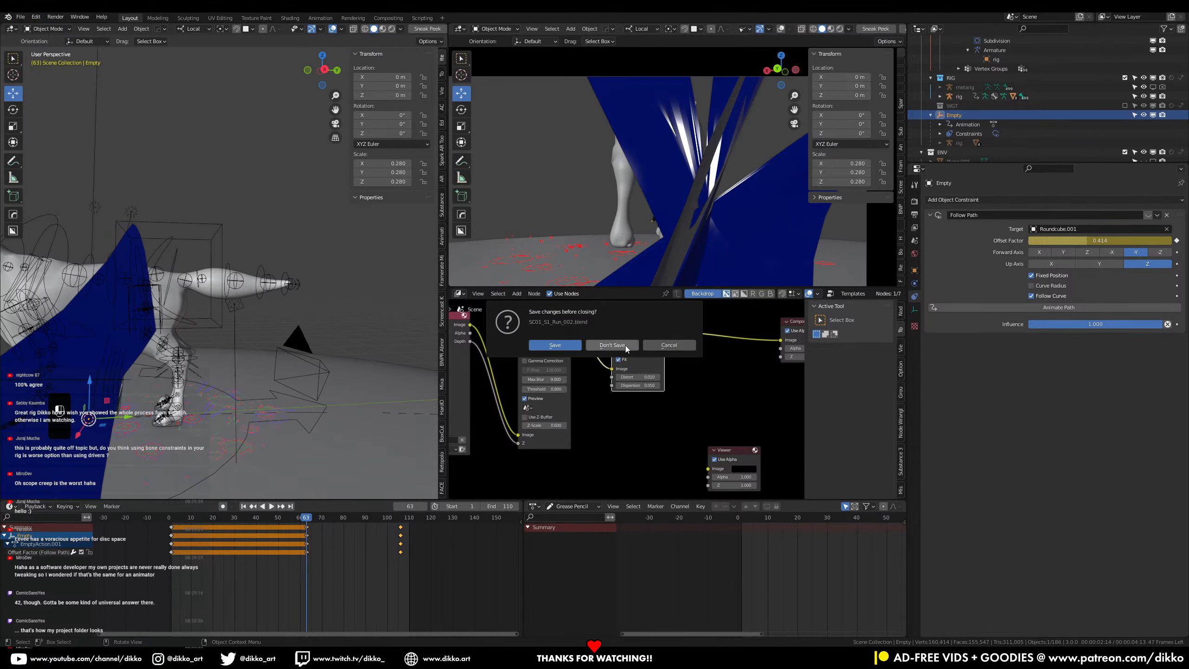
pyautogui.click(611, 345)
pyautogui.scroll(-2, 414, 463)
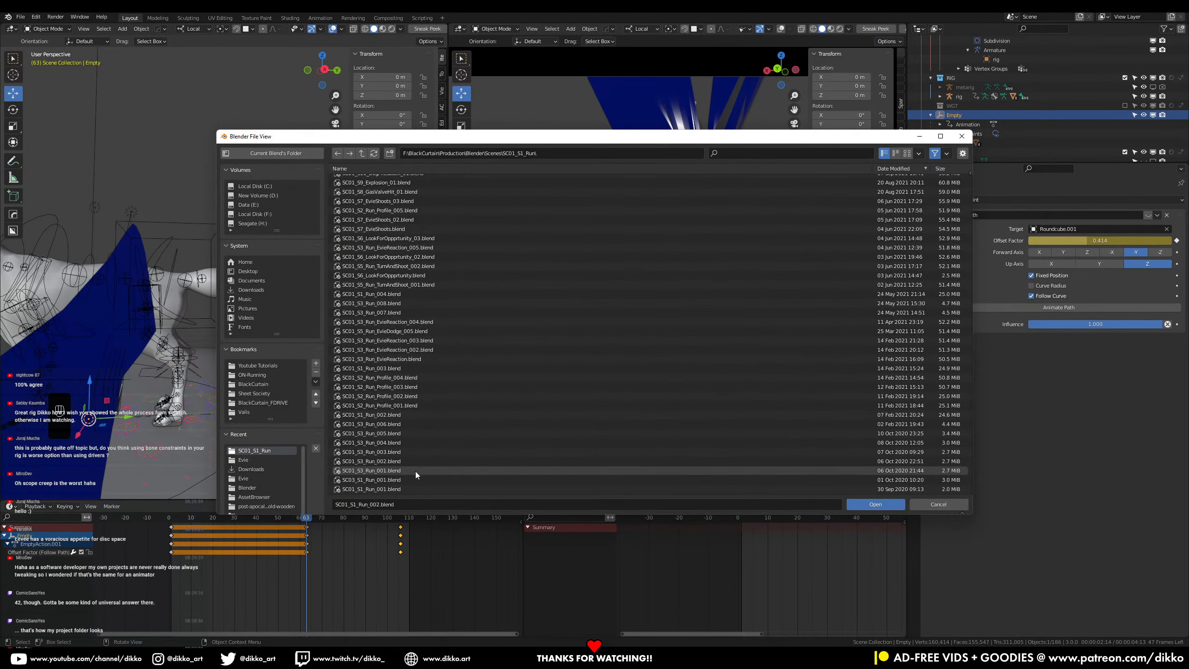
pyautogui.click(399, 424)
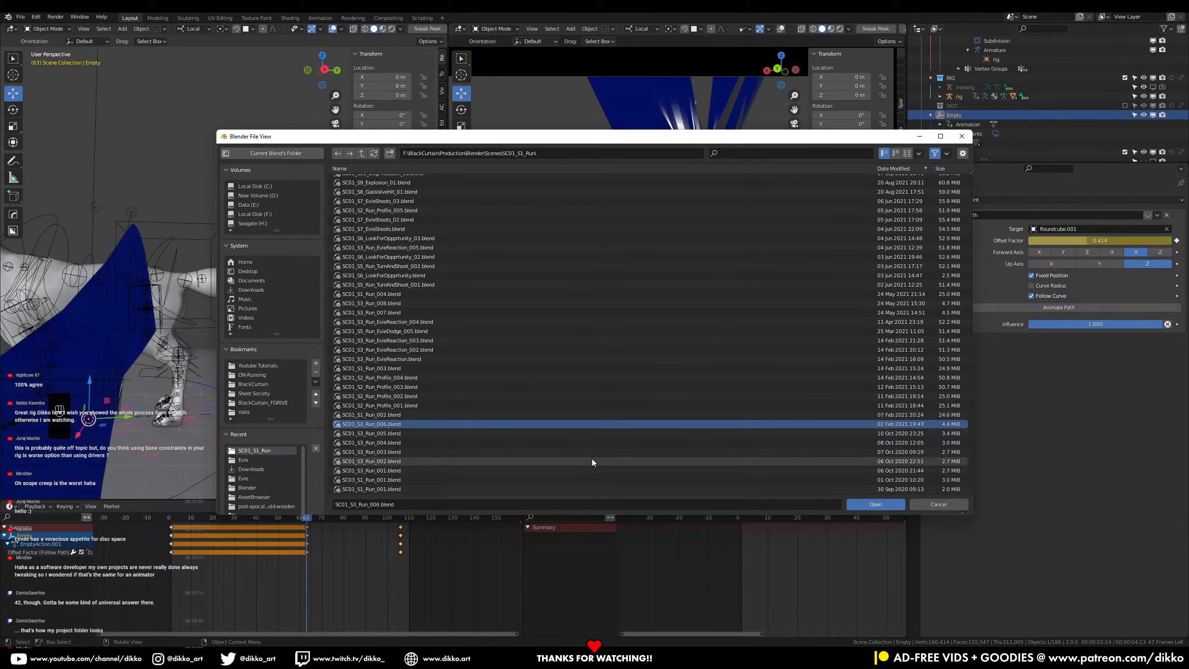
pyautogui.scroll(3, 463, 449)
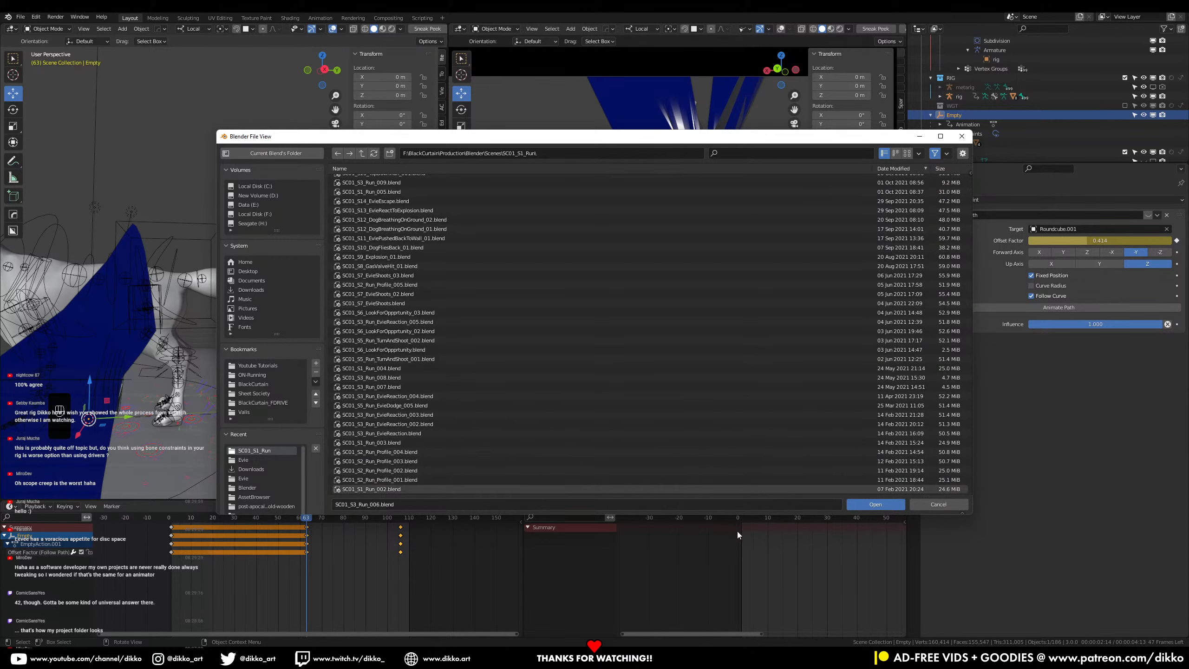
pyautogui.click(871, 506)
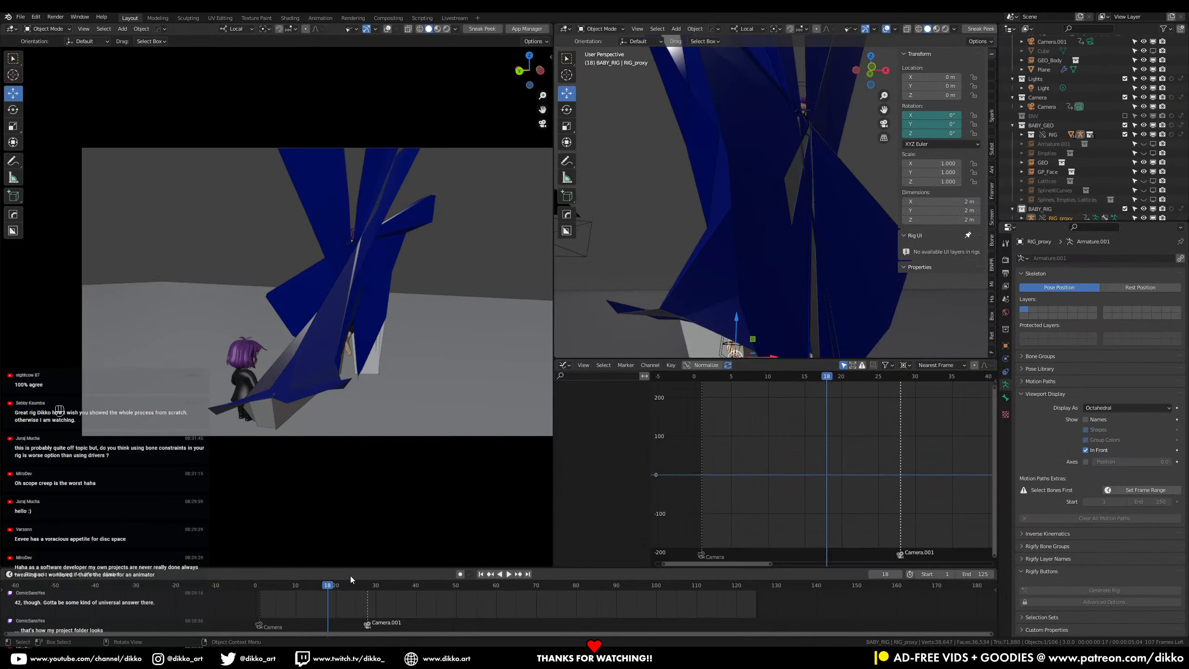
# Step: Scrub to frame 12 and play the shot's animation to frame 47
pyautogui.moveTo(275, 587); pyautogui.dragTo(303, 615)
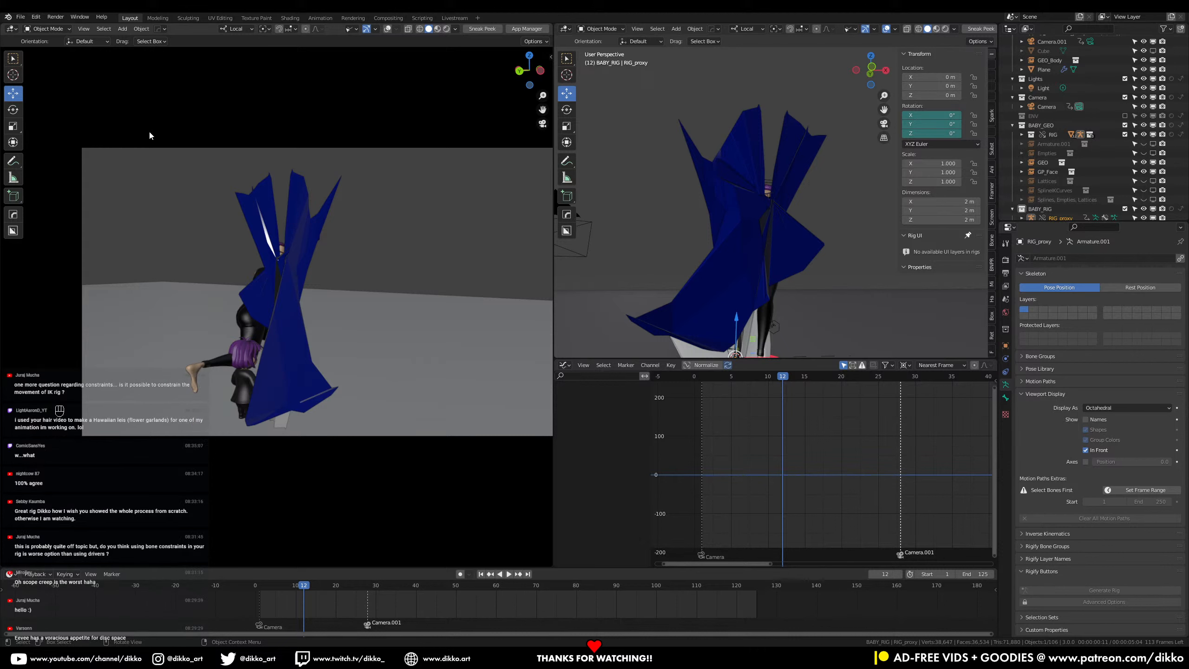
pyautogui.press('space')
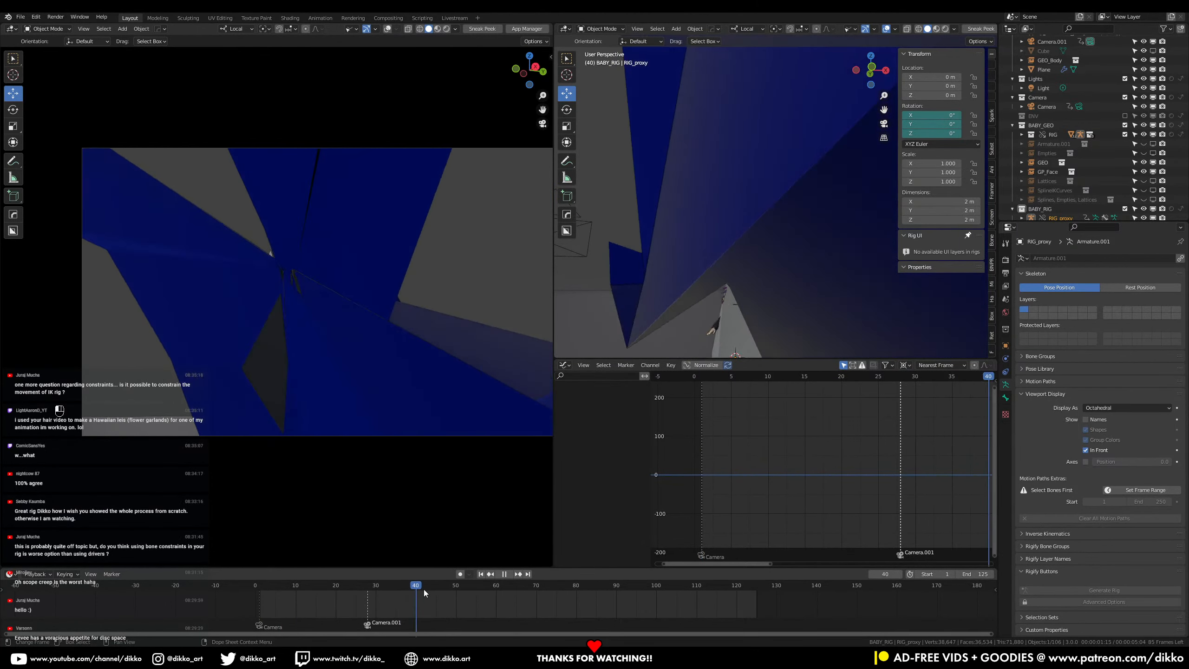
pyautogui.press('space')
# Step: Open SC01_S1_Run_005.blend from the SC01_S1_Run folder, discarding changes to the current file
pyautogui.click(21, 16)
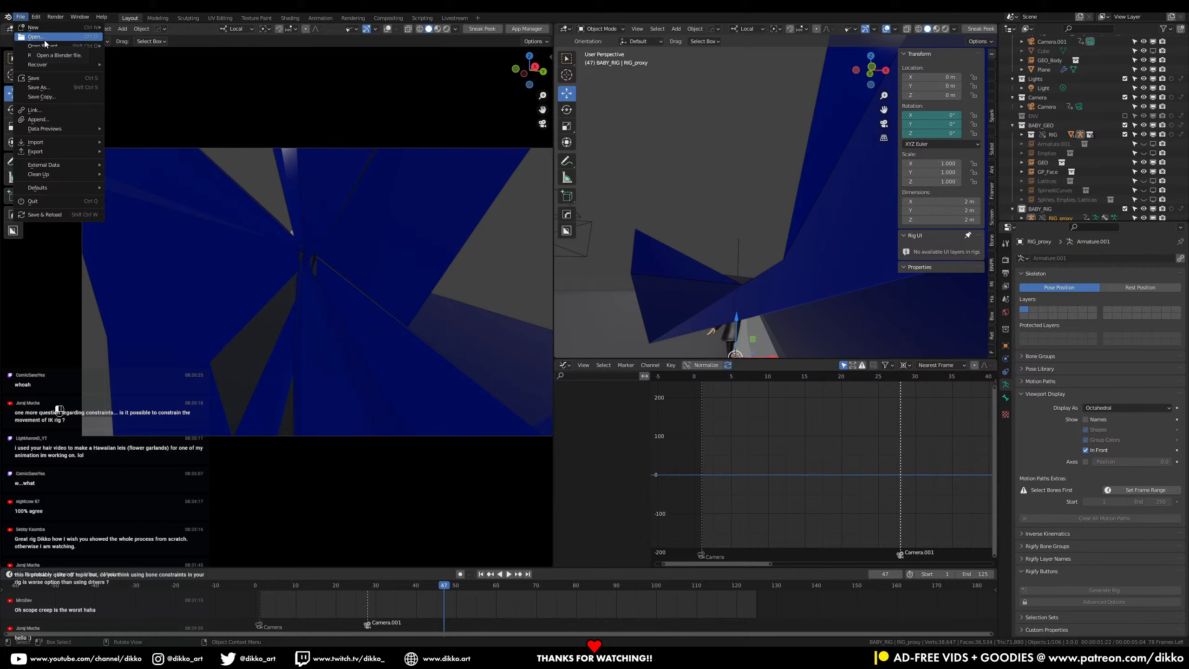
pyautogui.click(45, 39)
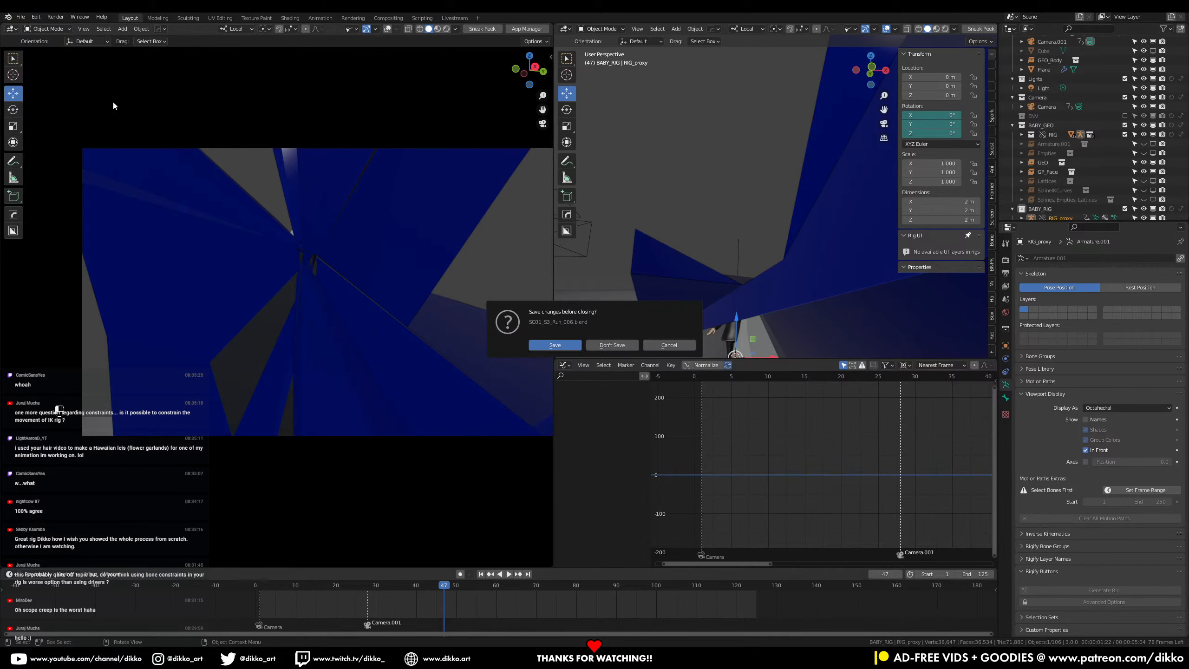
pyautogui.click(628, 352)
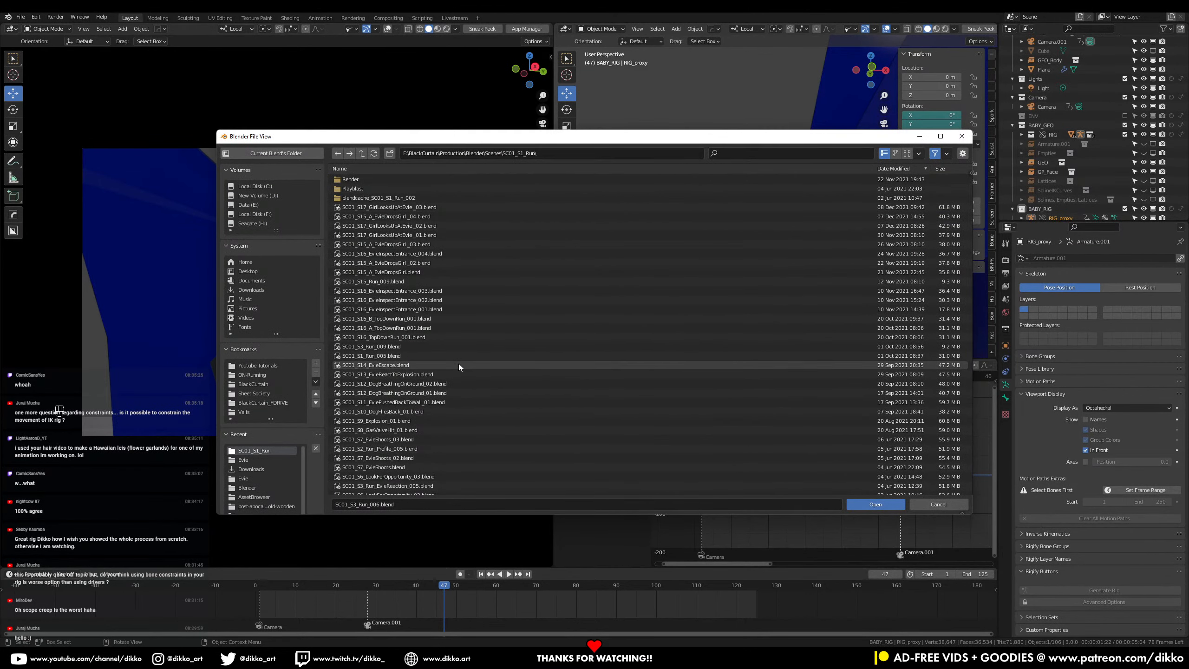
pyautogui.click(423, 356)
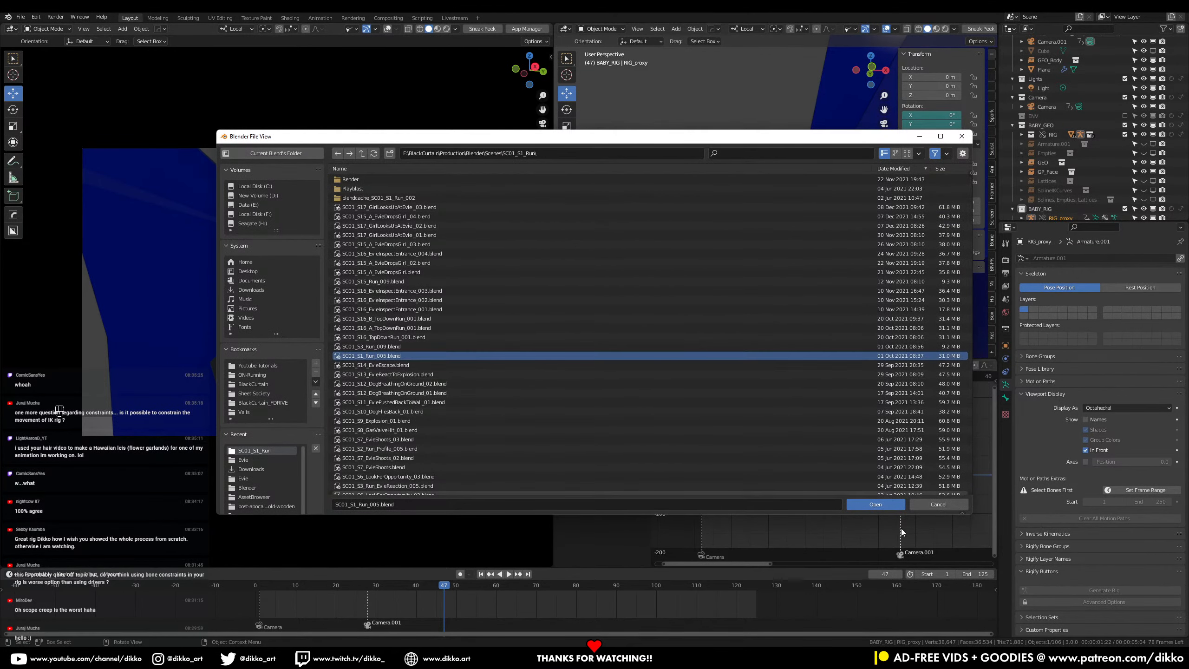
pyautogui.click(879, 507)
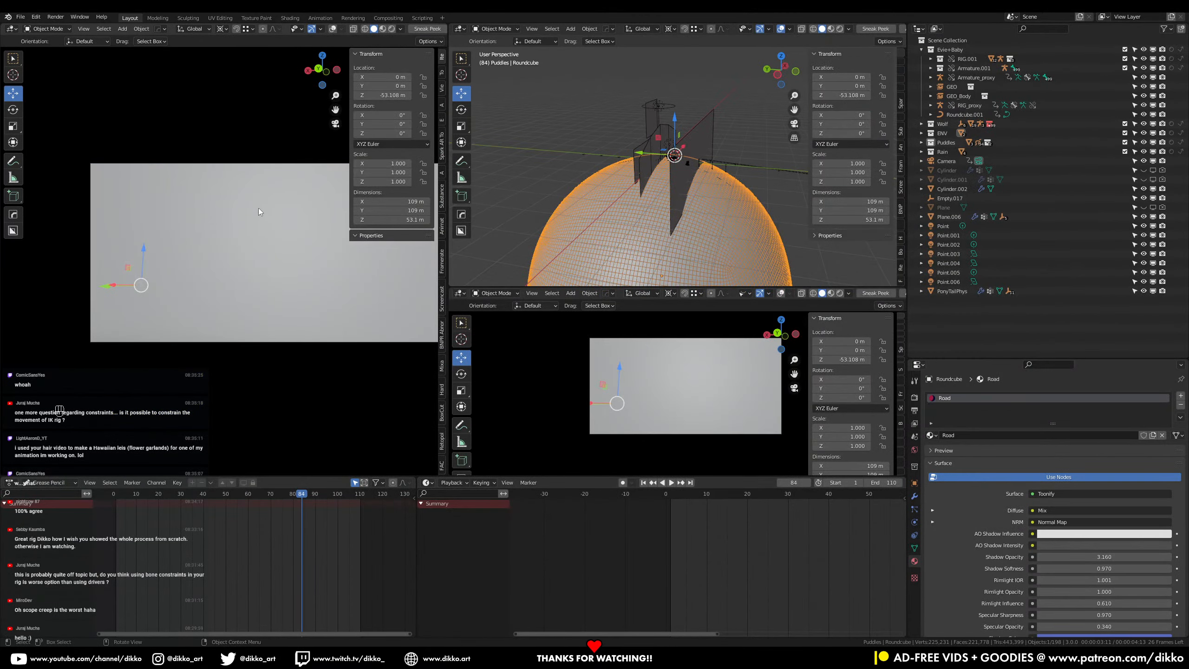
# Step: Exclude the Rain collection and repeatedly scrub and play the shot to review the run between about frames 20 and 56
pyautogui.click(1125, 152)
pyautogui.moveTo(119, 494); pyautogui.dragTo(152, 516)
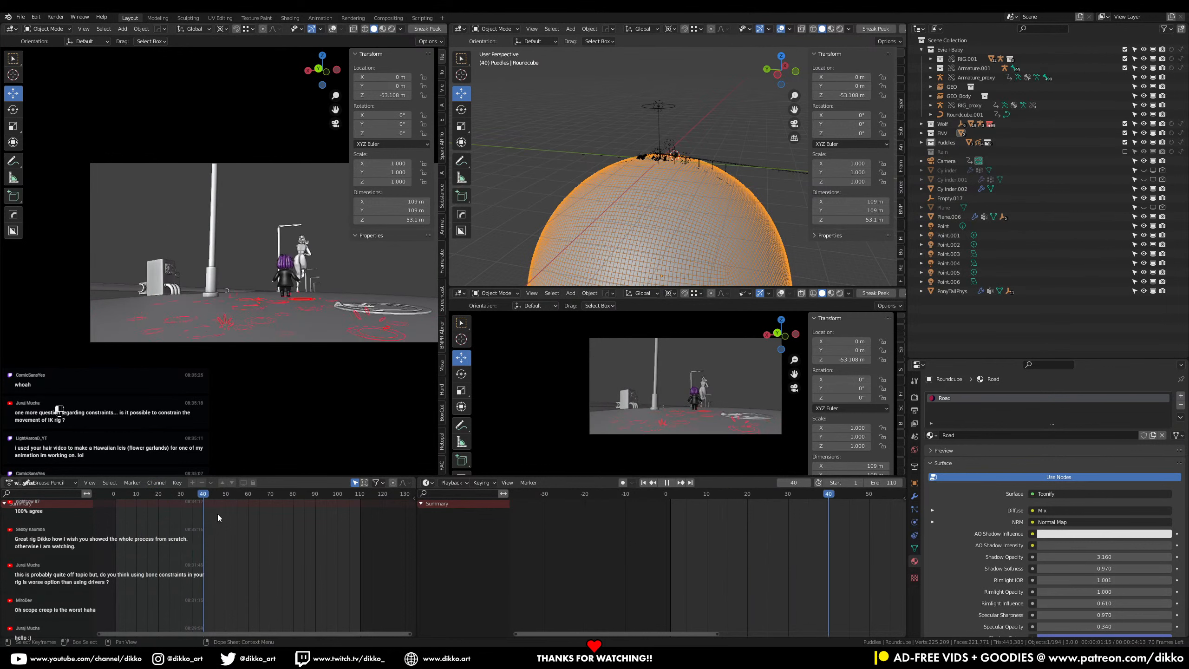
pyautogui.press('space')
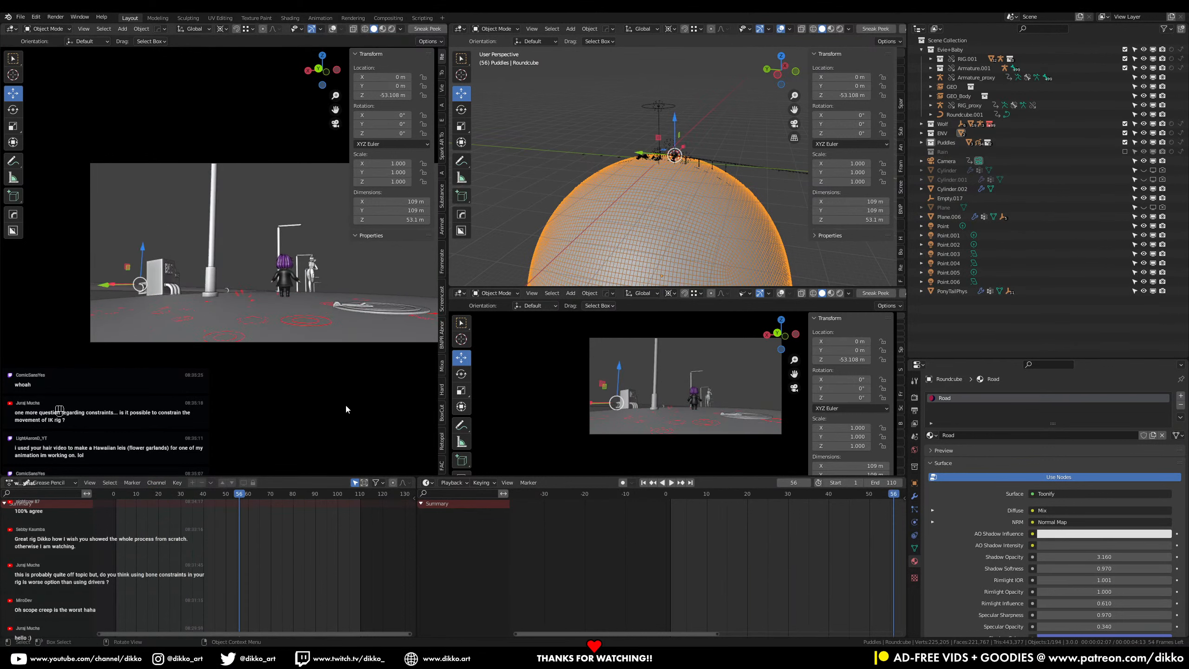
pyautogui.moveTo(121, 494); pyautogui.dragTo(187, 495)
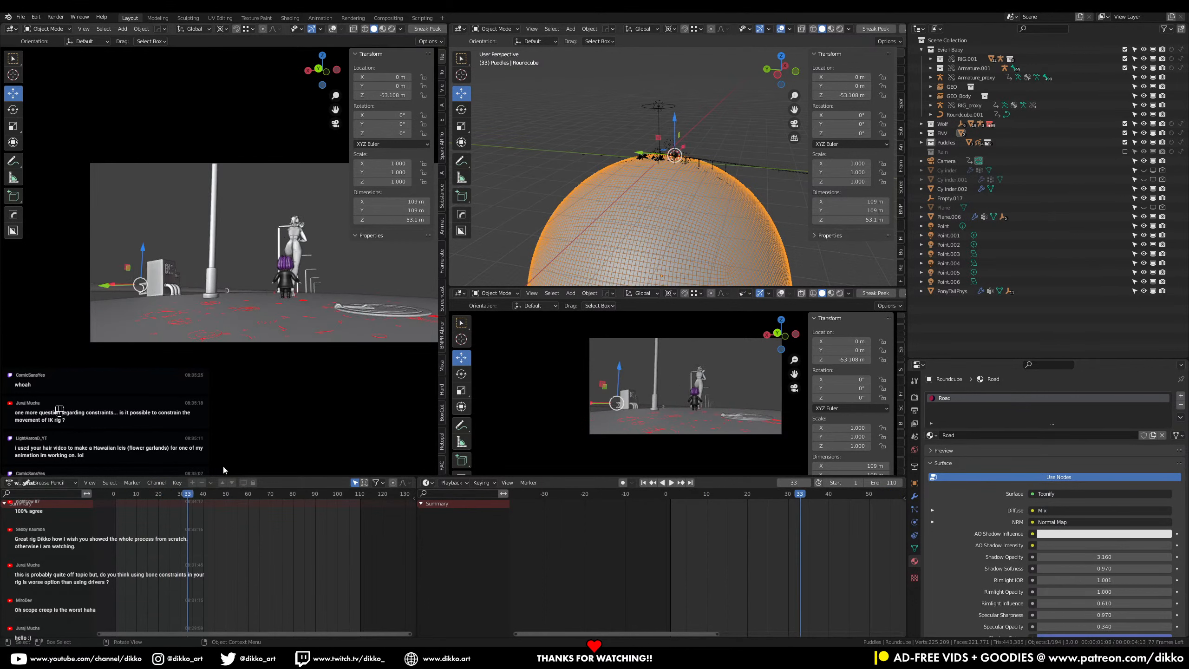
pyautogui.press('space')
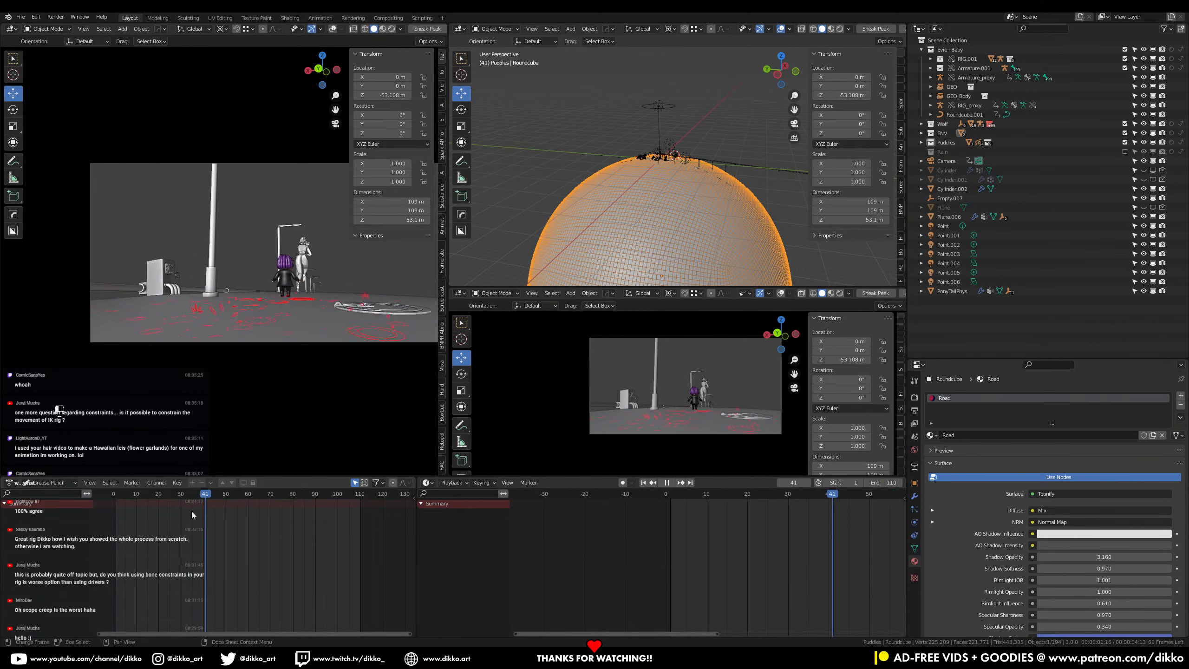
pyautogui.moveTo(191, 511); pyautogui.dragTo(162, 519)
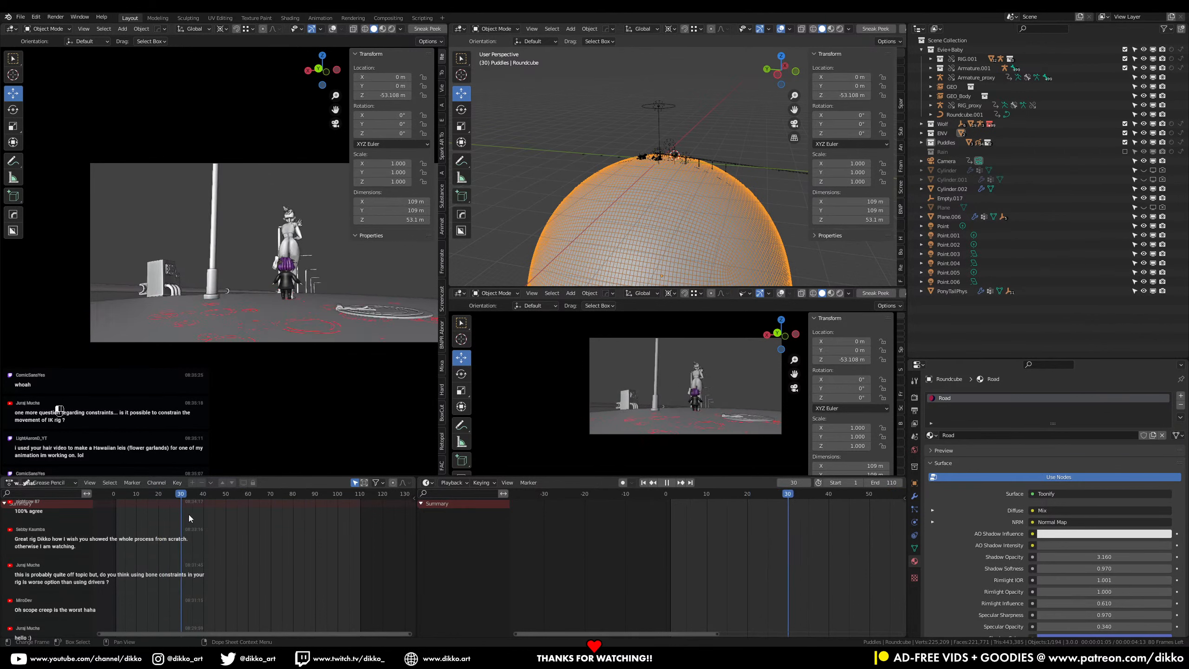
pyautogui.moveTo(278, 510); pyautogui.dragTo(165, 518)
pyautogui.press('space')
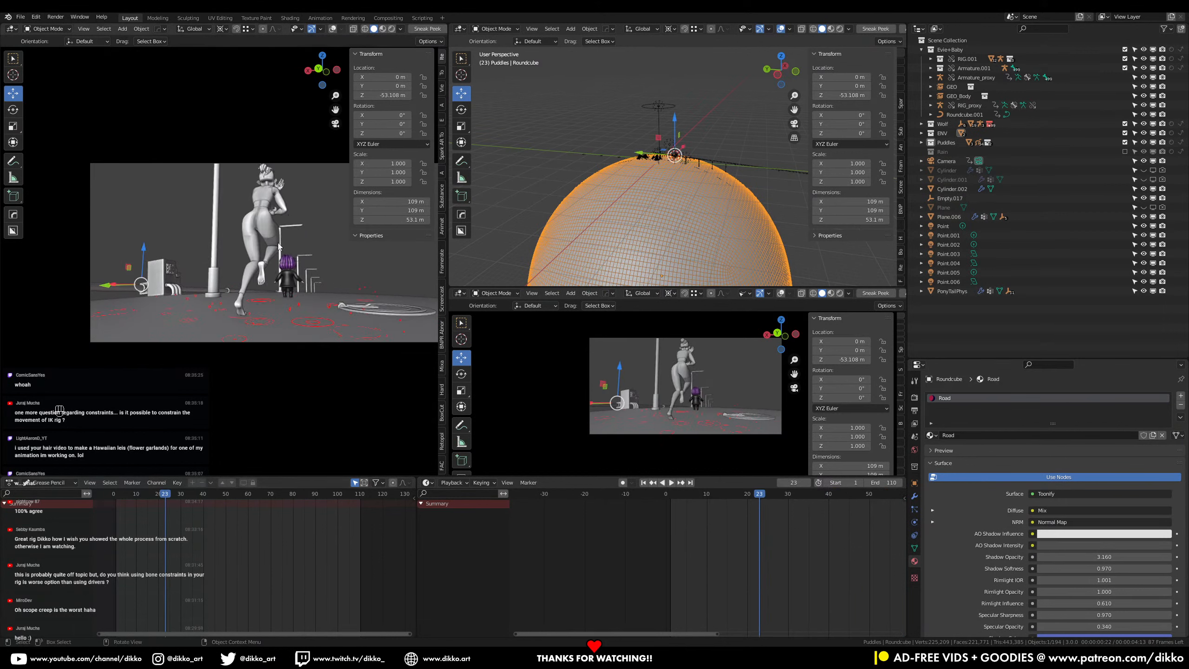
pyautogui.press('space')
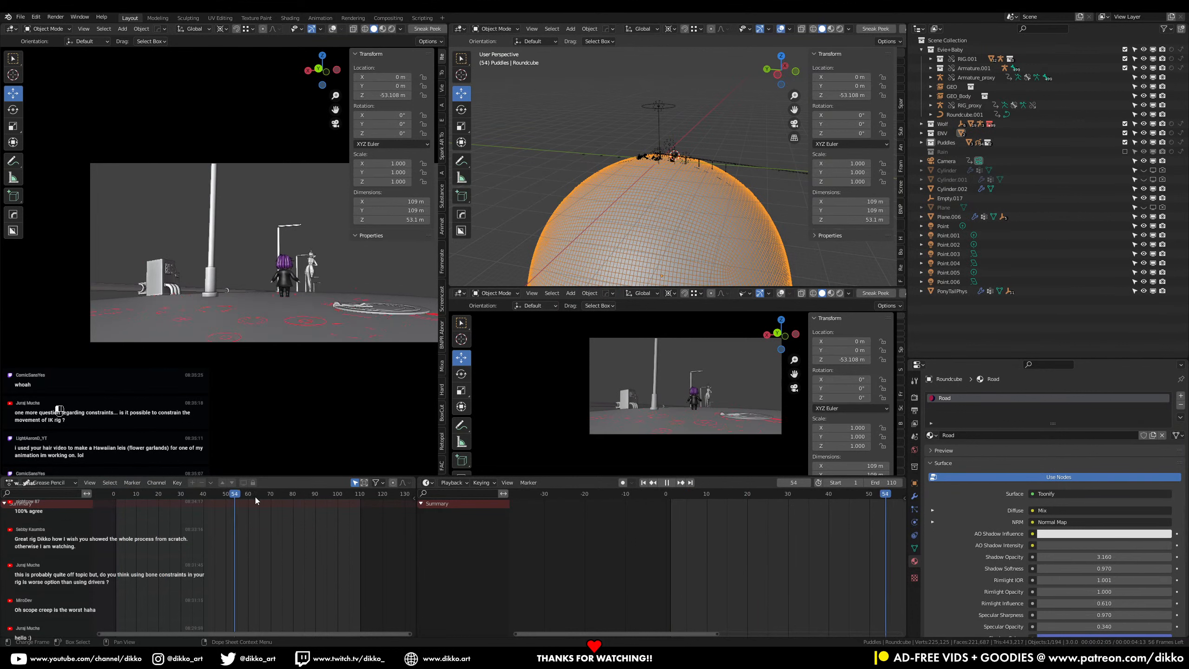
pyautogui.click(150, 509)
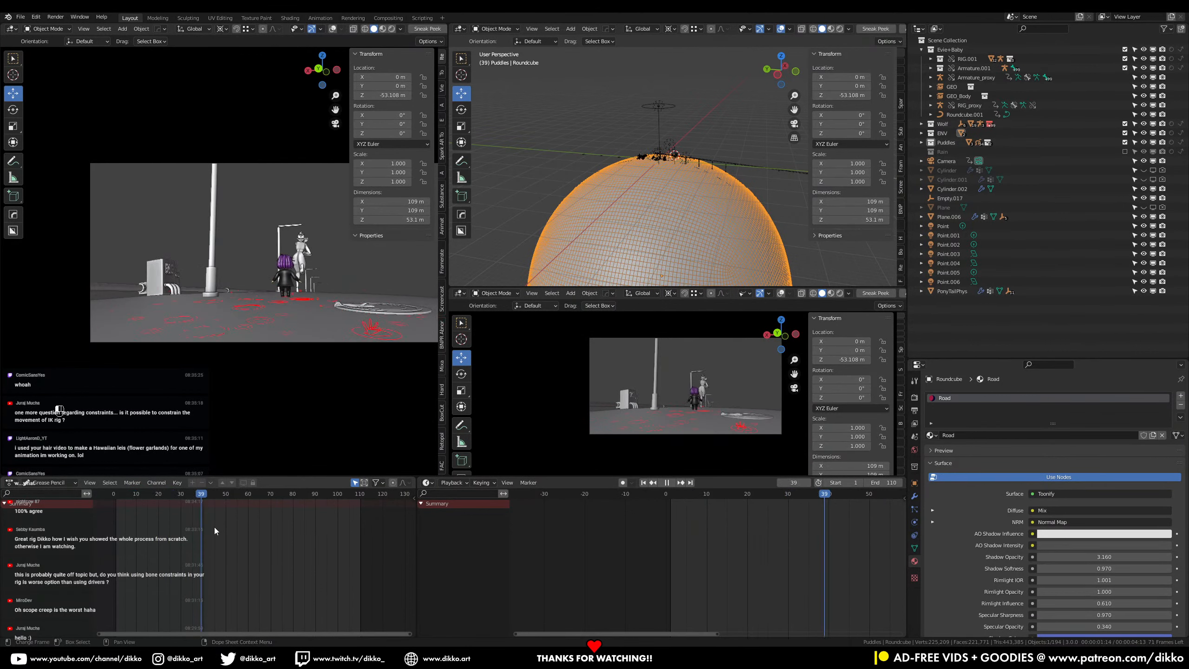
pyautogui.click(168, 536)
pyautogui.press('space')
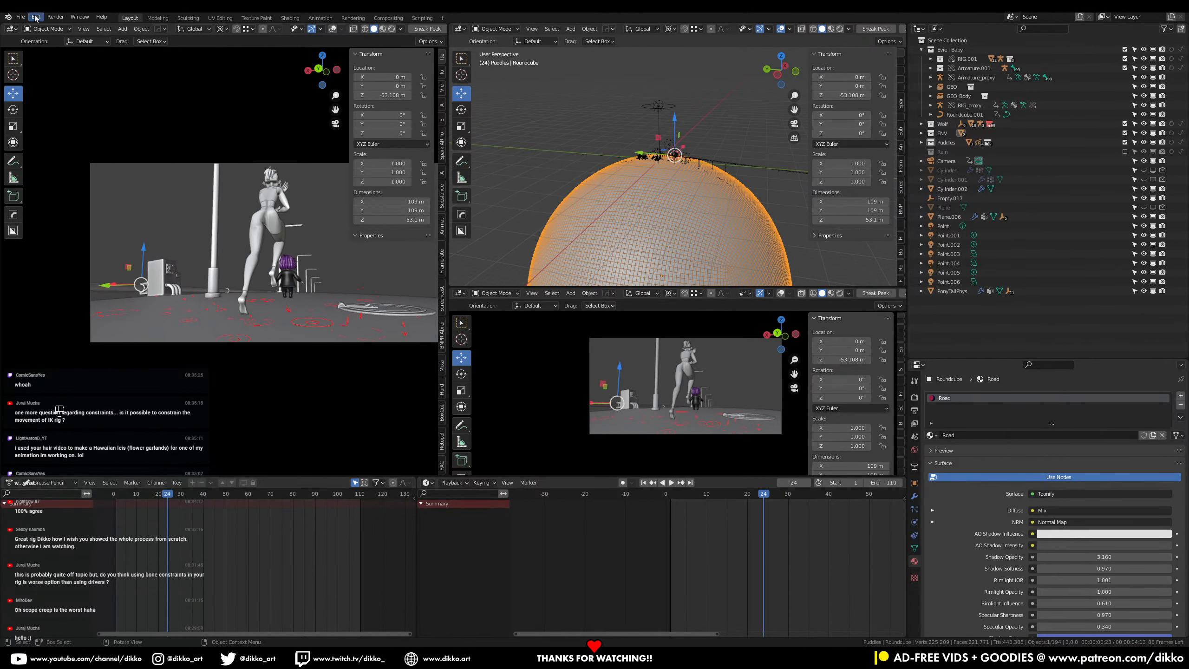
# Step: Look through the SC01_S1_Run shot files sorted by name, and leave the browser without opening a file
pyautogui.click(20, 16)
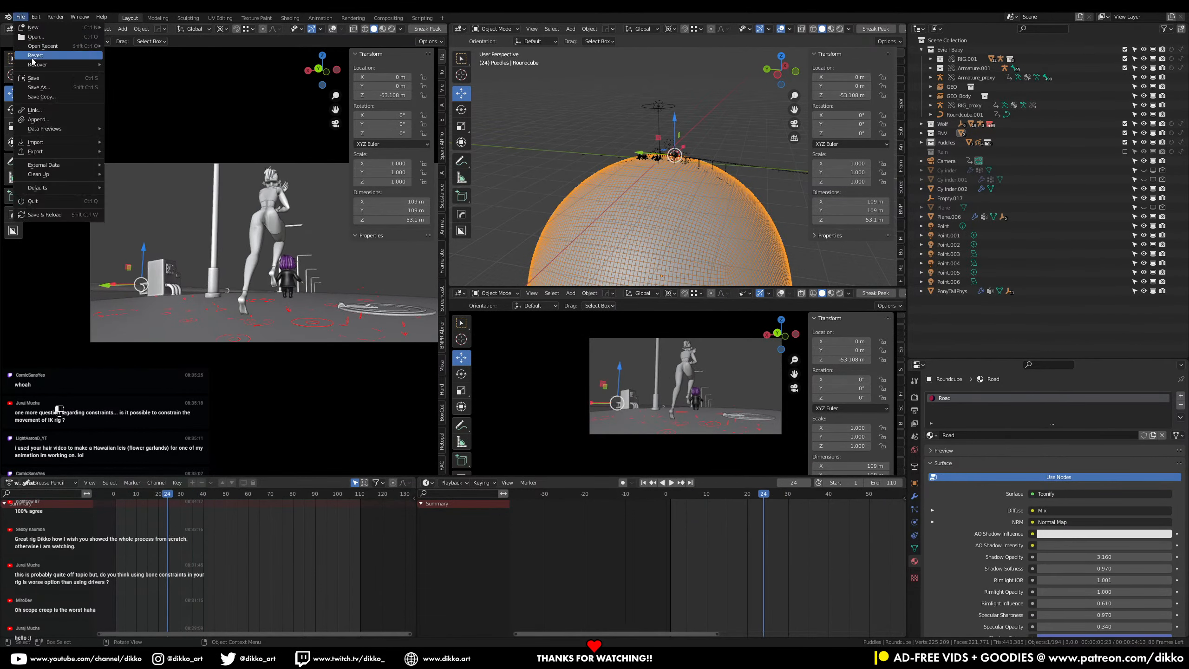
pyautogui.click(56, 37)
pyautogui.click(610, 346)
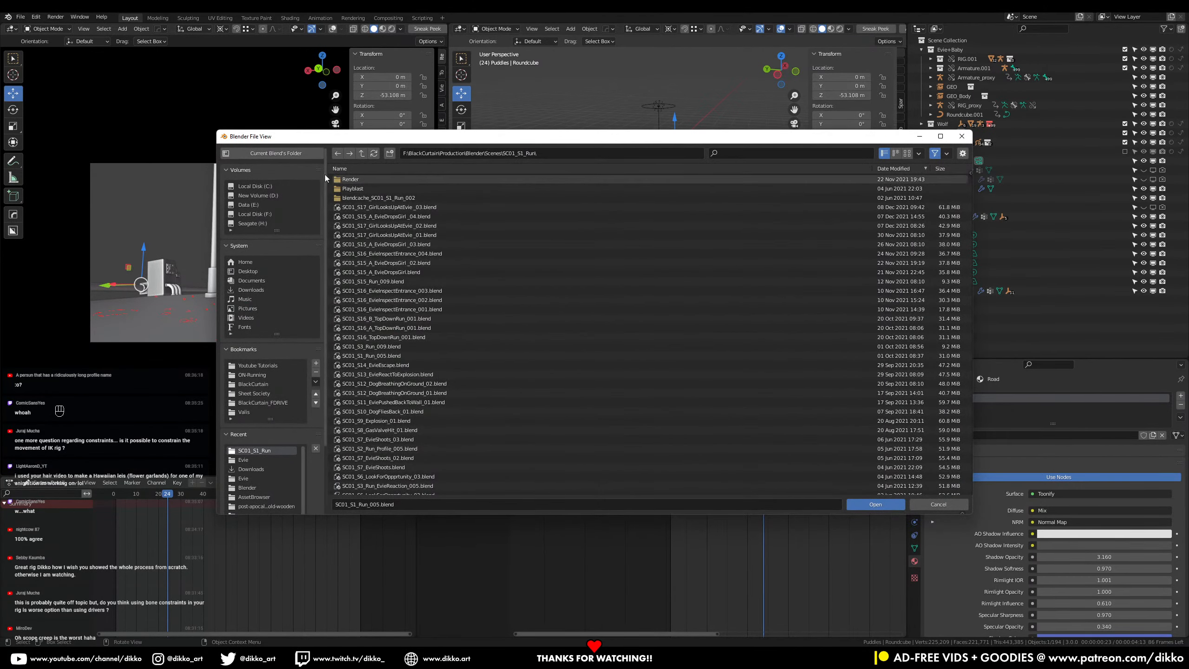
pyautogui.click(348, 167)
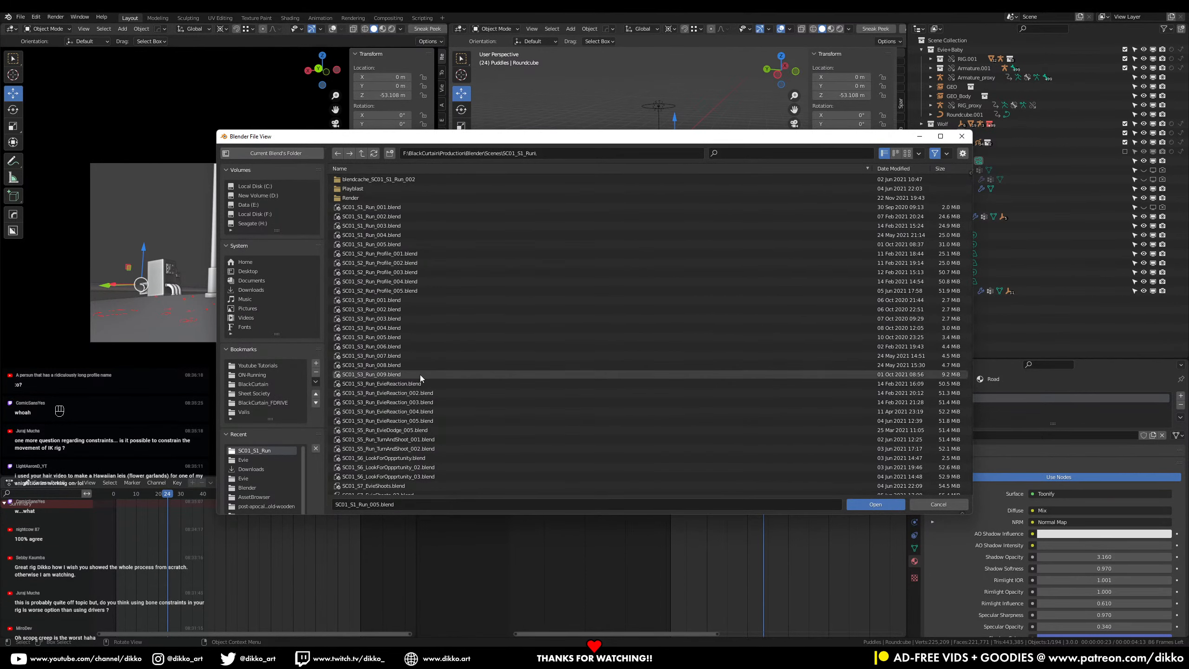
pyautogui.scroll(-5, 415, 406)
pyautogui.scroll(5, 415, 406)
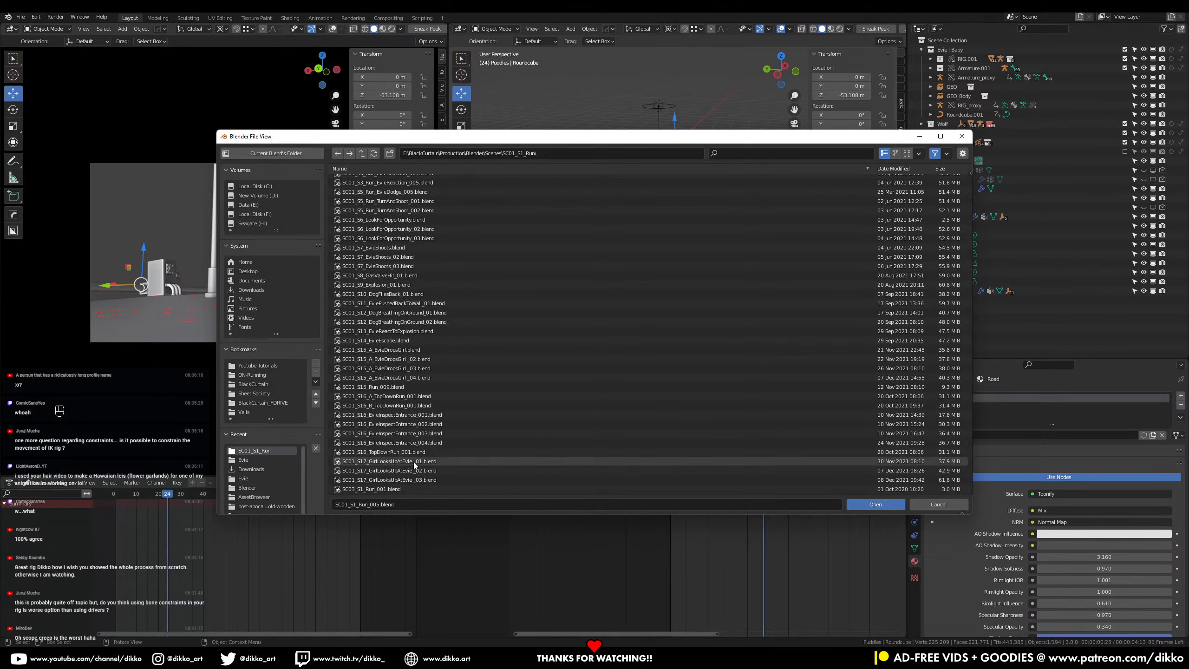
pyautogui.scroll(1, 432, 442)
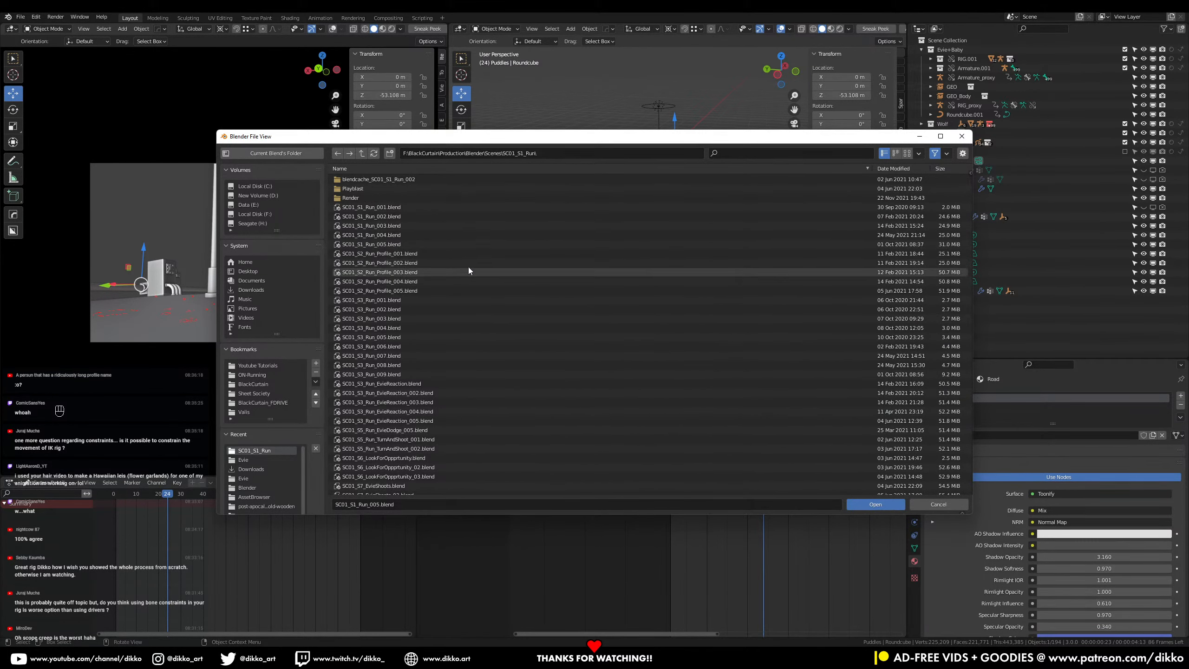
pyautogui.click(938, 505)
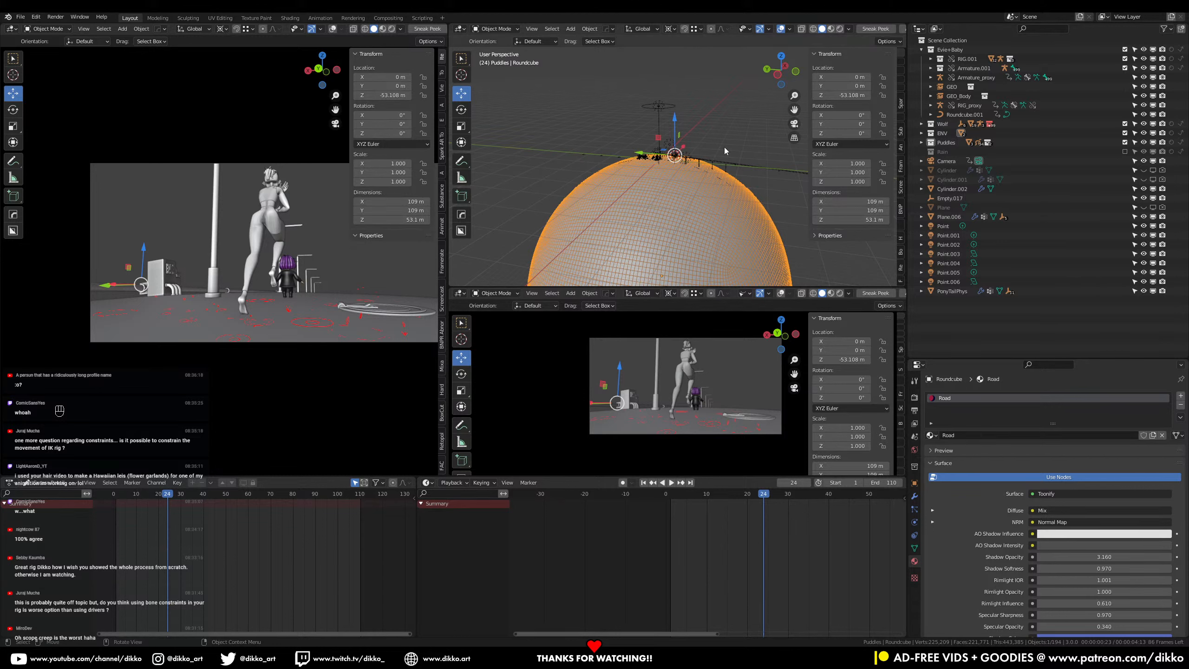
# Step: Select the child character's GEO mesh beside the runner and hide it in the viewport
pyautogui.click(695, 407)
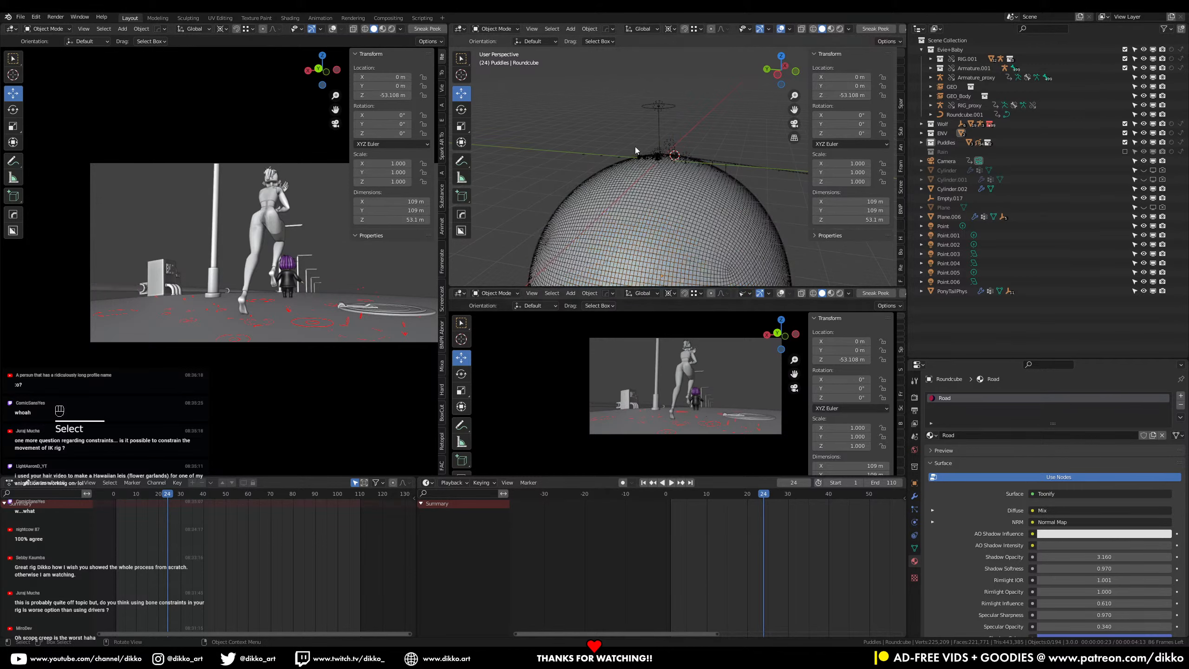
pyautogui.scroll(12, 637, 150)
pyautogui.keyDown('shift'); pyautogui.moveTo(528, 134); pyautogui.dragTo(700, 113, button='middle'); pyautogui.keyUp('shift')
pyautogui.scroll(4, 713, 212)
pyautogui.click(700, 122)
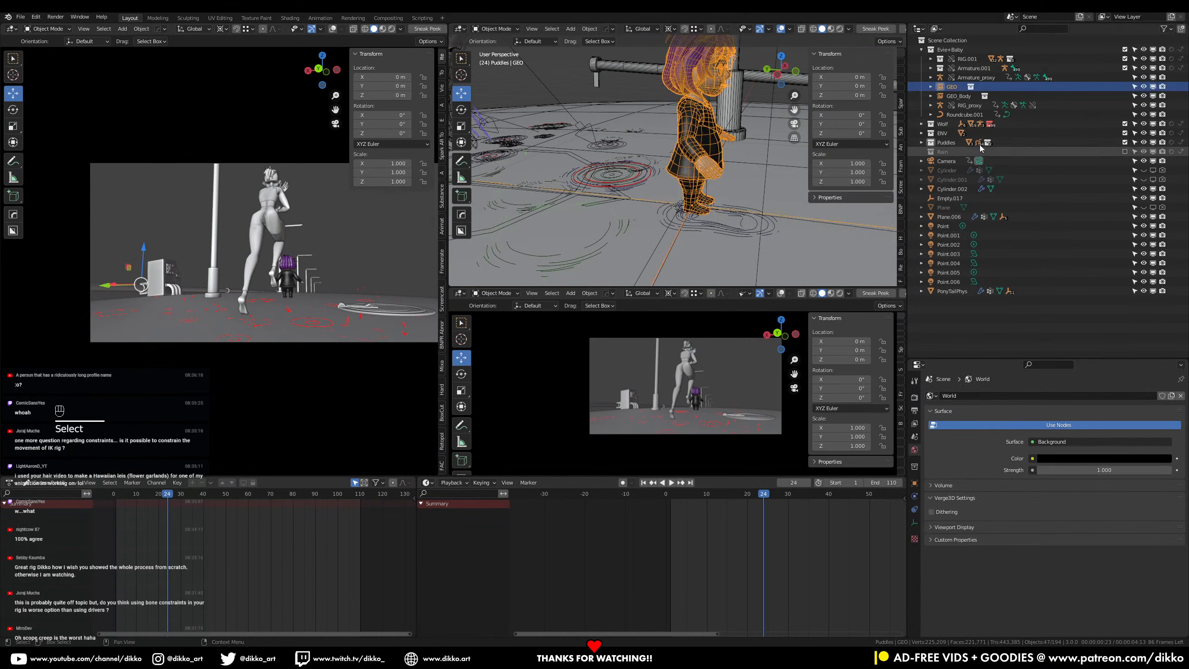
pyautogui.click(1143, 88)
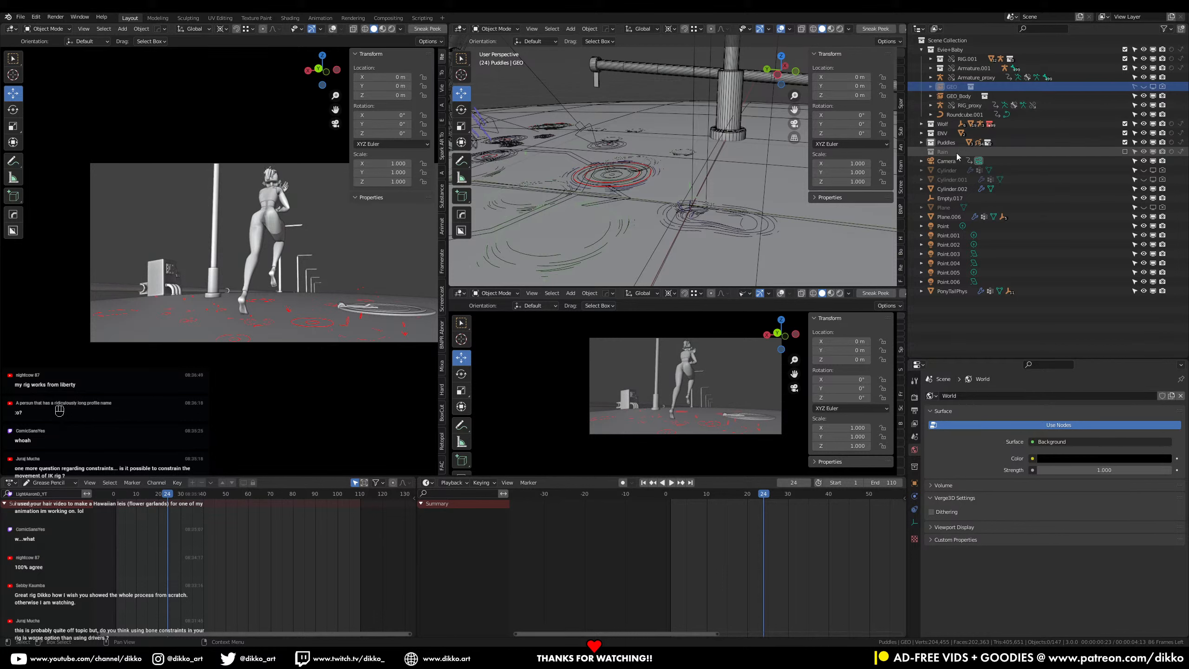
# Step: Select the running character's Armature_proxy and put it in Pose Mode
pyautogui.scroll(-7, 668, 146)
pyautogui.keyDown('shift'); pyautogui.moveTo(668, 147); pyautogui.dragTo(687, 185, button='middle'); pyautogui.keyUp('shift')
pyautogui.scroll(5, 640, 153)
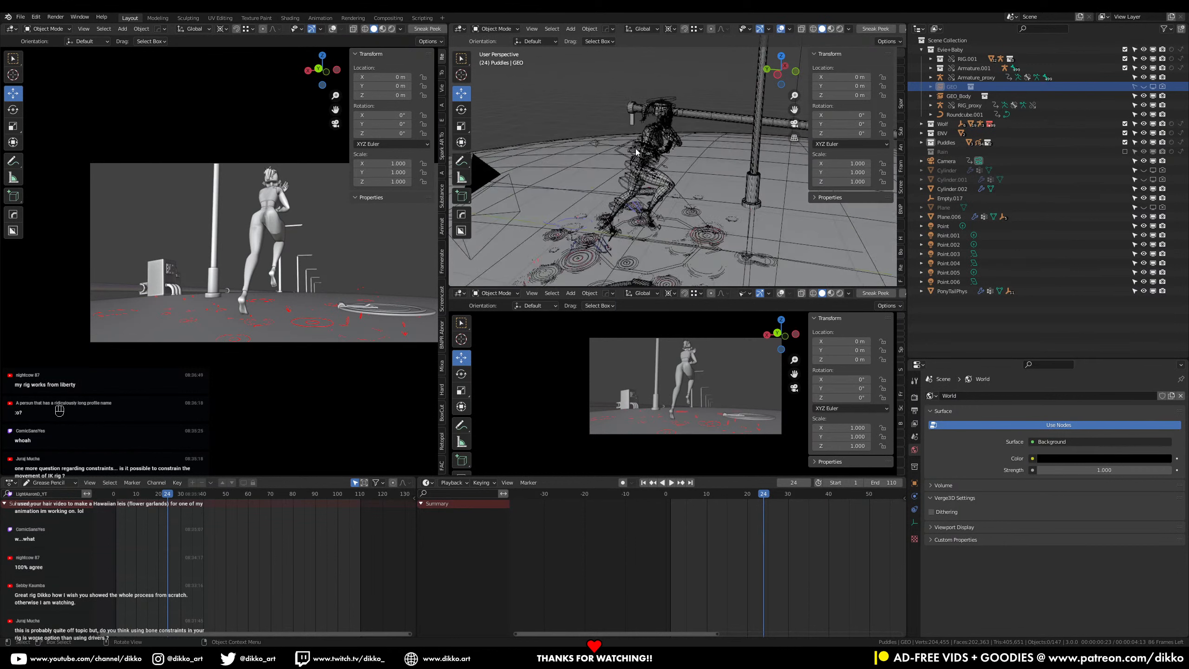
pyautogui.click(552, 124)
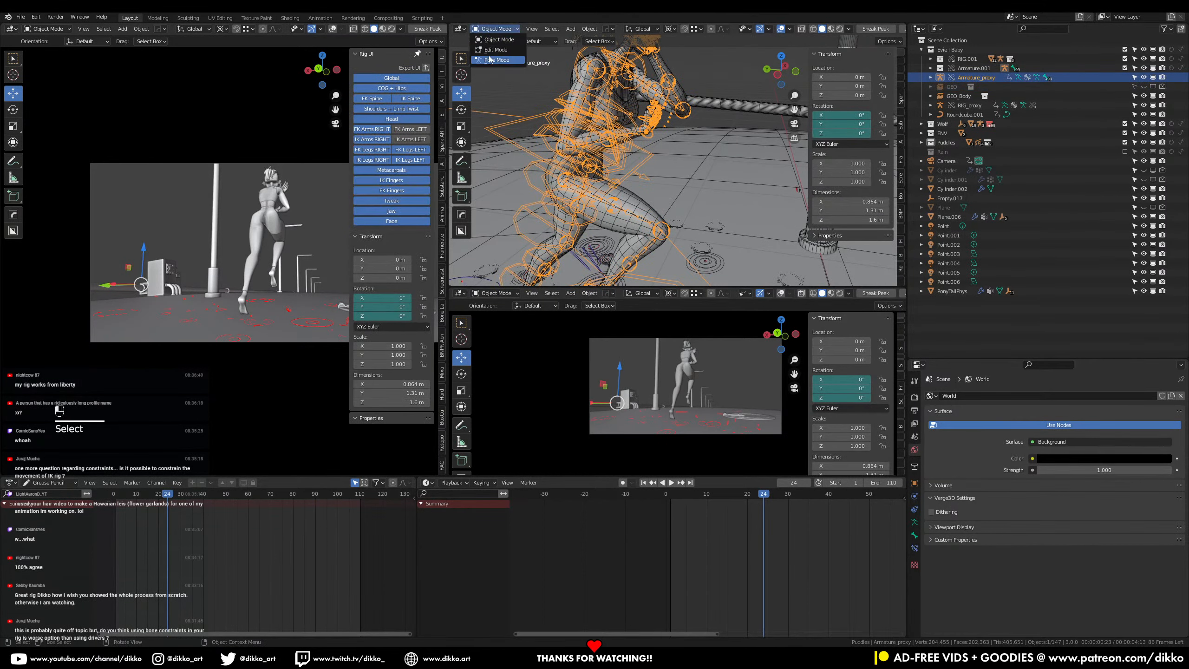
pyautogui.hotkey('ctrl', 'Tab')
pyautogui.click(520, 144)
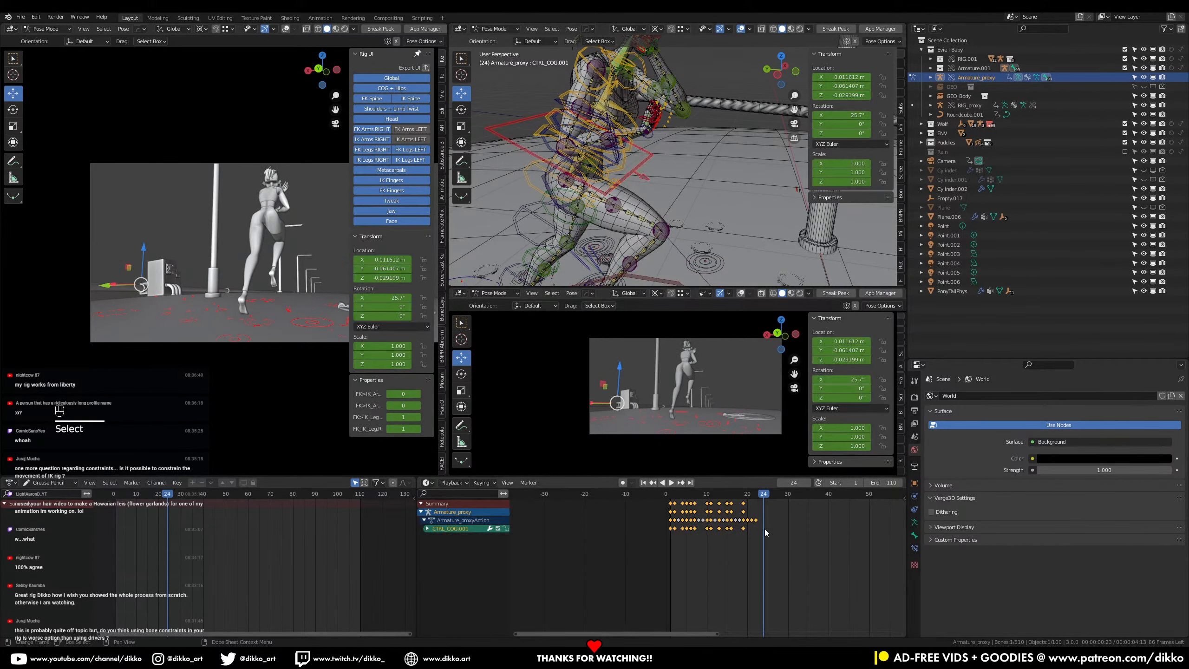
# Step: Show the armature's action in the Action Editor with all bones selected, rename it EVIE_run, and scrub to frame 25
pyautogui.click(429, 483)
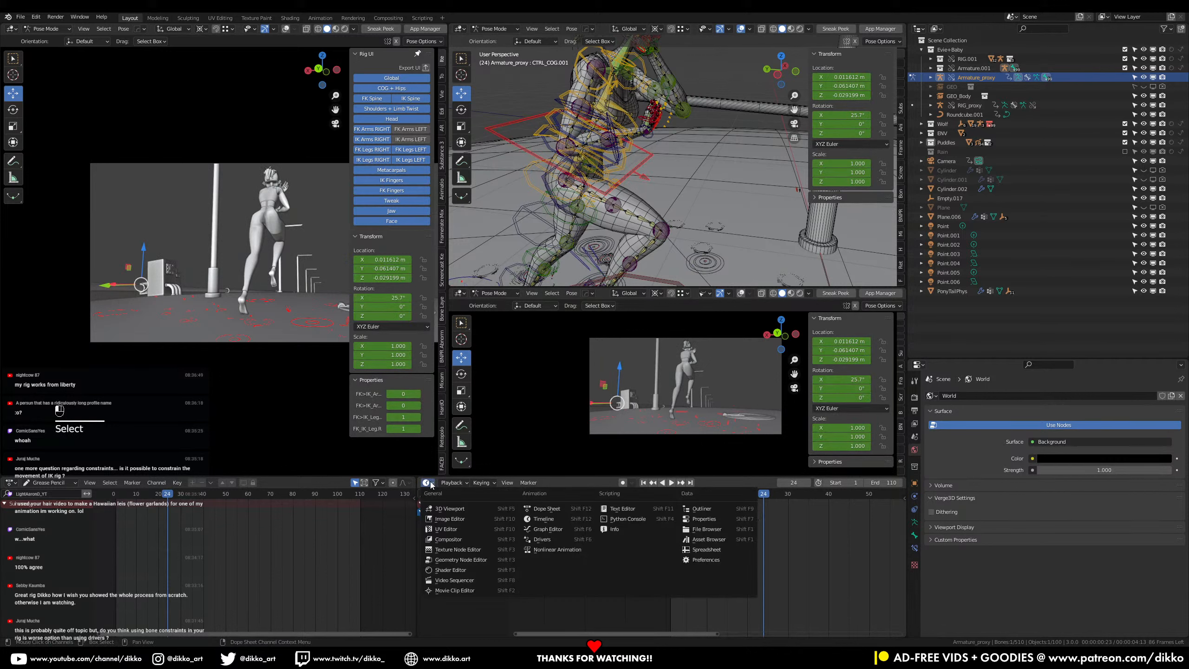
pyautogui.click(563, 508)
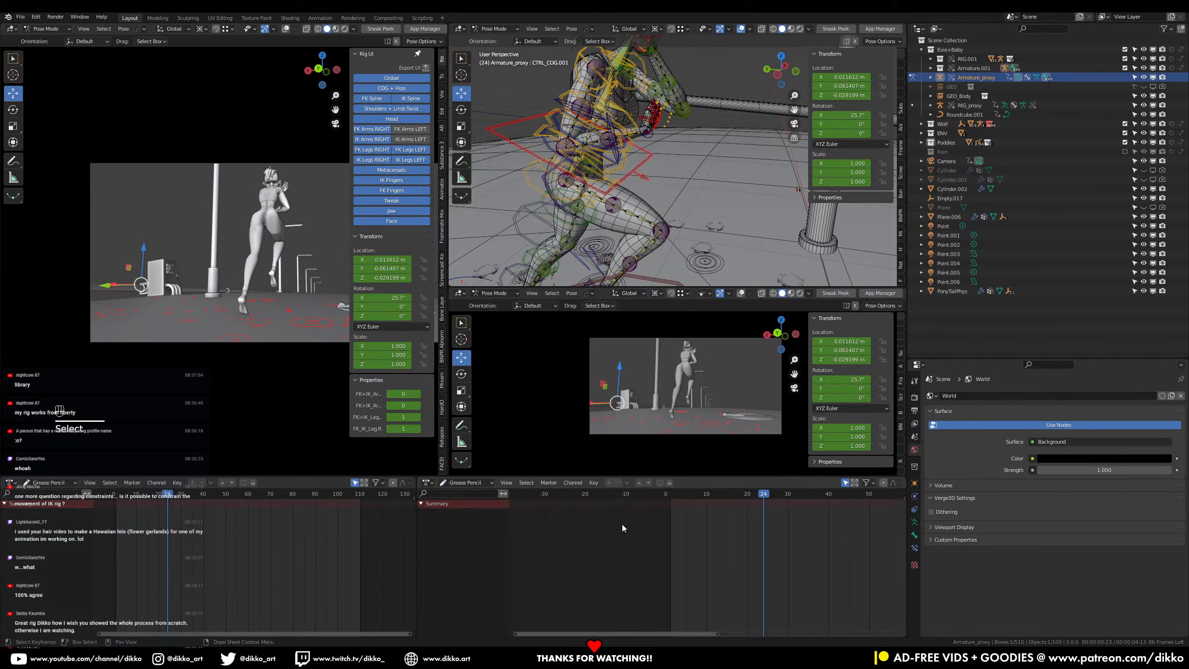
pyautogui.click(475, 504)
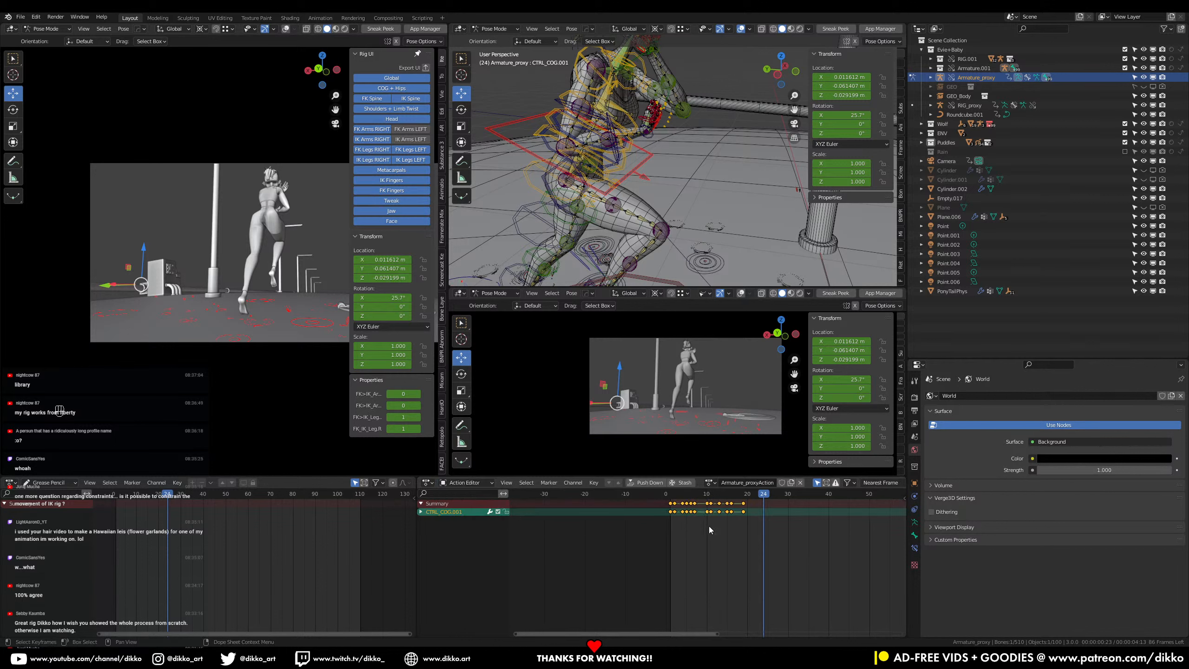
pyautogui.press('a')
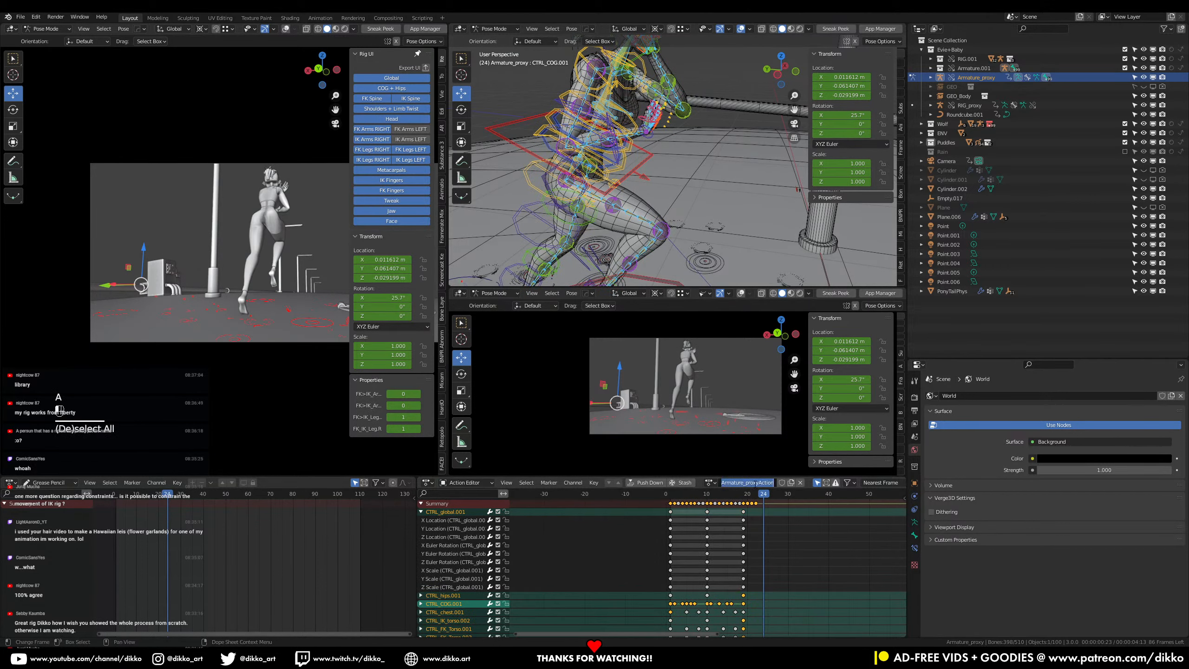
pyautogui.write('EVIE_run')
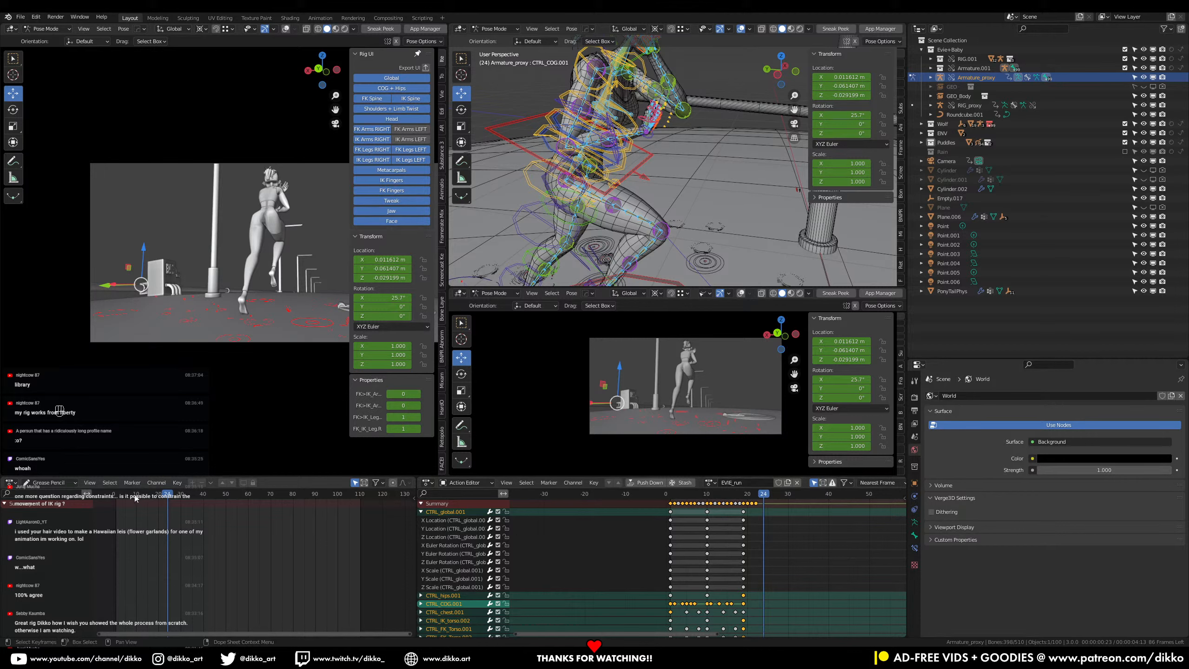
pyautogui.moveTo(121, 497); pyautogui.dragTo(169, 535)
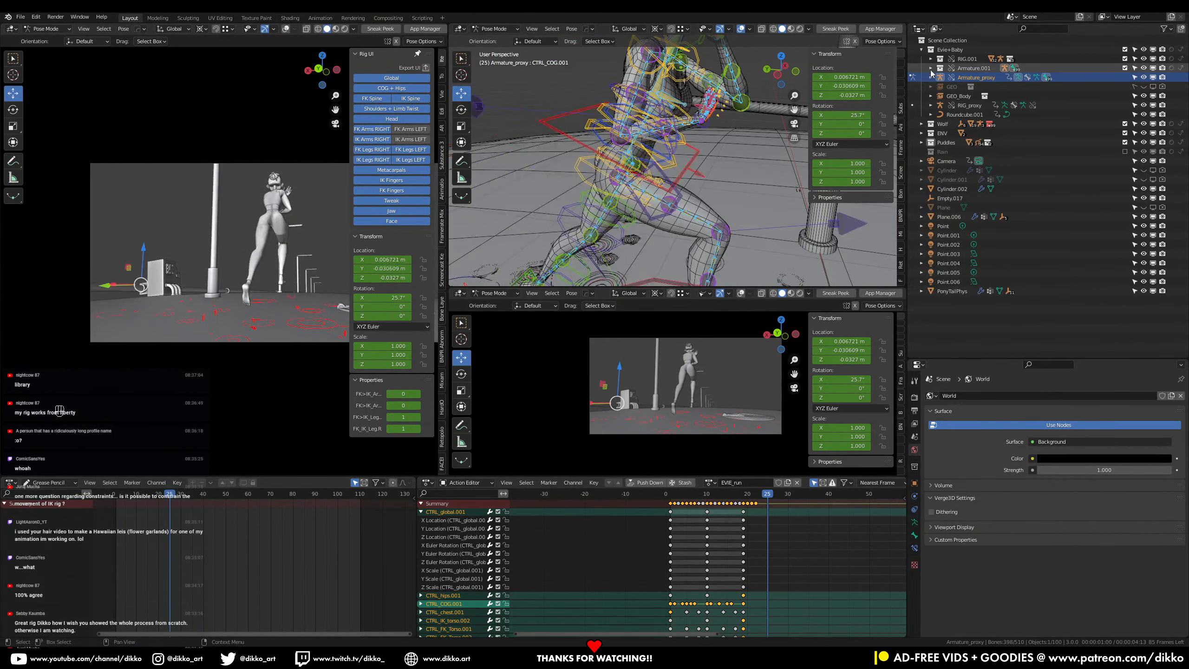
# Step: Collapse the Evie+Baby collection and create a new collection named EVIE_new in the scene
pyautogui.click(921, 50)
pyautogui.rightClick(946, 295)
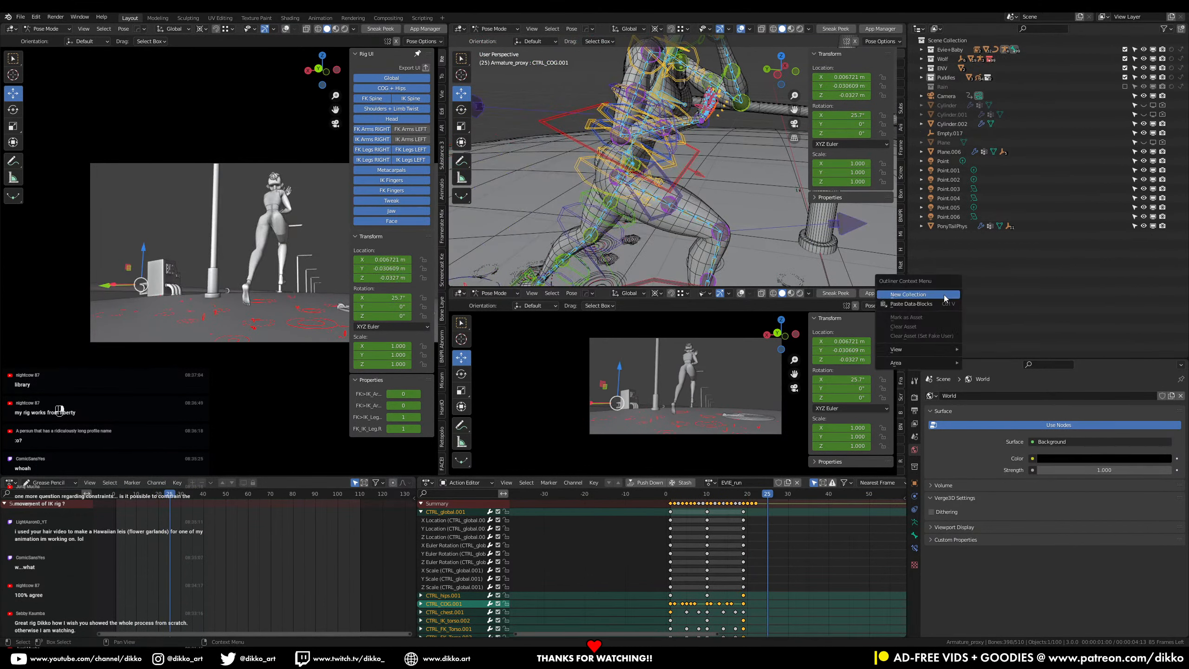
pyautogui.click(948, 292)
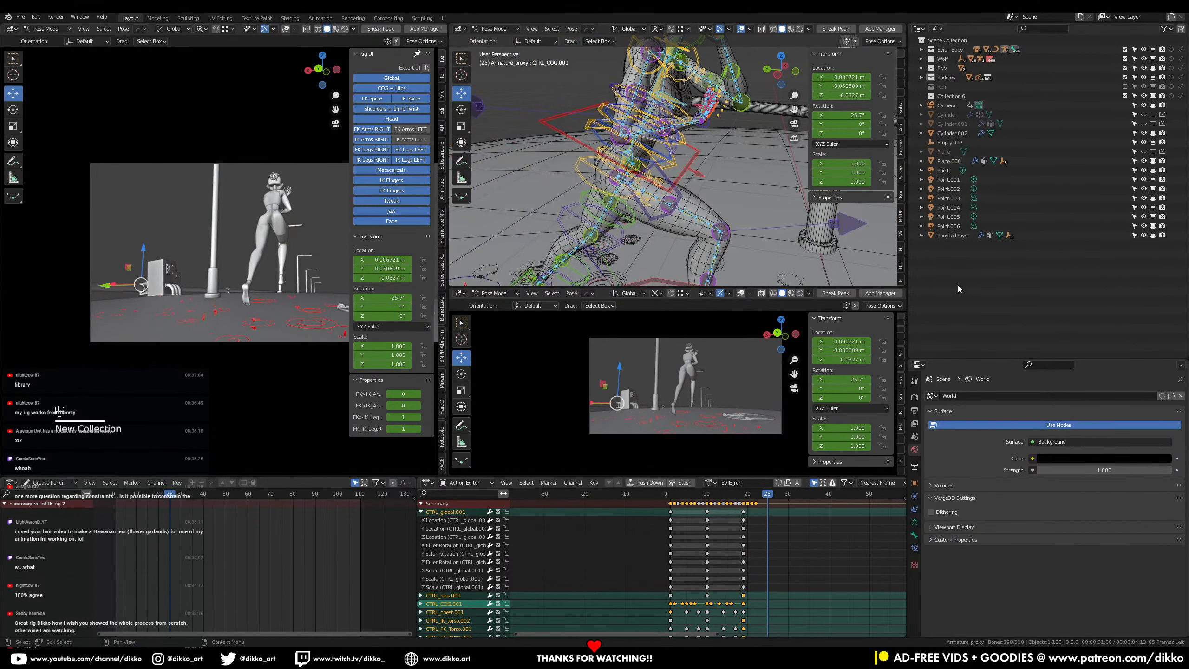
pyautogui.doubleClick(953, 96)
pyautogui.write('EVIE_run')
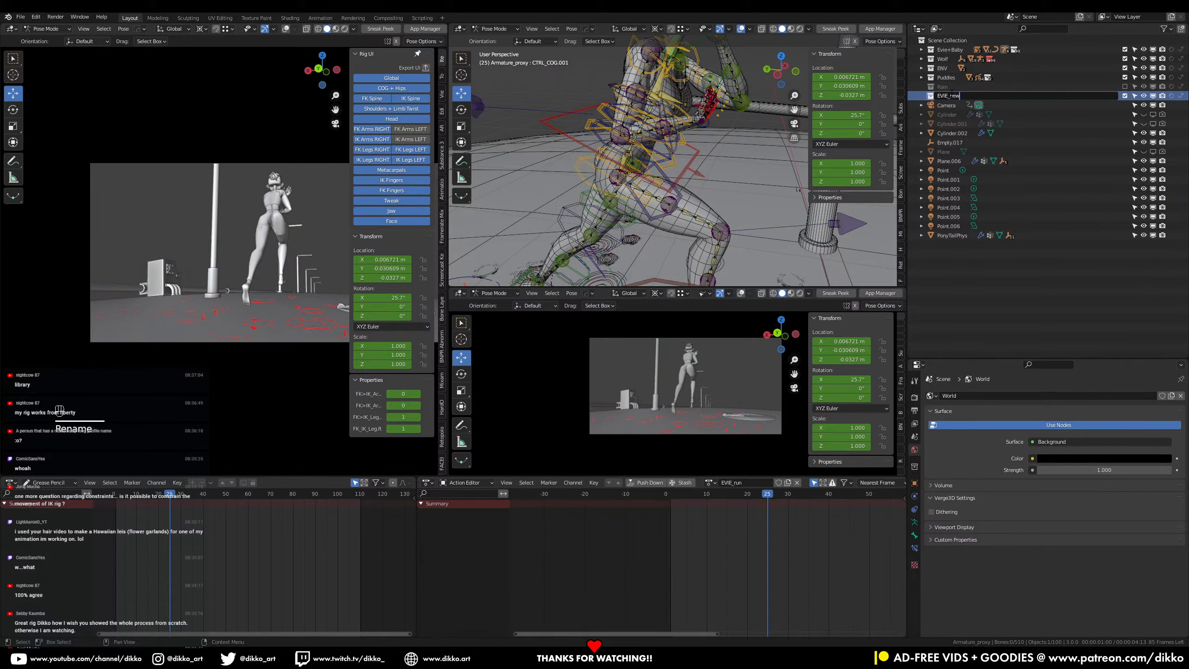
pyautogui.press('BackSpace')
pyautogui.press('BackSpace')
pyautogui.write('aw')
pyautogui.press('Return')
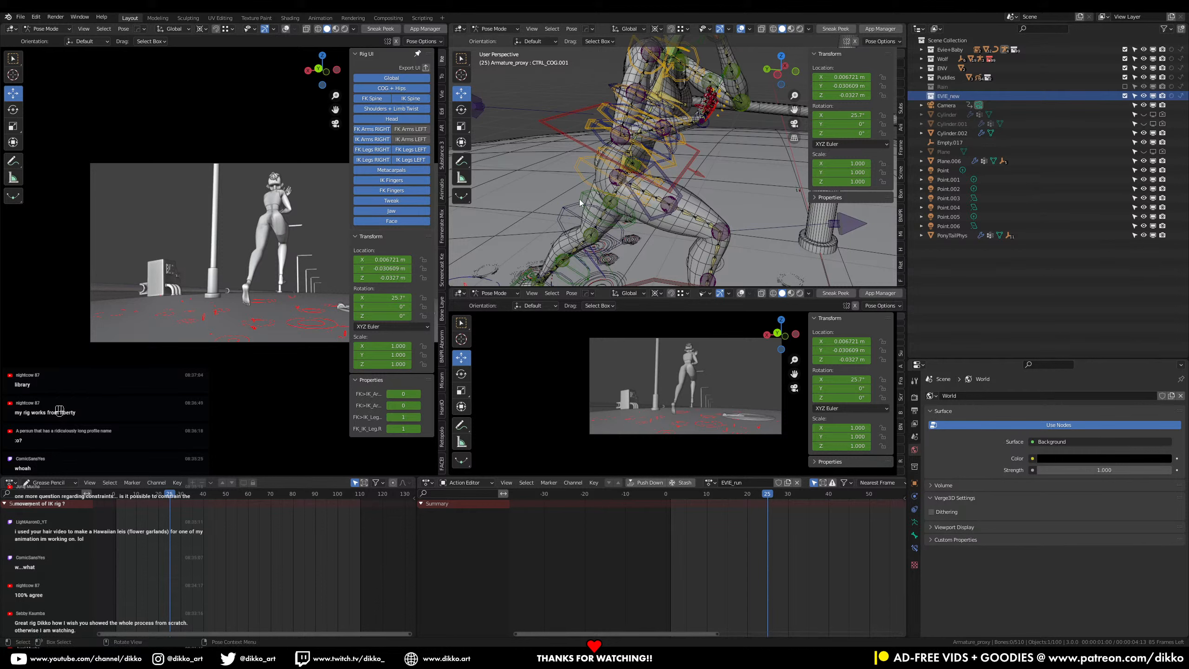
# Step: Return Armature_proxy to Object Mode and save the shot file
pyautogui.scroll(-6, 698, 158)
pyautogui.moveTo(697, 159); pyautogui.dragTo(629, 175, button='middle')
pyautogui.scroll(-4, 550, 156)
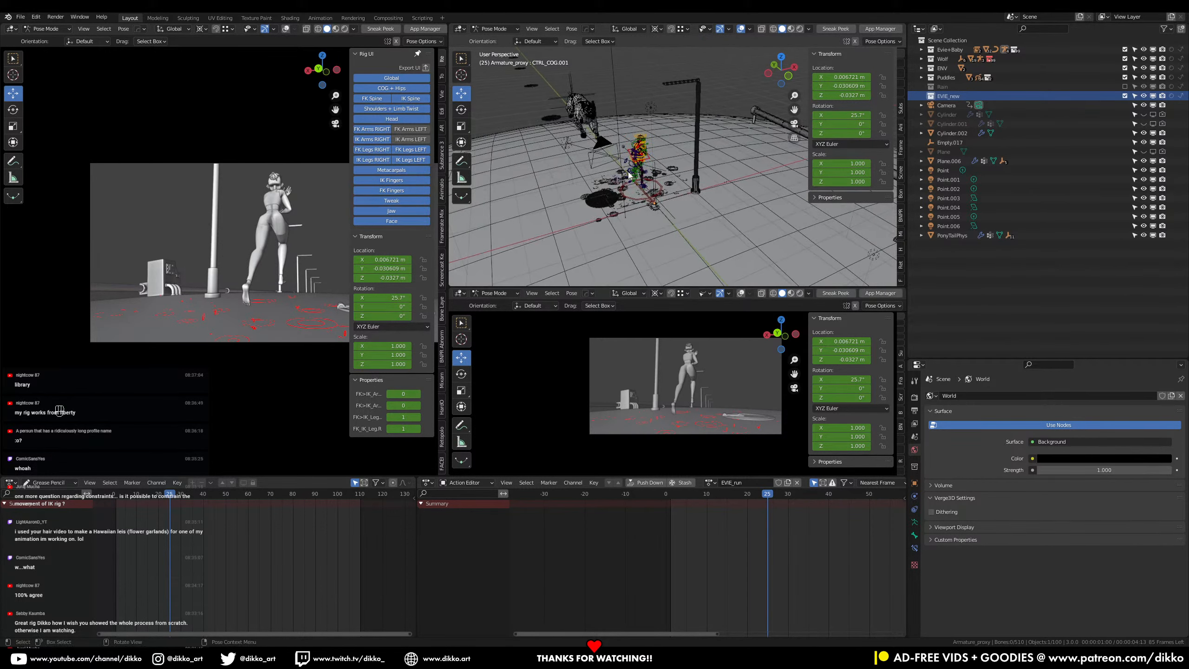
pyautogui.hotkey('ctrl', 's')
pyautogui.scroll(3, 629, 175)
pyautogui.scroll(1, 715, 186)
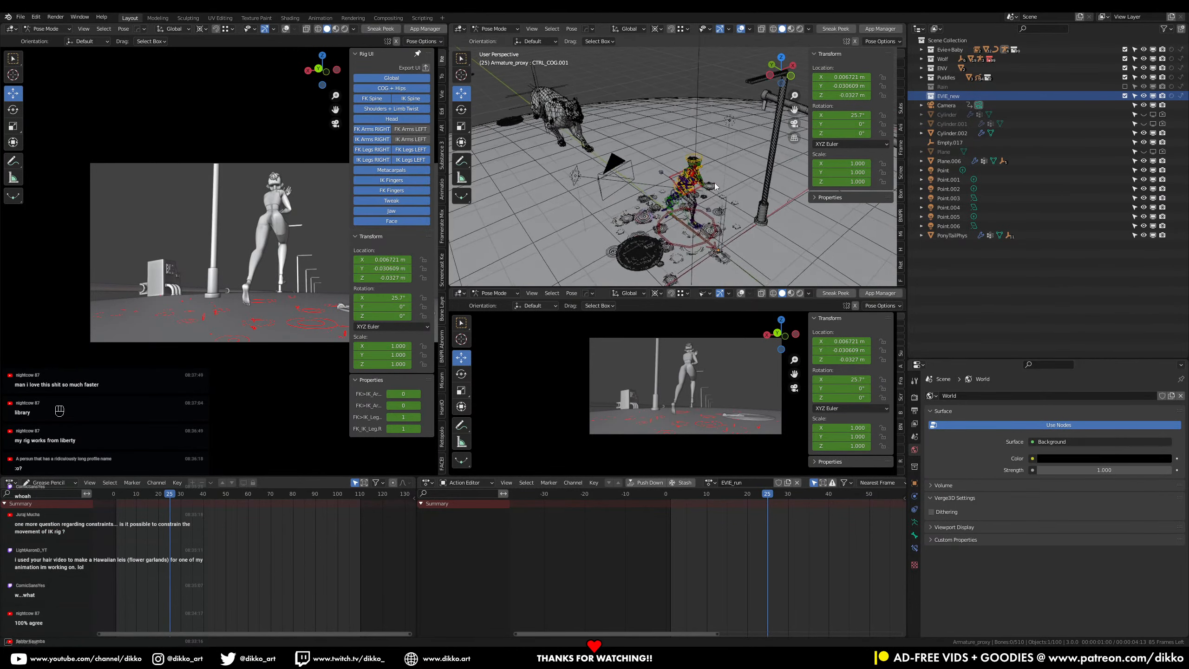
pyautogui.moveTo(715, 185); pyautogui.dragTo(679, 141, button='middle')
pyautogui.scroll(2, 700, 150)
pyautogui.hotkey('ctrl', 's')
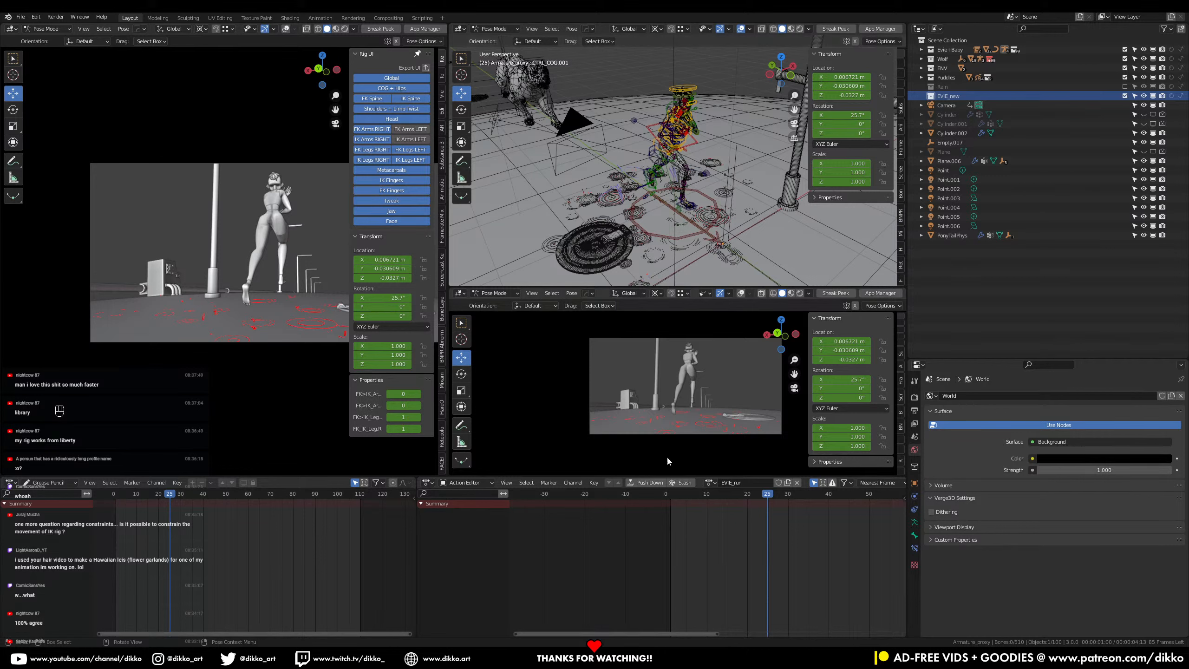
pyautogui.hotkey('ctrl', 'Tab')
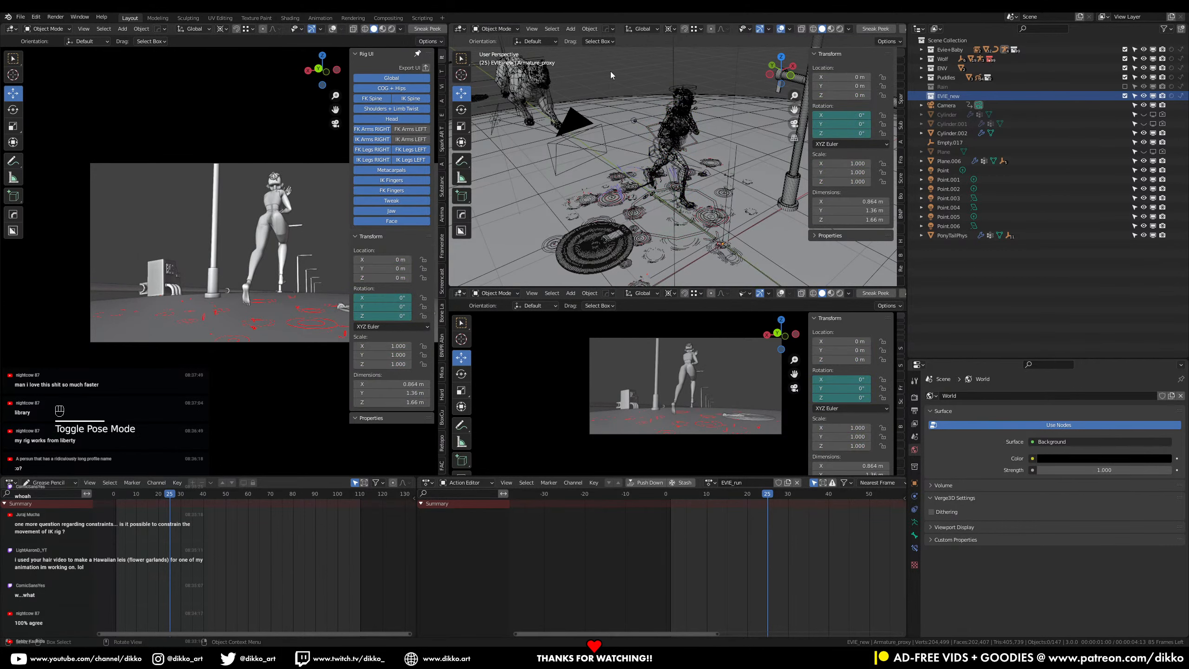
pyautogui.hotkey('ctrl', 's')
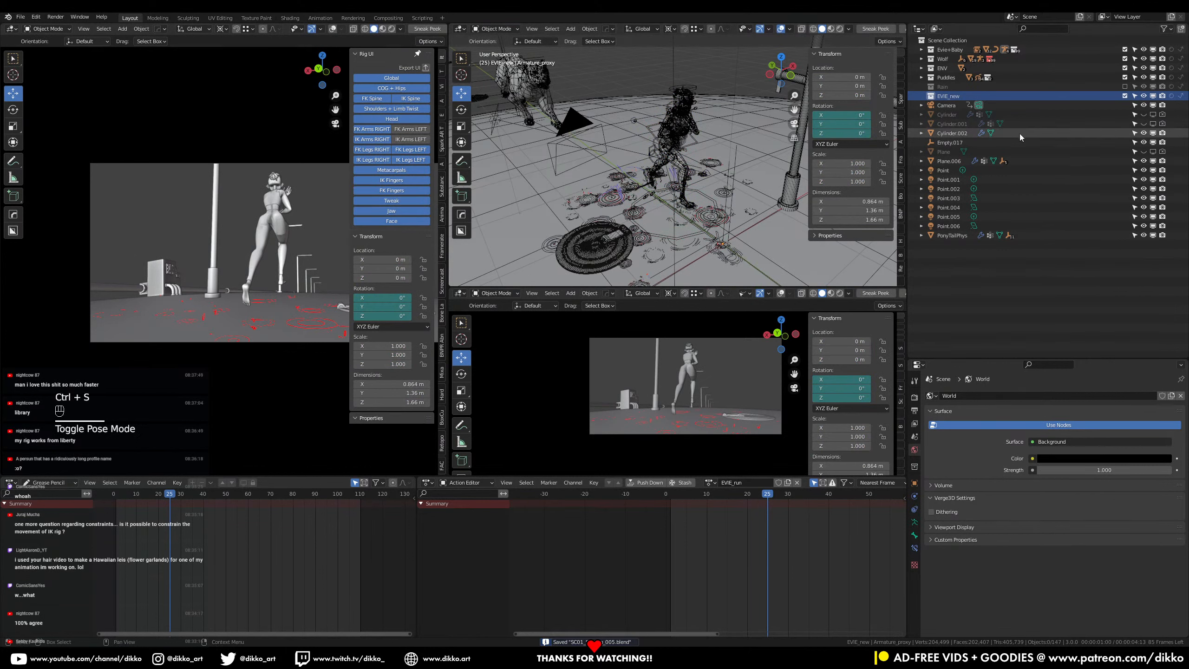
# Step: Exclude the Puddles collection from the view layer and play the shot to frame 32
pyautogui.click(1125, 77)
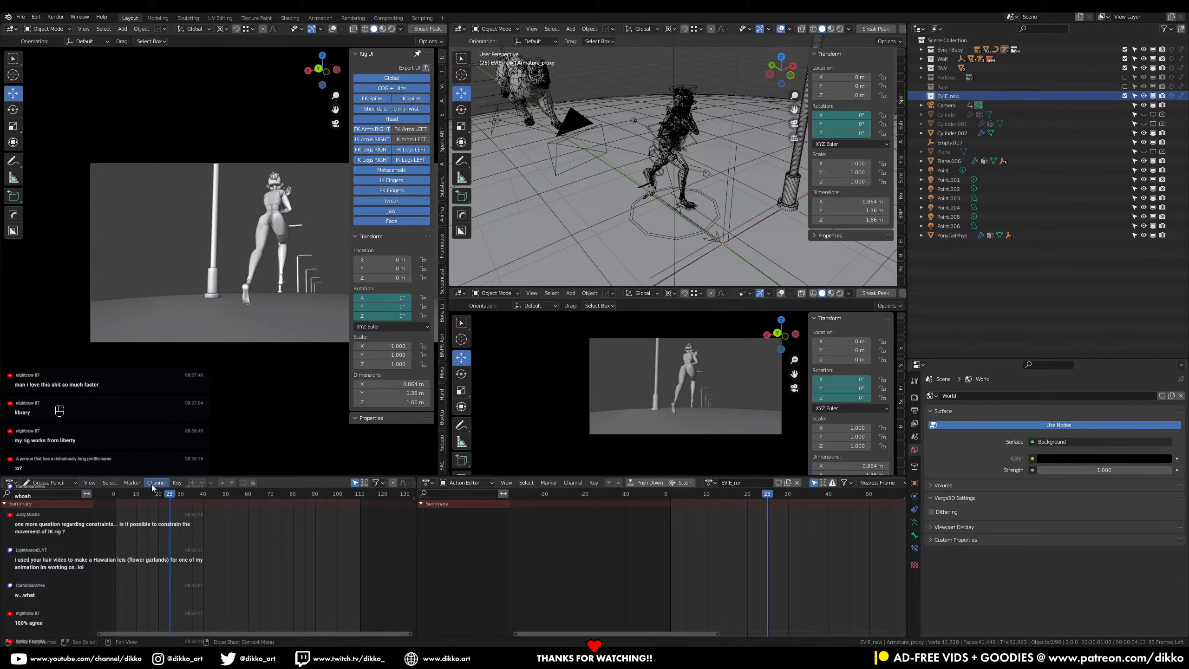
pyautogui.press('space')
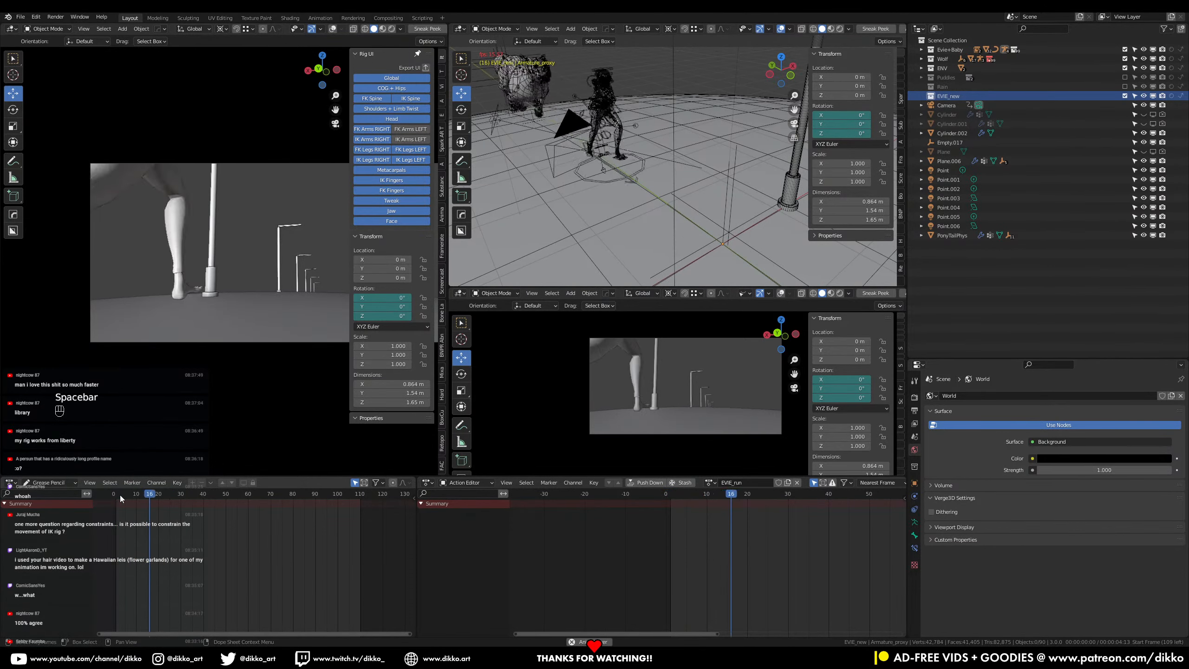
pyautogui.press('space')
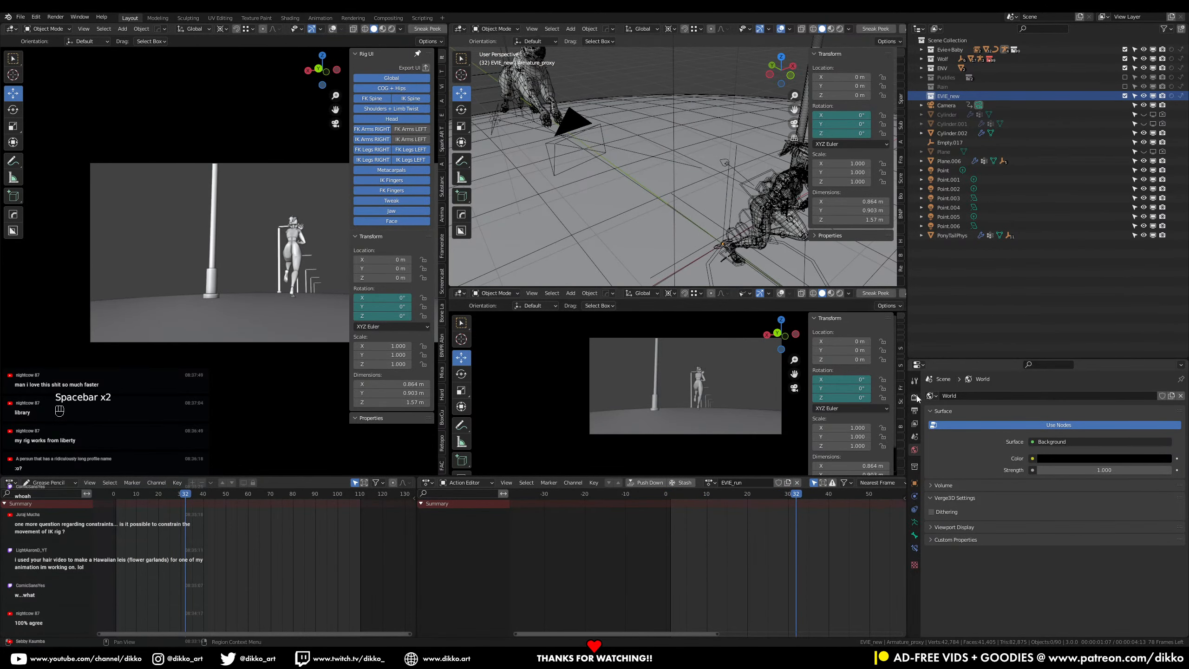
# Step: Check the Simplify settings in the render properties and scrub the shot from its start to frame 12
pyautogui.click(914, 397)
pyautogui.scroll(-15, 956, 602)
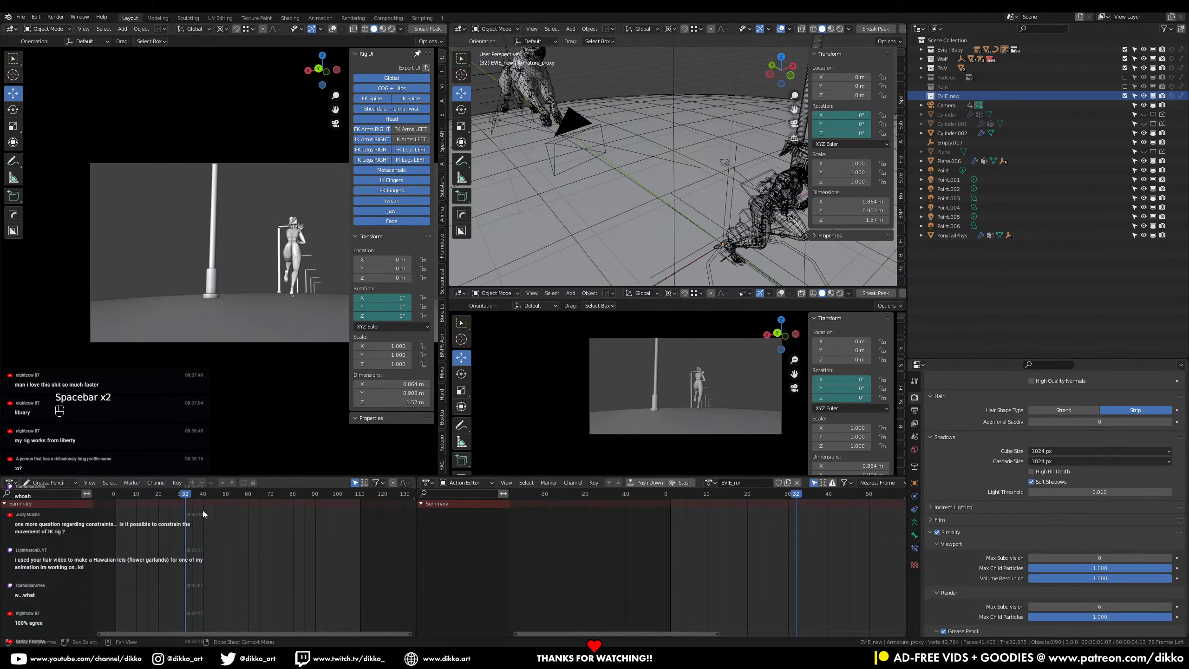
pyautogui.click(118, 496)
pyautogui.moveTo(118, 505); pyautogui.dragTo(140, 502)
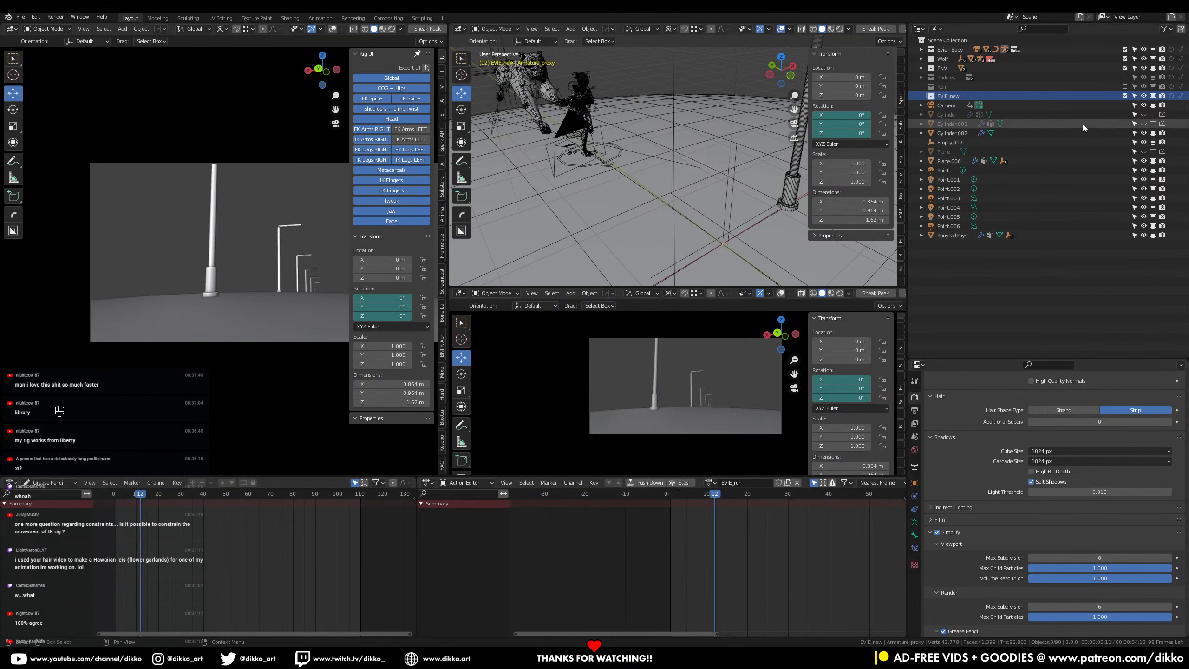
# Step: Exclude the Wolf collection, replay the run, and scrub back to frame 25
pyautogui.click(1125, 59)
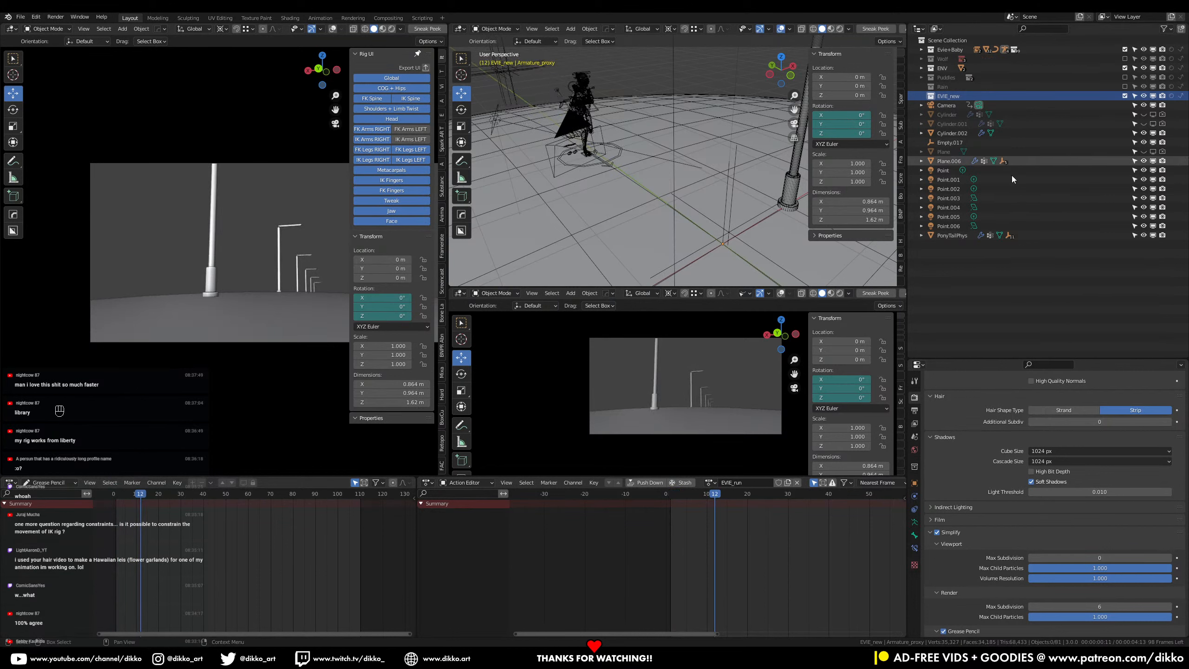
pyautogui.press('space')
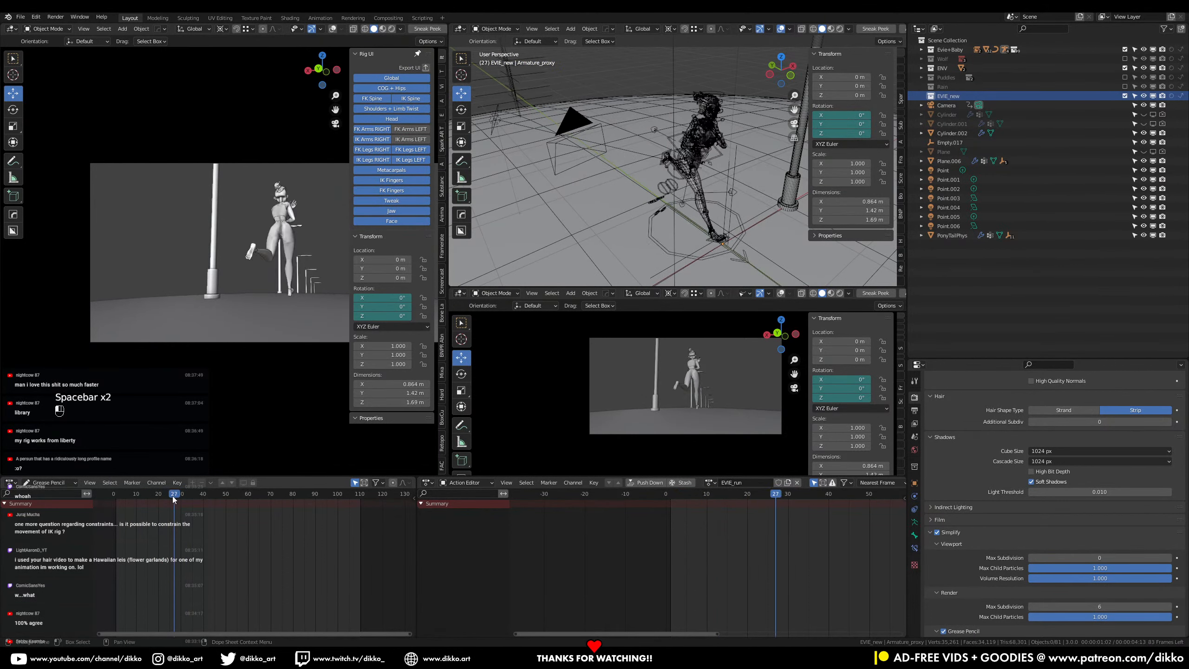
pyautogui.press('space')
pyautogui.moveTo(190, 500); pyautogui.dragTo(171, 519)
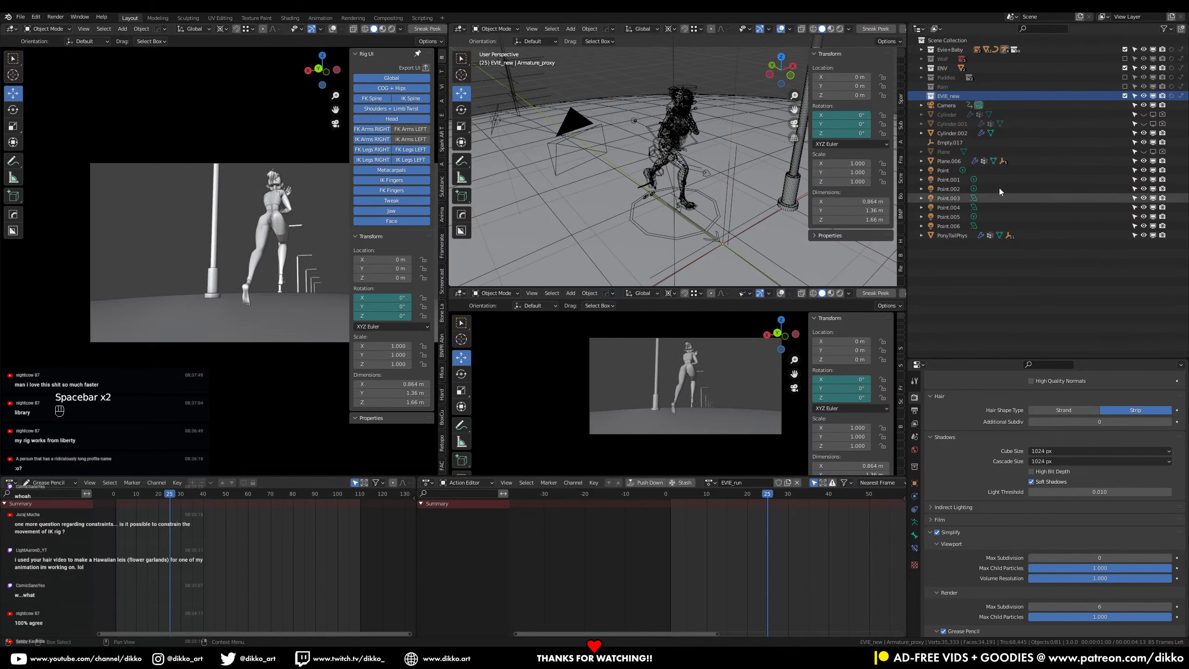
# Step: Make the EVIE_new collection active and save the shot file
pyautogui.click(956, 98)
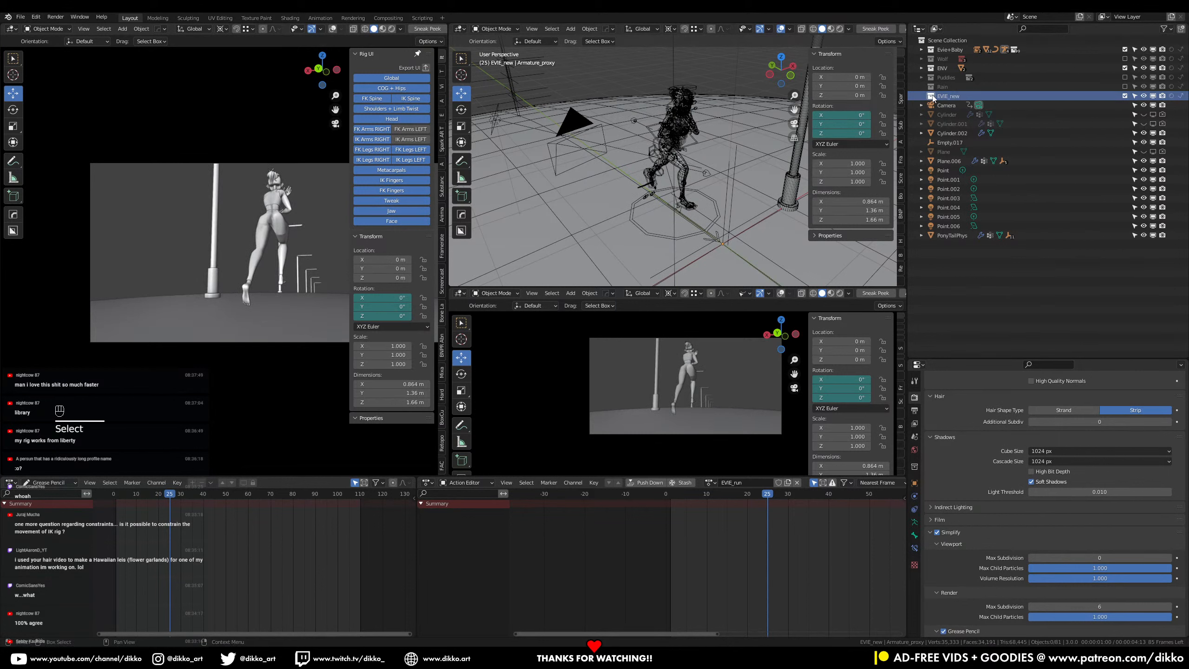
pyautogui.press('ctrl')
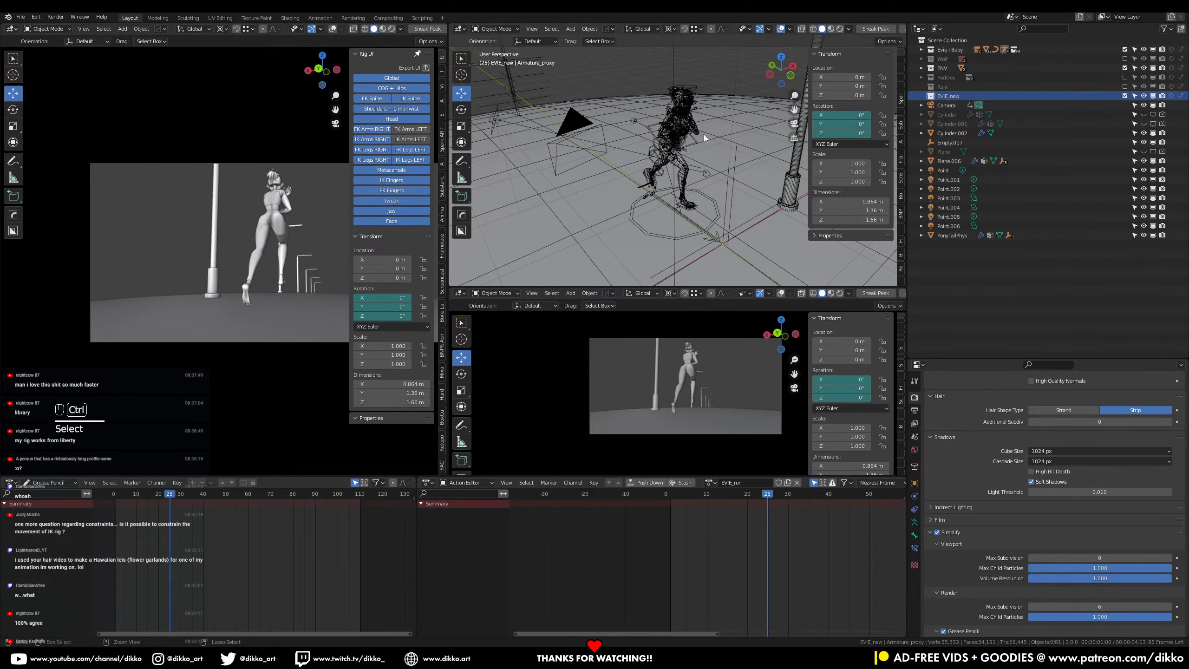
pyautogui.hotkey('ctrl', 's')
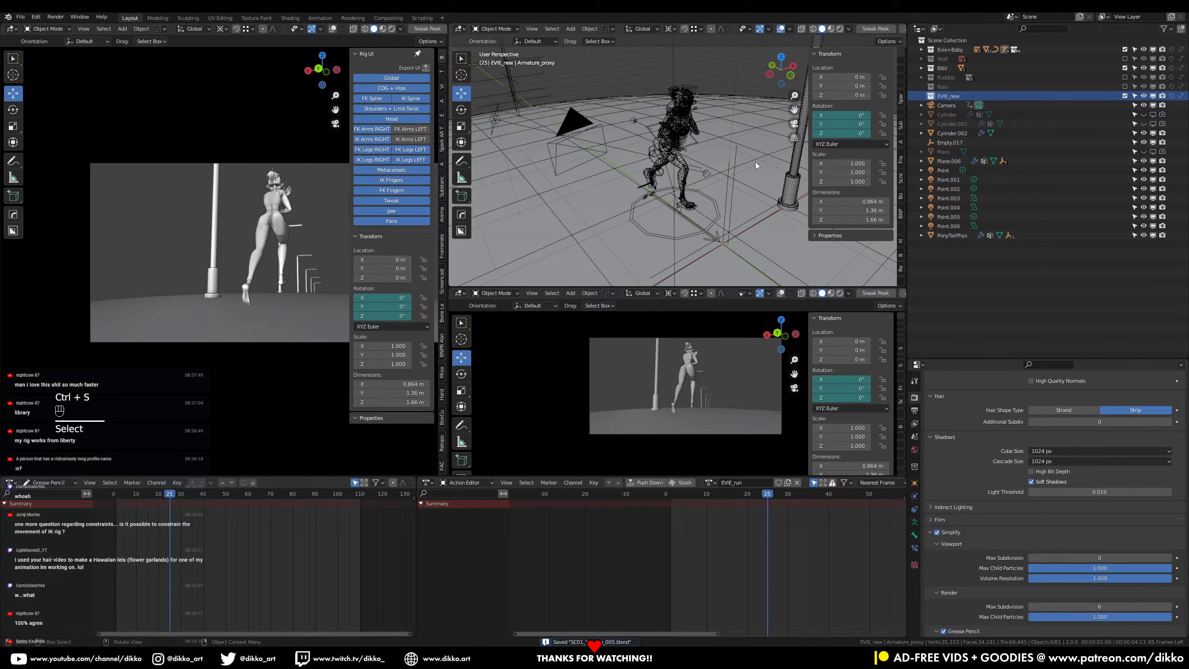
# Step: Set the 3D cursor's X, Y and Z location to 0 m
pyautogui.click(903, 71)
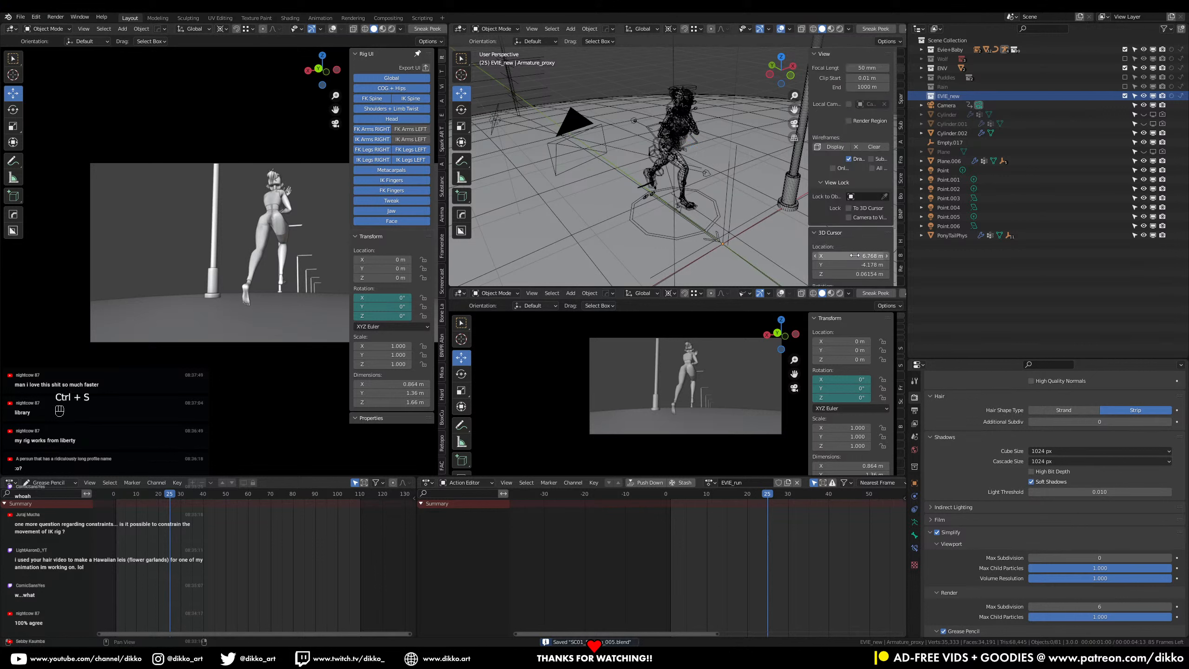
pyautogui.moveTo(846, 256); pyautogui.dragTo(846, 274)
pyautogui.write('0')
pyautogui.press('Return')
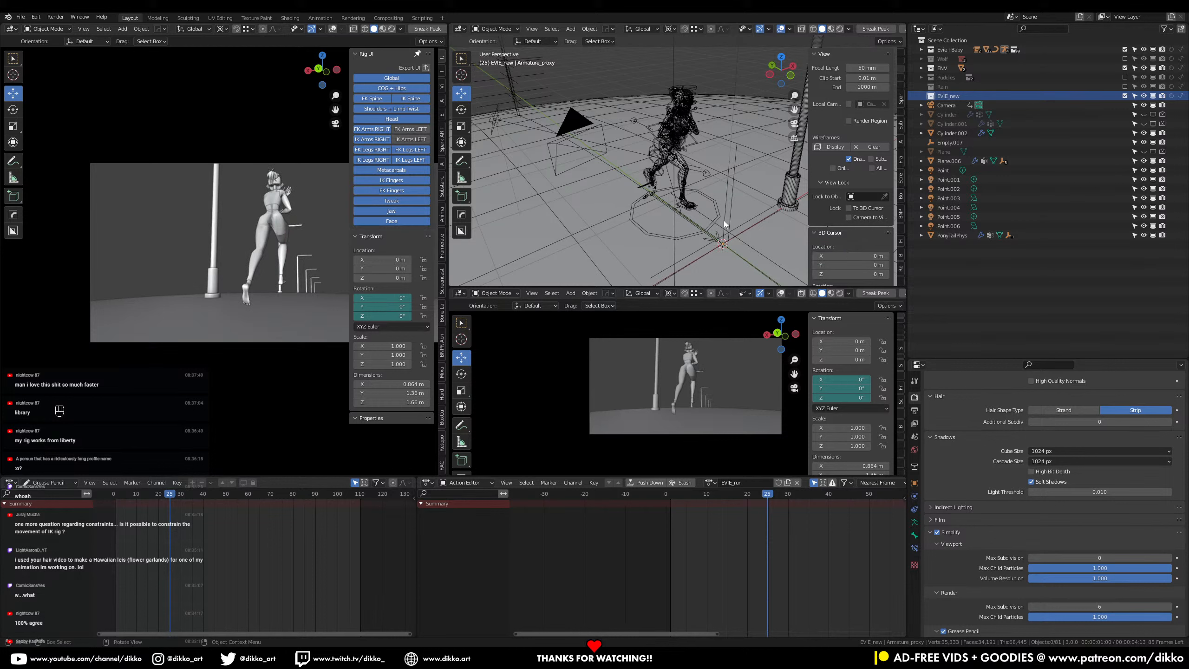
pyautogui.scroll(-4, 847, 253)
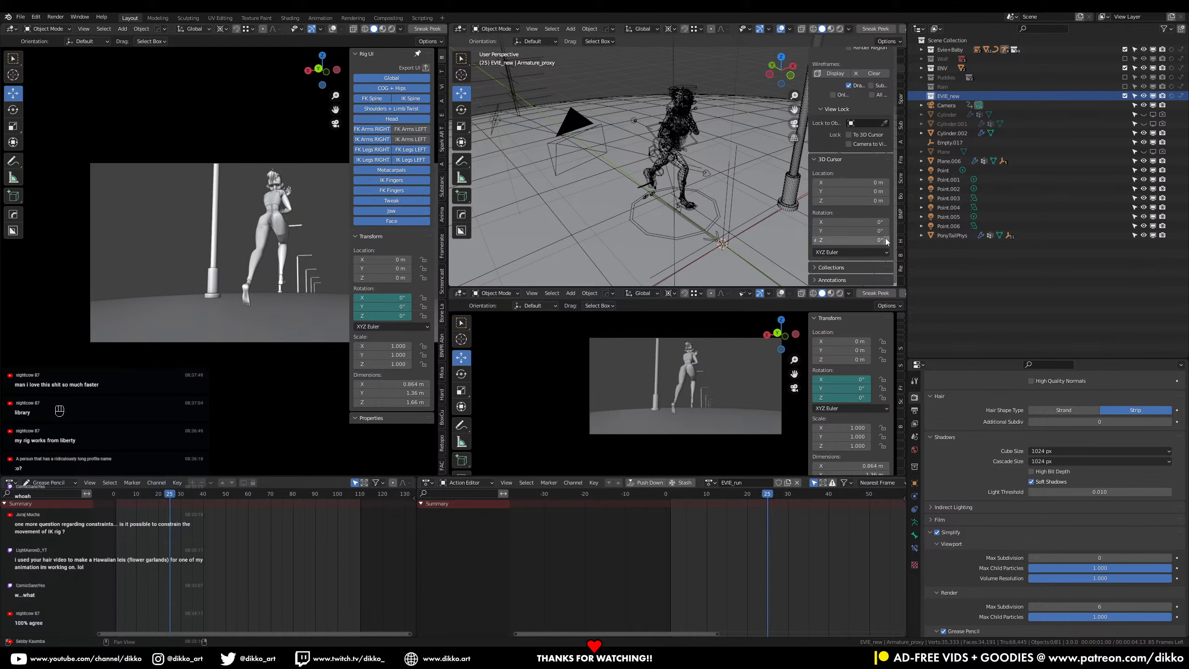
# Step: Start linking from another blend file and browse to the project's Blender\Characters\Evie folder
pyautogui.click(21, 17)
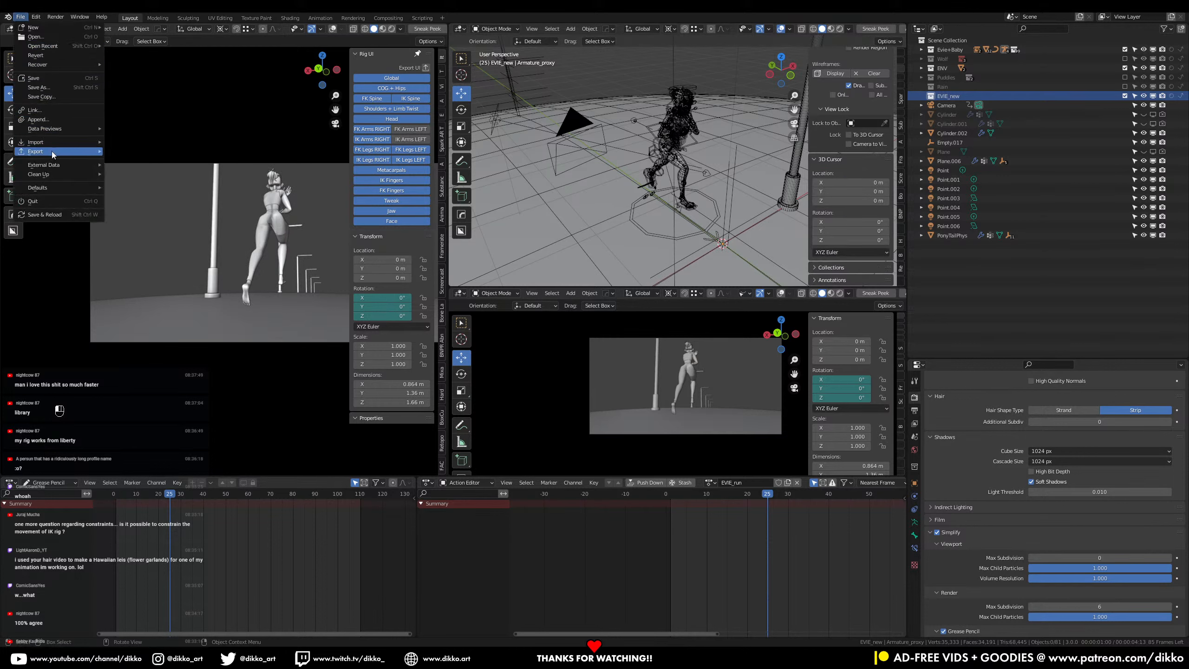
pyautogui.click(64, 109)
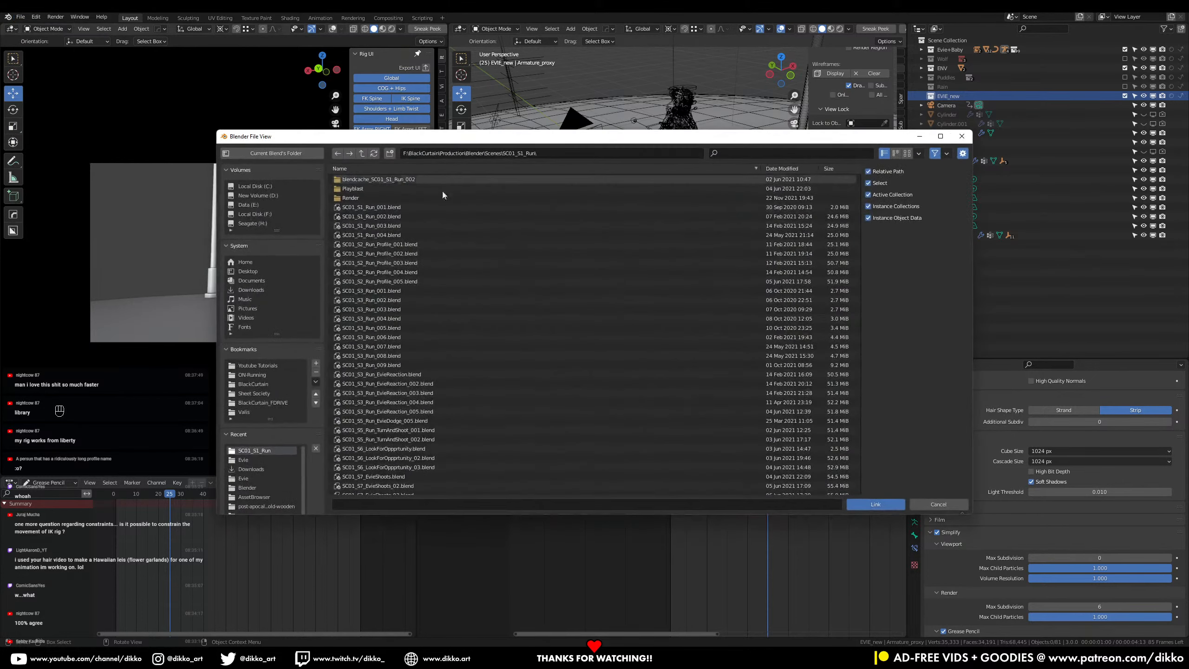
pyautogui.click(362, 154)
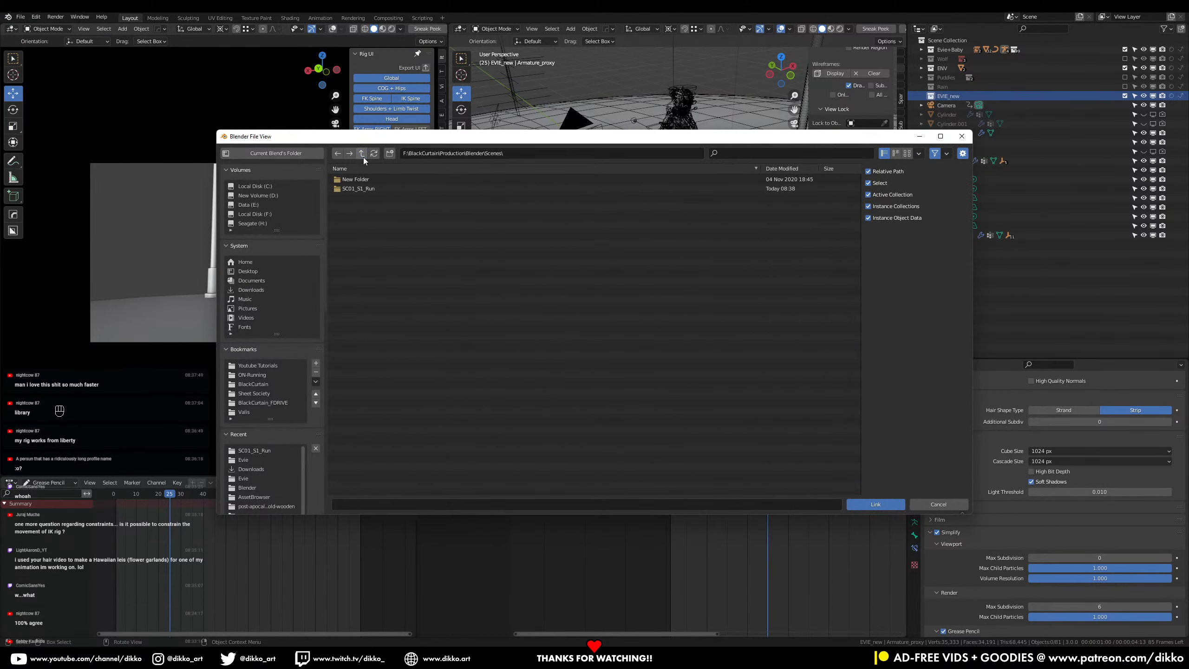
pyautogui.click(362, 155)
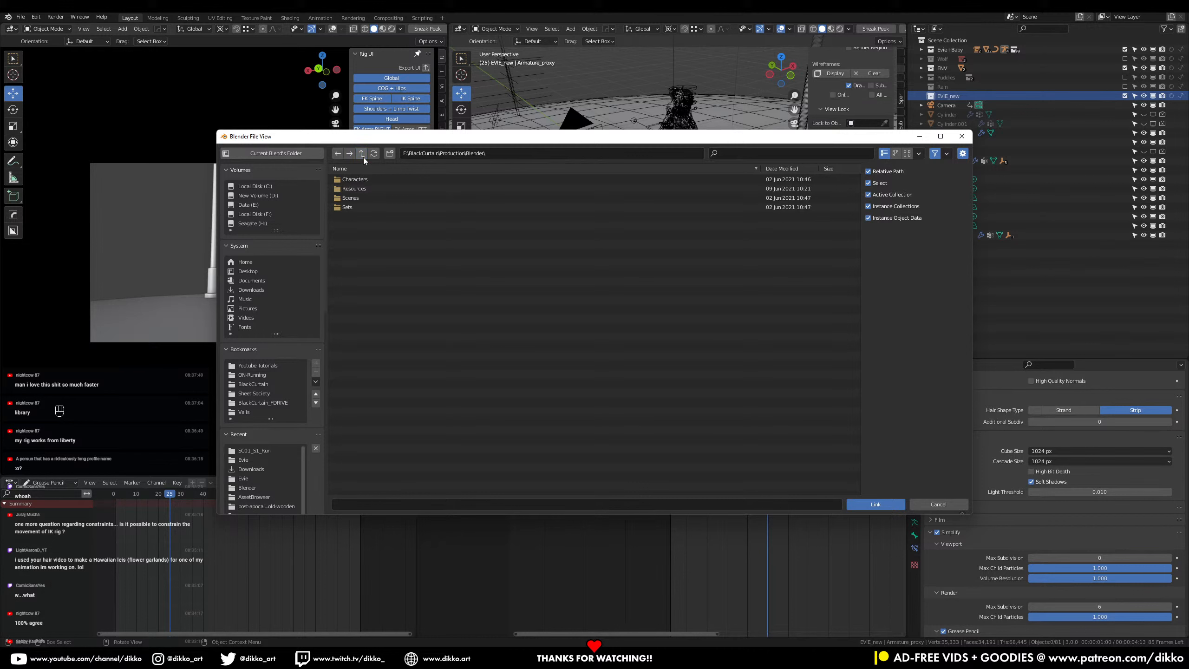
pyautogui.click(357, 184)
pyautogui.doubleClick(363, 178)
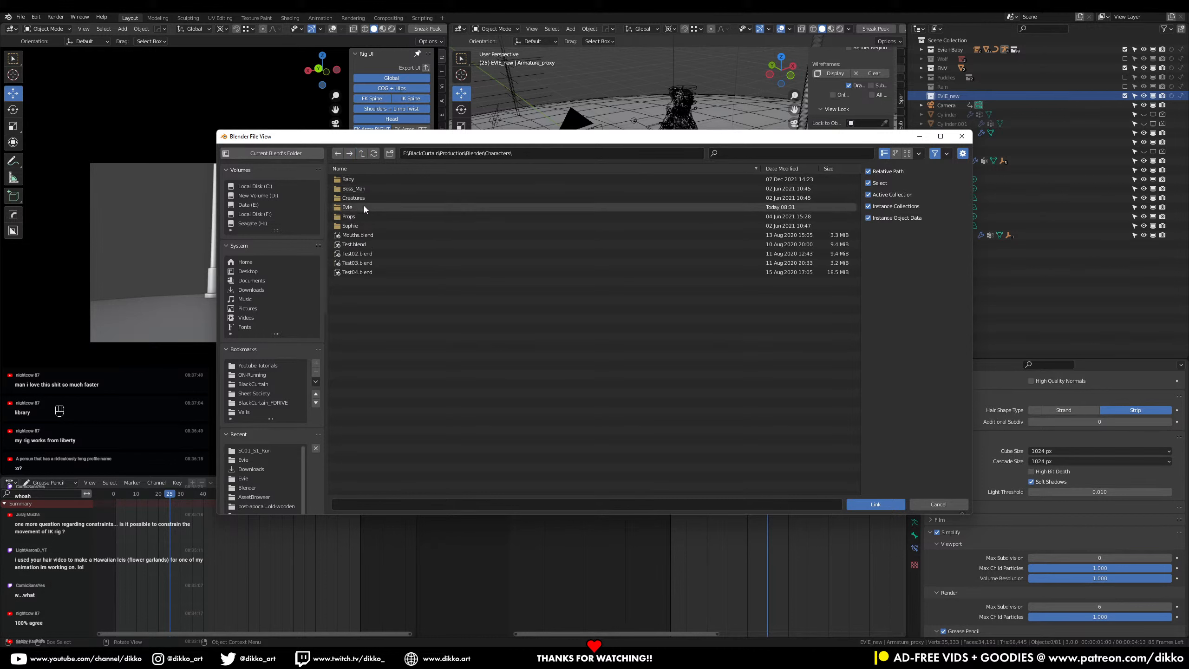
pyautogui.doubleClick(365, 207)
pyautogui.scroll(-4, 411, 281)
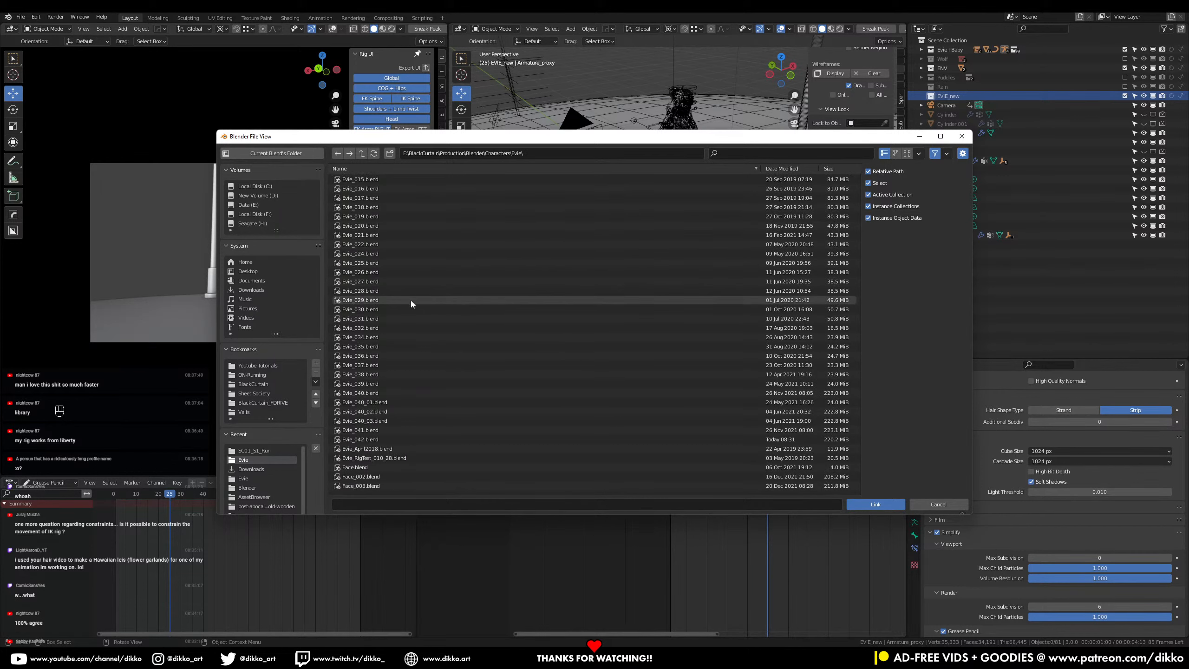
# Step: Link the EVIE_MASTER collection from Evie_042.blend into the EVIE_new collection
pyautogui.click(389, 422)
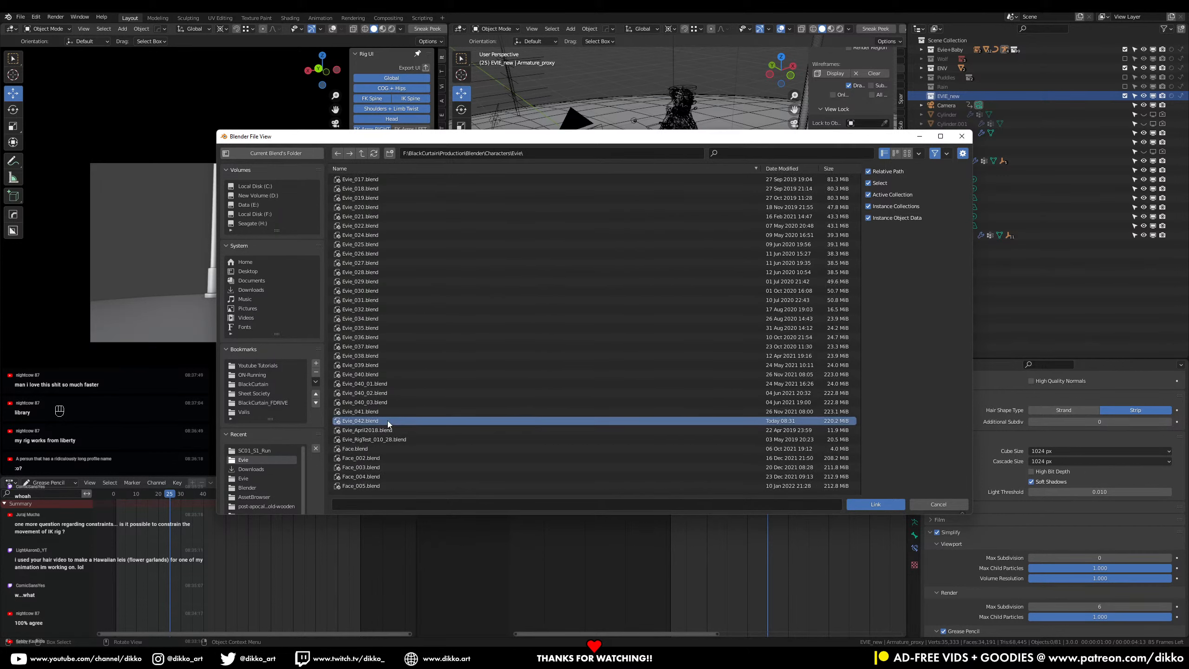
pyautogui.doubleClick(393, 423)
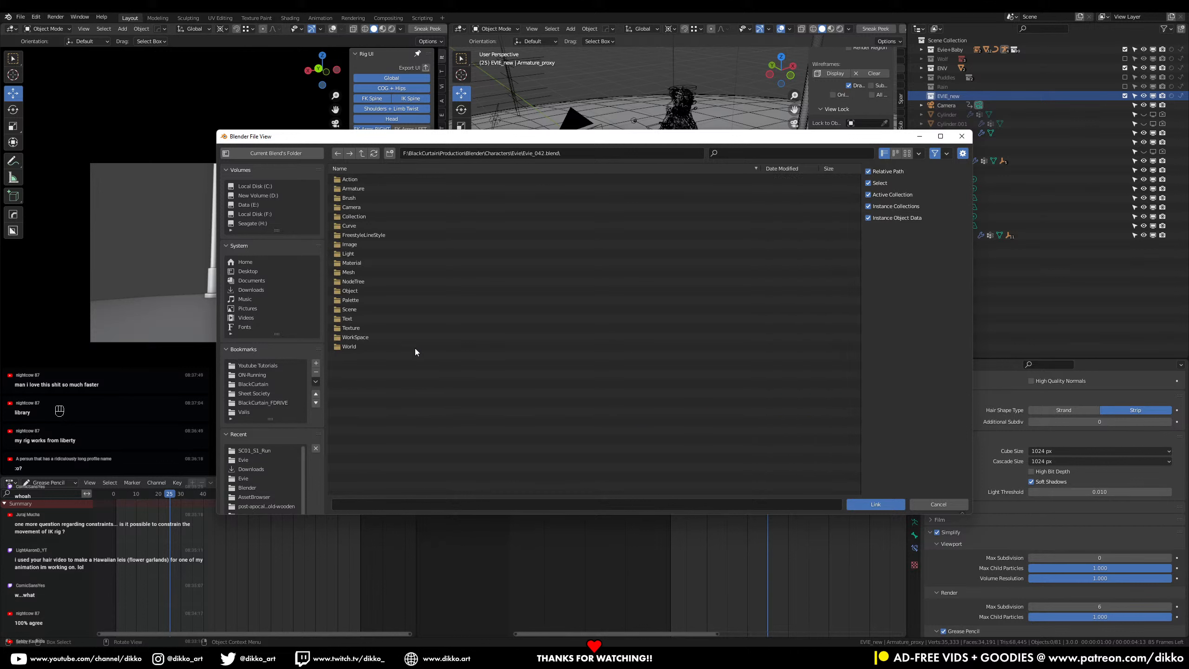
pyautogui.doubleClick(362, 217)
pyautogui.click(366, 208)
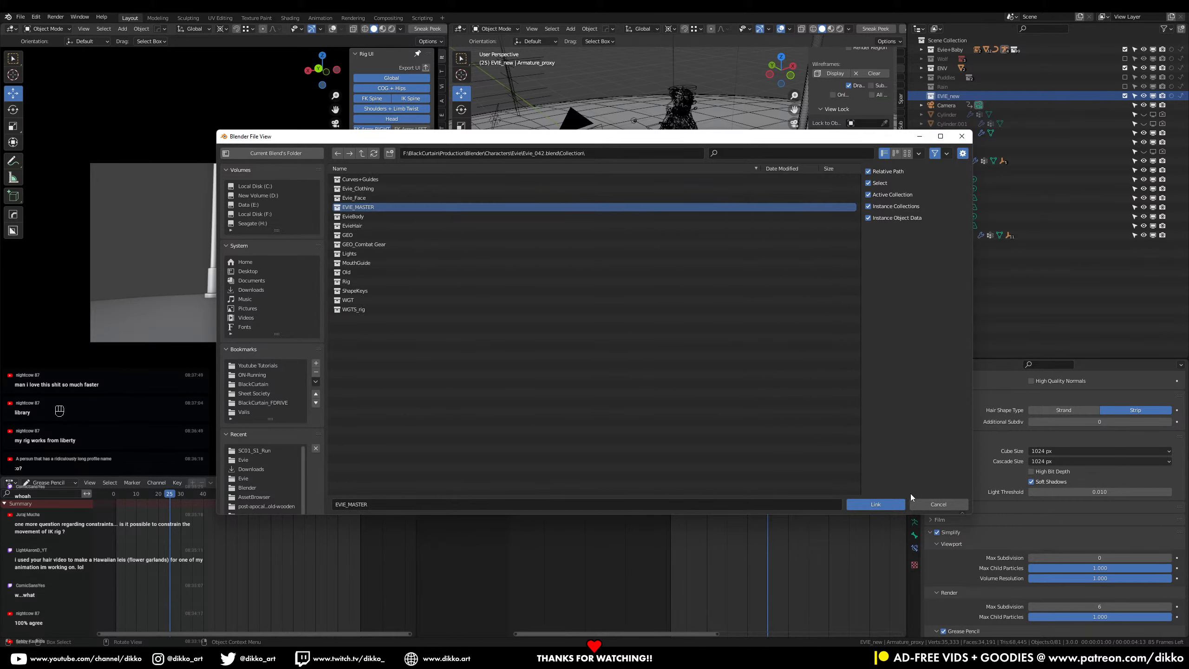
pyautogui.click(892, 504)
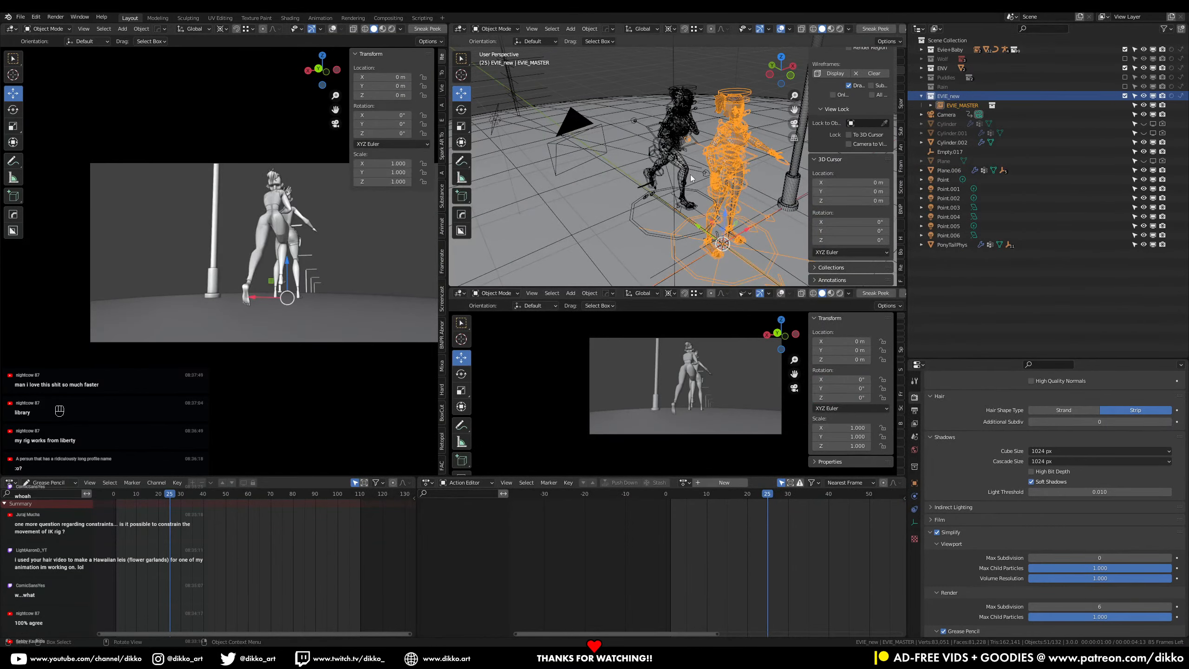
# Step: Make a library override of the linked EVIE_MASTER collection instance
pyautogui.moveTo(693, 179); pyautogui.dragTo(688, 131, button='middle')
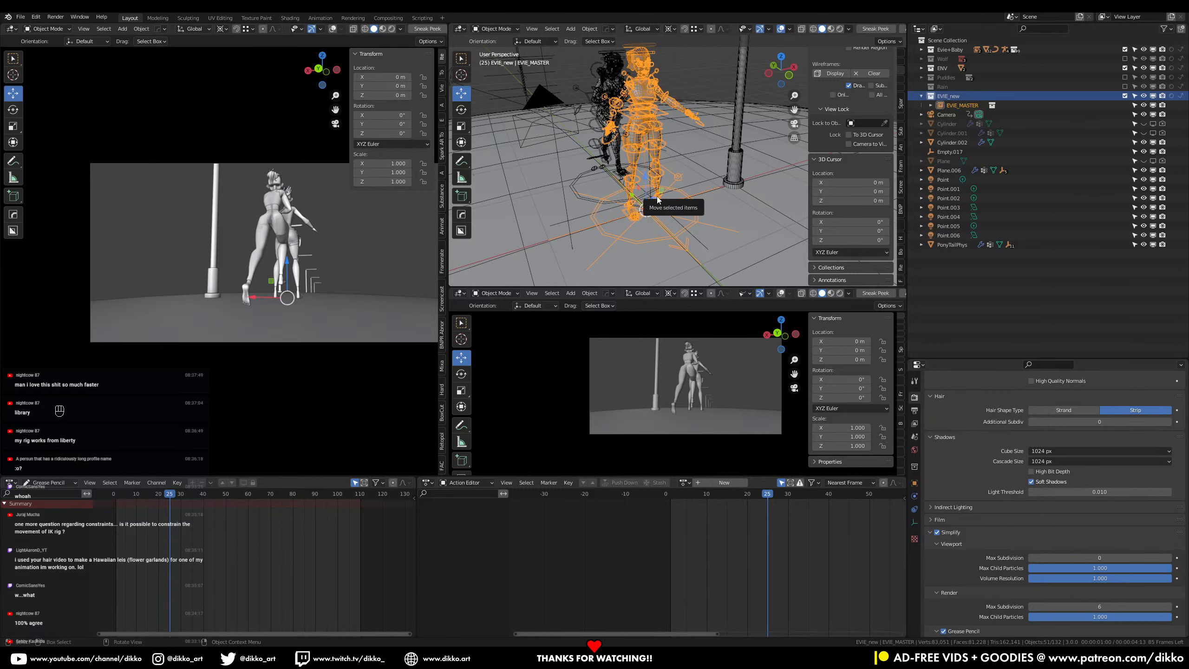
pyautogui.moveTo(689, 214)
pyautogui.mouseDown(button='middle')
pyautogui.moveTo(722, 223)
pyautogui.moveTo(695, 197)
pyautogui.moveTo(706, 203)
pyautogui.mouseUp(button='middle')
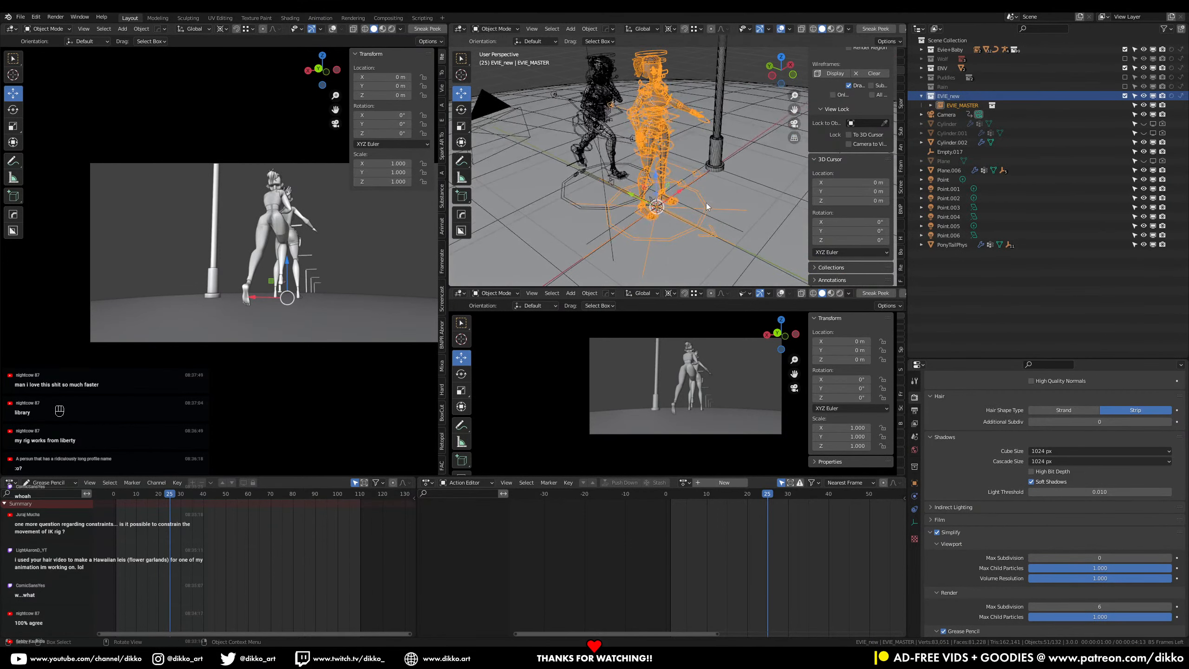
pyautogui.click(705, 215)
pyautogui.click(703, 228)
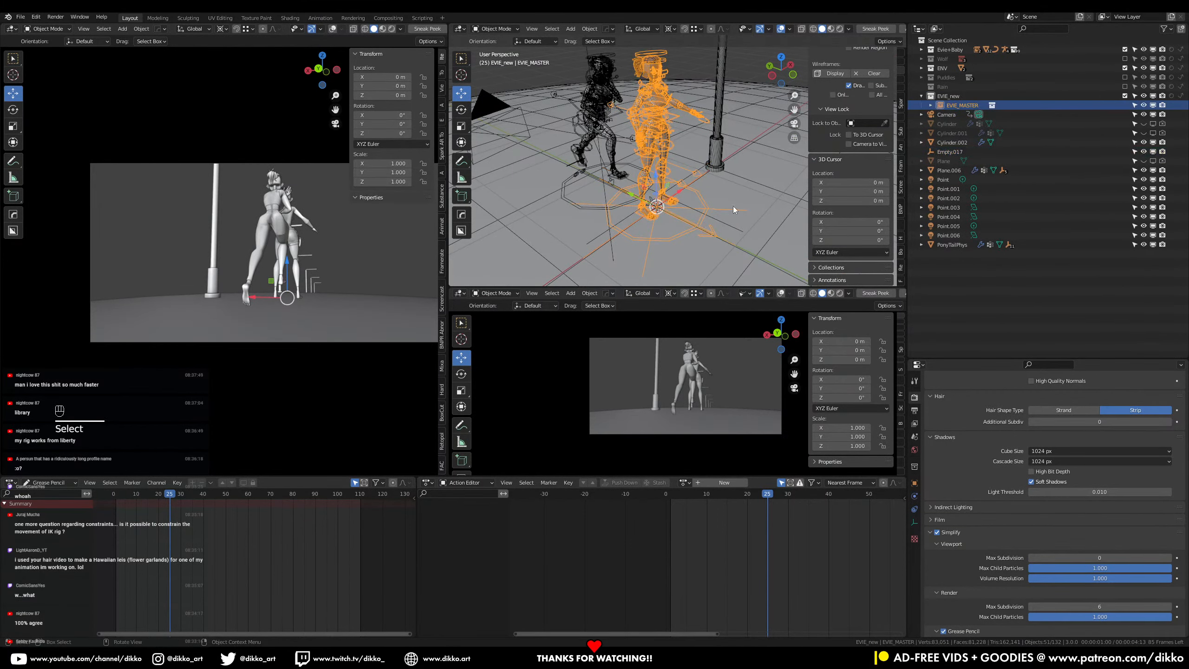
pyautogui.click(931, 105)
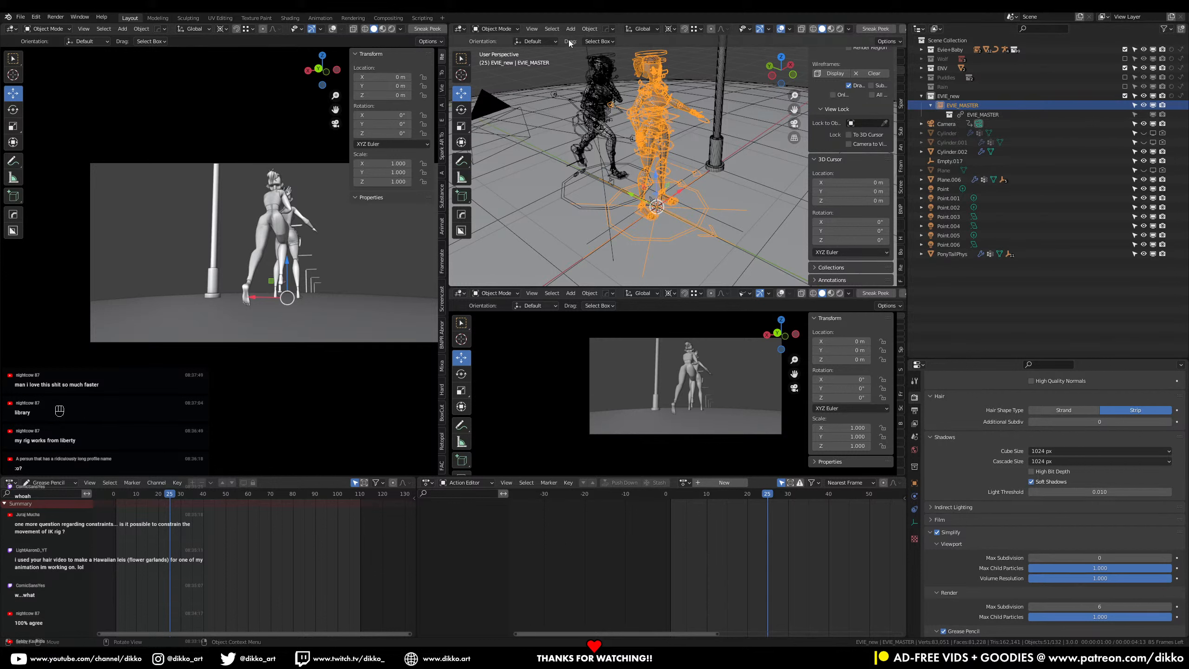
pyautogui.click(590, 29)
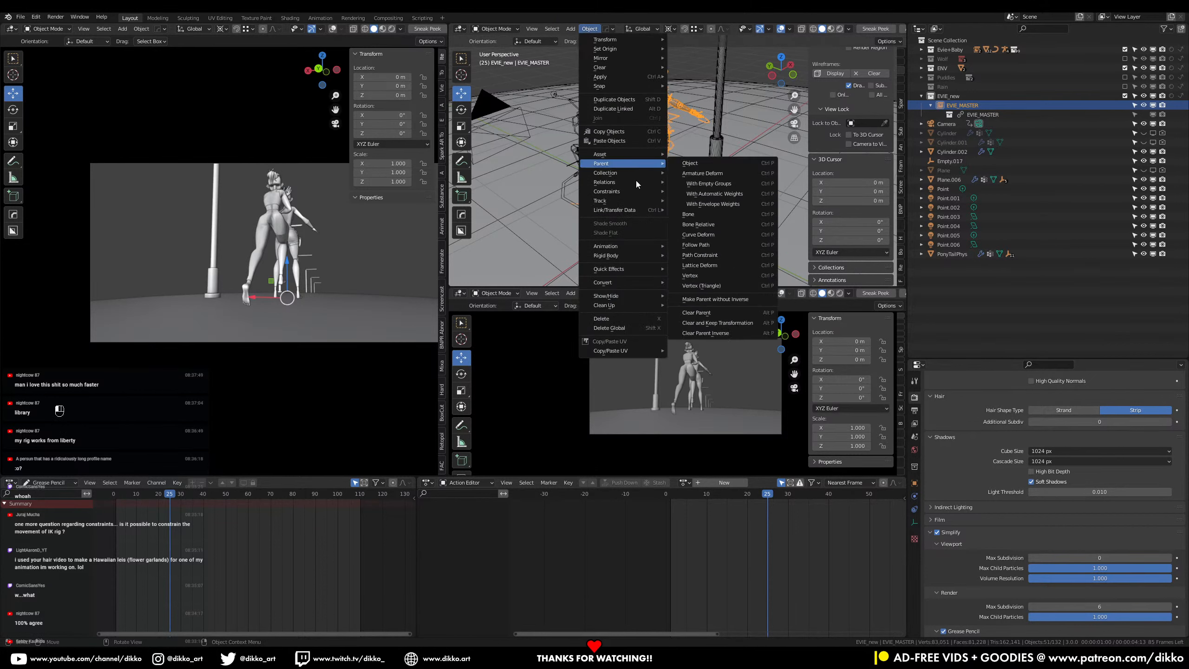
pyautogui.moveTo(636, 180)
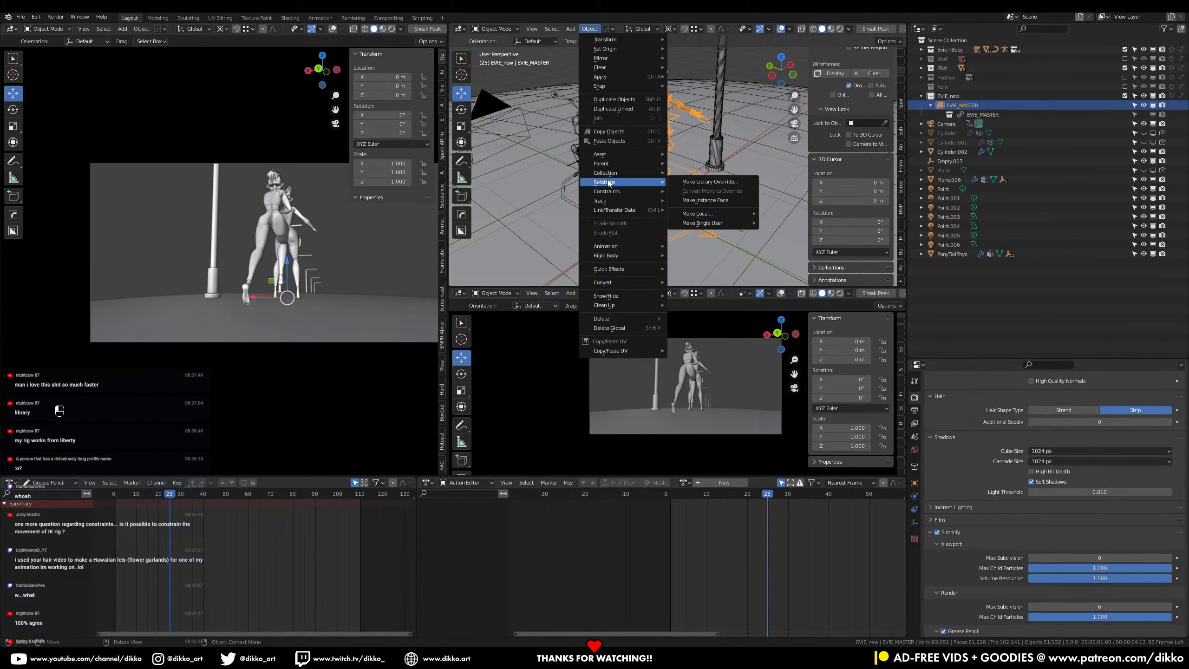
pyautogui.click(710, 182)
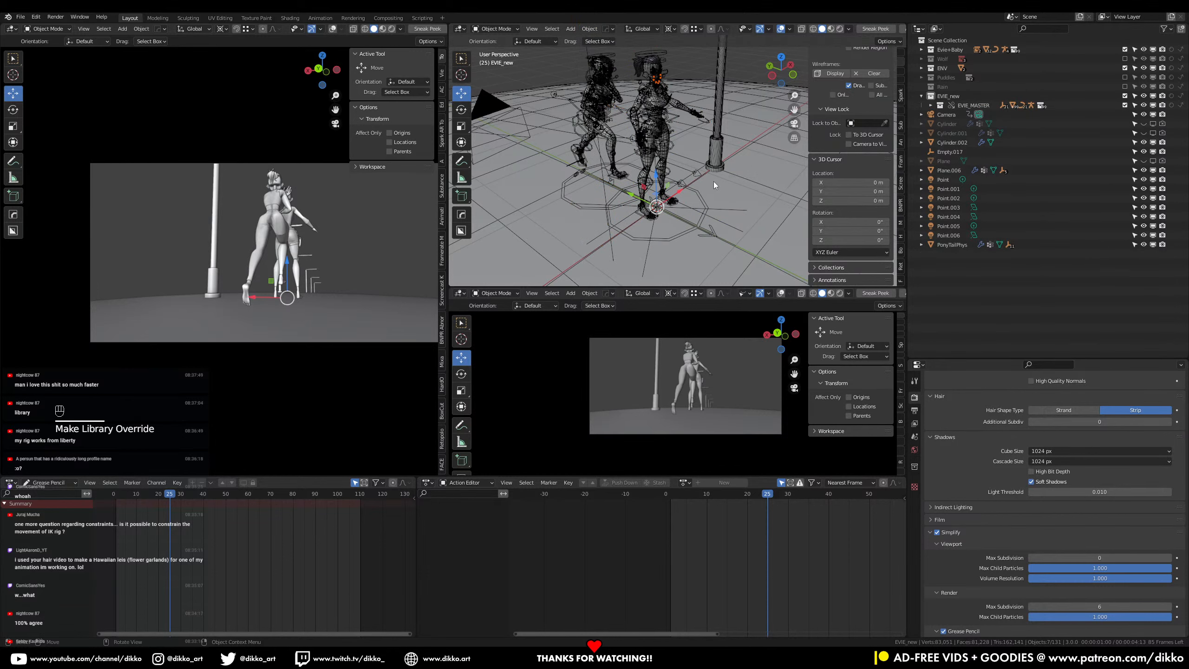
# Step: Expand the overridden EVIE_MASTER and its Rig collection, and put RIG_EVIE into Pose Mode
pyautogui.click(930, 105)
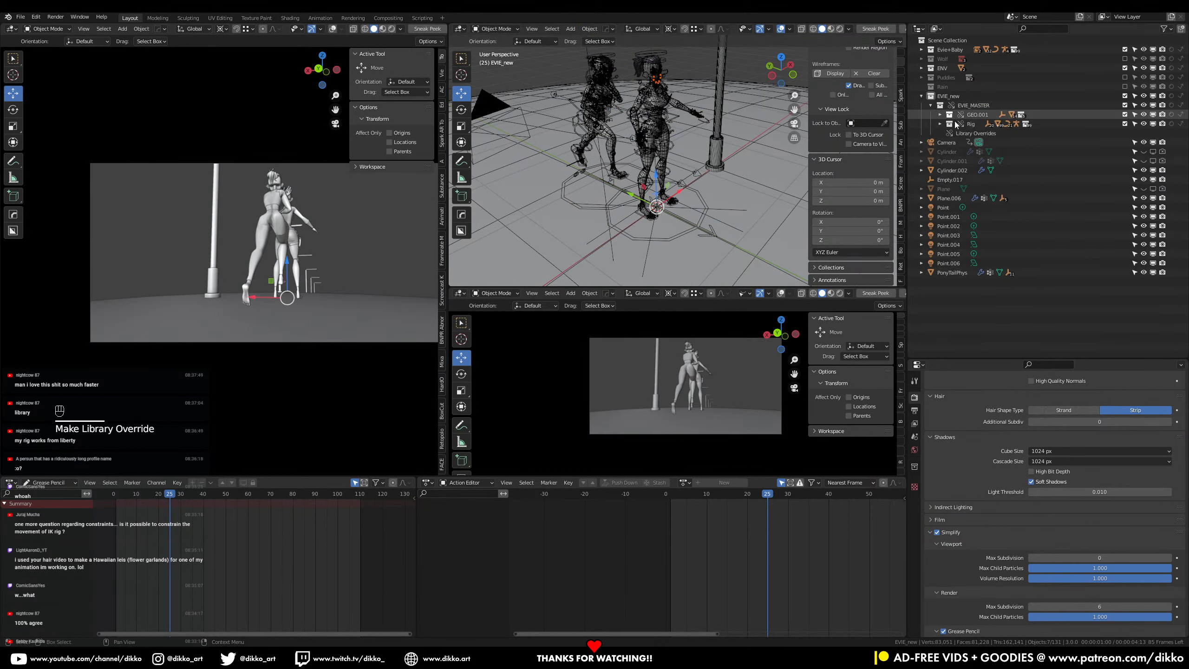
pyautogui.click(940, 124)
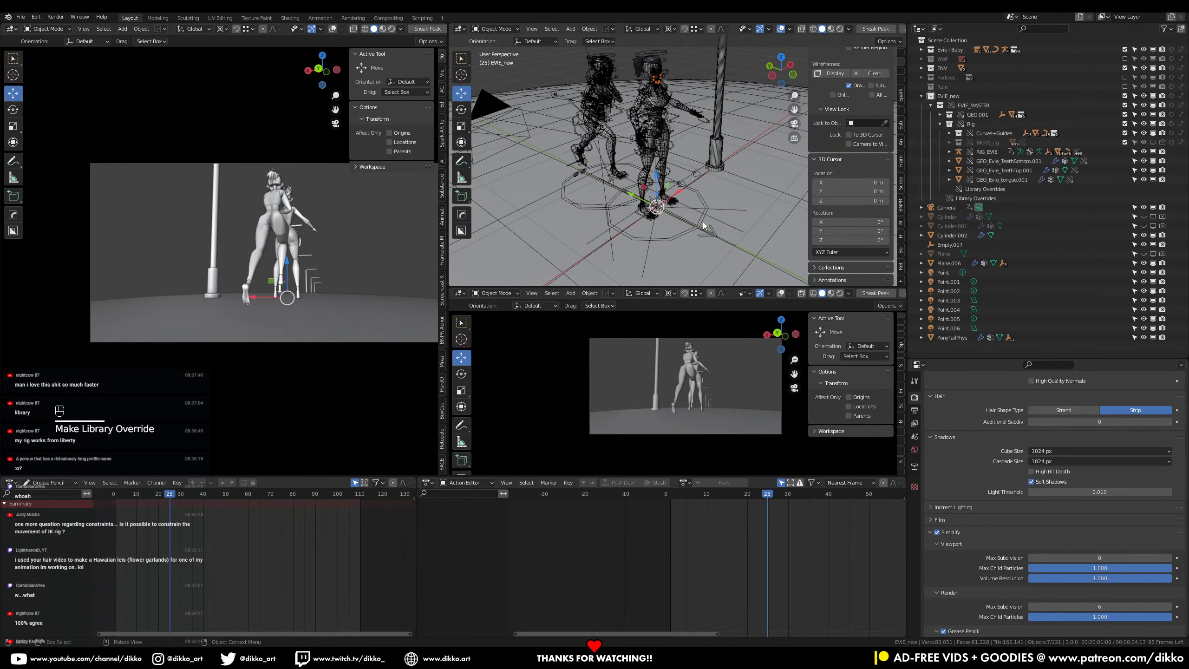
pyautogui.click(694, 203)
pyautogui.click(506, 61)
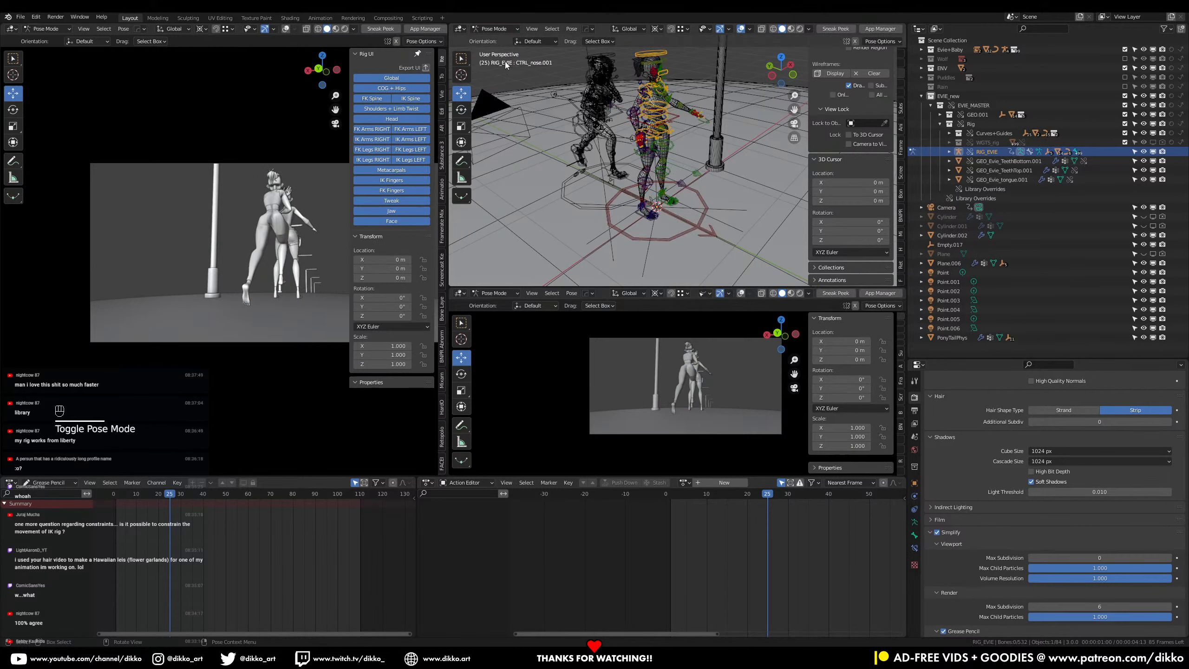
# Step: Try moving RIG_EVIE's CTRL_COG.001 control along the Y axis and undo the move
pyautogui.moveTo(506, 61); pyautogui.dragTo(672, 123, button='middle')
pyautogui.scroll(4, 720, 157)
pyautogui.scroll(3, 725, 165)
pyautogui.click(584, 129)
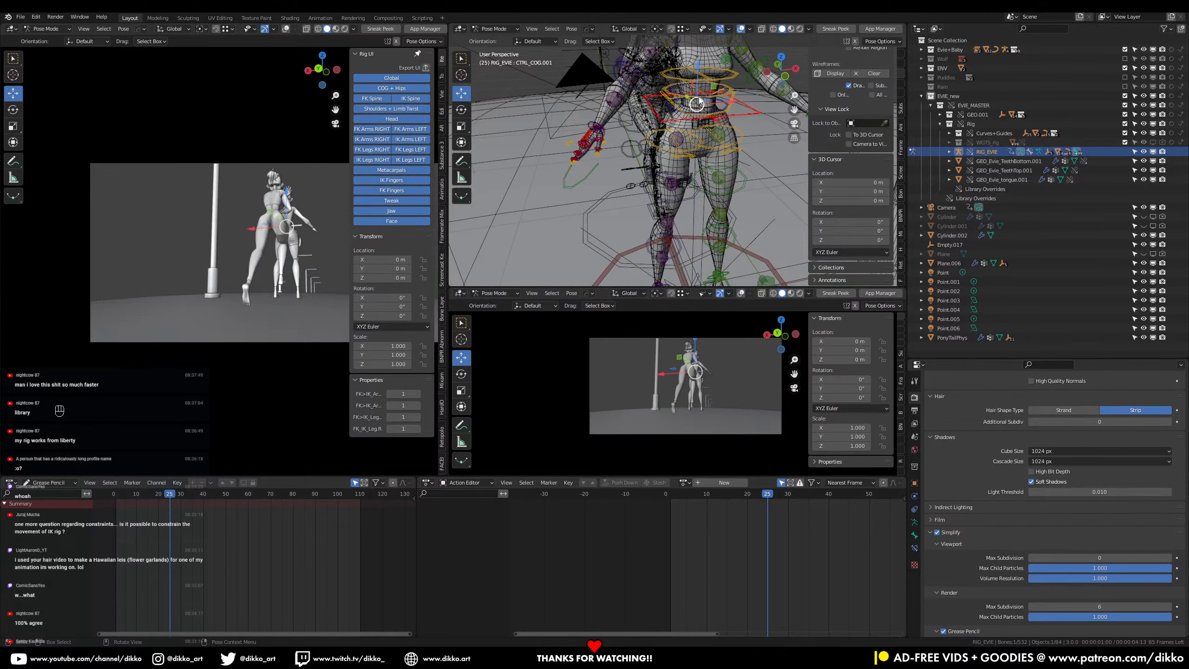
pyautogui.press('g')
pyautogui.press('y')
pyautogui.moveTo(708, 99); pyautogui.dragTo(698, 115)
pyautogui.hotkey('ctrl', 'z')
# Step: Select all of RIG_EVIE's pose bones and assign the existing EVIE_run action to the rig
pyautogui.moveTo(662, 197); pyautogui.dragTo(623, 188, button='middle')
pyautogui.press('a')
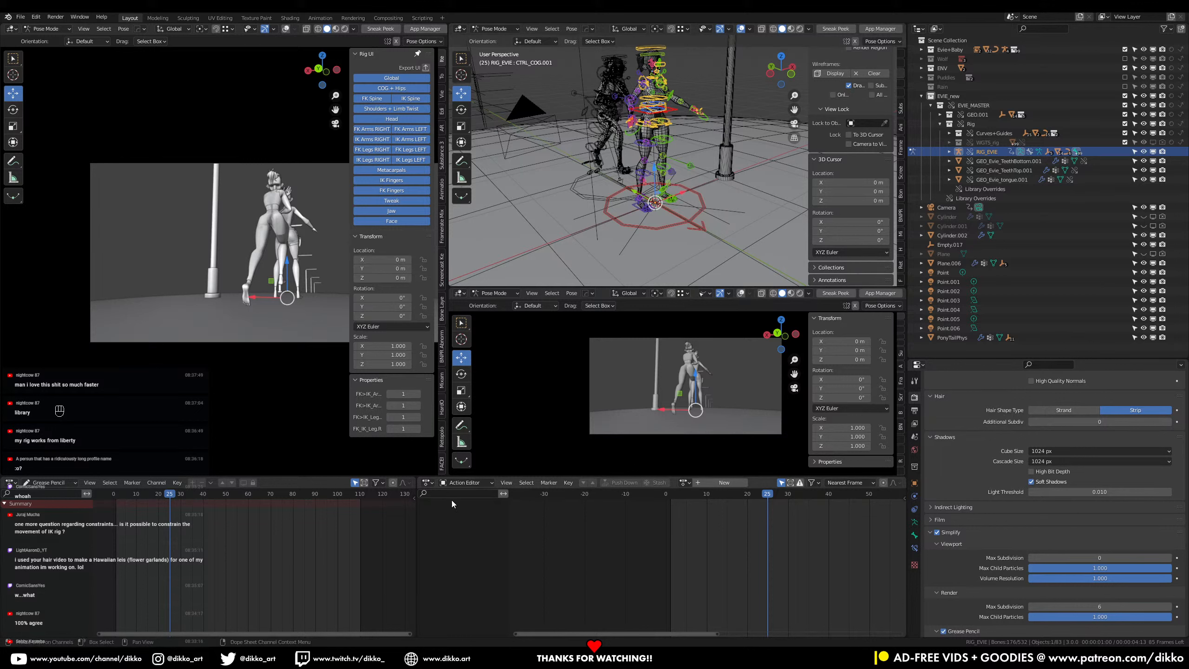
pyautogui.click(684, 484)
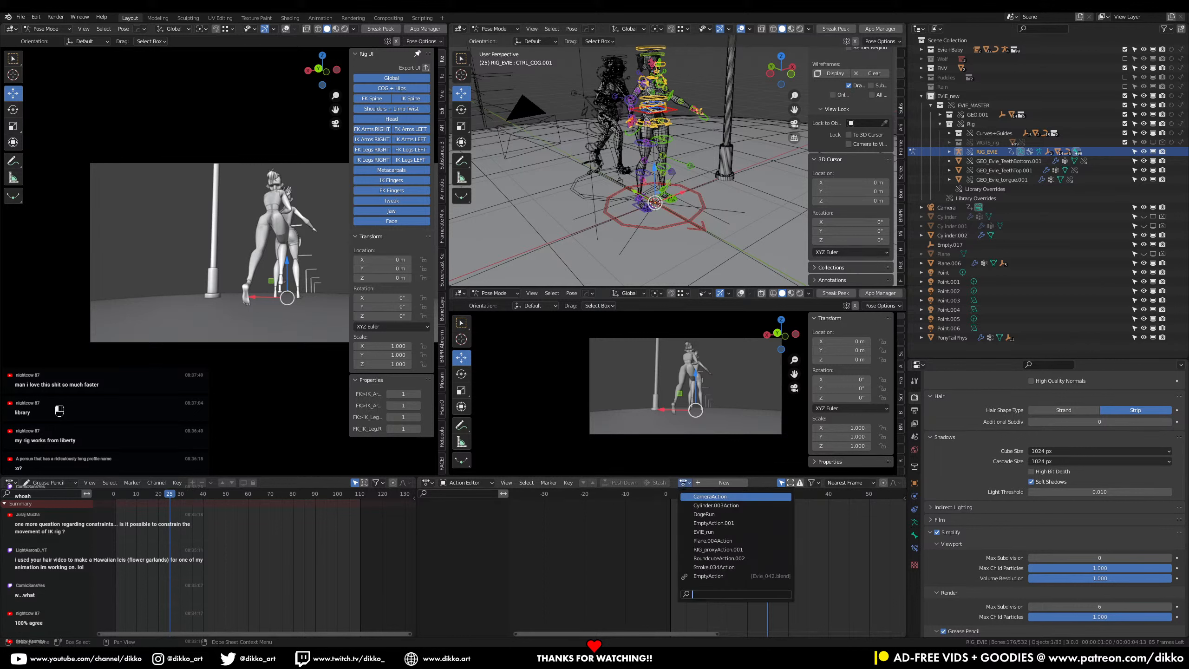
pyautogui.click(695, 532)
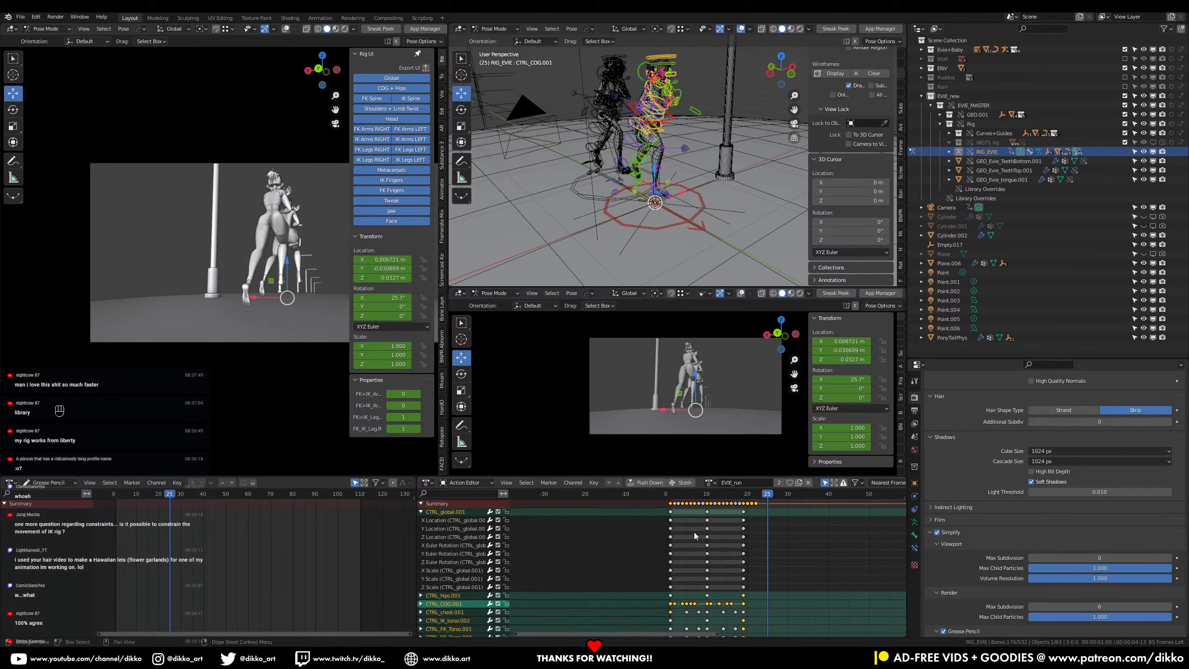
# Step: Inspect the new rig's run pose up close and exclude the Evie+Baby collection from the view layer
pyautogui.scroll(5, 658, 182)
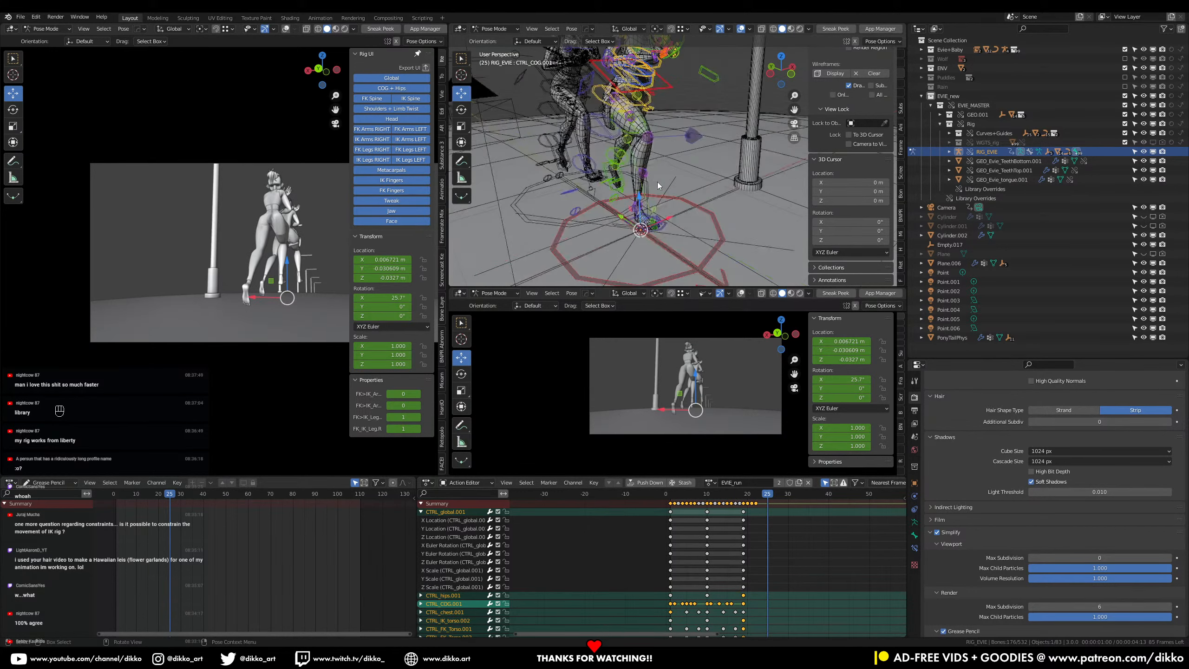
pyautogui.scroll(-2, 649, 422)
pyautogui.scroll(-5, 633, 230)
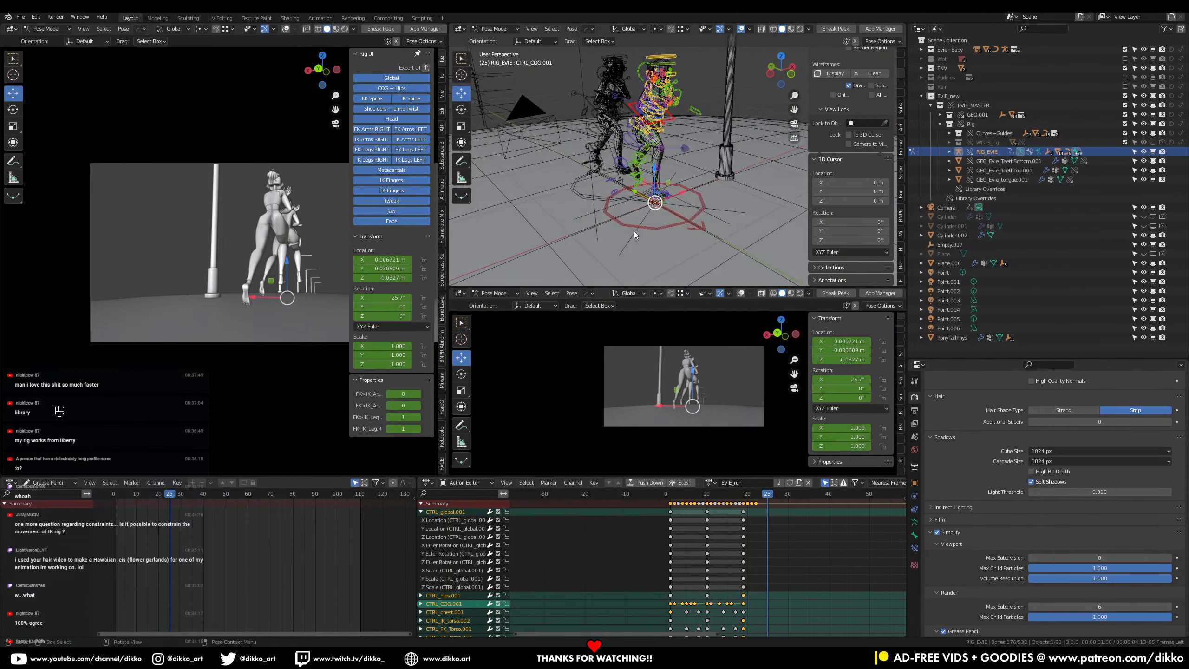
pyautogui.scroll(3, 652, 256)
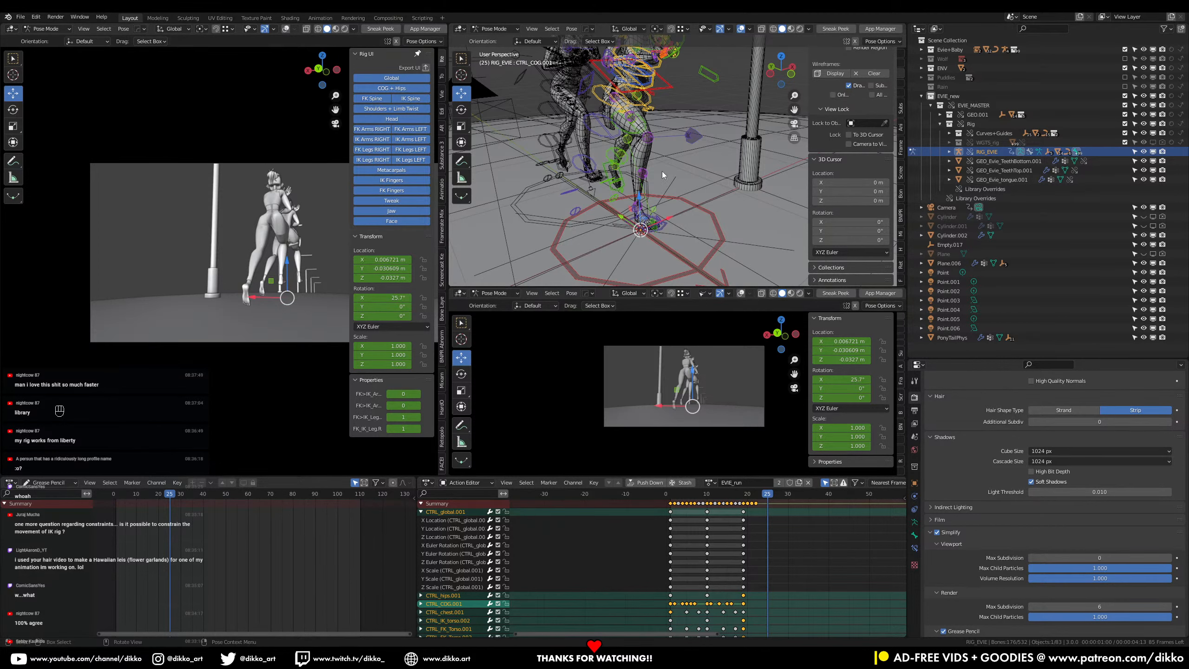
pyautogui.moveTo(662, 170); pyautogui.dragTo(566, 194, button='middle')
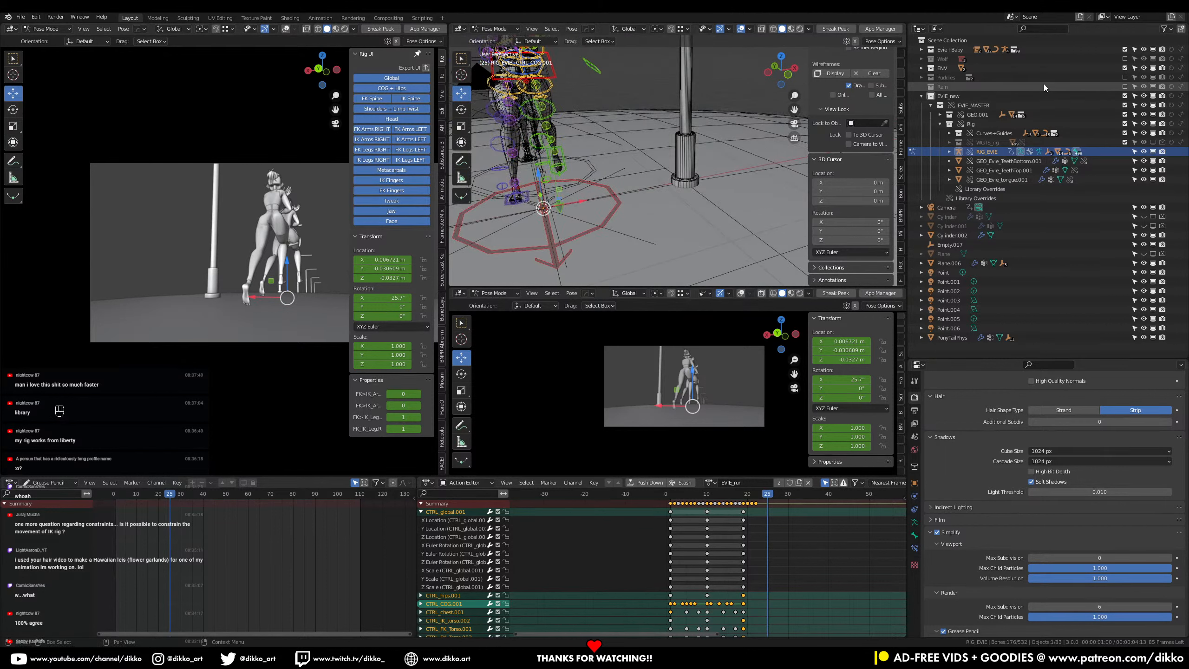
pyautogui.click(1125, 49)
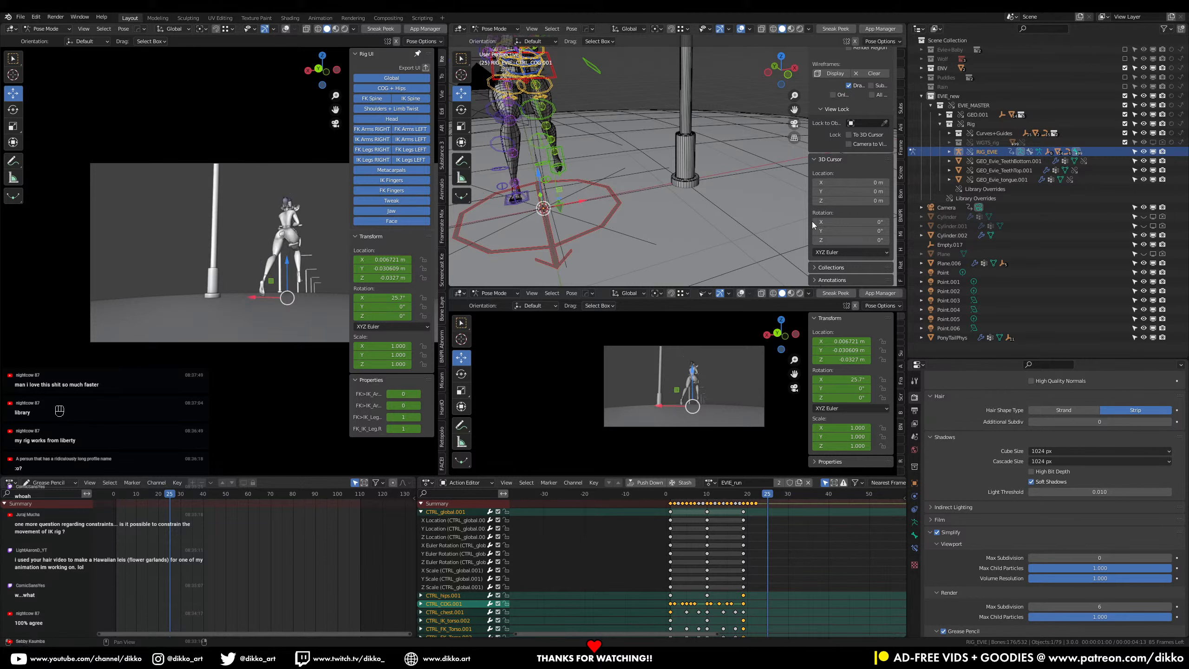
# Step: Play back EVIE_run on the new rig repeatedly and examine the run motion in the camera and perspective views
pyautogui.moveTo(613, 164); pyautogui.dragTo(482, 157, button='middle')
pyautogui.press('space')
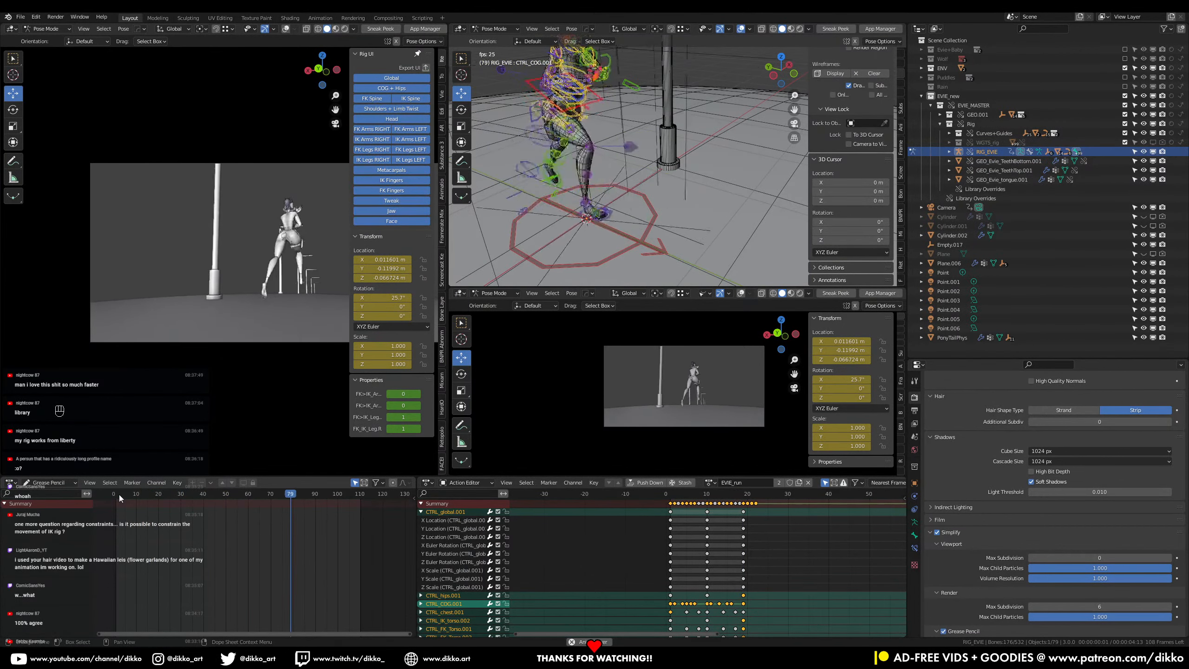
pyautogui.press('space')
pyautogui.press('space')
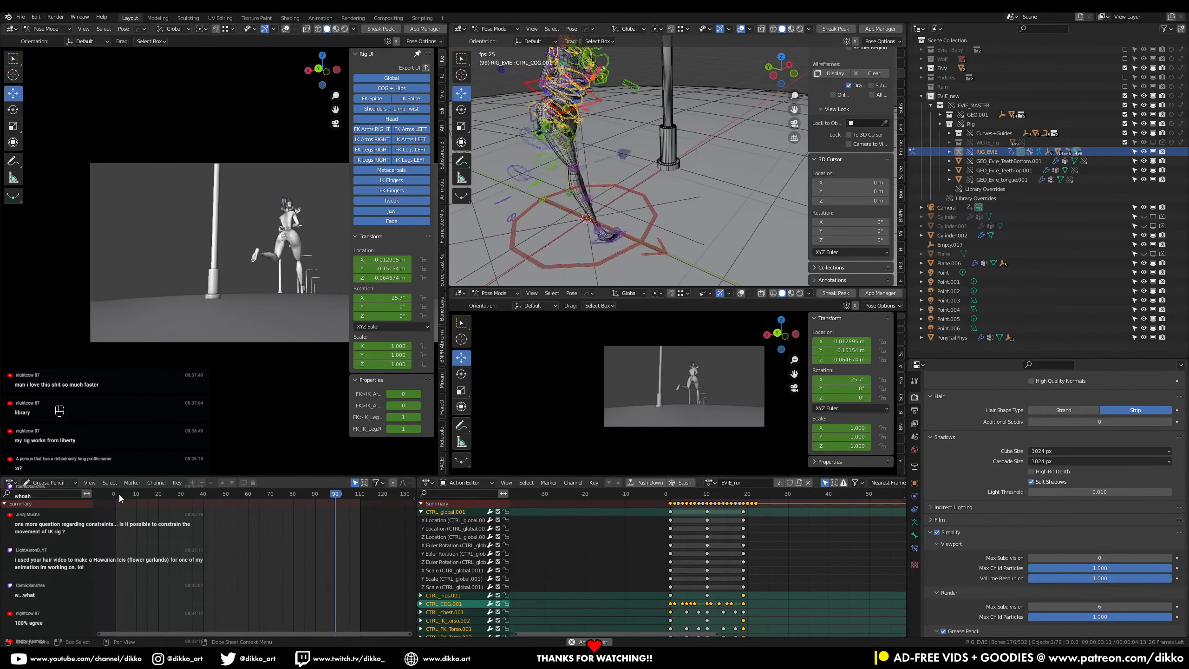
pyautogui.press('space')
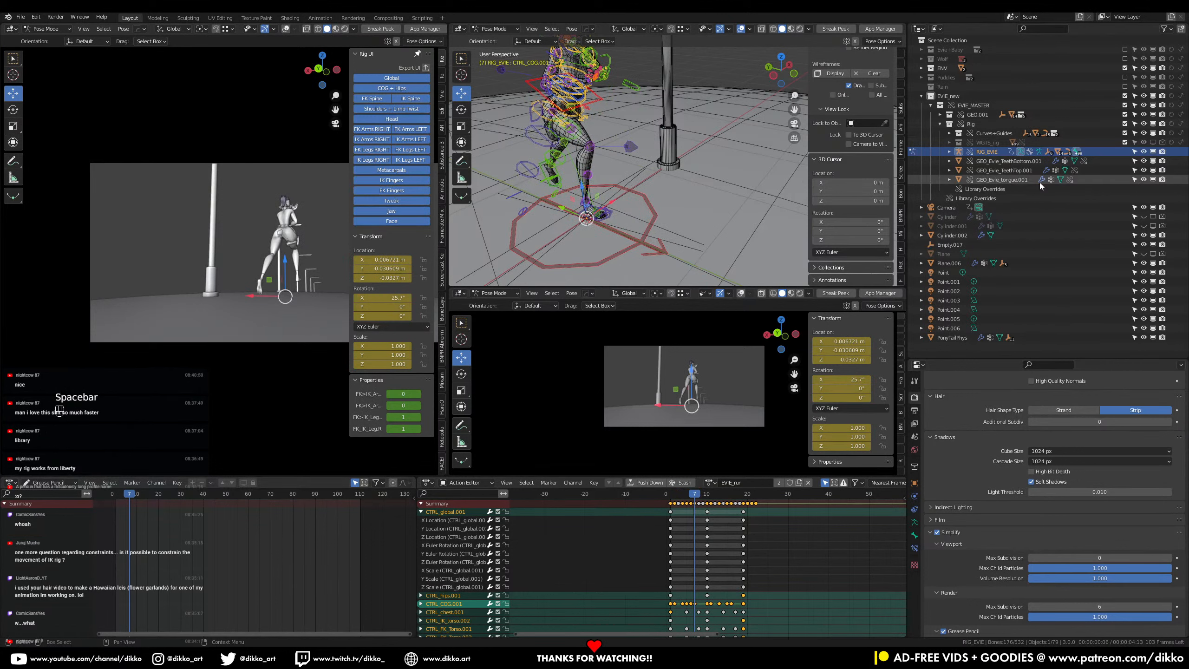
pyautogui.press('space')
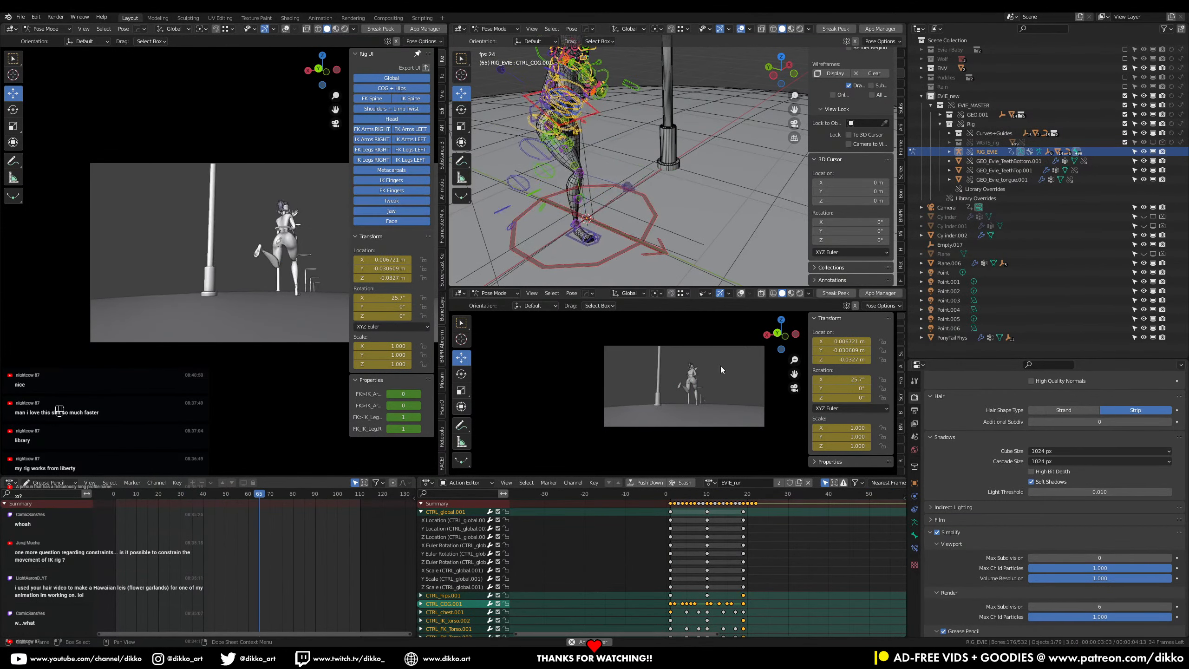
pyautogui.press('space')
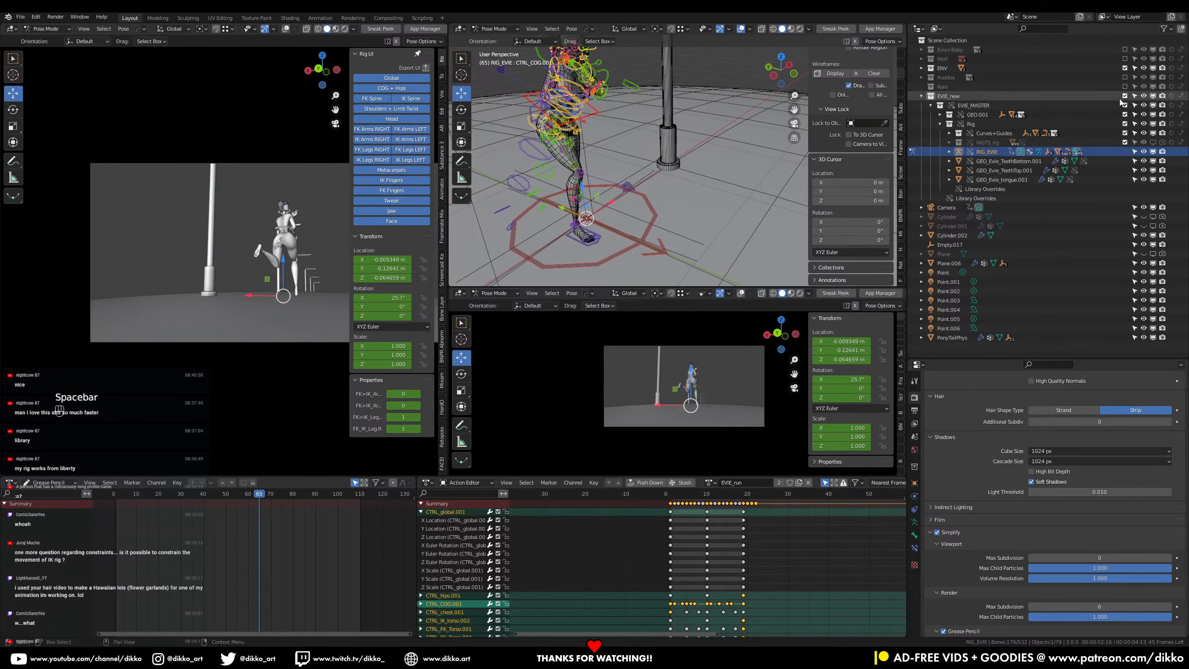
pyautogui.press('space')
pyautogui.press('space')
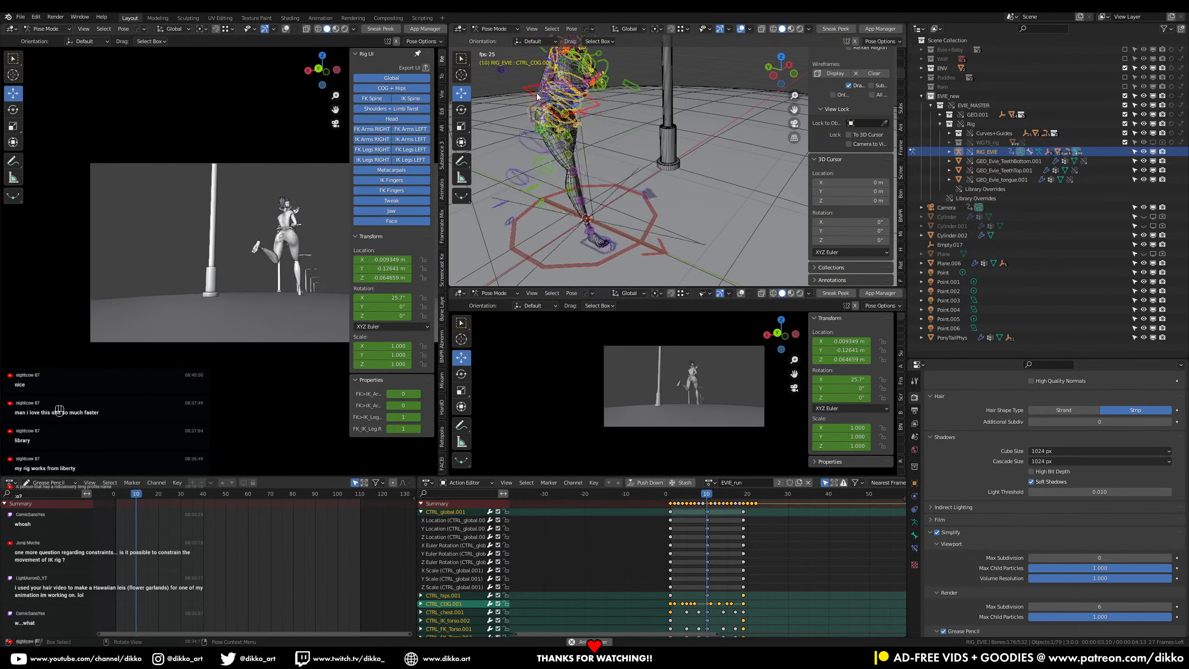
pyautogui.press('space')
pyautogui.press('space')
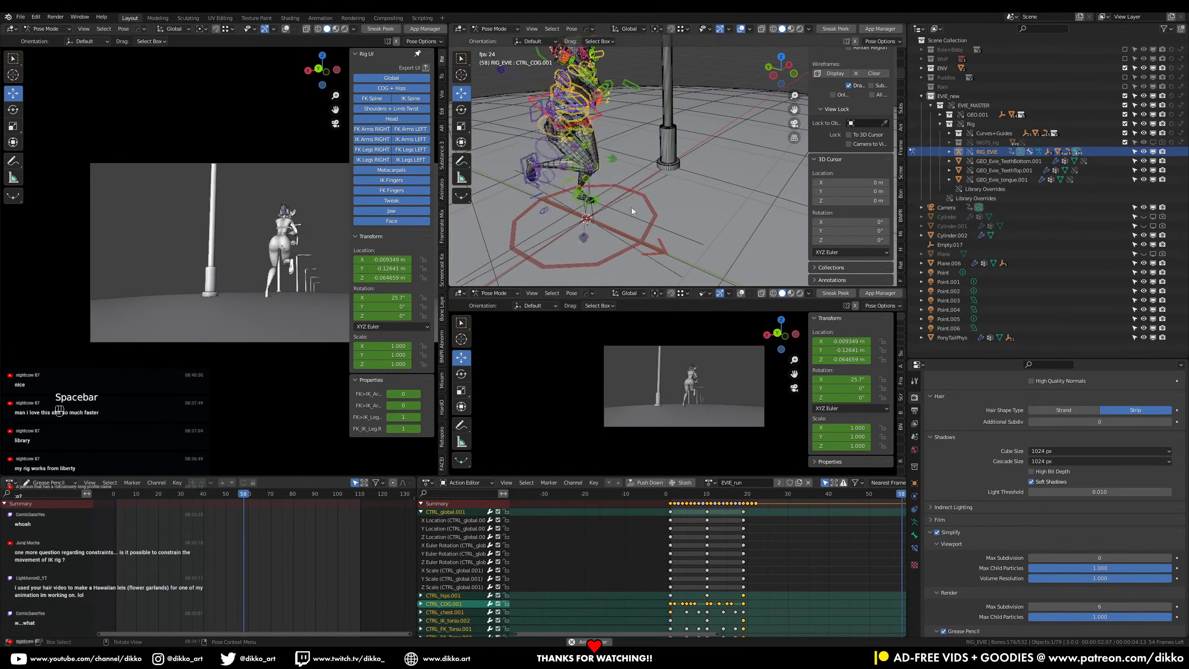
# Step: Exclude the EVIE_new collection, include Evie+Baby instead, and play the shot to check the old proxy's playback
pyautogui.click(1126, 96)
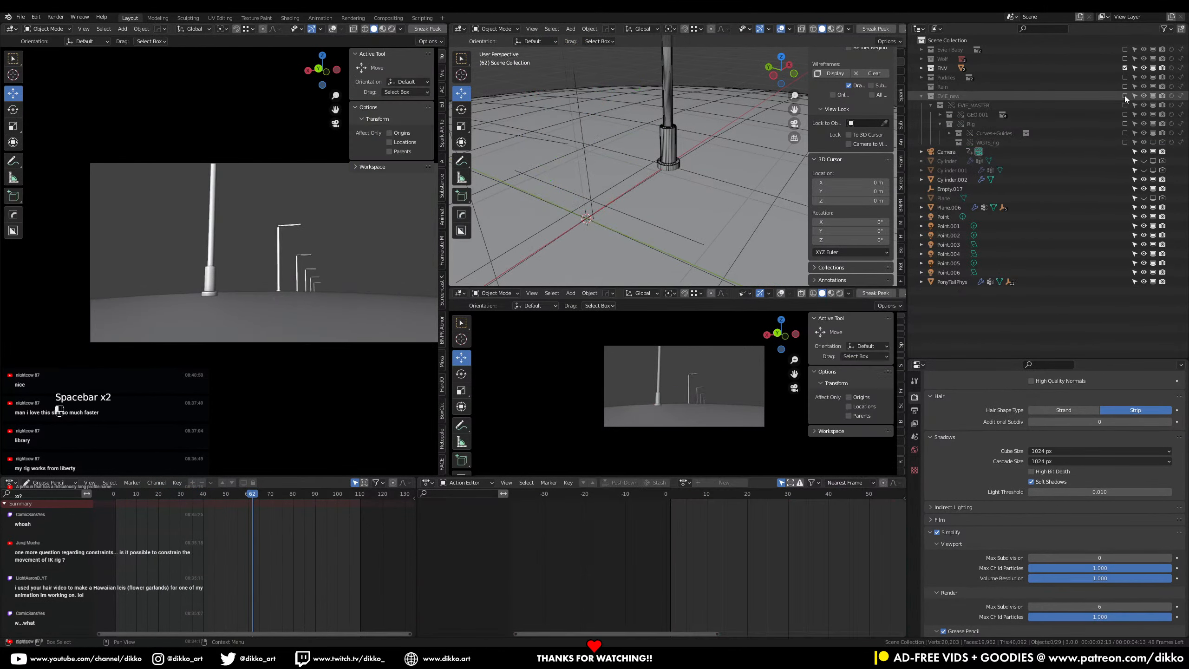
pyautogui.click(1125, 49)
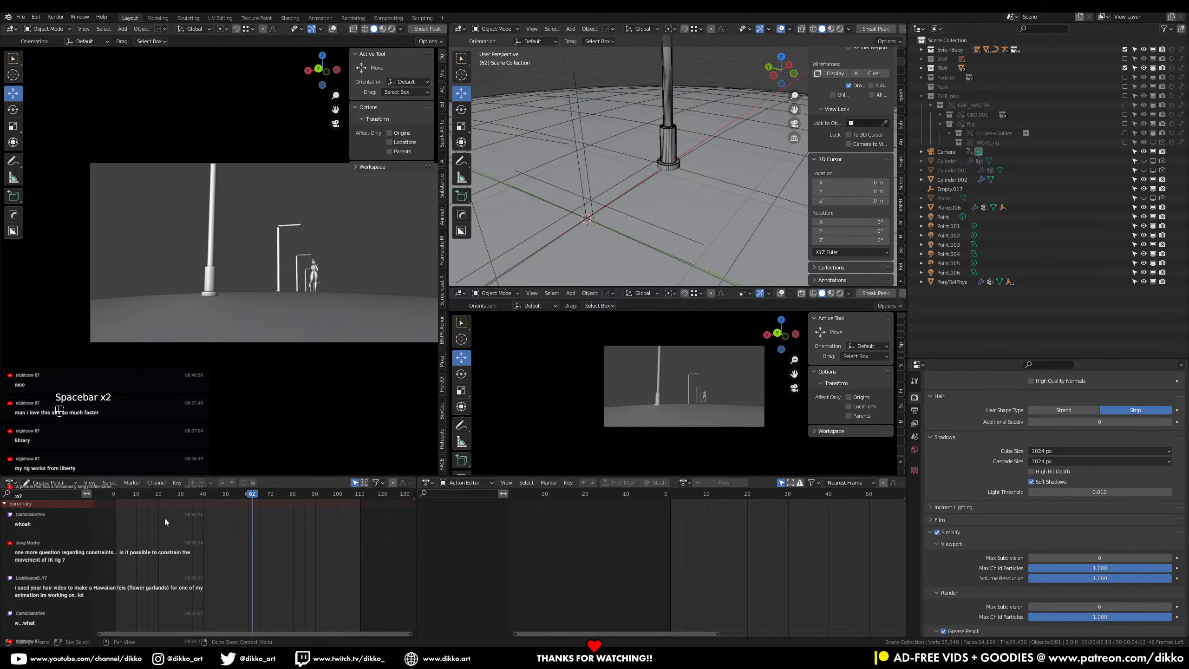
pyautogui.press('space')
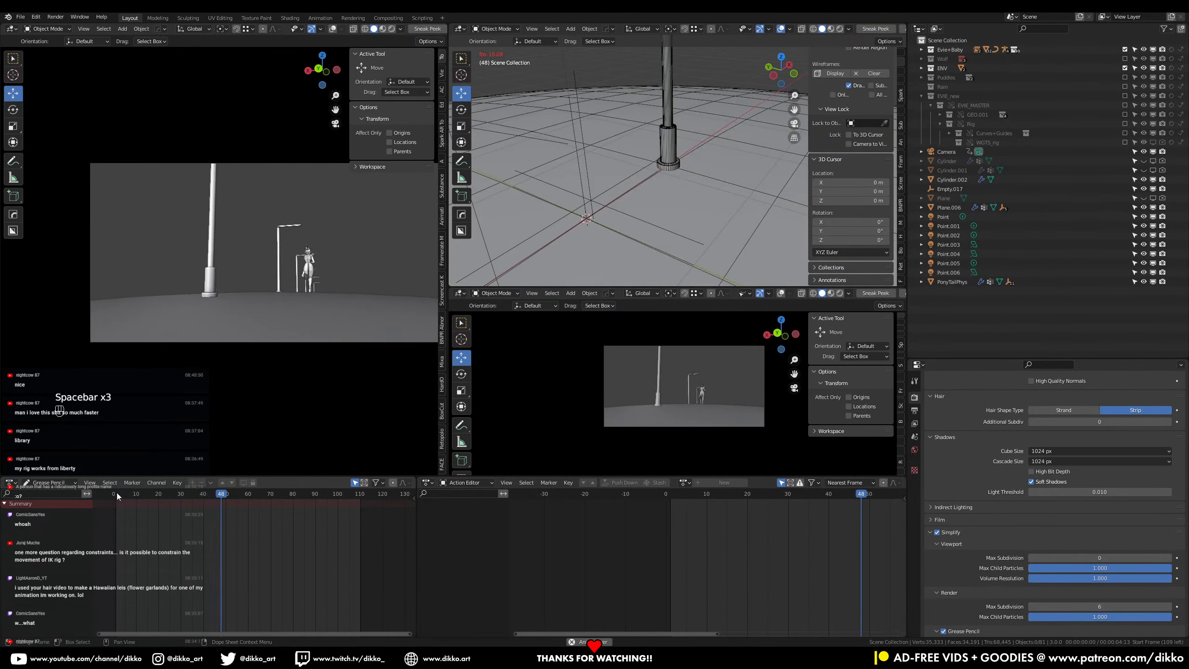
pyautogui.press('space')
# Step: Exclude Evie+Baby, include the EVIE_new collection again, and play the shot from the start
pyautogui.click(1125, 49)
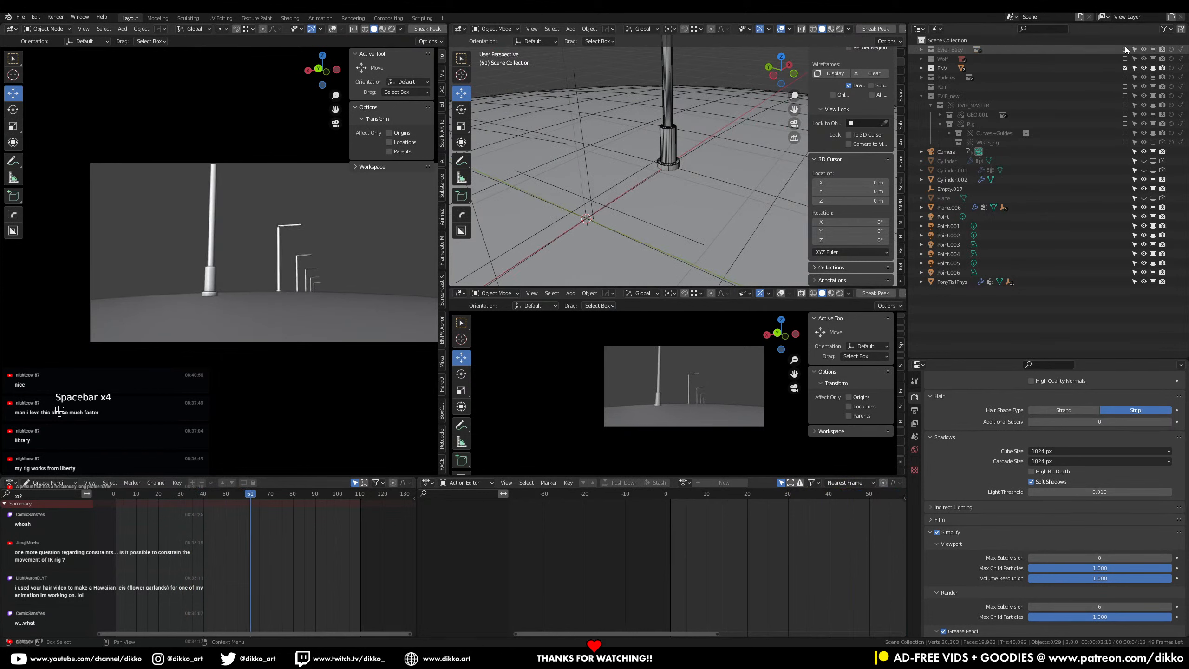
pyautogui.click(1125, 95)
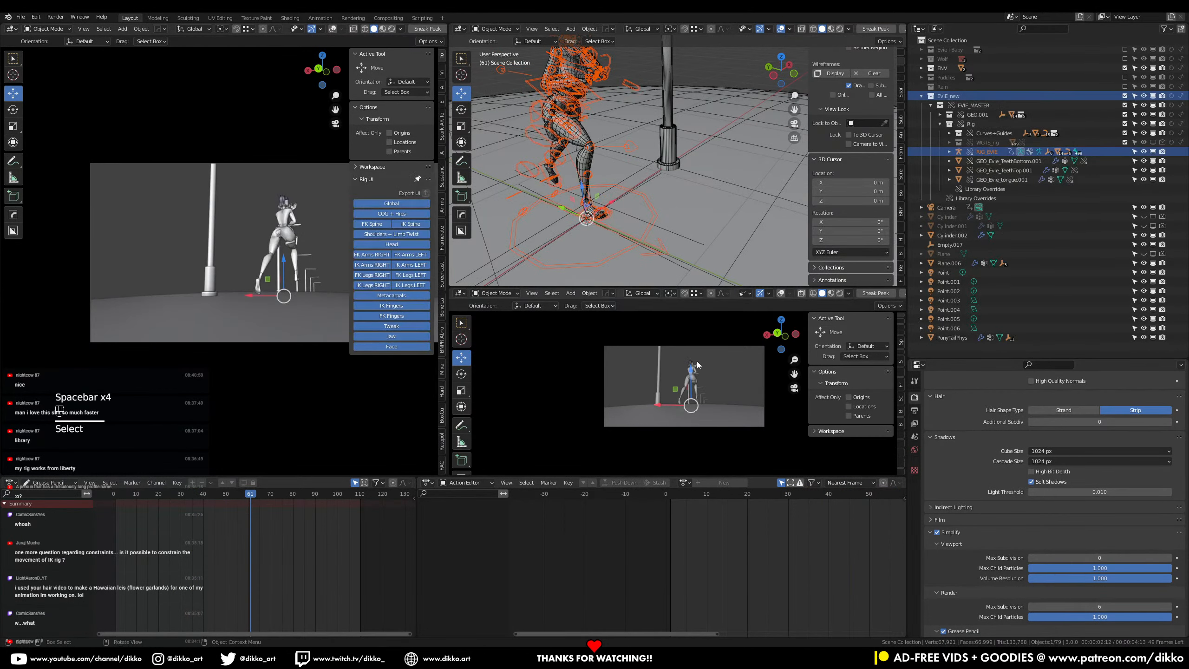
pyautogui.press('space')
pyautogui.click(111, 494)
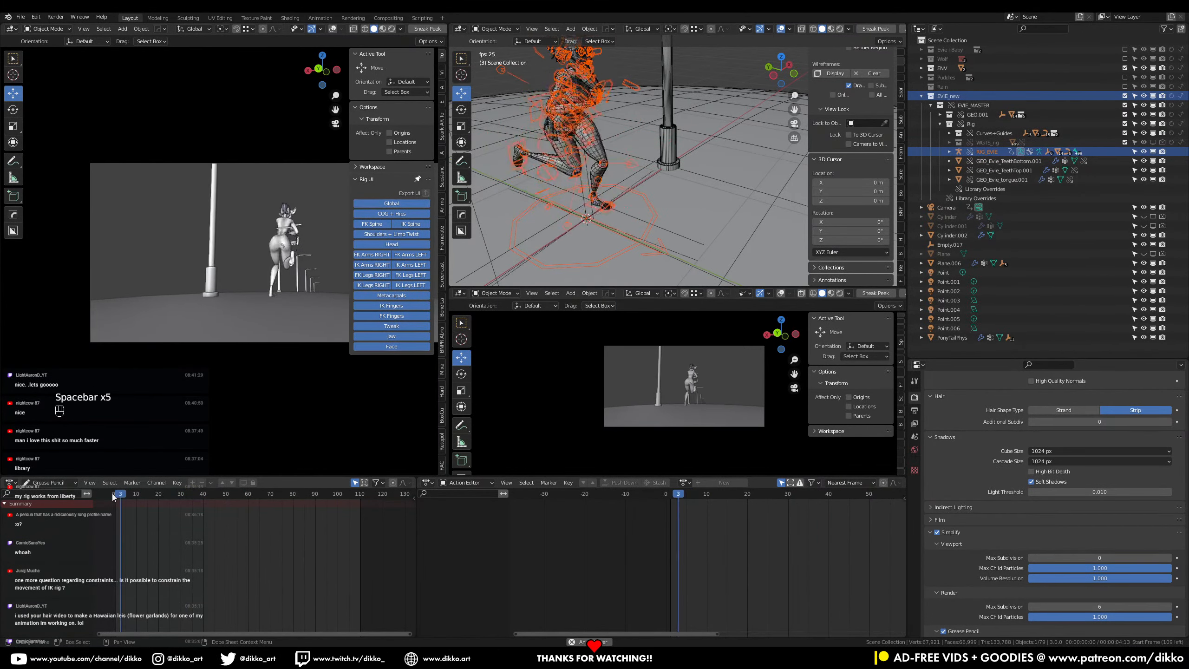
pyautogui.press('space')
# Step: Select the GEO_EvieHolster mesh on the running character and examine its fit and modifier stack
pyautogui.keyDown('shift'); pyautogui.moveTo(711, 206); pyautogui.dragTo(738, 162, button='middle'); pyautogui.keyUp('shift')
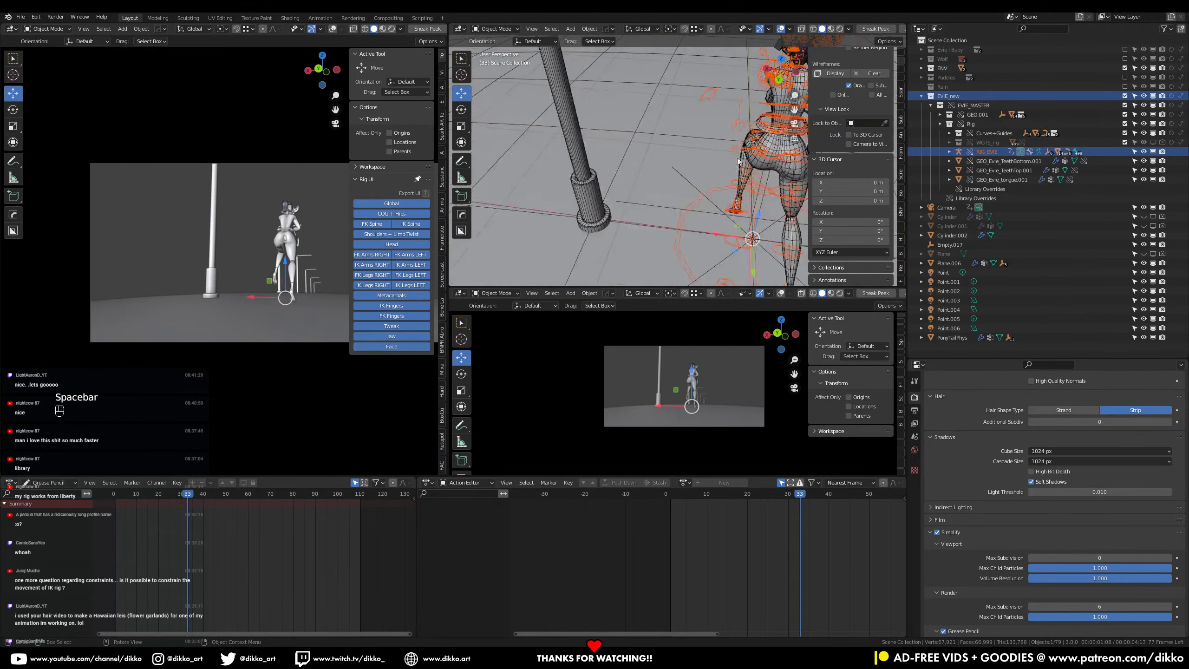
pyautogui.scroll(5, 738, 162)
pyautogui.click(686, 123)
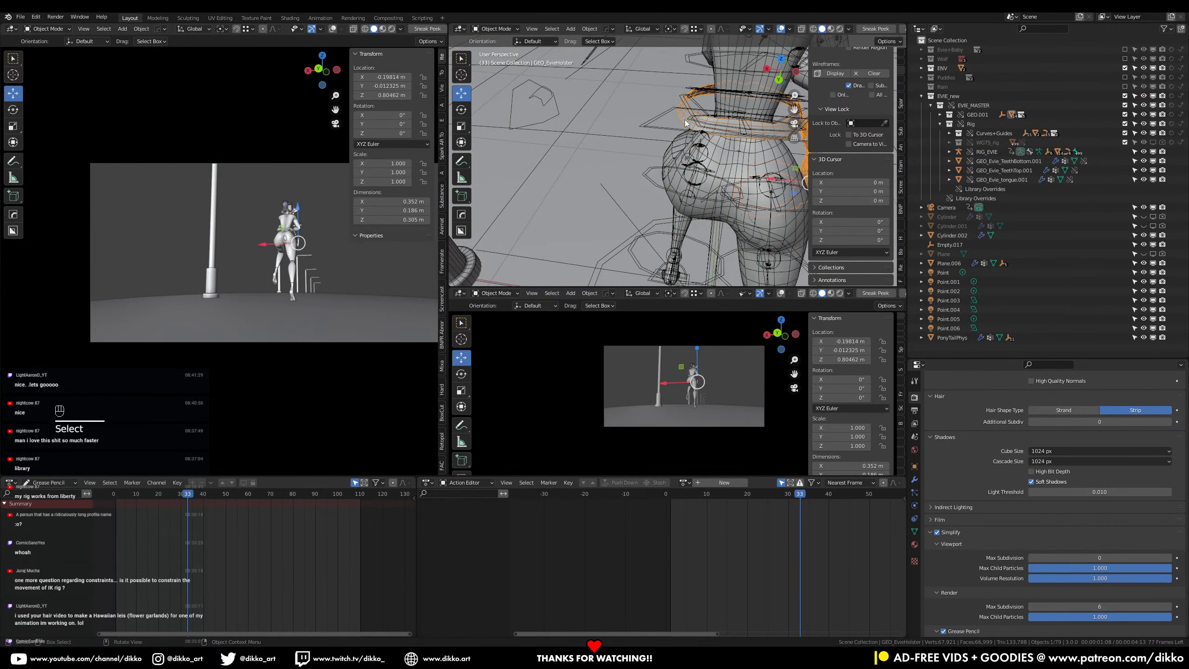
pyautogui.moveTo(696, 141); pyautogui.dragTo(705, 197, button='middle')
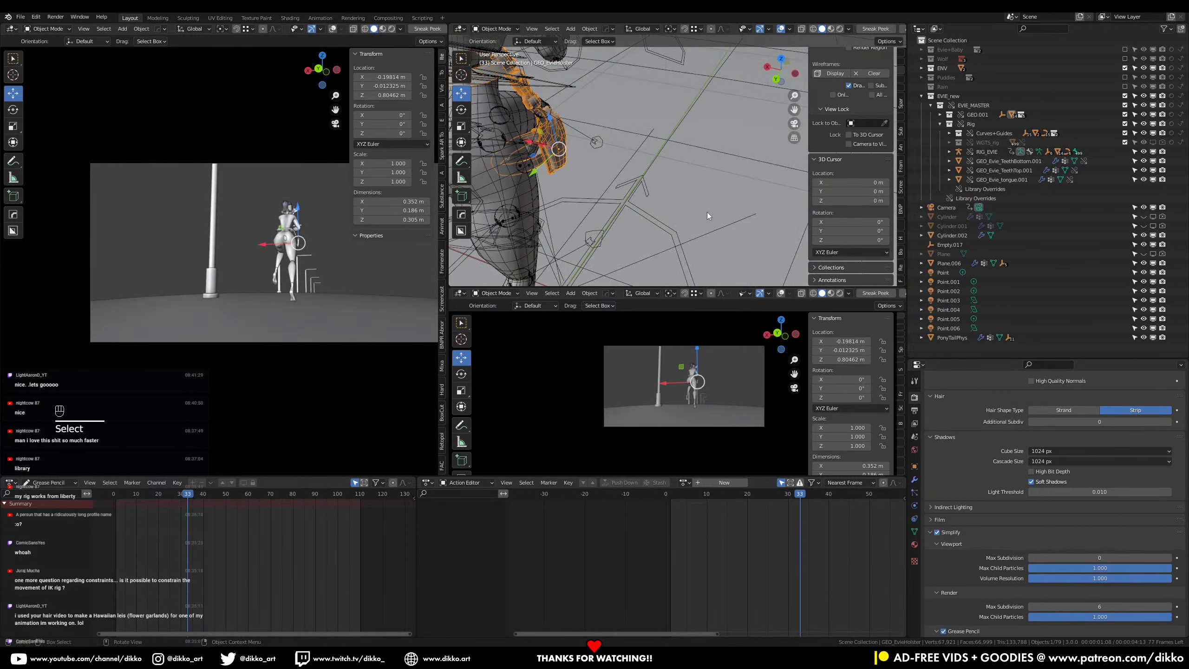
pyautogui.click(915, 482)
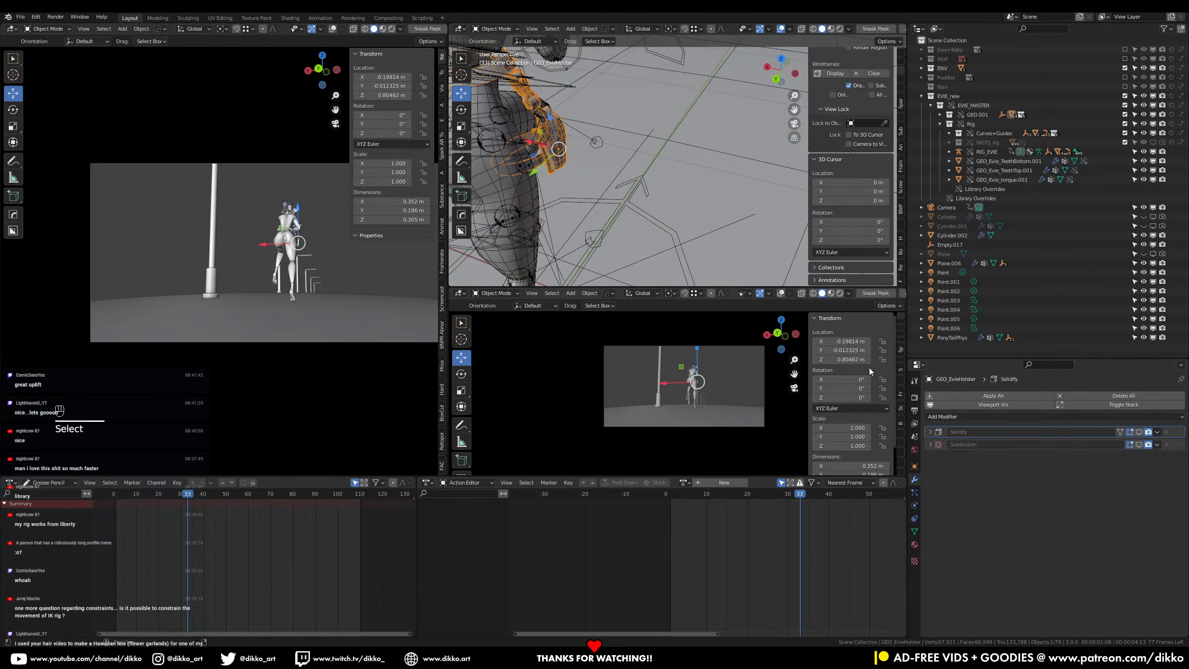
pyautogui.scroll(-5, 576, 171)
pyautogui.moveTo(576, 172); pyautogui.dragTo(691, 204, button='middle')
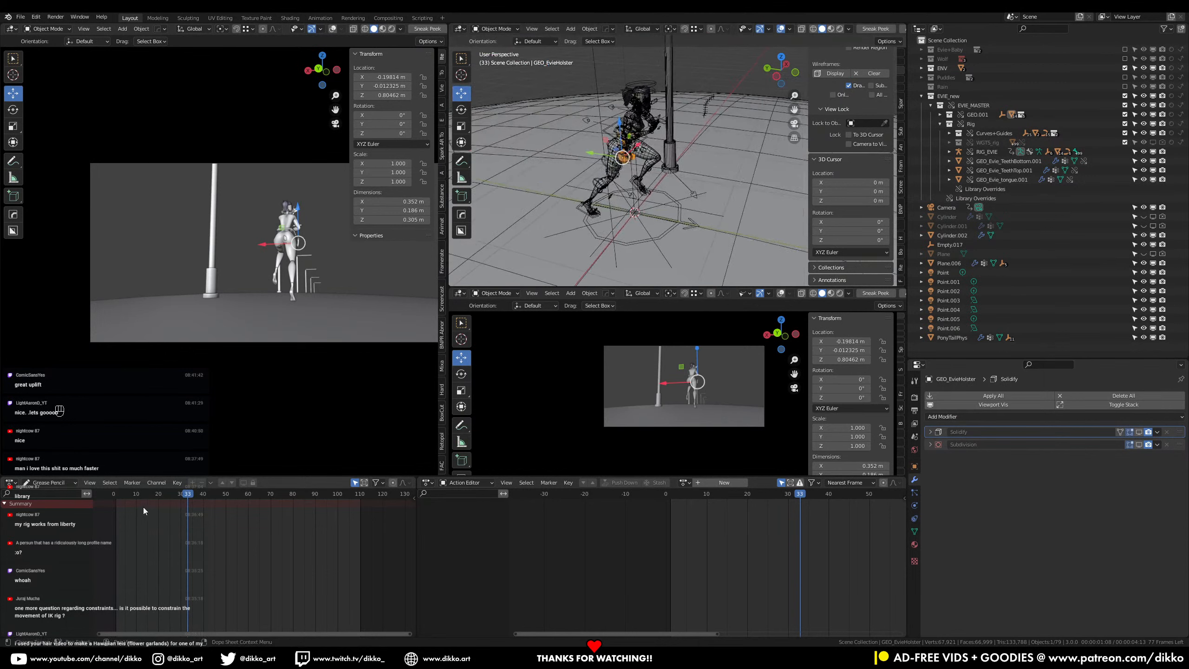
# Step: Play the shot from its beginning to examine how the holster follows the running body
pyautogui.click(116, 493)
pyautogui.press('space')
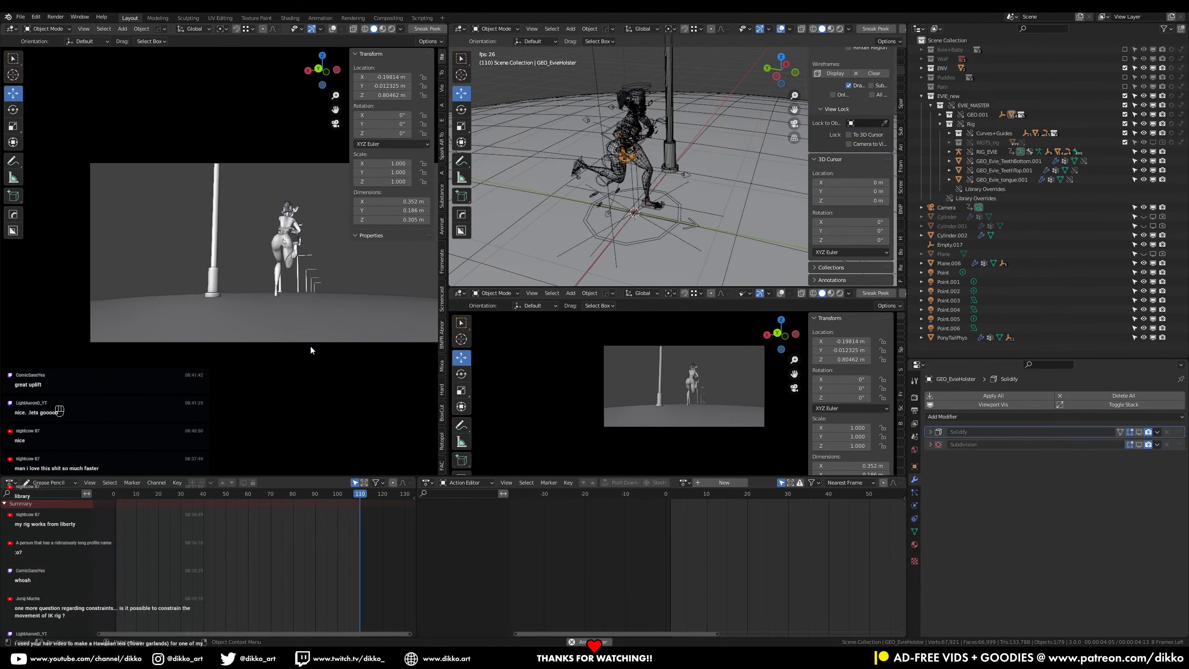
pyautogui.press('space')
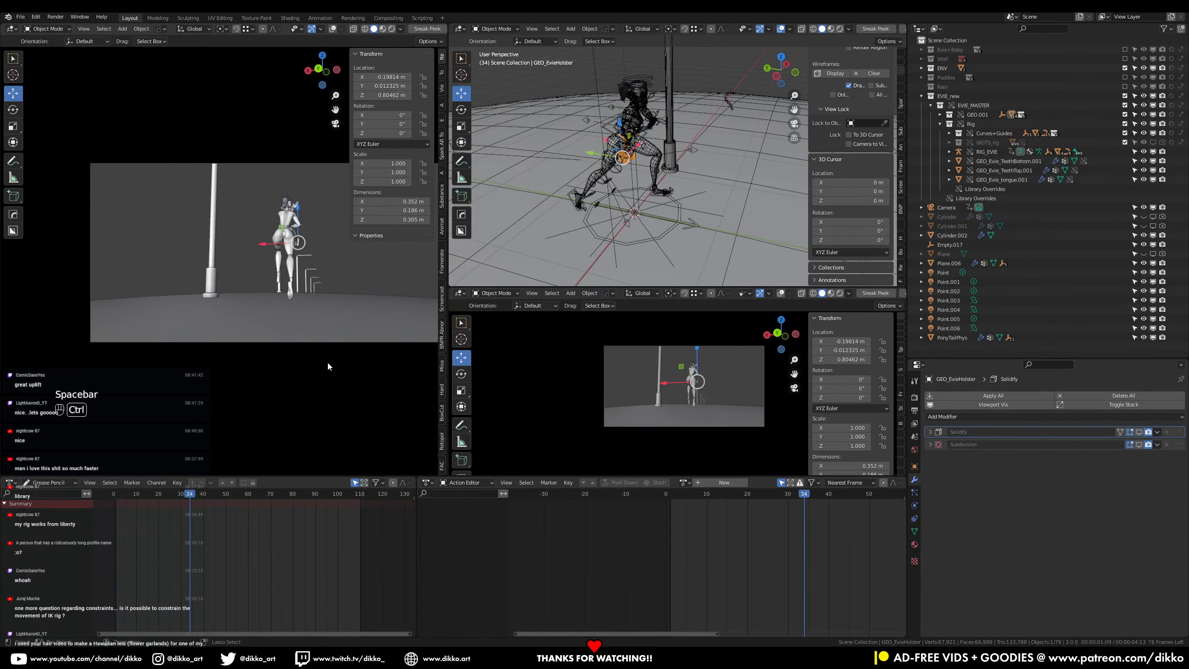
# Step: Save the shot as a new version named SC01_S1_Run_006.blend
pyautogui.hotkey('ctrl', 'shift', 's')
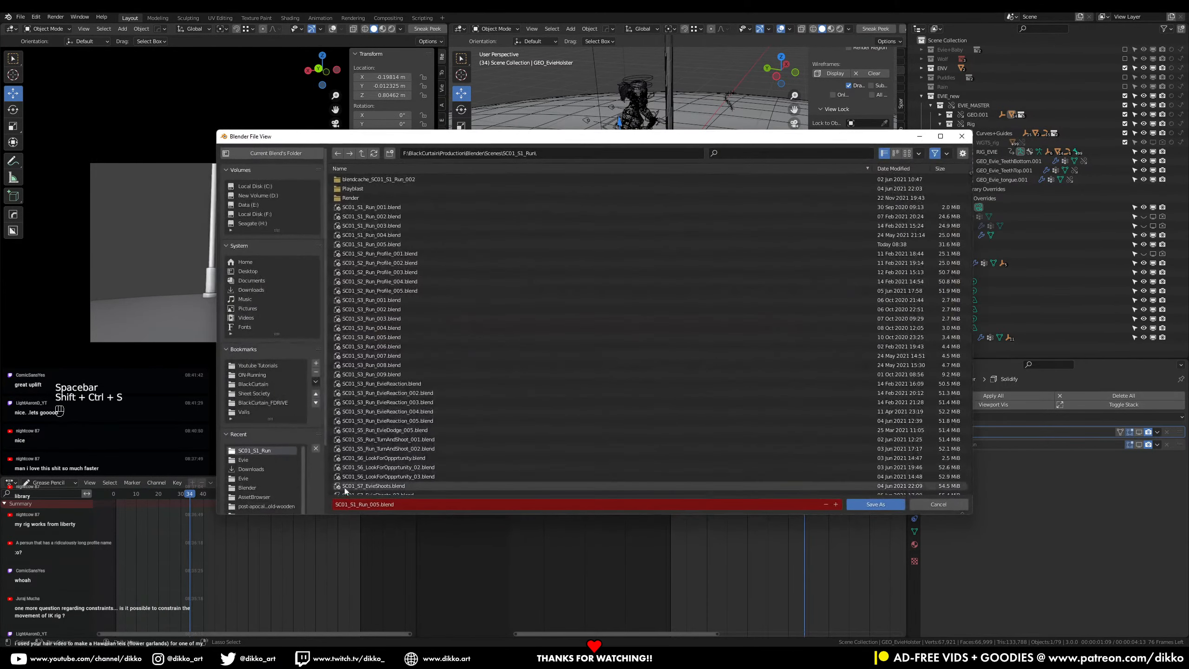
pyautogui.click(377, 504)
pyautogui.click(377, 504)
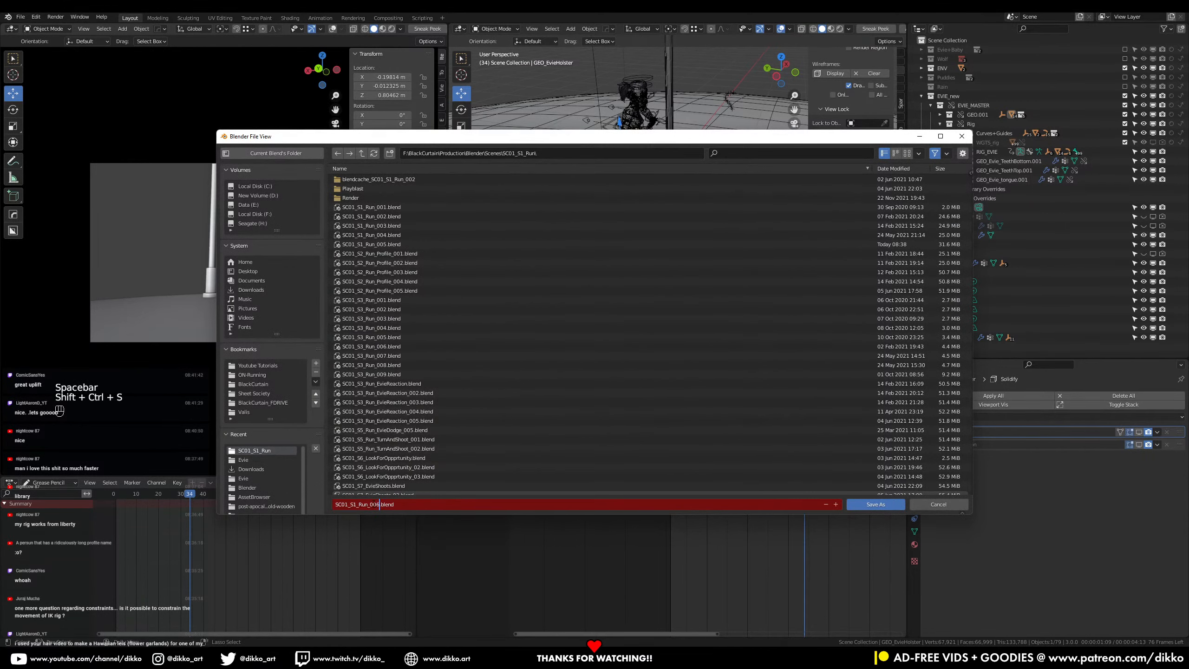
pyautogui.click(875, 505)
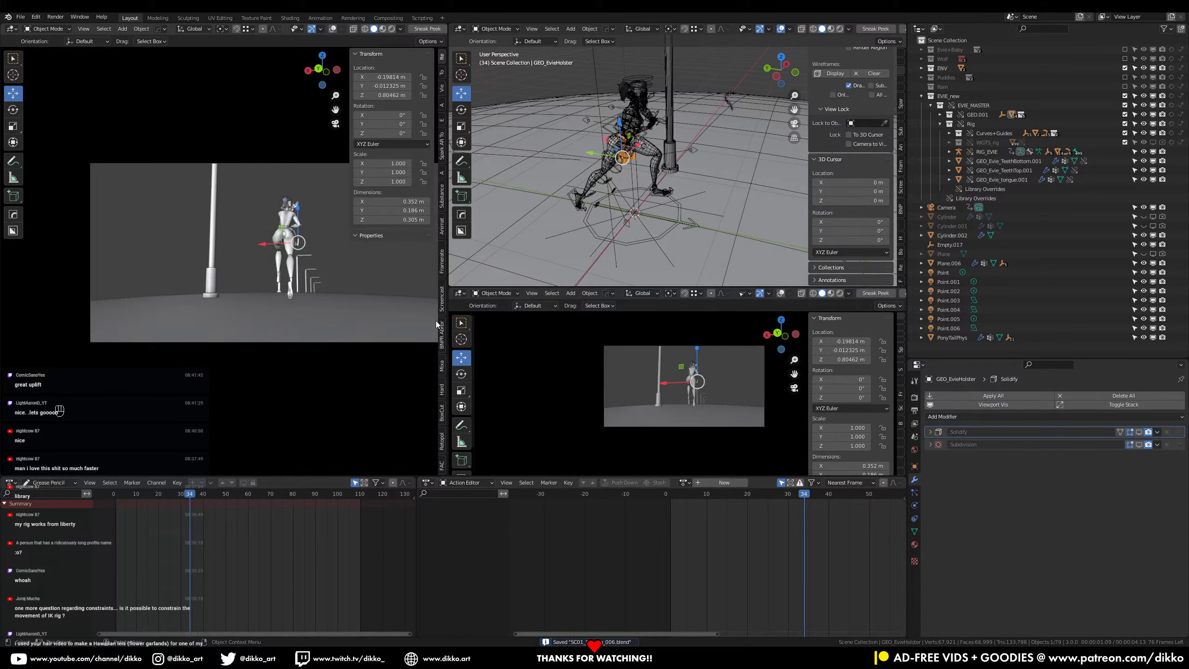
pyautogui.hotkey('ctrl', 's')
# Step: Open the recent character file Evie_042.blend
pyautogui.click(27, 17)
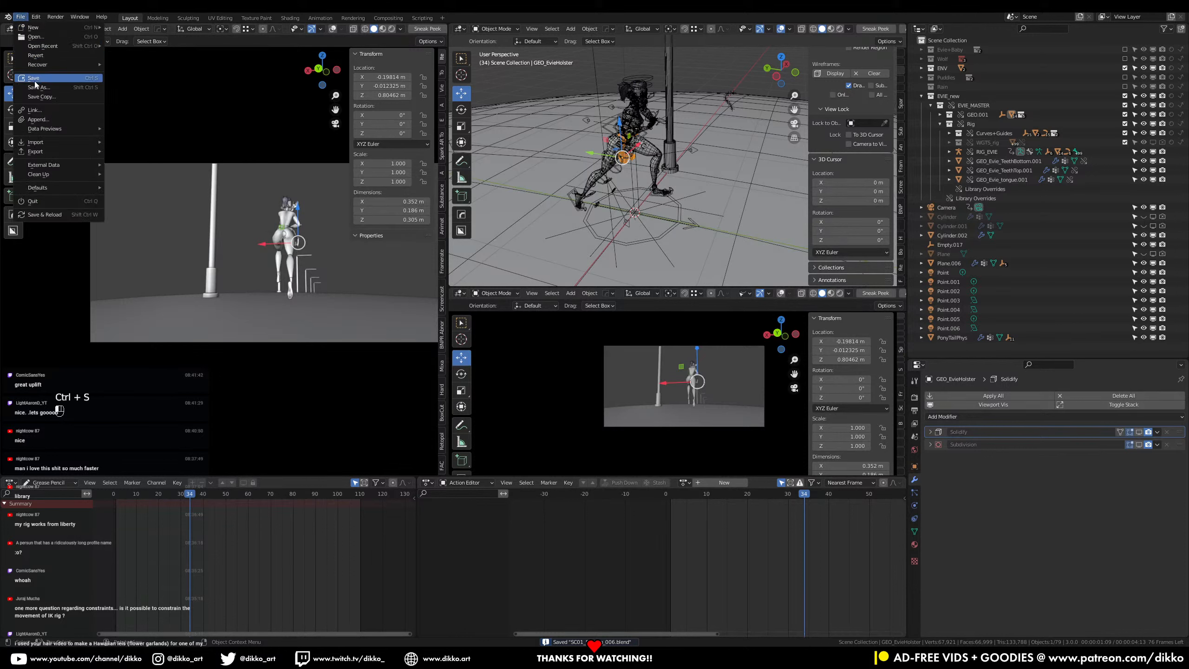
pyautogui.moveTo(51, 46)
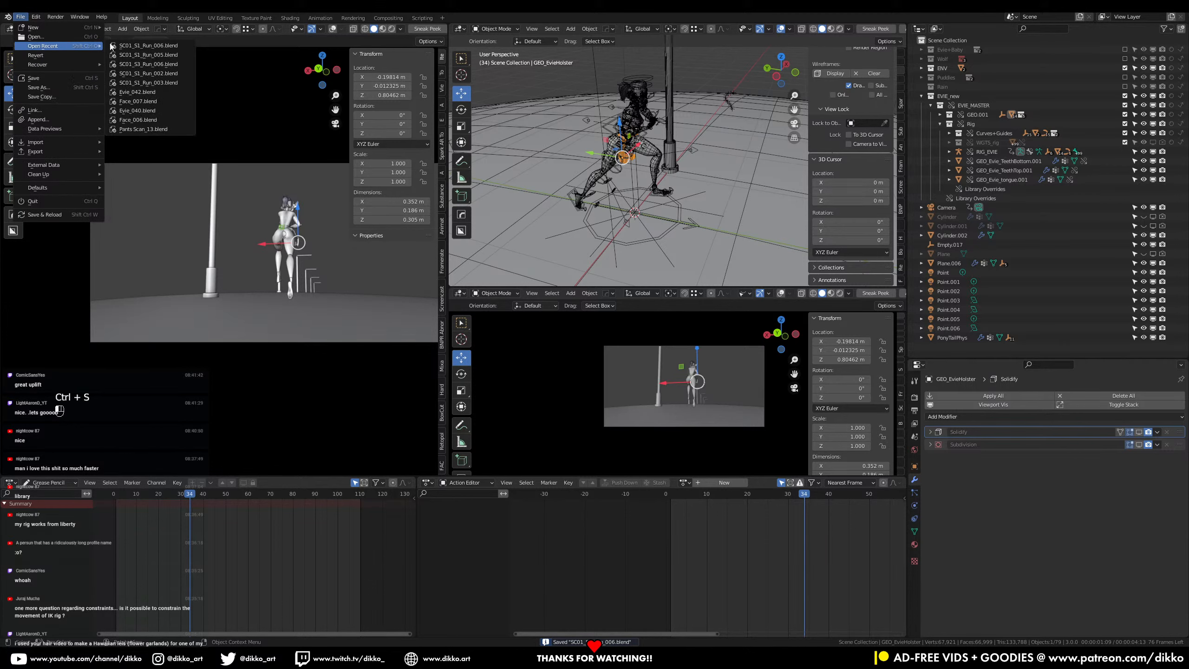
pyautogui.click(137, 92)
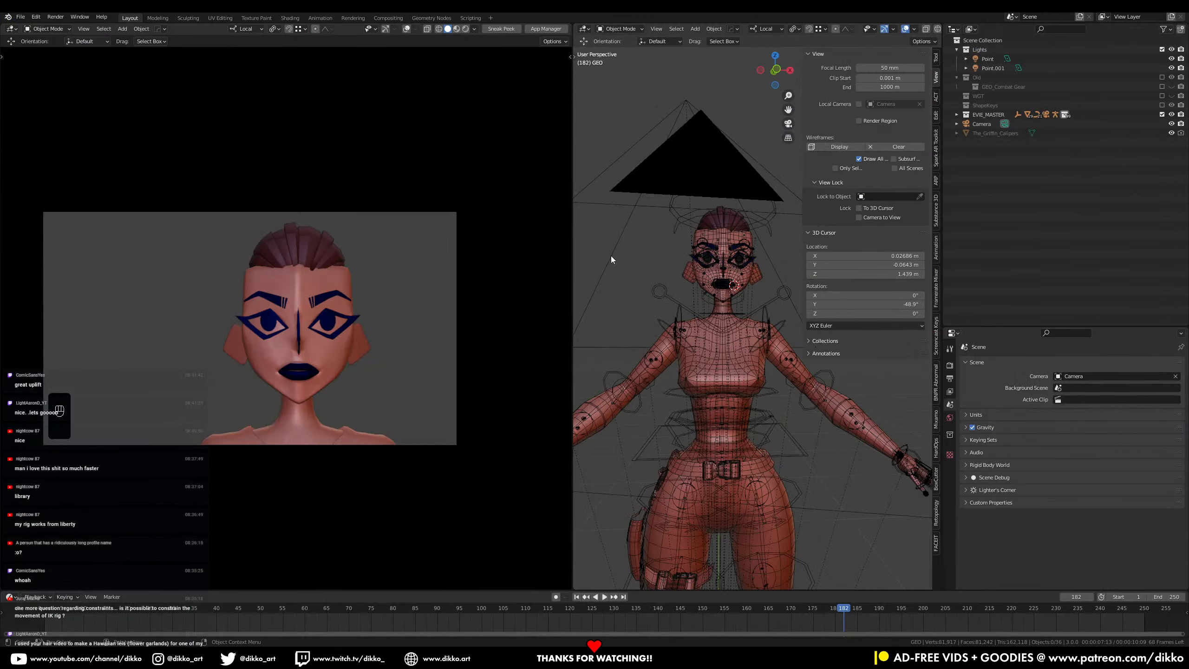
# Step: Add a Data Transfer modifier to GEO_EvieHolster and move it to the first place in the modifier stack
pyautogui.click(759, 462)
pyautogui.moveTo(782, 472); pyautogui.dragTo(967, 463, button='middle')
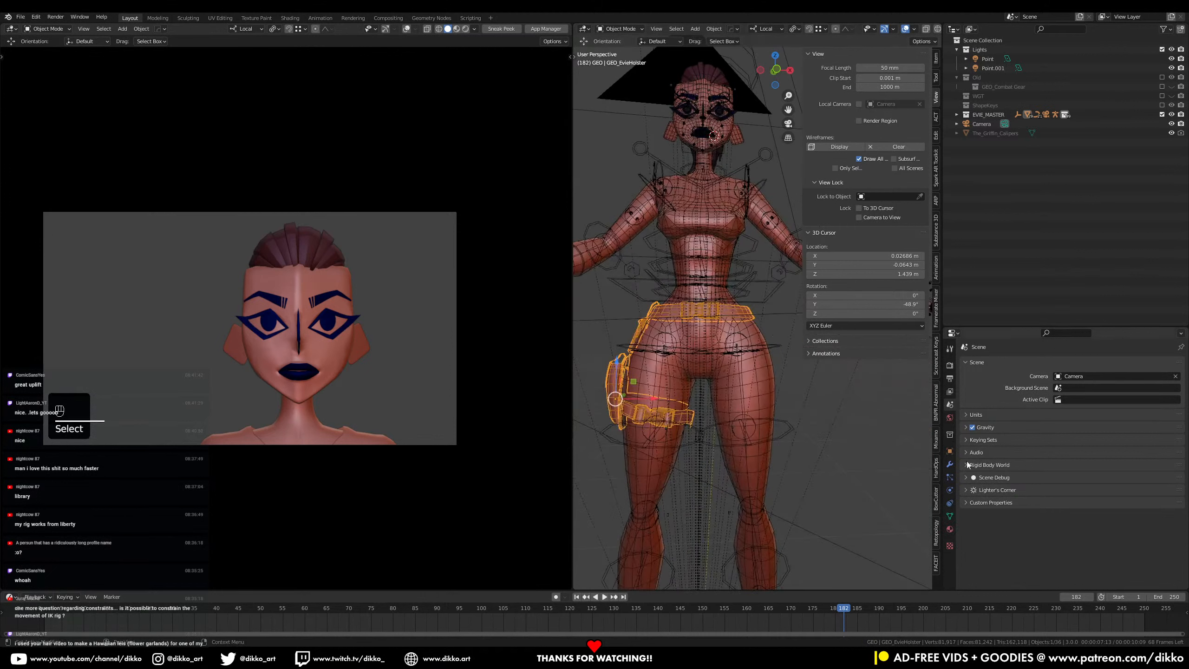
pyautogui.click(950, 464)
pyautogui.keyDown('shift'); pyautogui.moveTo(770, 424); pyautogui.dragTo(787, 352, button='middle'); pyautogui.keyUp('shift')
pyautogui.click(1001, 385)
pyautogui.click(917, 398)
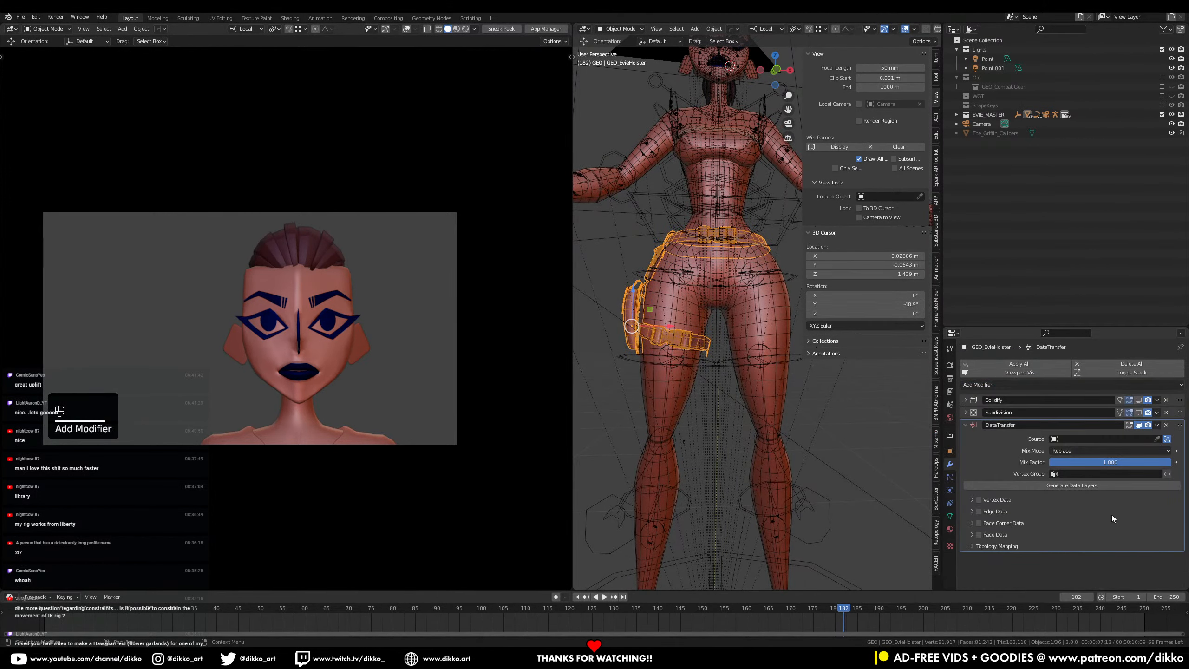
pyautogui.moveTo(1179, 426); pyautogui.dragTo(1179, 399)
# Step: Set the Data Transfer source to GEO_EvieBodySuit, enable Vertex Groups under Vertex Data, and generate the data layers
pyautogui.moveTo(801, 386); pyautogui.dragTo(771, 328, button='middle')
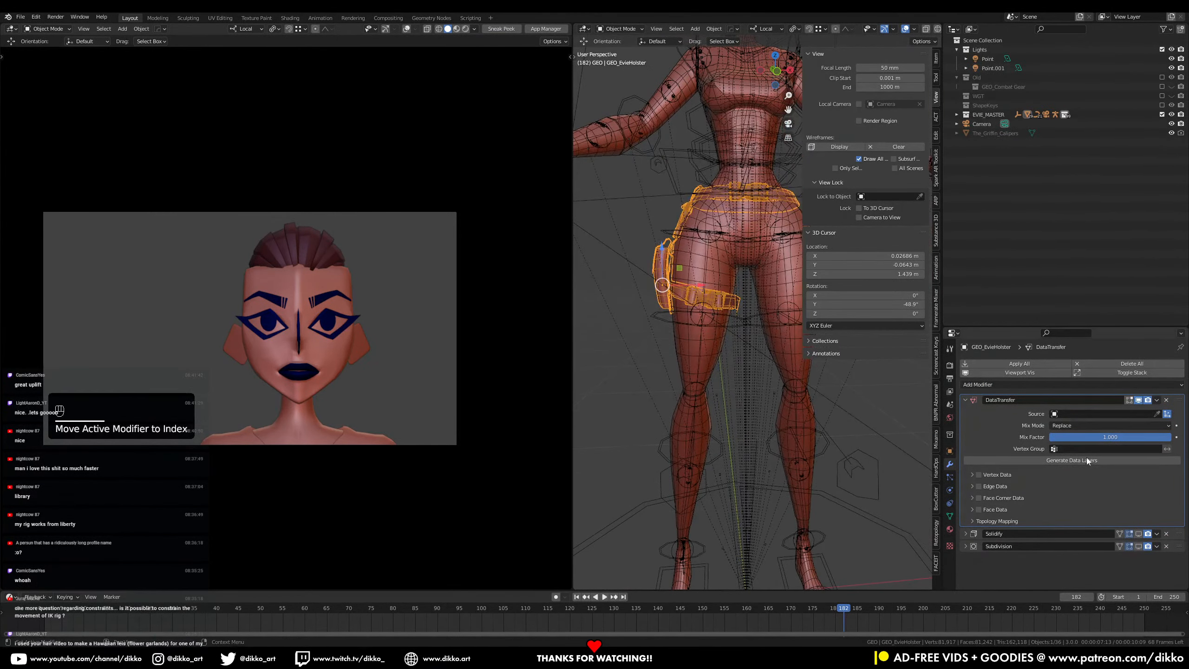
pyautogui.click(781, 331)
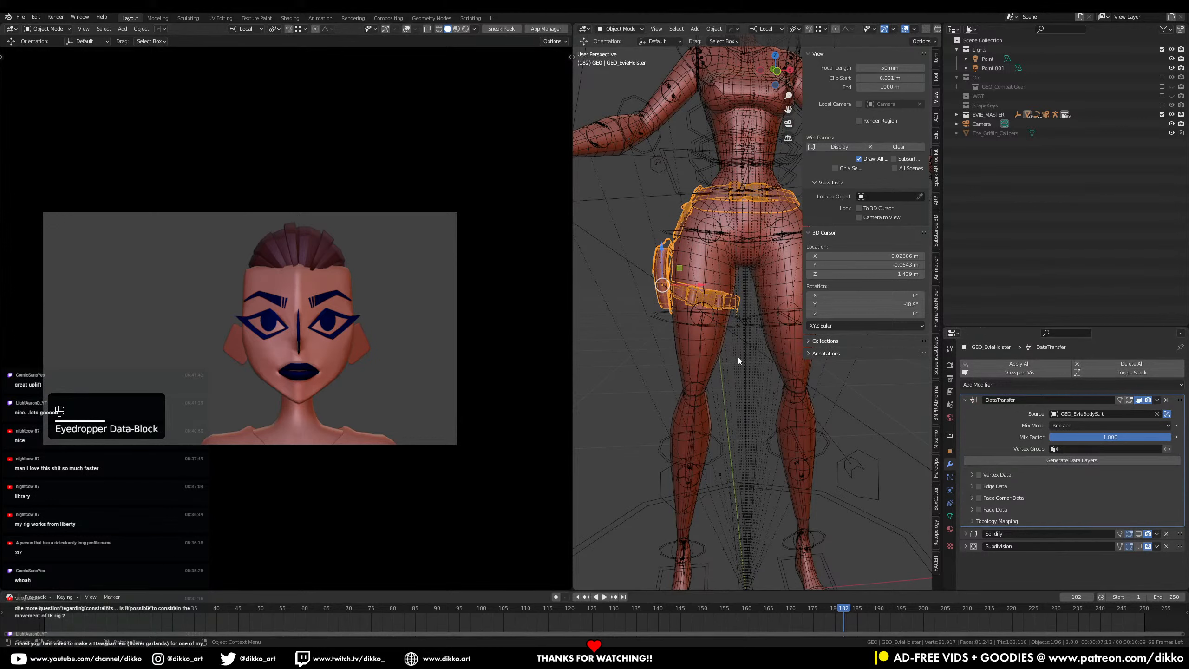
pyautogui.click(977, 474)
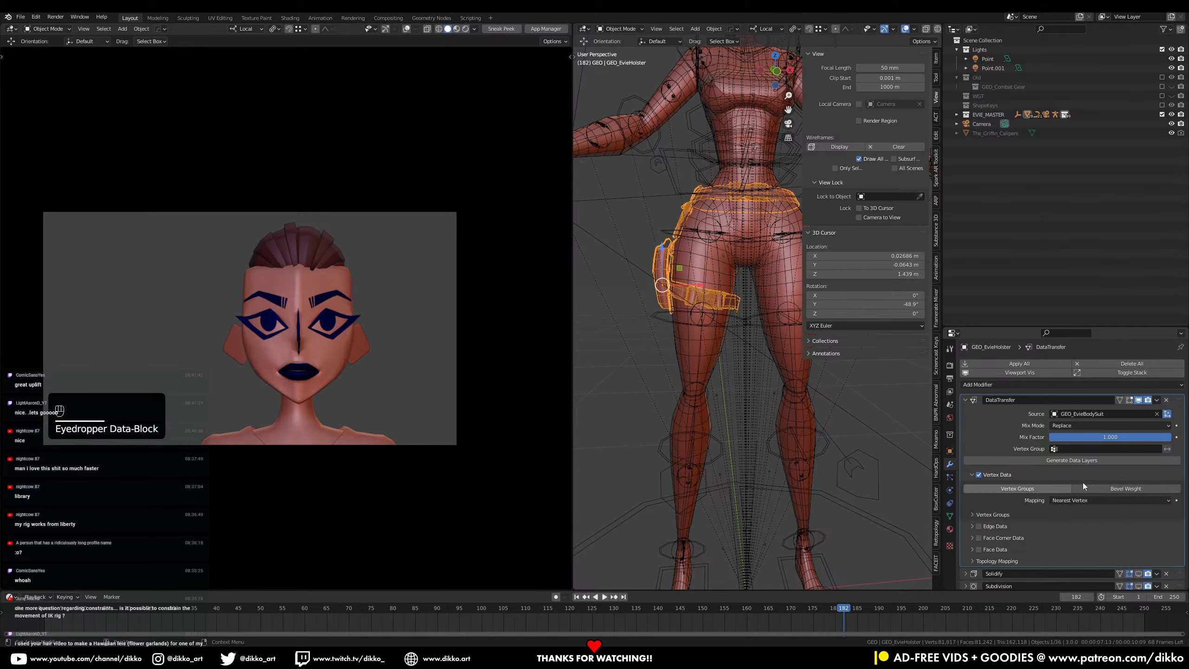
pyautogui.click(1058, 462)
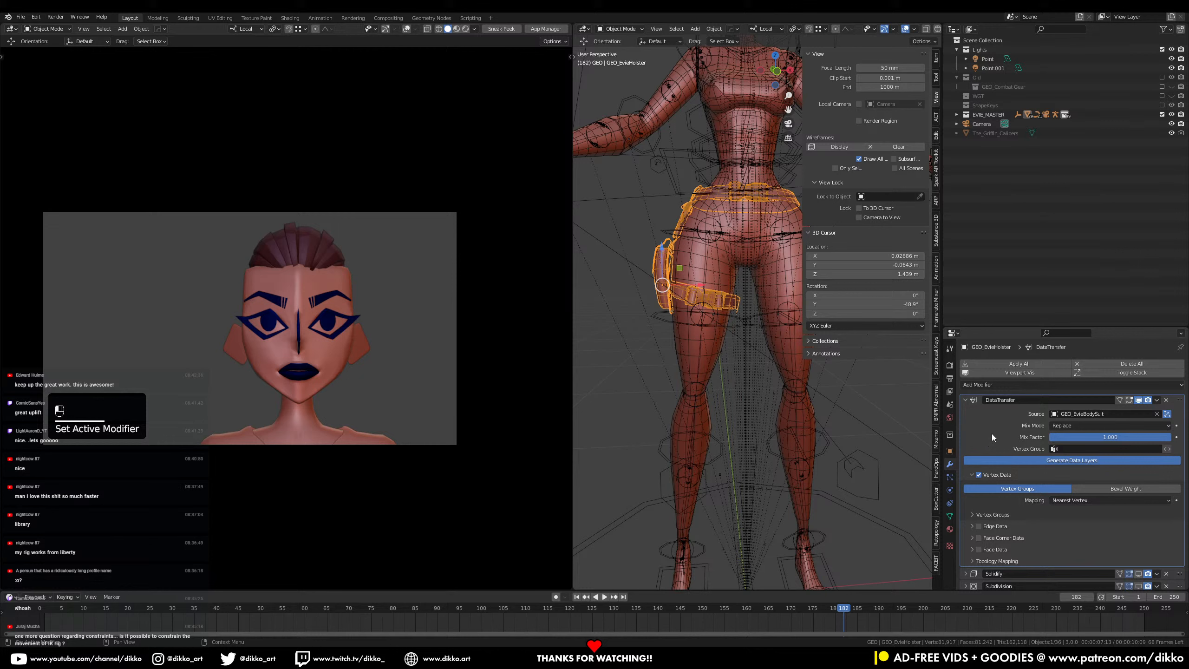
pyautogui.click(1007, 460)
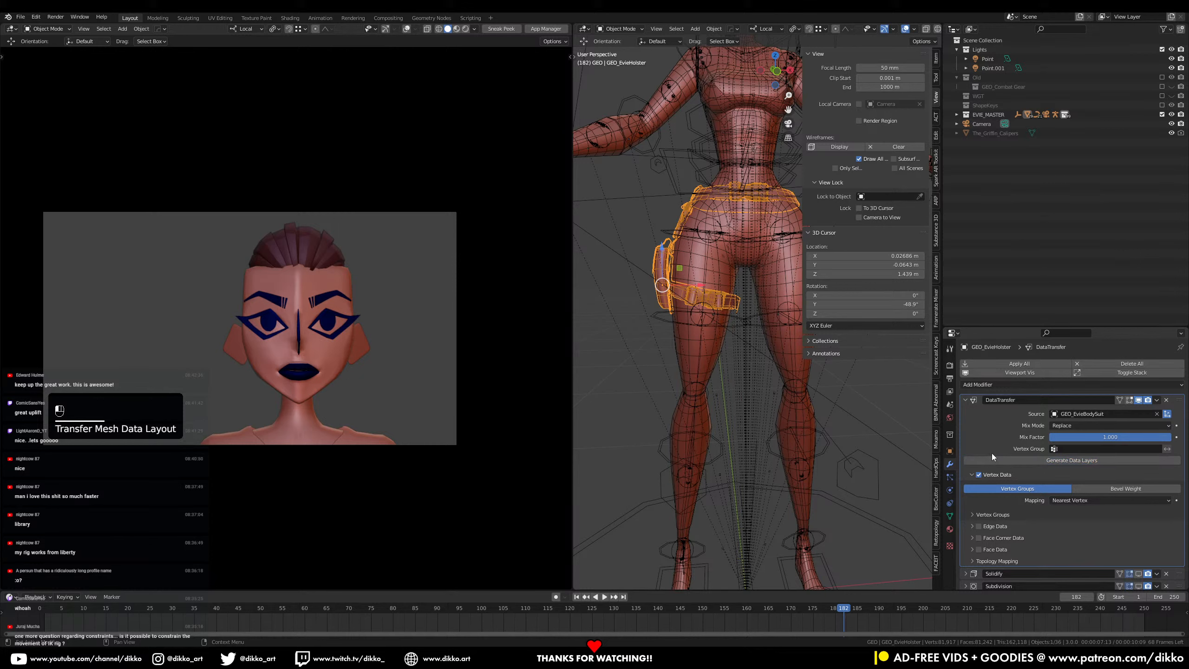
pyautogui.click(992, 454)
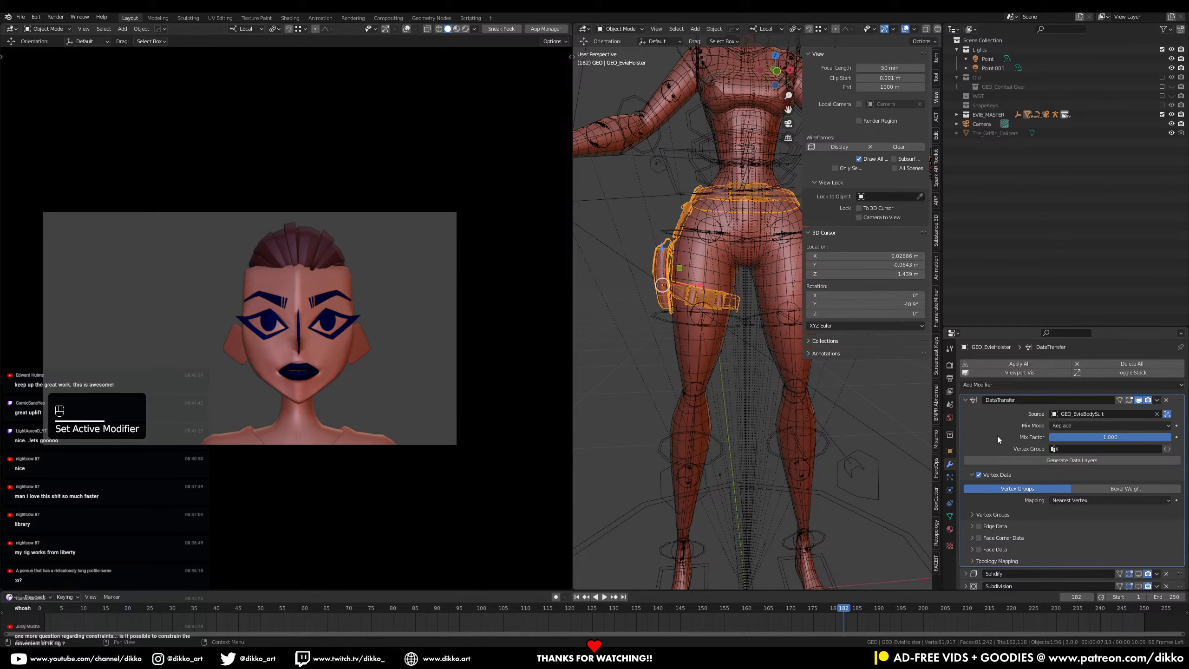
pyautogui.press('ctrl')
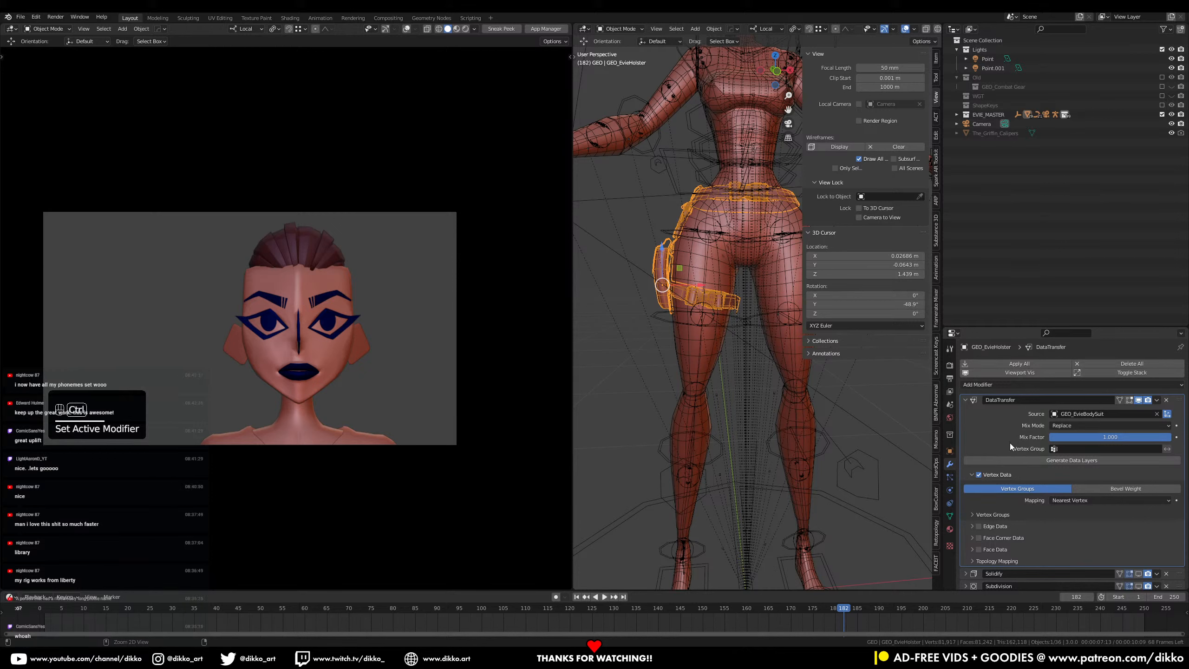
# Step: Apply the Data Transfer modifier on GEO_EvieHolster and add an Armature modifier in the first place of the stack
pyautogui.hotkey('ctrl', 'a')
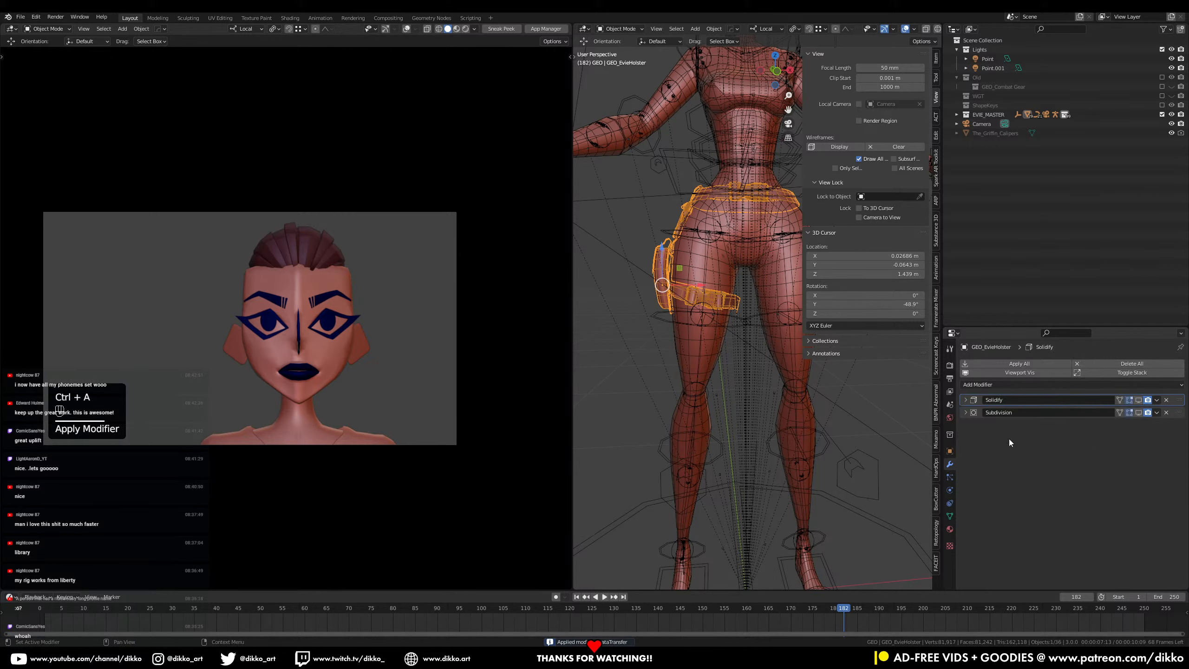
pyautogui.click(1000, 385)
pyautogui.click(1067, 410)
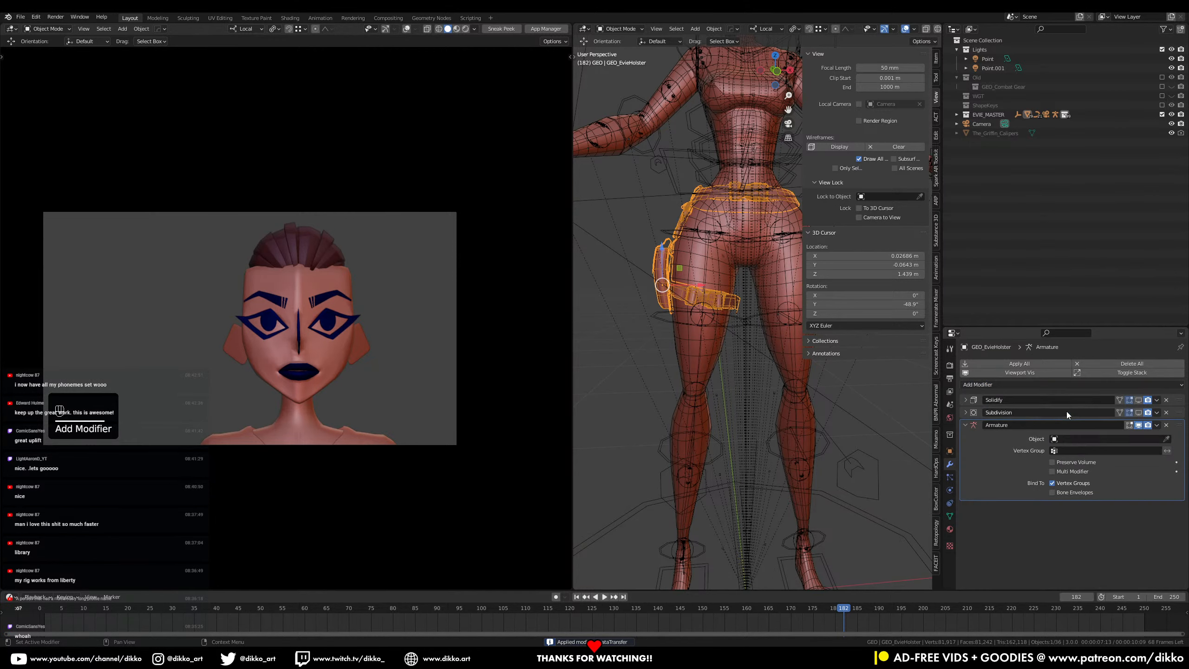
pyautogui.moveTo(1179, 425); pyautogui.dragTo(1176, 395)
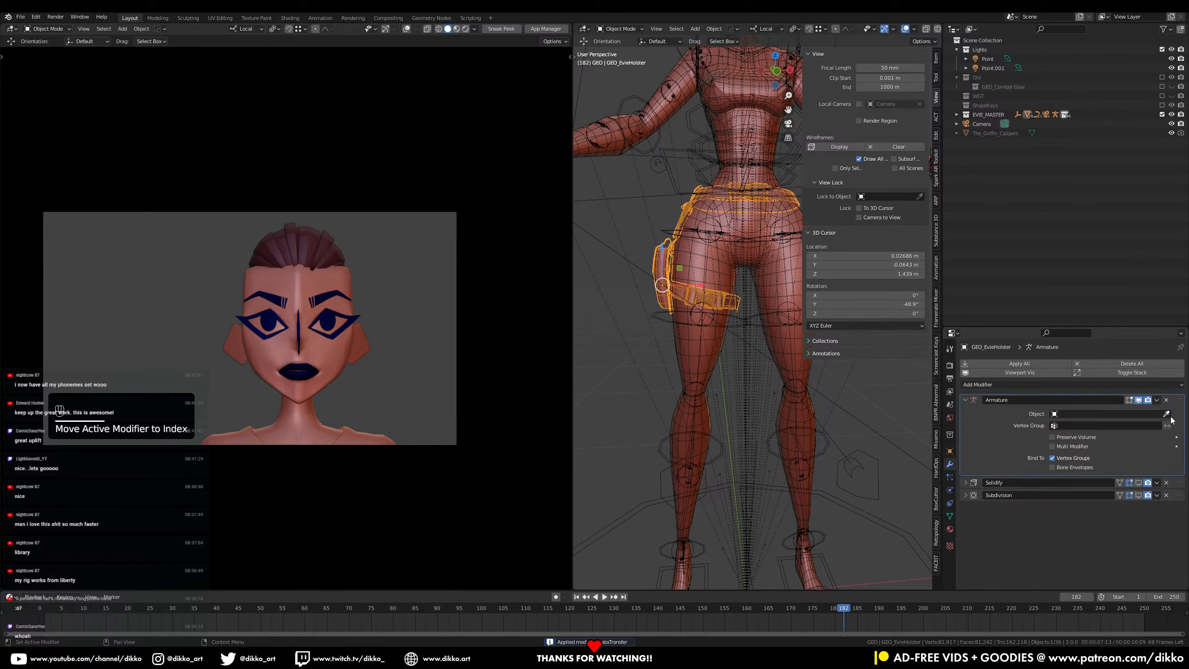
# Step: Set the holster's Armature modifier object to RIG_EVIE and save the file
pyautogui.click(826, 445)
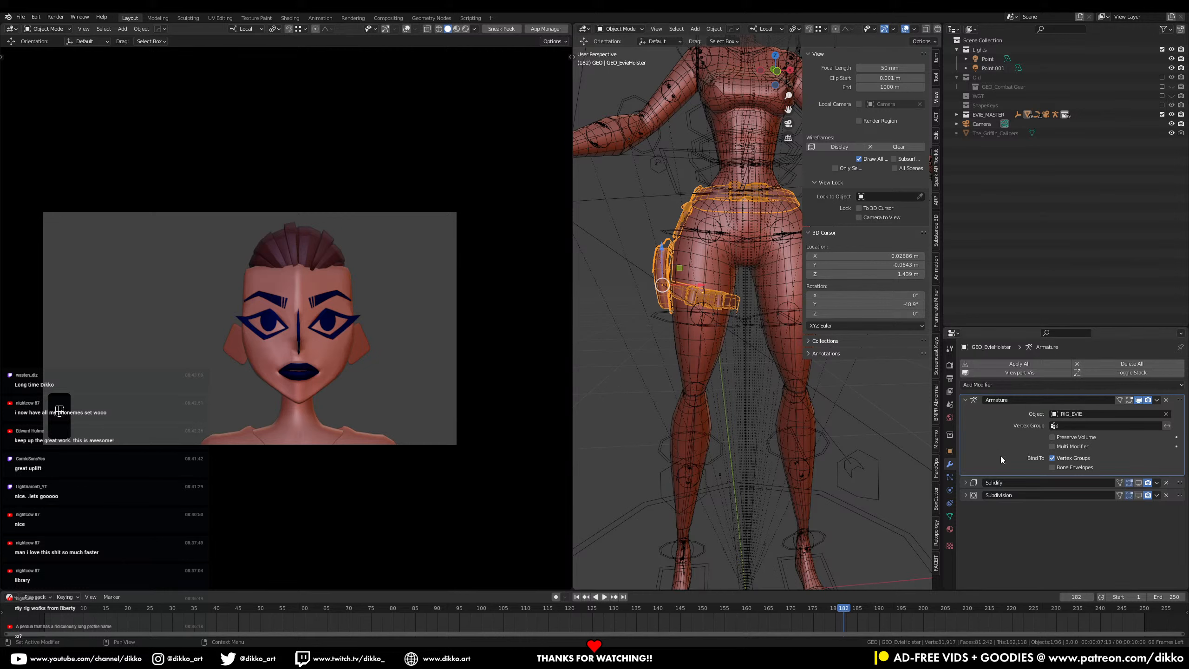
pyautogui.moveTo(775, 444); pyautogui.dragTo(781, 470, button='middle')
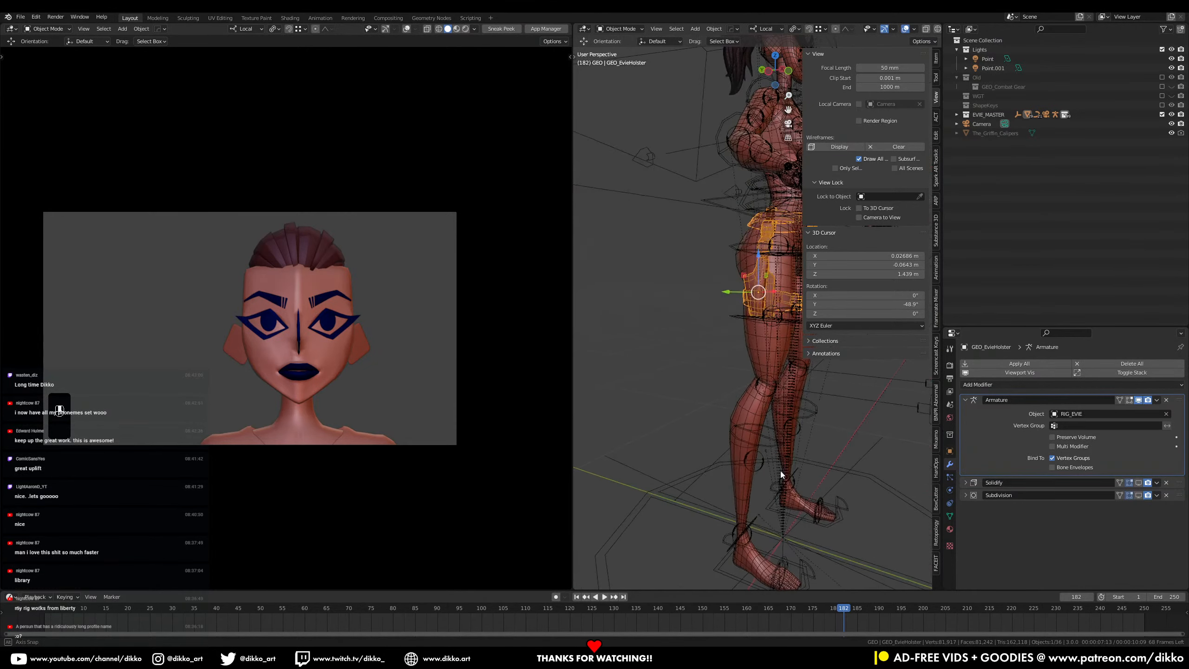
pyautogui.hotkey('ctrl', 's')
# Step: Move the right foot control CTRL_foot.R.001 through different leg poses to test how the holster deforms
pyautogui.moveTo(788, 516); pyautogui.dragTo(750, 528, button='middle')
pyautogui.click(750, 529)
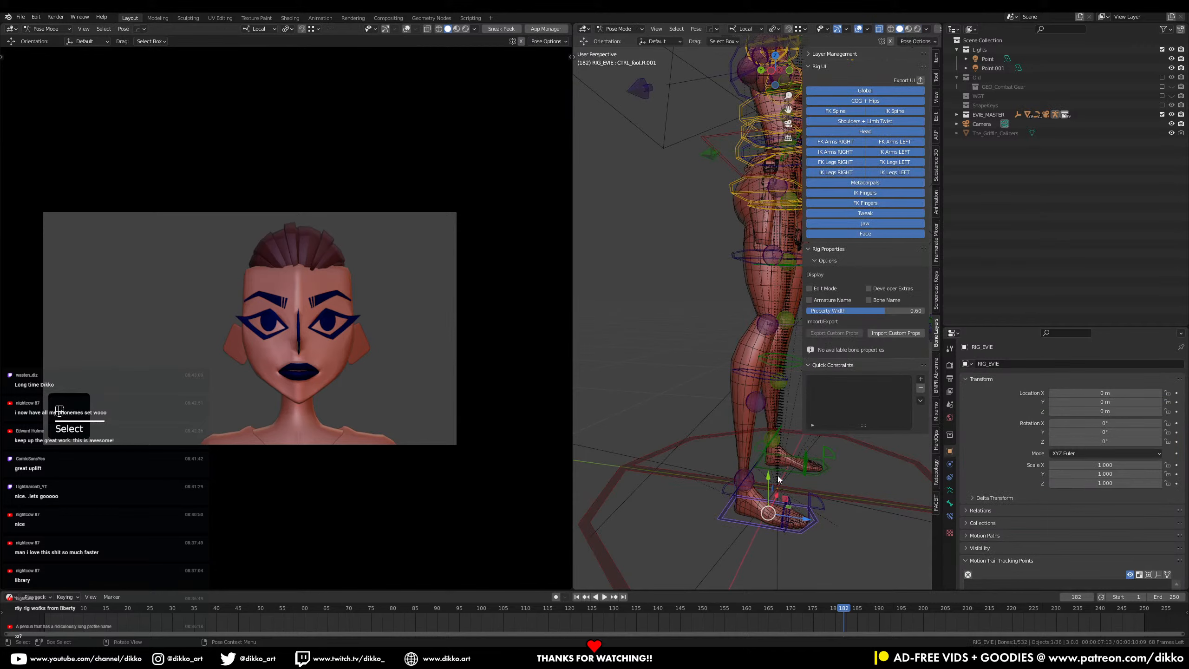
pyautogui.press('g')
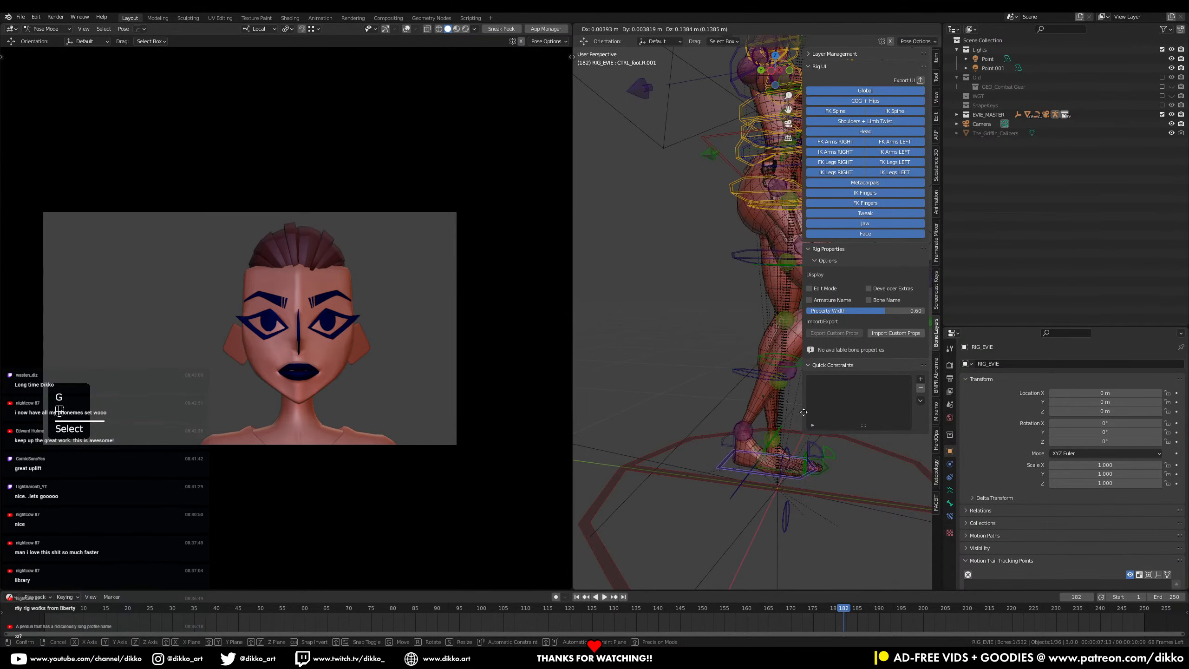
pyautogui.click(744, 381)
pyautogui.moveTo(743, 381); pyautogui.dragTo(694, 389, button='middle')
pyautogui.press('g')
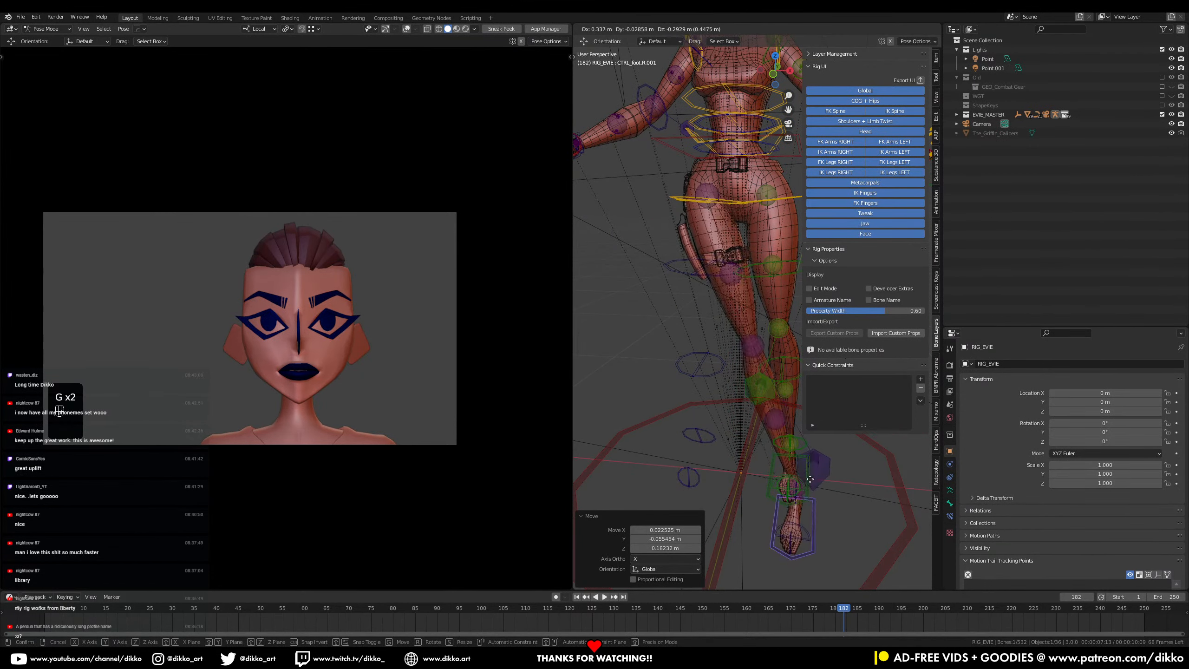
# Step: Undo the last move of the right foot control and clear its pose location
pyautogui.hotkey('ctrl', 'z')
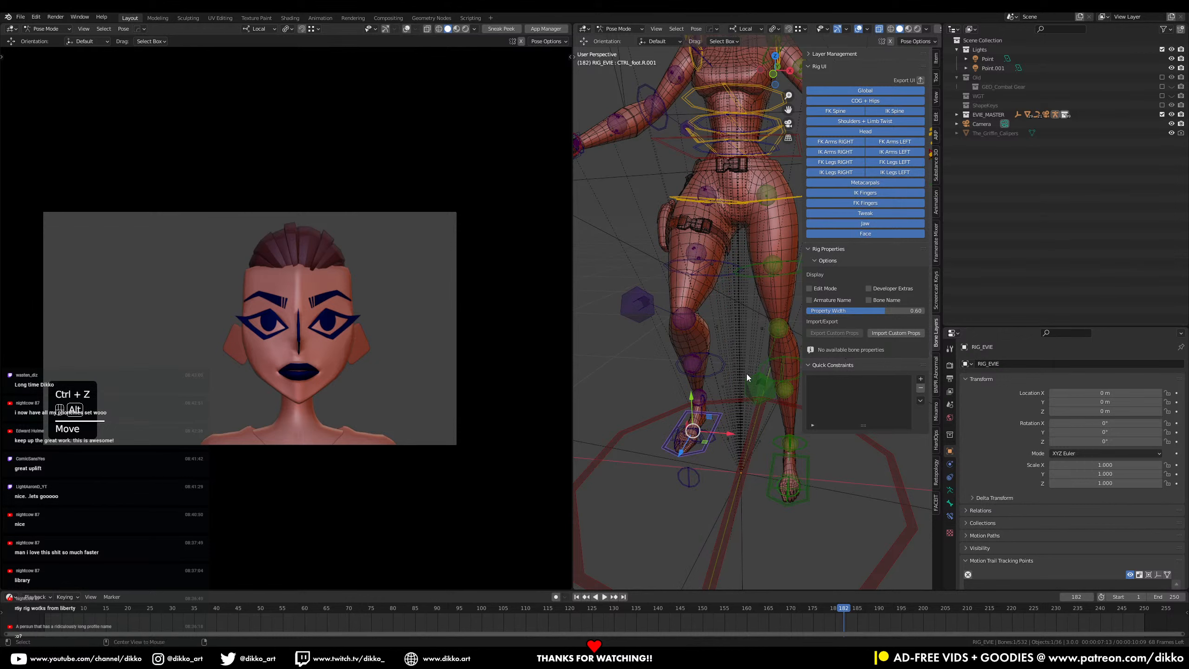
pyautogui.hotkey('alt', 'g')
# Step: Rotate the hips control about 39° to test how the belt deforms, and undo the rotation
pyautogui.keyDown('shift'); pyautogui.moveTo(757, 313); pyautogui.dragTo(742, 390, button='middle'); pyautogui.keyUp('shift')
pyautogui.scroll(4, 767, 301)
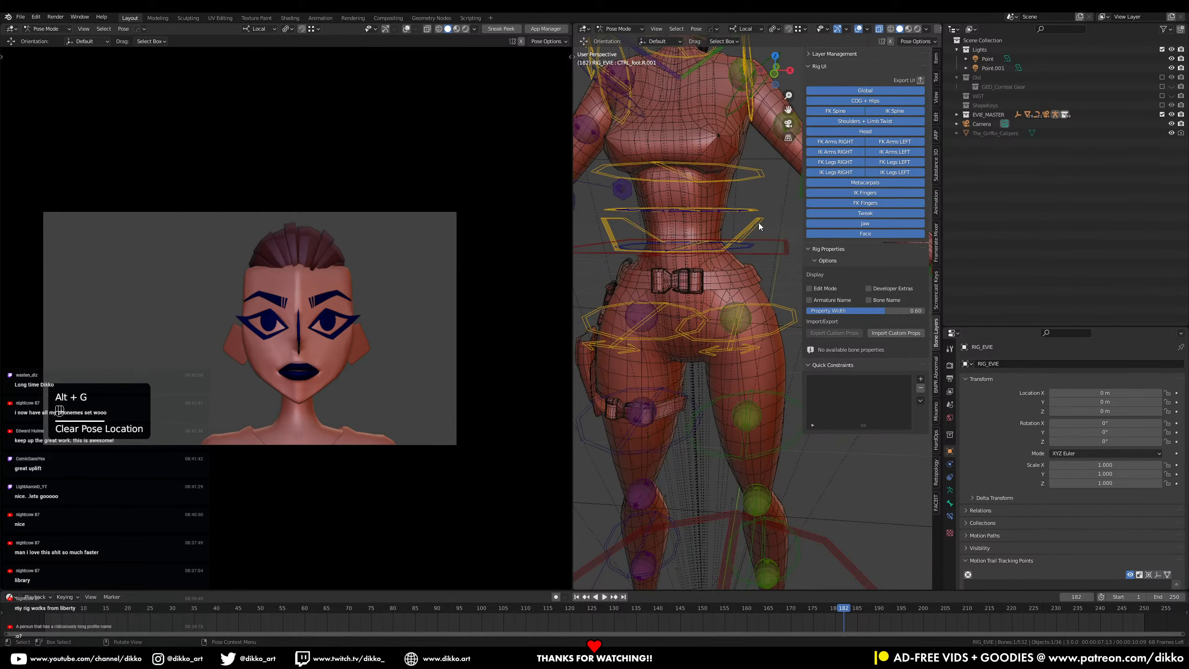
pyautogui.click(758, 223)
pyautogui.press('r')
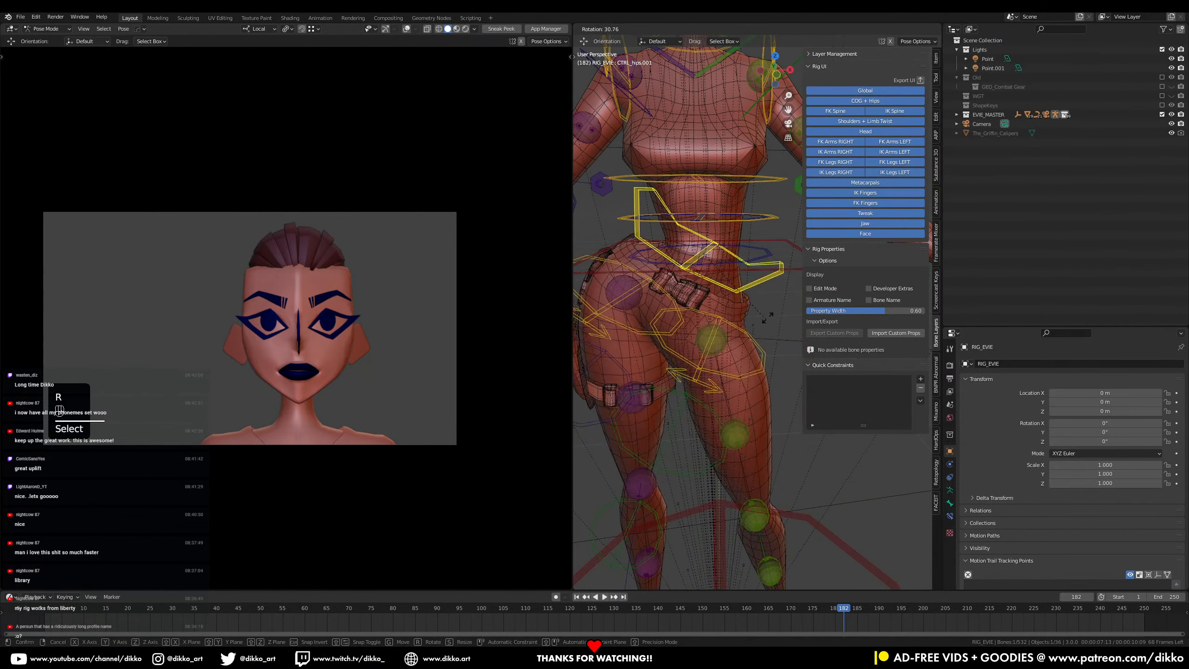
pyautogui.click(754, 326)
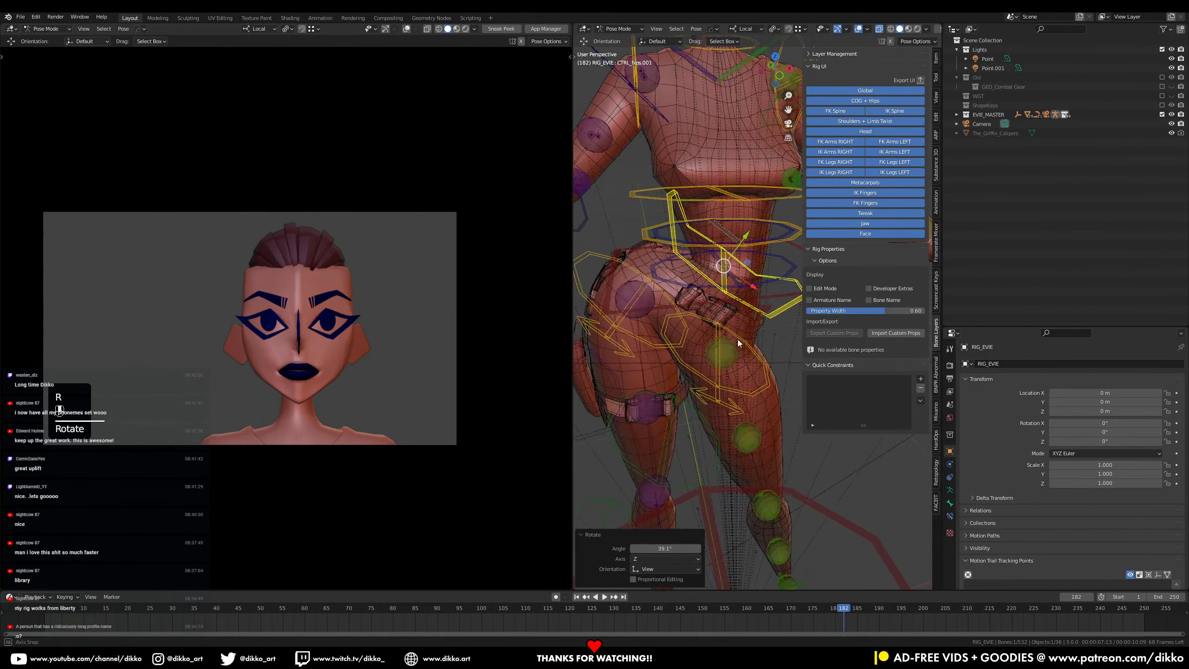
pyautogui.scroll(4, 687, 297)
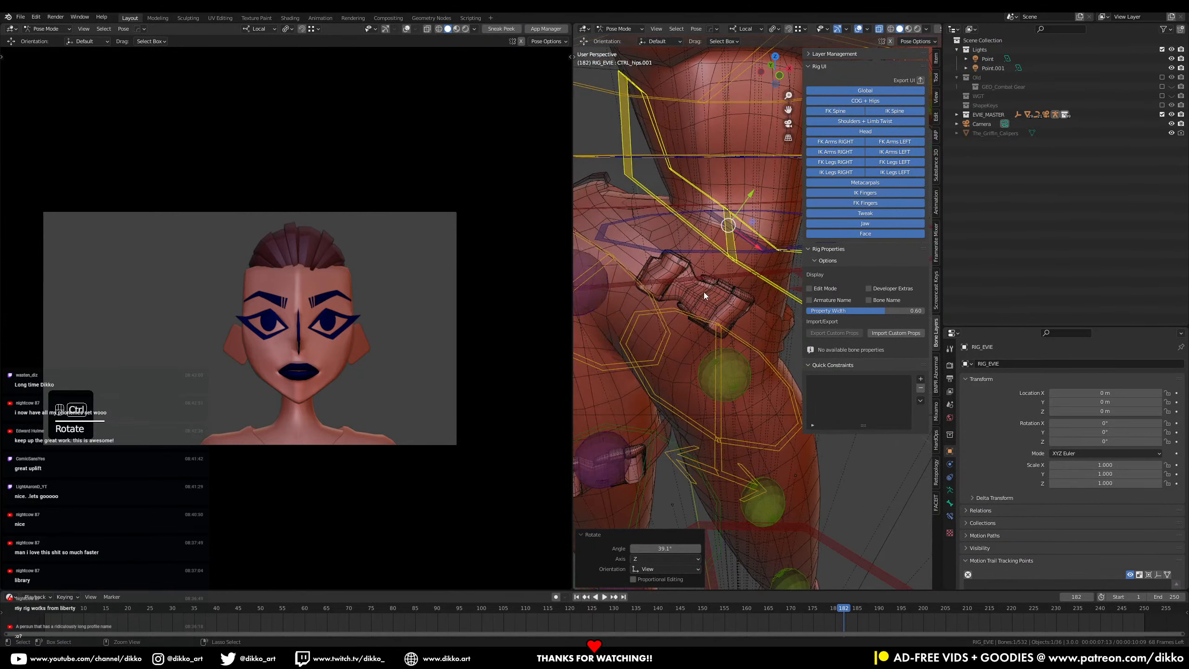
pyautogui.hotkey('ctrl', 'z')
# Step: Select the holster mesh in Object Mode and save the file
pyautogui.click(614, 42)
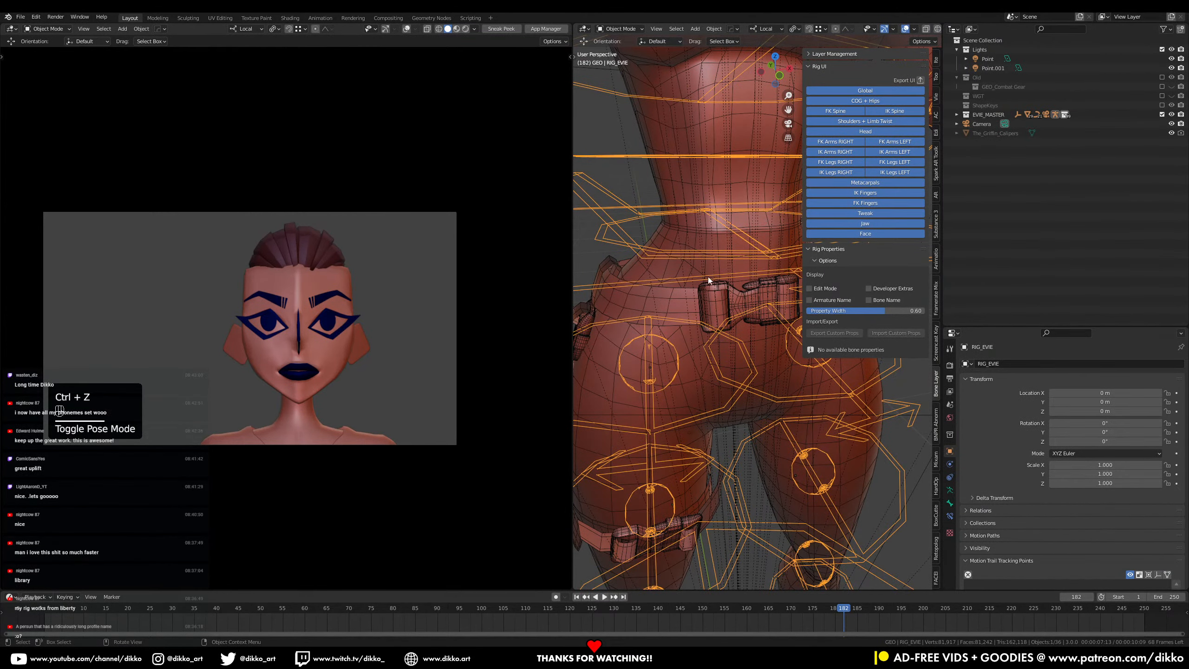
pyautogui.click(713, 289)
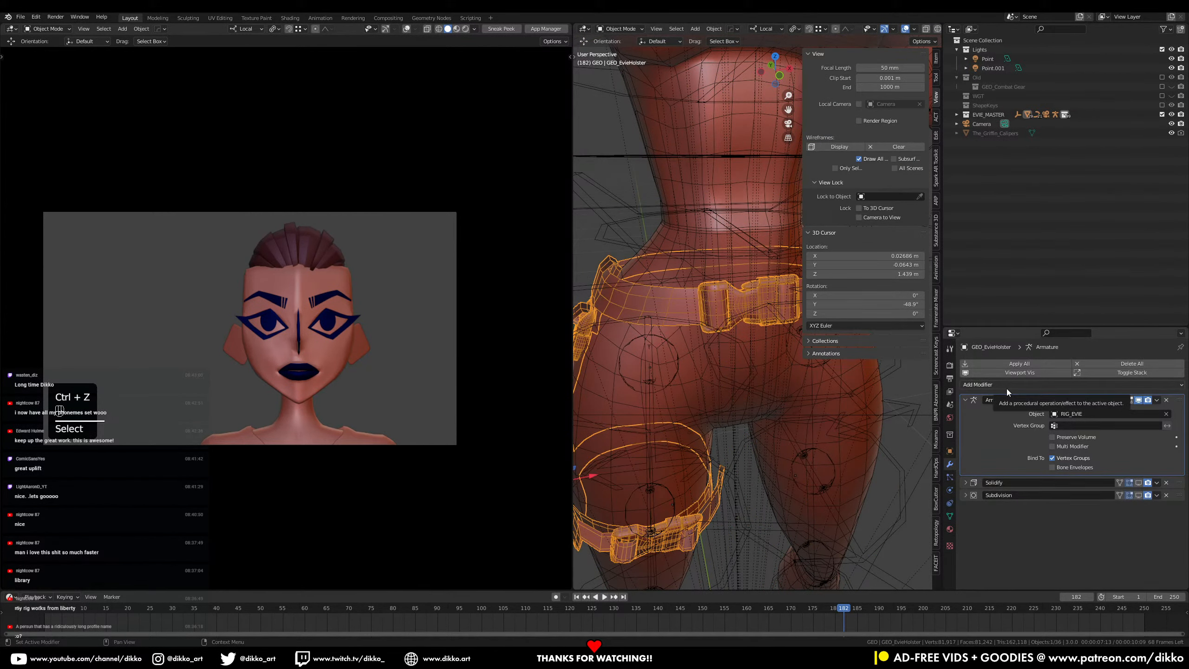
pyautogui.hotkey('ctrl', 's')
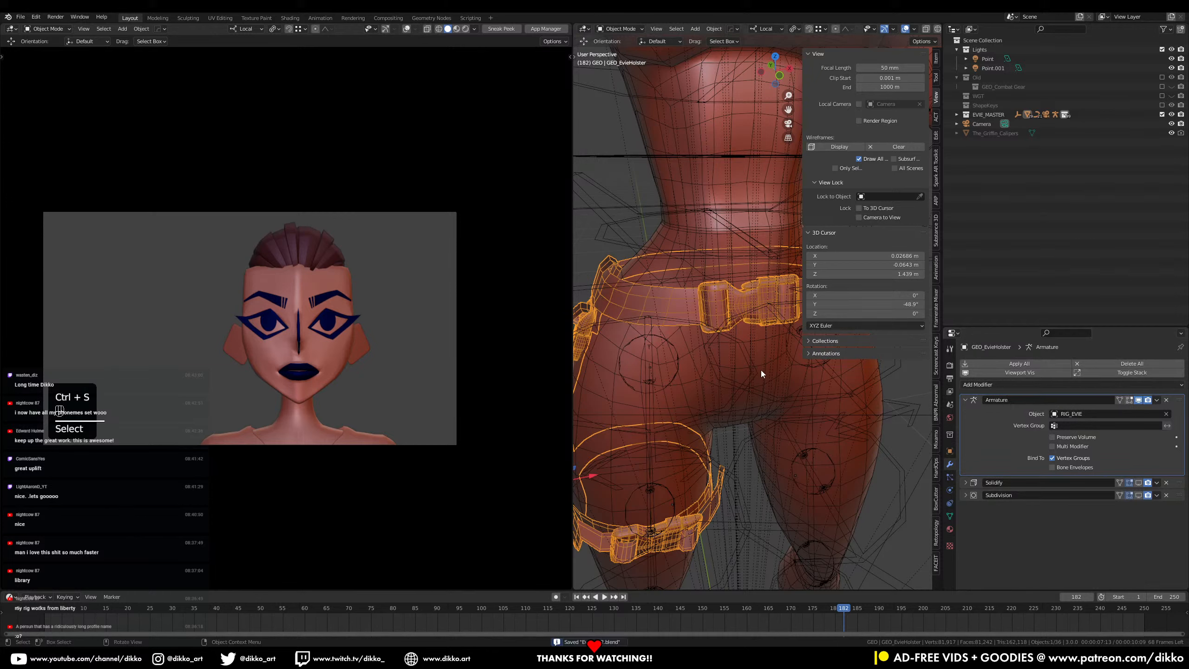
pyautogui.moveTo(761, 370); pyautogui.dragTo(760, 308, button='middle')
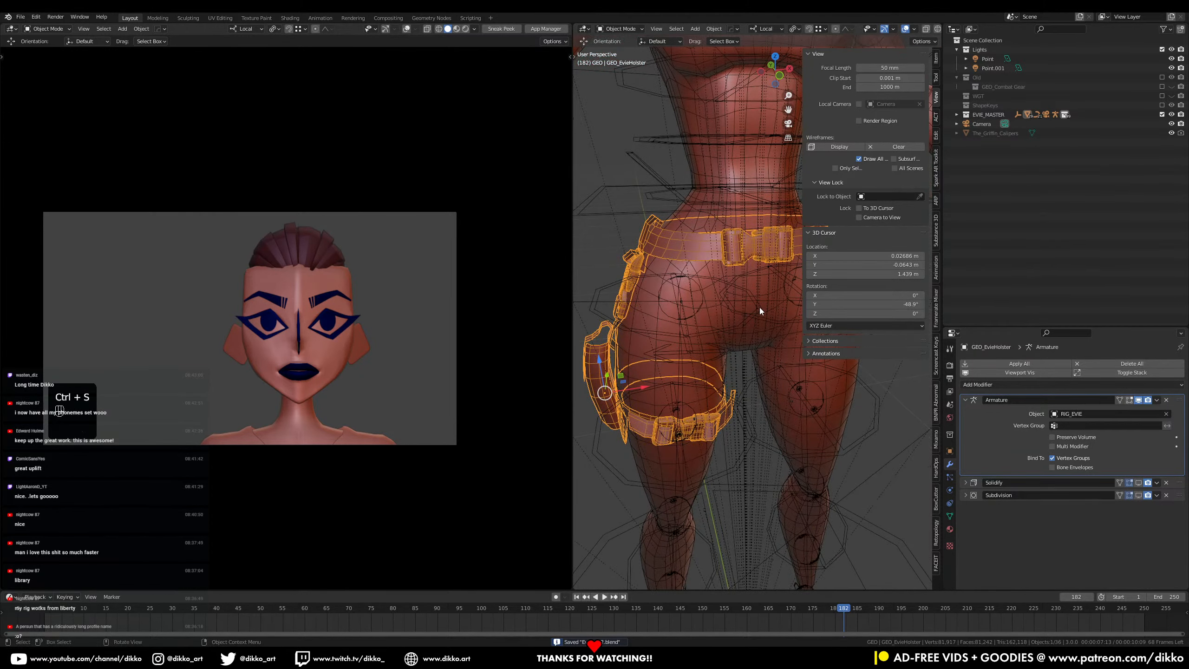
pyautogui.press('Tab')
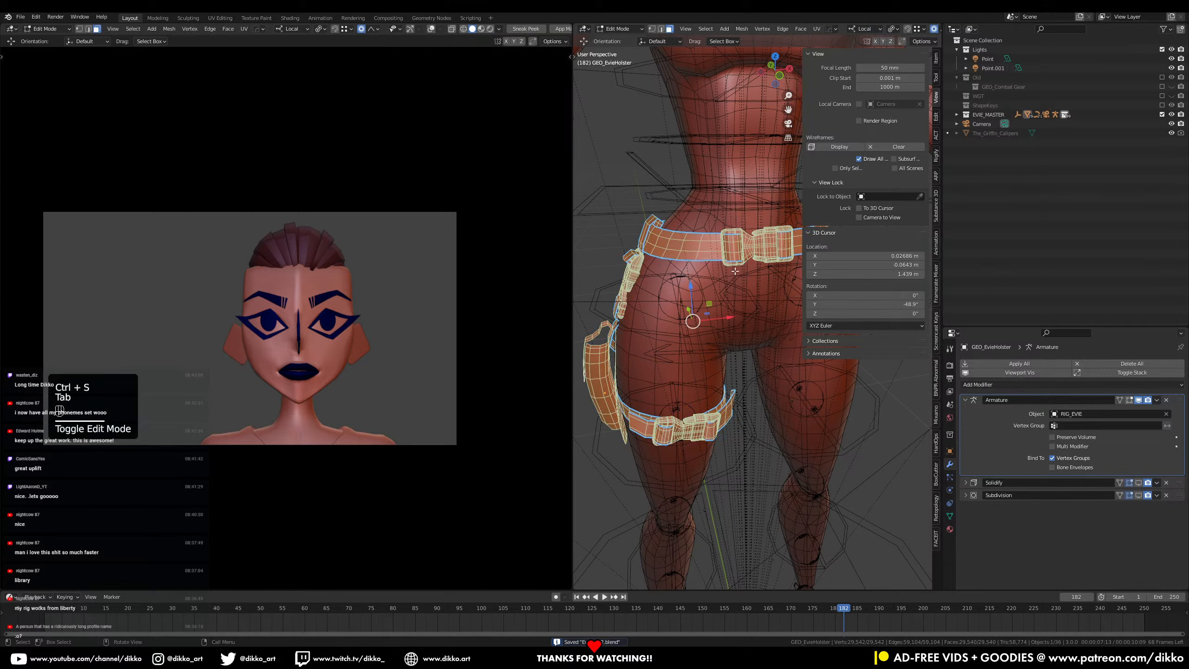
pyautogui.press('Tab')
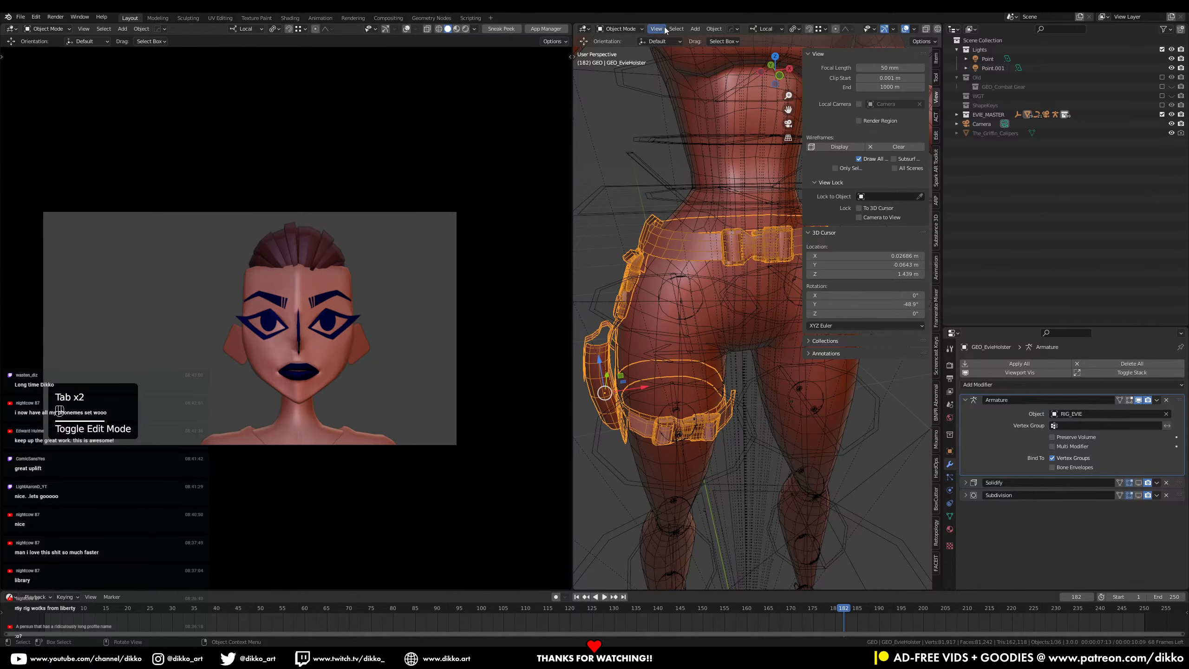
# Step: Switch the holster mesh to Weight Paint mode
pyautogui.click(666, 29)
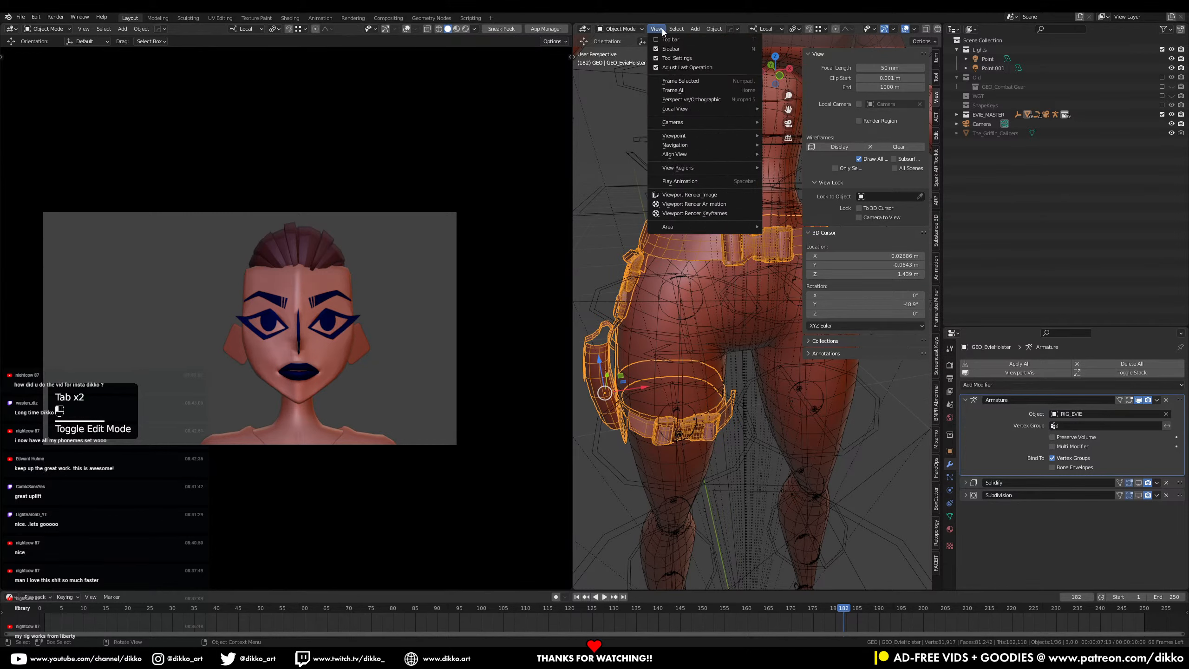
pyautogui.moveTo(638, 33)
pyautogui.click(623, 80)
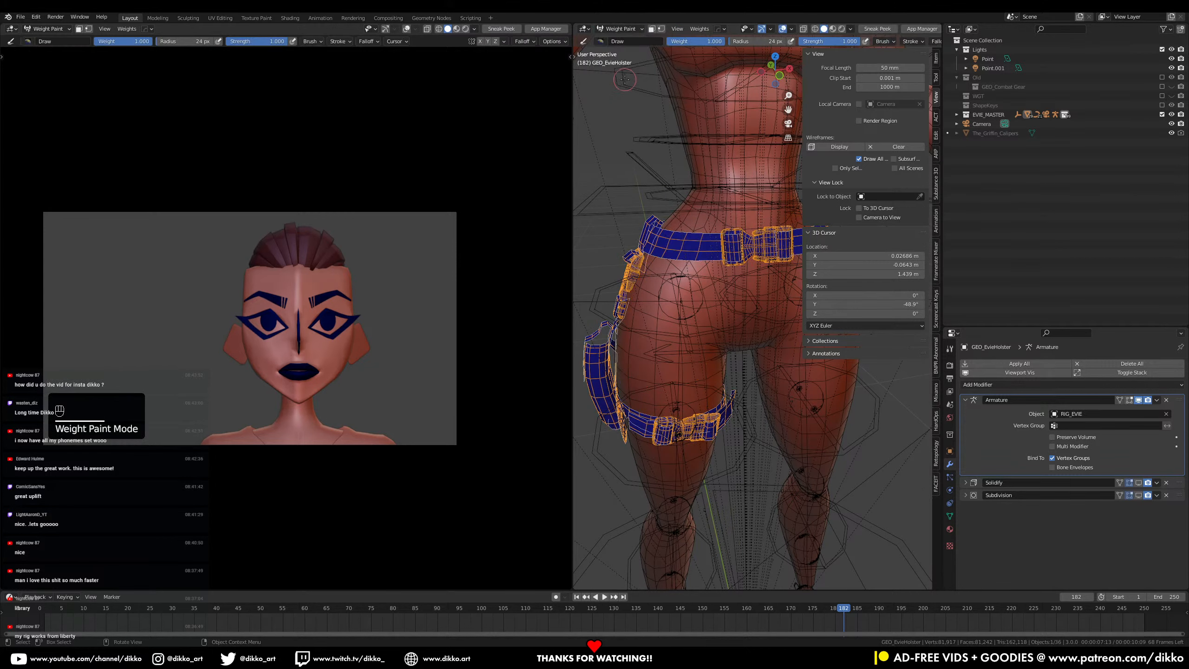
pyautogui.click(697, 30)
pyautogui.click(714, 137)
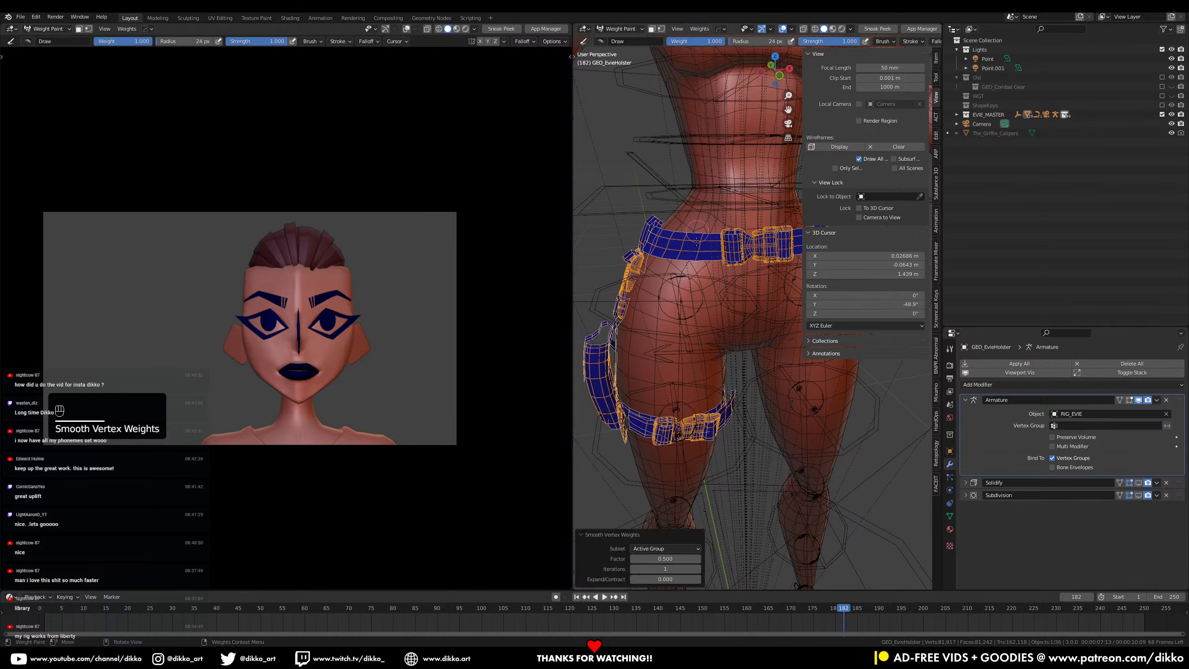
pyautogui.click(662, 543)
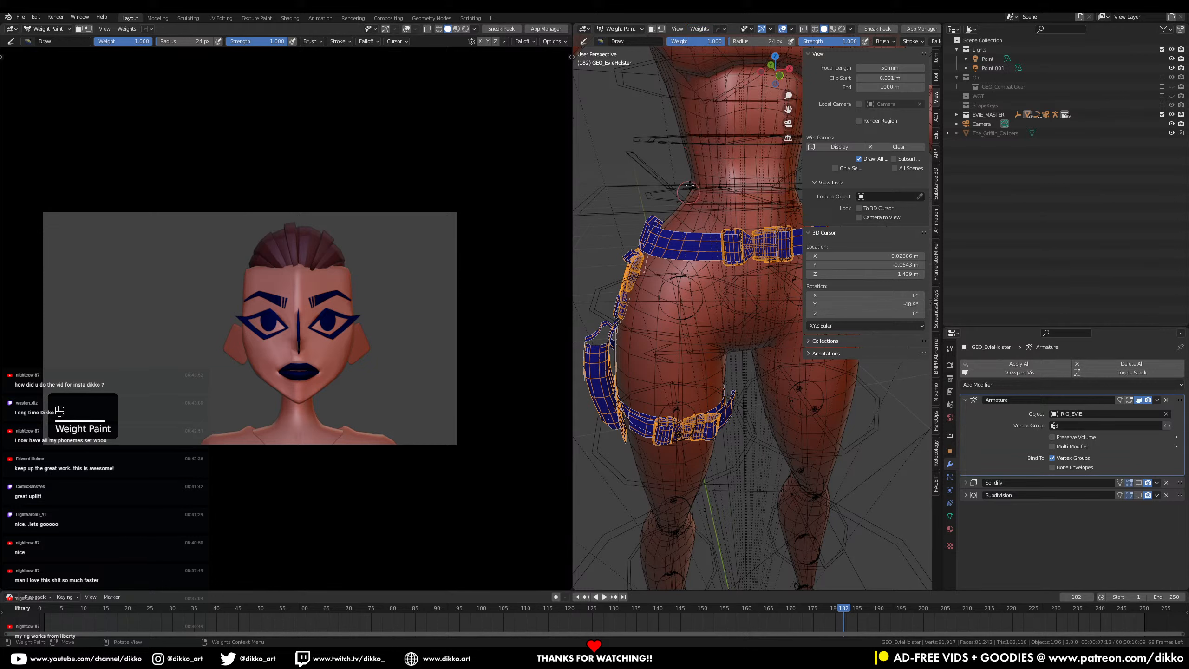
pyautogui.hotkey('ctrl', 'z')
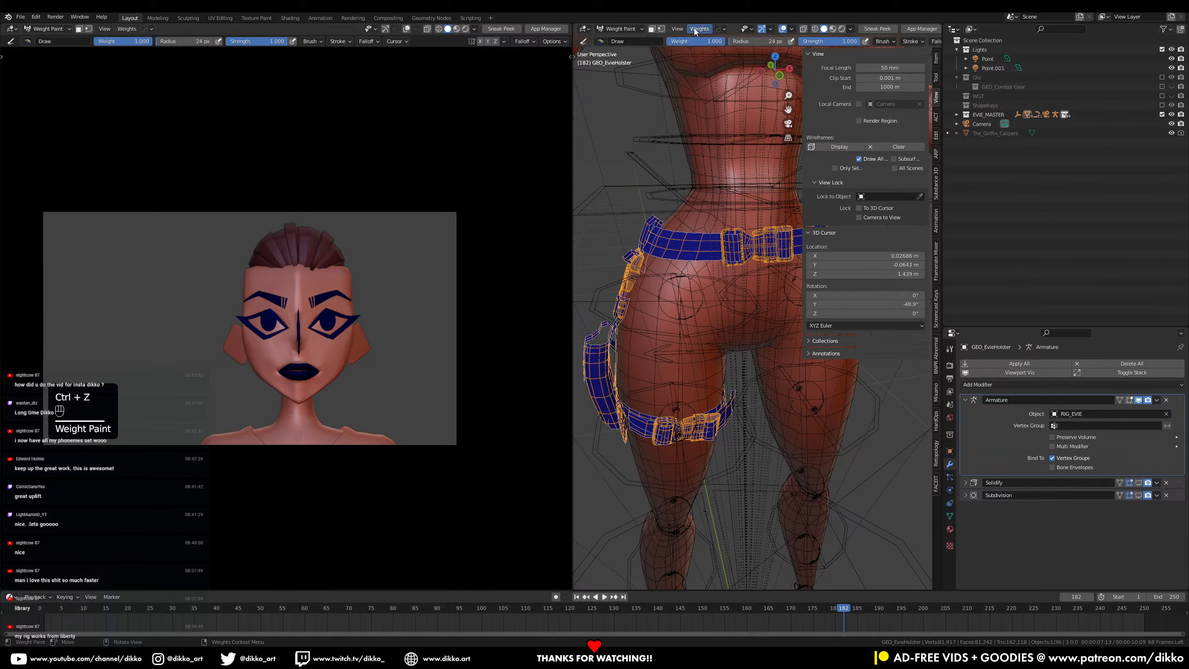
# Step: Smooth the holster's vertex weights with the subset set to All Groups and 2 iterations
pyautogui.click(696, 30)
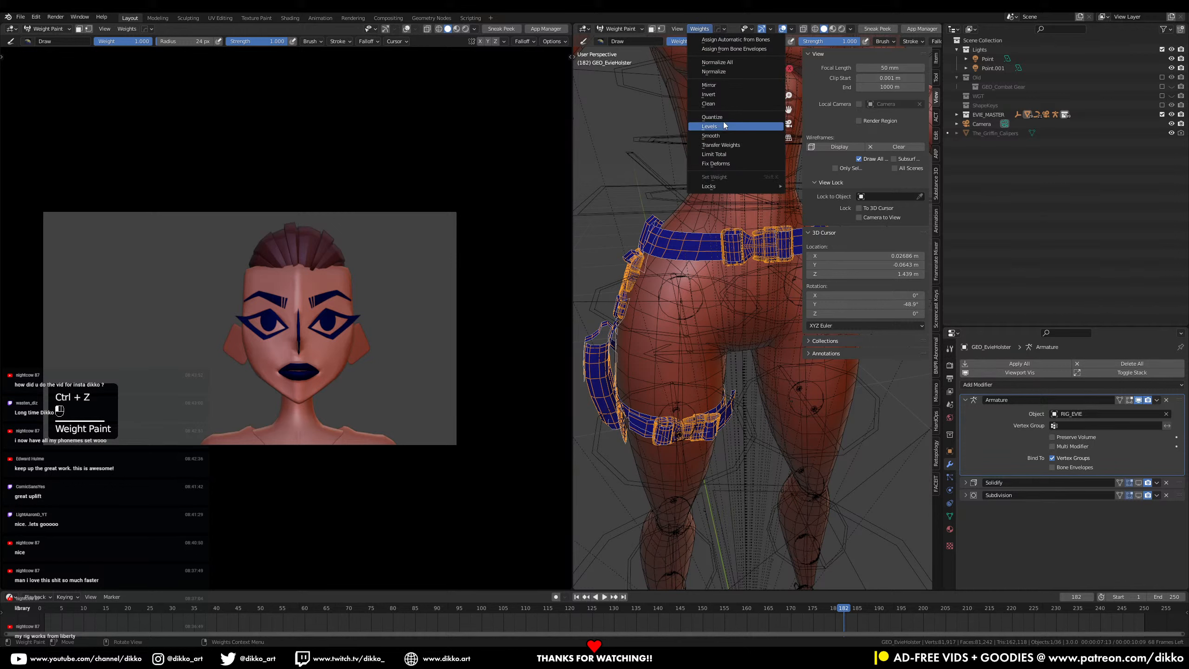
pyautogui.click(711, 135)
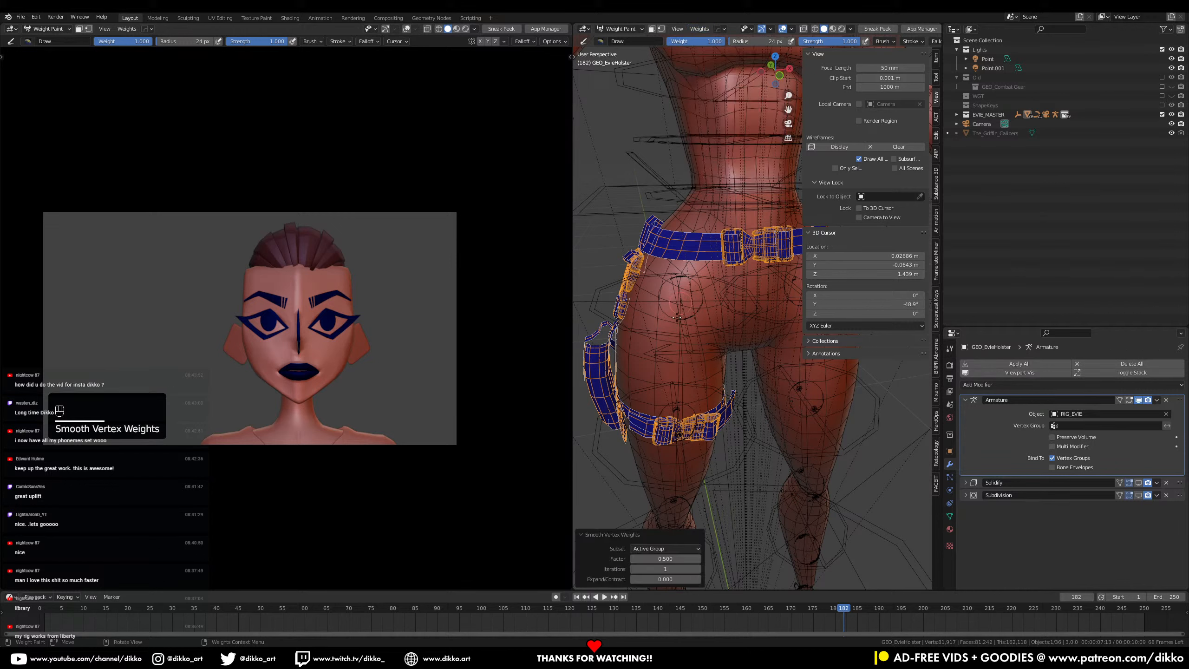
pyautogui.click(676, 550)
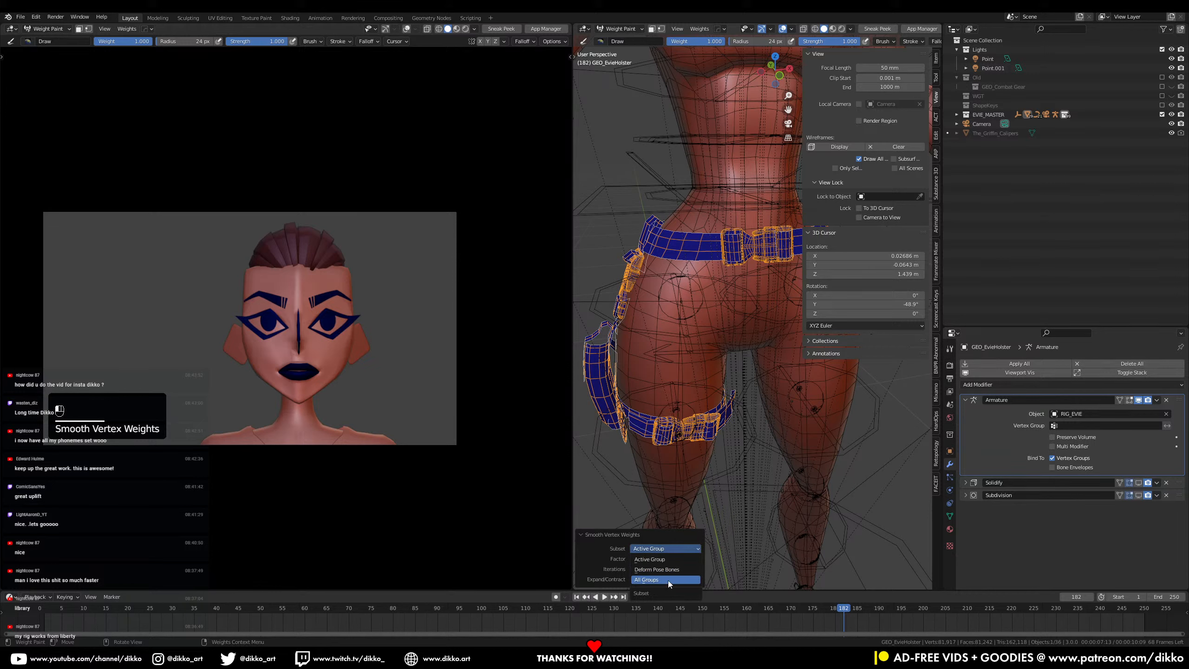
pyautogui.click(668, 579)
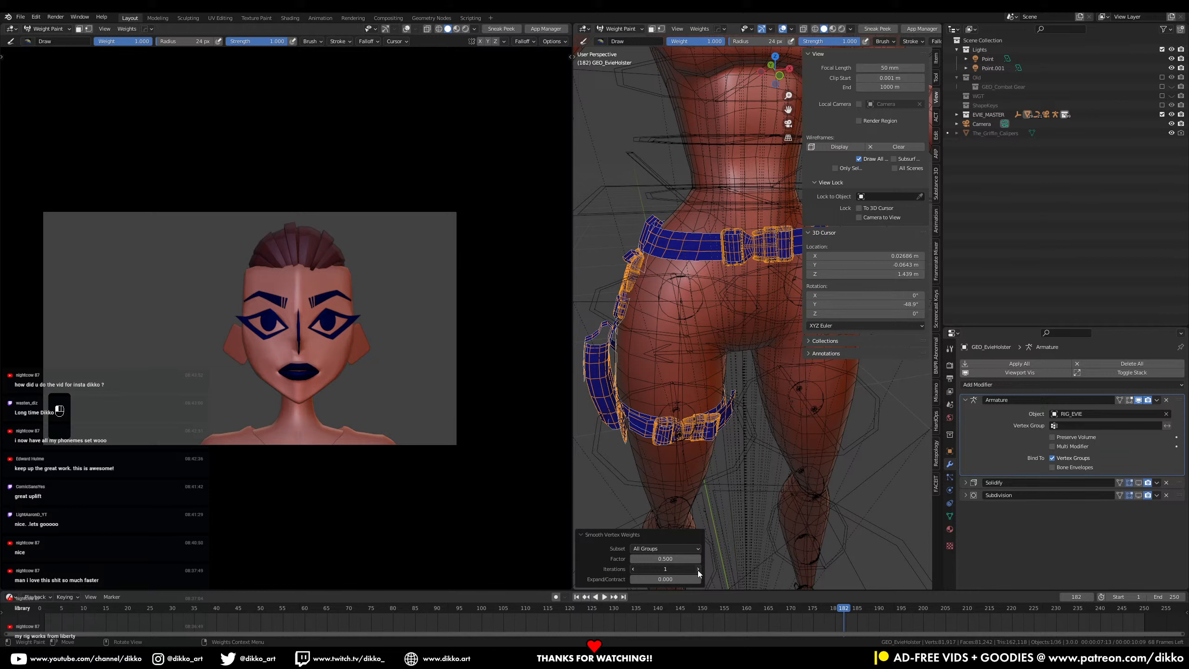
pyautogui.click(699, 573)
# Step: Return the holster to Object Mode, select the character rig and put it in Pose Mode
pyautogui.scroll(-3, 645, 230)
pyautogui.click(616, 29)
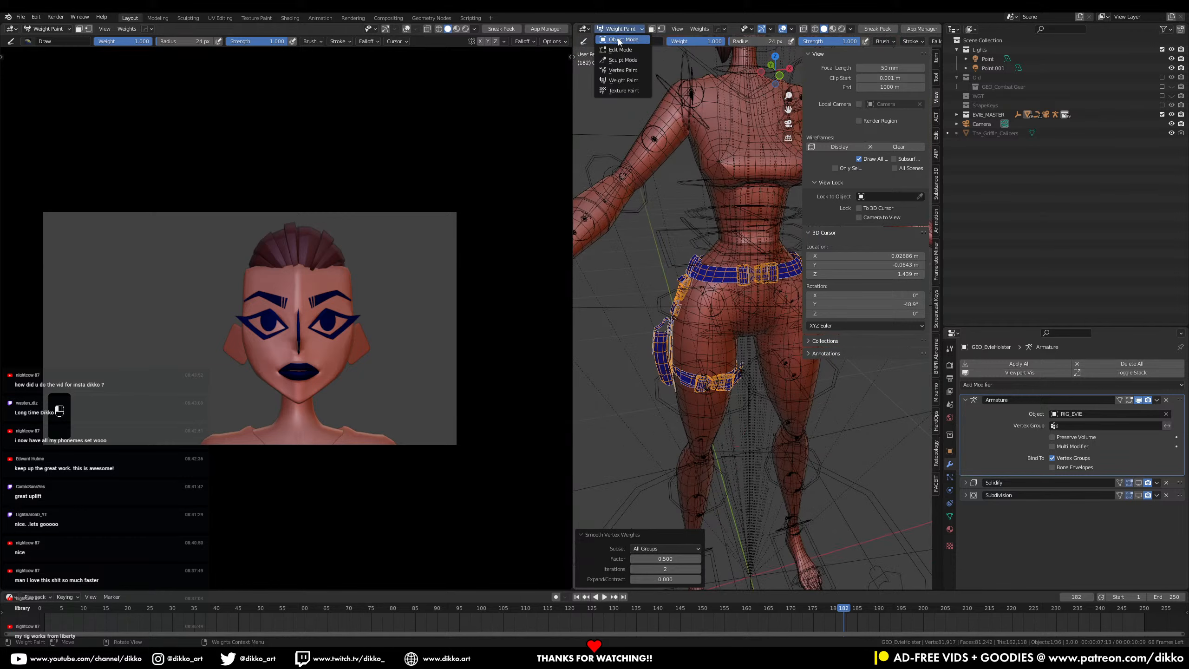
pyautogui.click(619, 41)
pyautogui.keyDown('shift'); pyautogui.moveTo(729, 470); pyautogui.dragTo(726, 393, button='middle'); pyautogui.keyUp('shift')
pyautogui.click(727, 515)
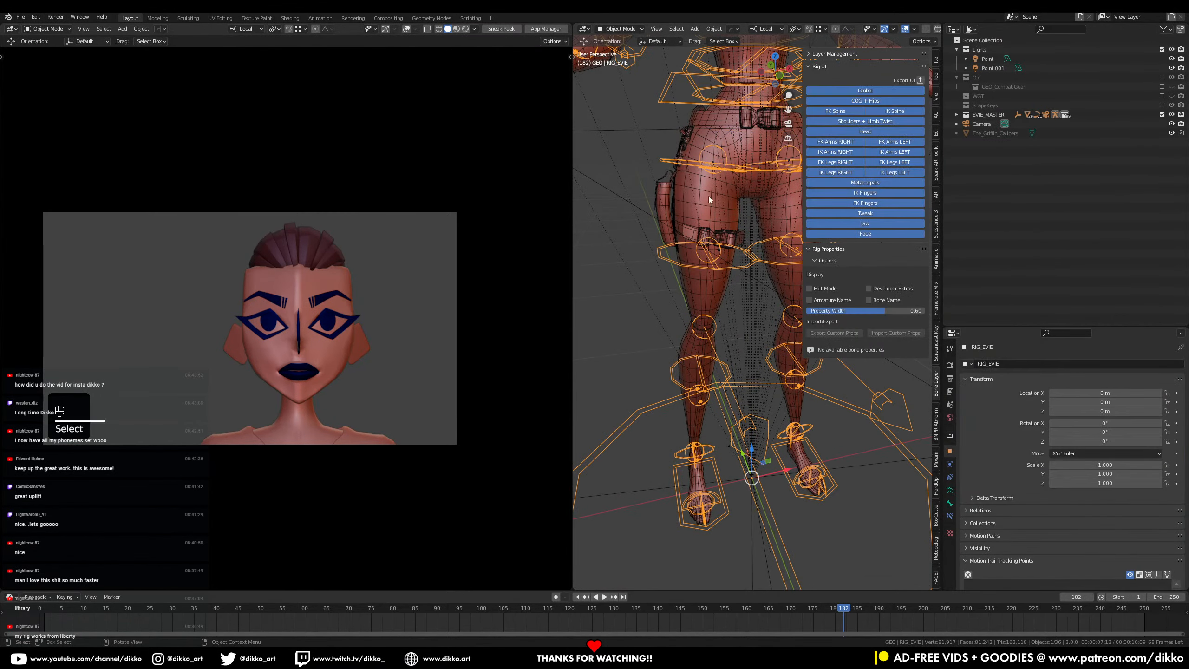
pyautogui.hotkey('ctrl', 'Tab')
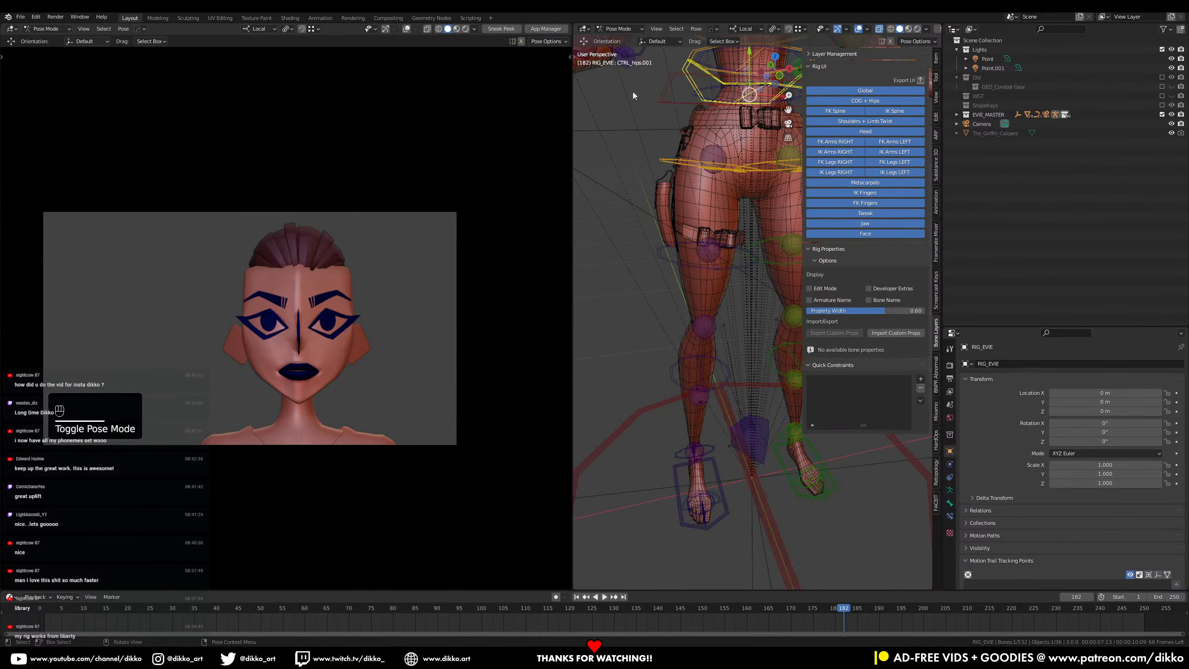
# Step: Test the holster's deformation by moving the right foot control about 0.17 m along local Y and once freely, undoing each move
pyautogui.keyDown('shift'); pyautogui.moveTo(750, 516); pyautogui.dragTo(725, 482, button='middle'); pyautogui.keyUp('shift')
pyautogui.click(686, 526)
pyautogui.moveTo(719, 541); pyautogui.dragTo(727, 524, button='middle')
pyautogui.moveTo(691, 472); pyautogui.dragTo(693, 404)
pyautogui.moveTo(737, 353); pyautogui.dragTo(708, 396, button='middle')
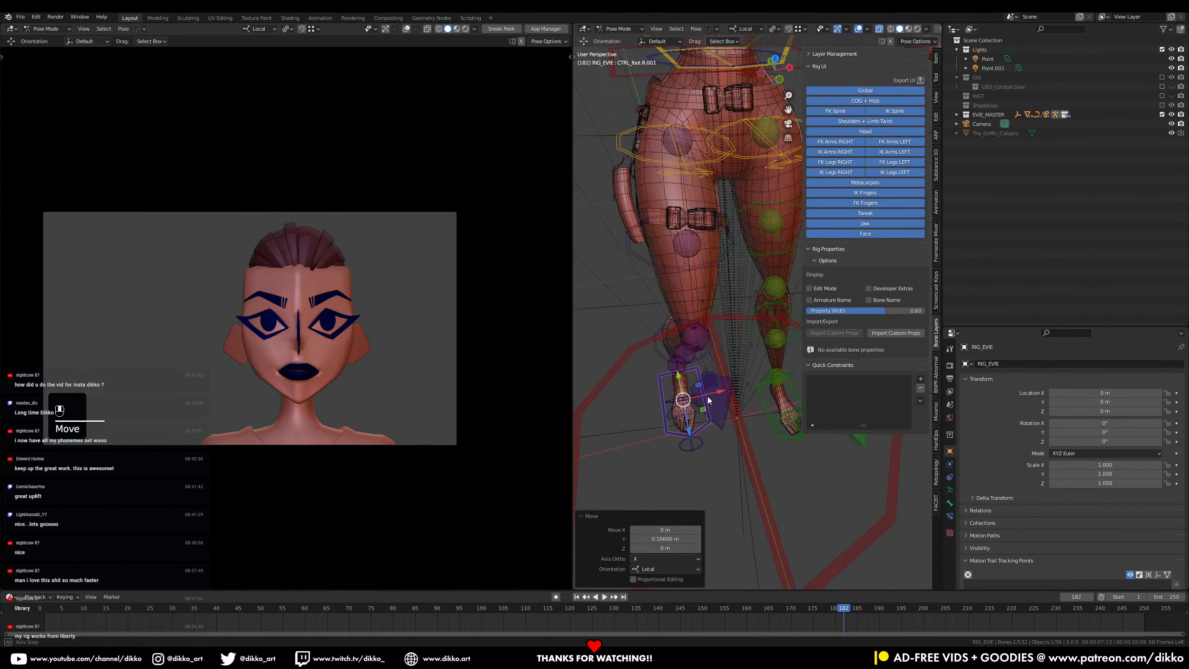
pyautogui.hotkey('ctrl', 'z')
pyautogui.moveTo(743, 166); pyautogui.dragTo(679, 300, button='middle')
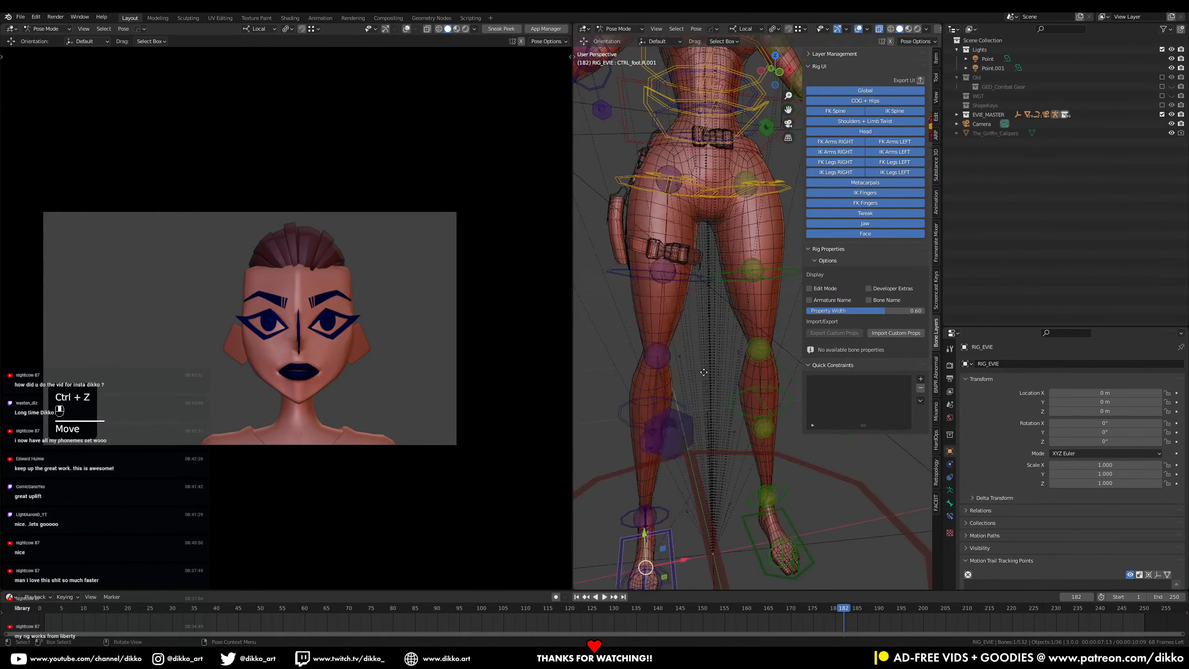
pyautogui.press('g')
pyautogui.hotkey('ctrl', 'z')
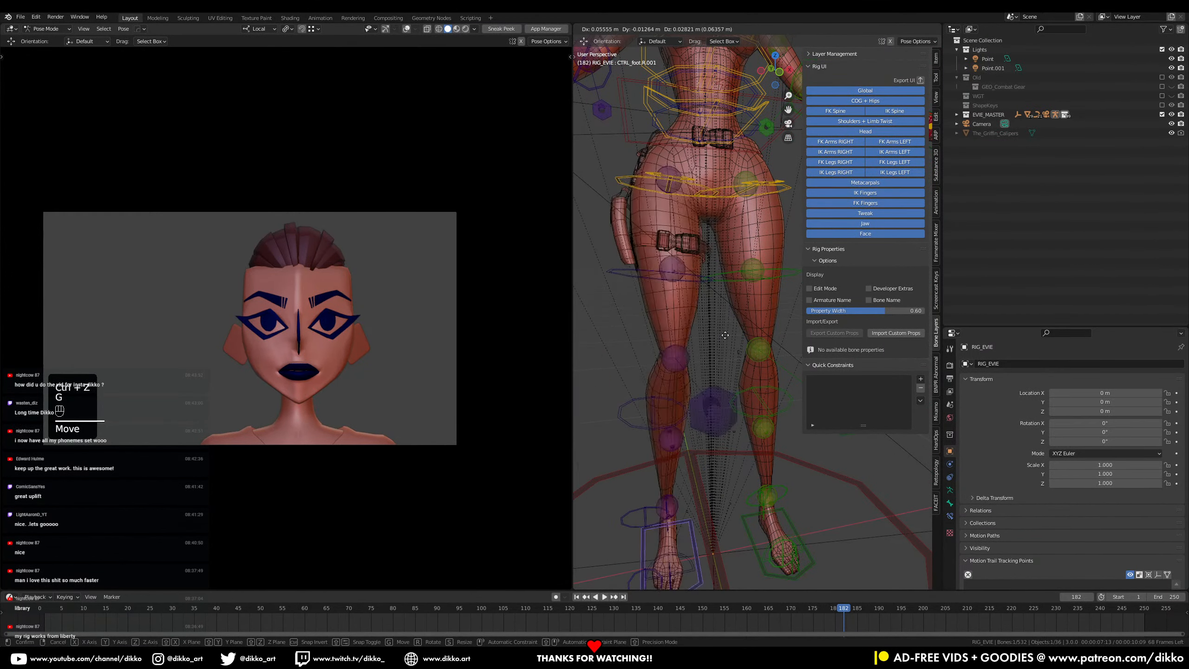
# Step: Rotate the hips control about 16° to test the smoothed belt weights, and undo the rotation
pyautogui.keyDown('shift'); pyautogui.moveTo(723, 177); pyautogui.dragTo(719, 259, button='middle'); pyautogui.keyUp('shift')
pyautogui.click(740, 221)
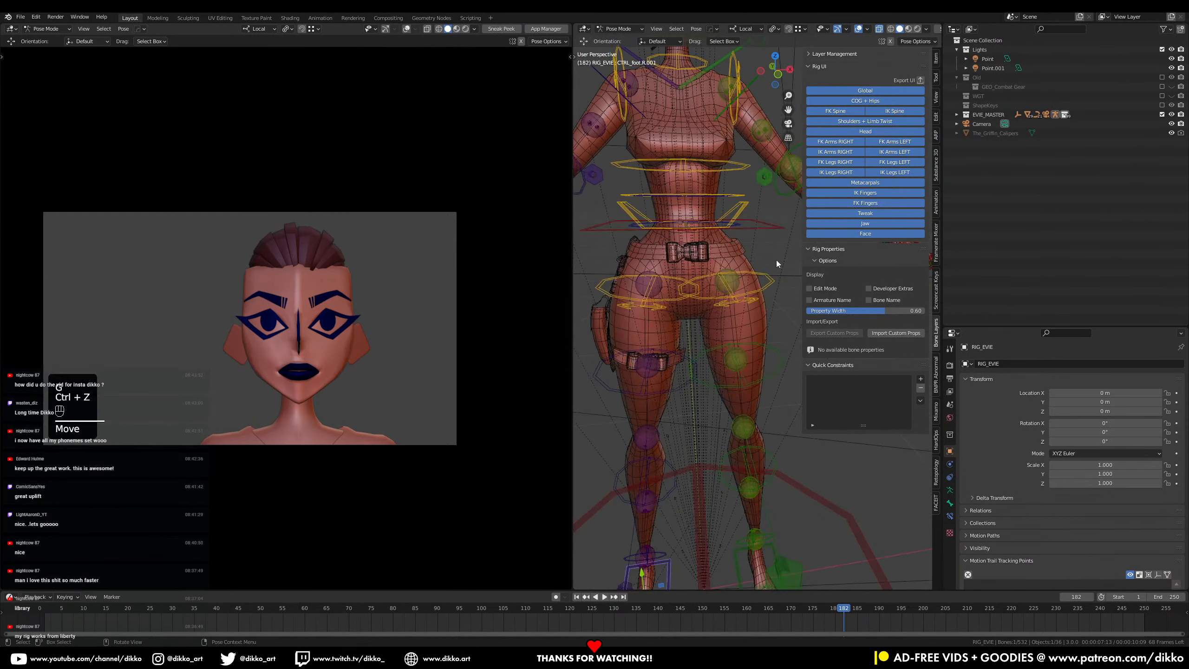
pyautogui.scroll(3, 775, 262)
pyautogui.press('r')
pyautogui.click(642, 251)
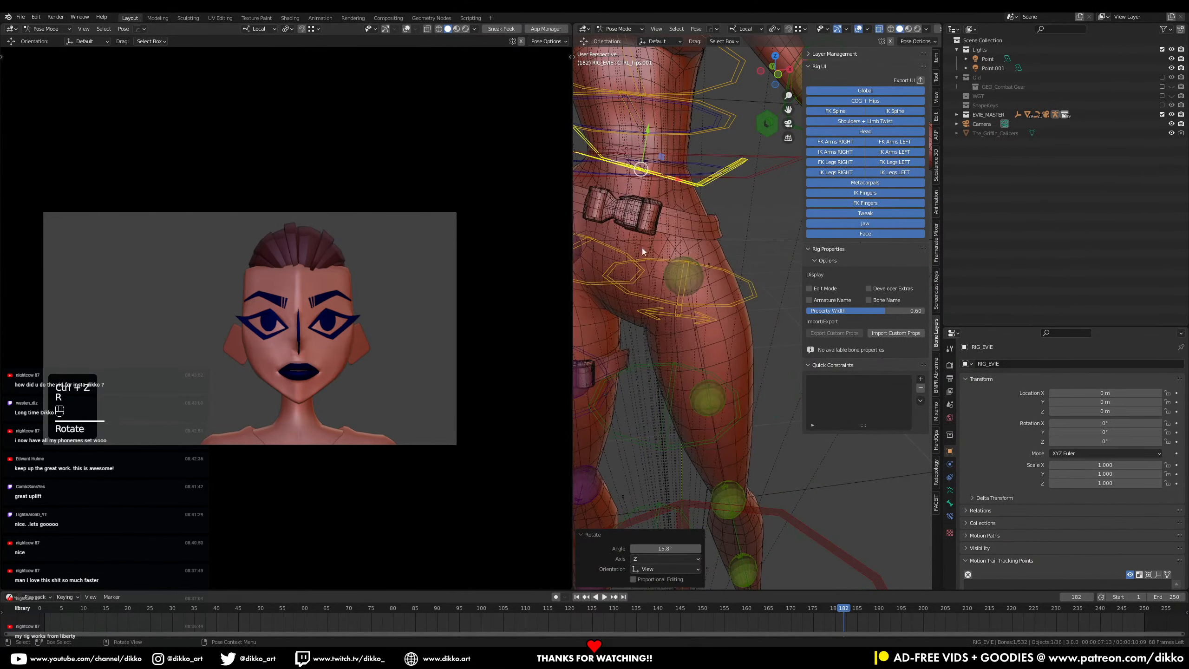
pyautogui.moveTo(596, 210); pyautogui.dragTo(598, 305, button='middle')
pyautogui.hotkey('ctrl', 'z')
# Step: Leave the rig's Pose Mode for Object Mode, select the holster mesh and save the file
pyautogui.scroll(-4, 681, 292)
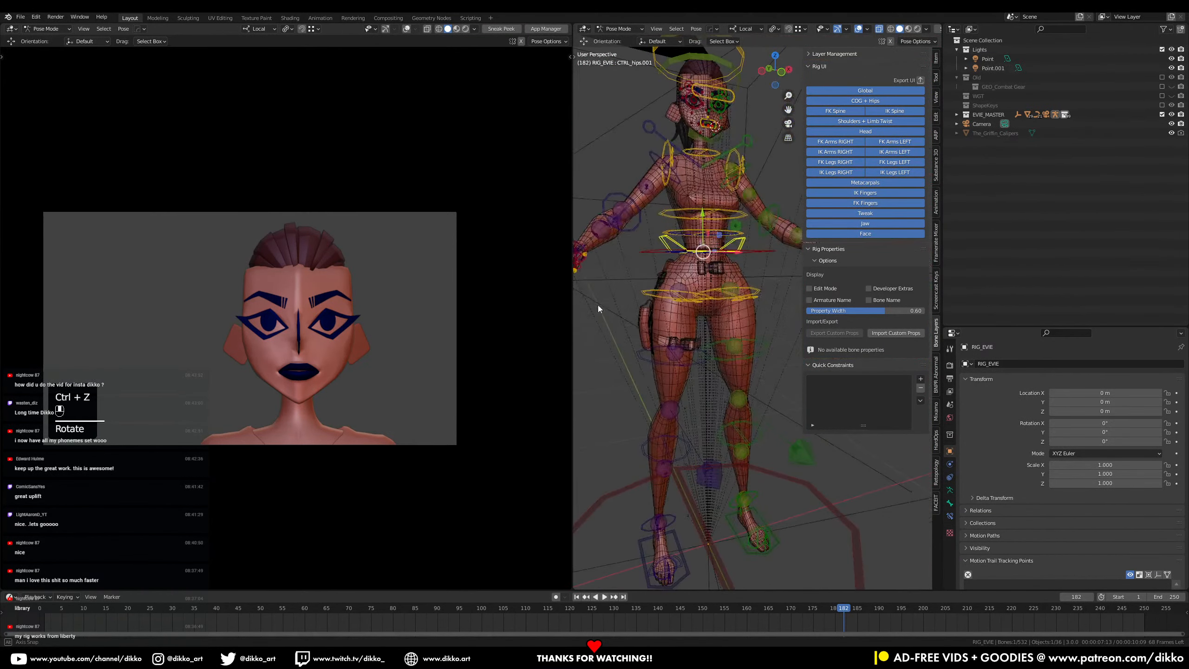
pyautogui.hotkey('ctrl', 's')
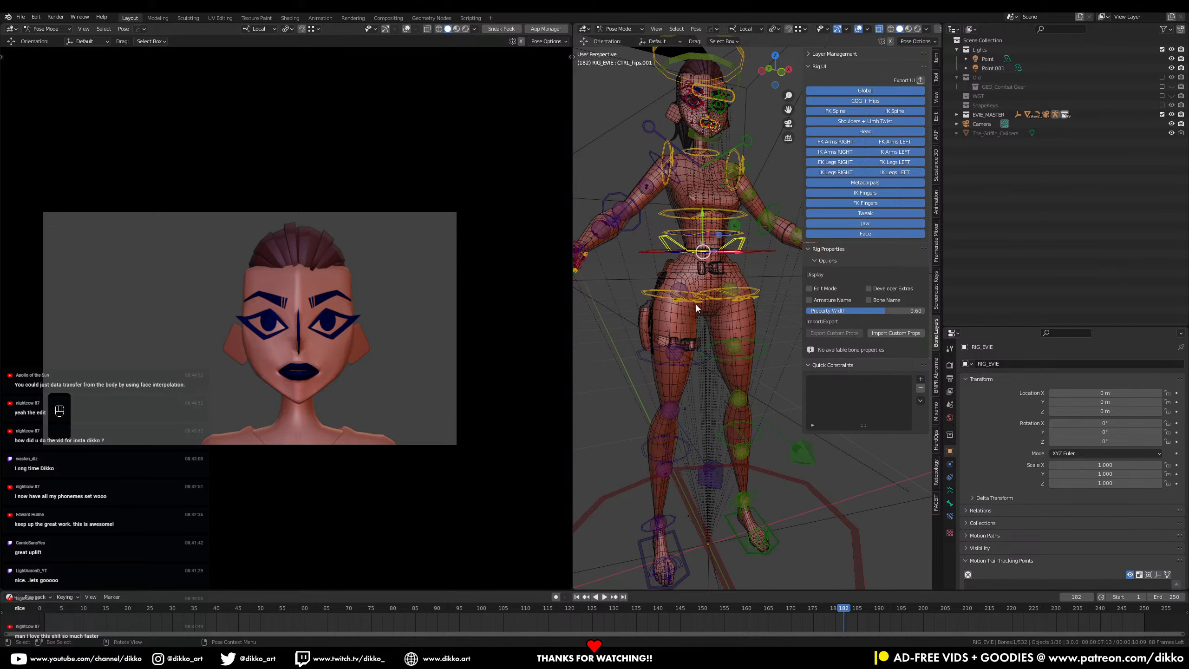
pyautogui.click(683, 271)
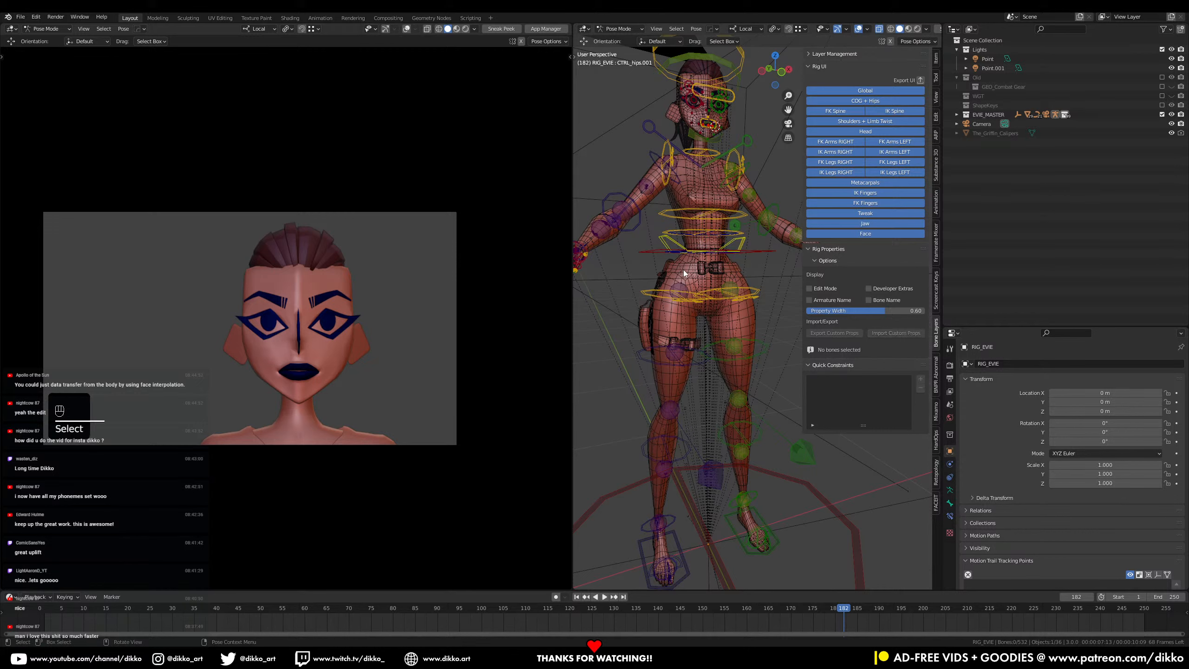
pyautogui.click(618, 29)
pyautogui.click(610, 41)
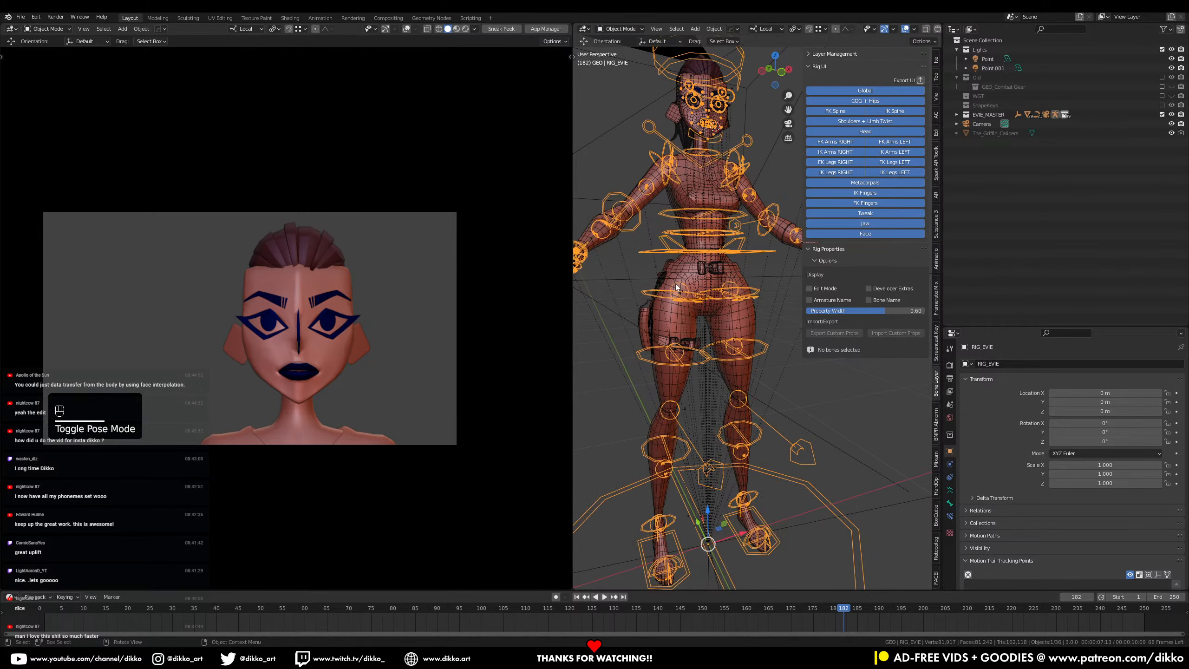
pyautogui.click(693, 271)
pyautogui.hotkey('ctrl', 's')
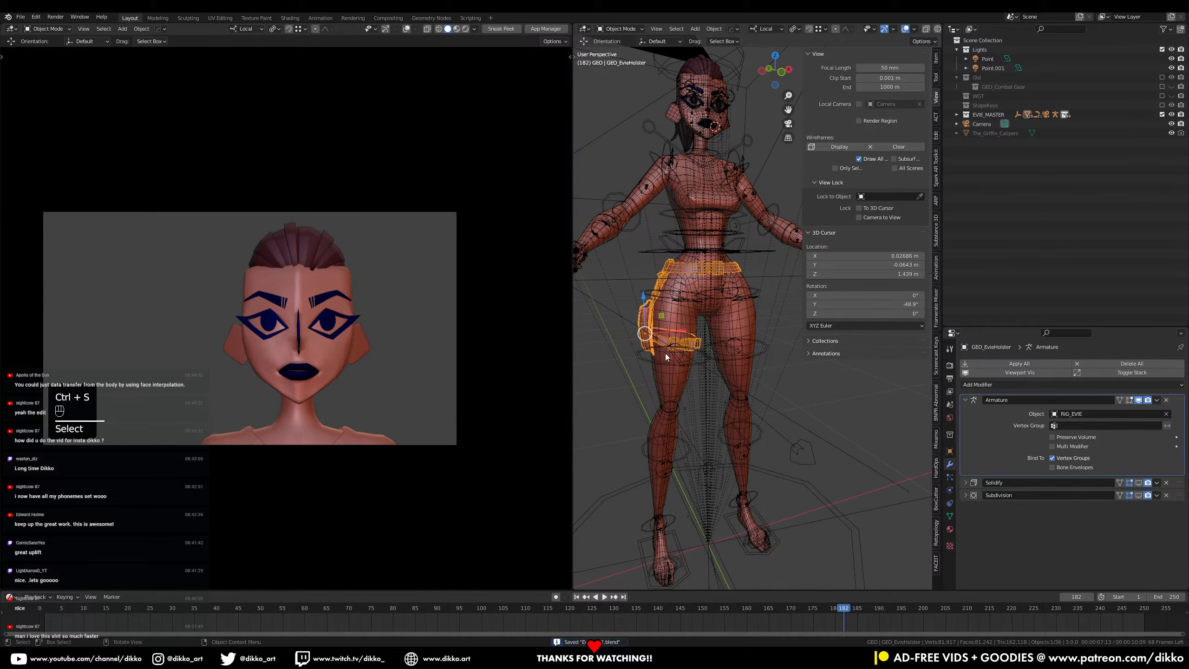
pyautogui.moveTo(665, 353); pyautogui.dragTo(694, 300, button='middle')
pyautogui.hotkey('ctrl', 's')
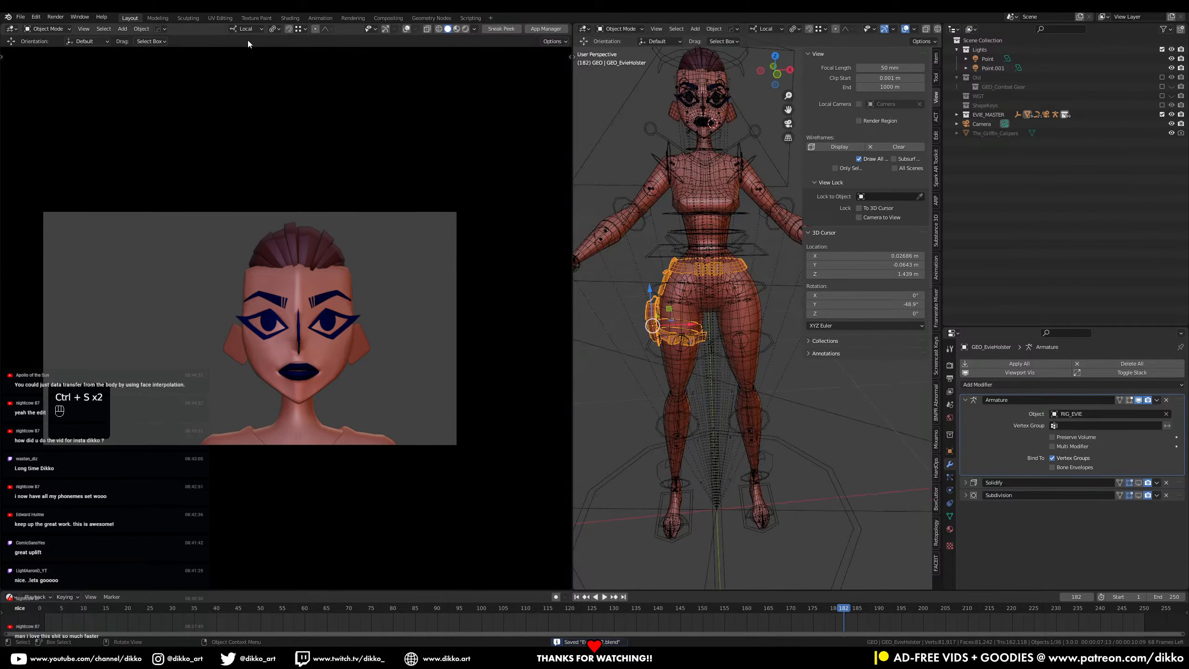
# Step: Open the recent scene file SC01_S1_Run_006.blend to check the holster in the running shot
pyautogui.click(21, 16)
pyautogui.moveTo(45, 47)
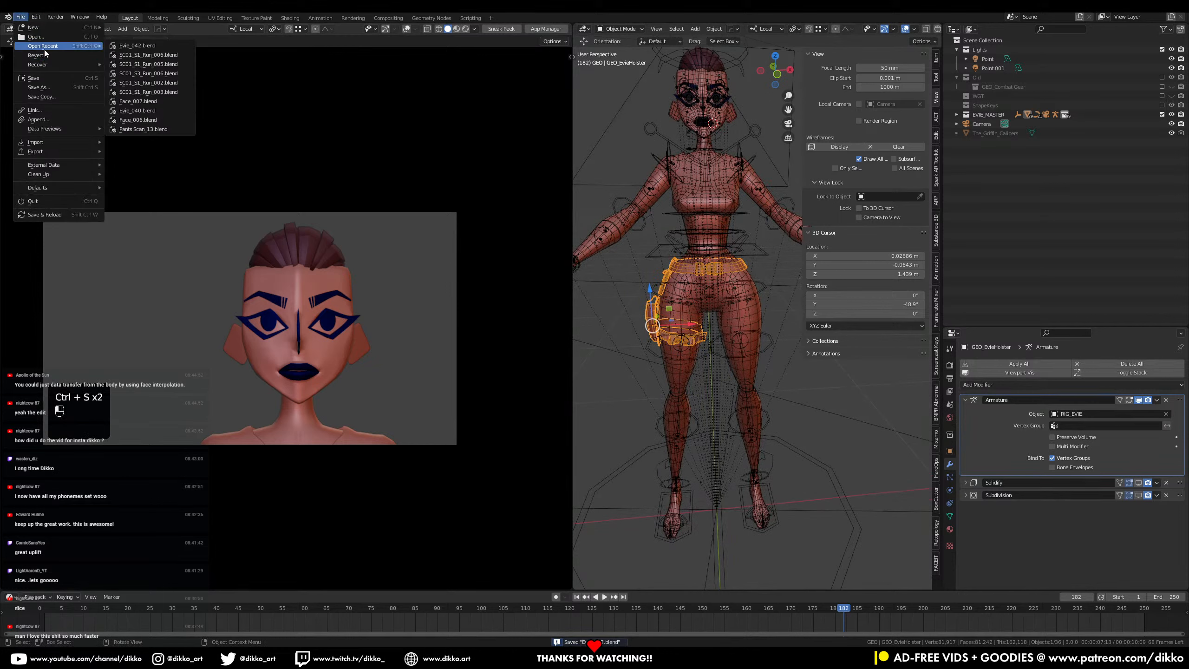
pyautogui.click(173, 55)
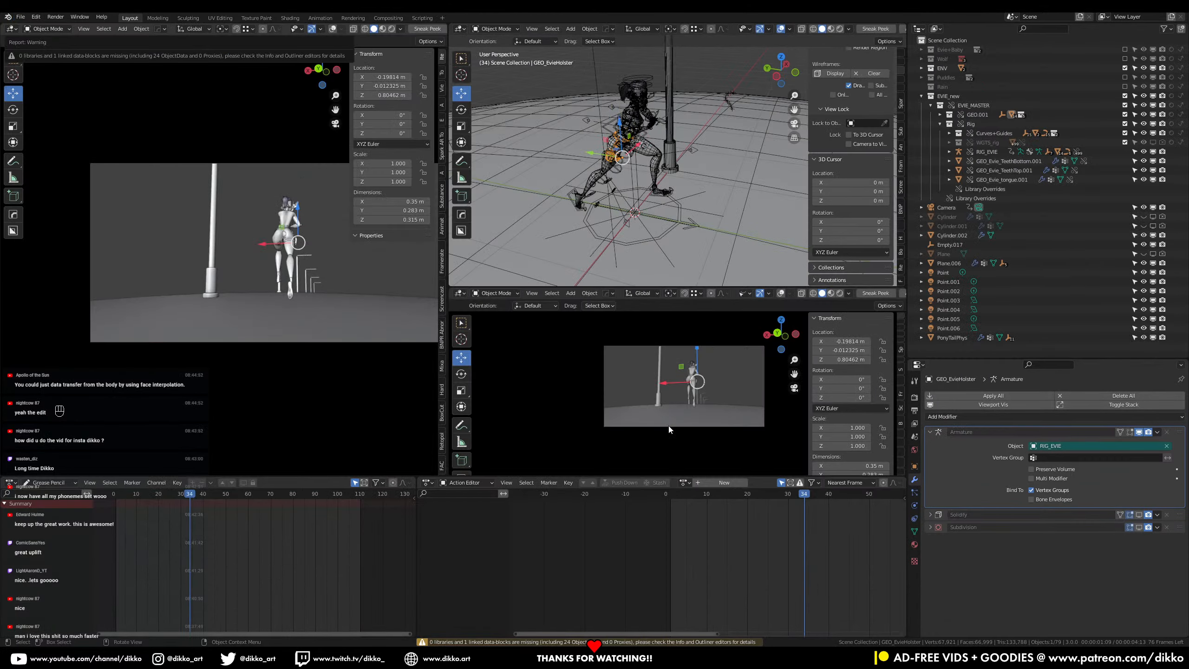
# Step: Play the running animation and examine close up how the holster deforms on the hip and thigh
pyautogui.press('space')
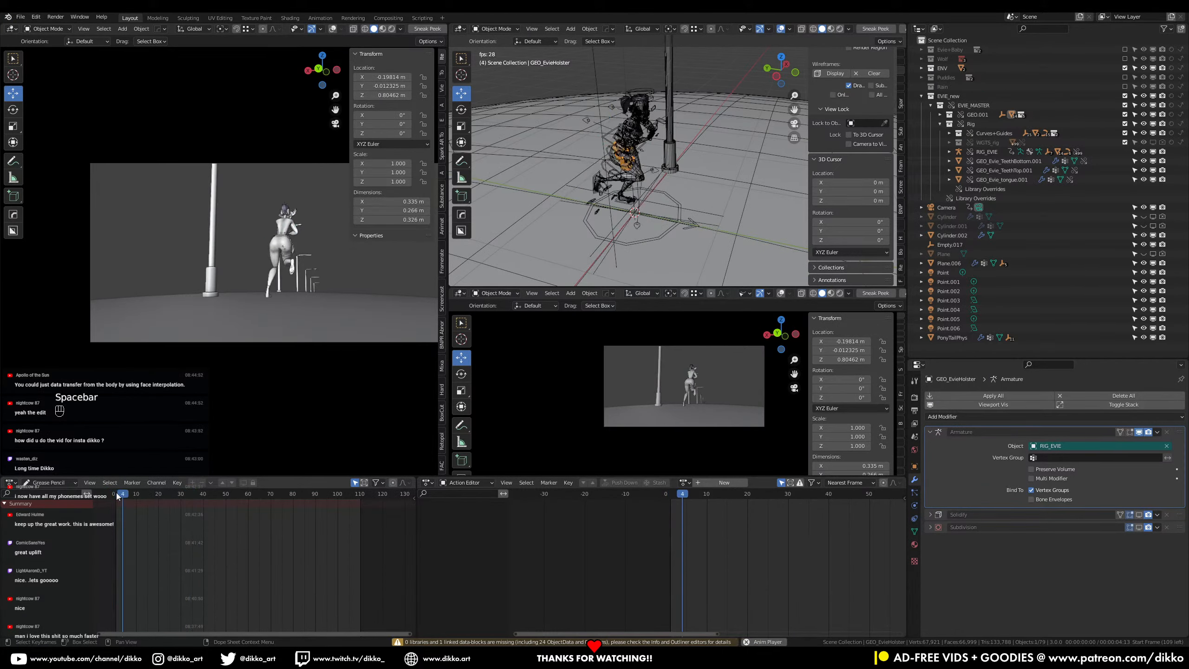
pyautogui.scroll(4, 518, 180)
pyautogui.moveTo(517, 180); pyautogui.dragTo(537, 175, button='middle')
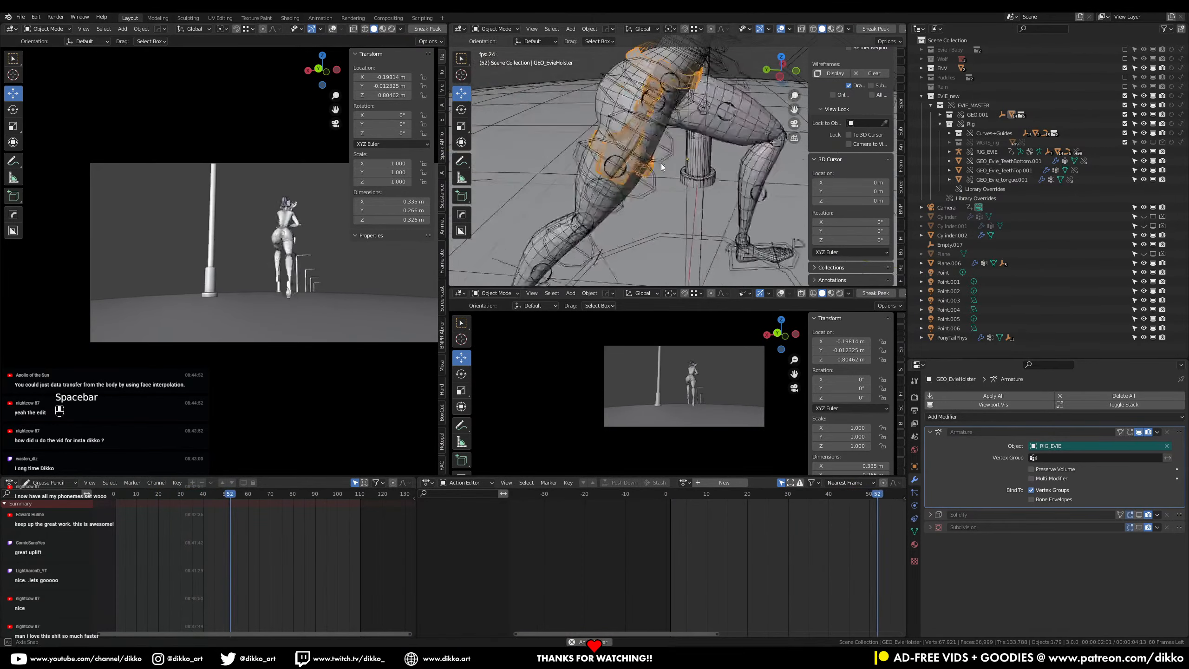
pyautogui.scroll(6, 273, 223)
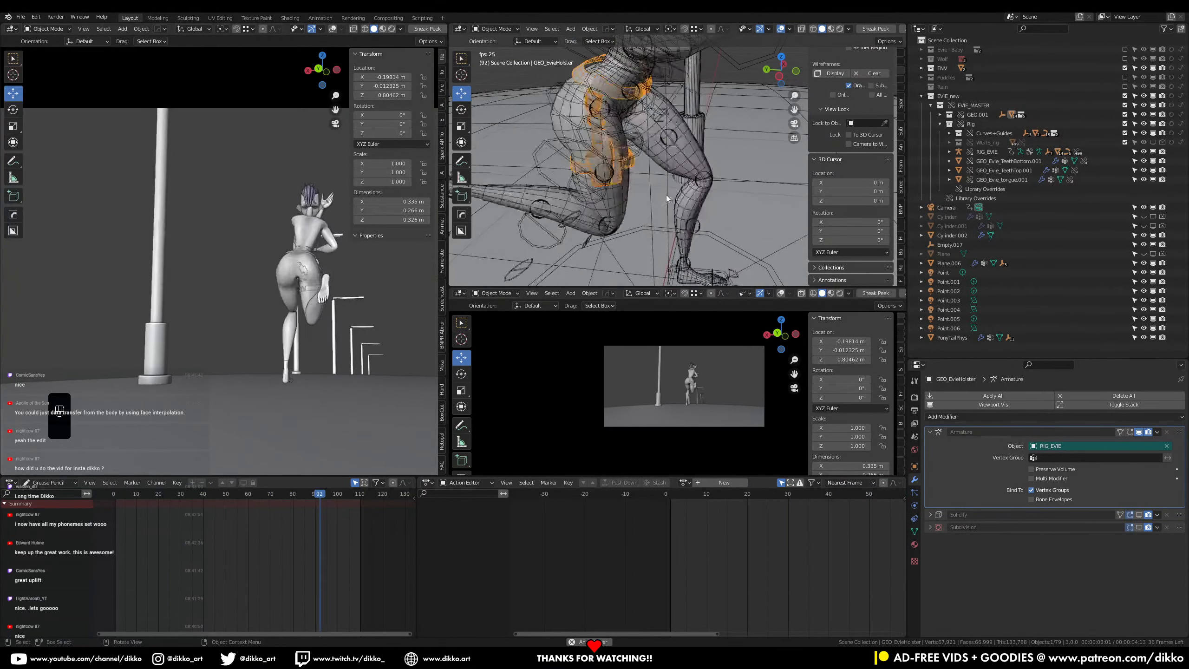
pyautogui.press('space')
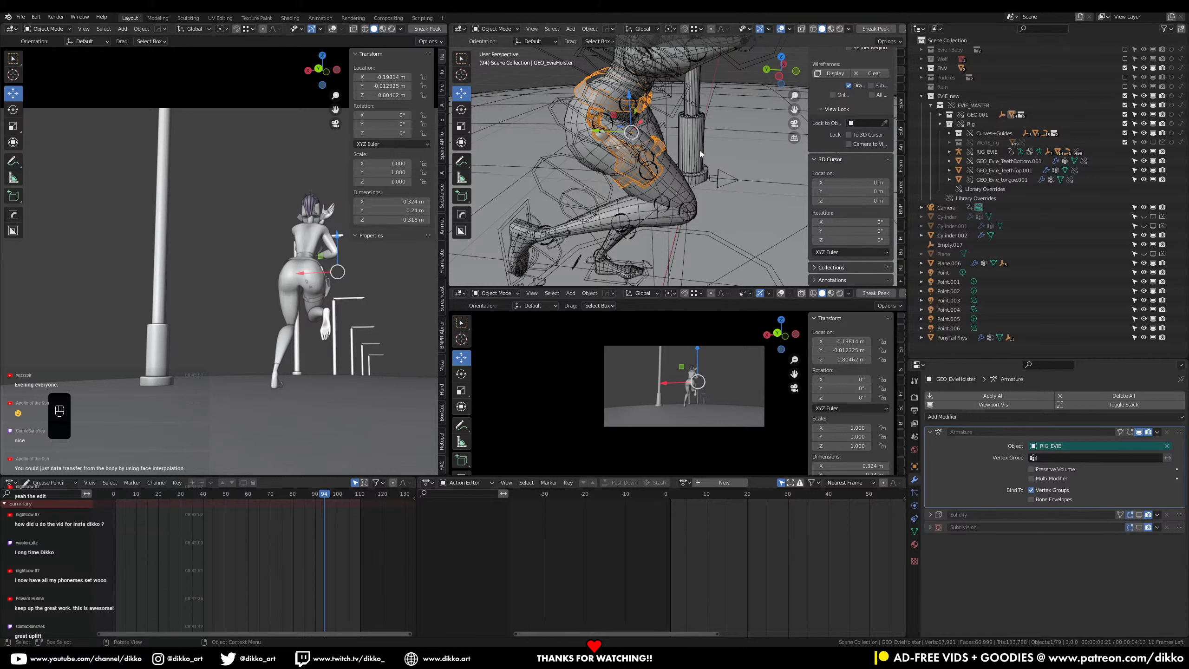
# Step: Save the running scene, replay the run to recheck the holster, and save the scene again
pyautogui.hotkey('ctrl', 's')
pyautogui.hotkey('ctrl', 's')
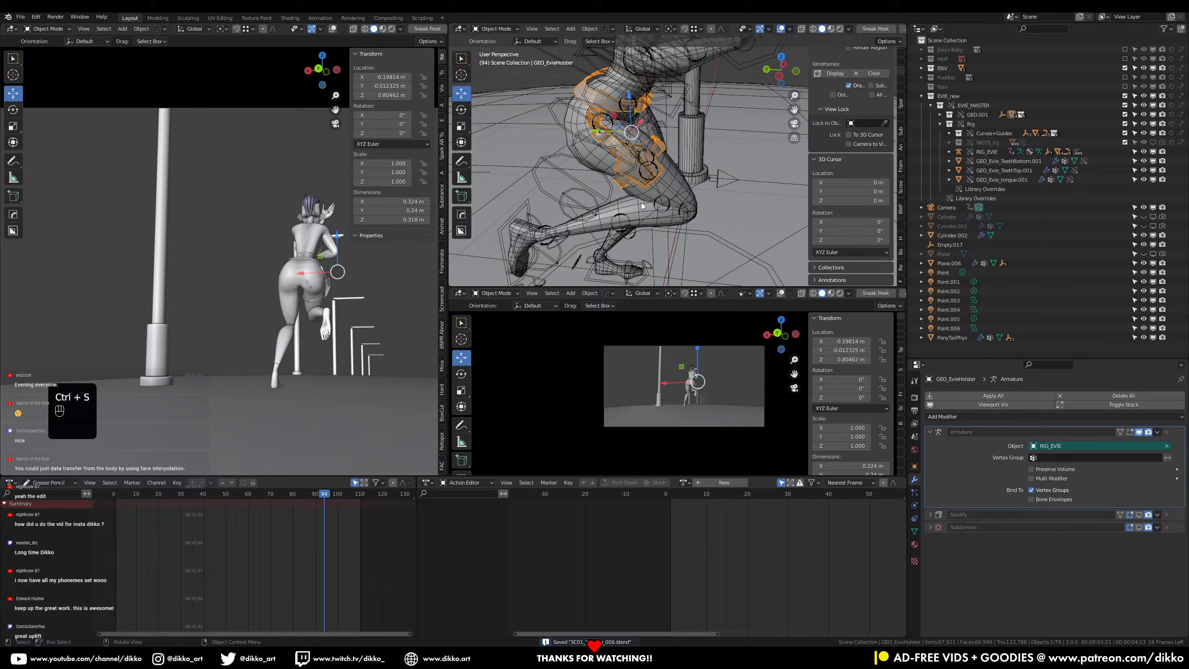
pyautogui.press('space')
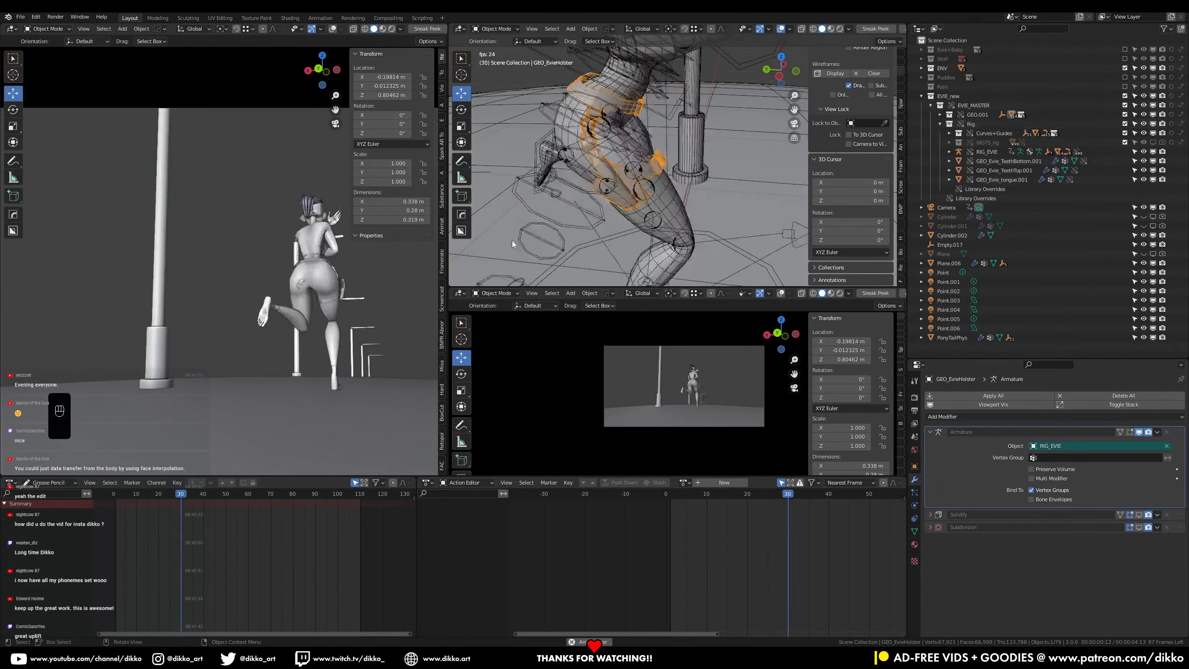
pyautogui.press('space')
pyautogui.hotkey('ctrl', 's')
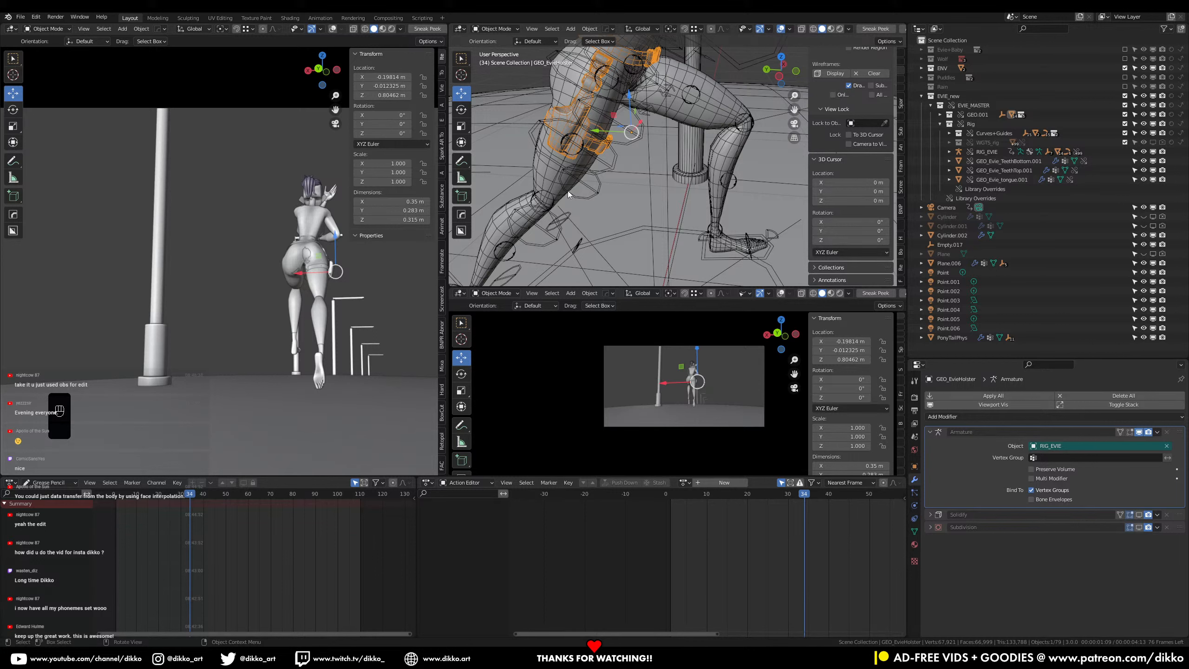
pyautogui.hotkey('ctrl', 's')
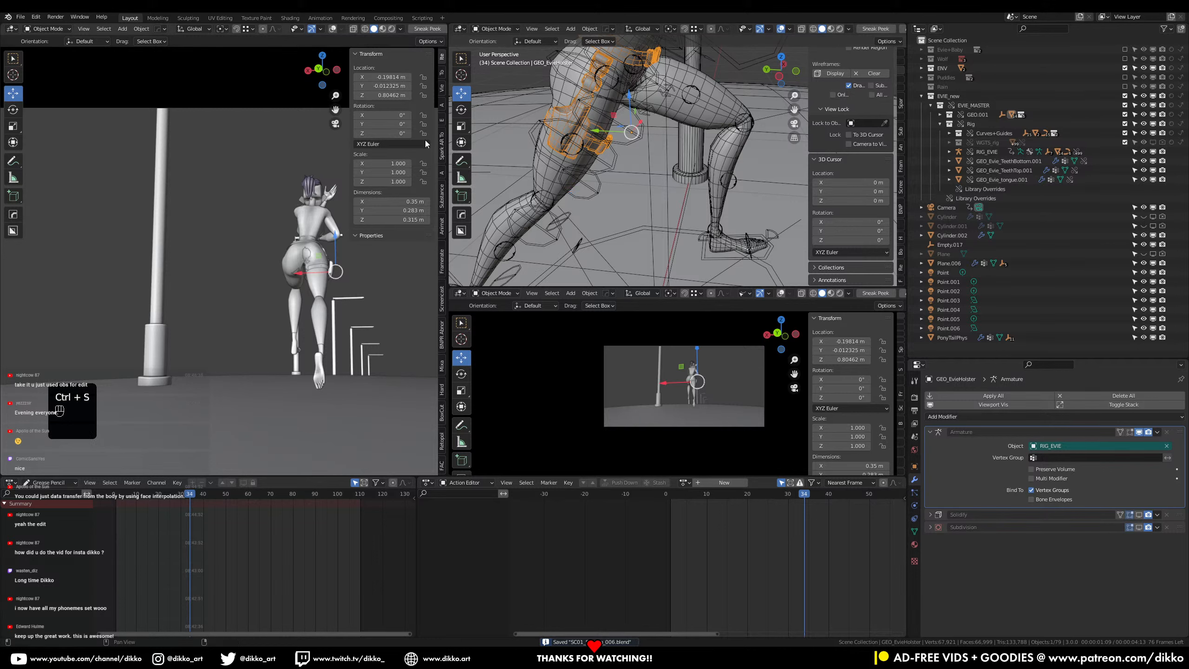
# Step: Open the scene file SC01_S3_Run_EvieReaction_005.blend from the SC01_S1_Run folder
pyautogui.click(21, 18)
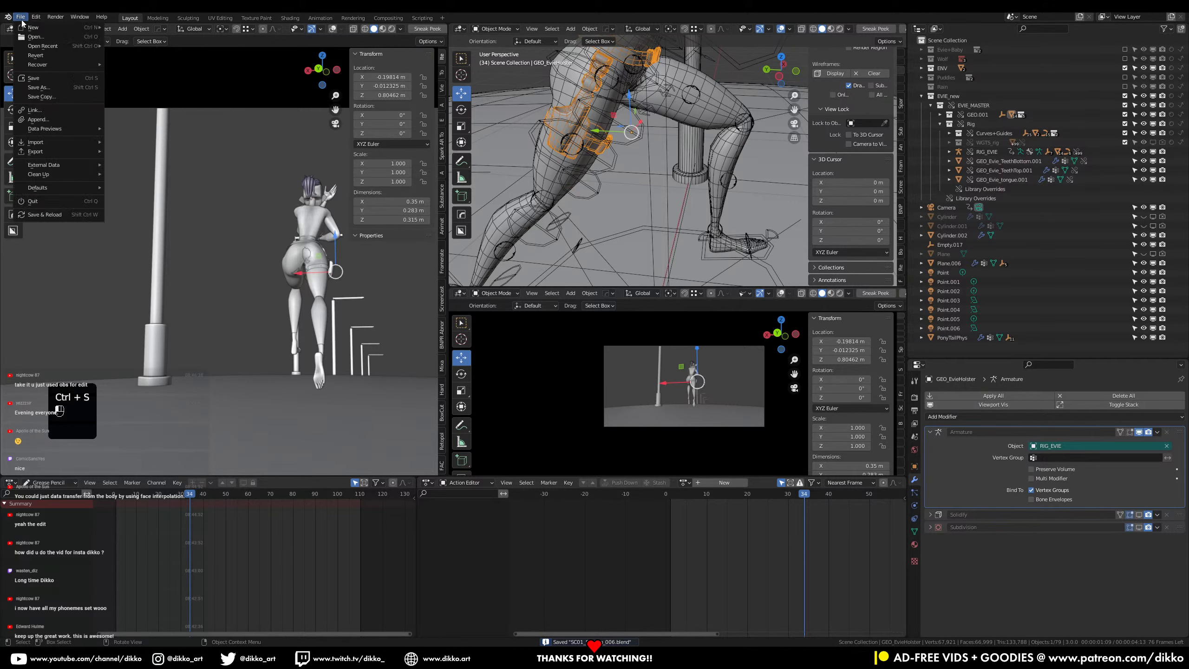
pyautogui.click(40, 38)
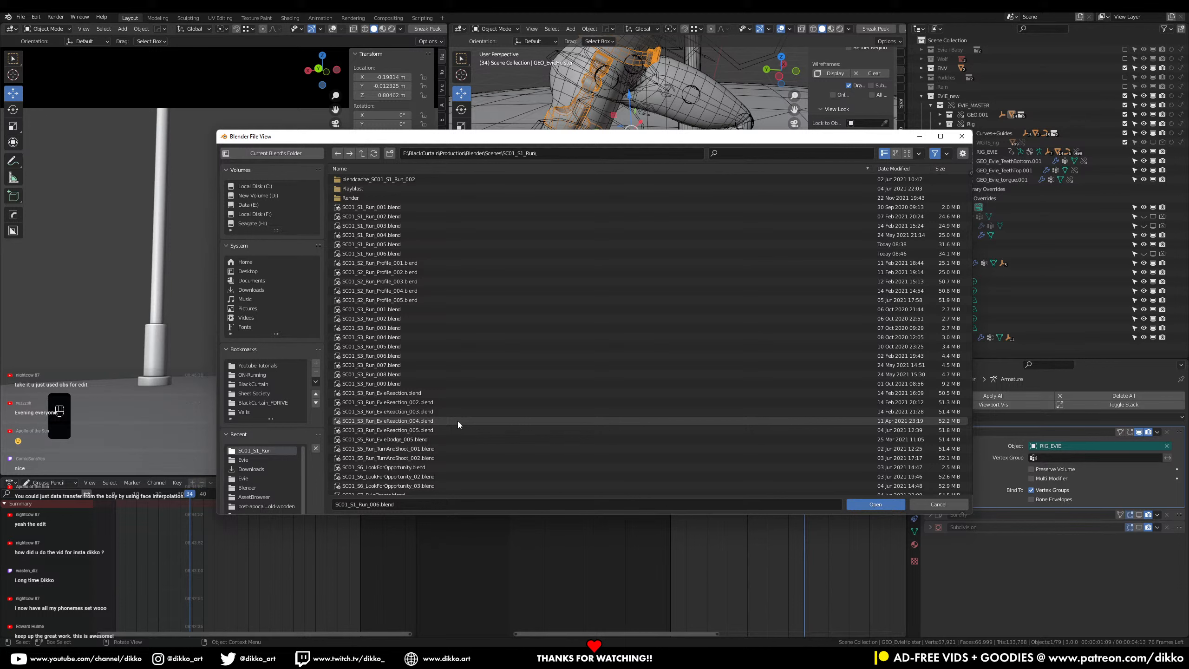
pyautogui.scroll(-4, 457, 421)
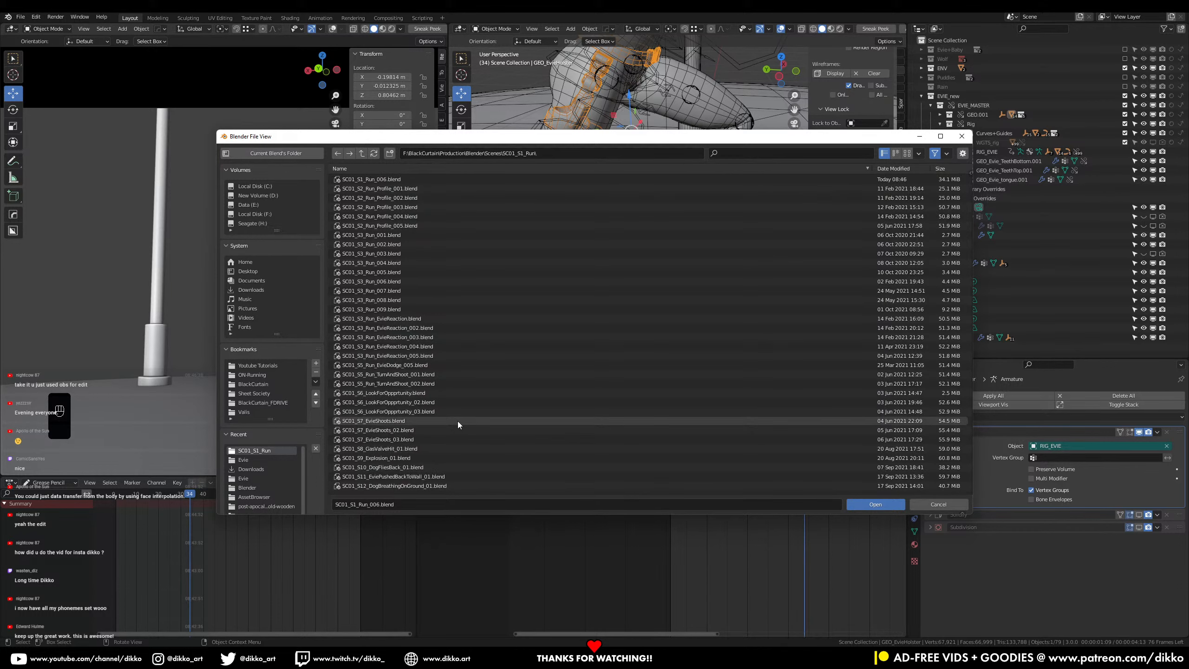
pyautogui.click(376, 356)
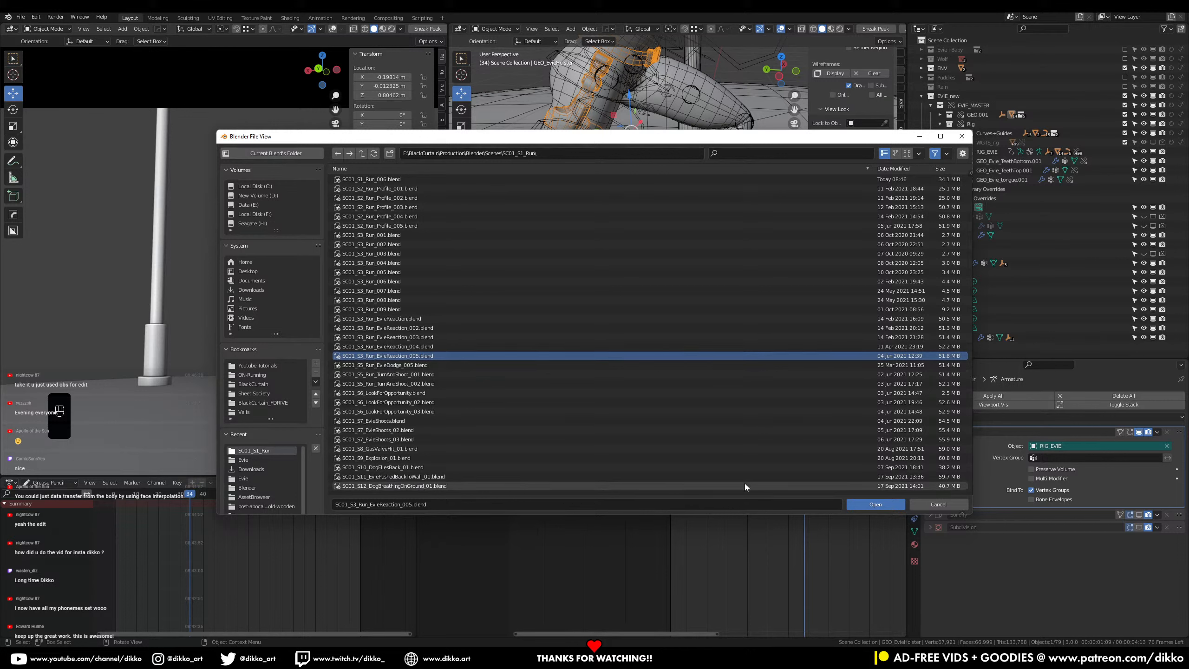
pyautogui.click(863, 504)
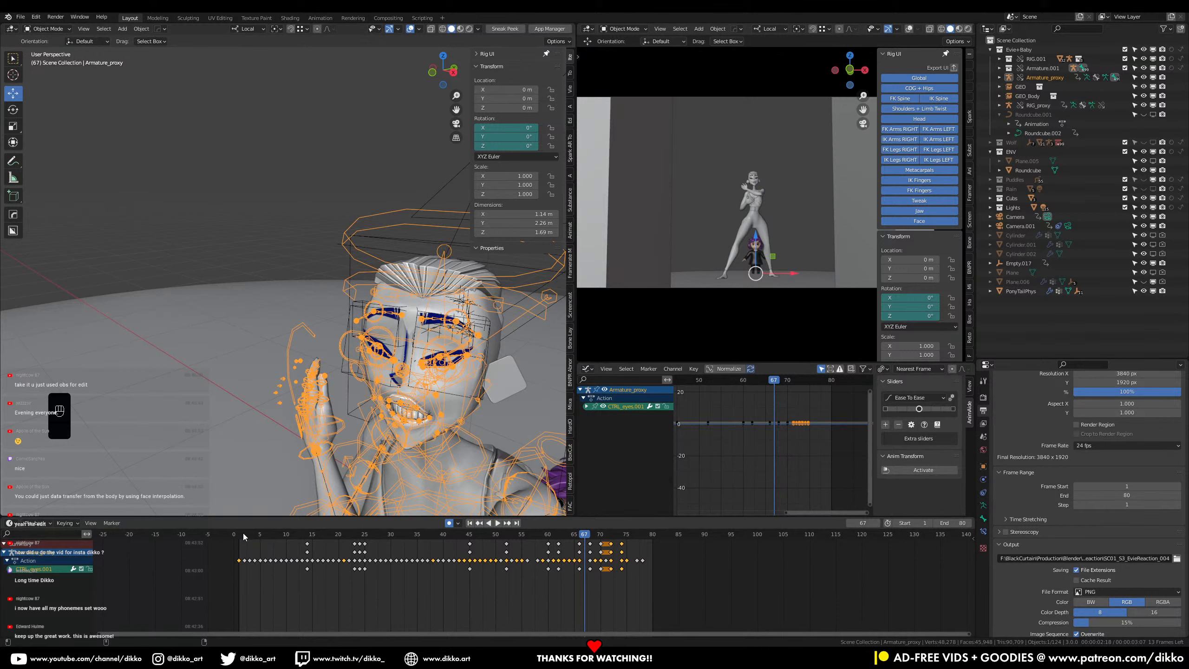
# Step: Play the reaction shot, stop at frame 17 and examine the character's face and raised hand up close
pyautogui.press('space')
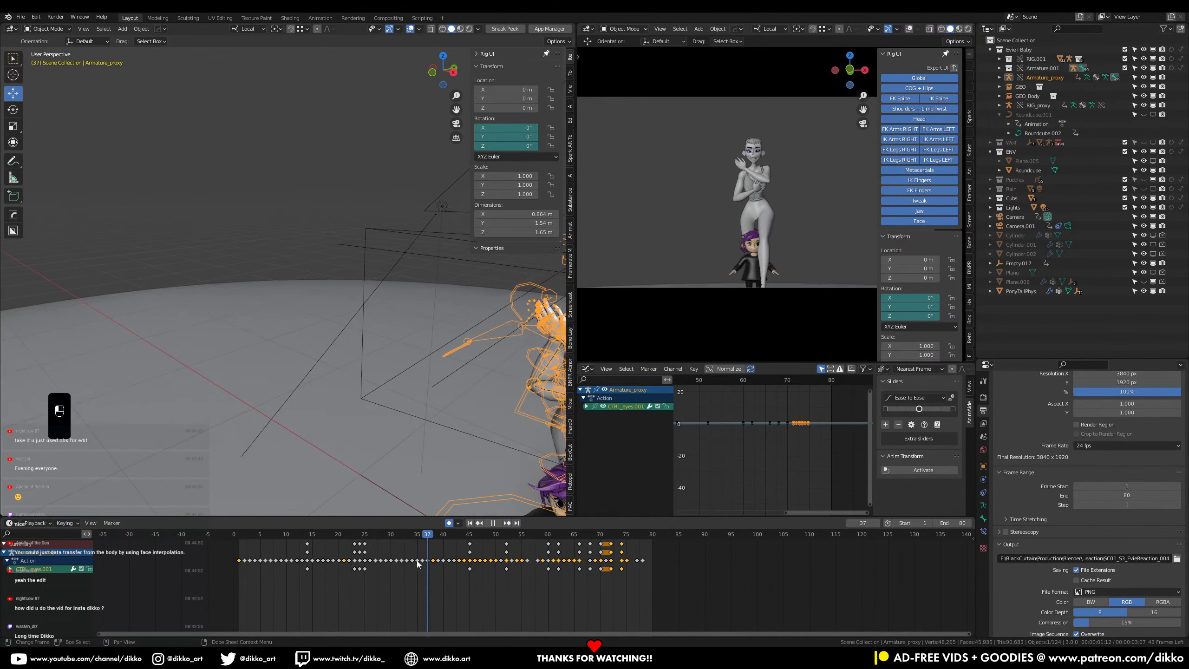
pyautogui.press('space')
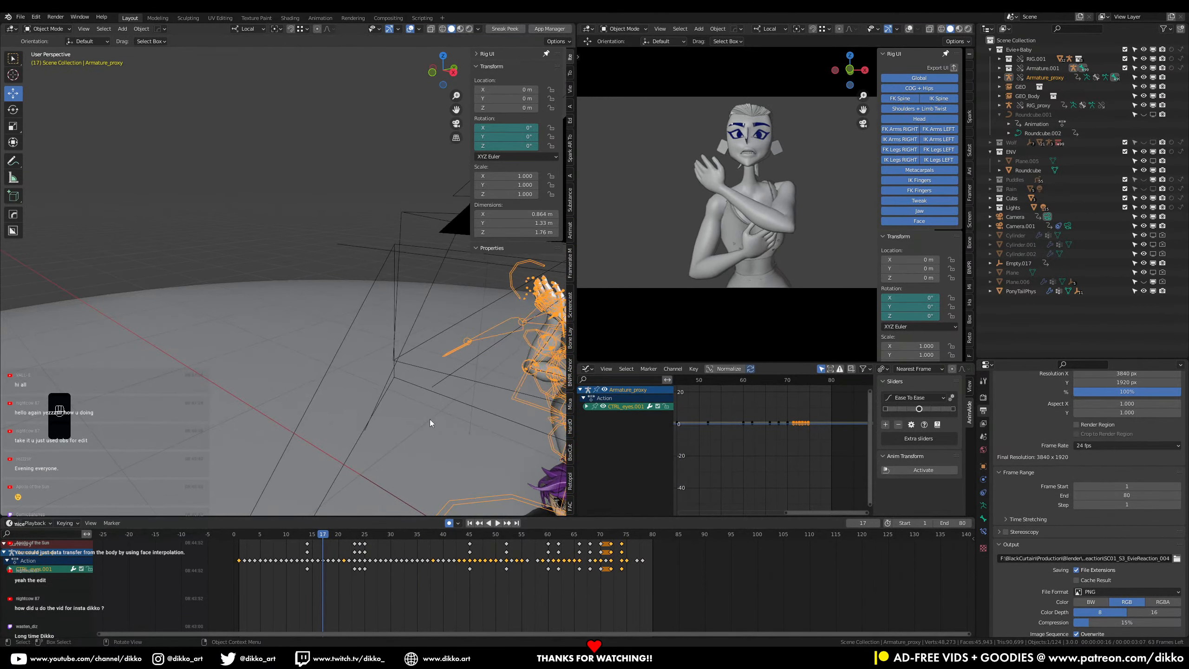
pyautogui.scroll(-1, 440, 365)
pyautogui.keyDown('shift'); pyautogui.moveTo(454, 331); pyautogui.dragTo(299, 357, button='middle'); pyautogui.keyUp('shift')
pyautogui.scroll(7, 353, 331)
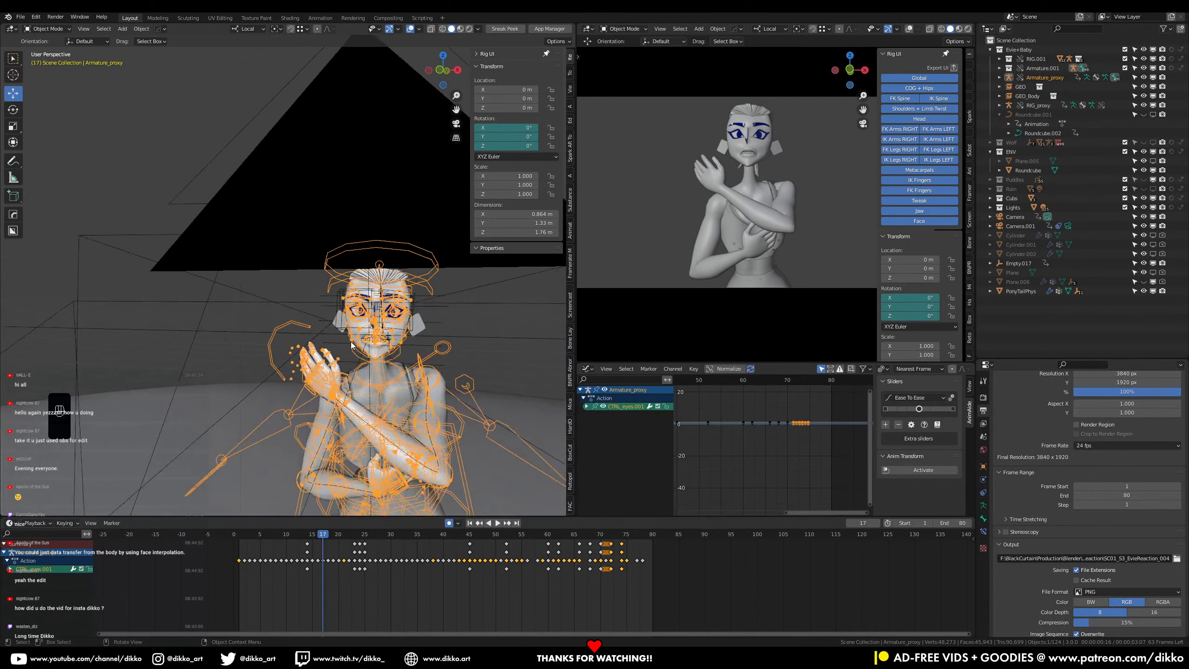
pyautogui.keyDown('shift'); pyautogui.moveTo(351, 342); pyautogui.dragTo(230, 272, button='middle'); pyautogui.keyUp('shift')
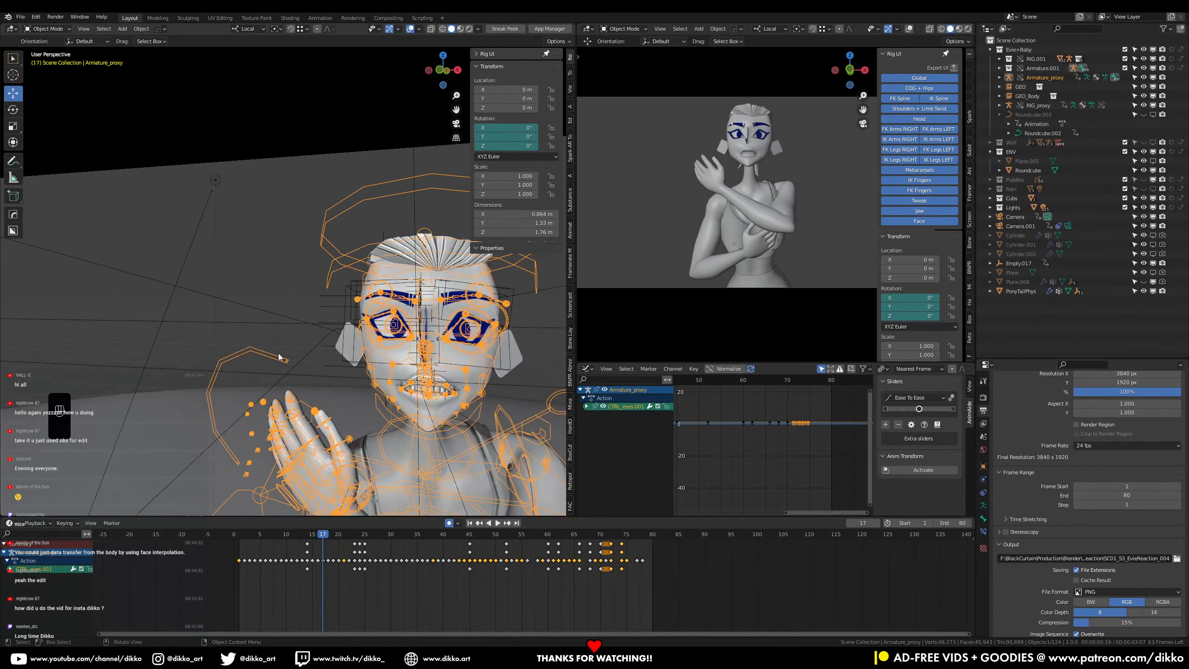
pyautogui.scroll(-2, 318, 371)
pyautogui.keyDown('shift'); pyautogui.moveTo(323, 372); pyautogui.dragTo(250, 325, button='middle'); pyautogui.keyUp('shift')
pyautogui.moveTo(251, 324); pyautogui.dragTo(300, 263, button='middle')
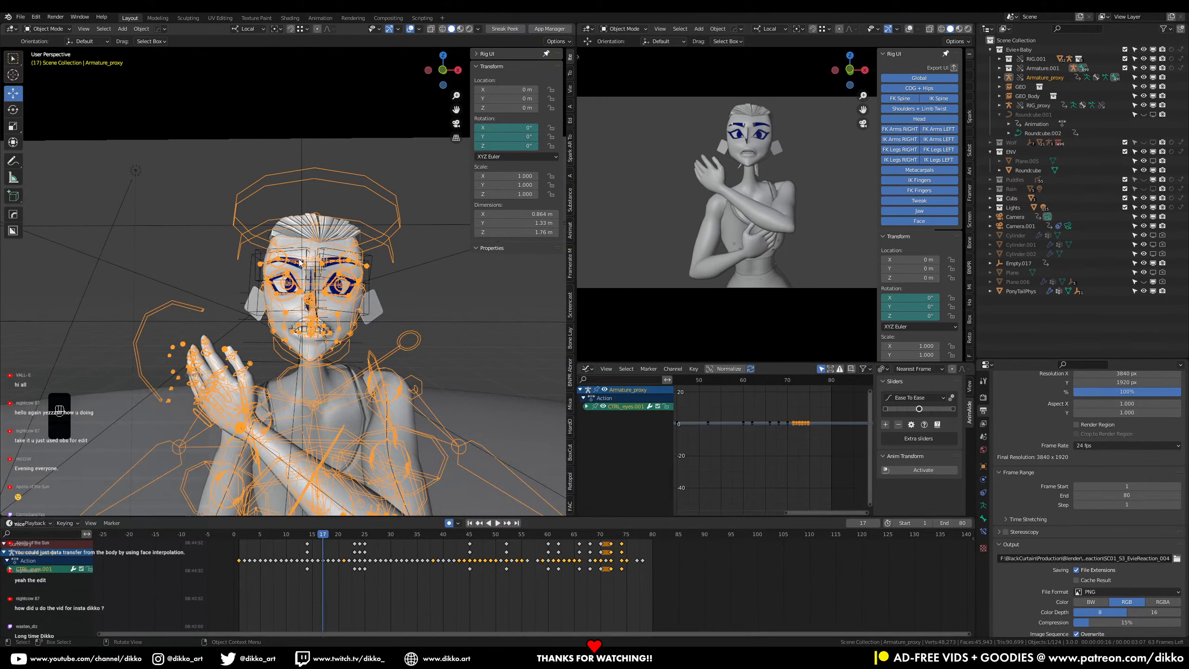
# Step: Select the character's Armature_proxy, put it in Pose Mode and select the head control ring CTRL_head.001
pyautogui.click(324, 176)
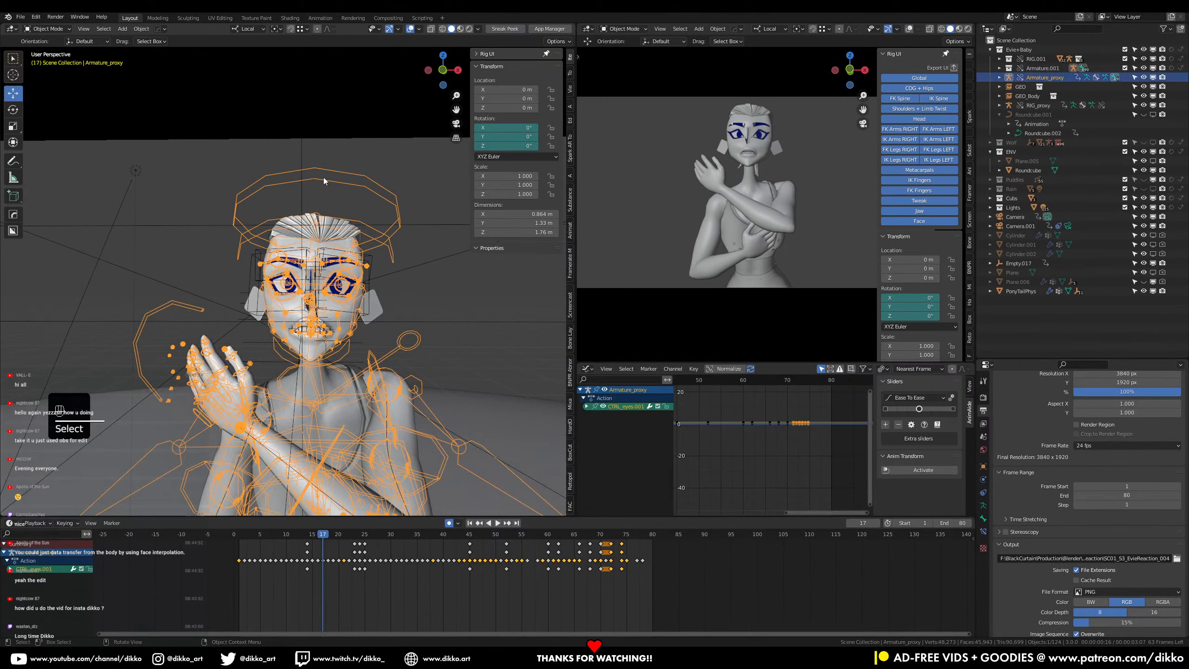
pyautogui.click(48, 60)
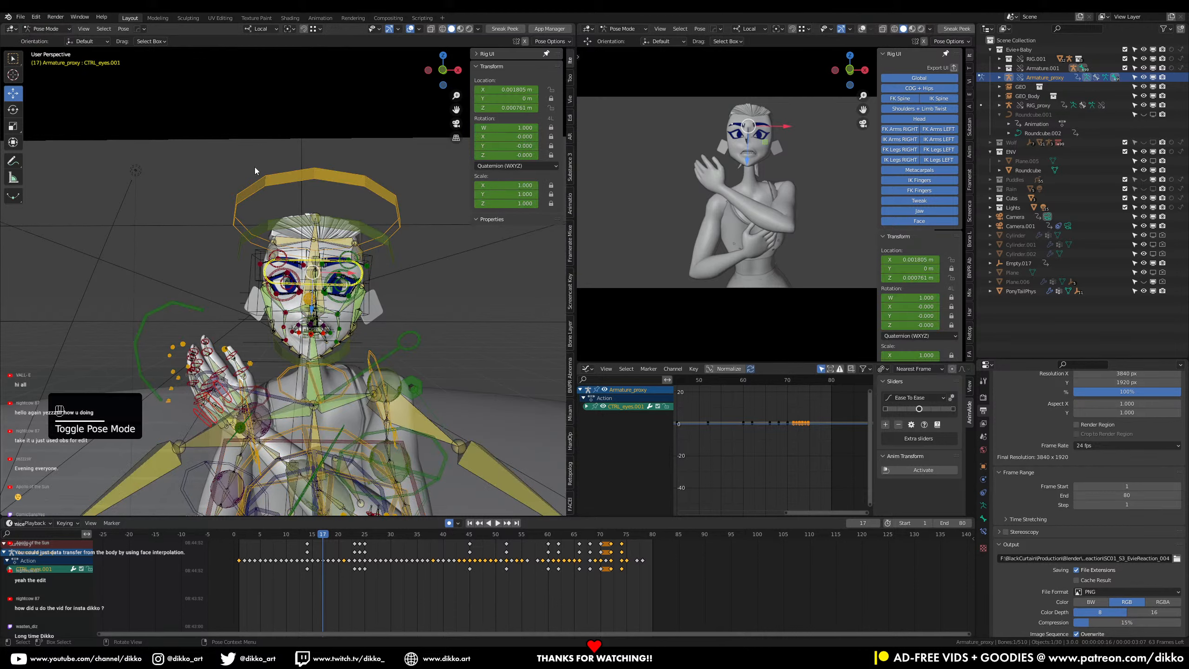
pyautogui.click(341, 185)
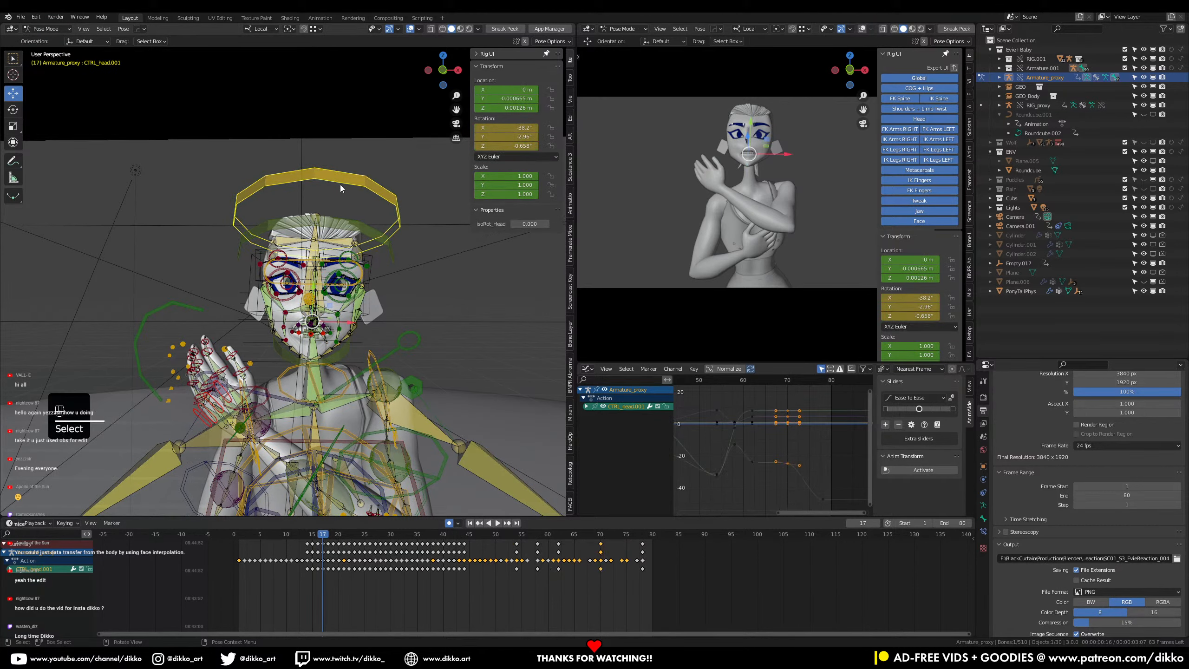
# Step: Focus on the head control and scrub through the shot to examine the head and facial animation
pyautogui.press('KP_Decimal')
pyautogui.scroll(-2, 338, 253)
pyautogui.scroll(1, 372, 333)
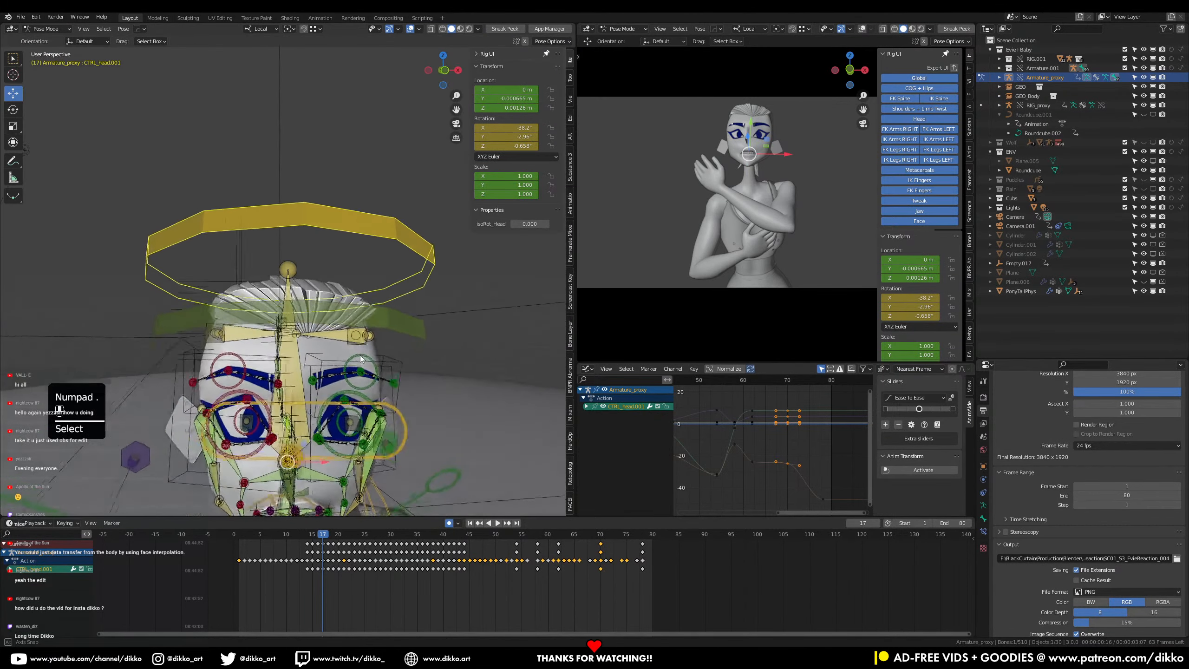
pyautogui.moveTo(351, 331); pyautogui.dragTo(380, 310, button='middle')
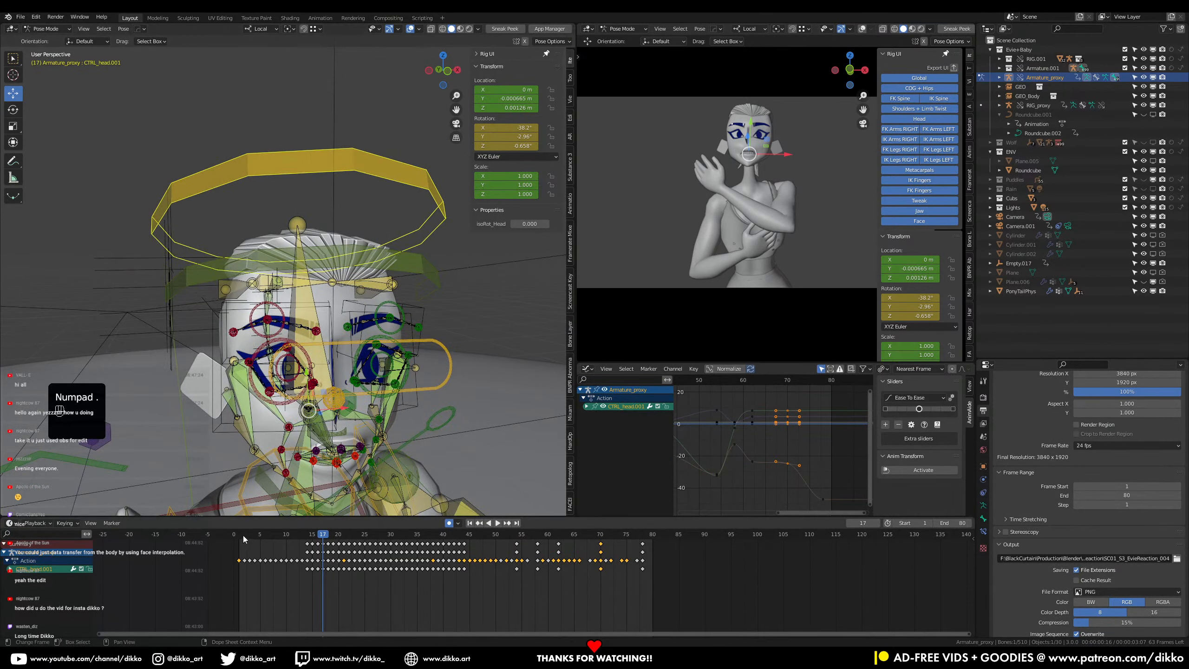
pyautogui.moveTo(244, 538); pyautogui.dragTo(622, 549)
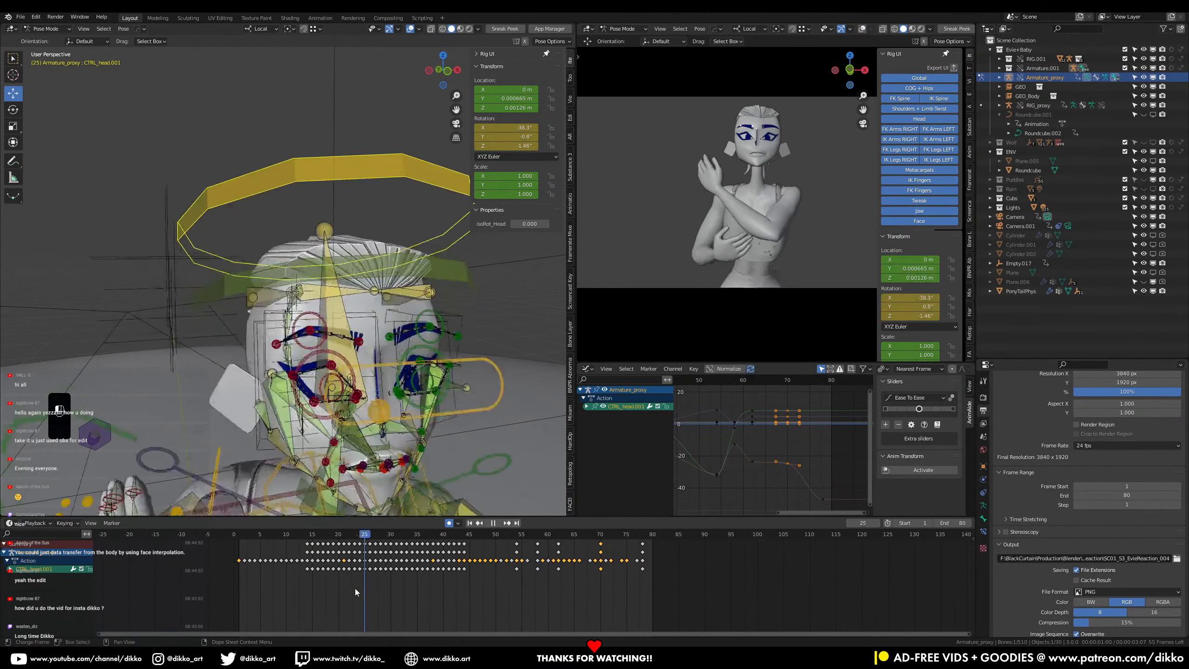
pyautogui.press('Escape')
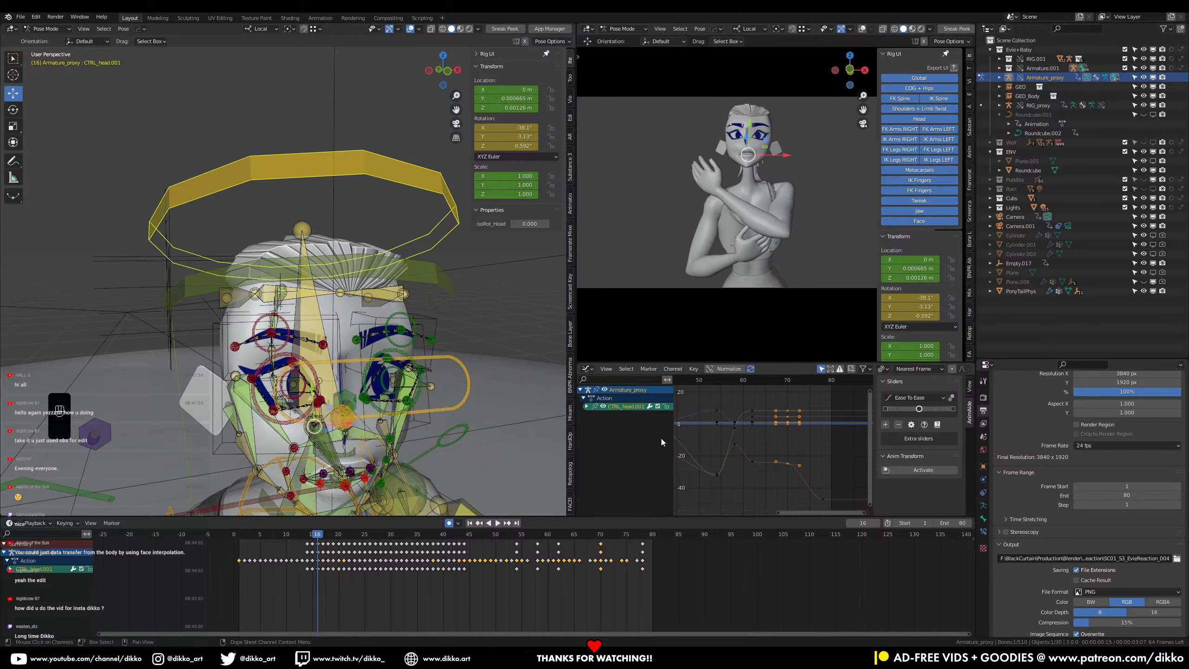
# Step: Change the timeline area to a Dope Sheet in Action Editor mode to show the armature's action
pyautogui.click(45, 526)
pyautogui.click(8, 524)
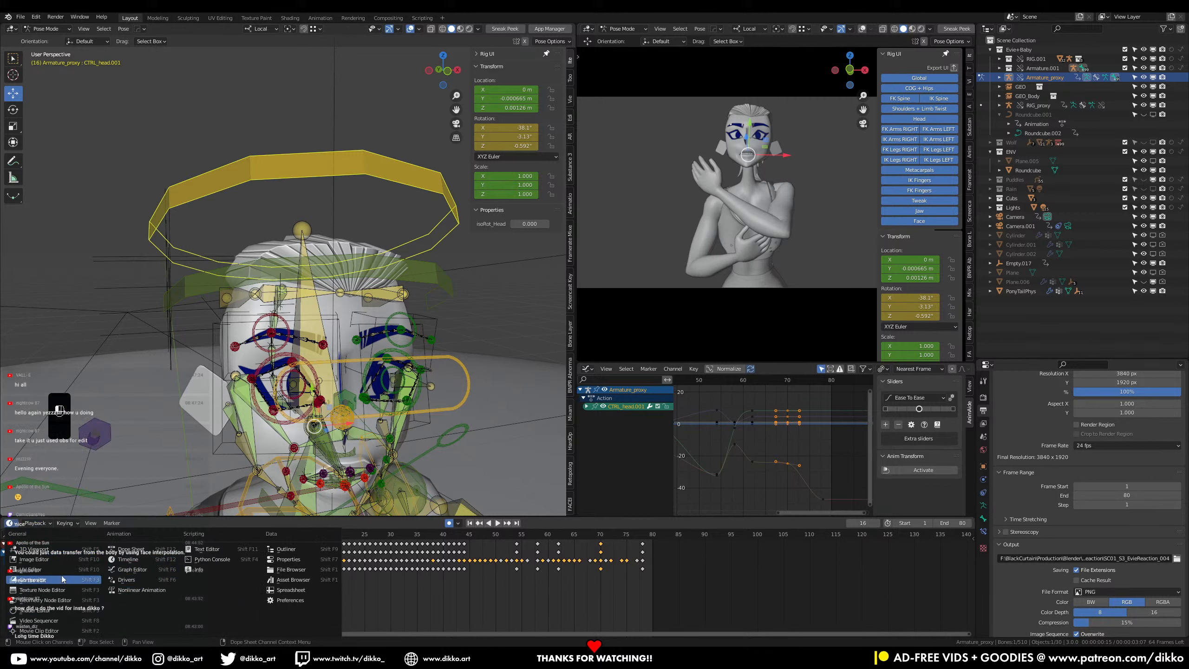
pyautogui.click(129, 552)
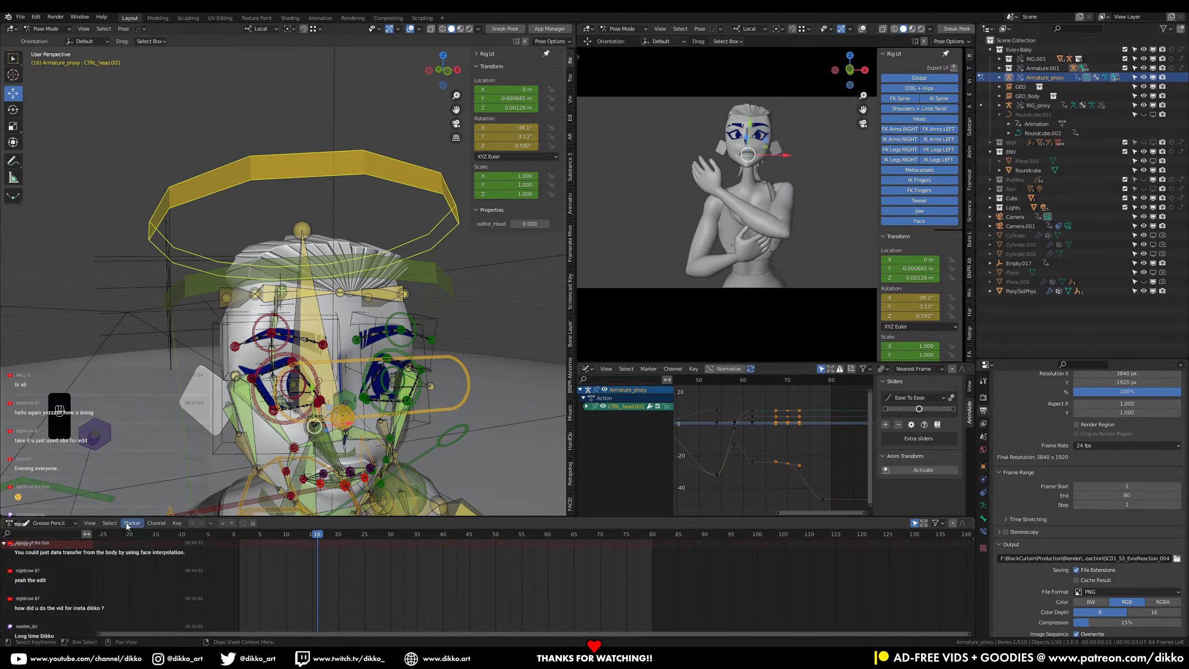
pyautogui.click(51, 523)
pyautogui.click(54, 544)
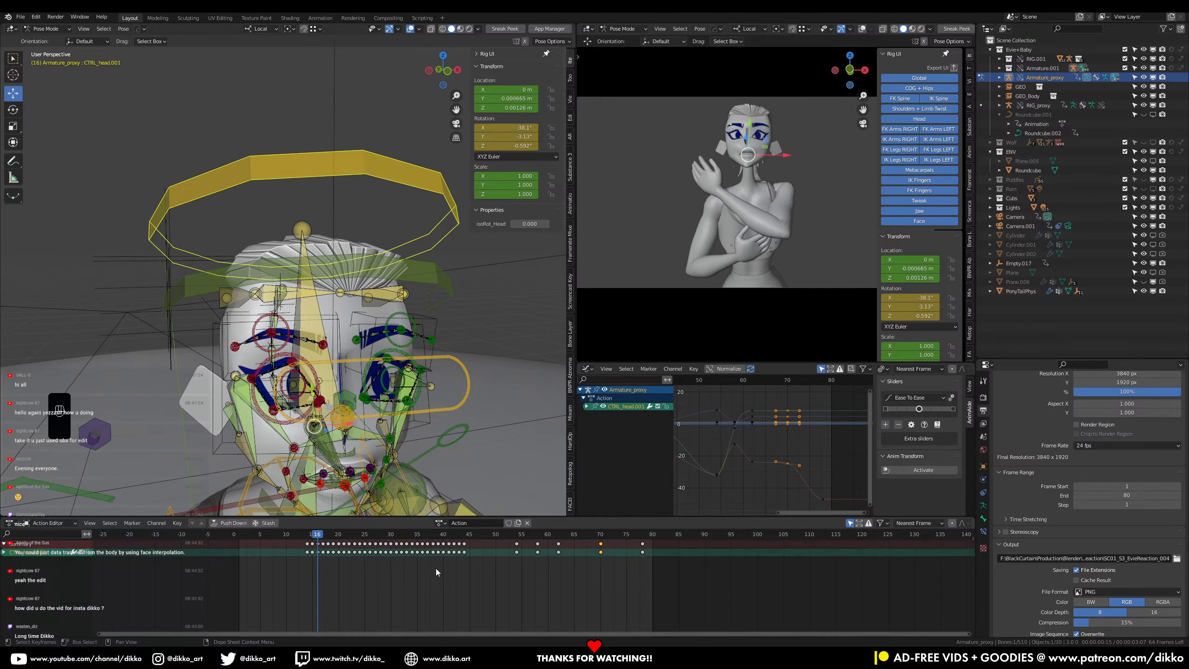
# Step: Rename the armature's action to EVIE_Anim_001 and save the reaction scene
pyautogui.click(471, 523)
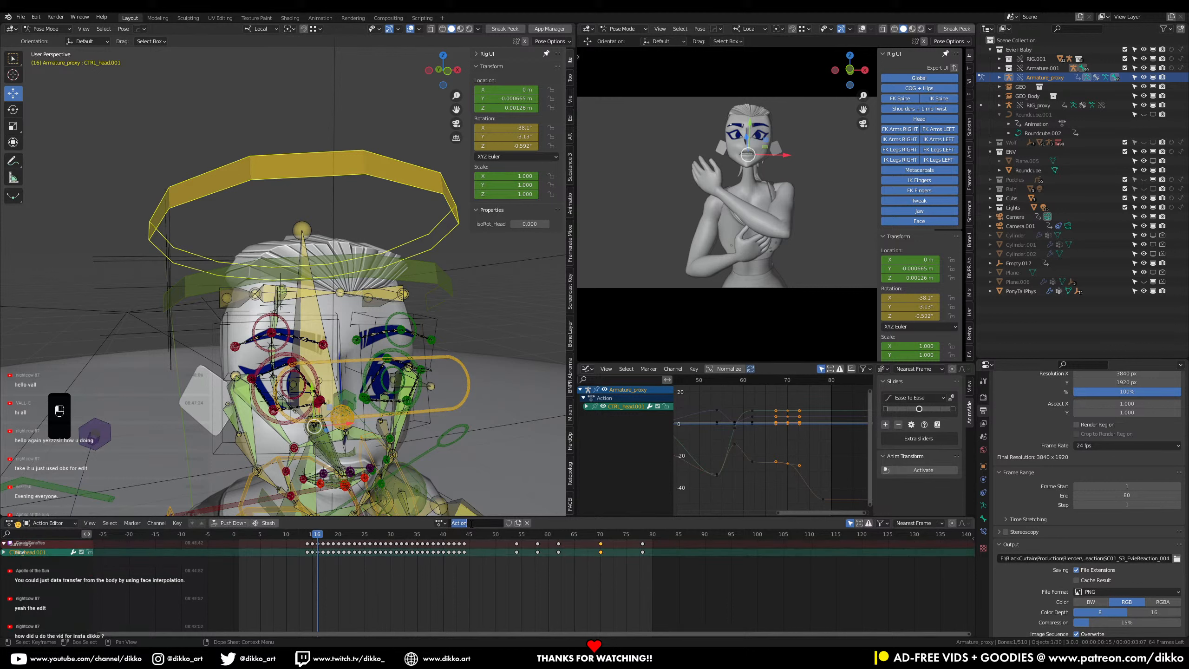
pyautogui.write('EVIE')
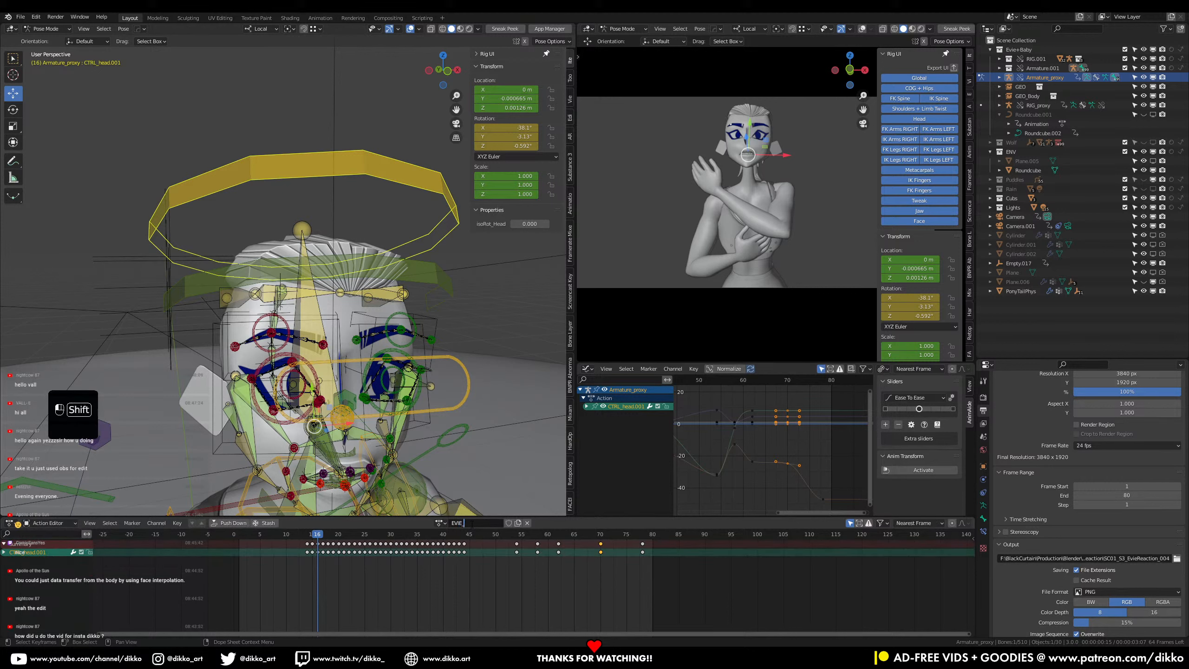
pyautogui.write('_Arim_001')
pyautogui.press('Return')
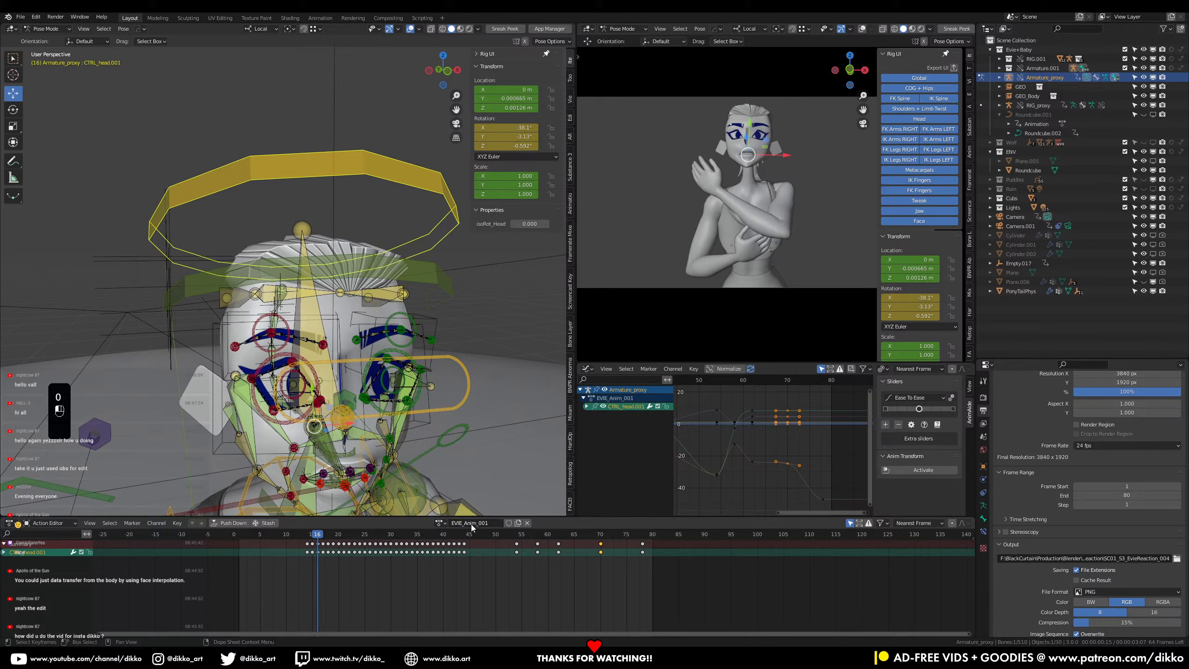
pyautogui.hotkey('ctrl', 's')
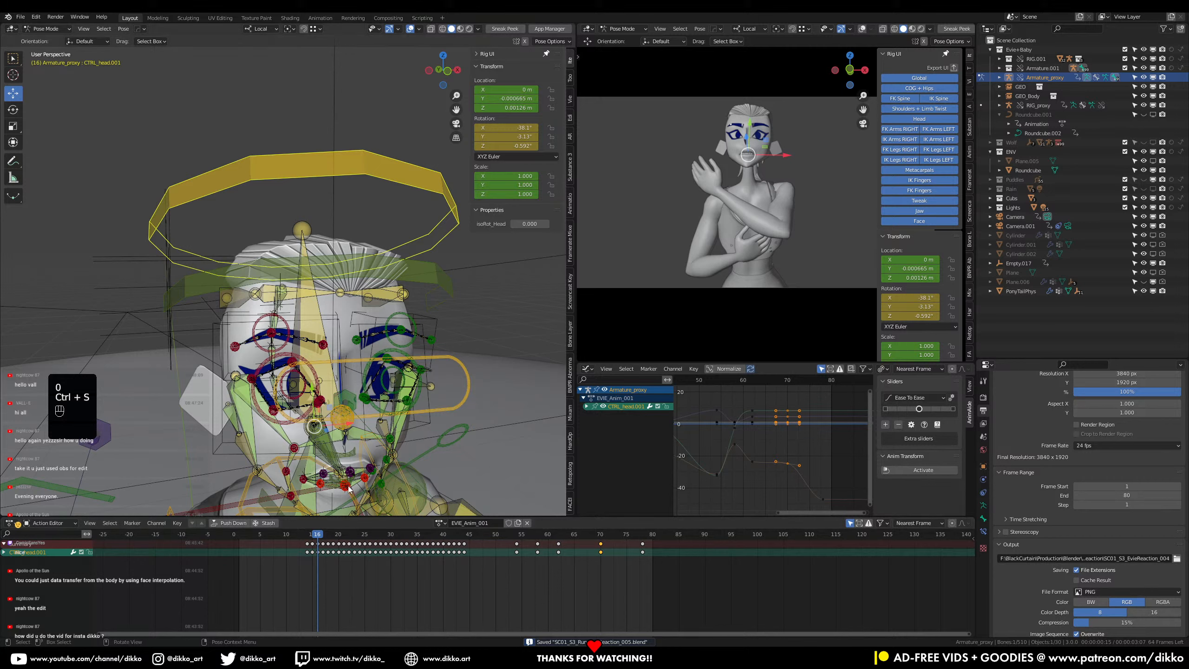
pyautogui.moveTo(354, 432); pyautogui.dragTo(332, 412, button='middle')
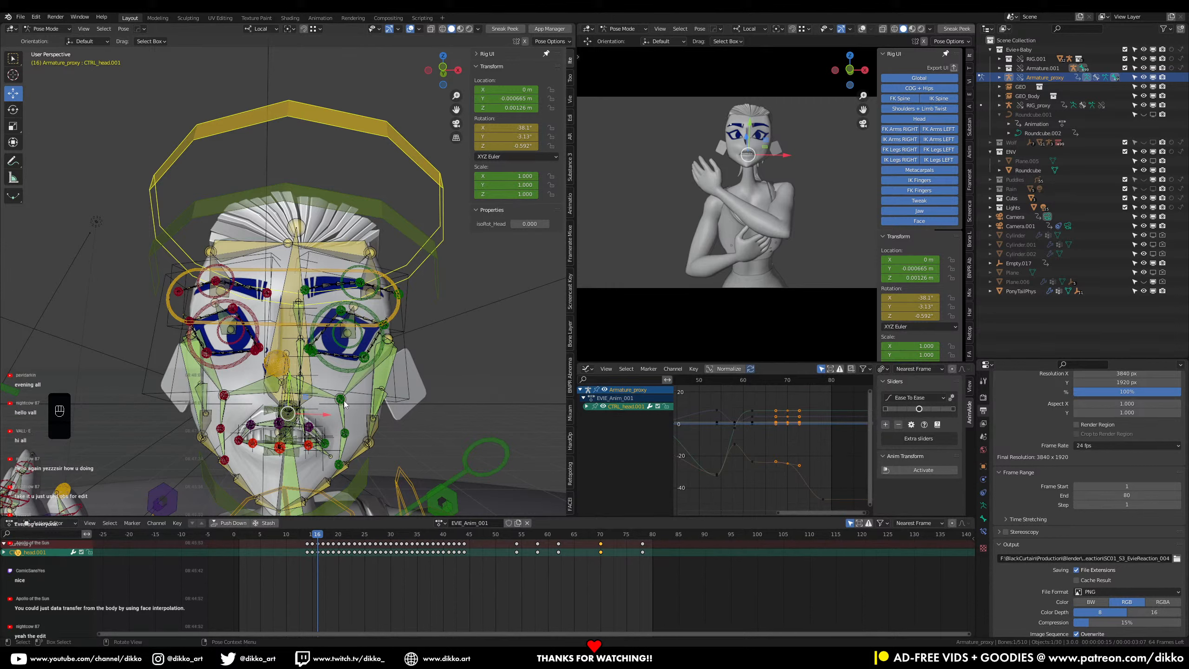
# Step: Exclude the Evie+Baby collection from the view layer and add a new collection named EVIE_new
pyautogui.moveTo(314, 463); pyautogui.dragTo(412, 352, button='middle')
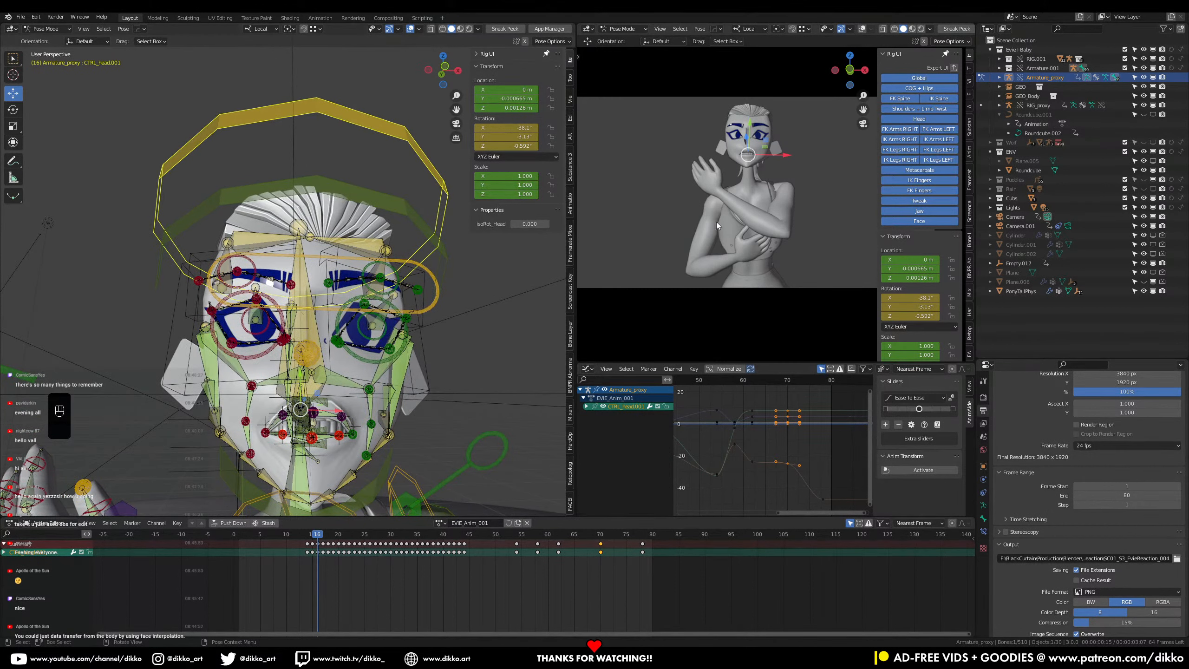
pyautogui.click(1126, 49)
pyautogui.rightClick(1013, 268)
pyautogui.click(1013, 264)
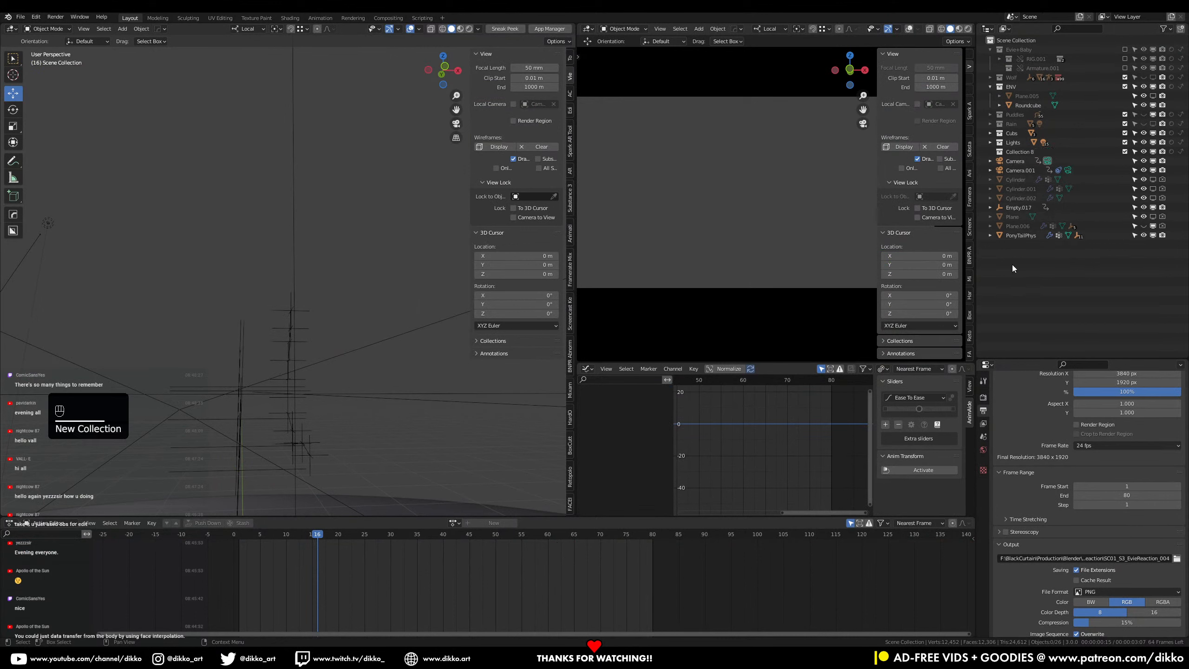
pyautogui.doubleClick(1021, 152)
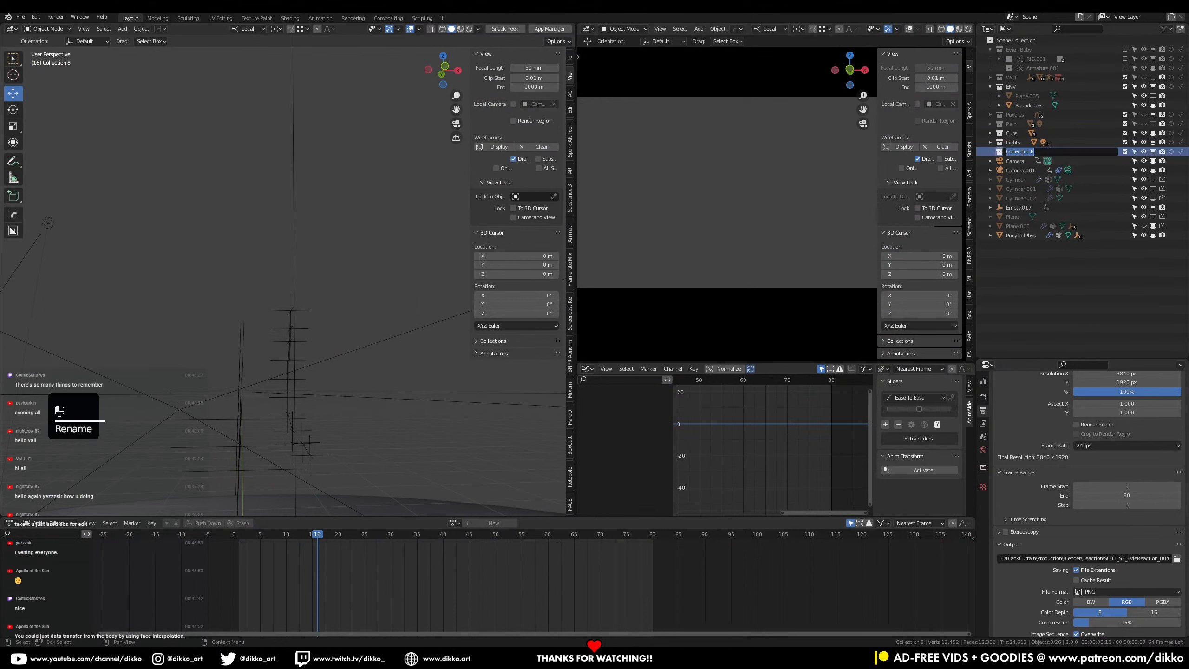
pyautogui.write('EVIE_new')
pyautogui.press('Return')
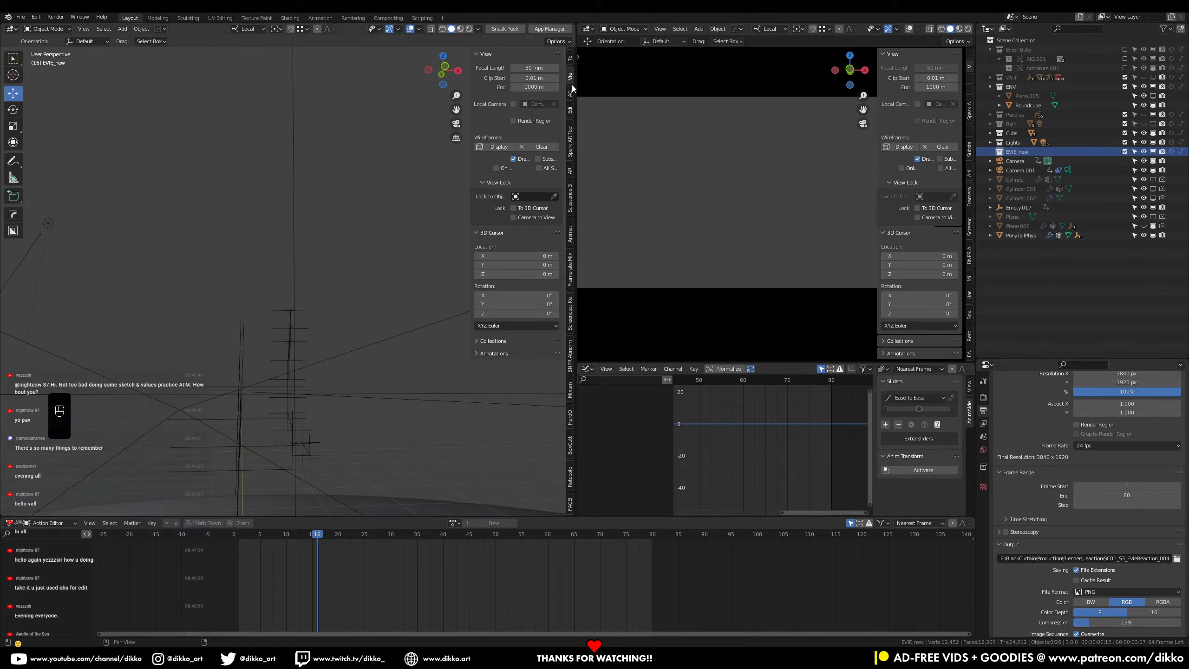
# Step: Link the EVIE_MASTER collection from Evie_042.blend into the EVIE_new collection
pyautogui.scroll(-3, 353, 369)
pyautogui.scroll(3, 353, 368)
pyautogui.moveTo(284, 297); pyautogui.dragTo(286, 348, button='middle')
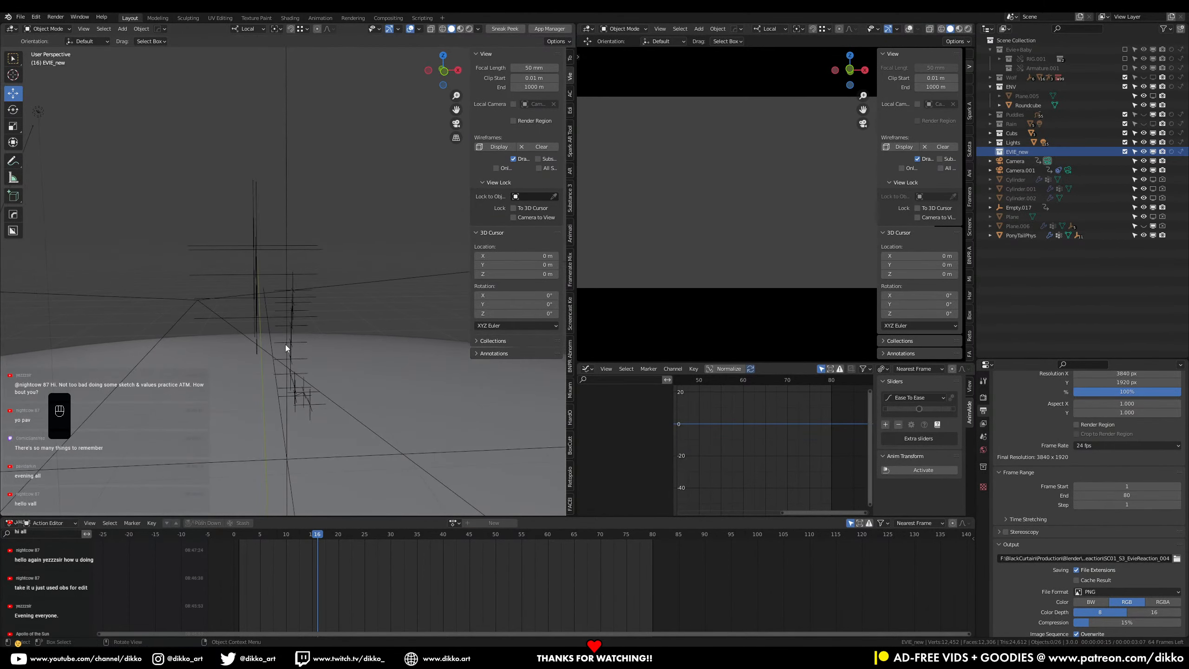
pyautogui.click(21, 17)
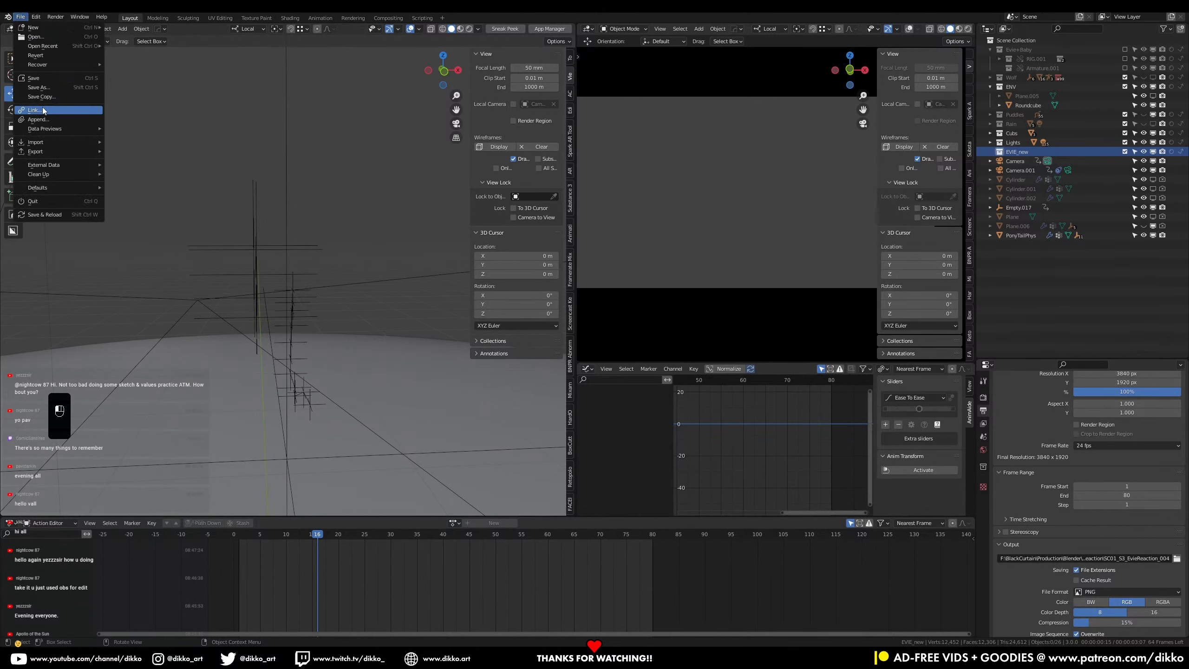
pyautogui.click(47, 111)
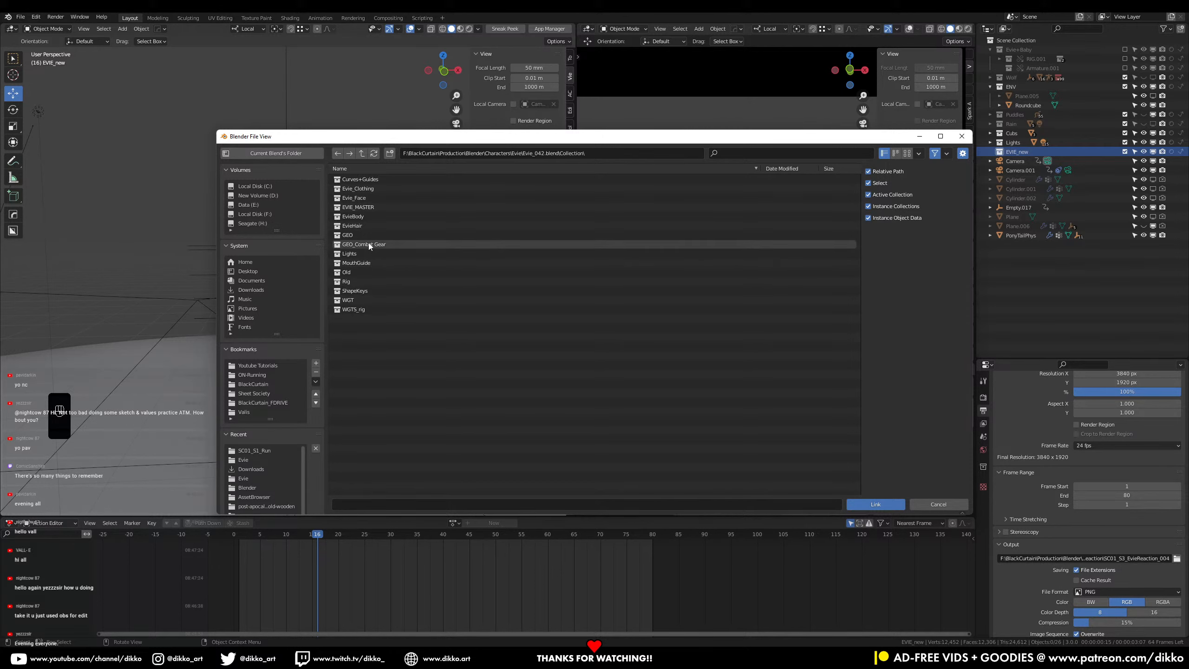
pyautogui.click(367, 207)
pyautogui.click(875, 504)
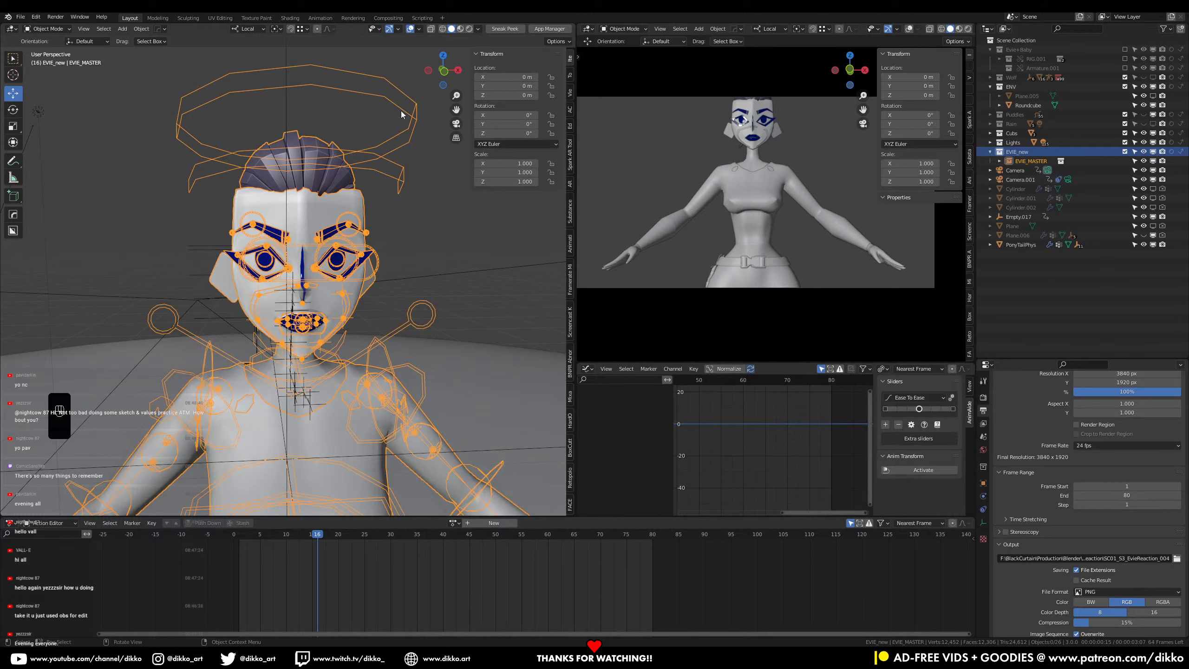
# Step: Make a library override of the linked EVIE_MASTER character
pyautogui.click(223, 96)
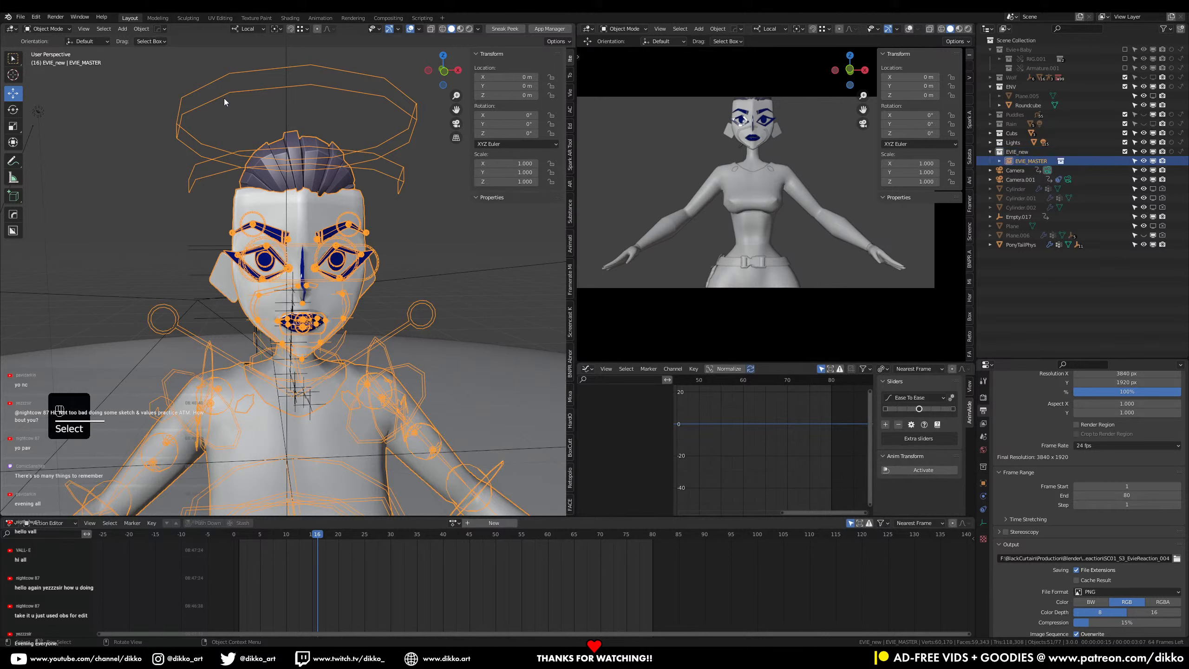
pyautogui.click(152, 32)
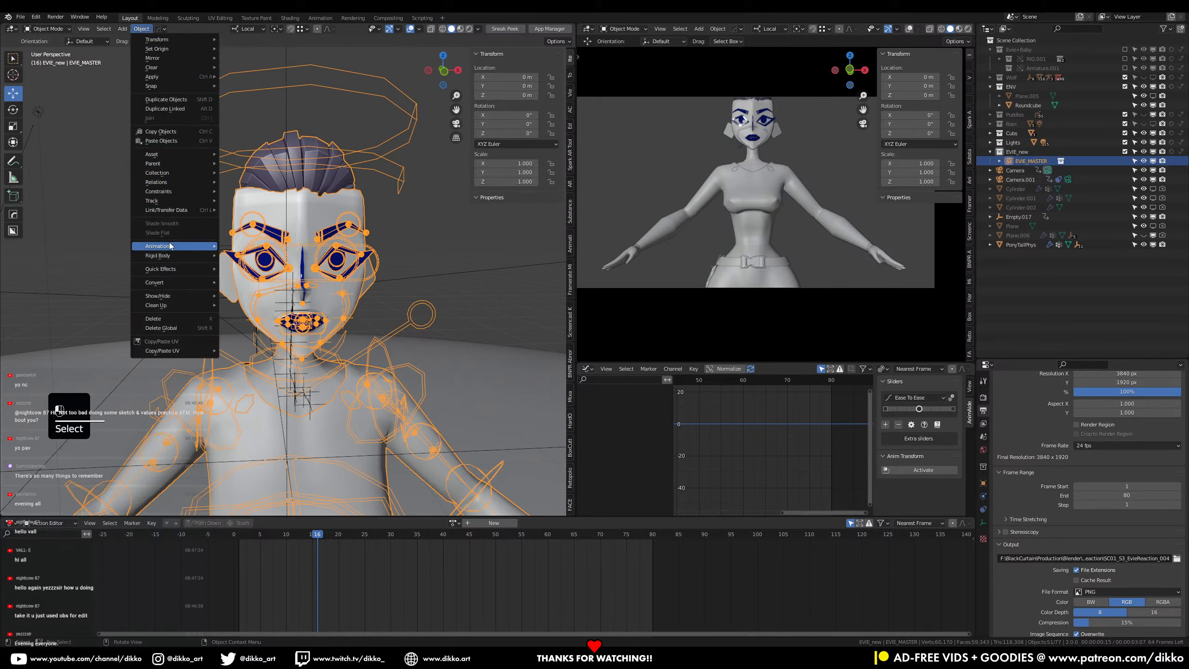
pyautogui.moveTo(170, 246)
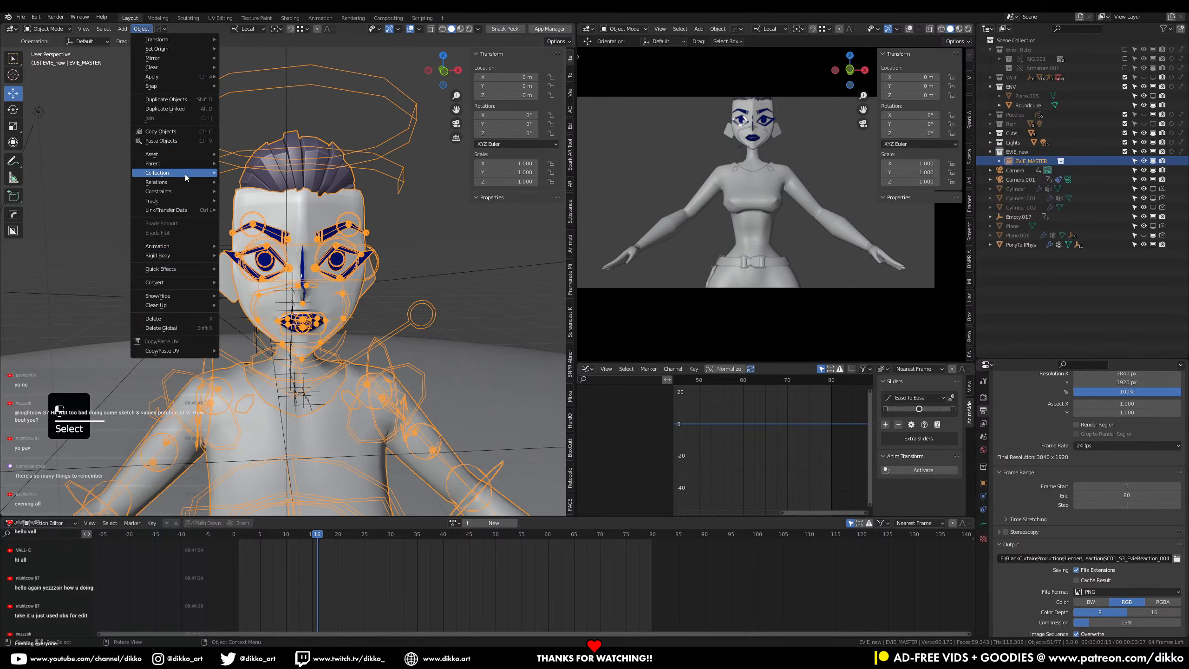
pyautogui.moveTo(183, 182)
pyautogui.click(271, 182)
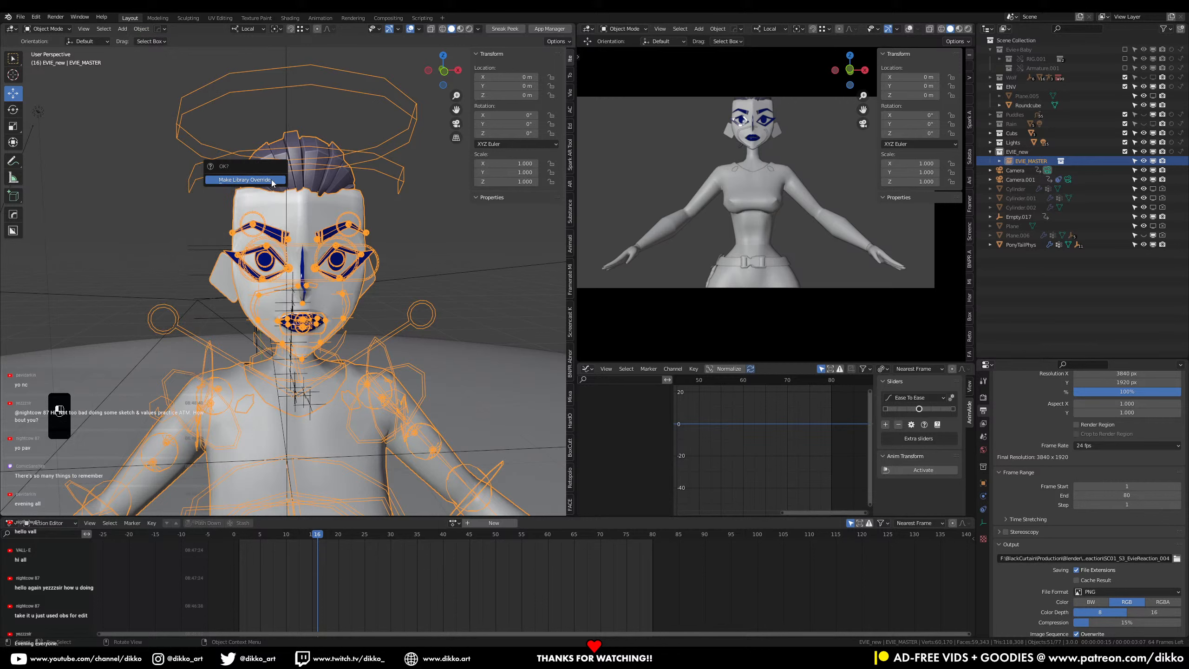
pyautogui.click(271, 180)
# Step: Put RIG_EVIE in Pose Mode with all its bones selected and assign the EVIE_Anim_001 action to it
pyautogui.click(394, 183)
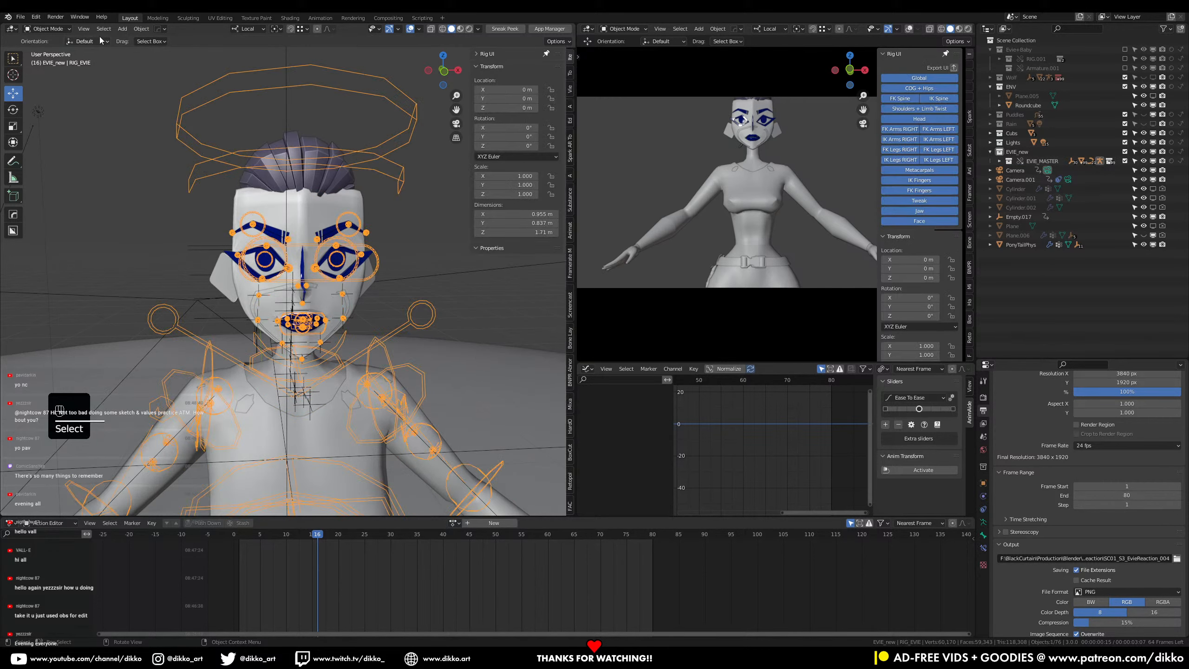
pyautogui.hotkey('ctrl', 'Tab')
pyautogui.press('a')
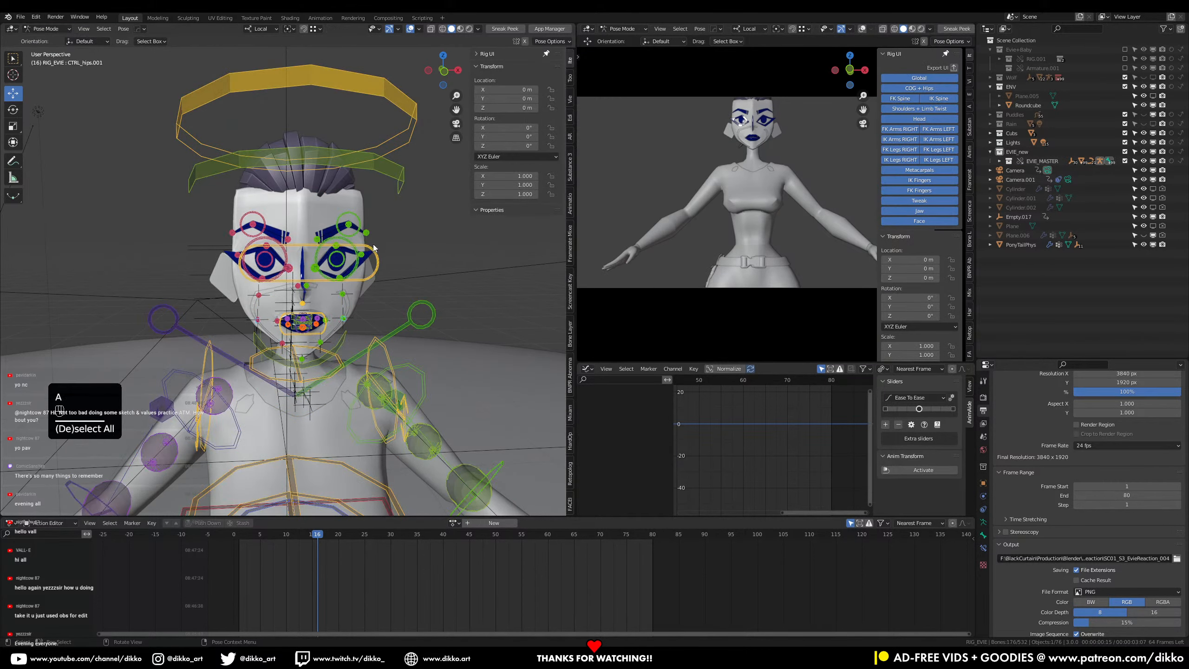
pyautogui.click(453, 523)
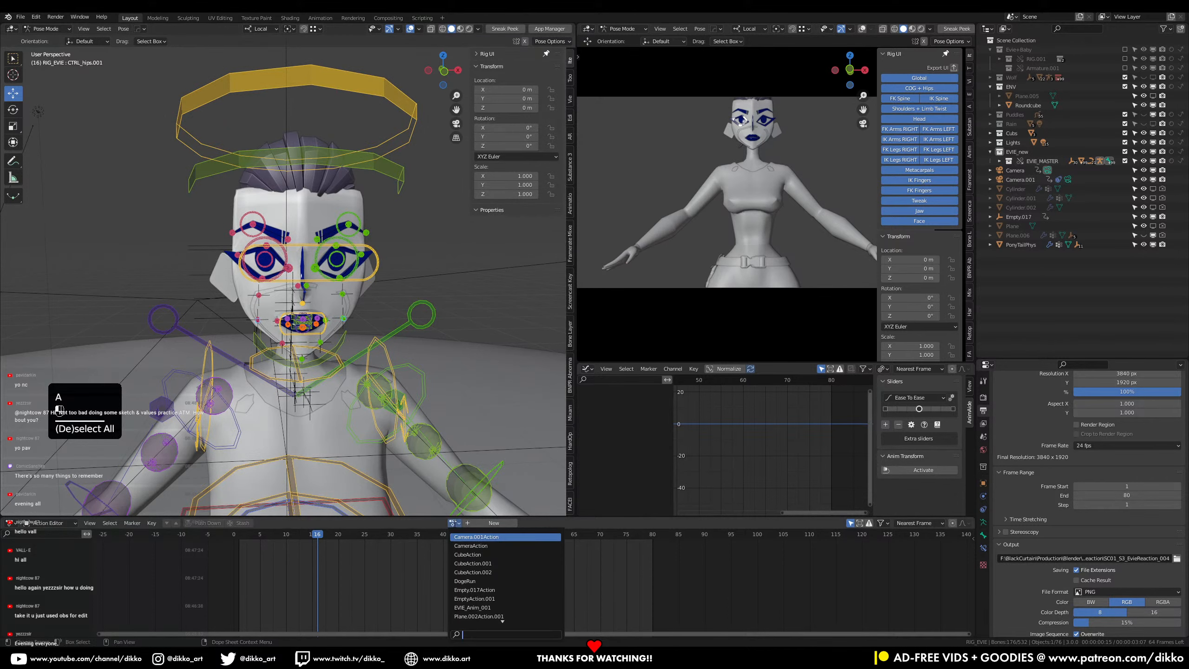
pyautogui.click(474, 607)
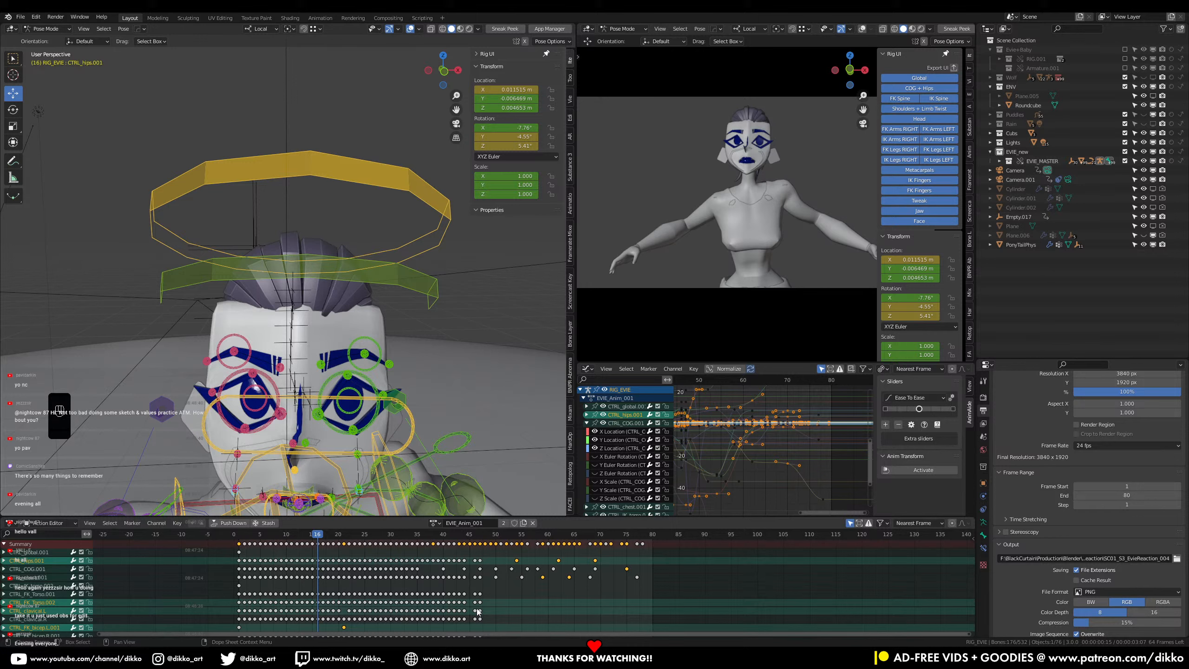
# Step: Play the shot from the start to check the transferred animation, and inspect the jaw control's MouthClose property
pyautogui.moveTo(238, 539); pyautogui.dragTo(255, 581)
pyautogui.press('space')
pyautogui.press('space')
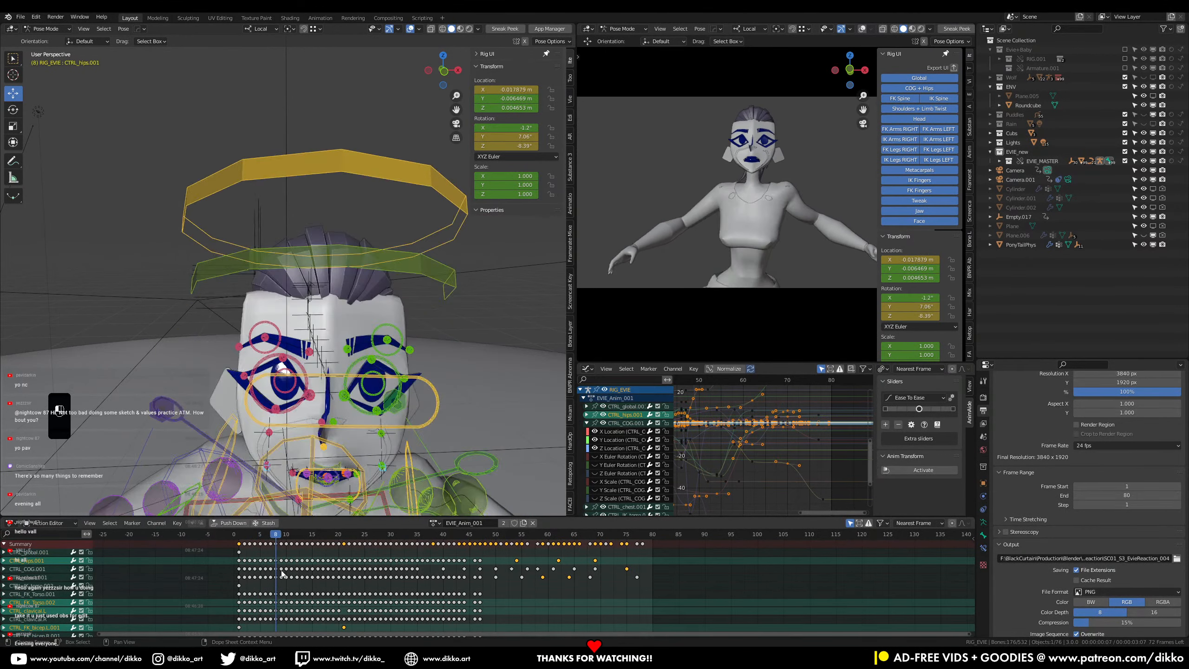
pyautogui.press('space')
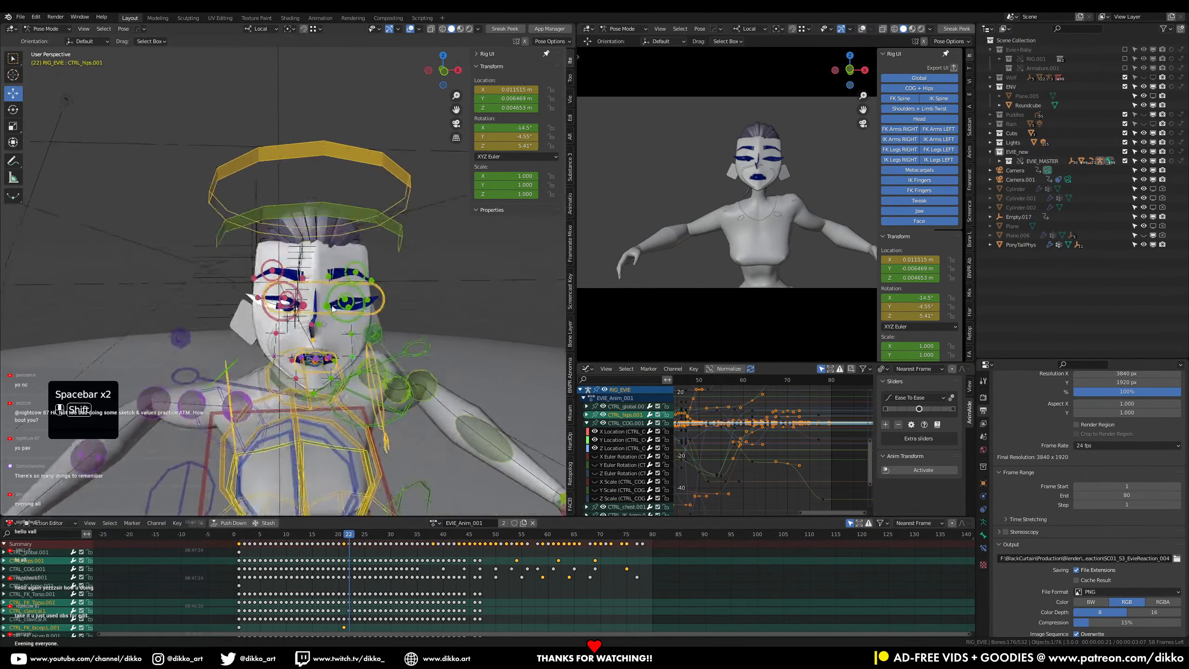
pyautogui.press('space')
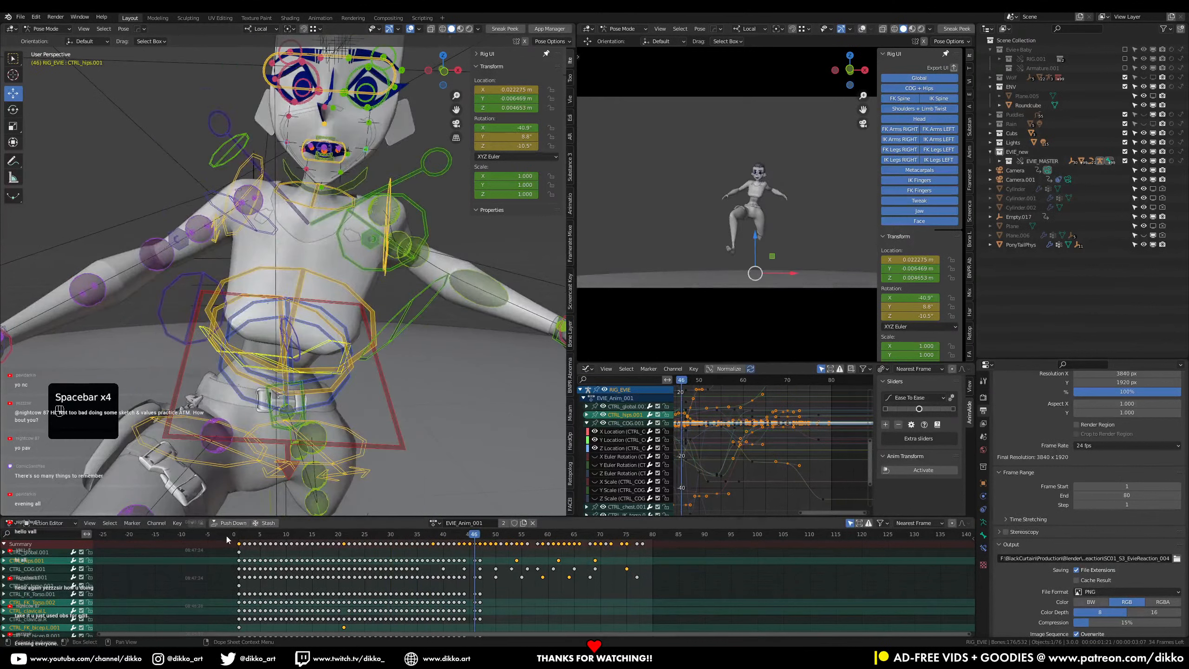
pyautogui.press('space')
pyautogui.press('space')
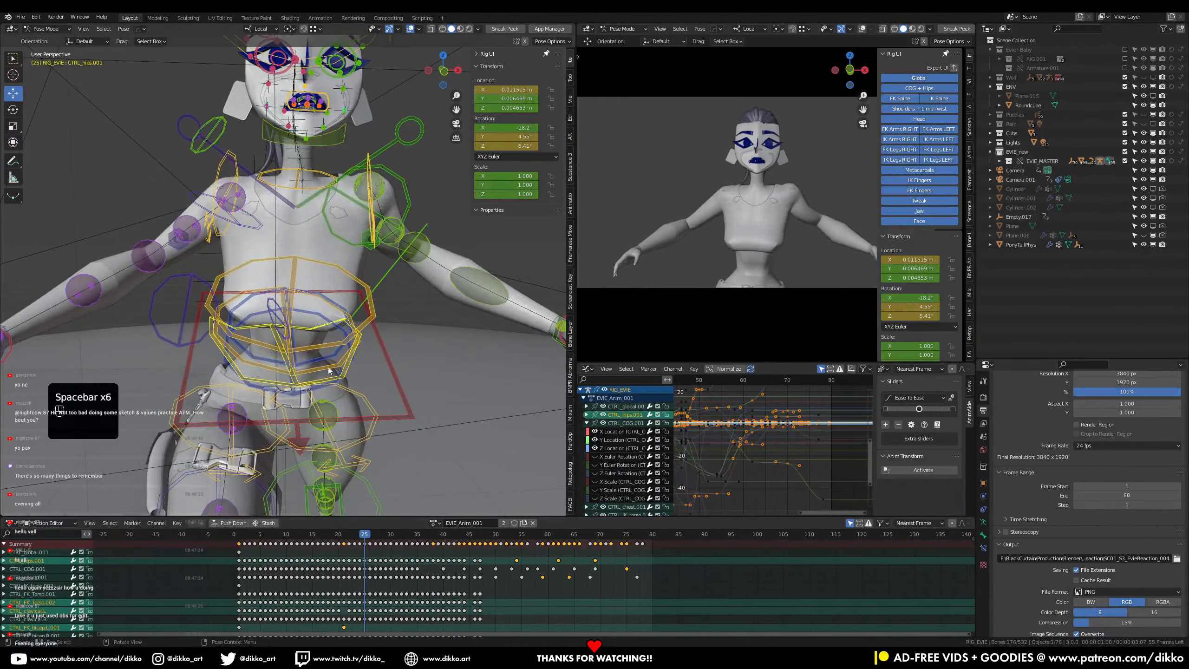
pyautogui.click(328, 143)
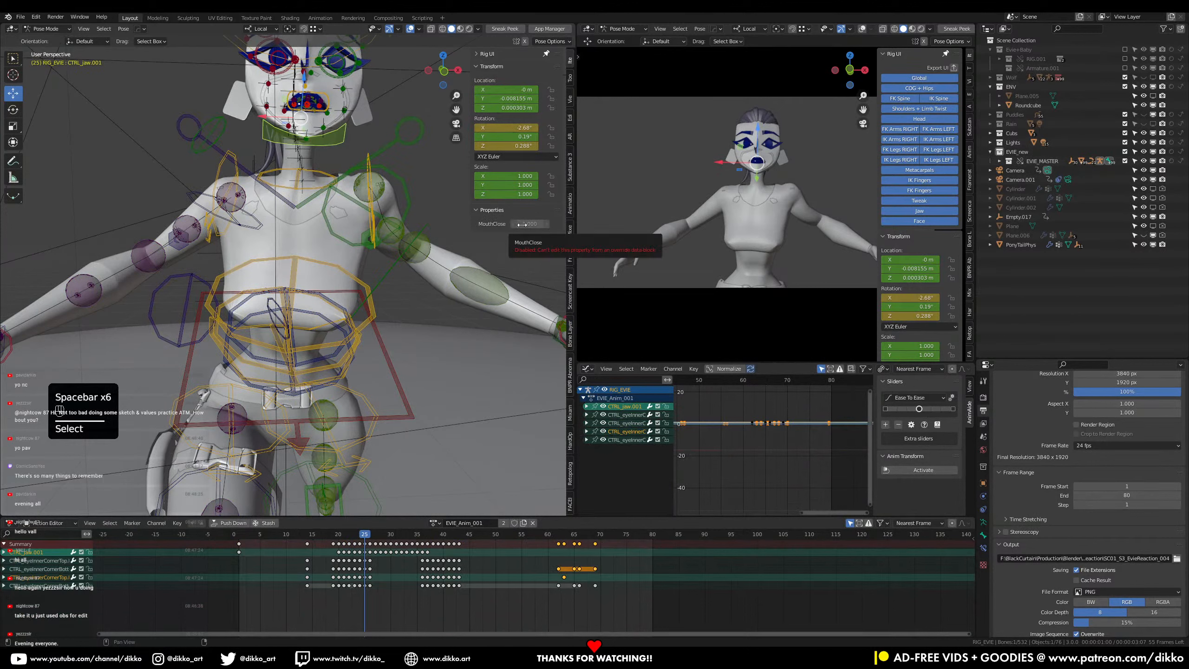
# Step: Save the reaction scene and open the recent character file Evie_042.blend
pyautogui.hotkey('ctrl', 's')
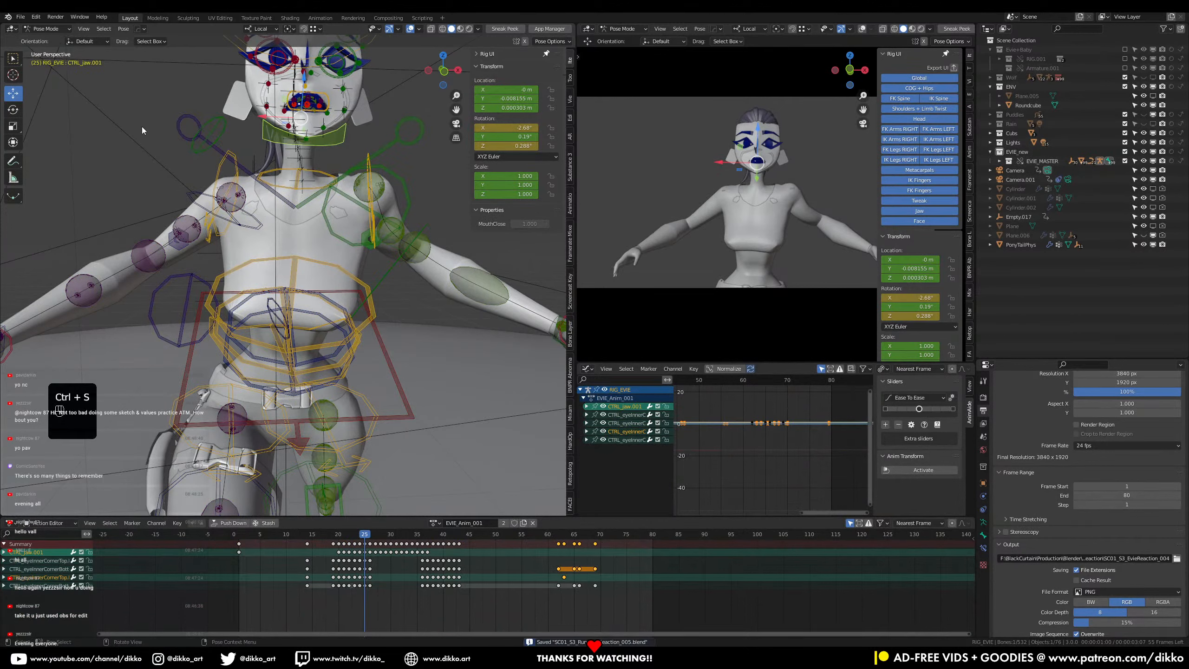
pyautogui.click(21, 17)
pyautogui.moveTo(70, 46)
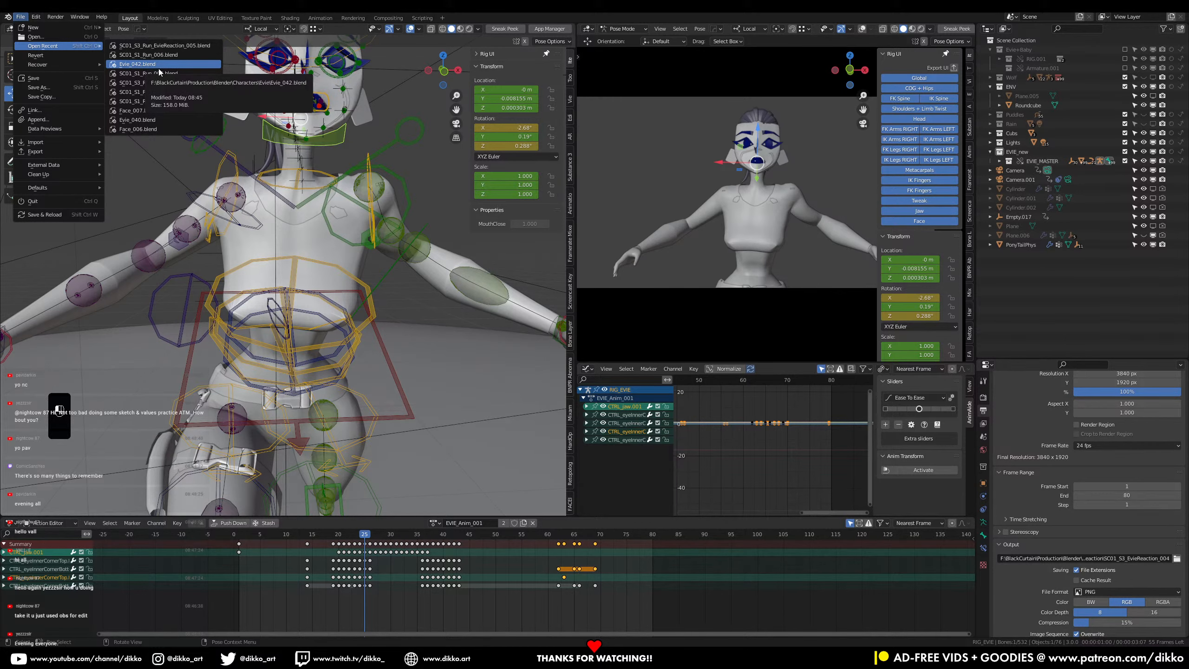
pyautogui.click(158, 69)
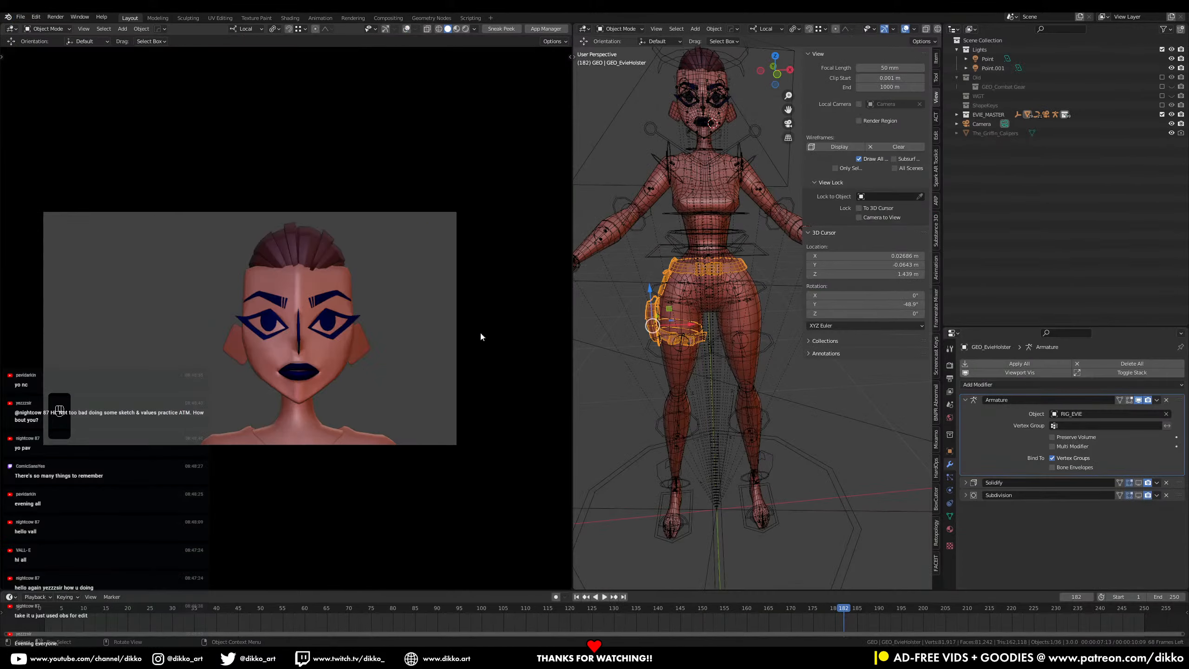
# Step: Put RIG_EVIE in Pose Mode and select the jaw control CTRL_jaw.001
pyautogui.scroll(2, 702, 129)
pyautogui.keyDown('shift'); pyautogui.moveTo(702, 127); pyautogui.dragTo(720, 328, button='middle'); pyautogui.keyUp('shift')
pyautogui.scroll(3, 694, 235)
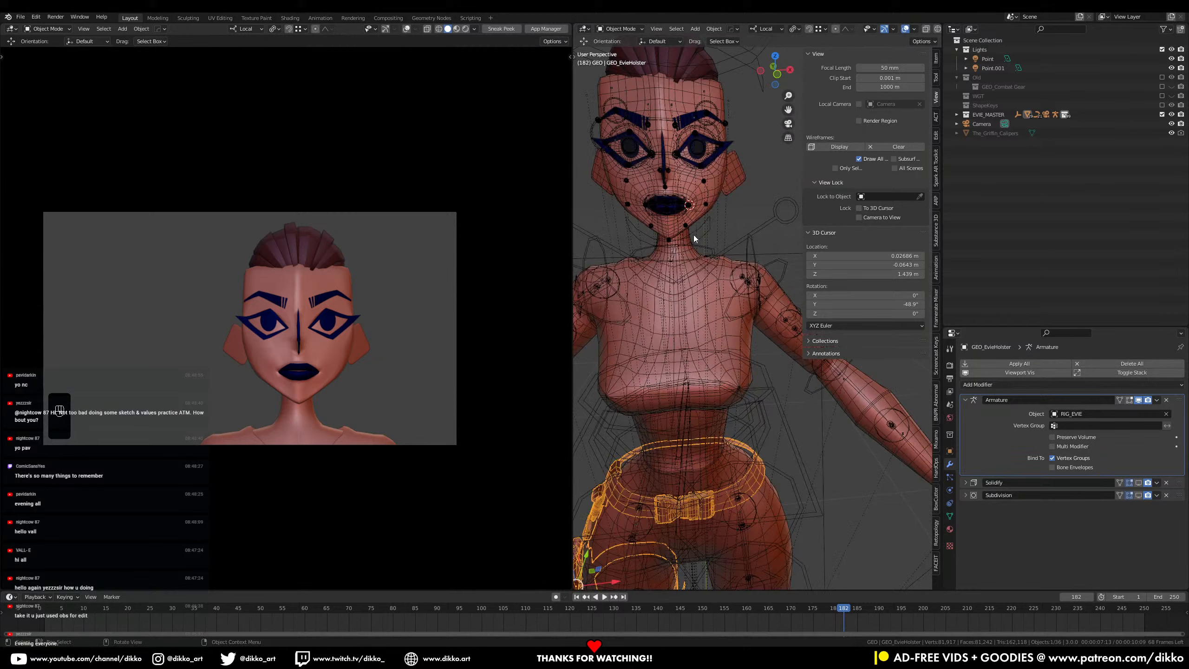
pyautogui.click(712, 217)
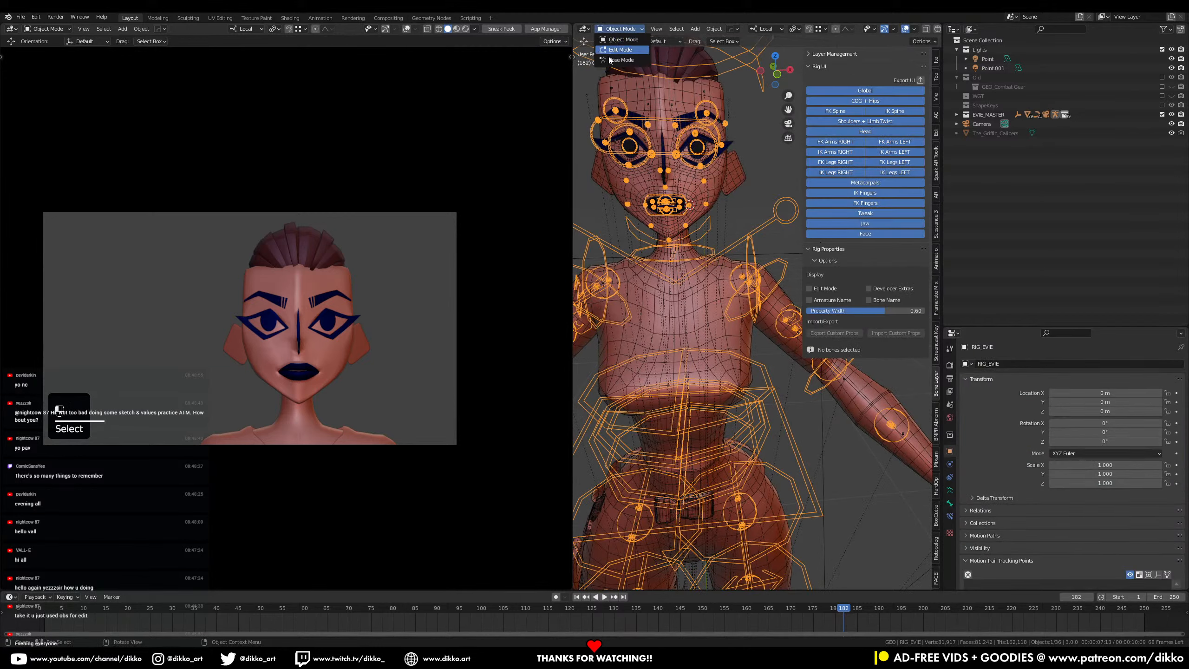
pyautogui.hotkey('ctrl', 'Tab')
pyautogui.click(695, 226)
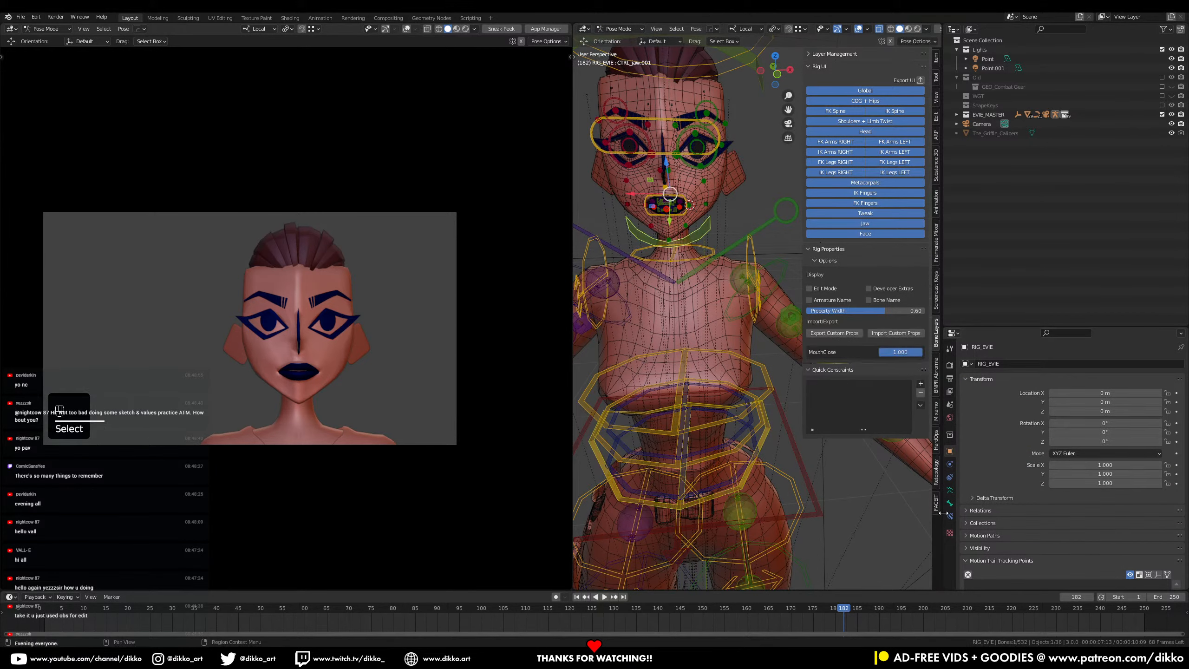
# Step: Make the jaw bone's MouthClose custom property library overridable
pyautogui.click(950, 504)
pyautogui.scroll(-6, 1034, 562)
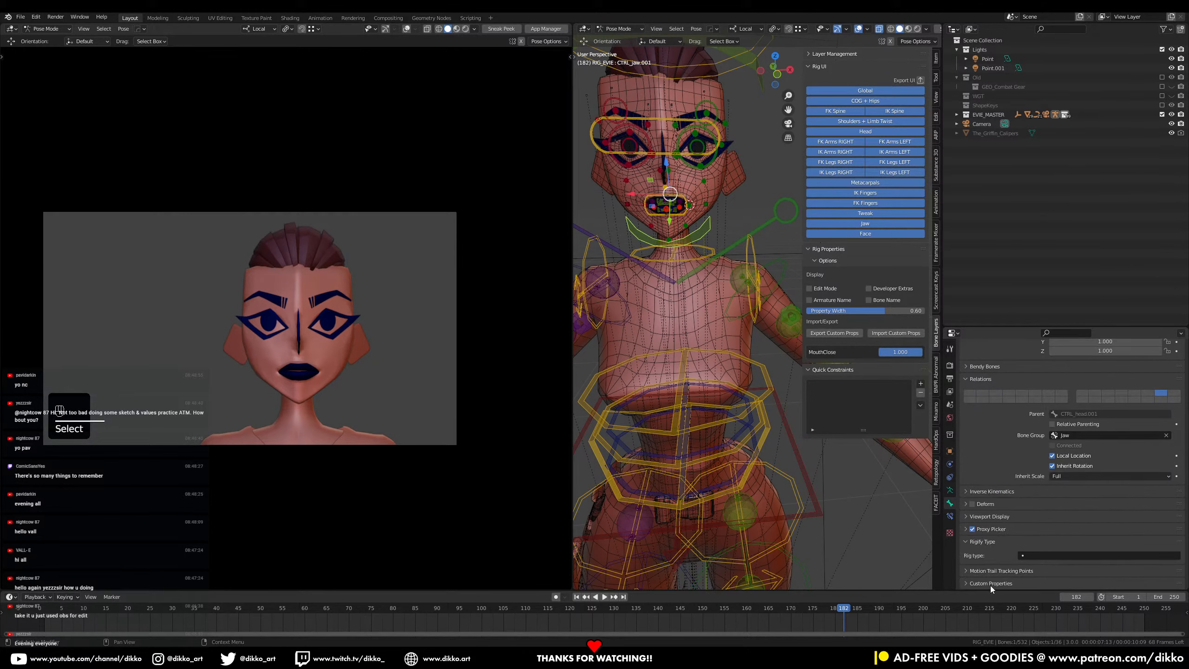
pyautogui.scroll(-2, 994, 585)
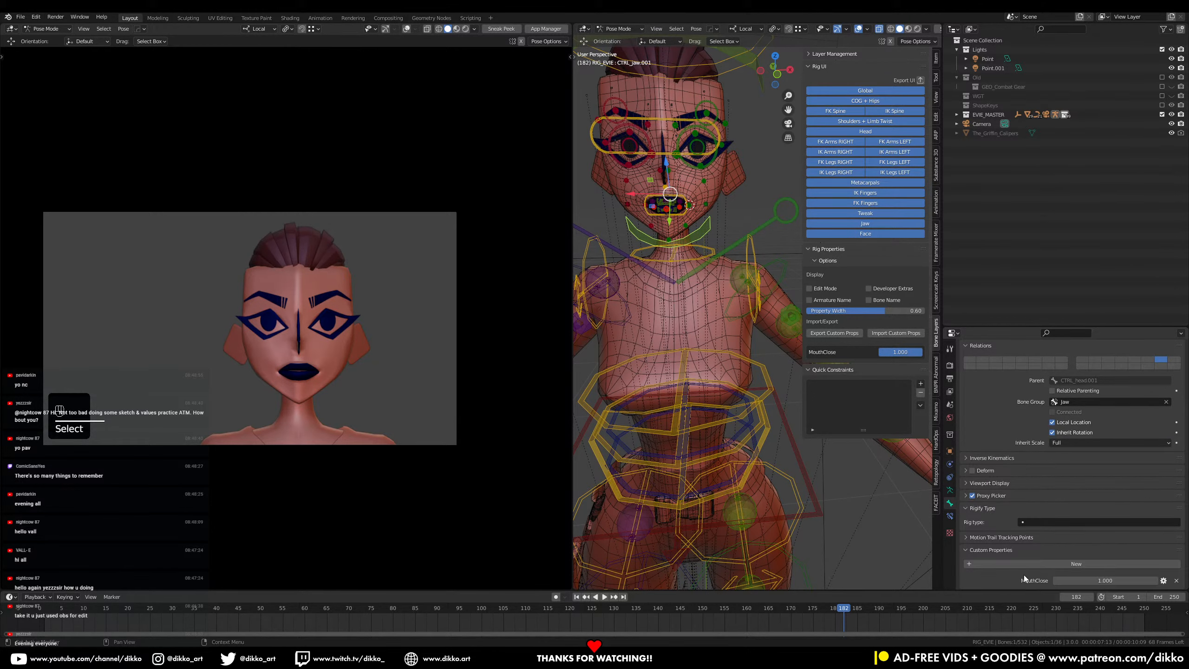
pyautogui.click(1166, 582)
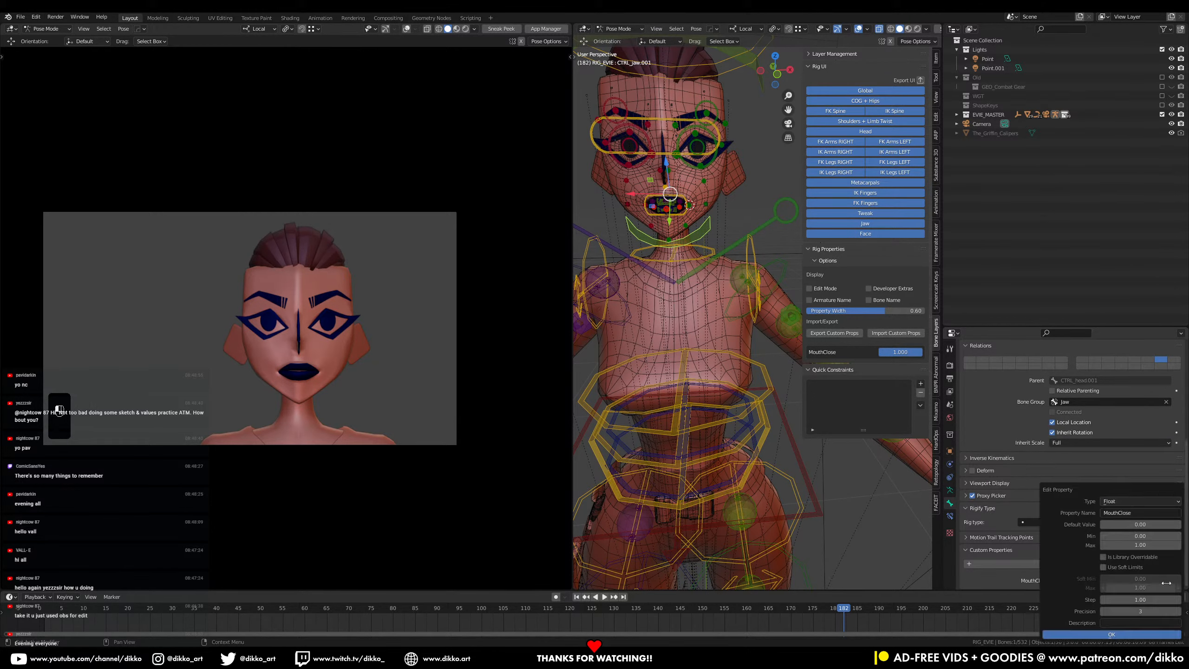
pyautogui.click(1103, 557)
pyautogui.click(1074, 634)
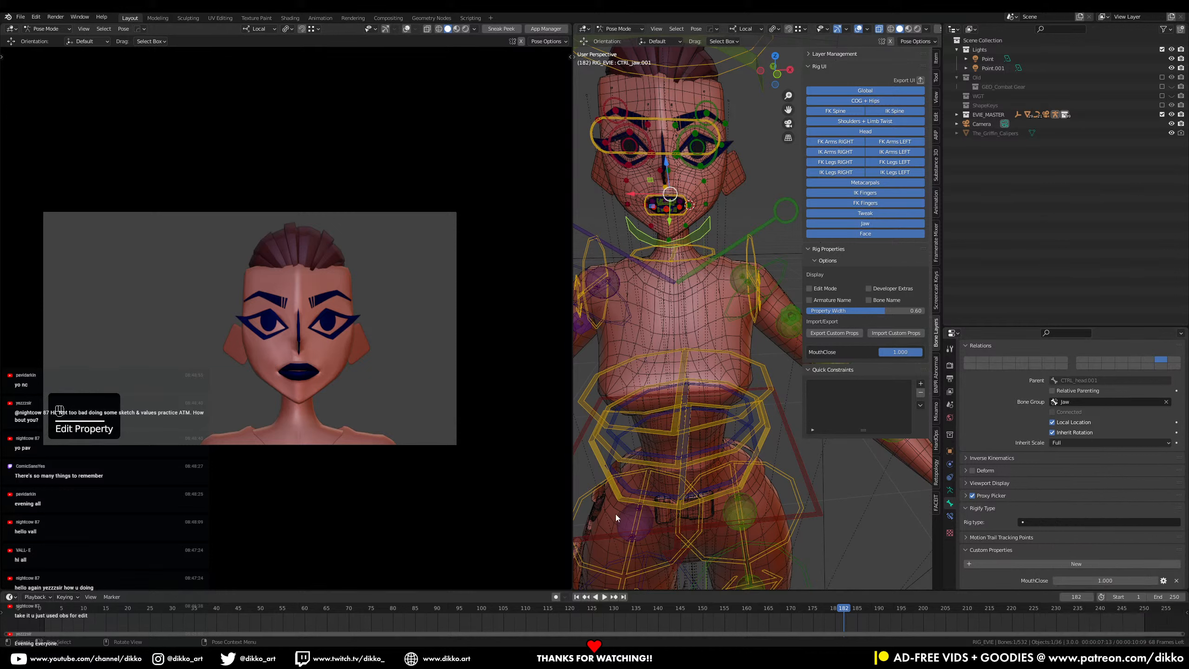
# Step: Save the character file, reopen SC01_S3_Run_EvieReaction_005.blend and select Evie's rig
pyautogui.hotkey('ctrl', 's')
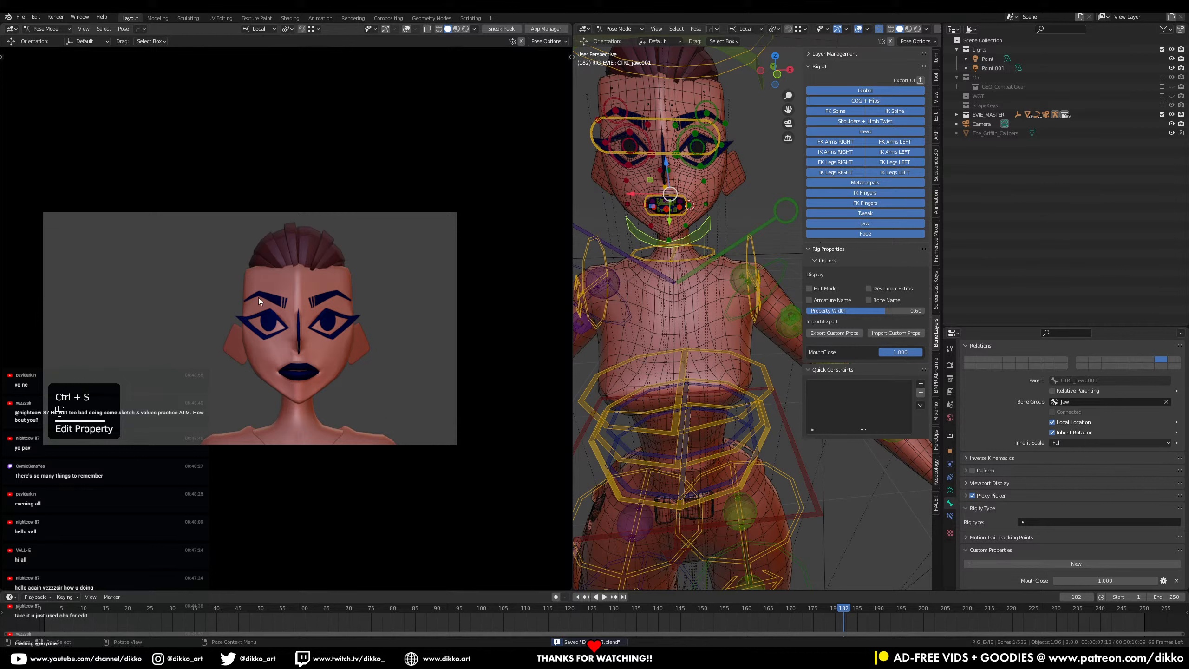
pyautogui.click(21, 17)
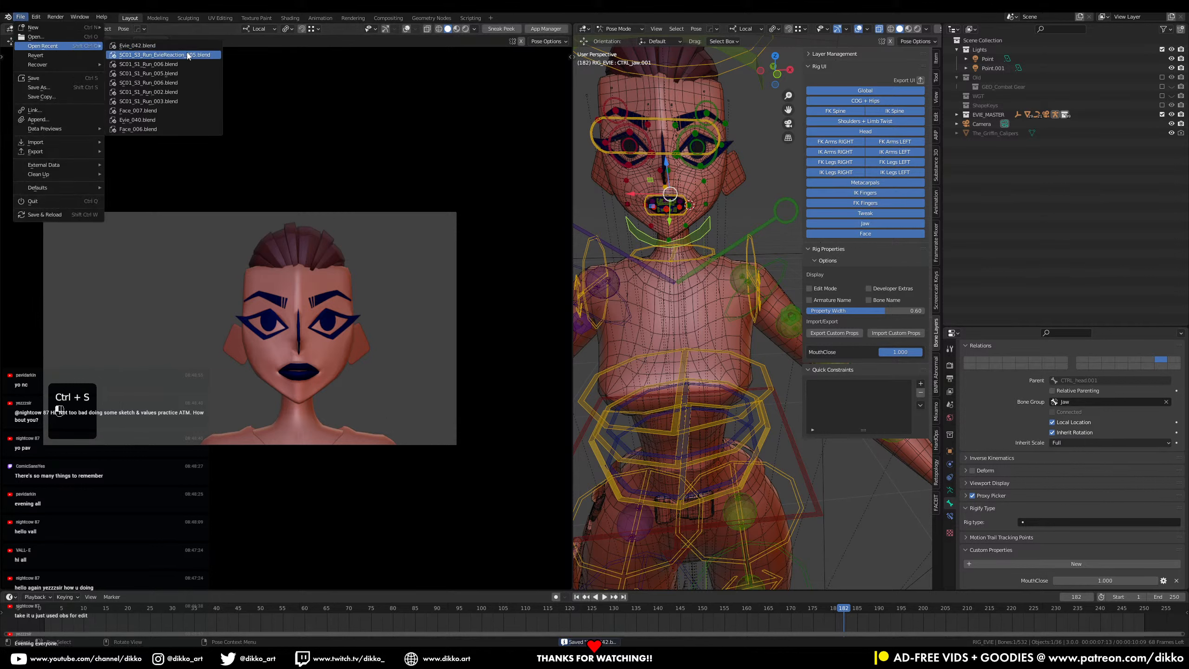
pyautogui.click(197, 58)
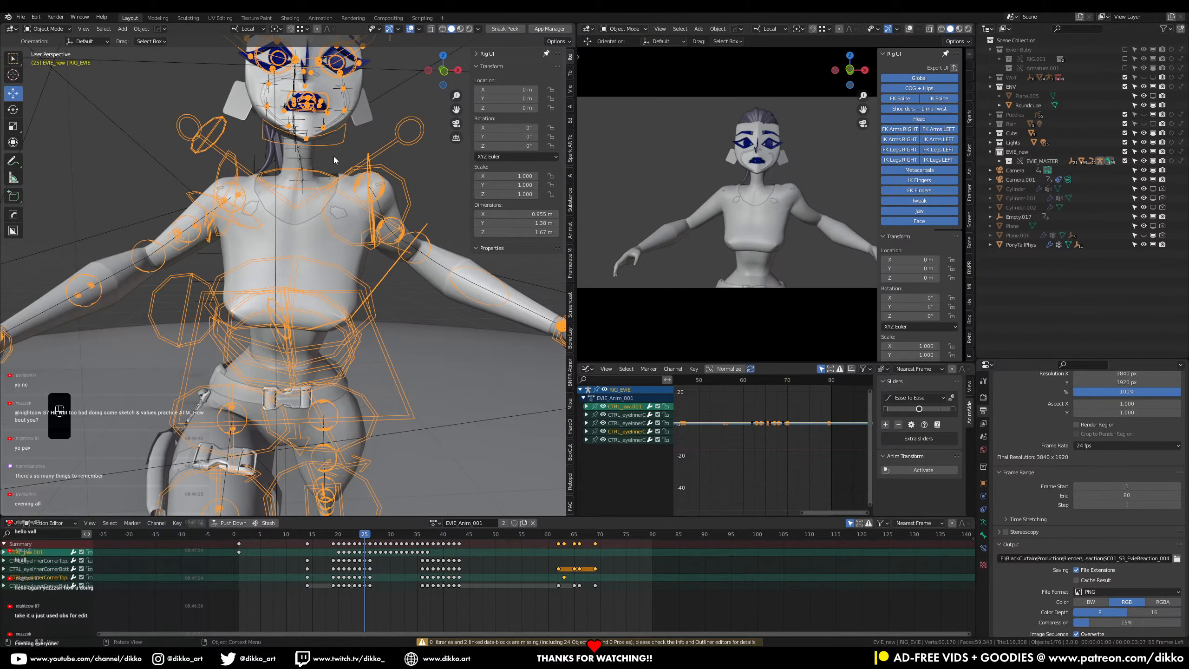
pyautogui.click(341, 141)
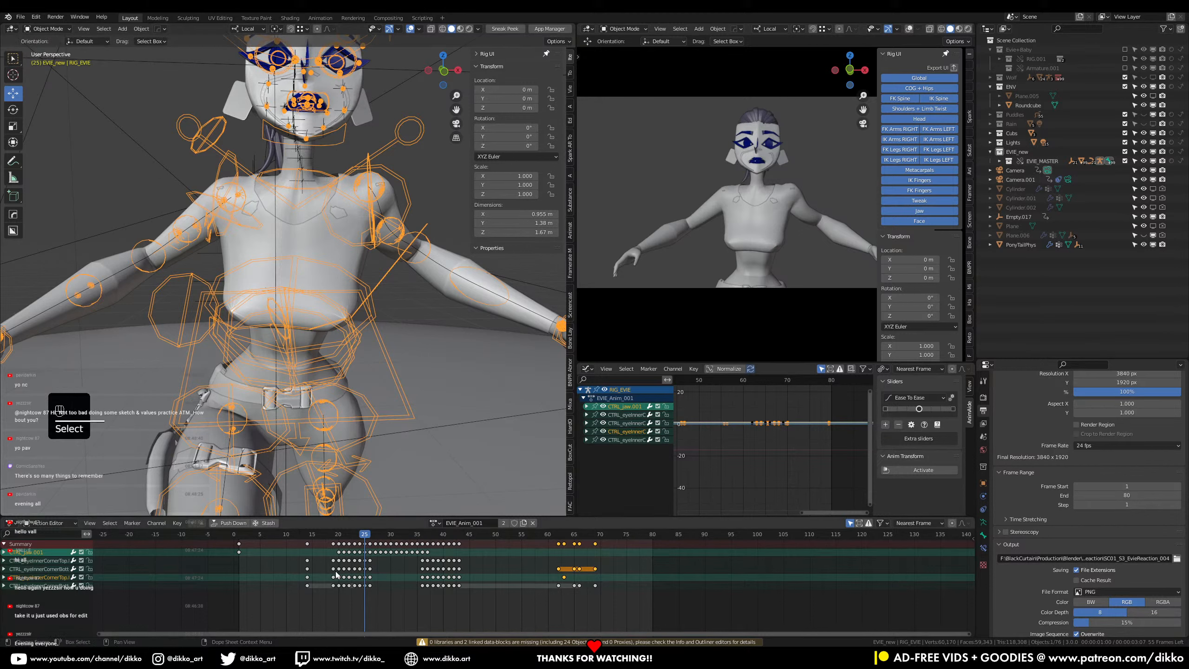
# Step: Put RIG_EVIE in Pose Mode and set the jaw control's MouthClose property to 0
pyautogui.hotkey('ctrl', 'Tab')
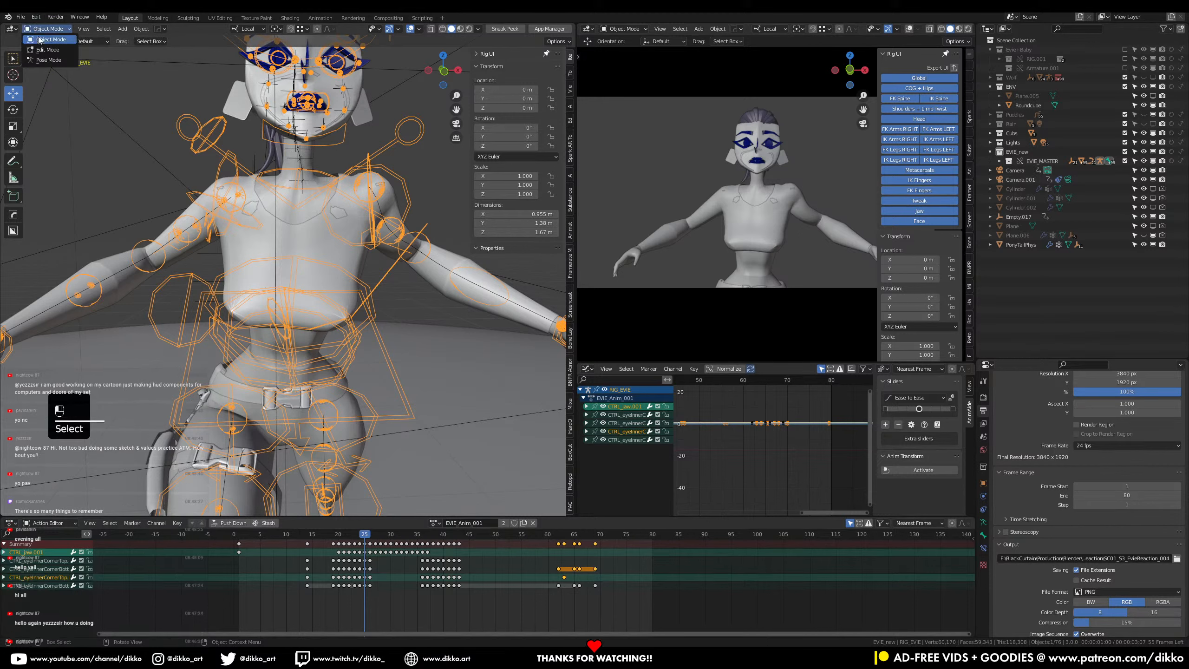
pyautogui.moveTo(530, 224); pyautogui.dragTo(487, 224)
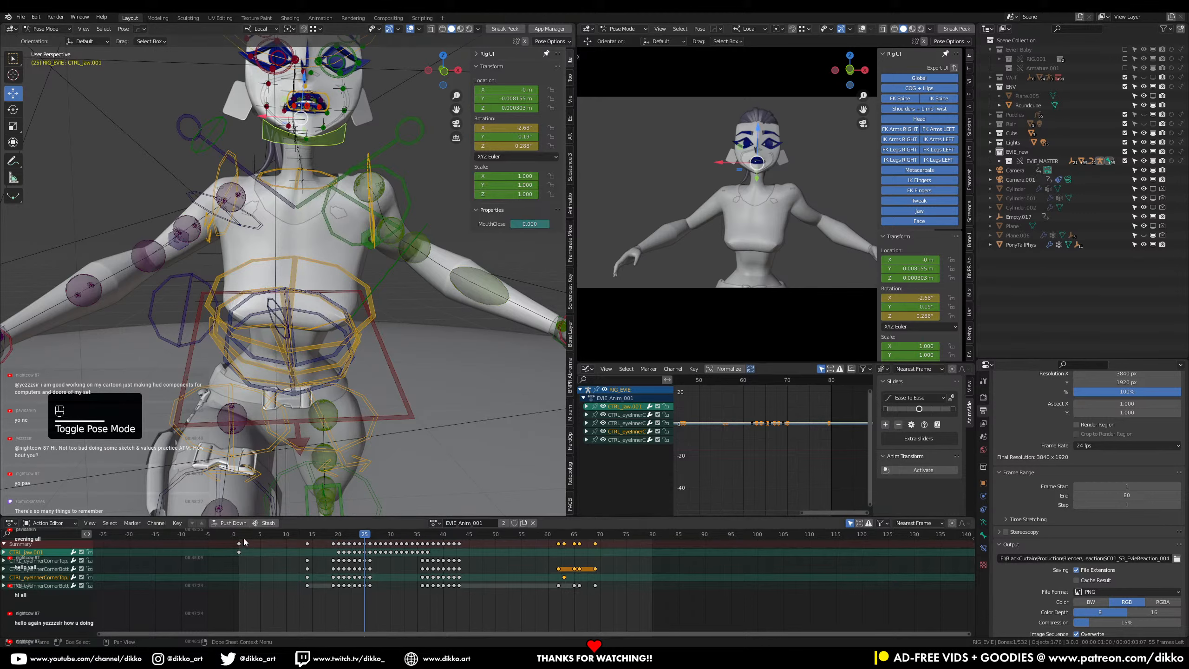
# Step: Play and scrub the reaction animation, examining the new Evie's face and mouth through the camera and up close
pyautogui.press('space')
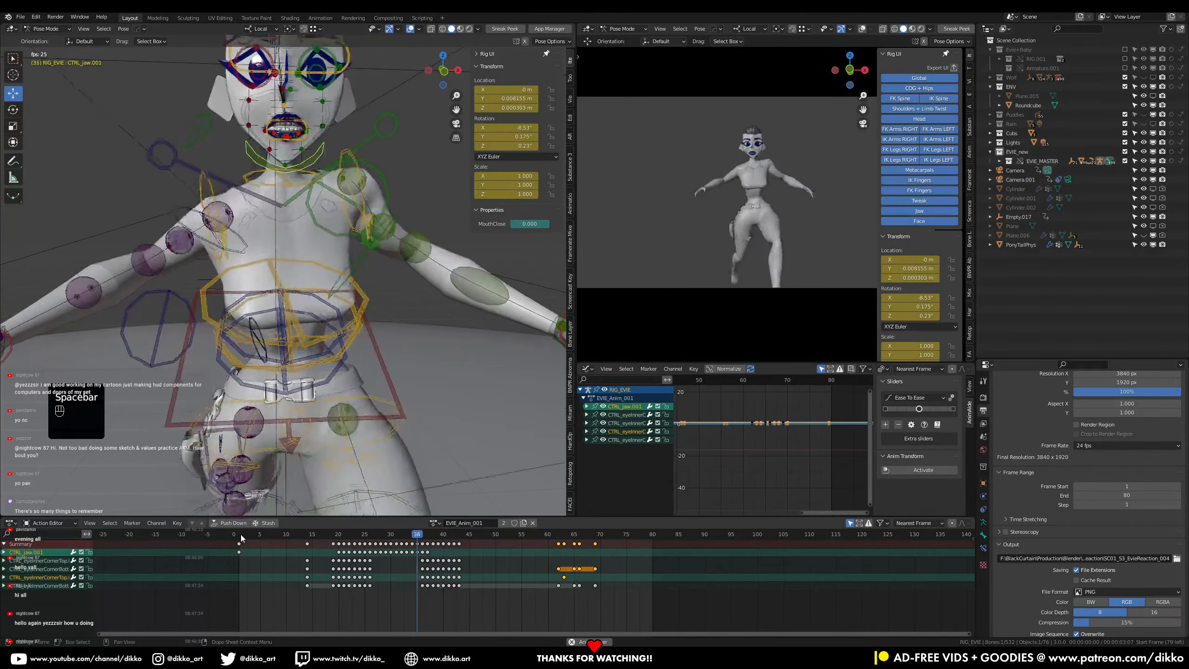
pyautogui.press('space')
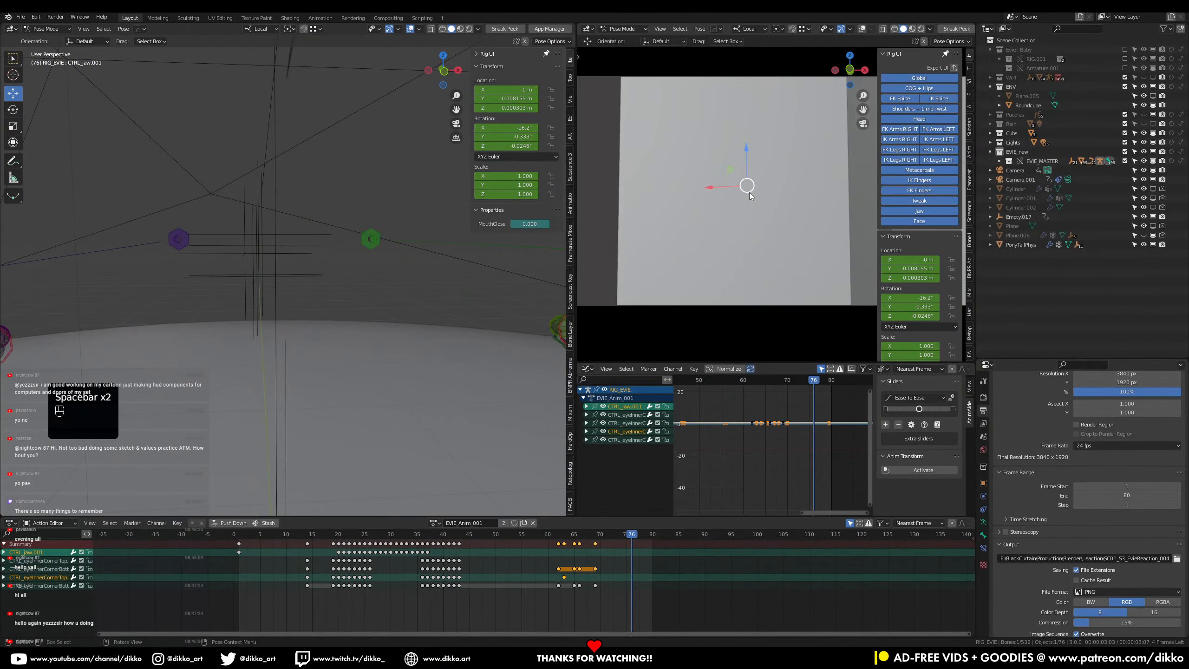
pyautogui.moveTo(769, 381); pyautogui.dragTo(748, 380)
pyautogui.scroll(2, 754, 245)
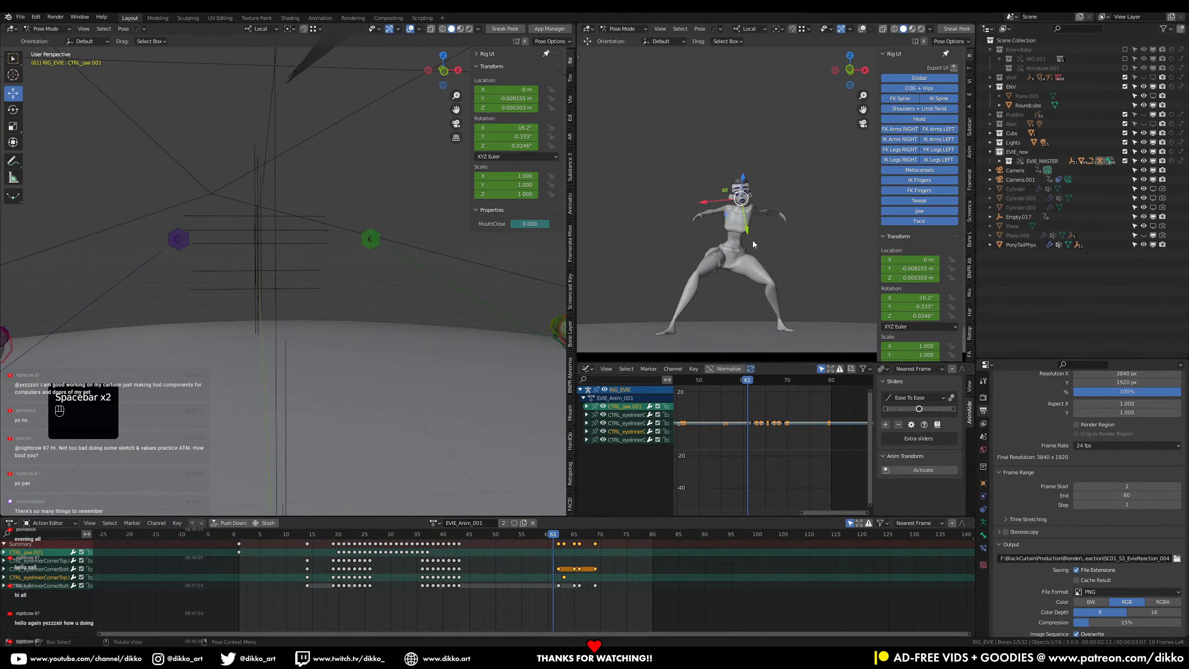
pyautogui.scroll(3, 753, 244)
pyautogui.scroll(-1, 753, 243)
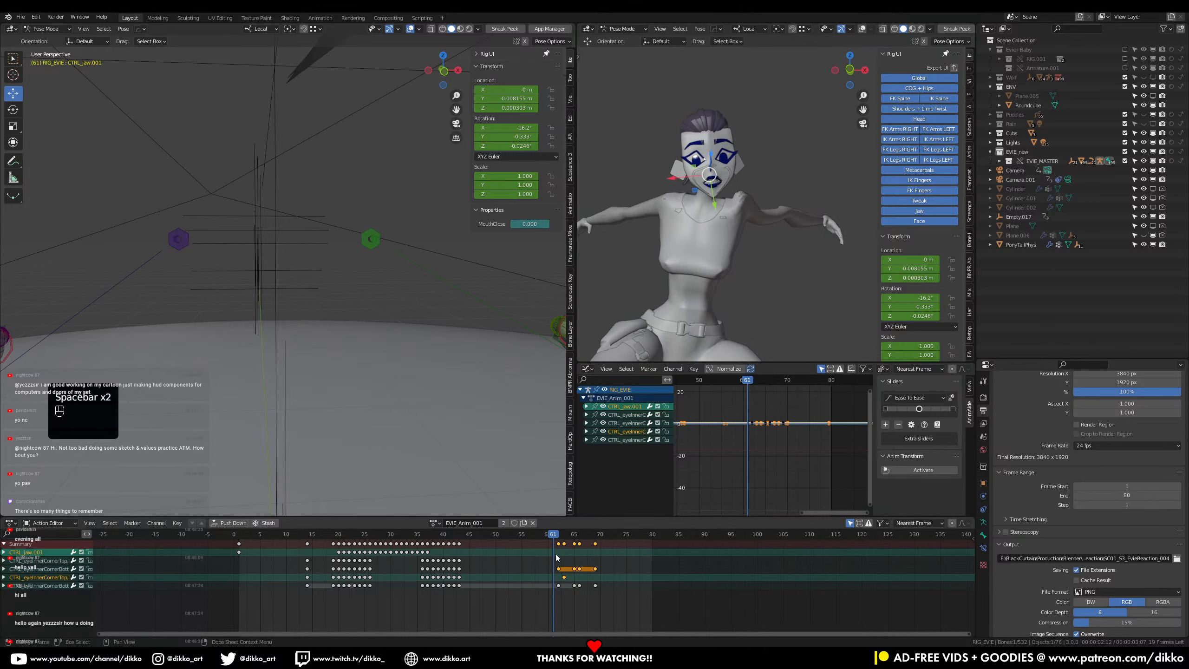
pyautogui.moveTo(554, 535); pyautogui.dragTo(538, 554)
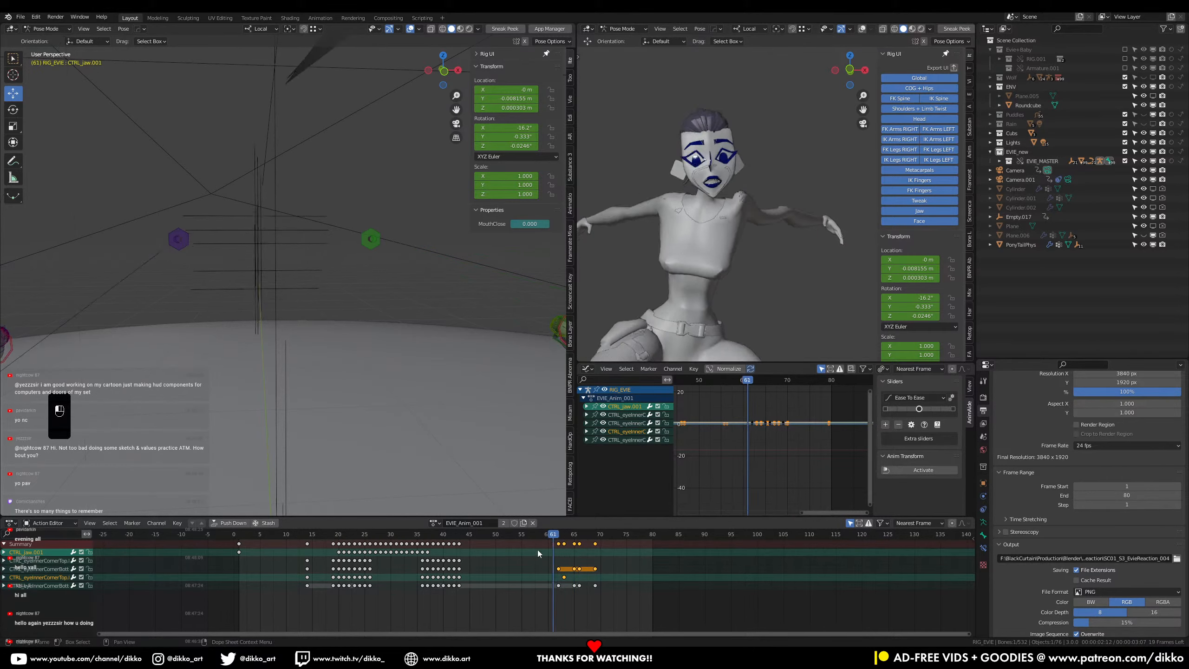
pyautogui.press('space')
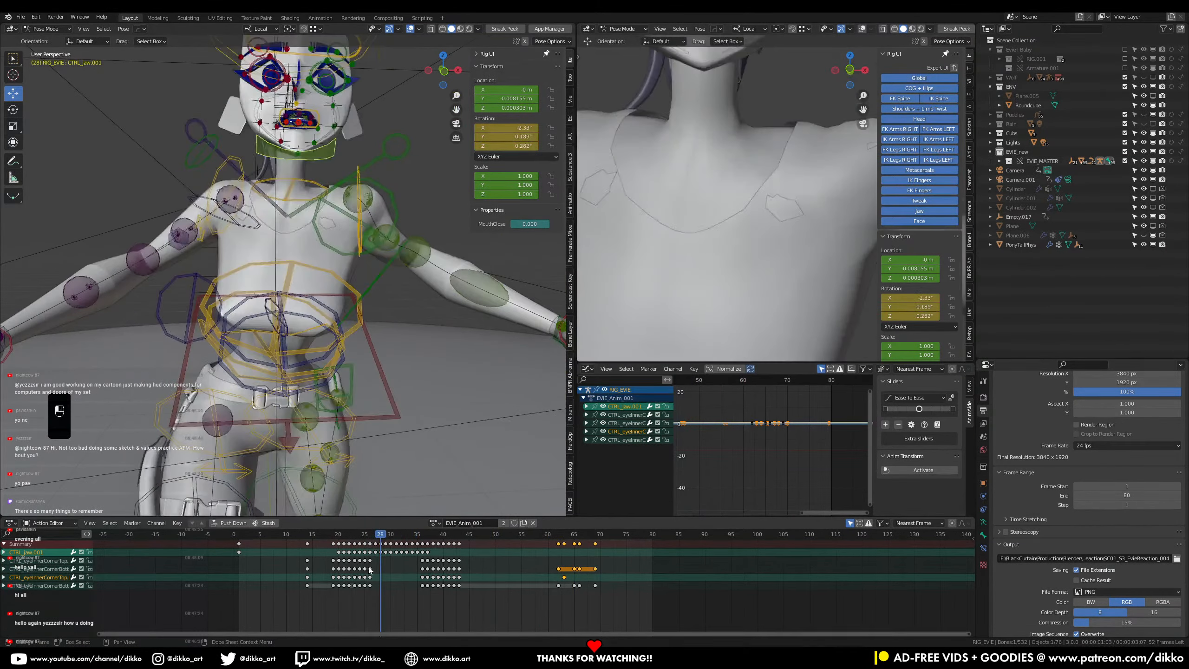
pyautogui.moveTo(369, 570); pyautogui.dragTo(339, 573)
pyautogui.scroll(-3, 655, 271)
pyautogui.keyDown('shift'); pyautogui.moveTo(730, 202); pyautogui.dragTo(732, 305, button='middle'); pyautogui.keyUp('shift')
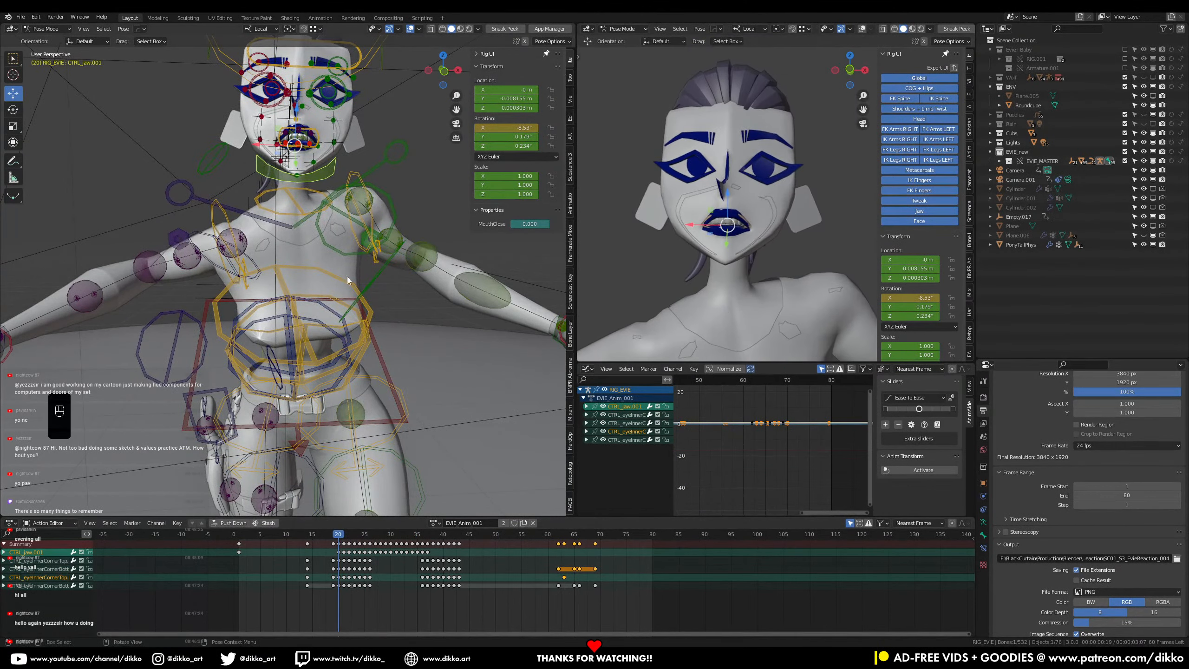
# Step: Look through the scene camera and replay the reaction shot several times, examining Evie's body motion and facial animation
pyautogui.press('KP_0')
pyautogui.scroll(3, 308, 251)
pyautogui.press('space')
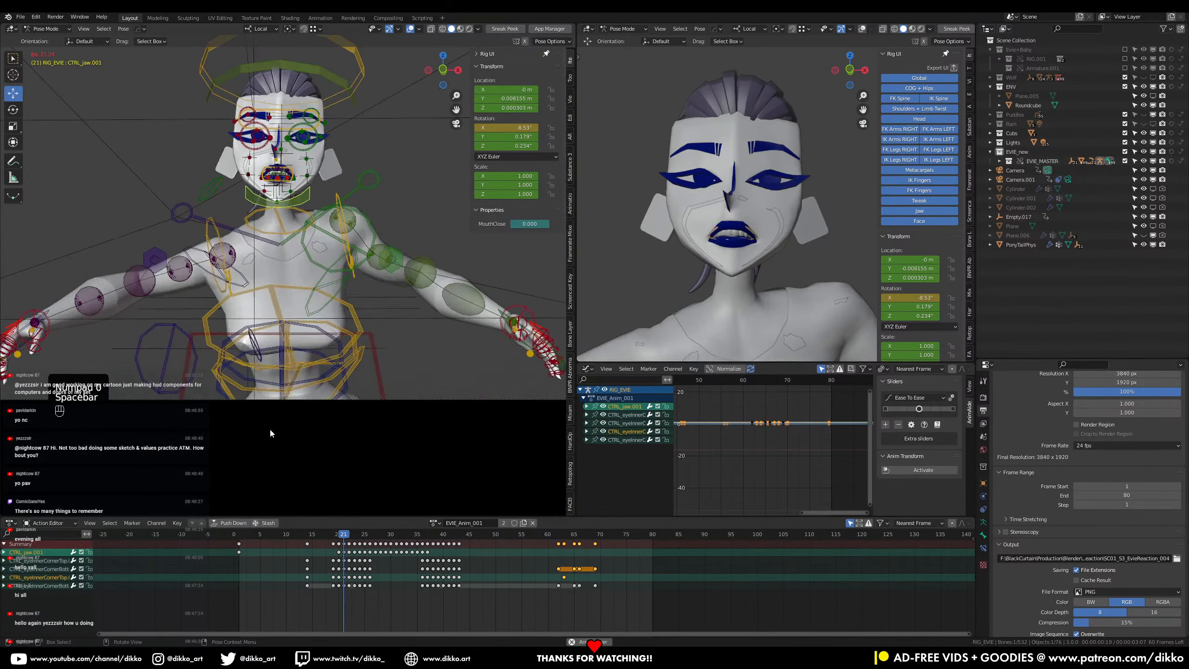
pyautogui.scroll(-4, 270, 428)
pyautogui.press('space')
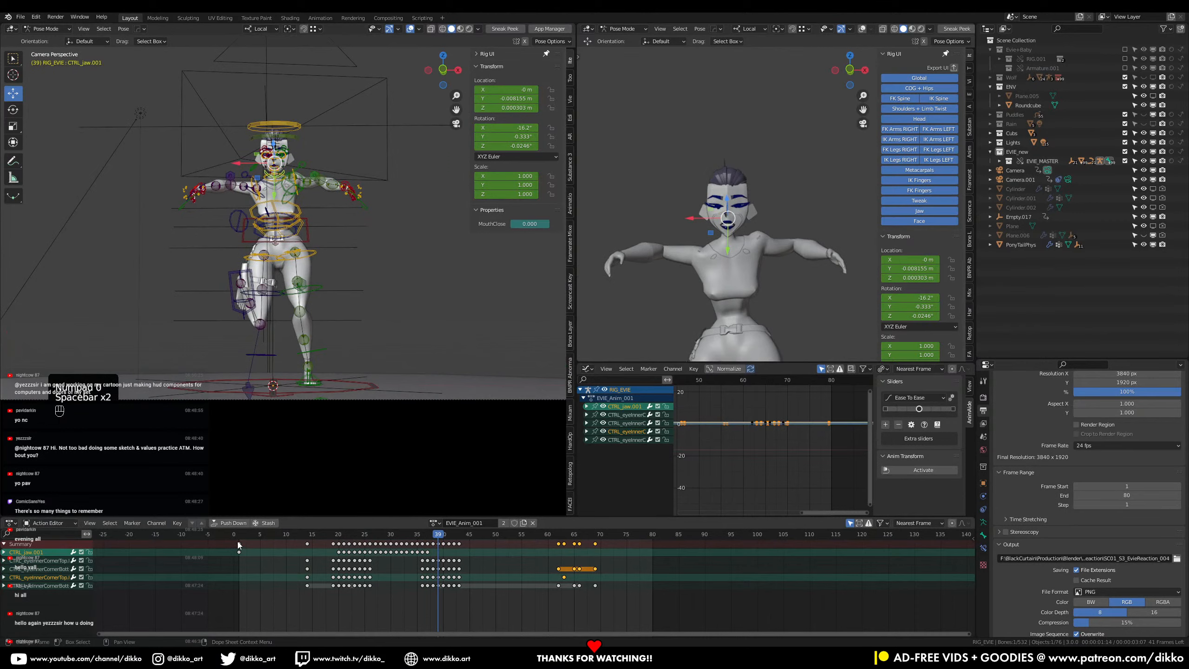
pyautogui.press('space')
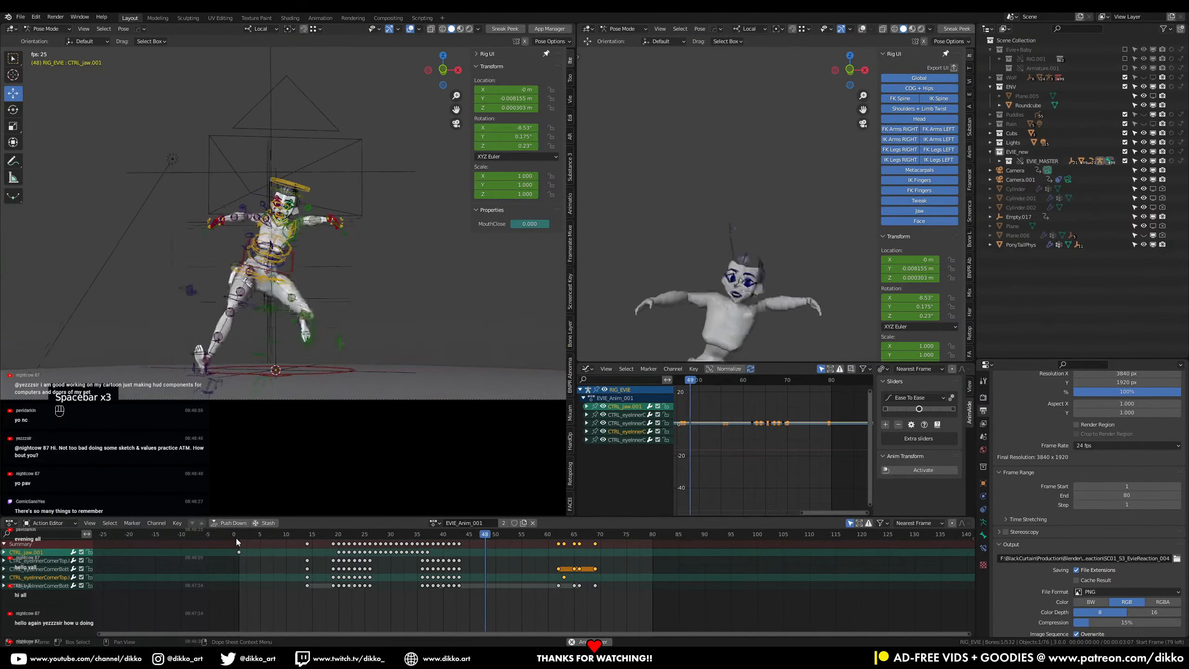
pyautogui.press('space')
pyautogui.press('space')
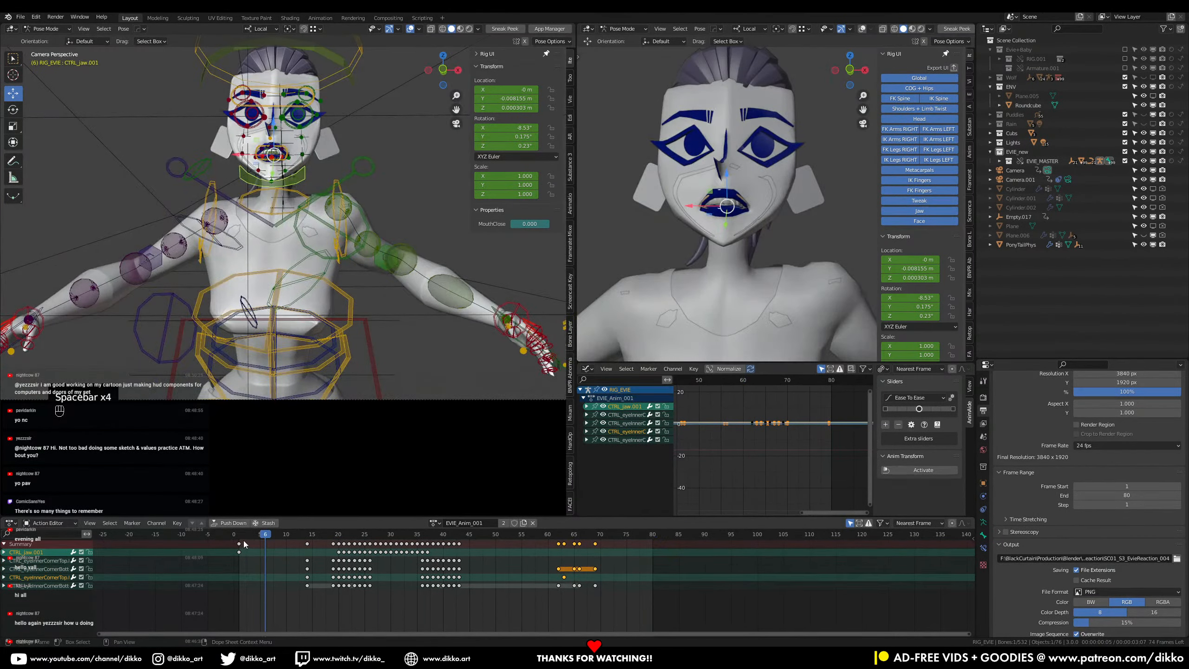
pyautogui.click(258, 544)
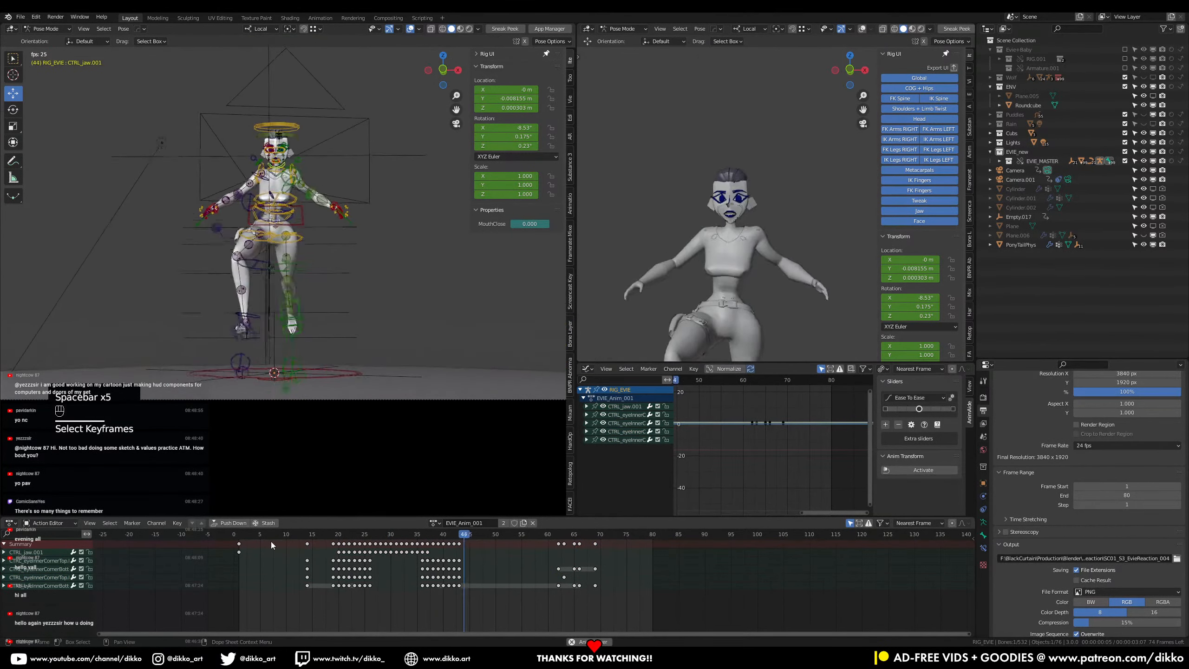
pyautogui.press('space')
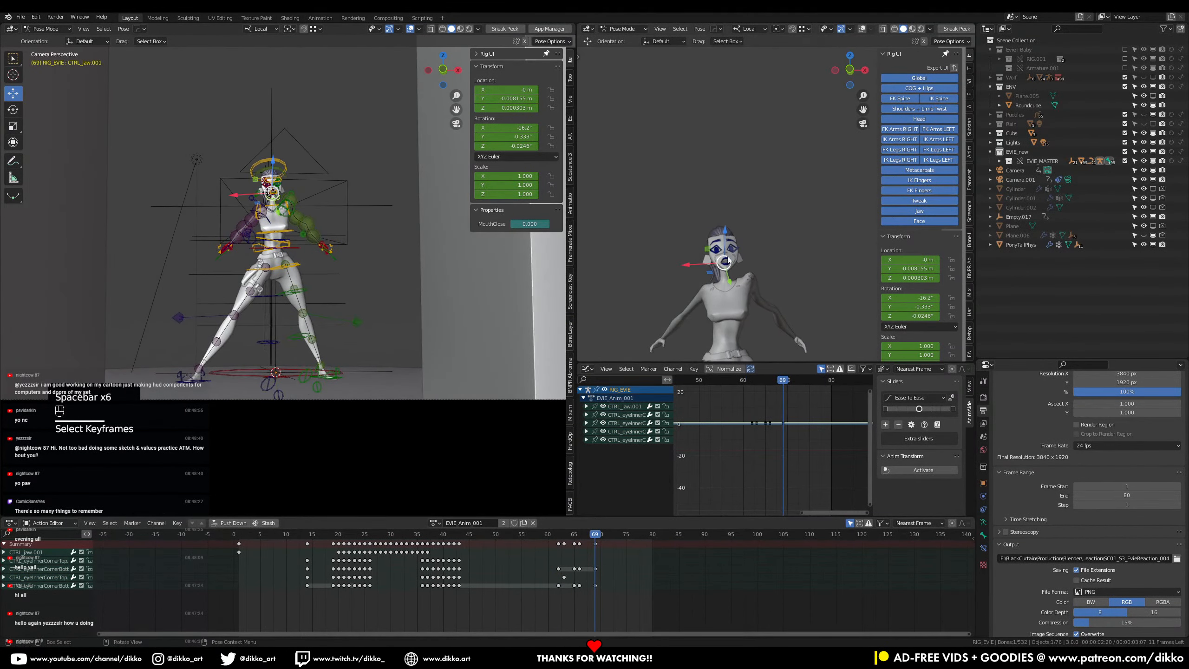
pyautogui.scroll(4, 638, 313)
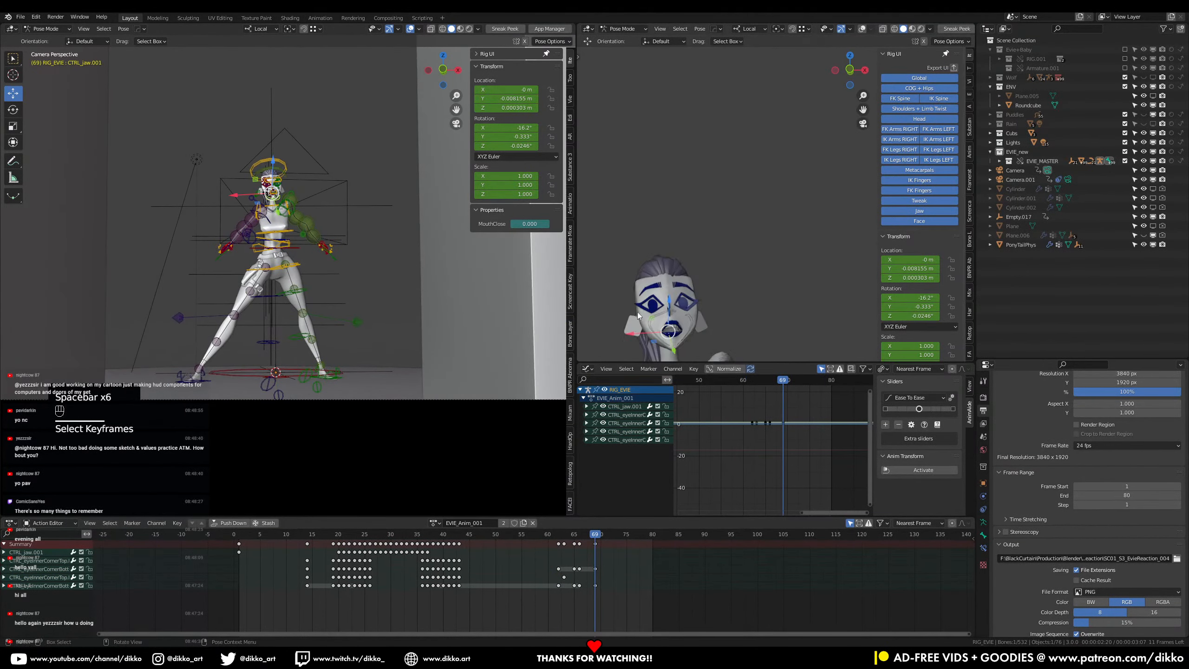
pyautogui.click(240, 534)
pyautogui.press('space')
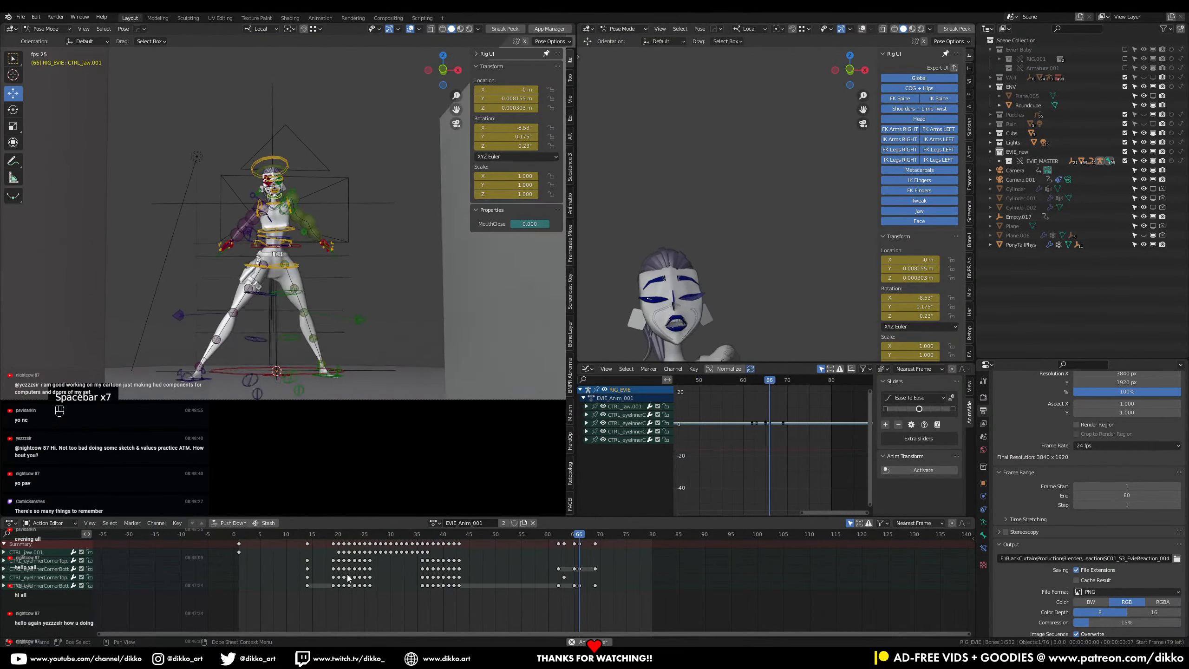
pyautogui.press('space')
# Step: Select the CTRL_COG.001 control and set its FK>IK_Arm.L and FK>IK_Arm.R properties to 0
pyautogui.scroll(2, 156, 268)
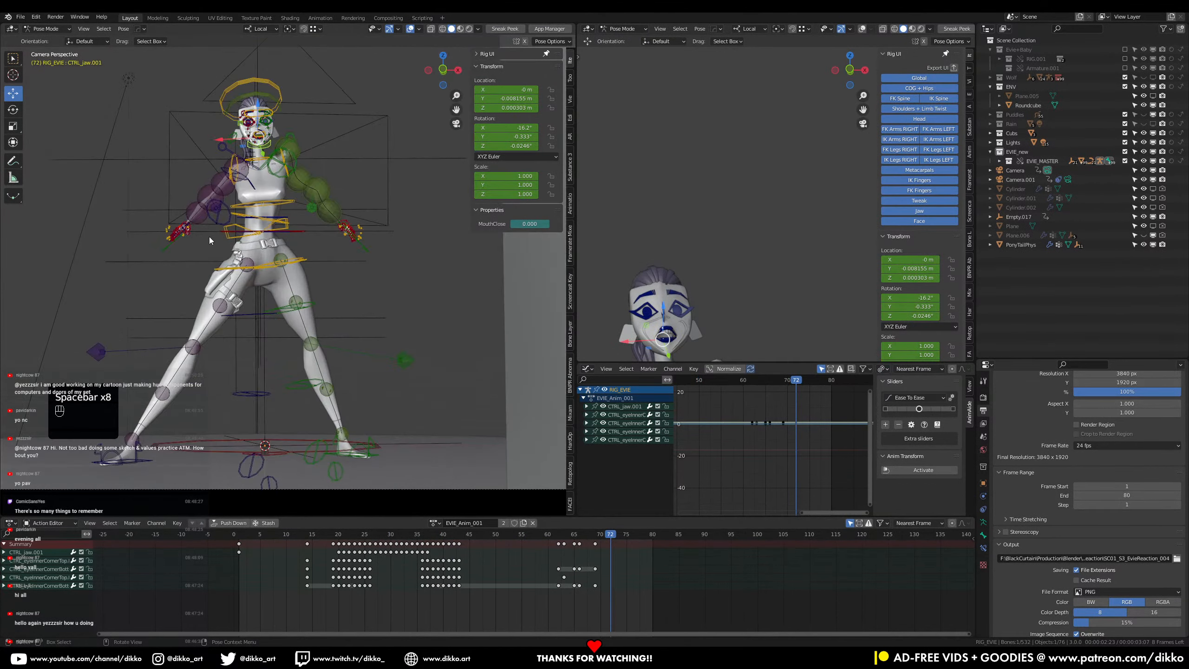
pyautogui.scroll(4, 396, 233)
pyautogui.moveTo(405, 222); pyautogui.dragTo(311, 258, button='middle')
pyautogui.scroll(4, 288, 339)
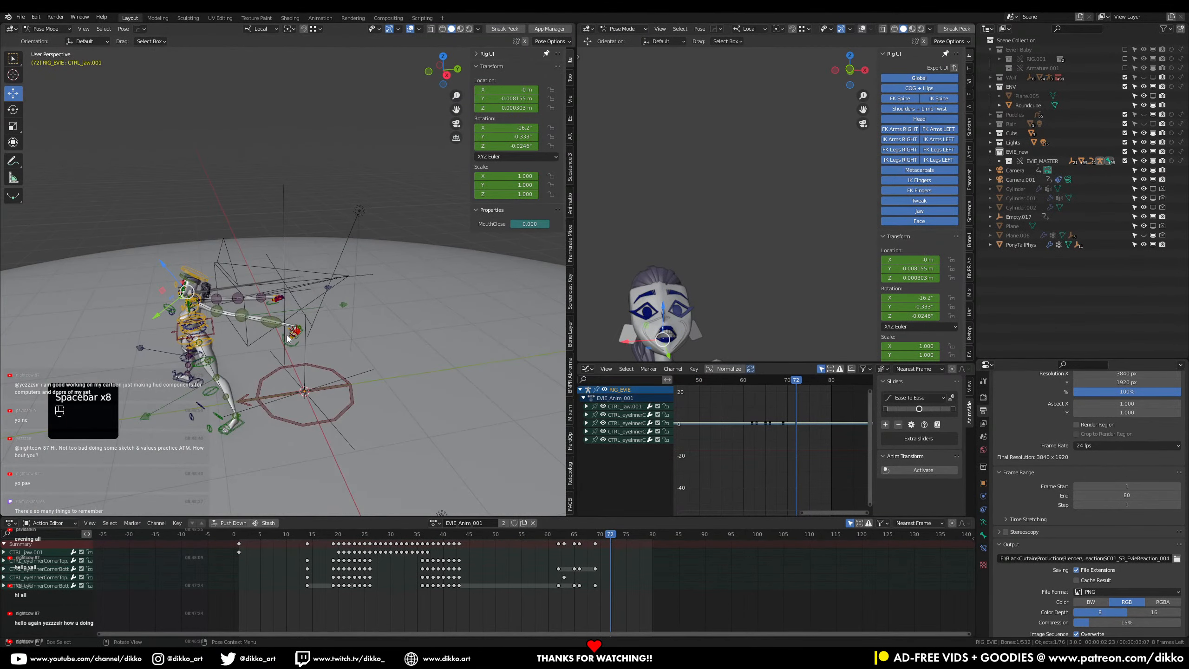
pyautogui.scroll(3, 288, 338)
pyautogui.click(304, 391)
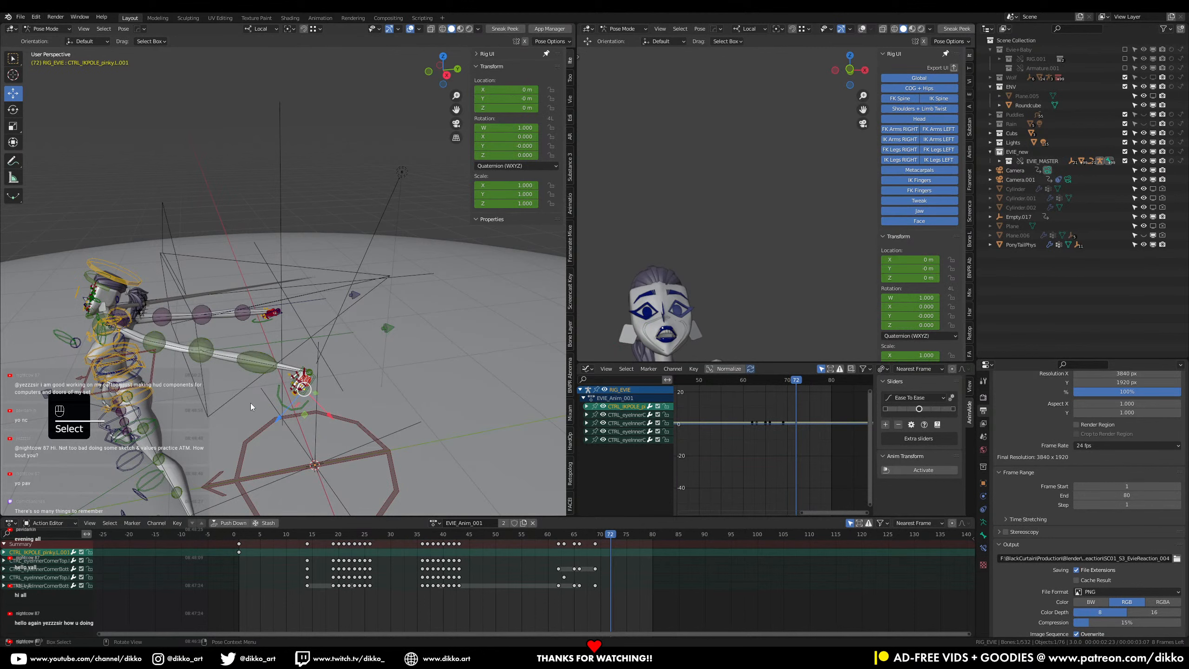
pyautogui.moveTo(251, 407); pyautogui.dragTo(225, 328, button='middle')
pyautogui.click(219, 324)
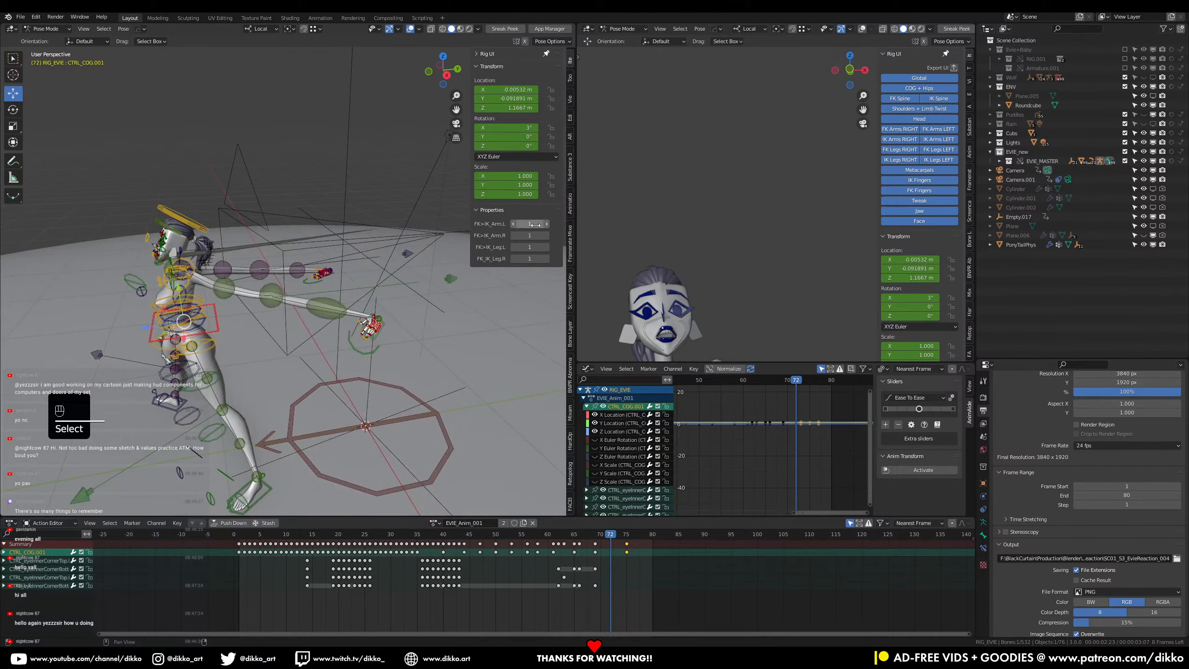
pyautogui.moveTo(524, 223); pyautogui.dragTo(524, 237)
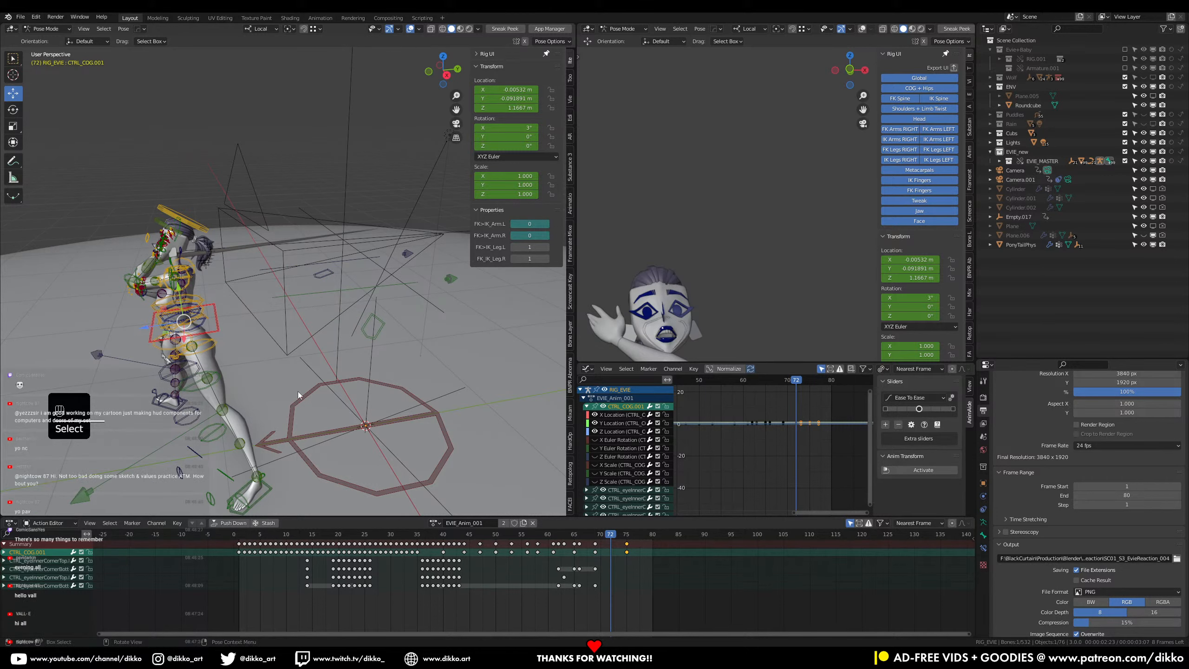
# Step: Save the reaction scene and play the animation from the front, checking the arms after the FK/IK switch
pyautogui.hotkey('ctrl', 's')
pyautogui.press('KP_1')
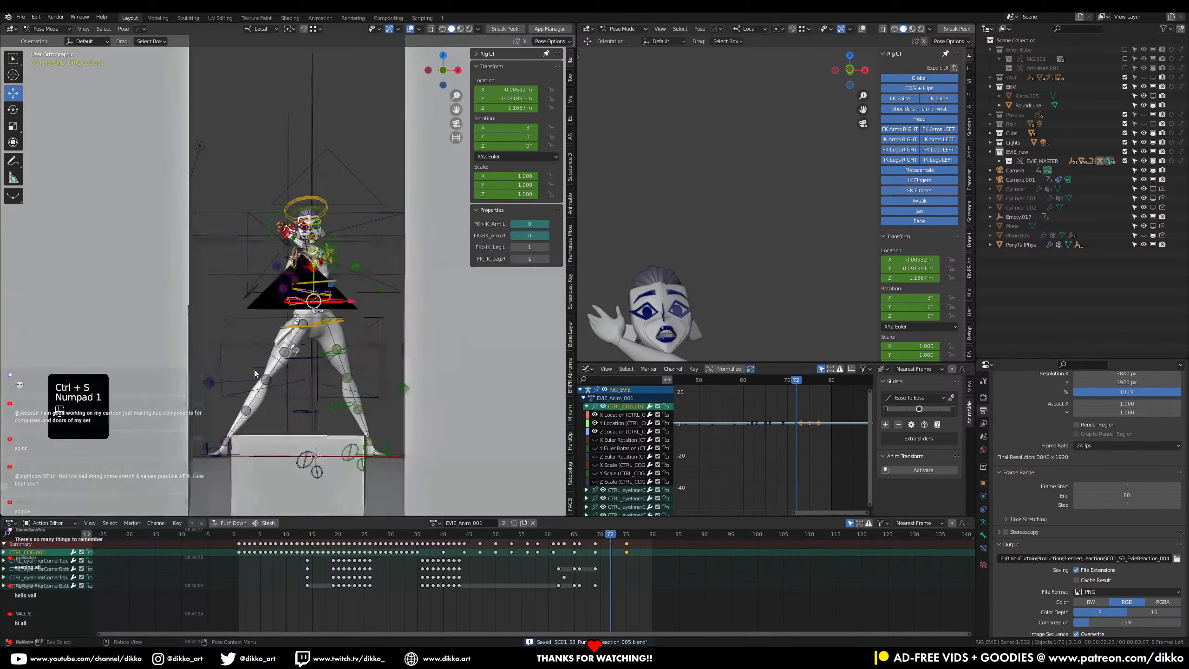
pyautogui.scroll(-2, 721, 309)
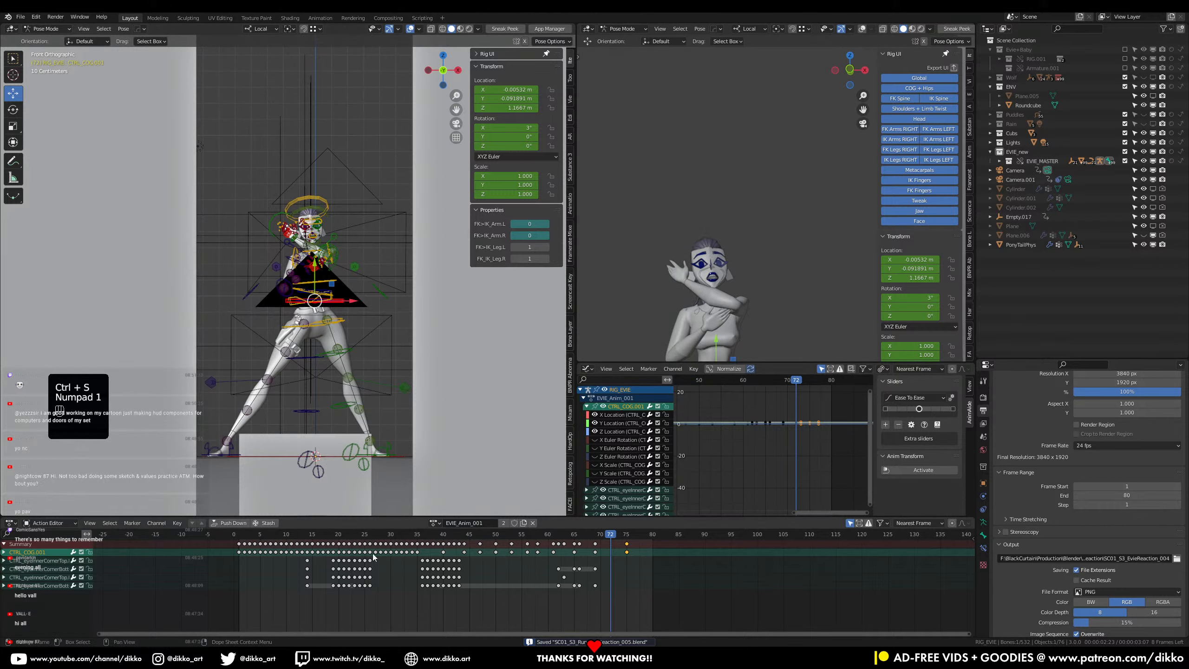
pyautogui.press('space')
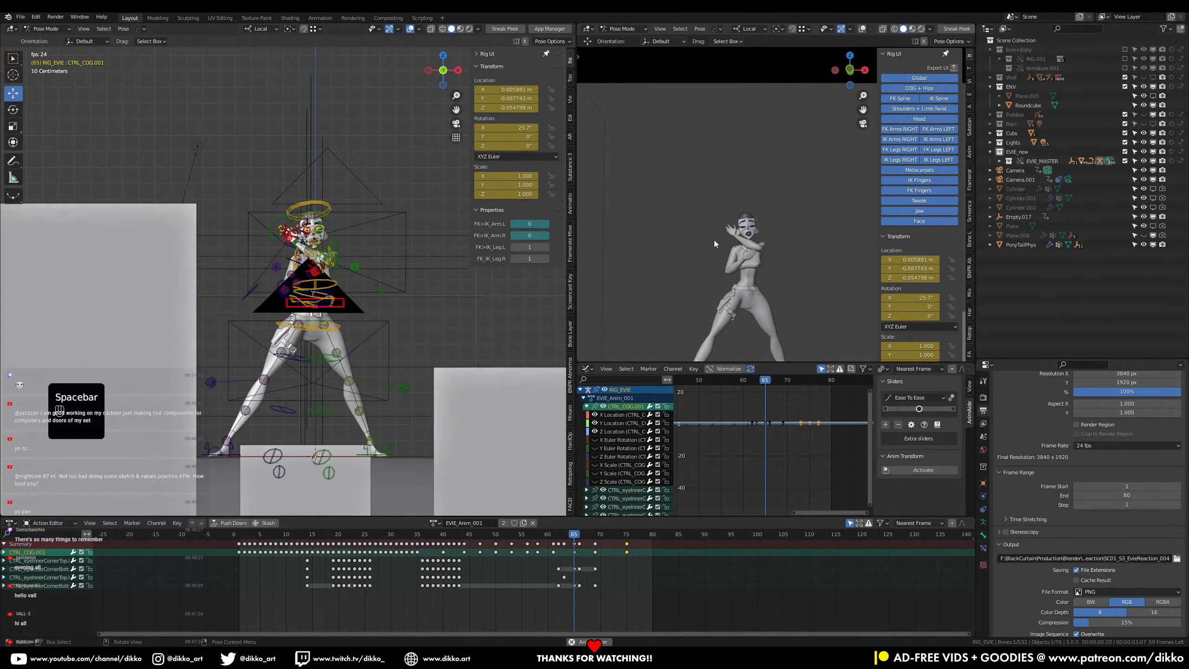
pyautogui.press('space')
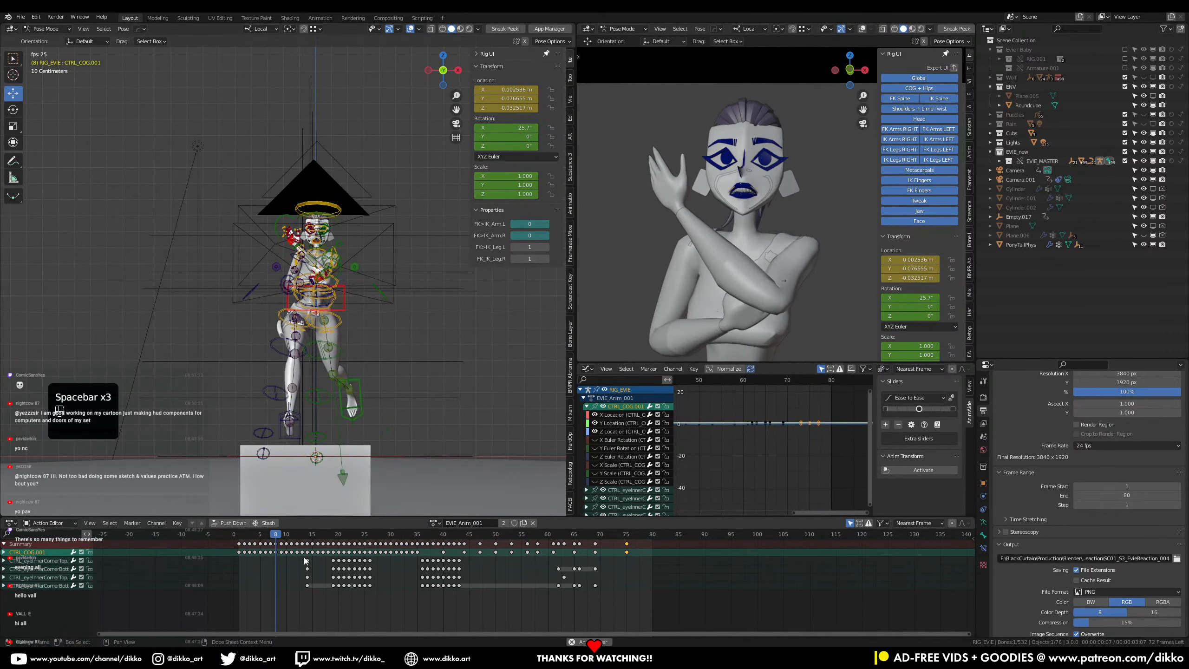
pyautogui.press('space')
# Step: Try clearing the left bicep tweak control's location and moving it along its local Z axis, and undo both changes
pyautogui.scroll(5, 422, 375)
pyautogui.moveTo(384, 329); pyautogui.dragTo(262, 351, button='middle')
pyautogui.moveTo(263, 351); pyautogui.dragTo(387, 291, button='middle')
pyautogui.click(370, 277)
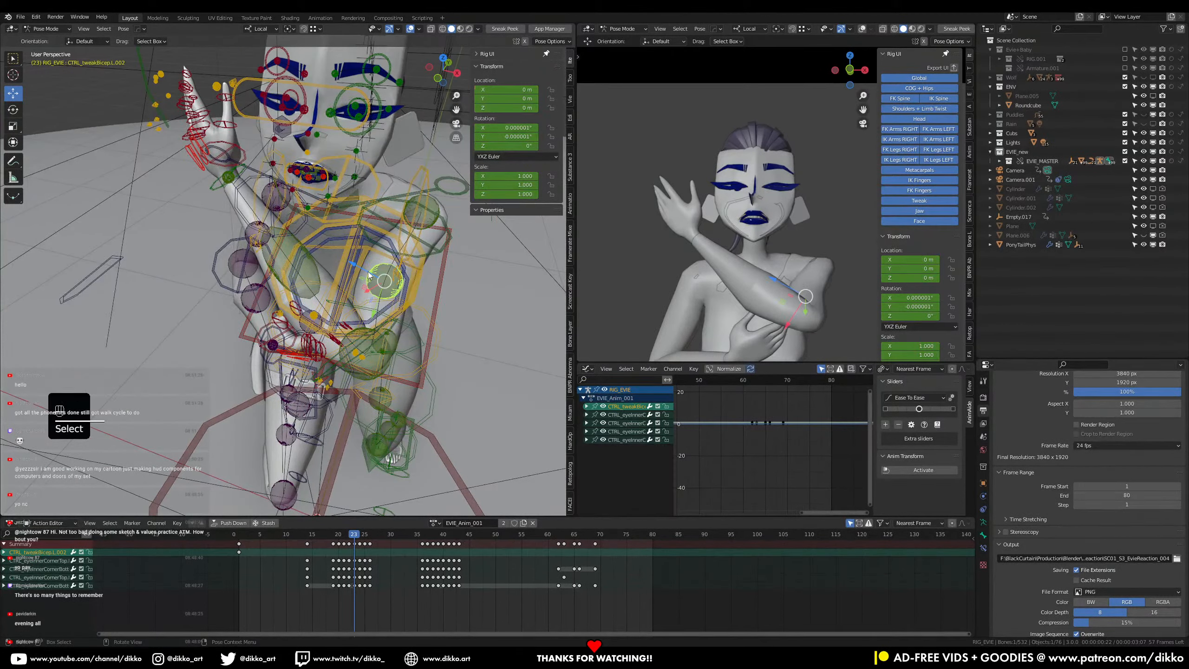
pyautogui.hotkey('alt', 'g')
pyautogui.hotkey('ctrl', 'z')
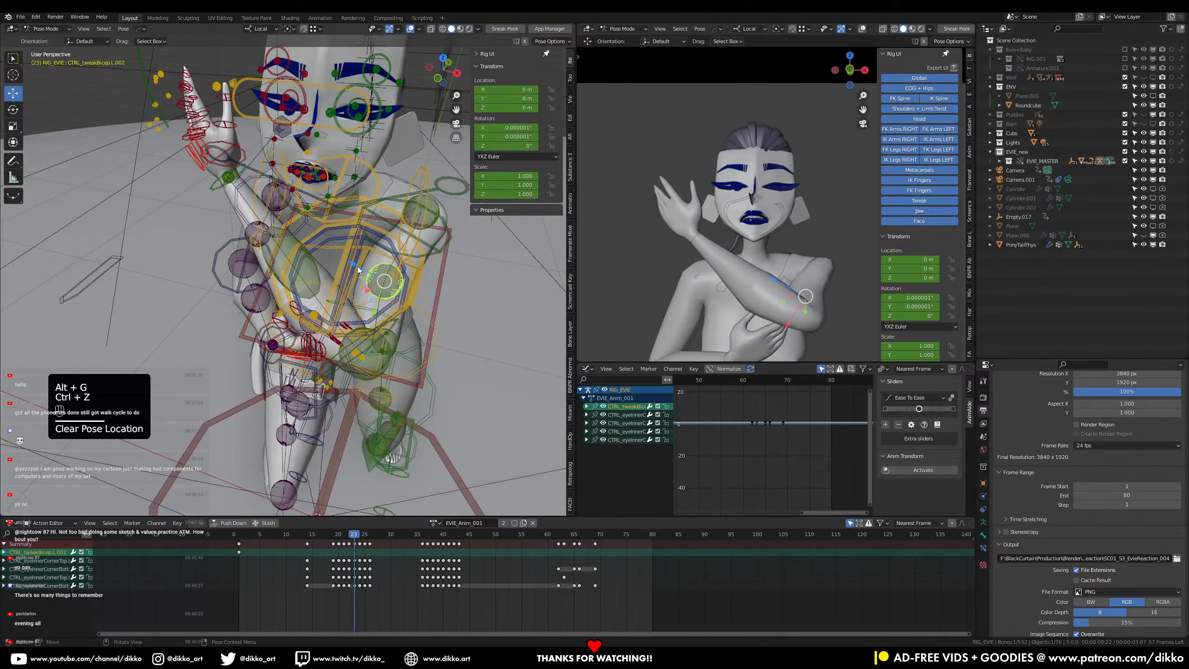
pyautogui.press('g')
pyautogui.press('z')
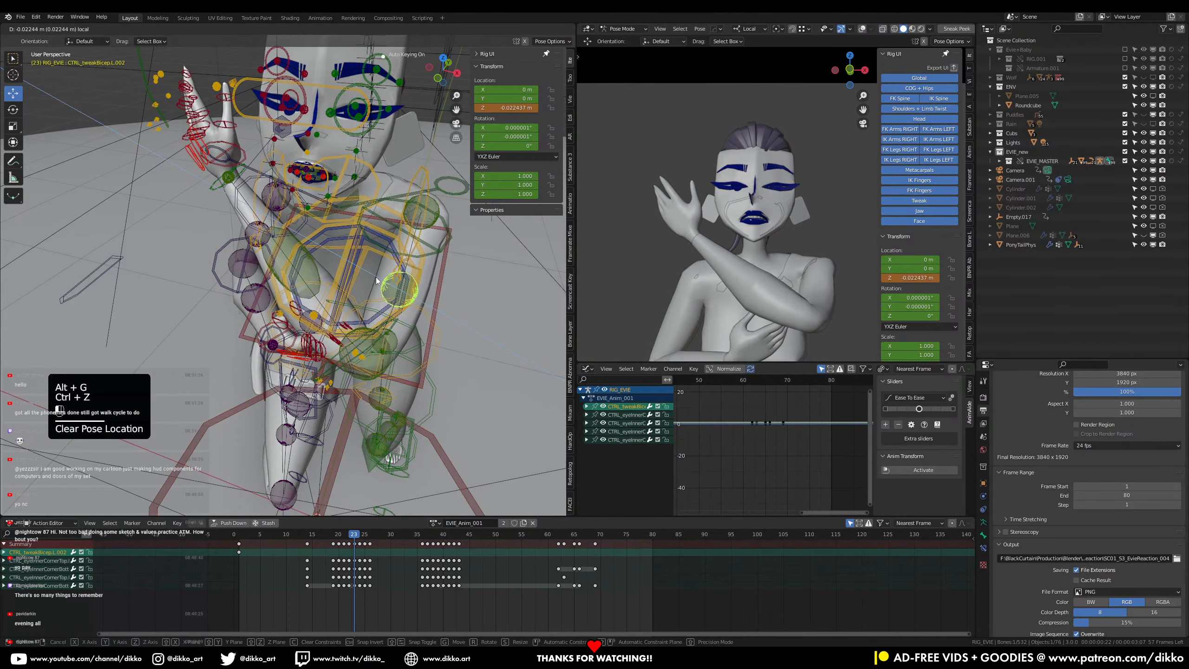
pyautogui.click(429, 293)
pyautogui.moveTo(429, 292); pyautogui.dragTo(449, 348, button='middle')
pyautogui.hotkey('ctrl', 'z')
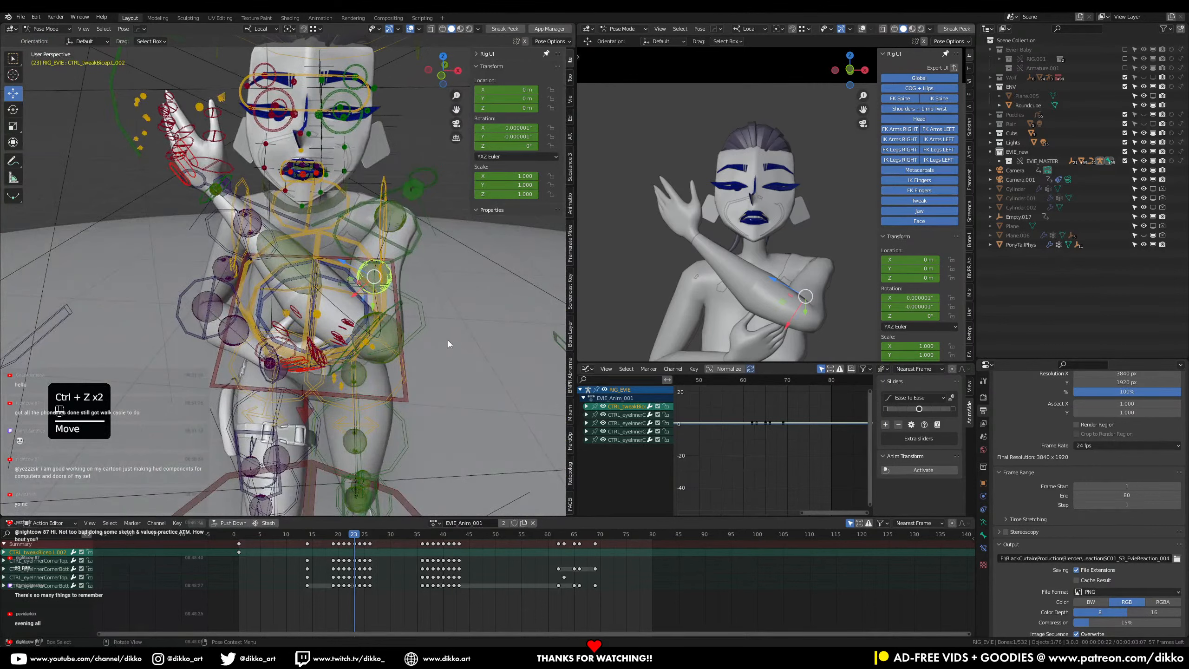
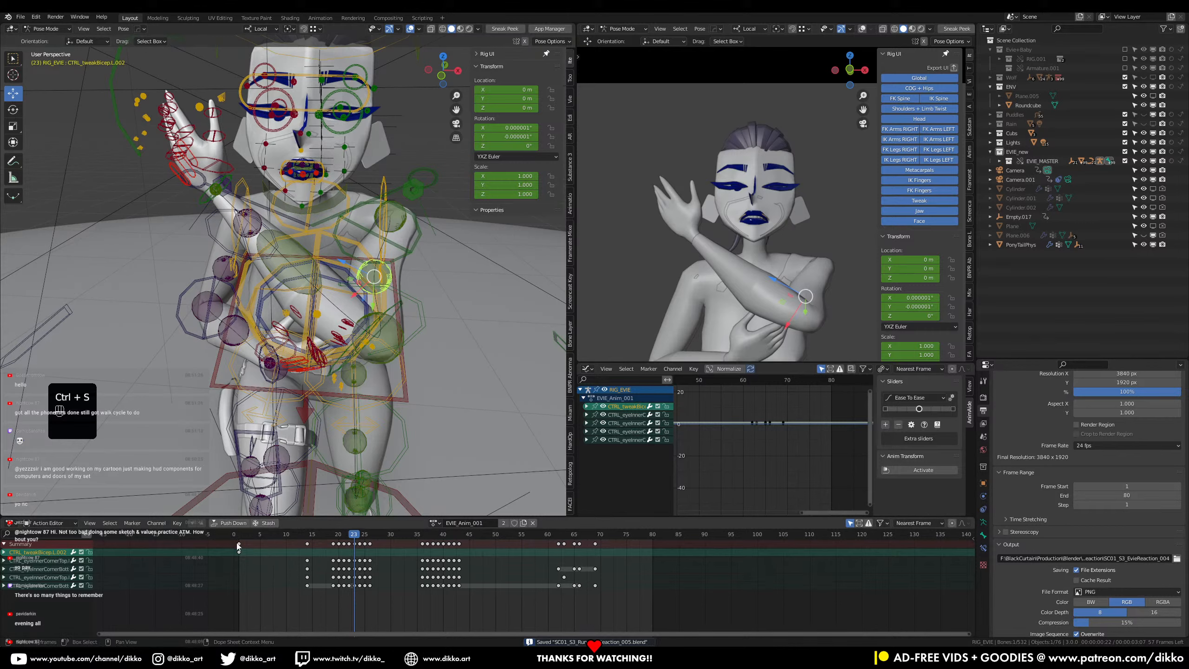
# Step: Replay the whole reaction shot several times, examining how the crossed arms and body move in the camera view
pyautogui.press('space')
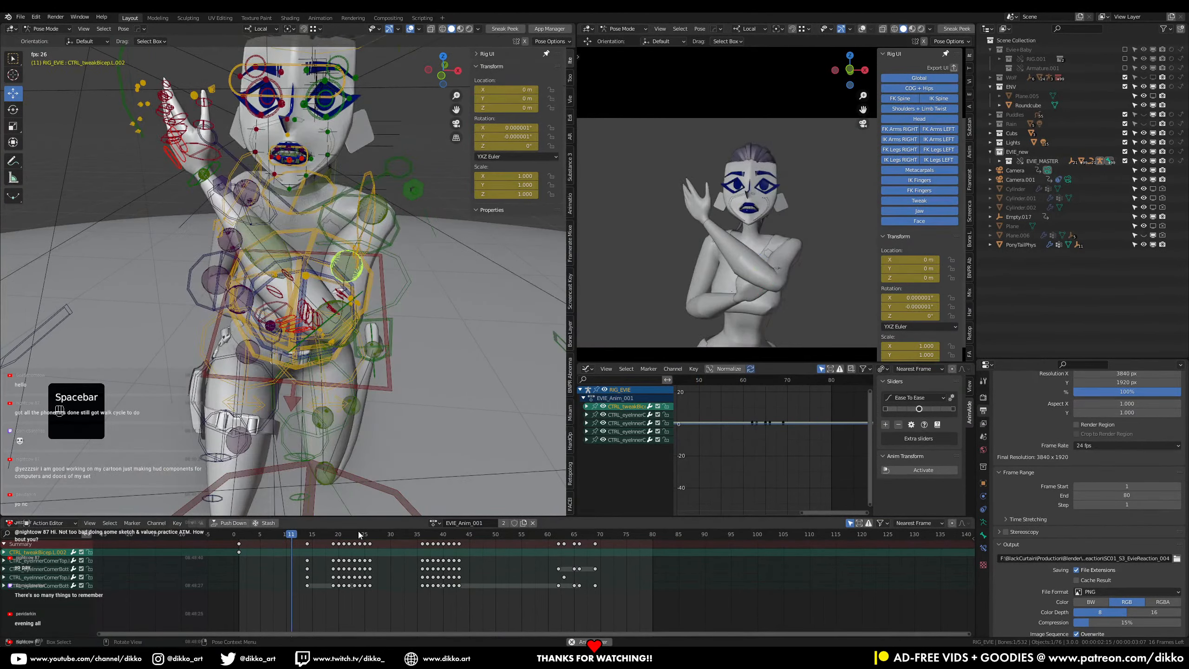
pyautogui.press('space')
pyautogui.press('space')
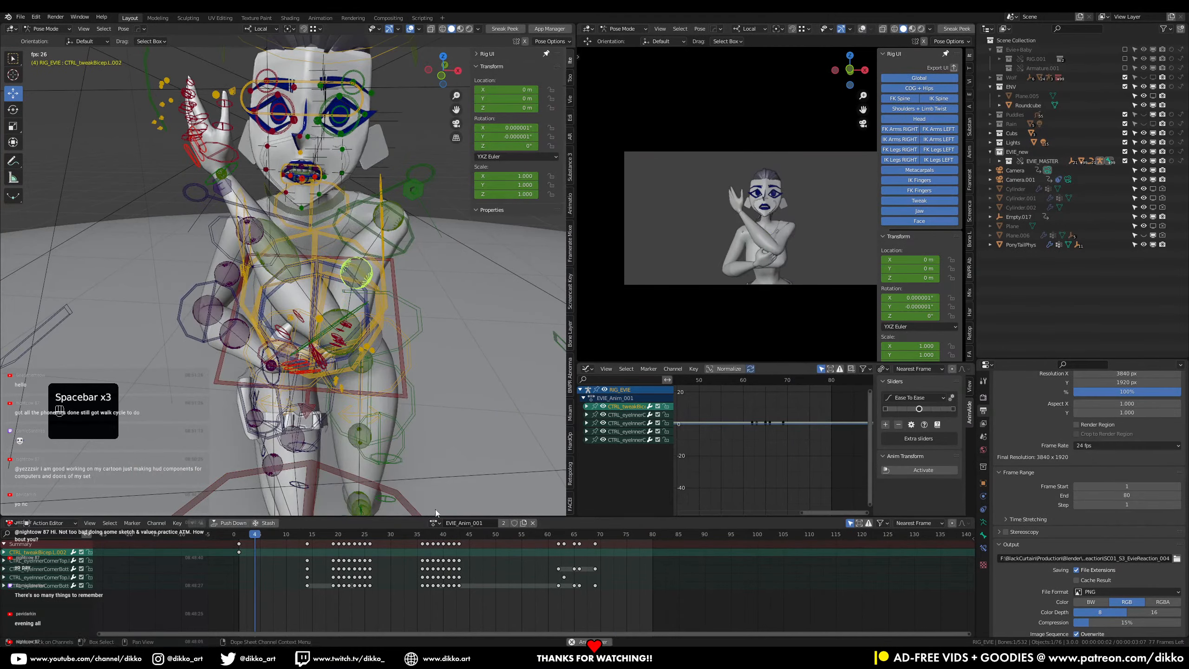
pyautogui.press('space')
pyautogui.press('space')
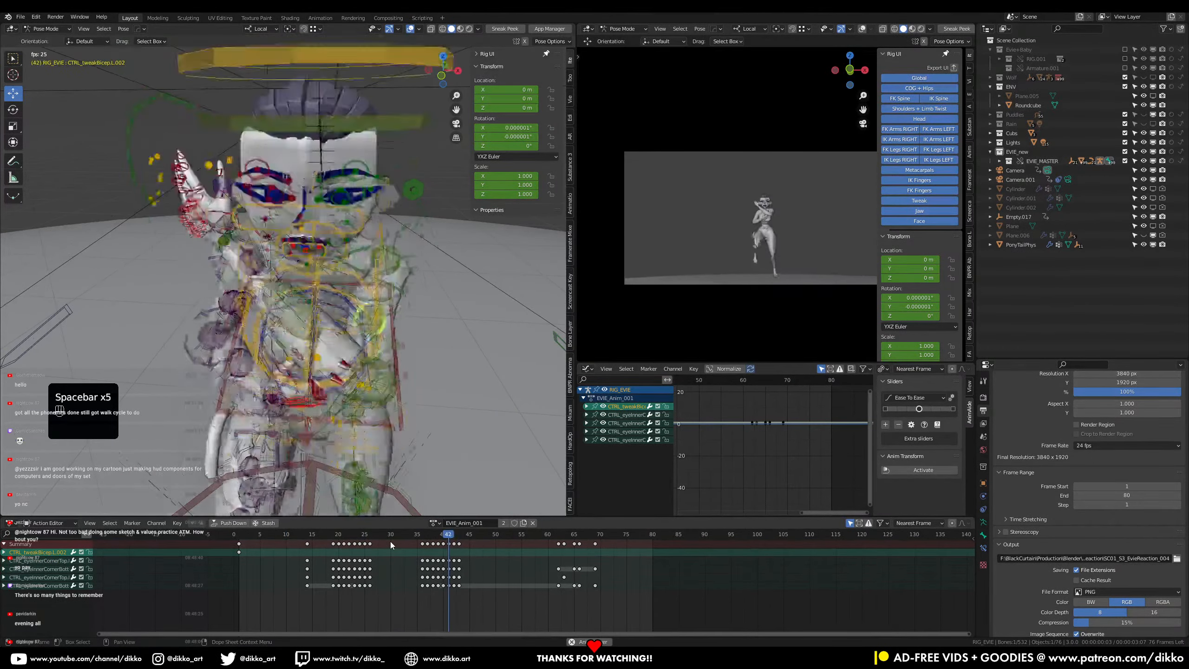
pyautogui.press('space')
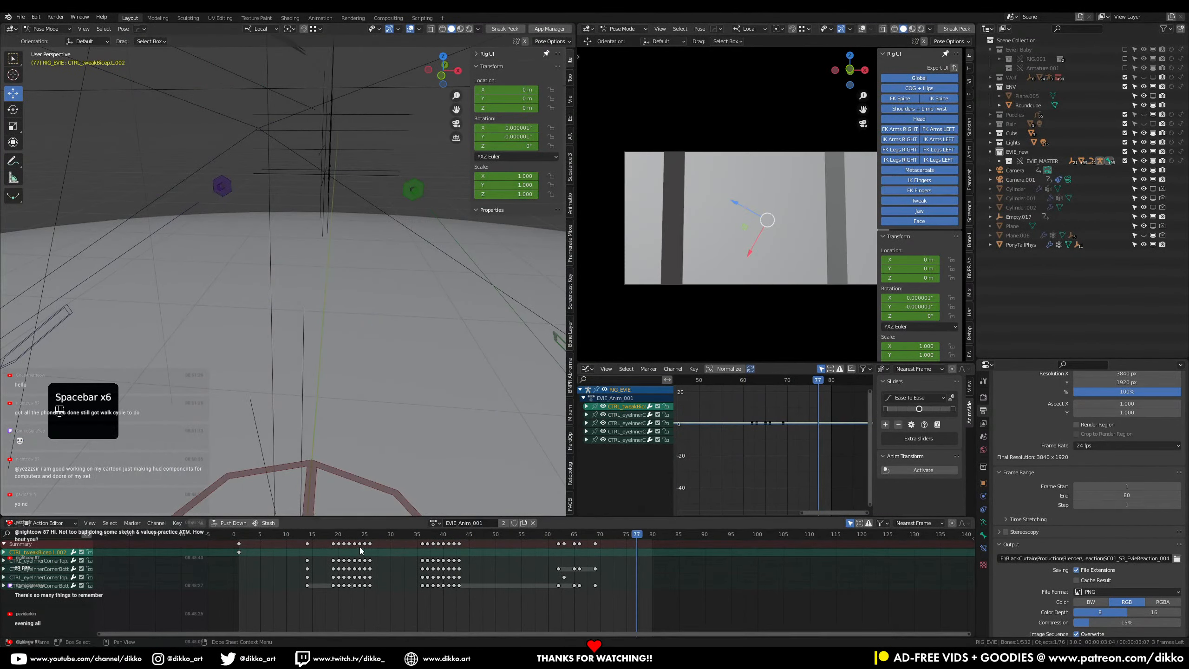
# Step: Go to frame 49, switch the rig to Object Mode, select the spiking head mesh and locate it in the outliner
pyautogui.moveTo(393, 535); pyautogui.dragTo(489, 544)
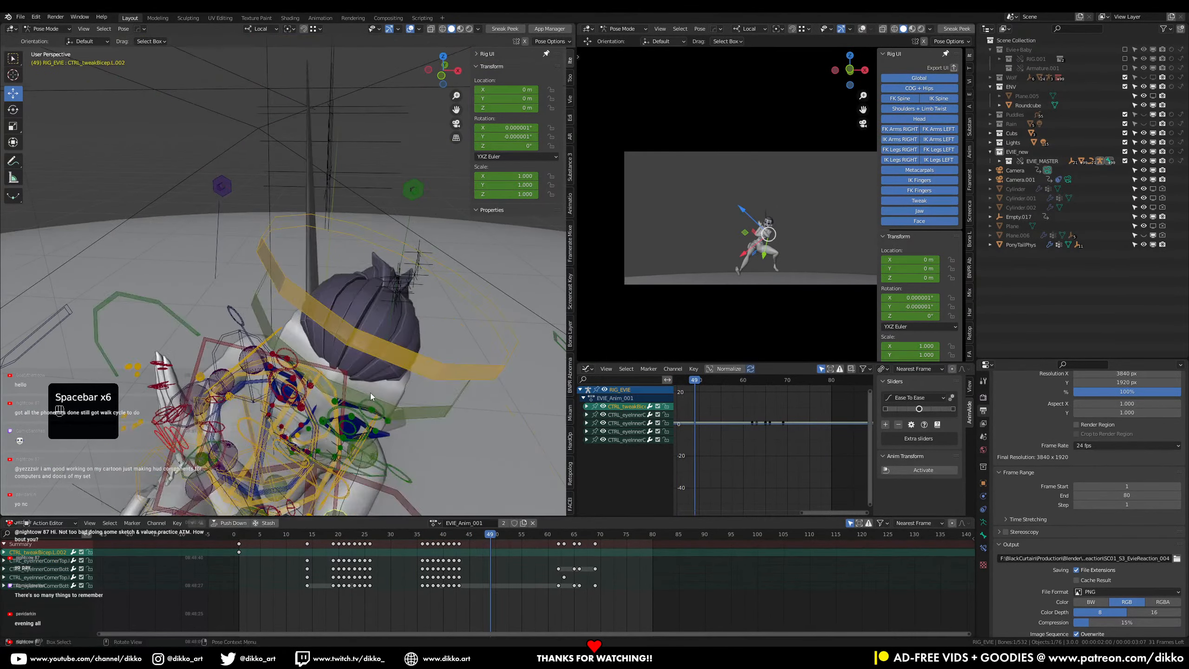
pyautogui.moveTo(399, 398); pyautogui.dragTo(149, 177, button='middle')
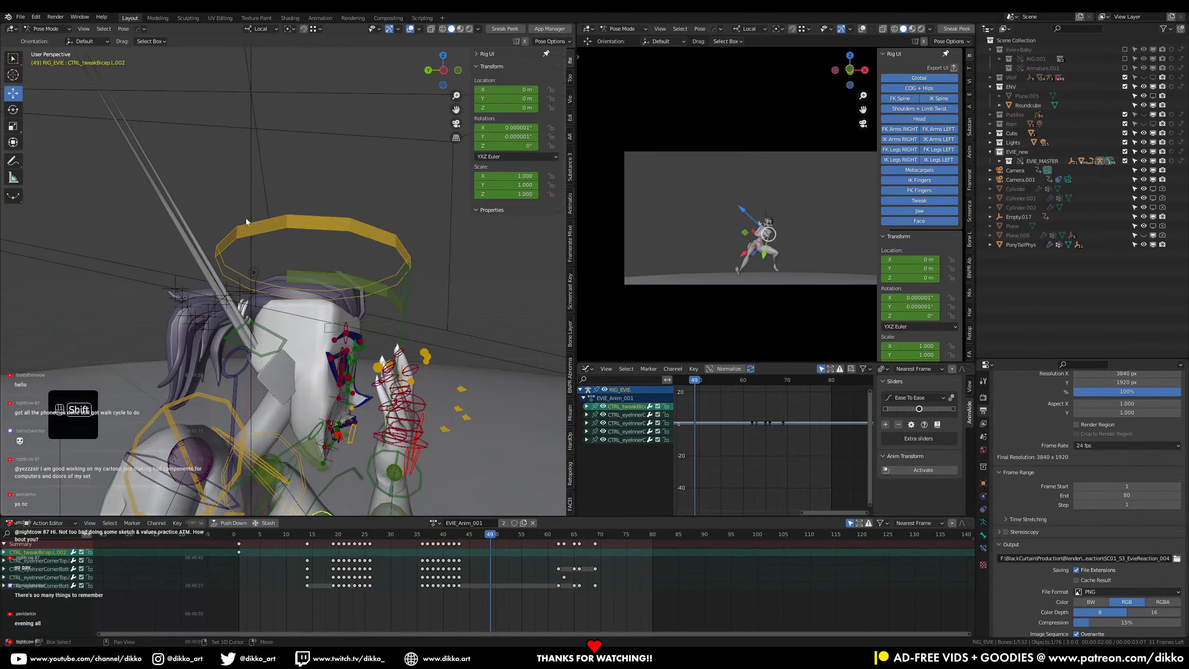
pyautogui.click(150, 177)
pyautogui.click(55, 31)
pyautogui.click(55, 41)
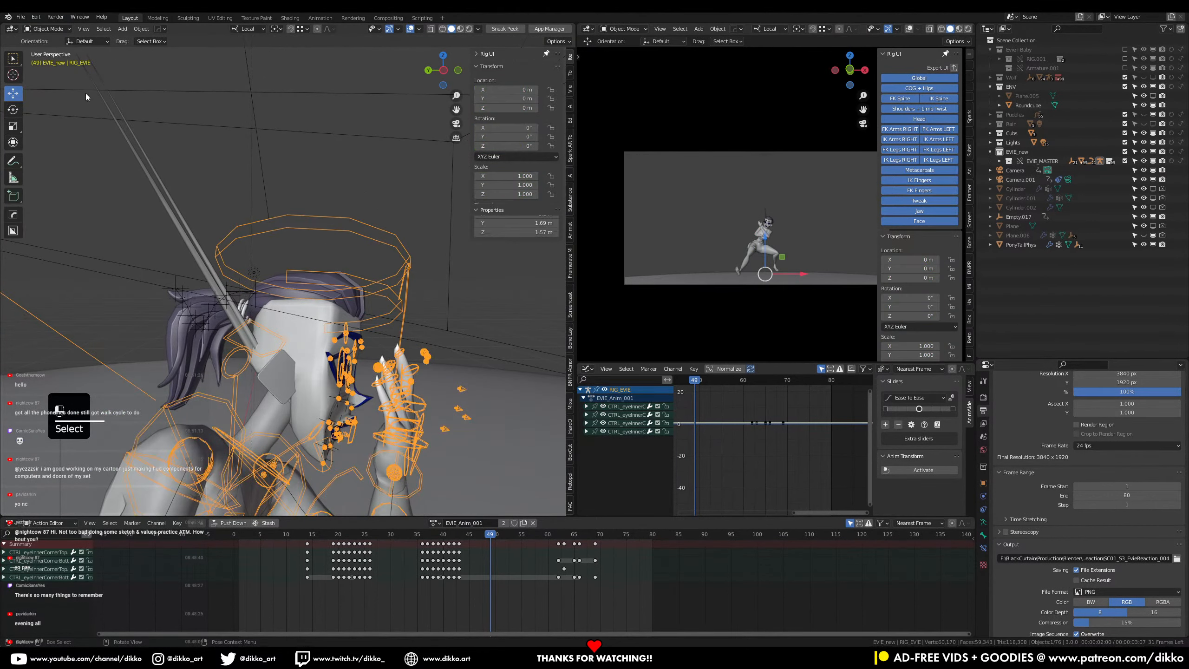
pyautogui.click(125, 132)
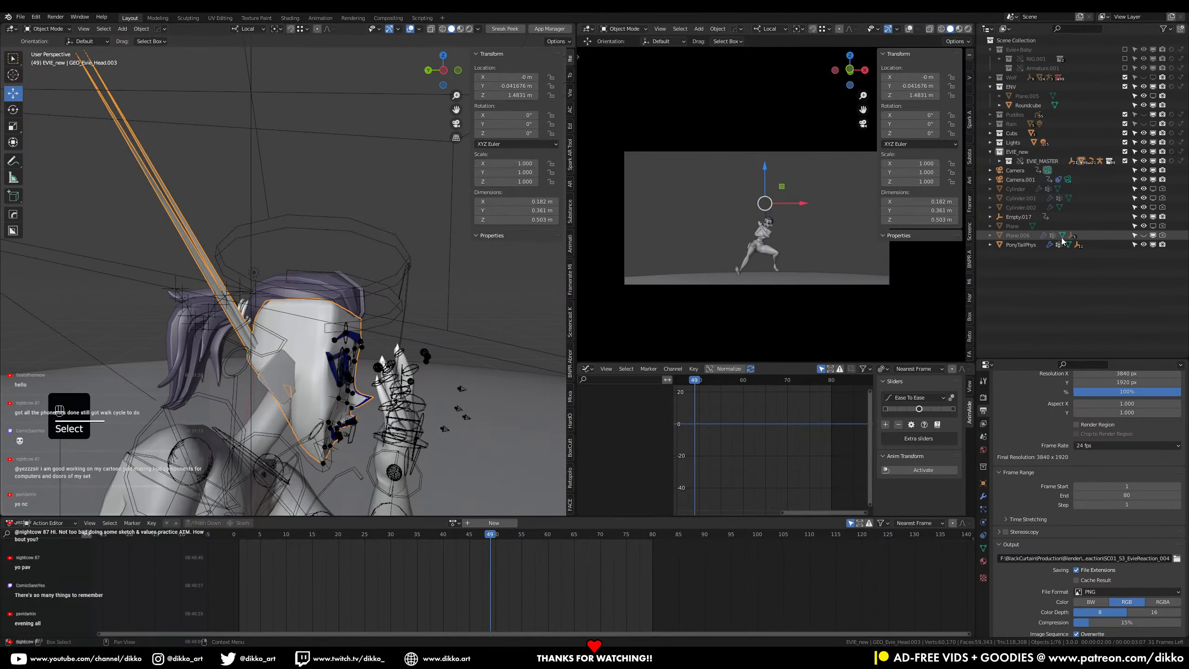
pyautogui.press('KP_Decimal')
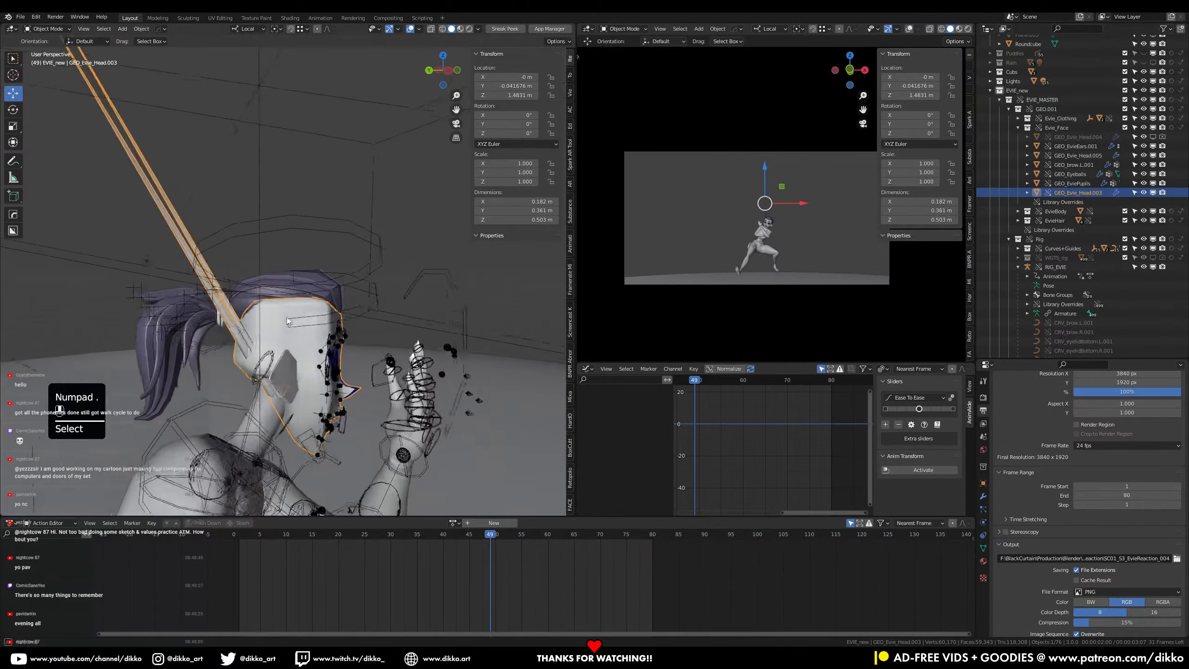
pyautogui.moveTo(288, 320); pyautogui.dragTo(496, 307, button='middle')
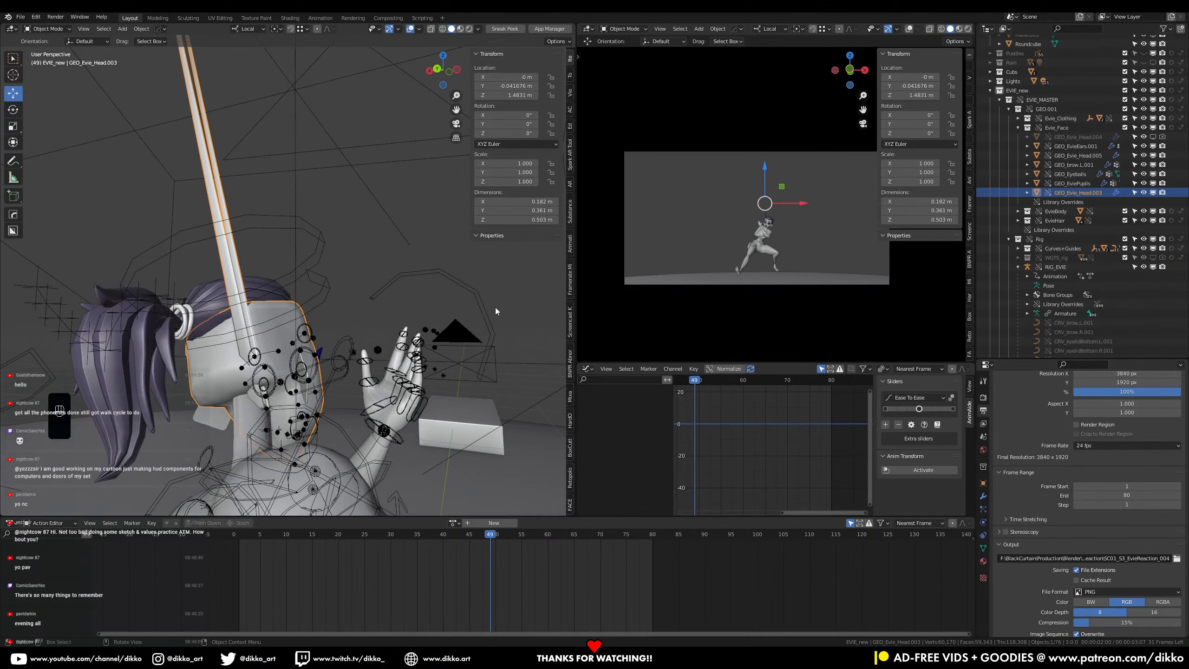
pyautogui.press('KP_Decimal')
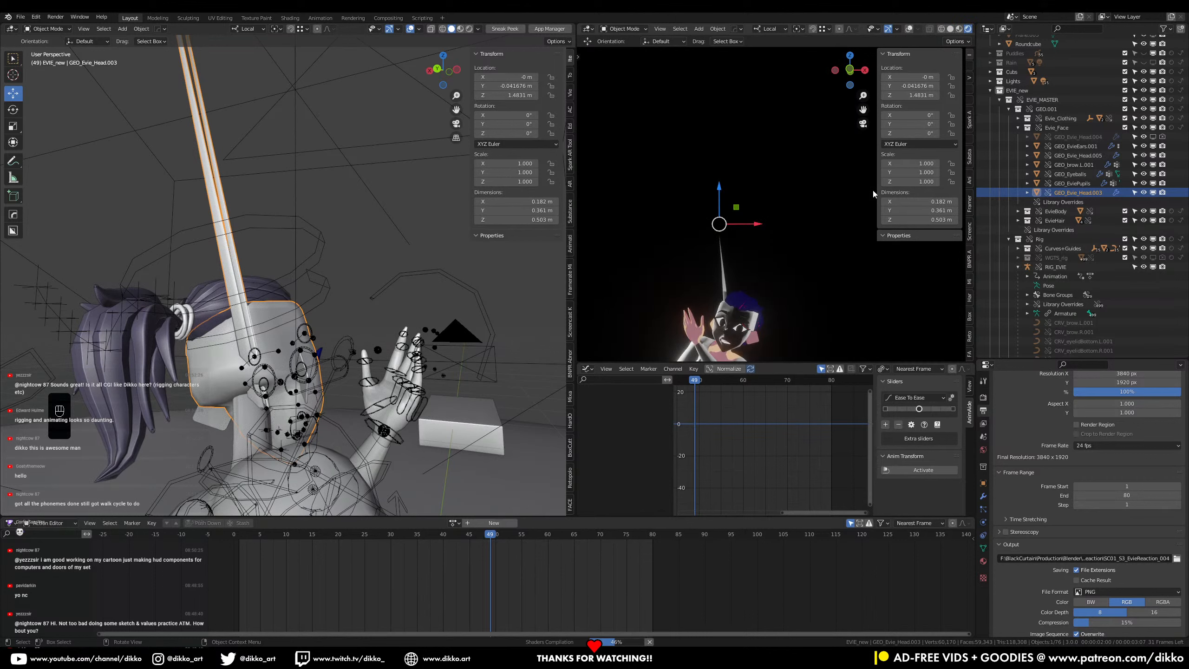
# Step: Examine the spike coming out of Evie's head in the rendered view and from the front, playing on to frame 72
pyautogui.scroll(-2, 825, 300)
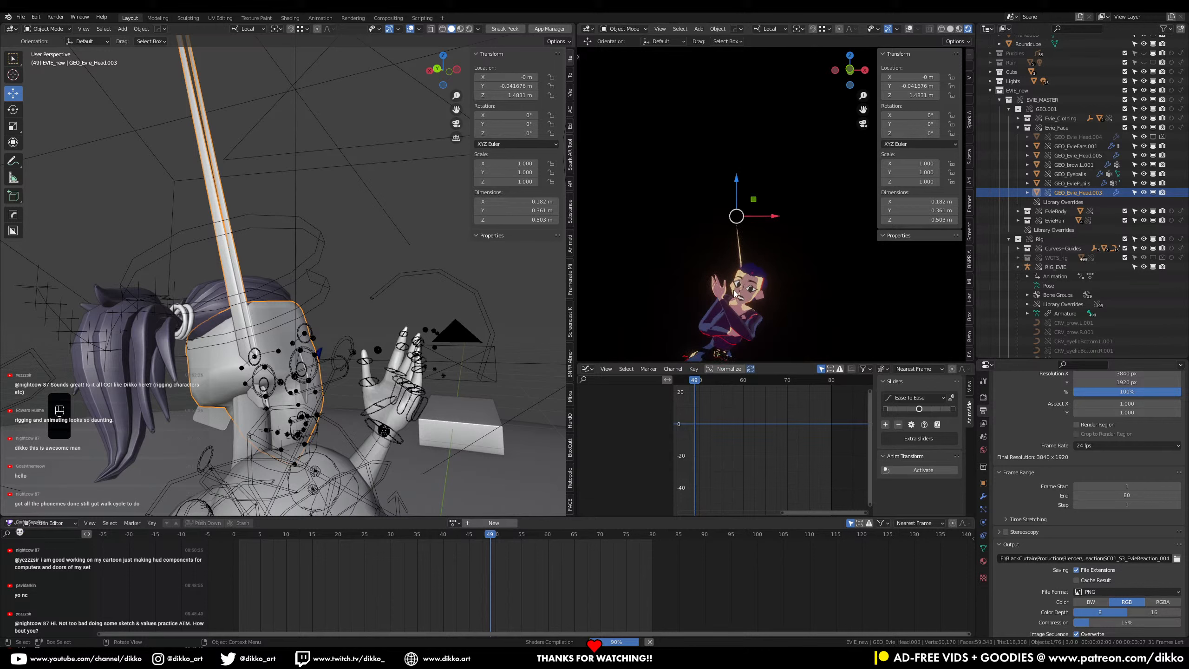
pyautogui.scroll(2, 735, 295)
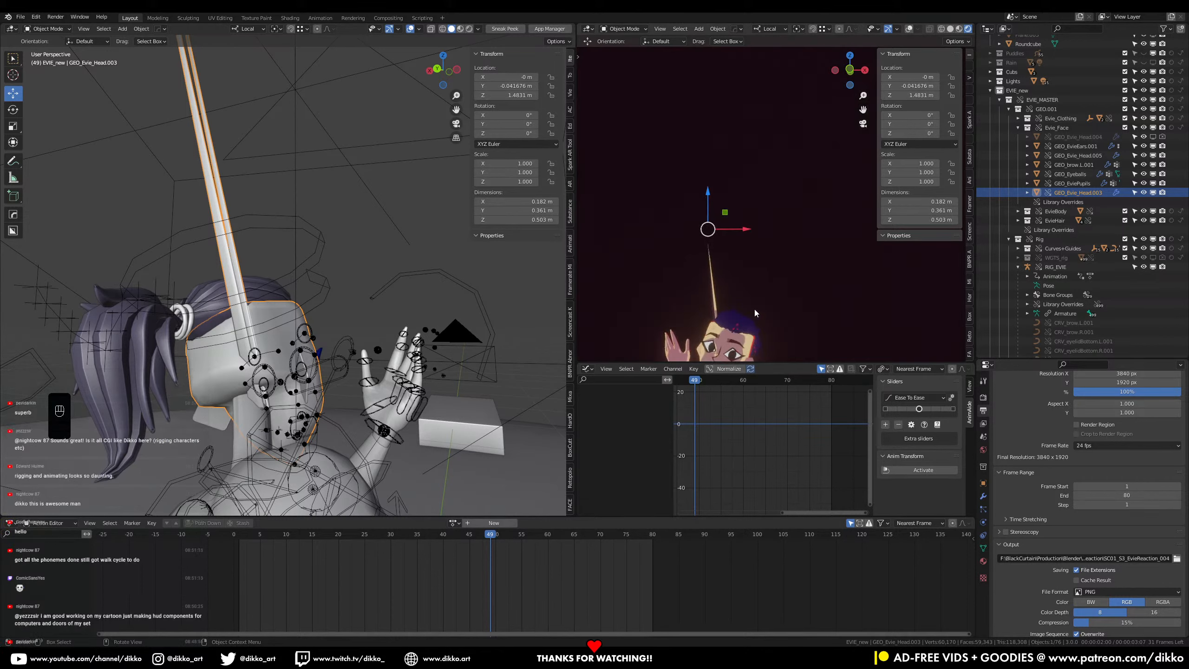
pyautogui.keyDown('shift'); pyautogui.moveTo(755, 307); pyautogui.dragTo(801, 159, button='middle'); pyautogui.keyUp('shift')
pyautogui.press('KP_0')
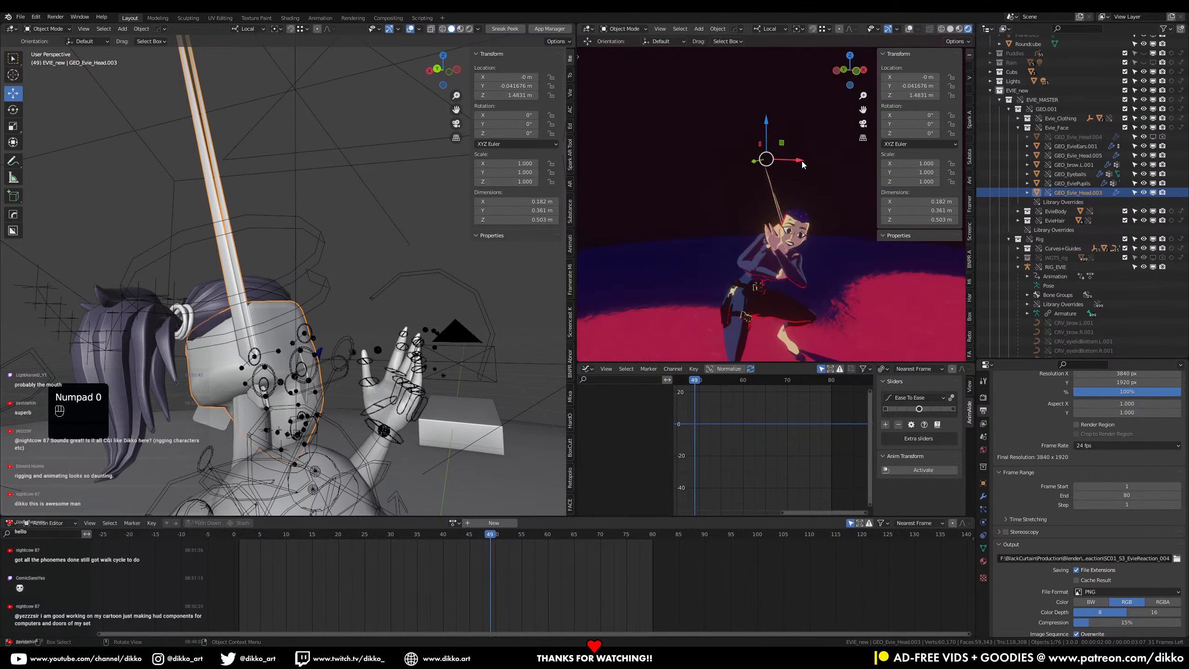
pyautogui.press('KP_0')
pyautogui.keyDown('shift'); pyautogui.moveTo(759, 274); pyautogui.dragTo(769, 188, button='middle'); pyautogui.keyUp('shift')
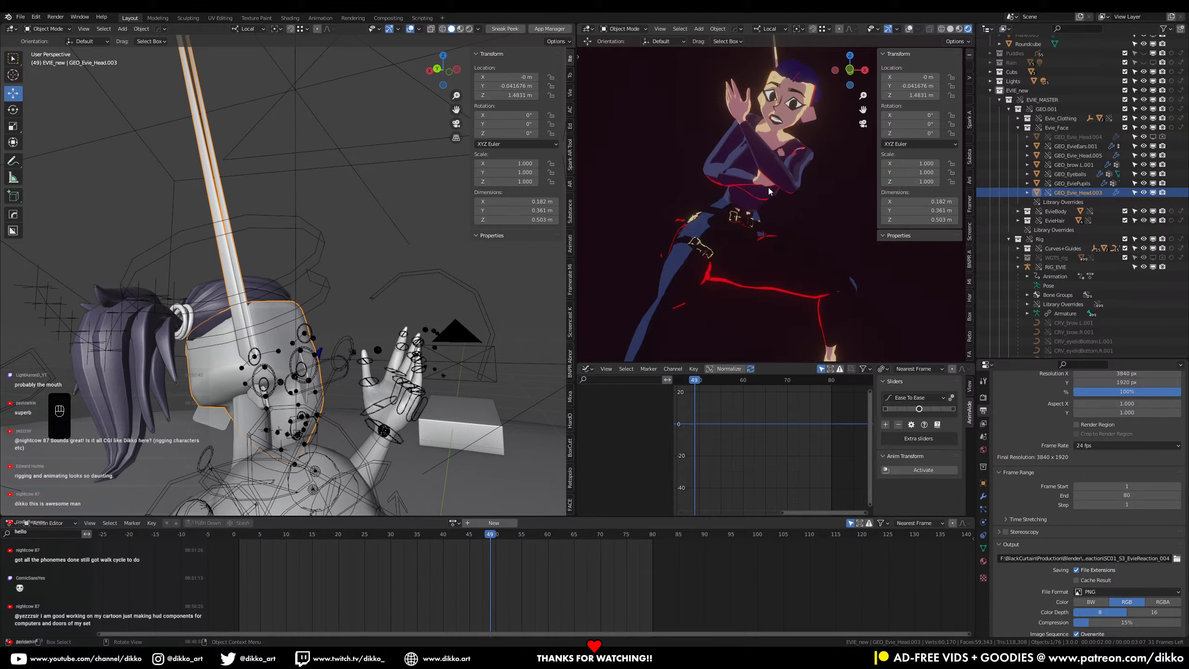
pyautogui.scroll(-2, 759, 268)
pyautogui.scroll(1, 759, 268)
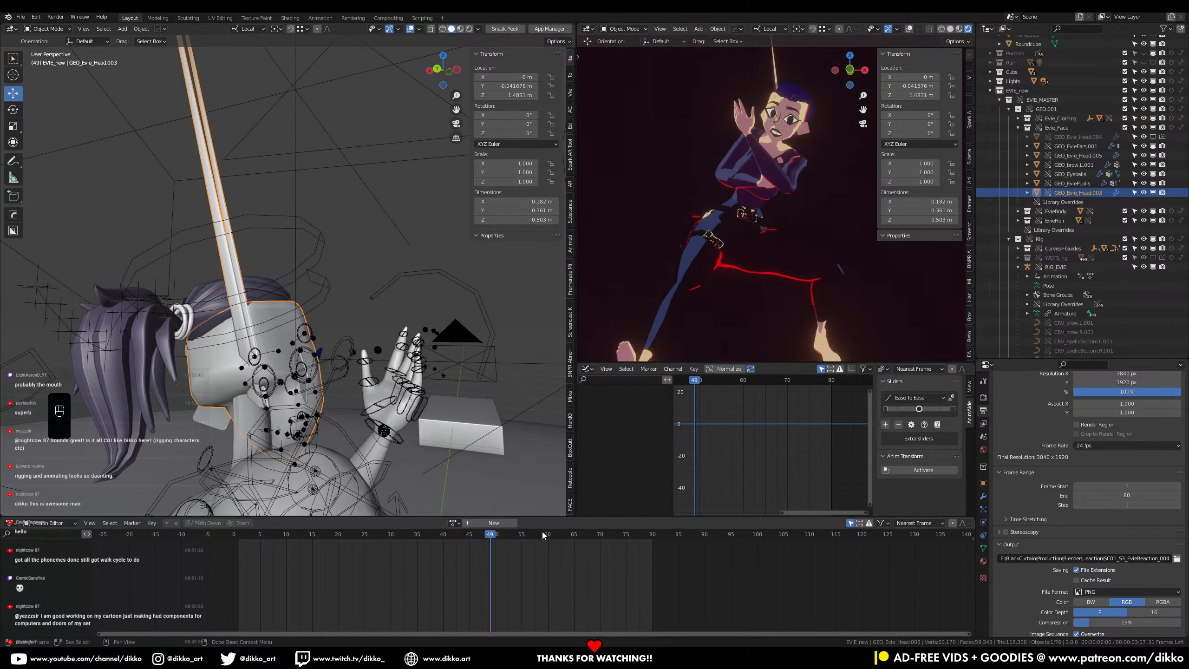
pyautogui.press('space')
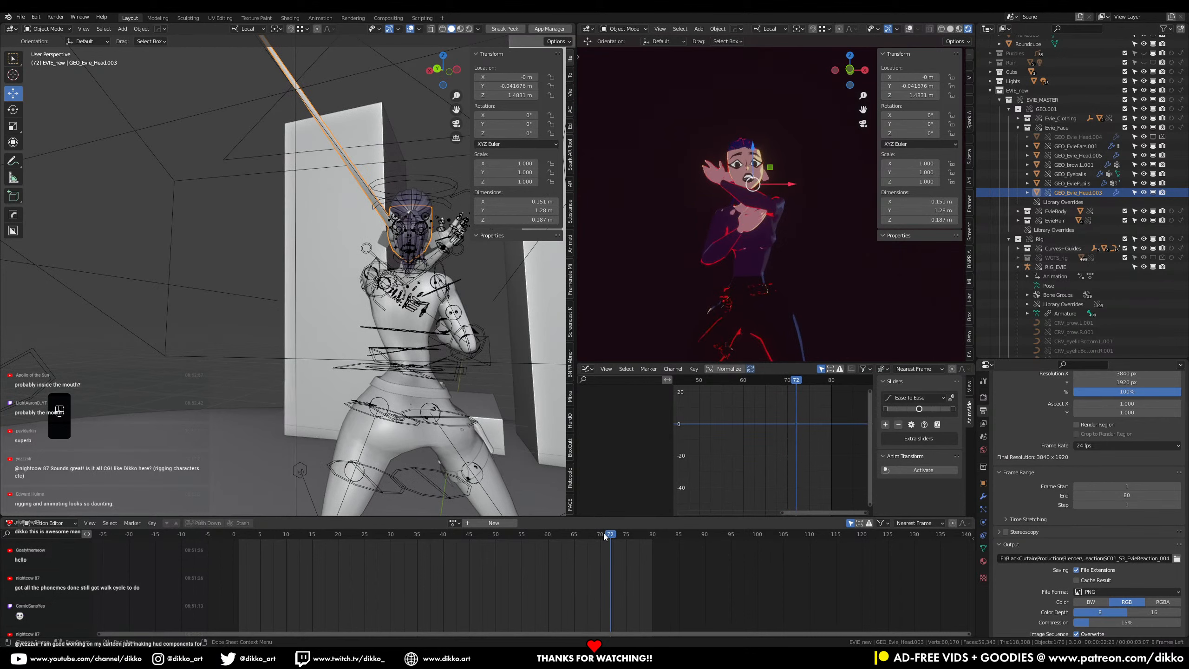
pyautogui.keyDown('shift'); pyautogui.moveTo(300, 67); pyautogui.dragTo(366, 393, button='middle'); pyautogui.keyUp('shift')
pyautogui.scroll(2, 361, 389)
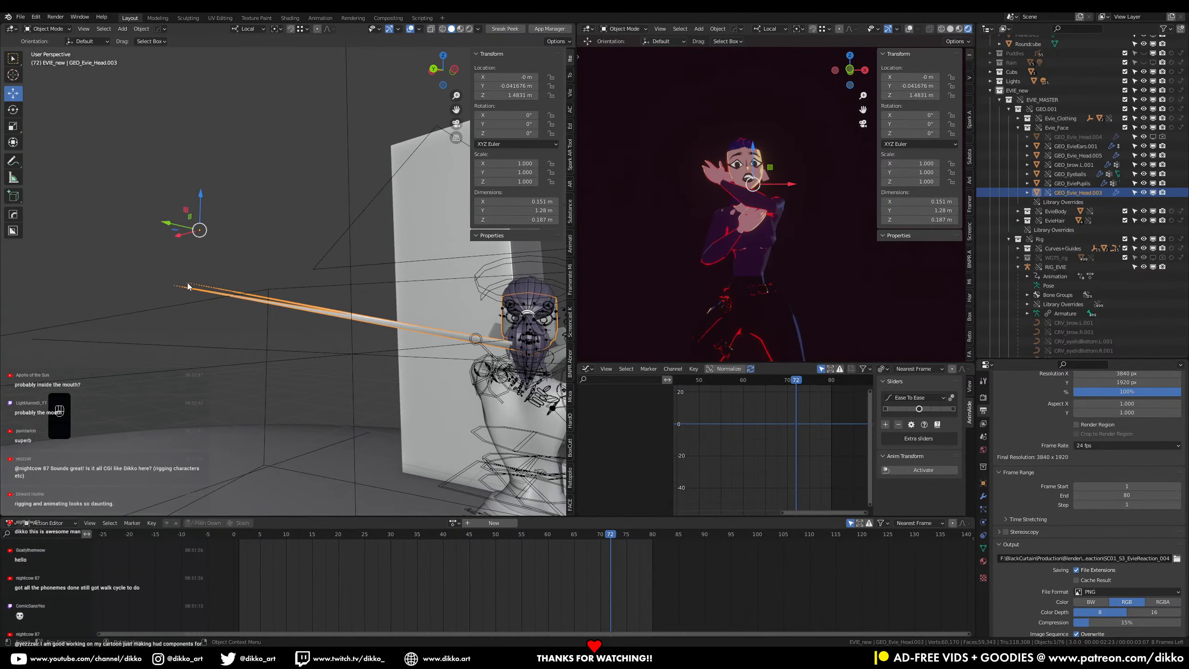
# Step: Save the reaction scene and open the Evie rig file
pyautogui.hotkey('ctrl', 's')
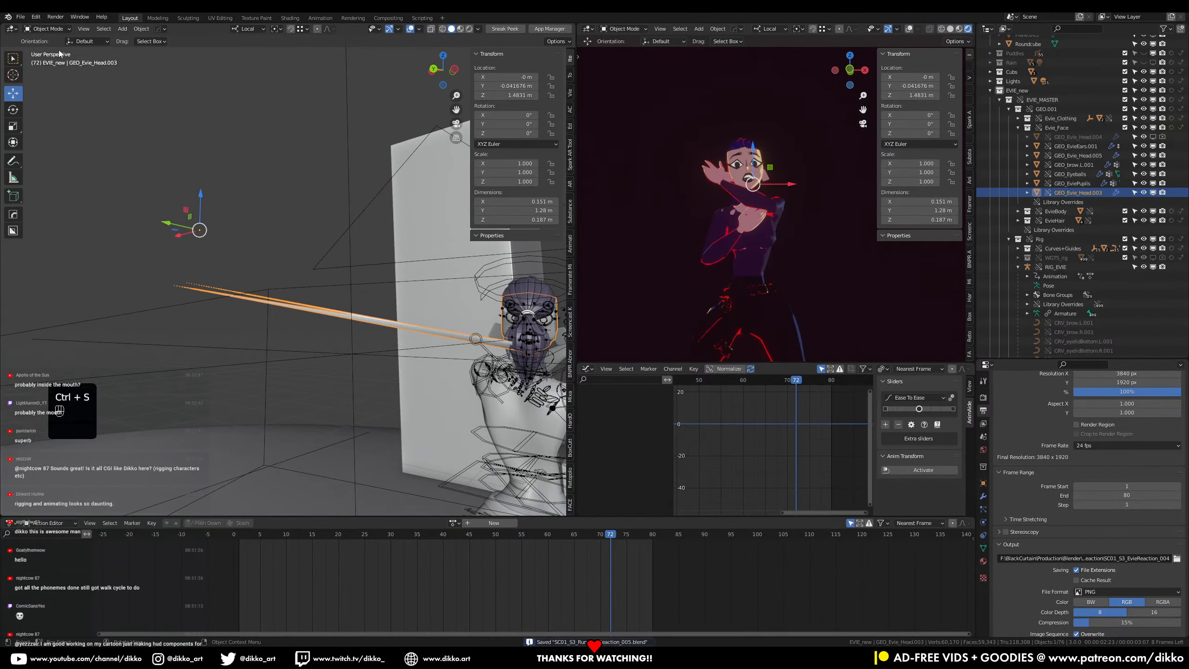
pyautogui.click(47, 29)
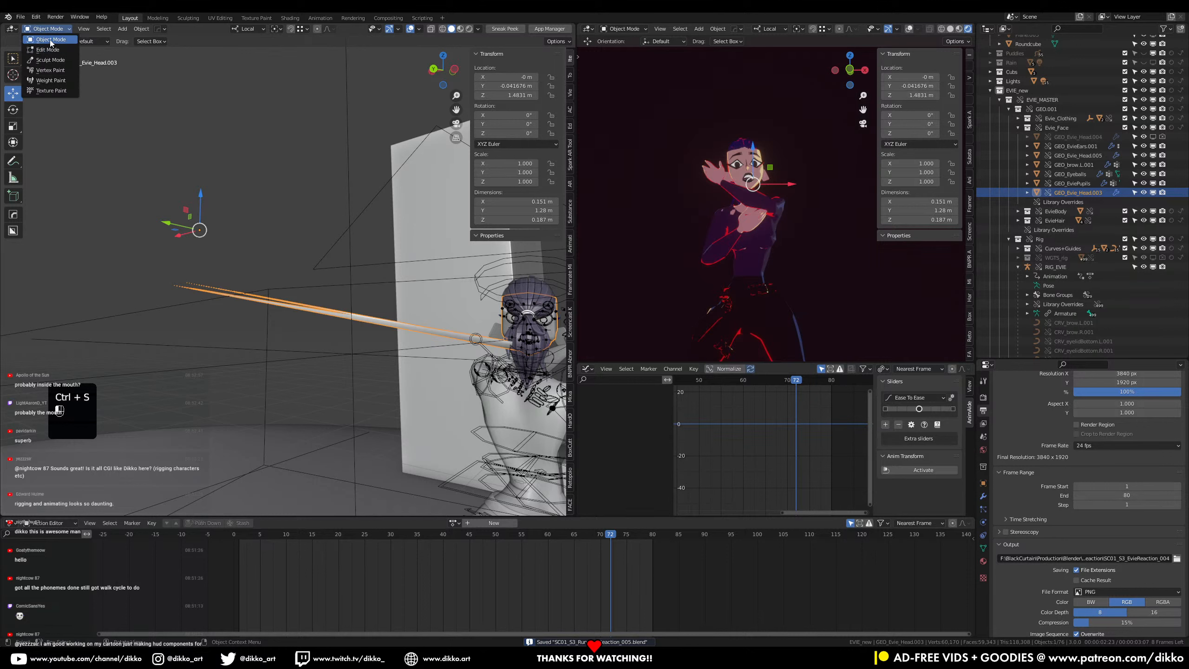
pyautogui.click(21, 17)
pyautogui.moveTo(43, 46)
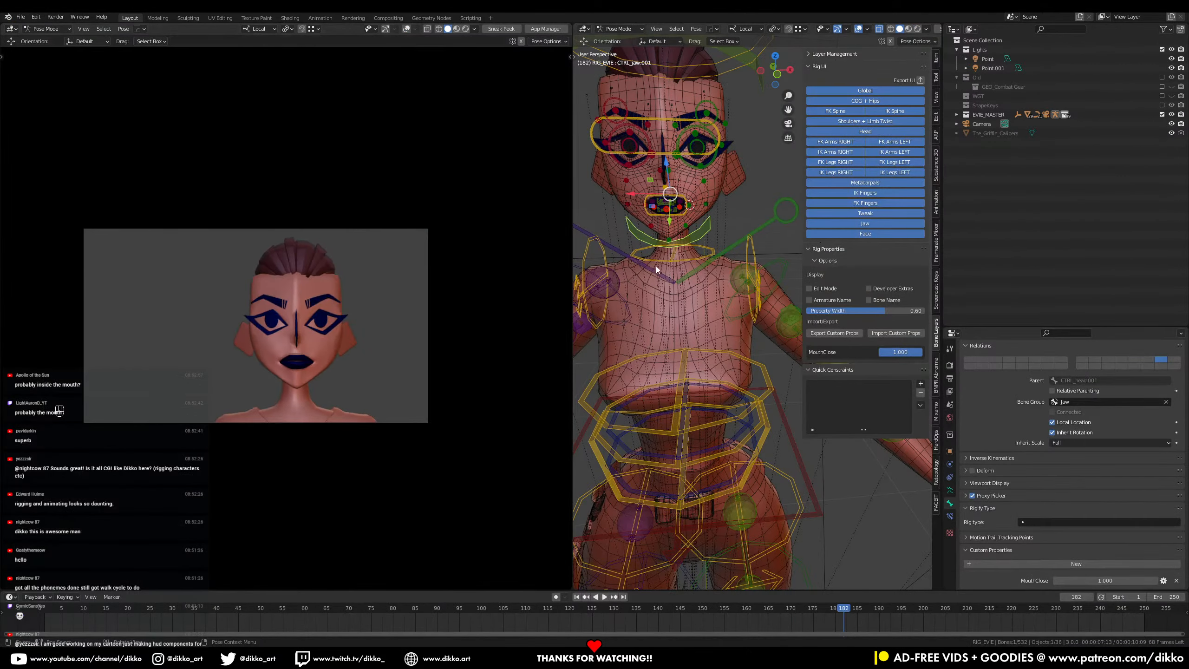
# Step: Rotate the CTRL_COG.001 control 32.6° about its local X axis to expose the head spike, and save the rig file
pyautogui.moveTo(656, 266); pyautogui.dragTo(749, 389, button='middle')
pyautogui.click(751, 396)
pyautogui.press('r')
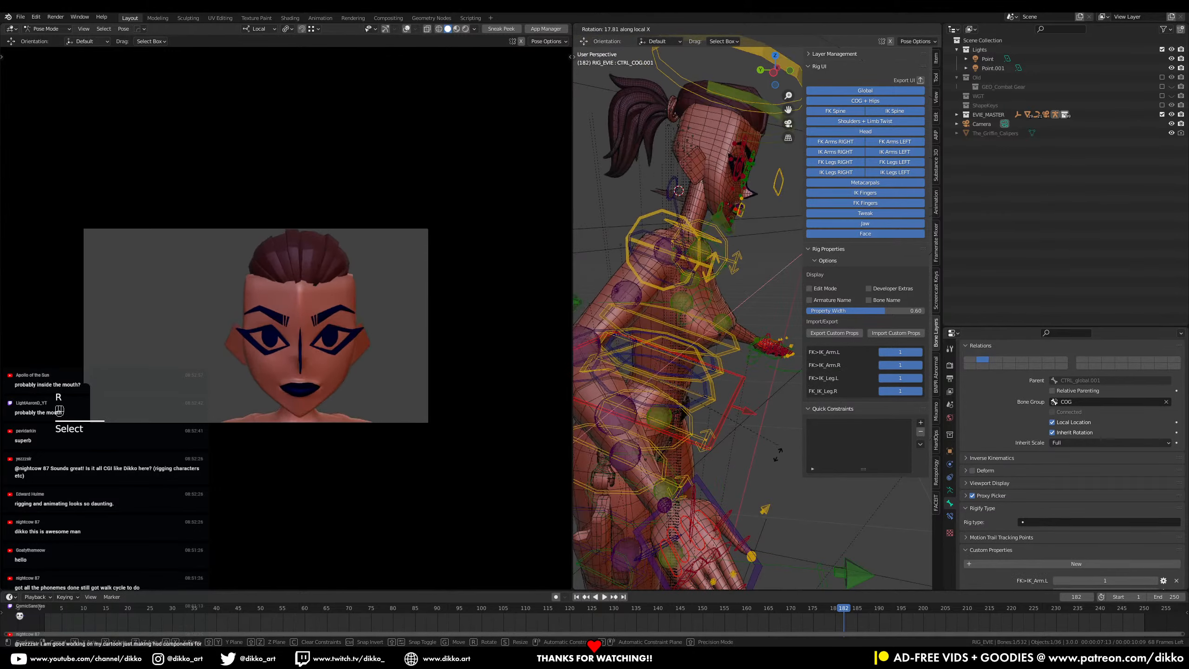
pyautogui.click(760, 482)
pyautogui.moveTo(693, 240); pyautogui.dragTo(618, 234, button='middle')
pyautogui.scroll(8, 671, 316)
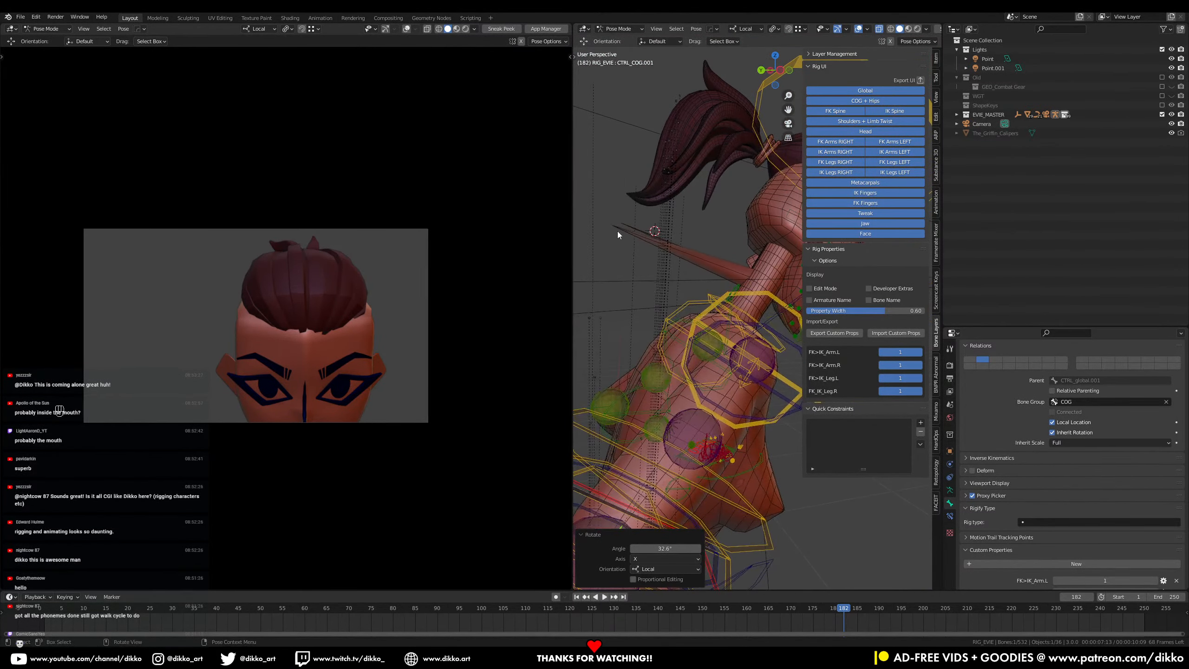
pyautogui.moveTo(693, 281); pyautogui.dragTo(762, 324, button='middle')
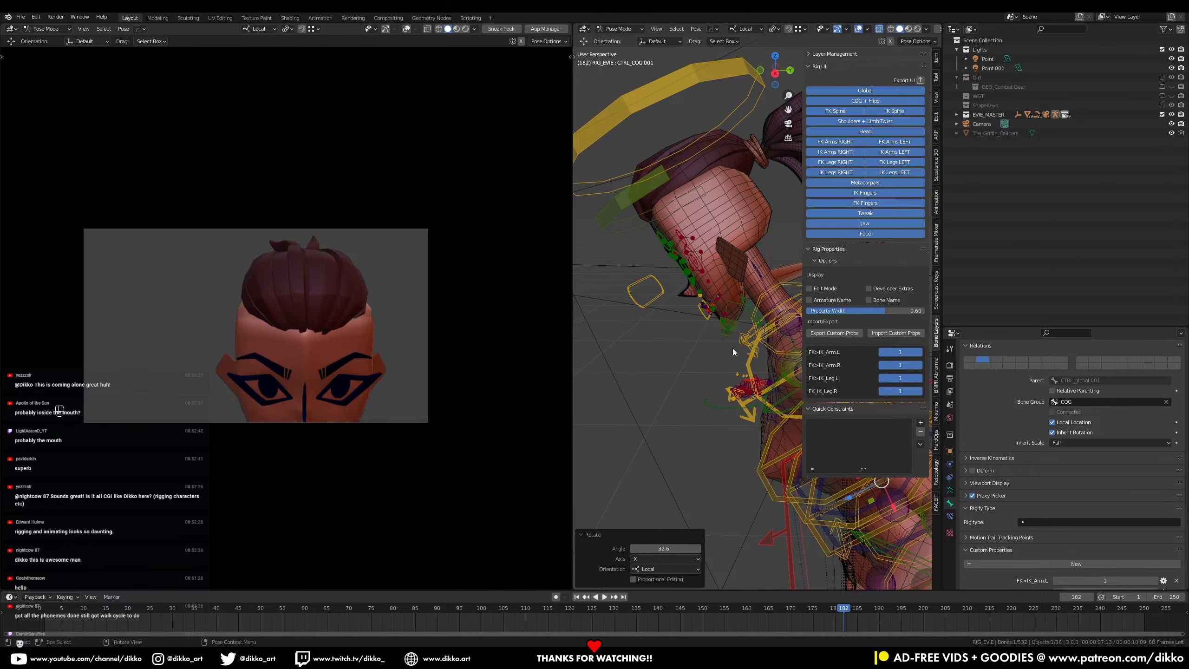
pyautogui.moveTo(742, 342); pyautogui.dragTo(606, 361, button='middle')
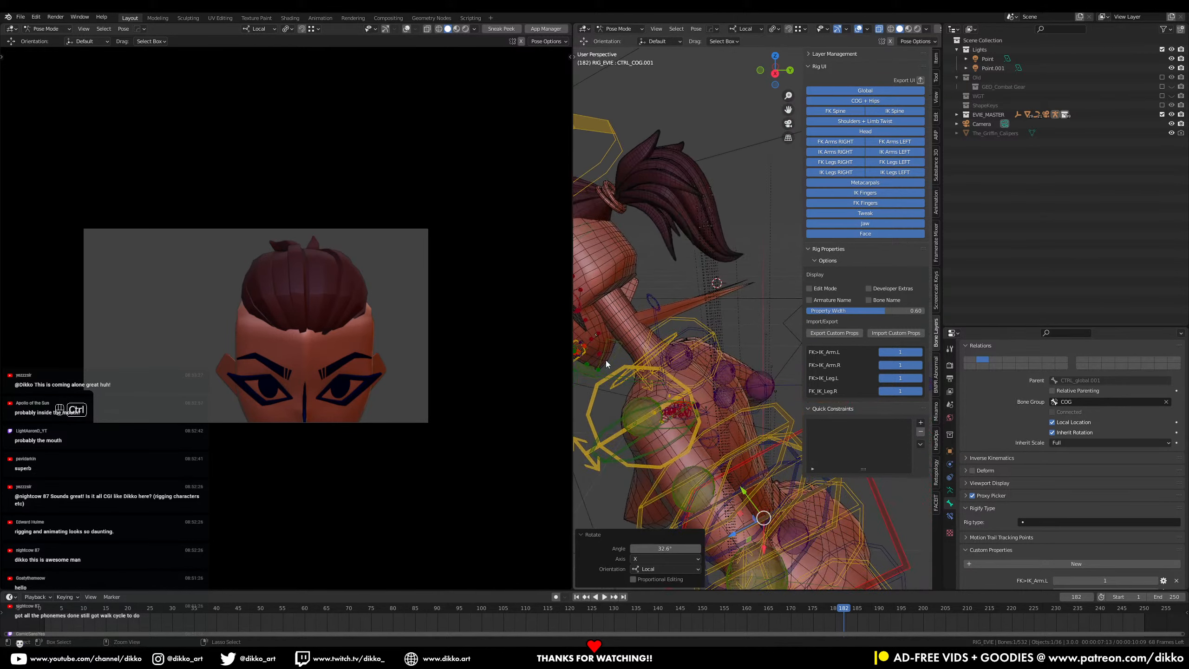
pyautogui.hotkey('ctrl', 's')
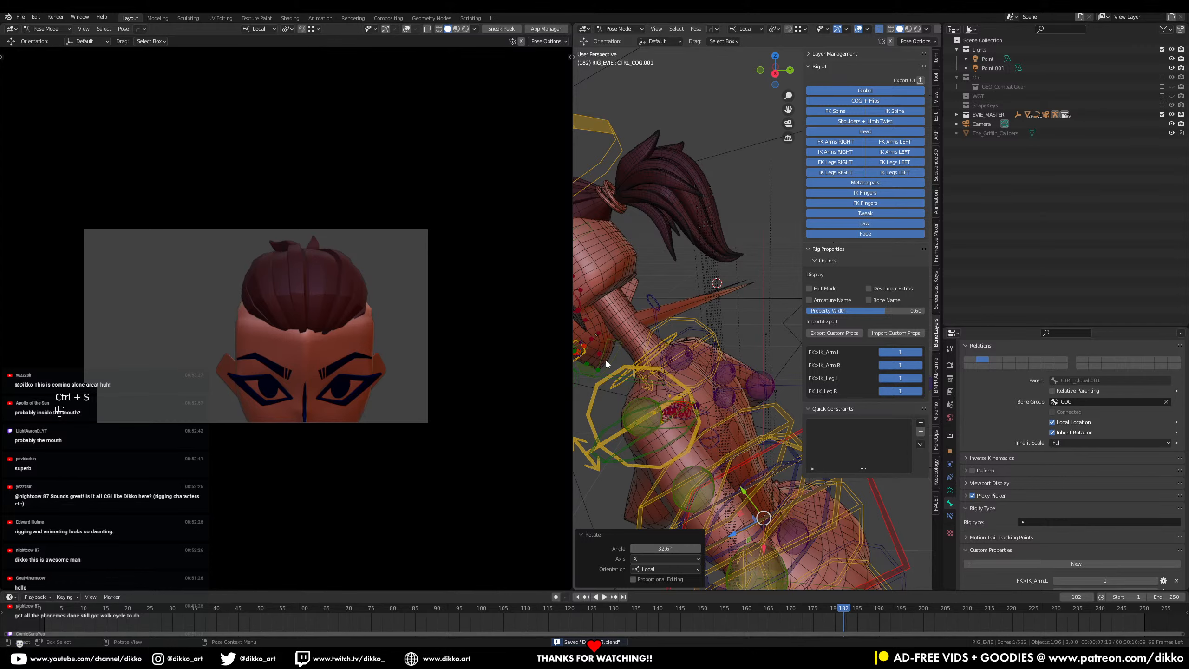
pyautogui.moveTo(633, 336); pyautogui.dragTo(635, 263, button='middle')
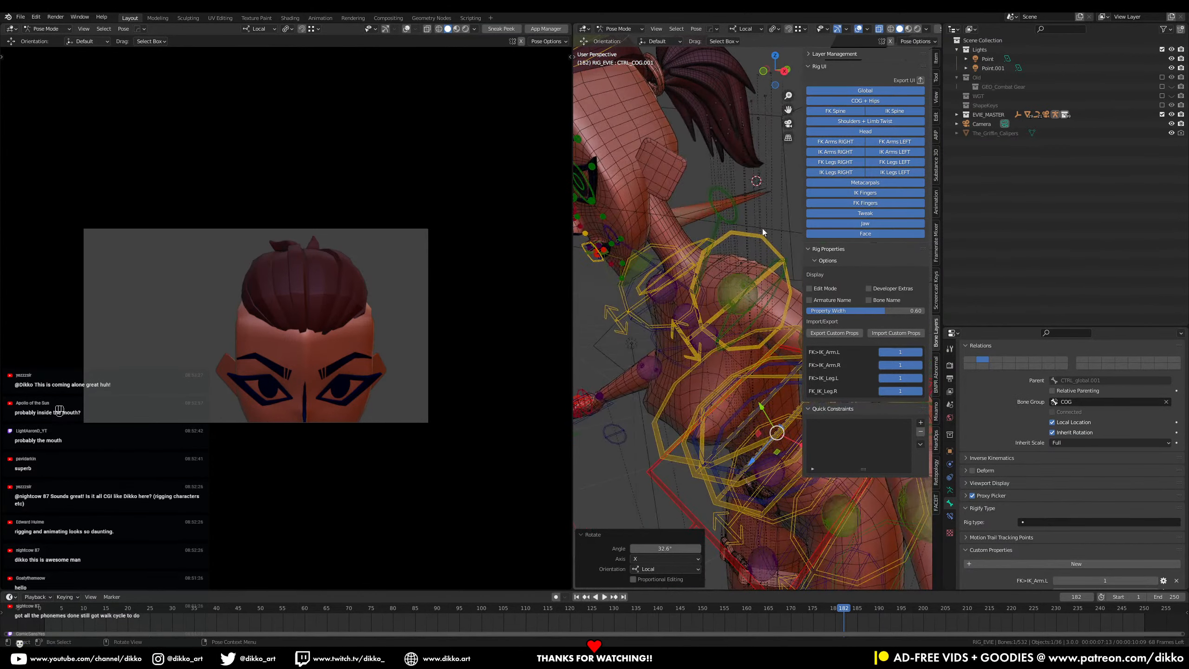
# Step: Show the deform bones by enabling the armature's last bone layer, and select the DEF_cheek.L.004 bone
pyautogui.click(641, 271)
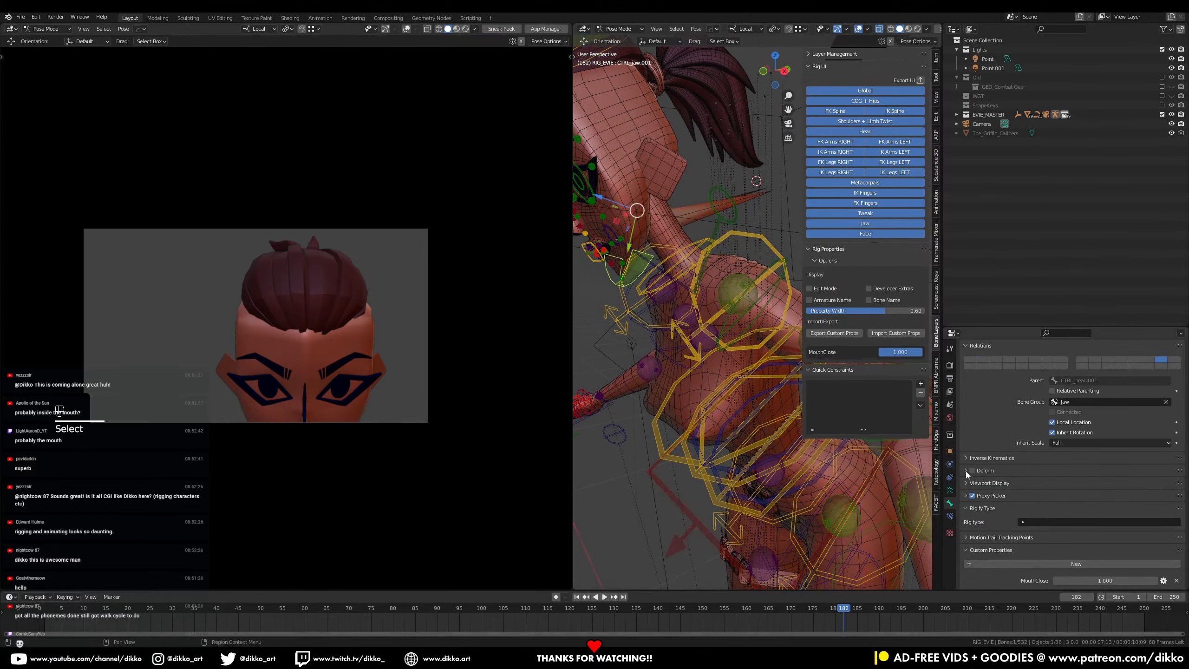
pyautogui.click(950, 491)
pyautogui.keyDown('shift'); pyautogui.click(1175, 397); pyautogui.keyUp('shift')
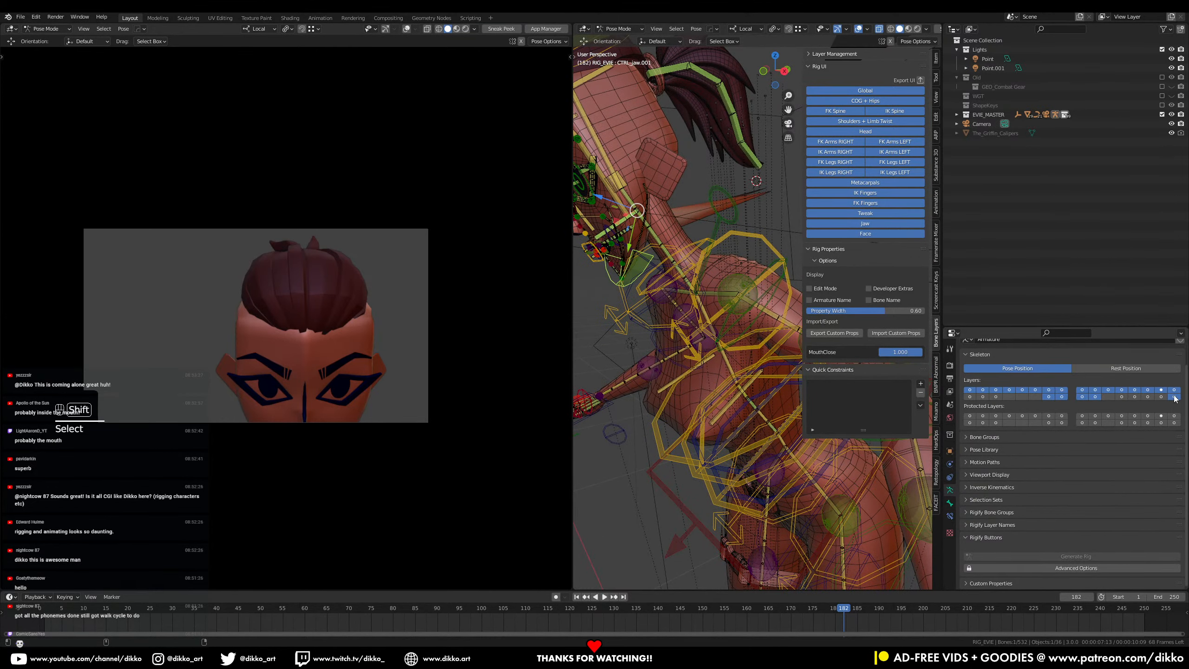
pyautogui.moveTo(647, 264)
pyautogui.mouseDown(button='middle')
pyautogui.moveTo(678, 267)
pyautogui.moveTo(642, 272)
pyautogui.mouseUp(button='middle')
pyautogui.click(636, 265)
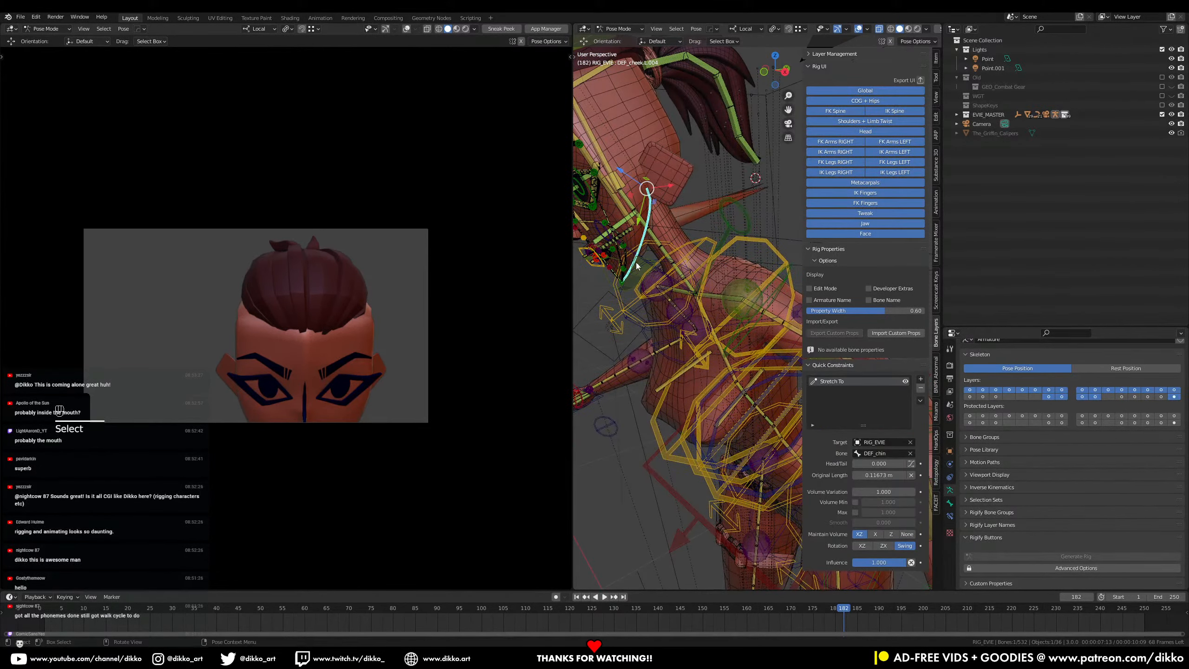
# Step: Leave Pose Mode, add the head mesh GEO_Evie_Head.002 to the selection and enter Weight Paint mode on it
pyautogui.click(621, 30)
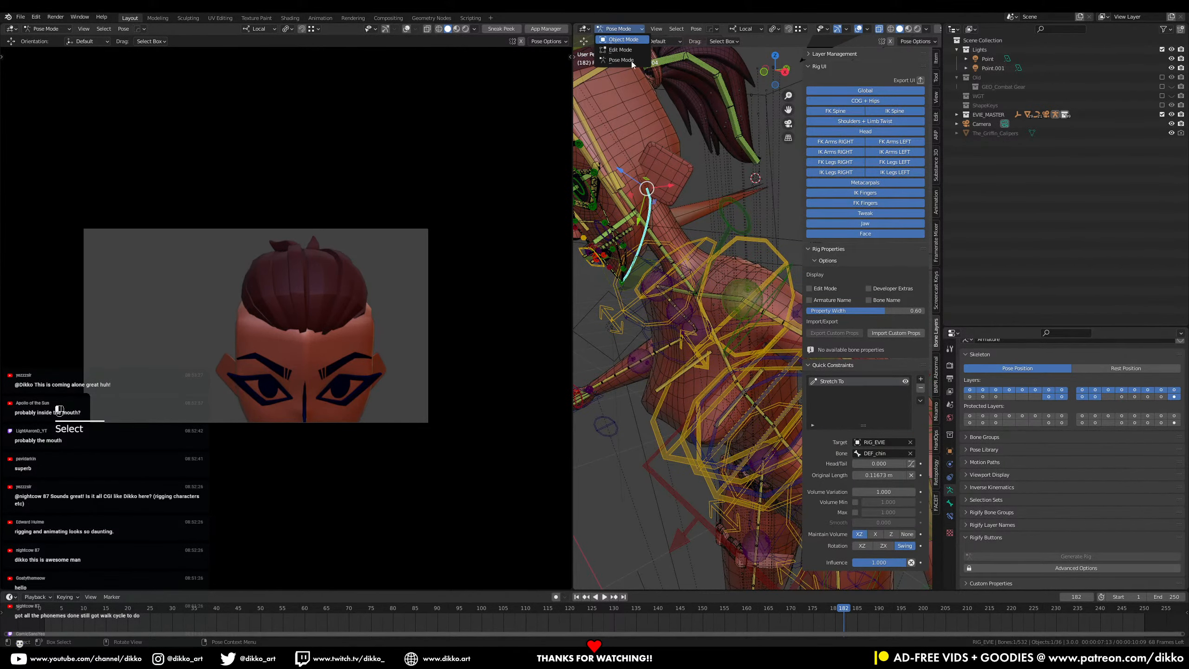
pyautogui.click(632, 60)
pyautogui.click(641, 118)
pyautogui.click(621, 30)
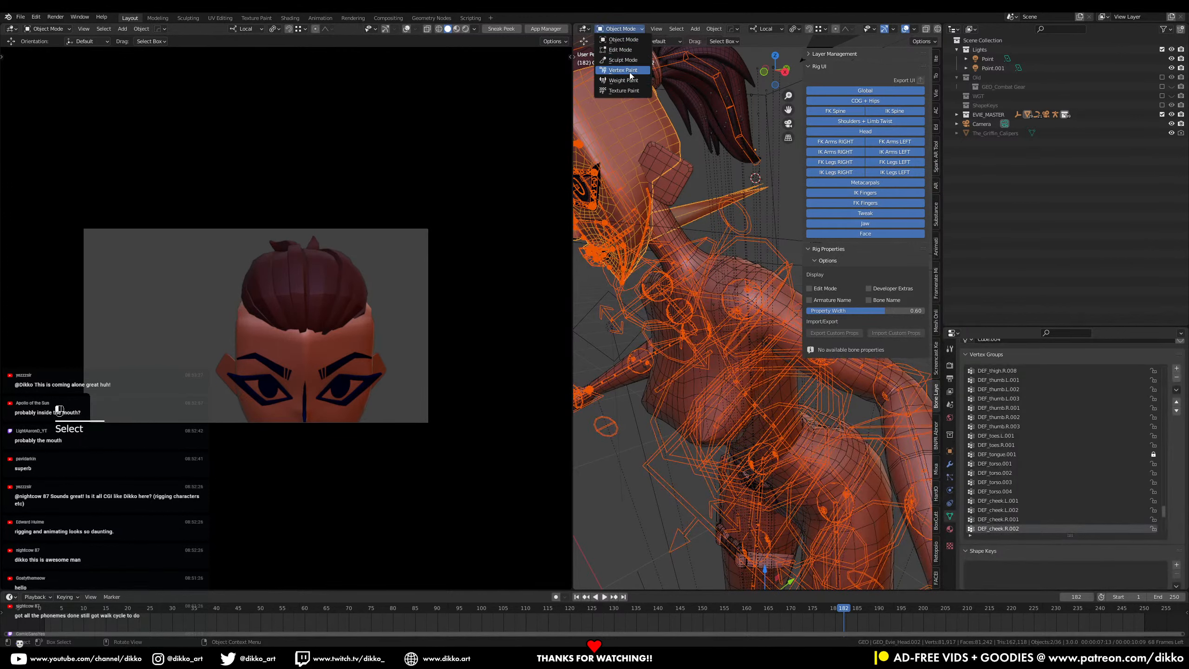
pyautogui.click(623, 80)
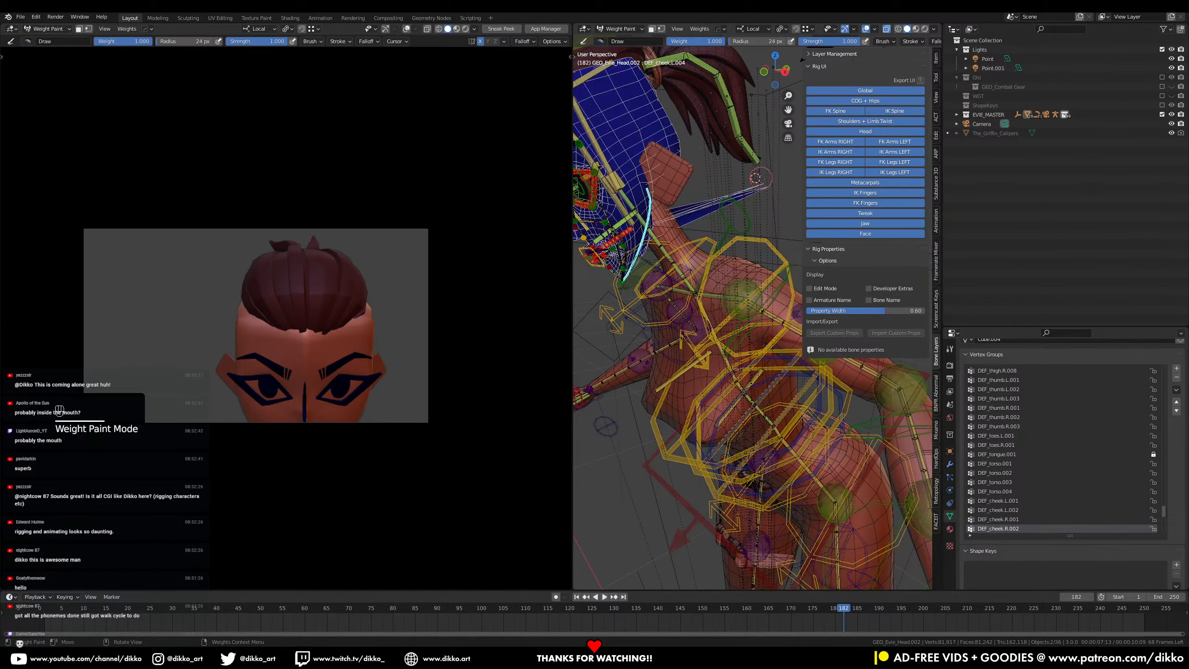
# Step: Inspect the weights at the spike's tip, switch to wireframe shading and enter Edit Mode on the head mesh
pyautogui.keyDown('shift'); pyautogui.moveTo(740, 181); pyautogui.dragTo(649, 236, button='middle'); pyautogui.keyUp('shift')
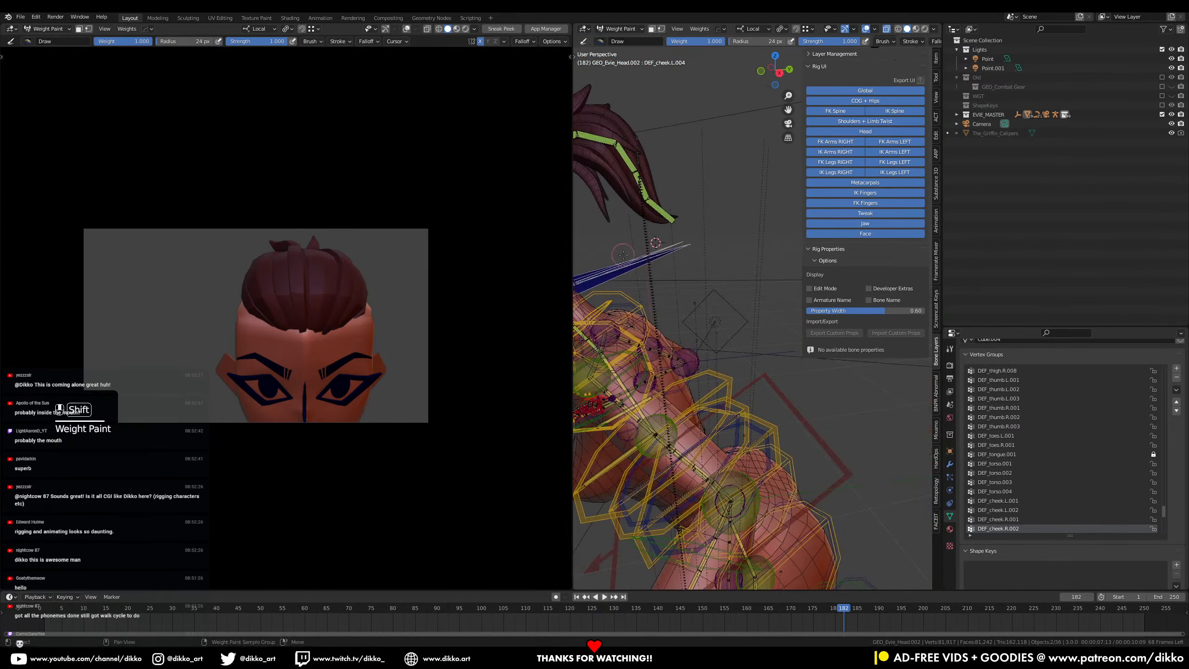
pyautogui.scroll(4, 651, 234)
pyautogui.moveTo(628, 187)
pyautogui.mouseDown()
pyautogui.moveTo(602, 161)
pyautogui.moveTo(614, 183)
pyautogui.moveTo(610, 168)
pyautogui.mouseUp()
pyautogui.moveTo(695, 168)
pyautogui.keyDown('shift'); pyautogui.mouseDown(button='middle')
pyautogui.moveTo(796, 237)
pyautogui.moveTo(689, 254)
pyautogui.mouseUp(button='middle'); pyautogui.keyUp('shift')
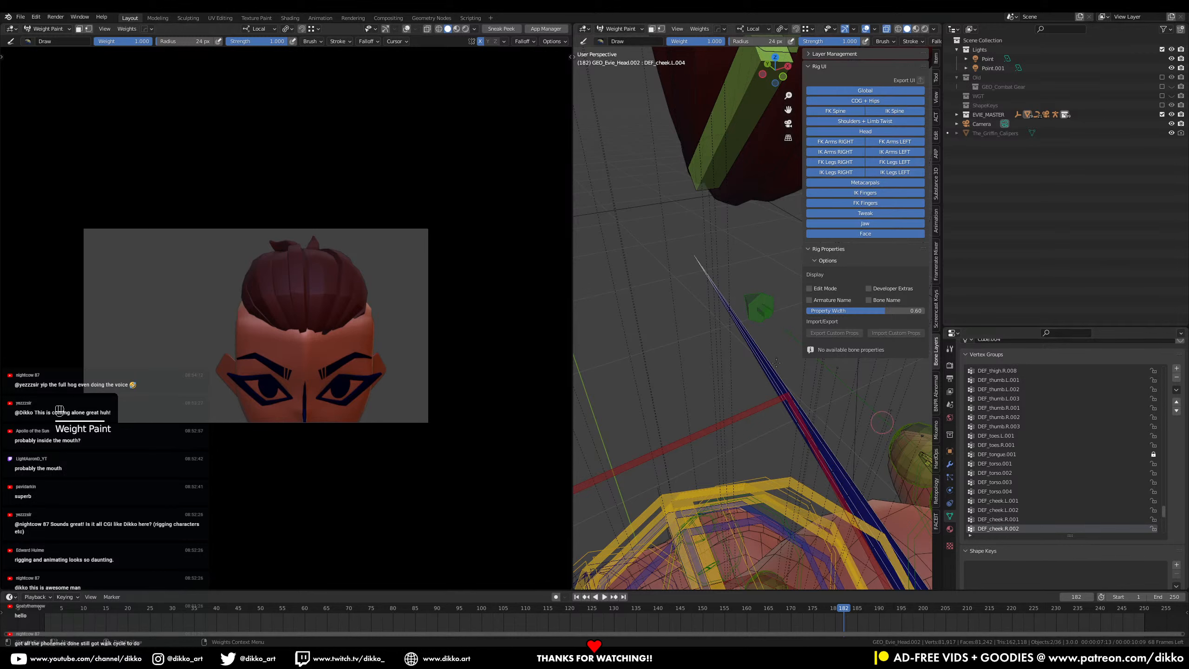
pyautogui.moveTo(707, 282); pyautogui.dragTo(721, 264, button='middle')
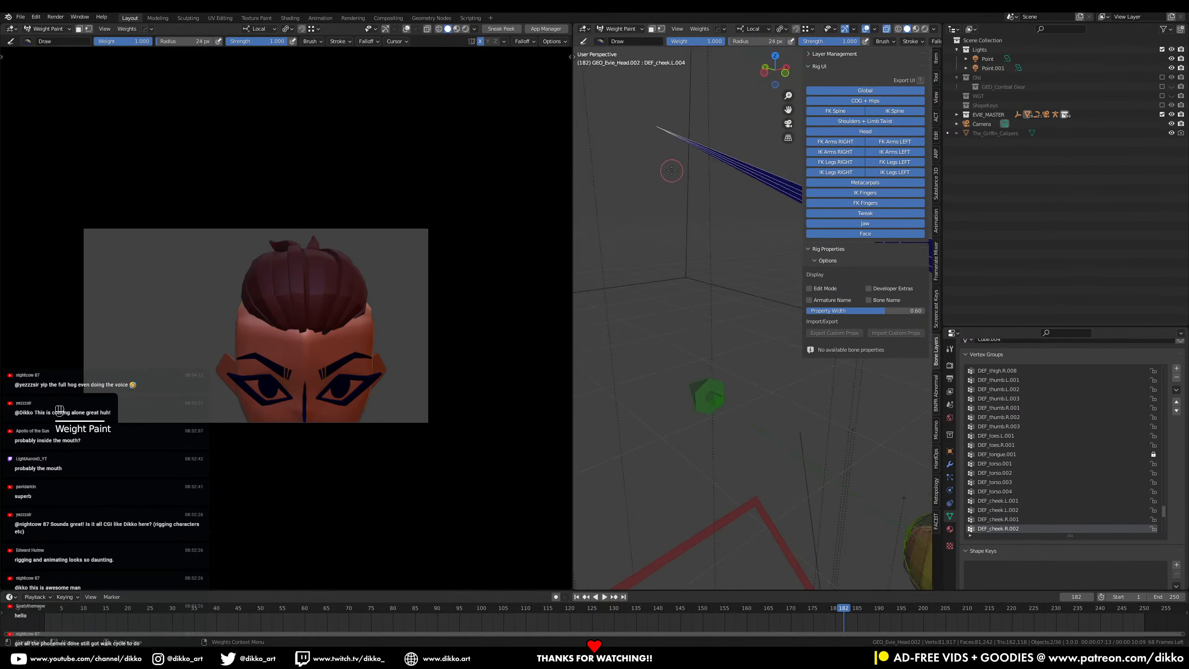
pyautogui.moveTo(671, 170); pyautogui.dragTo(775, 275, button='middle')
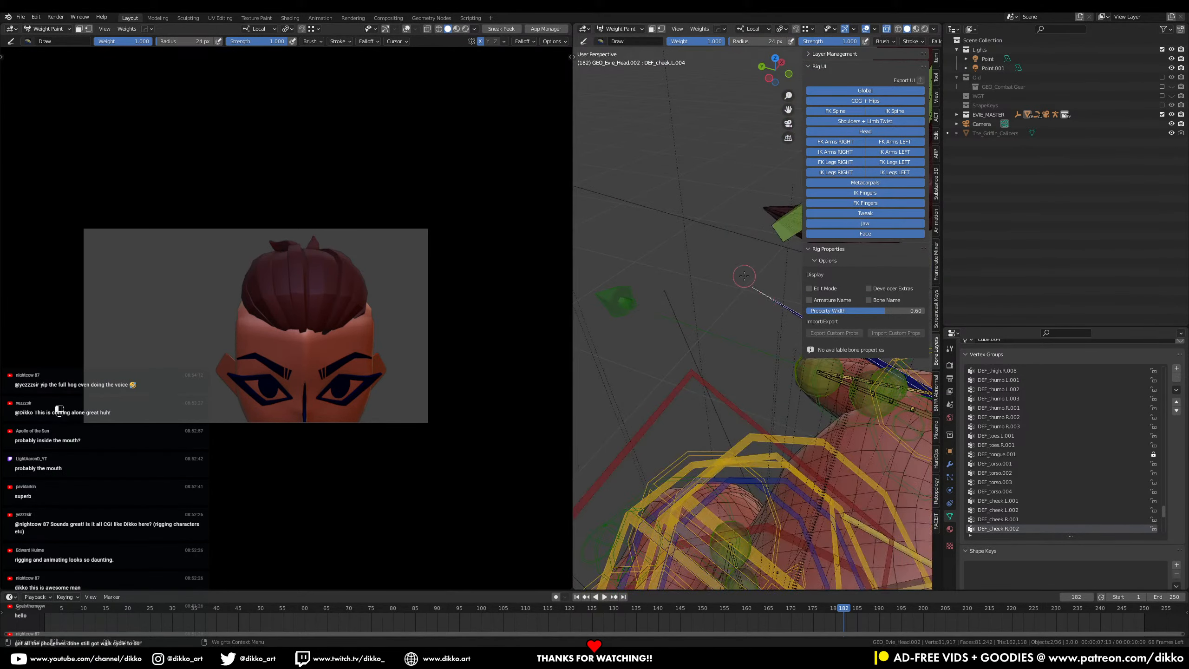
pyautogui.press('z')
pyautogui.click(729, 295)
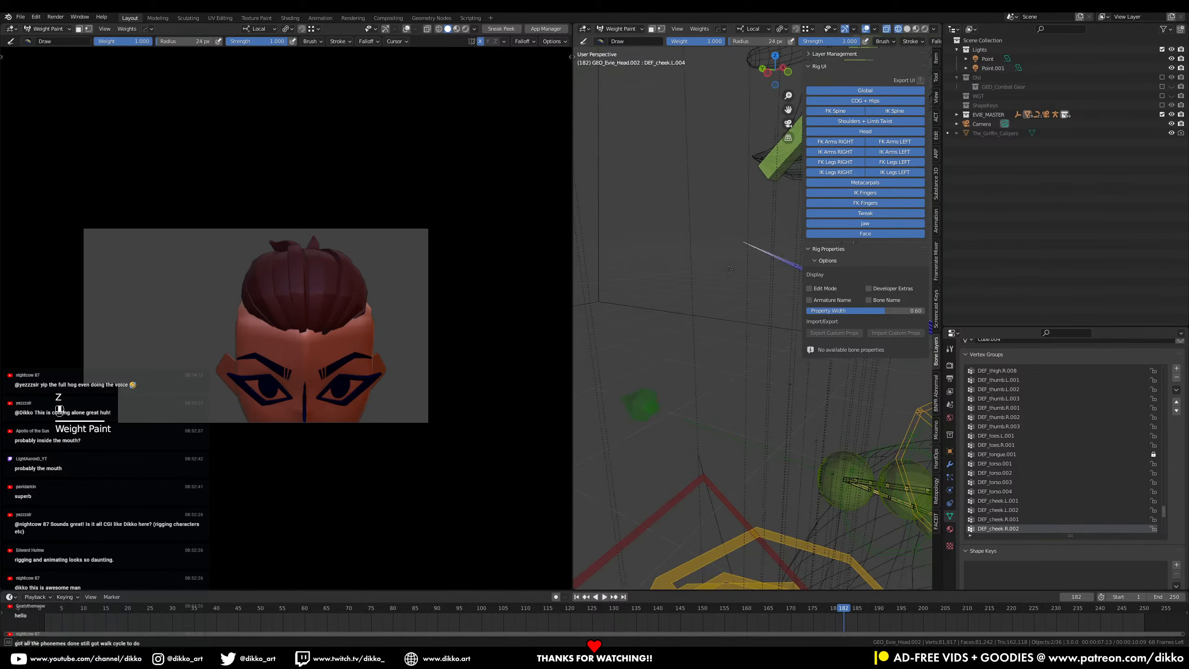
pyautogui.moveTo(736, 296); pyautogui.dragTo(716, 247, button='middle')
pyautogui.press('Tab')
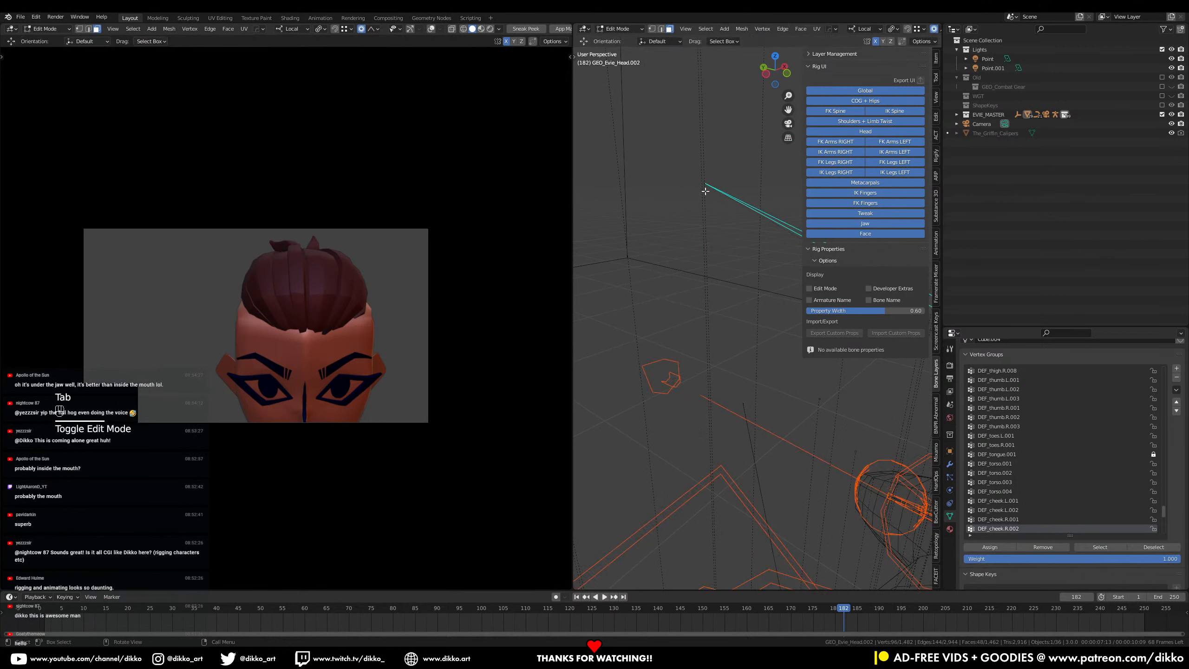
# Step: In vertex select mode, box-select the spike's tip on the head mesh and assign it to DEF_cheek.R.002 with weight 1.000
pyautogui.click(711, 225)
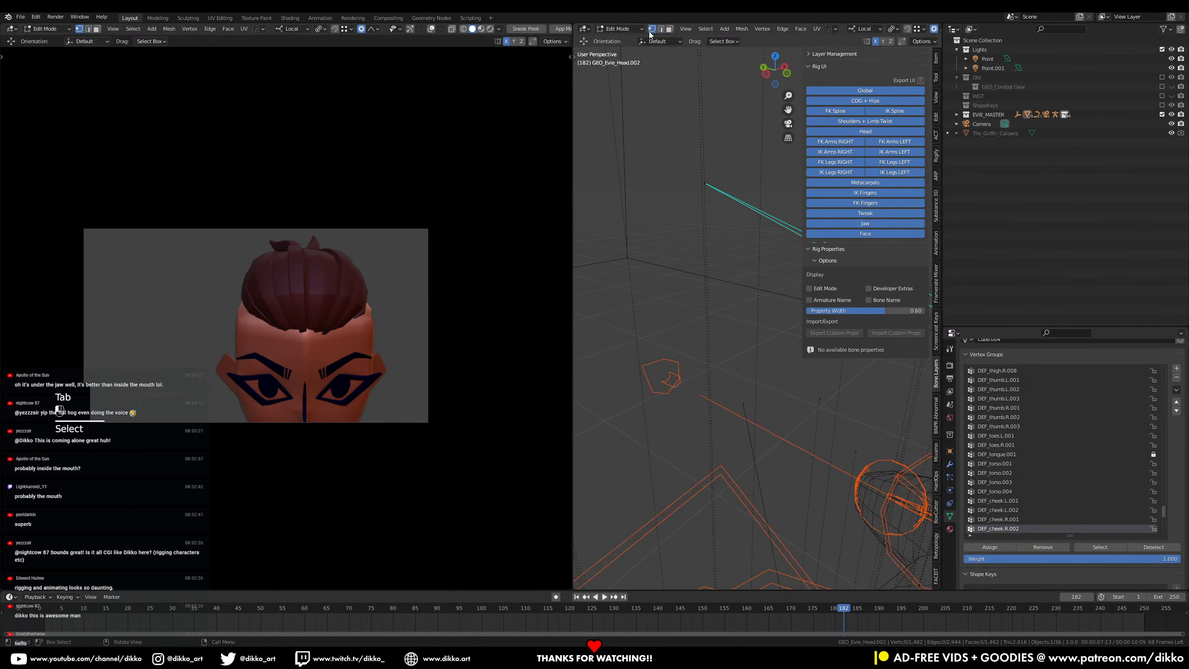
pyautogui.moveTo(688, 148); pyautogui.dragTo(711, 201)
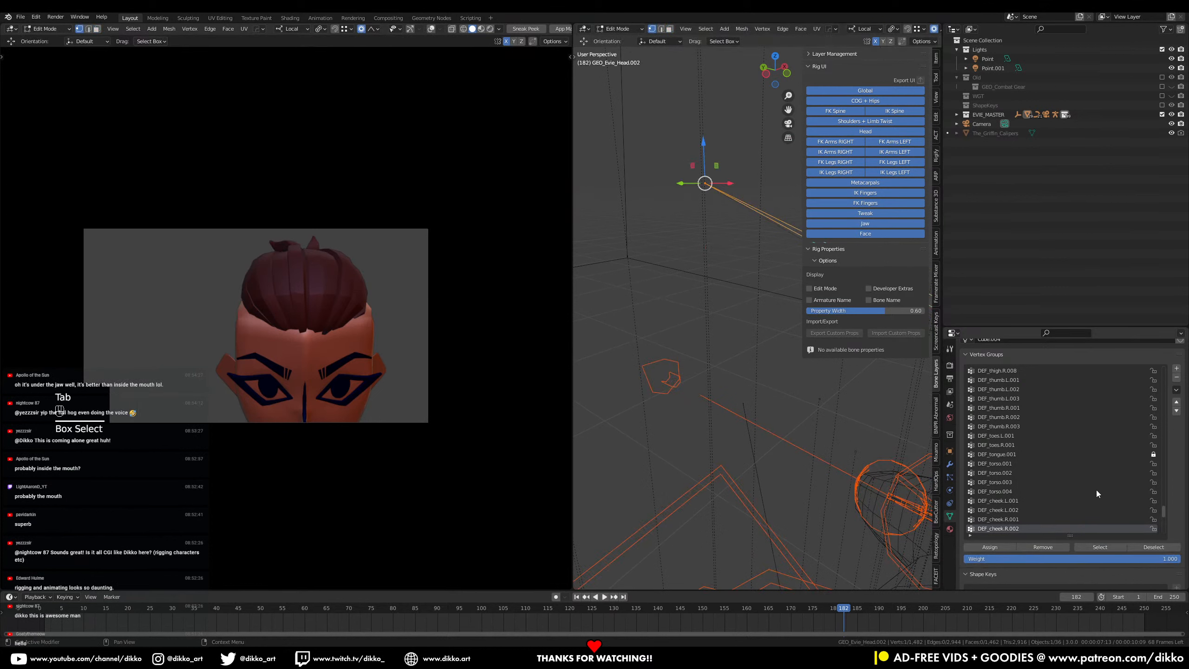
pyautogui.scroll(-6, 764, 425)
pyautogui.moveTo(772, 433); pyautogui.dragTo(828, 388, button='middle')
pyautogui.click(990, 546)
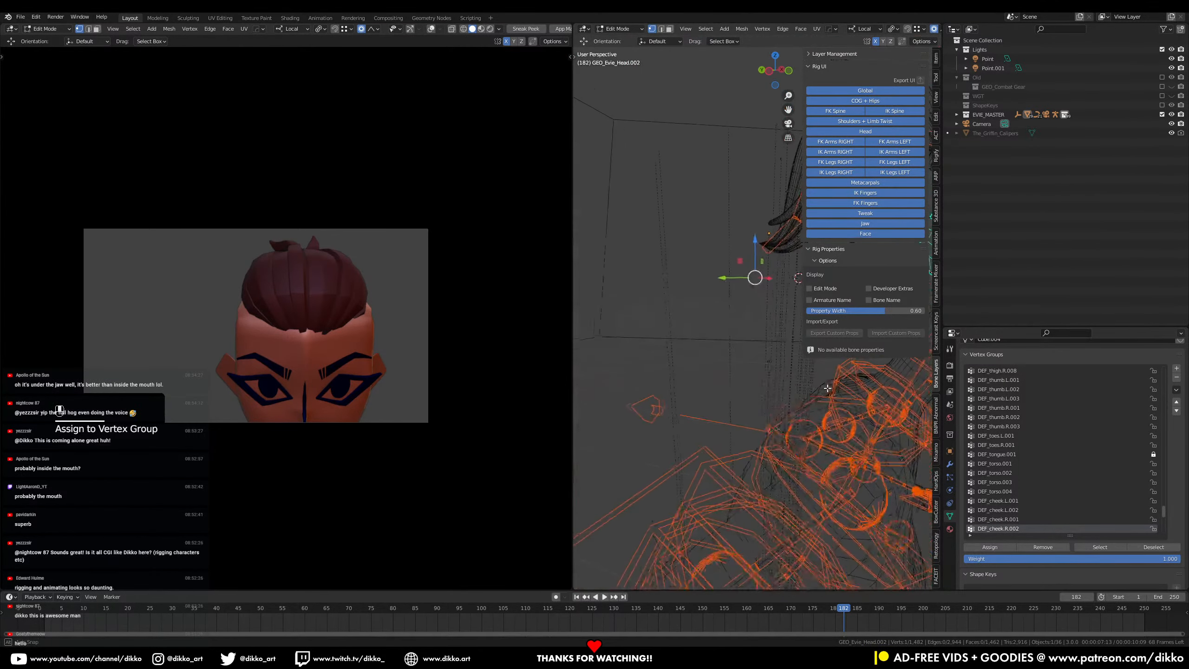
# Step: Return the head mesh to Object Mode and switch the viewport back to Solid shading
pyautogui.click(618, 29)
pyautogui.click(617, 42)
pyautogui.scroll(-4, 744, 347)
pyautogui.moveTo(734, 350); pyautogui.dragTo(664, 350, button='middle')
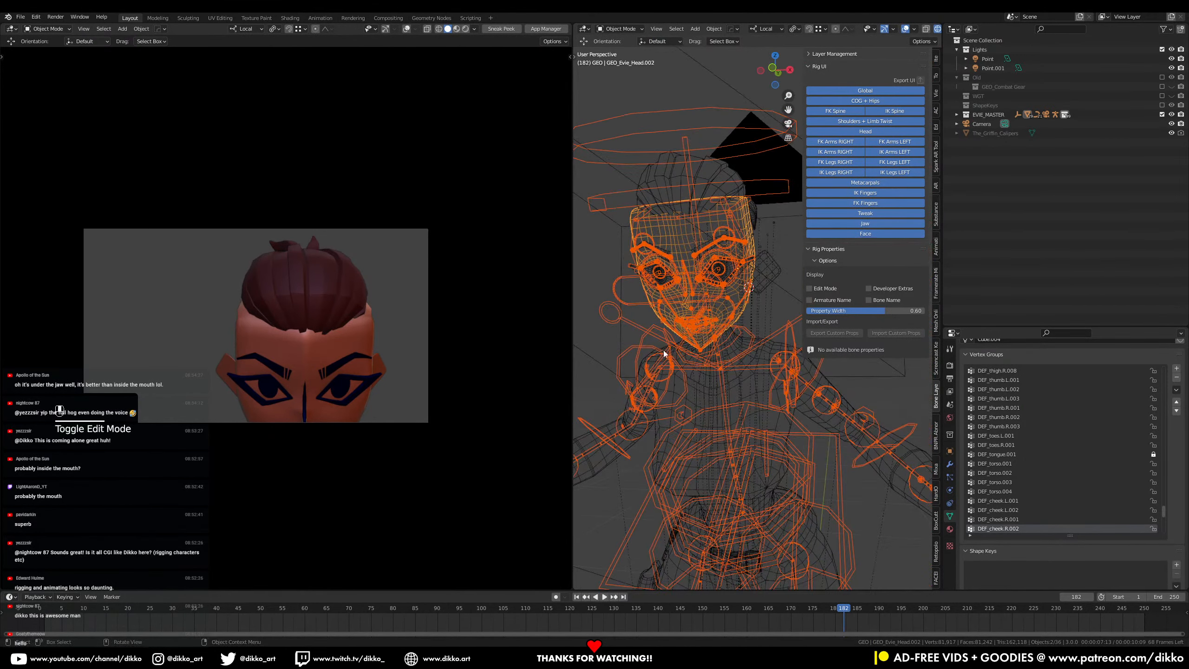
pyautogui.press('z')
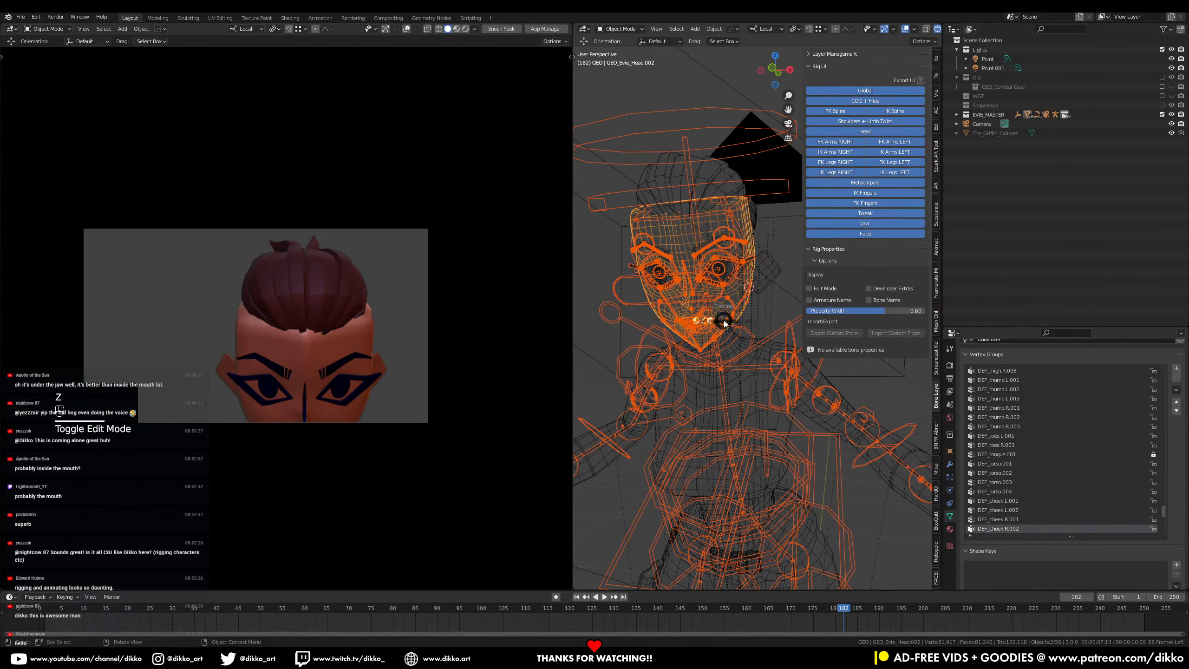
pyautogui.click(787, 322)
pyautogui.scroll(-4, 728, 389)
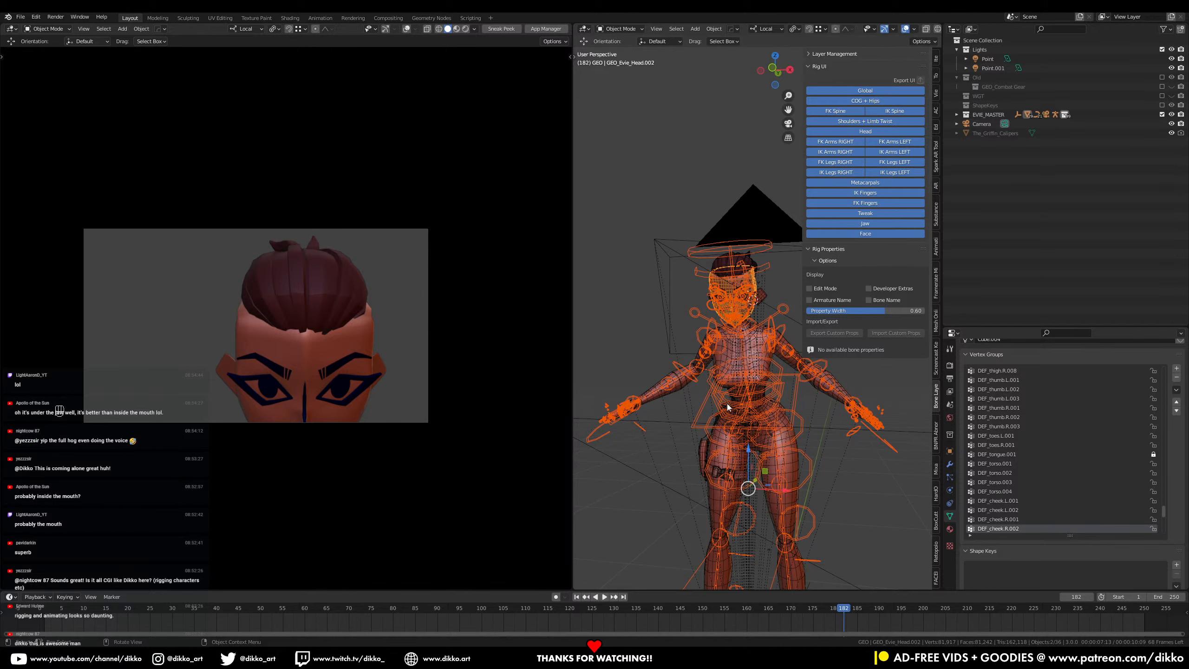
pyautogui.scroll(-2, 811, 439)
# Step: Select the RIG_EVIE armature, enter Pose Mode and clear the rotation of the CTRL_COG.001 control
pyautogui.click(744, 270)
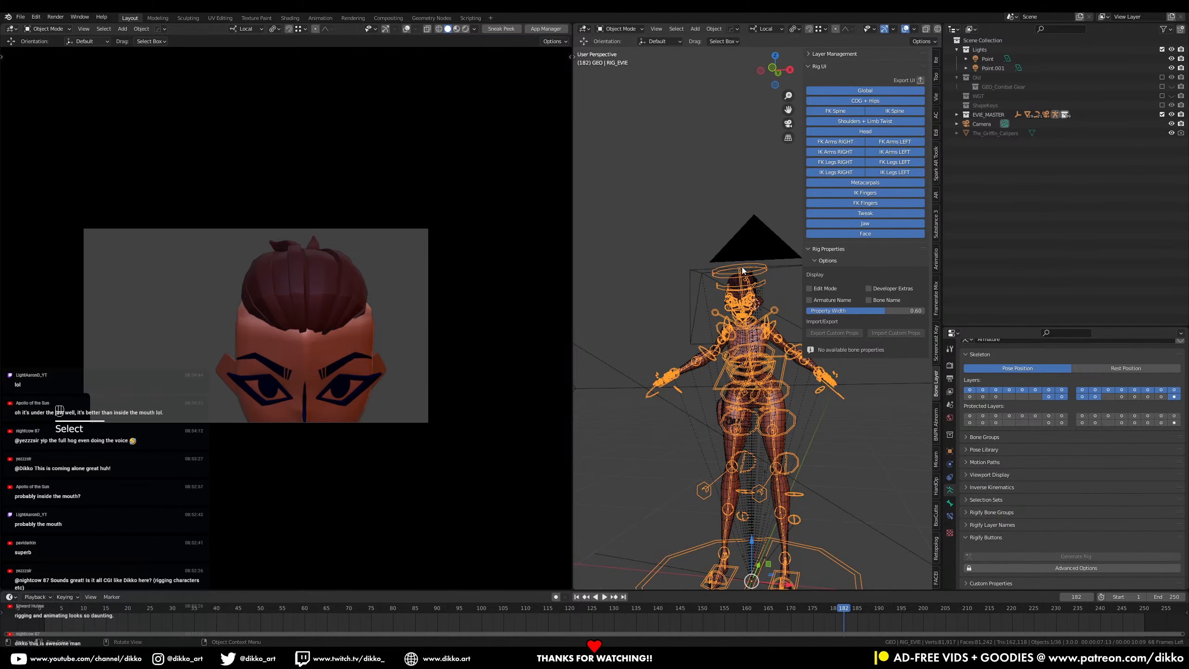
pyautogui.click(615, 30)
pyautogui.click(618, 62)
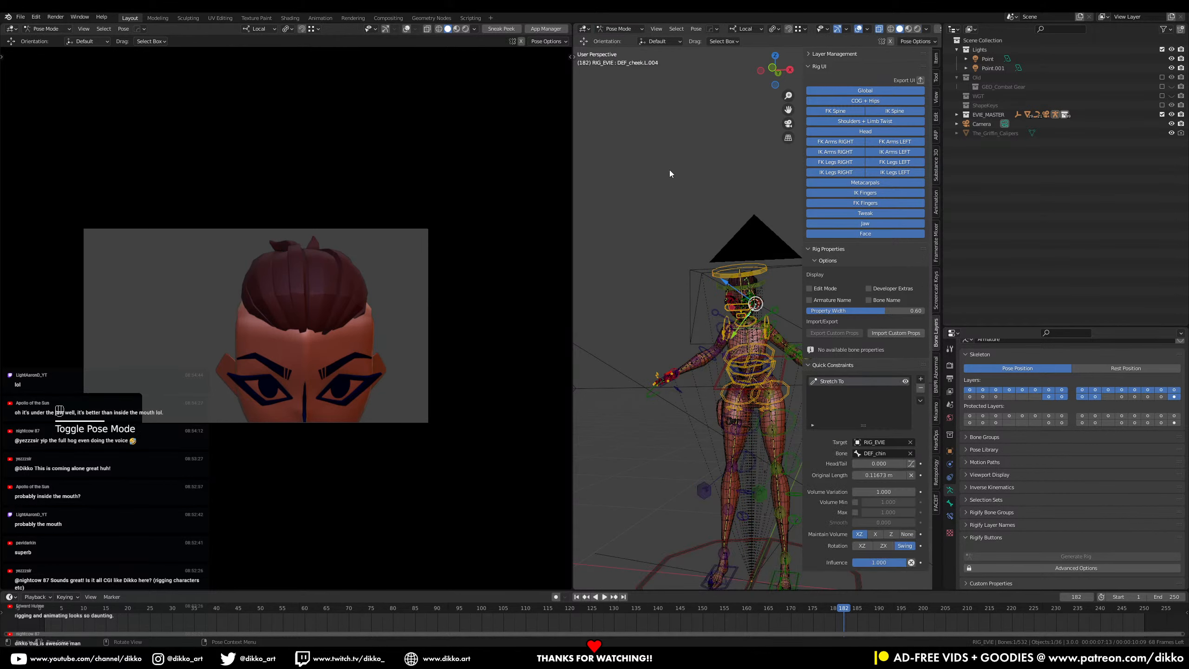
pyautogui.click(785, 372)
pyautogui.hotkey('alt', 'r')
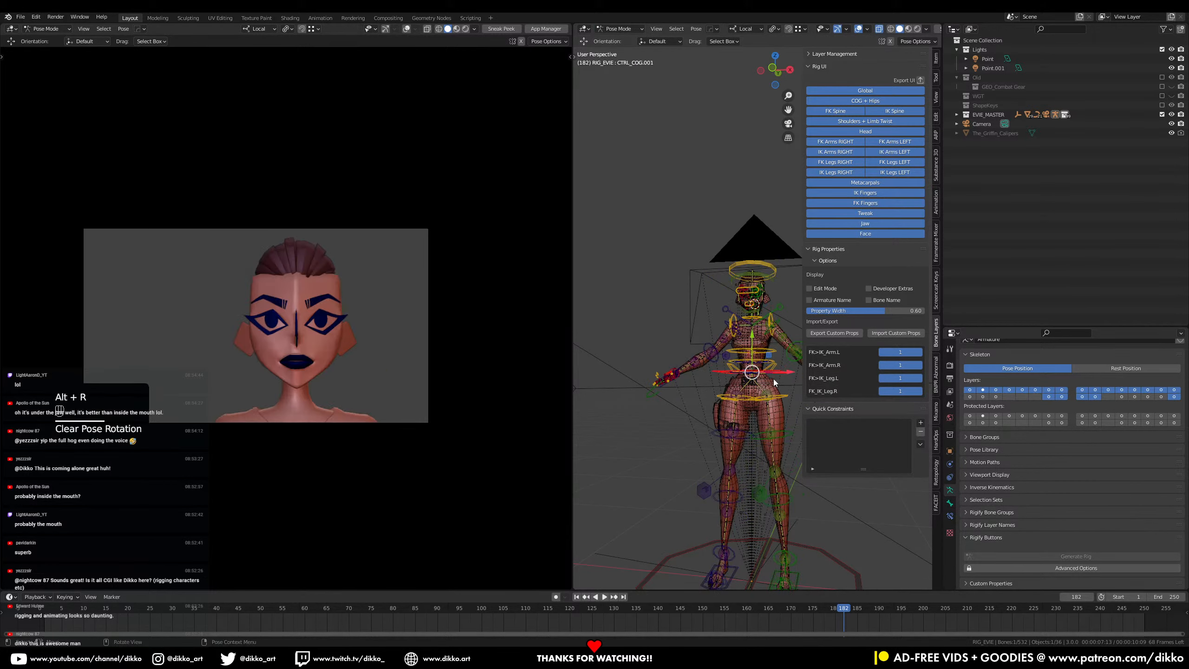
# Step: Test the head by moving CTRL_COG.001 along its local axis, undo the move and save the rig file
pyautogui.press('g')
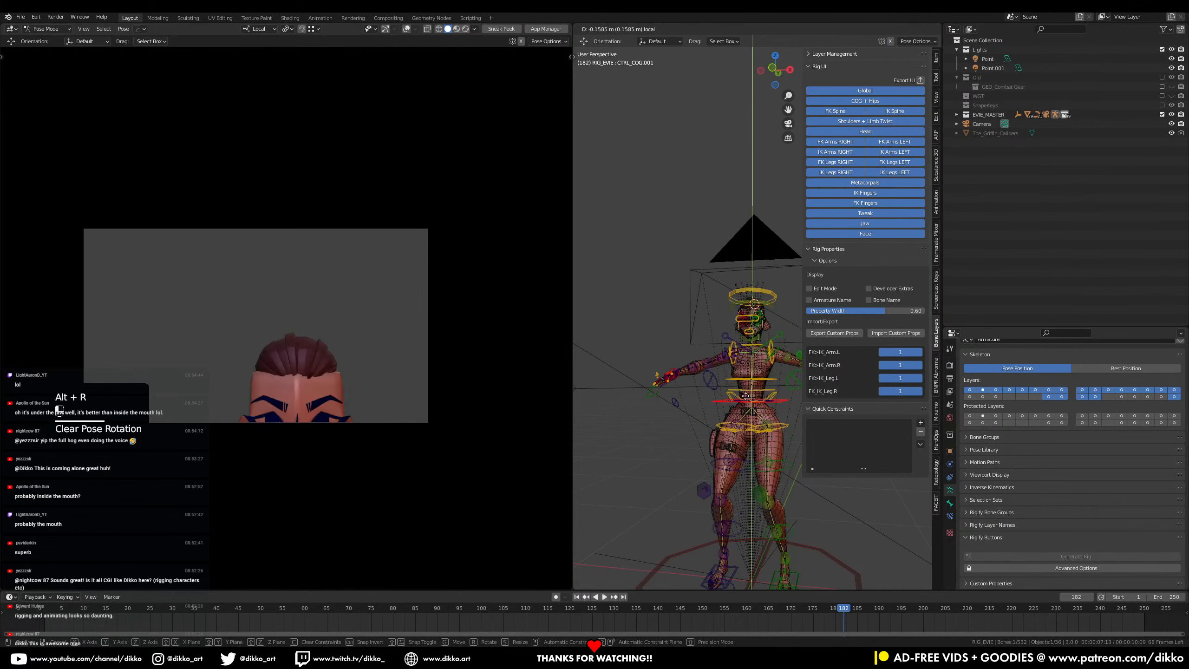
pyautogui.click(742, 347)
pyautogui.hotkey('ctrl', 'z')
pyautogui.hotkey('ctrl', 's')
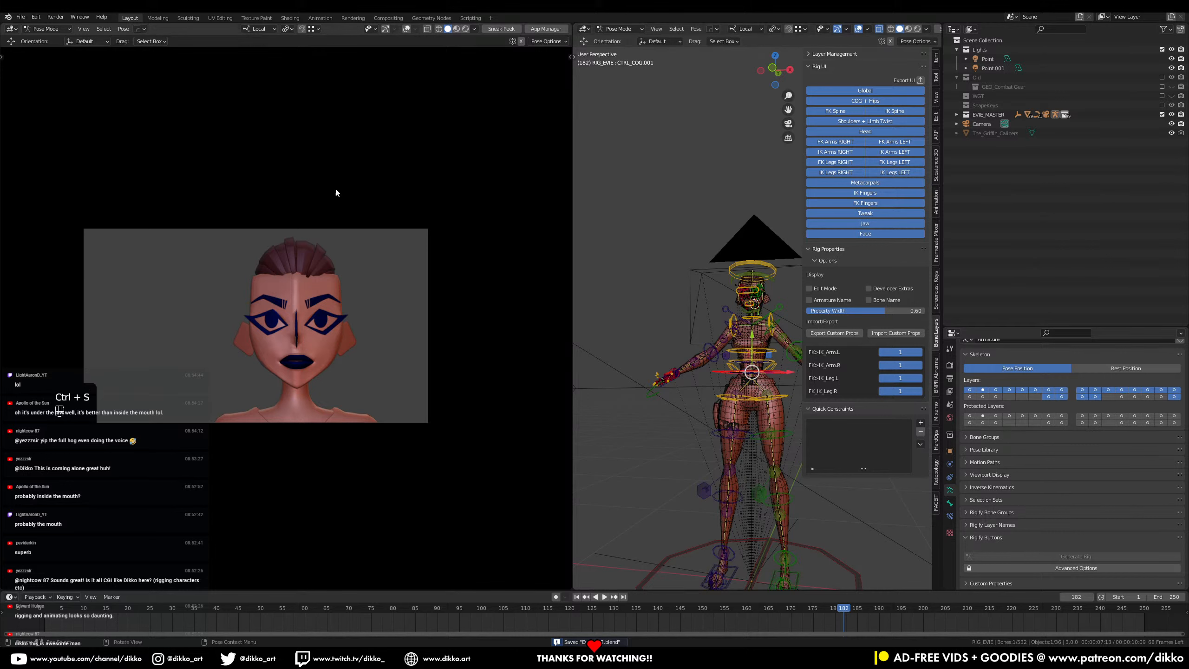
# Step: Reopen the recent shot file SC01_S3_Run_EvieReaction_005.blend, play the animation to check the updated head, and save
pyautogui.click(21, 17)
pyautogui.moveTo(47, 46)
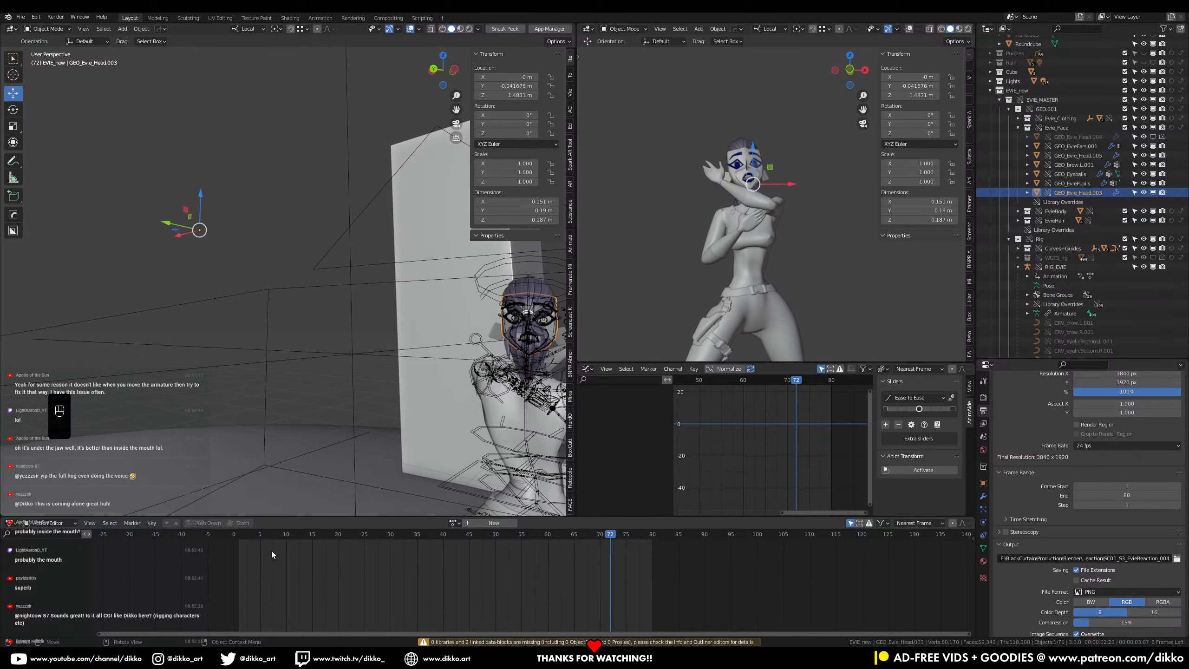
pyautogui.press('space')
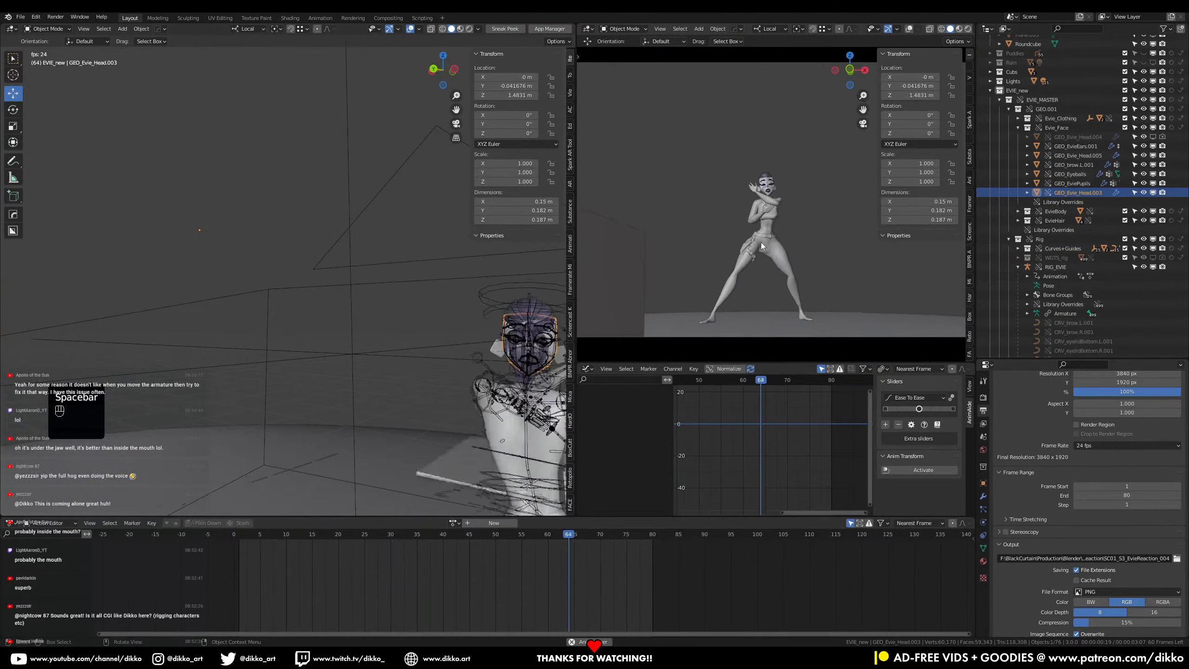
pyautogui.press('space')
pyautogui.press('space')
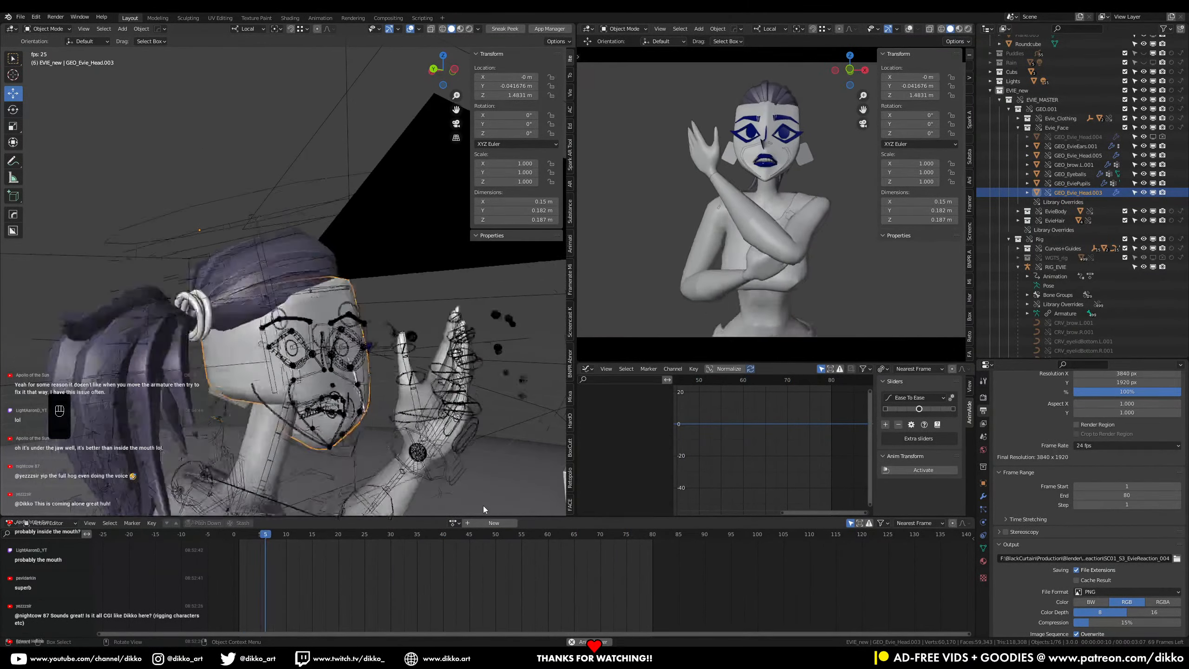
pyautogui.press('space')
pyautogui.hotkey('ctrl', 's')
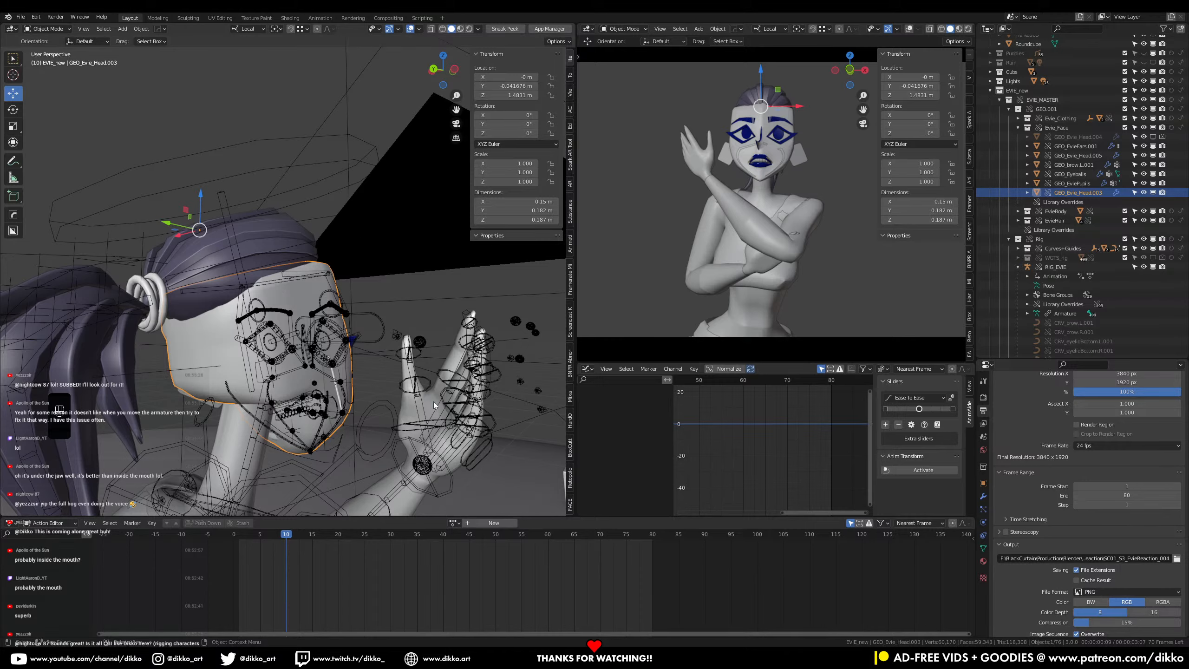
# Step: Select the RIG_EVIE armature in the shot and enter Pose Mode near the character's face and hand
pyautogui.moveTo(434, 405); pyautogui.dragTo(217, 361, button='middle')
pyautogui.scroll(2, 521, 253)
pyautogui.keyDown('shift'); pyautogui.moveTo(521, 253); pyautogui.dragTo(211, 209, button='middle'); pyautogui.keyUp('shift')
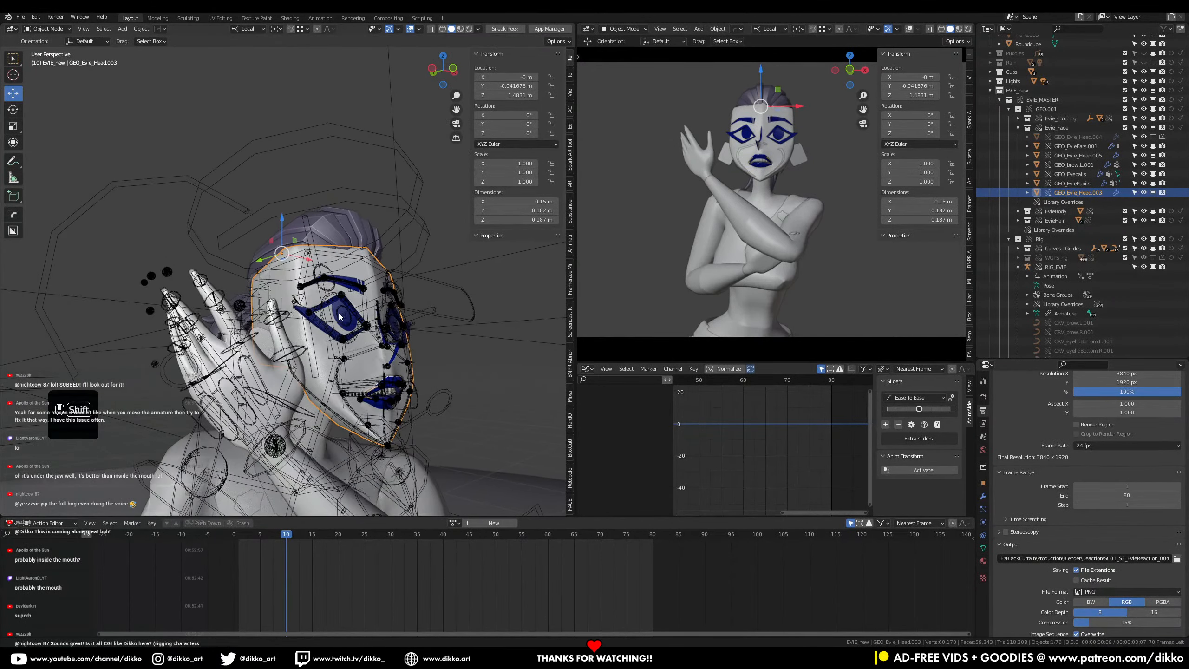
pyautogui.click(211, 208)
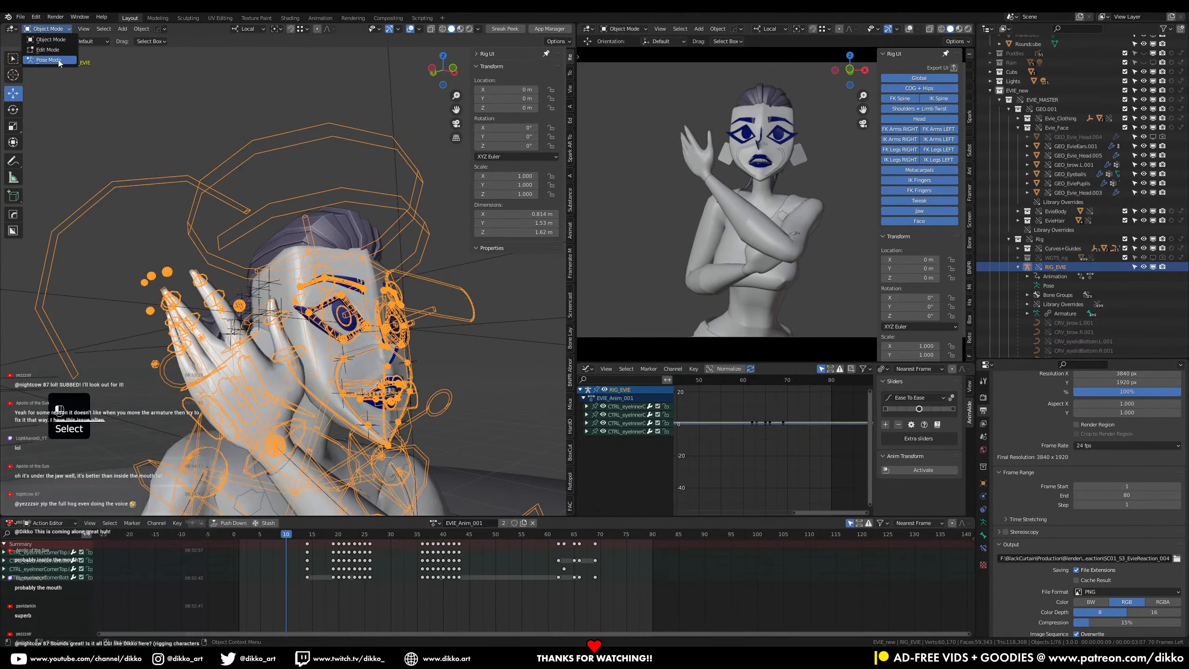
pyautogui.hotkey('ctrl', 'Tab')
# Step: Try rotating the thumb control CTRL_thumb.L.002 about its local X axis, and undo the rotation
pyautogui.click(305, 352)
pyautogui.press('r')
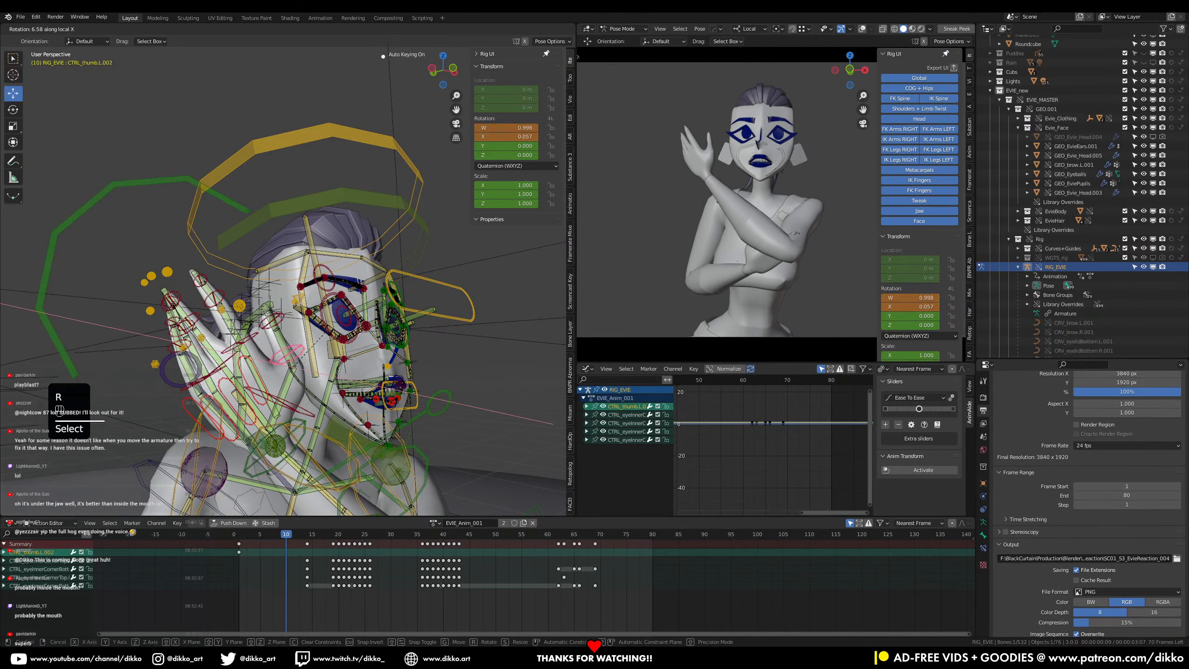
pyautogui.click(324, 341)
pyautogui.hotkey('ctrl', 'z')
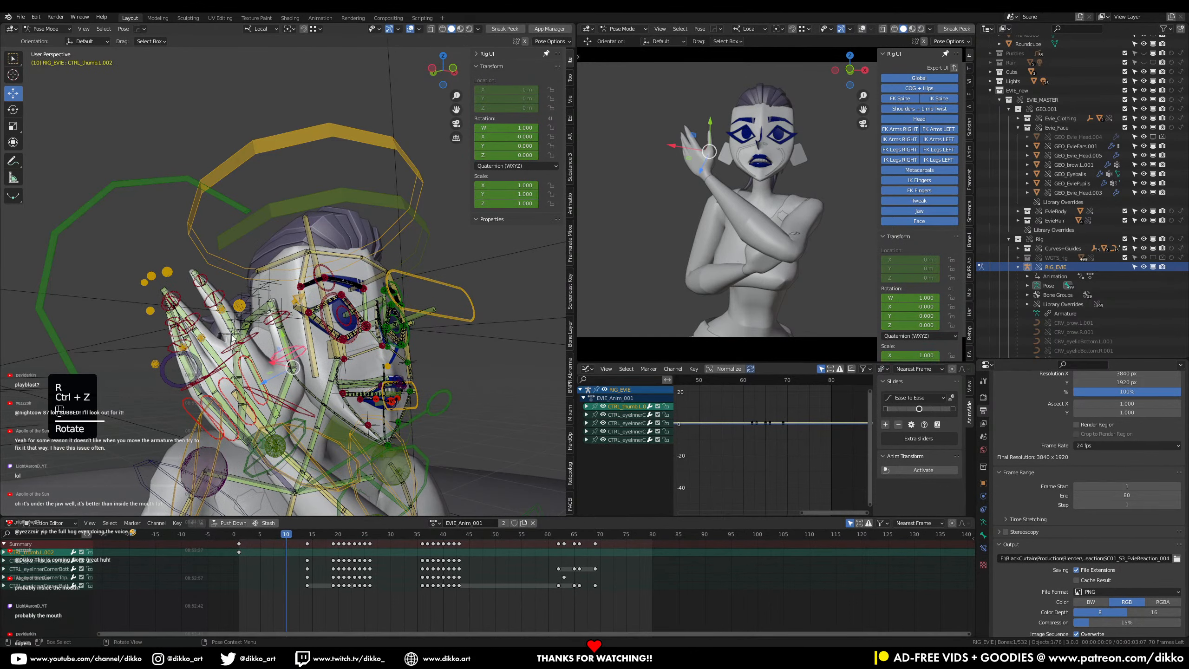
# Step: Try rotating the finger control CTRL_index.L.003 36.7° about local X, undo the rotation and save the shot file
pyautogui.scroll(2, 194, 340)
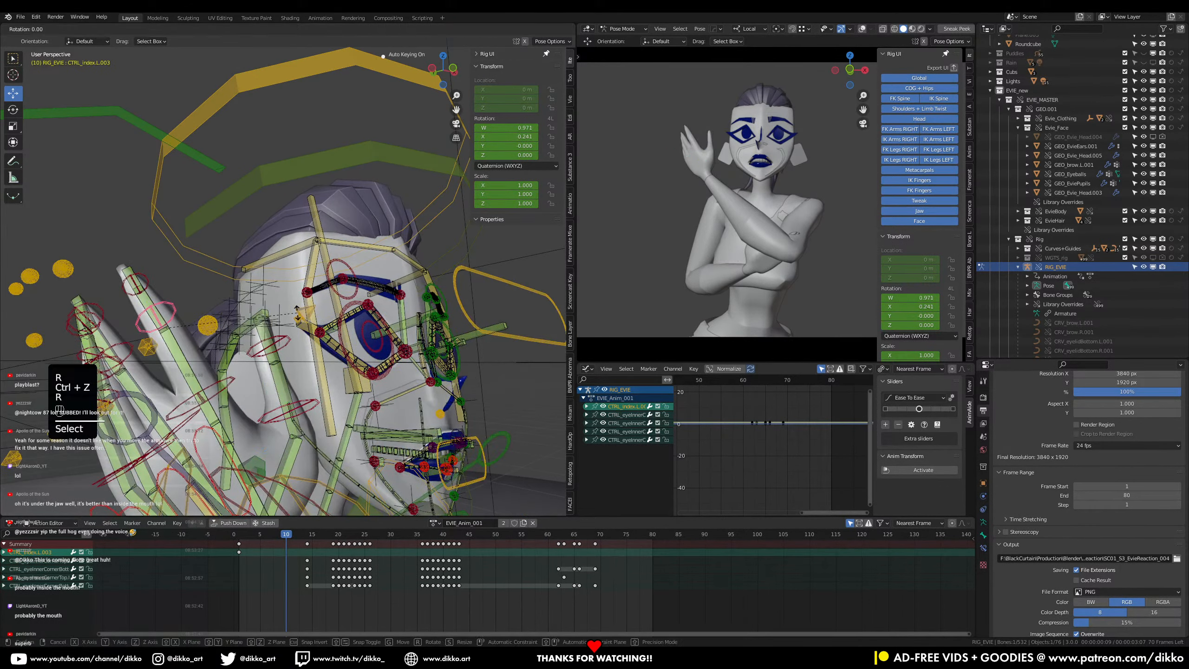
pyautogui.click(157, 323)
pyautogui.press('r')
pyautogui.click(327, 201)
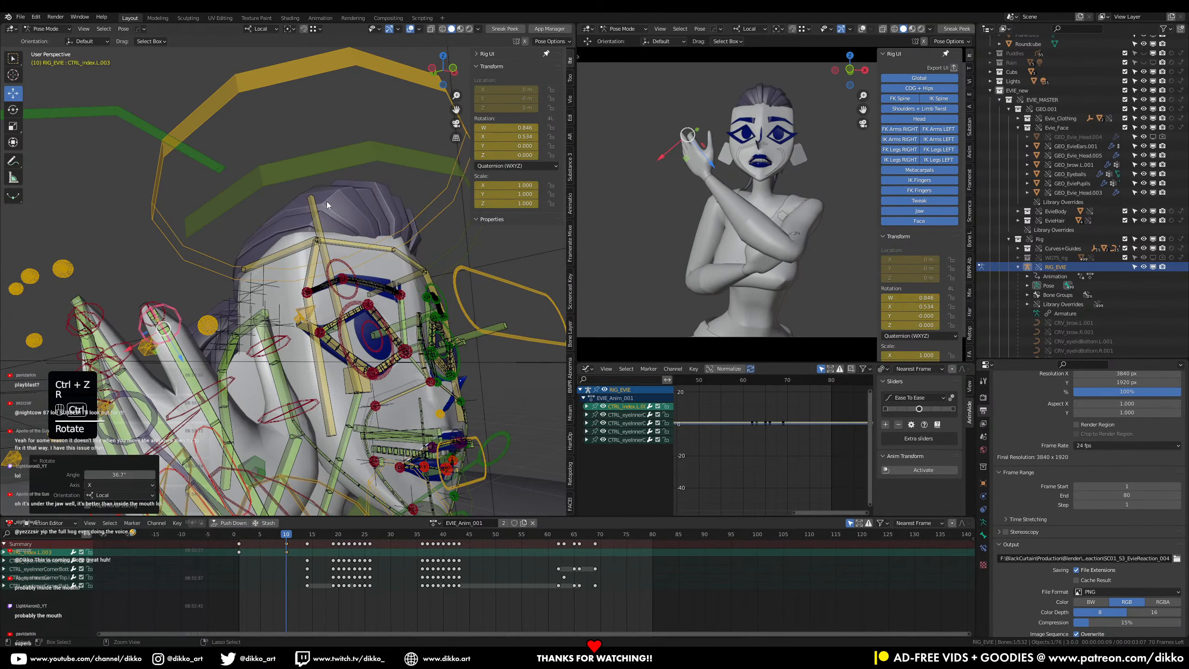
pyautogui.hotkey('ctrl', 'z')
pyautogui.hotkey('ctrl', 's')
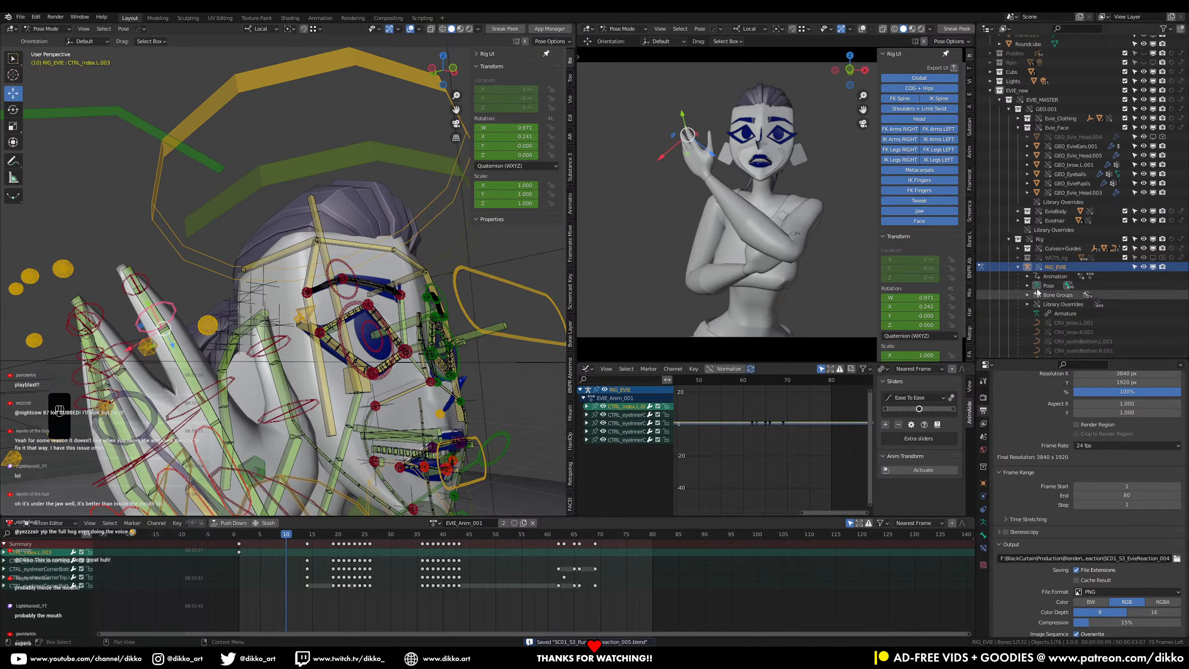
# Step: Exclude the rig's Curves+Guides collection from the view layer, collapse RIG_EVIE in the outliner and save the shot file
pyautogui.click(1125, 249)
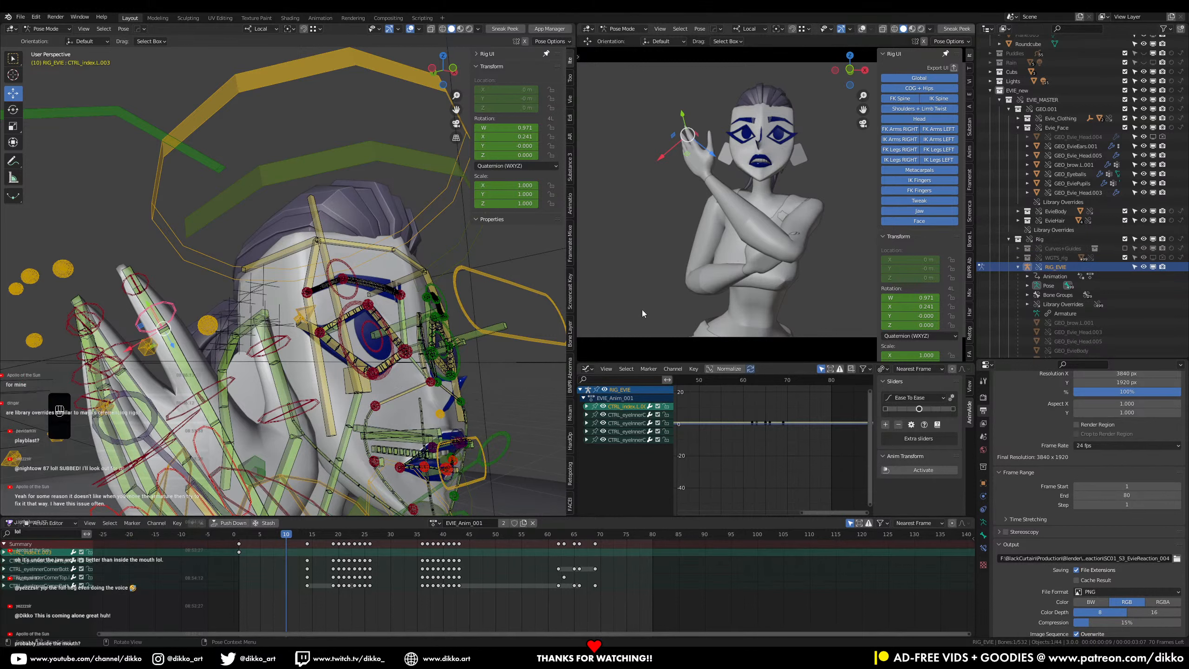
pyautogui.click(1019, 267)
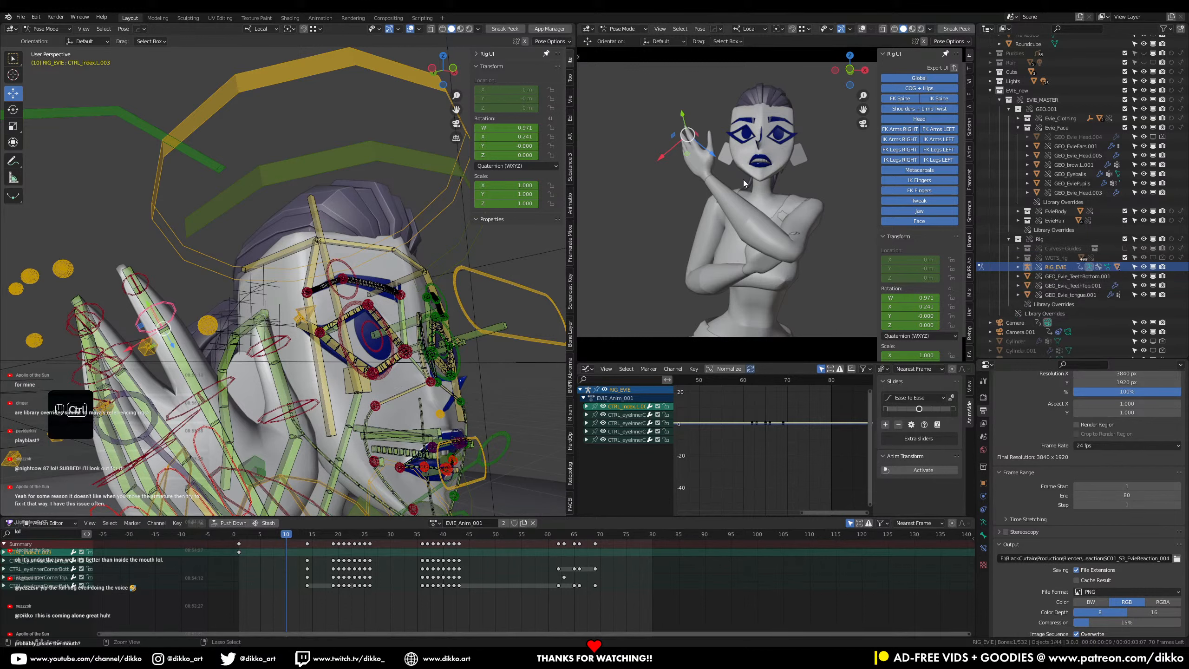
pyautogui.hotkey('ctrl', 's')
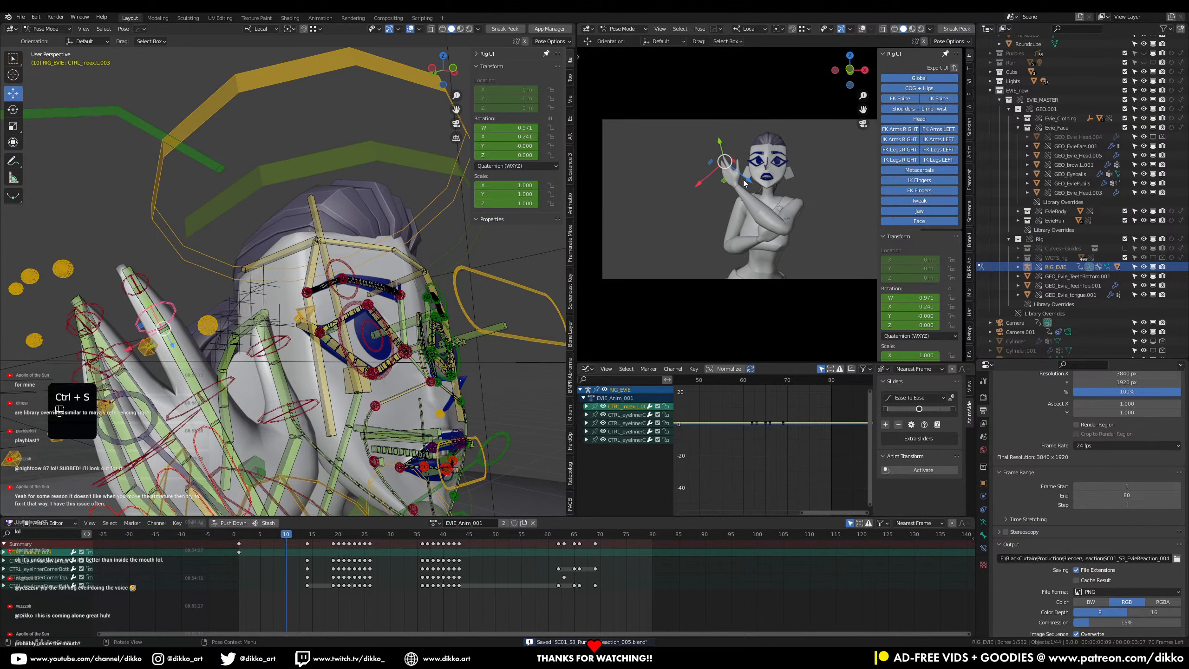
# Step: Switch the camera viewport to Rendered shading to check the character's final look
pyautogui.click(921, 29)
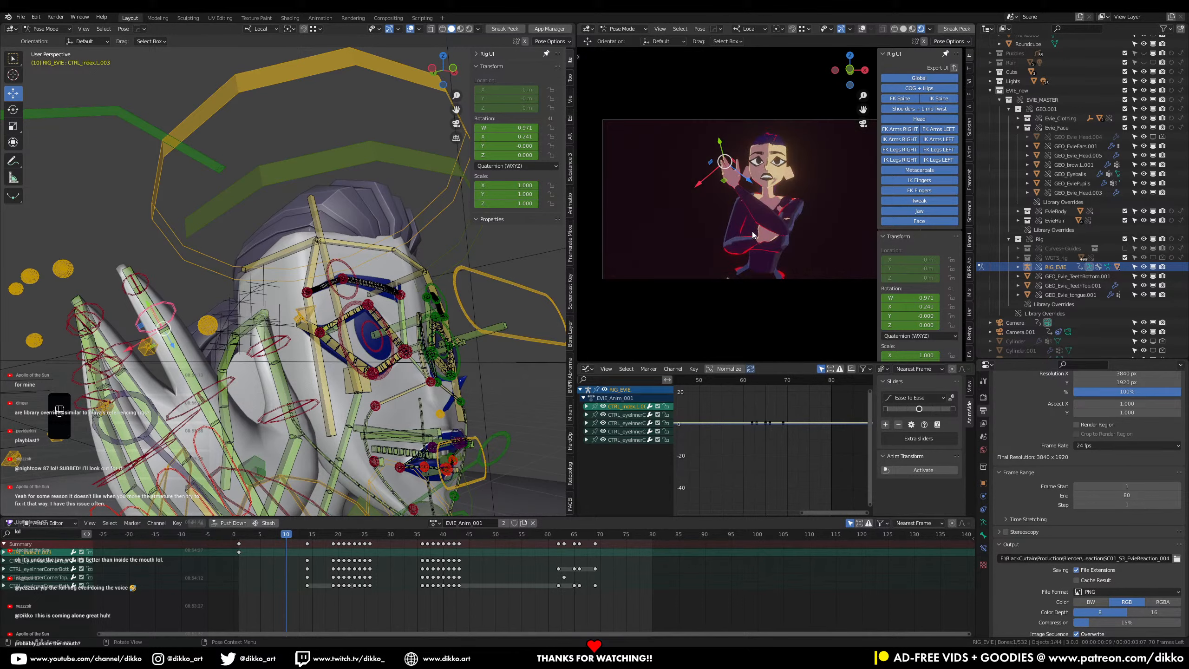
pyautogui.scroll(3, 782, 216)
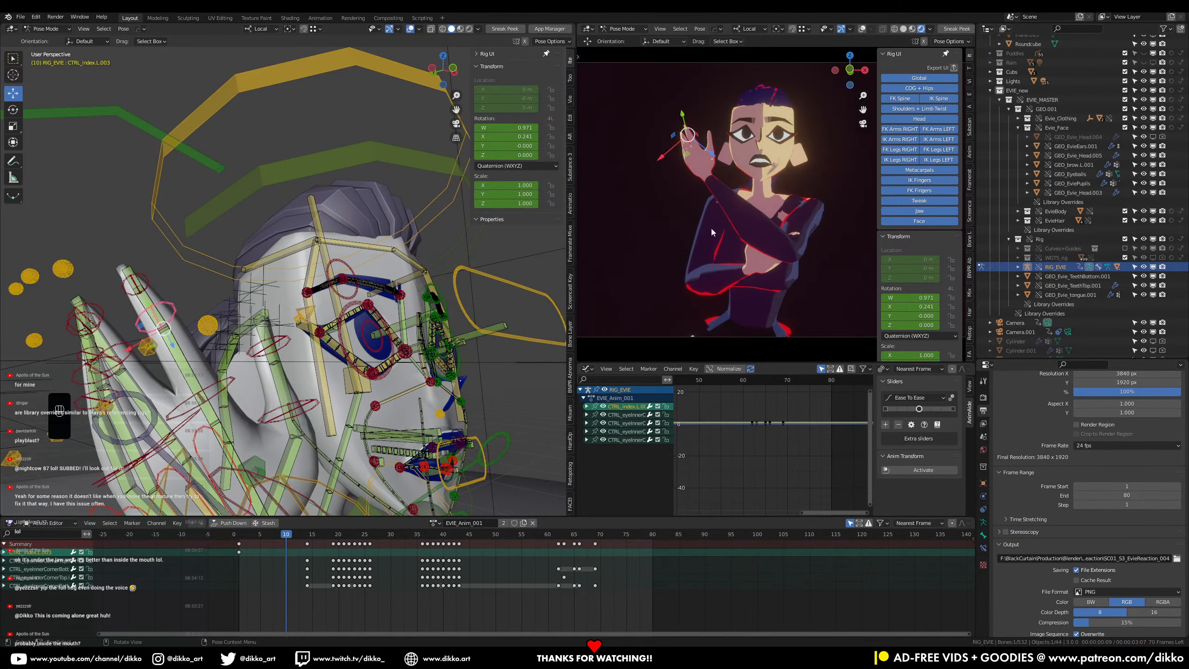
# Step: Try moving the lip corner control CTRL_LipCRNR_Parent.L.001 about -0.0008 m along local Y, undo the move and save the shot file
pyautogui.moveTo(376, 418); pyautogui.dragTo(375, 351, button='middle')
pyautogui.click(350, 427)
pyautogui.press('g')
pyautogui.press('y')
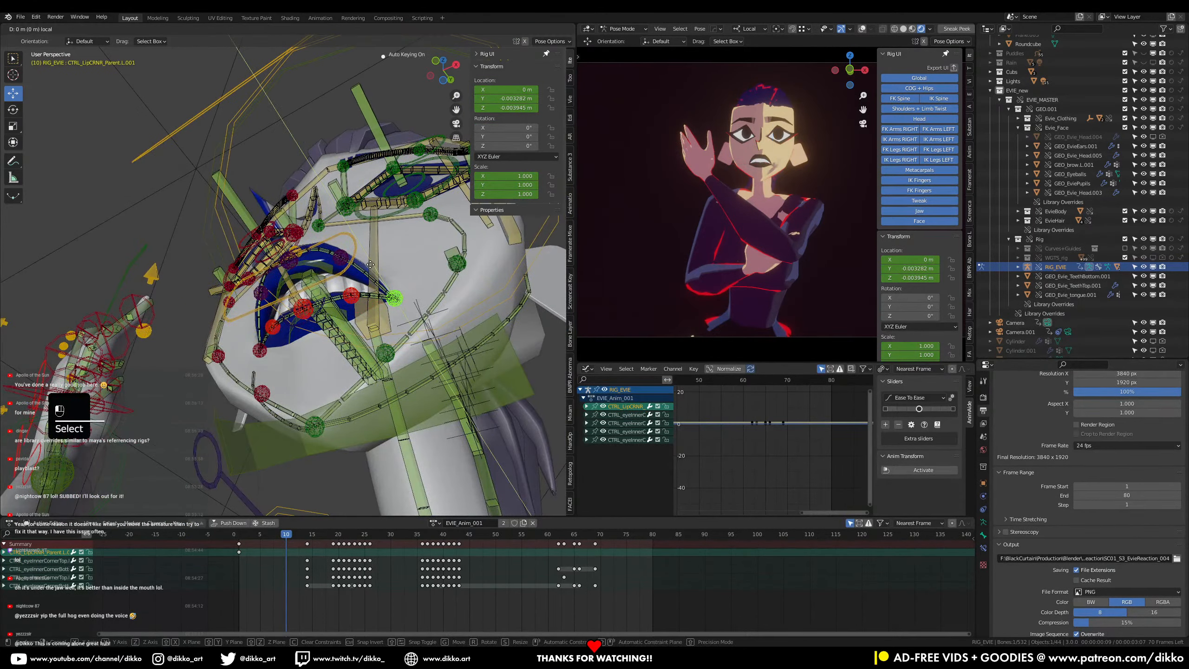
pyautogui.click(378, 269)
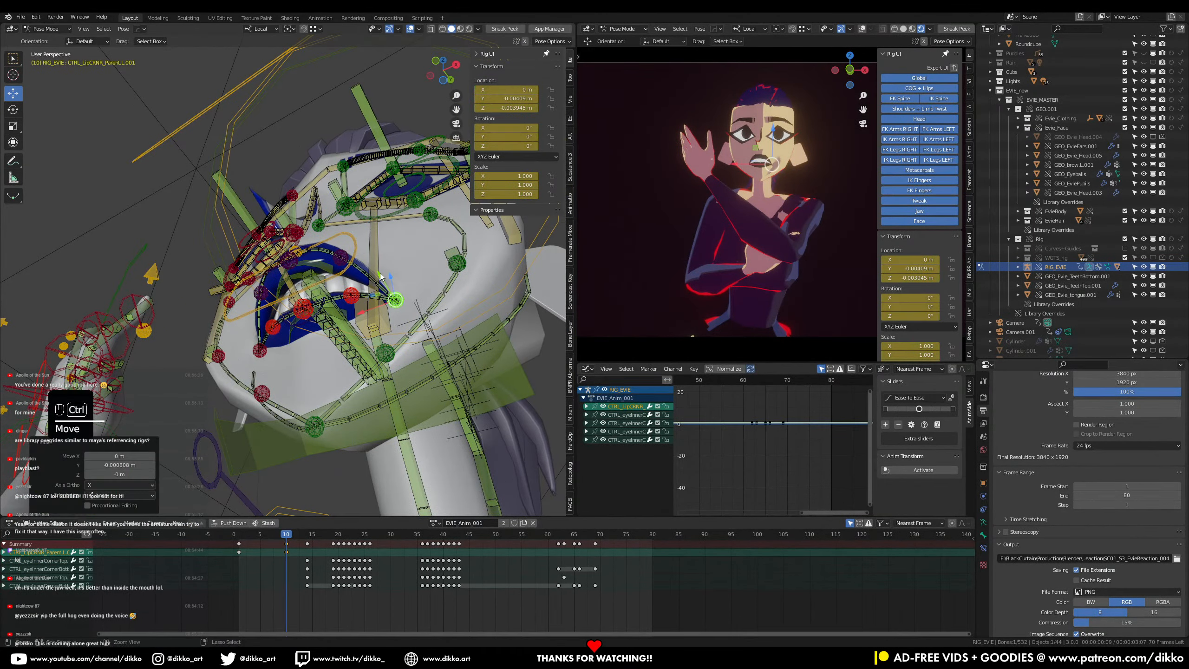
pyautogui.hotkey('ctrl', 'z')
pyautogui.hotkey('ctrl', 's')
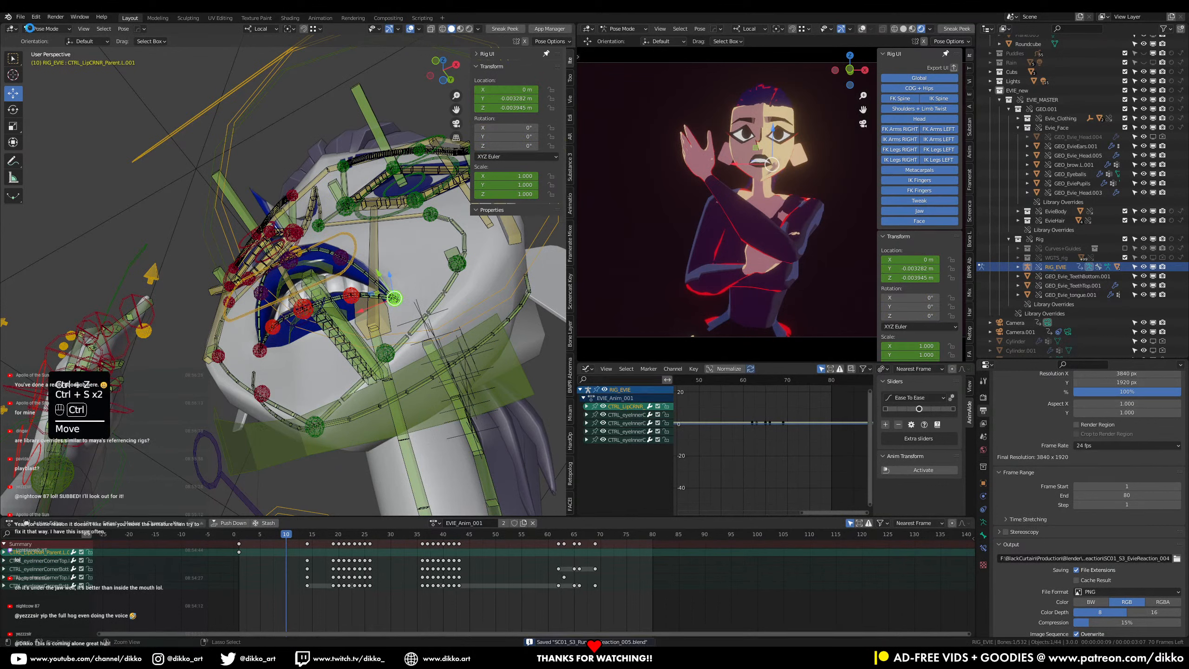
pyautogui.hotkey('ctrl', 's')
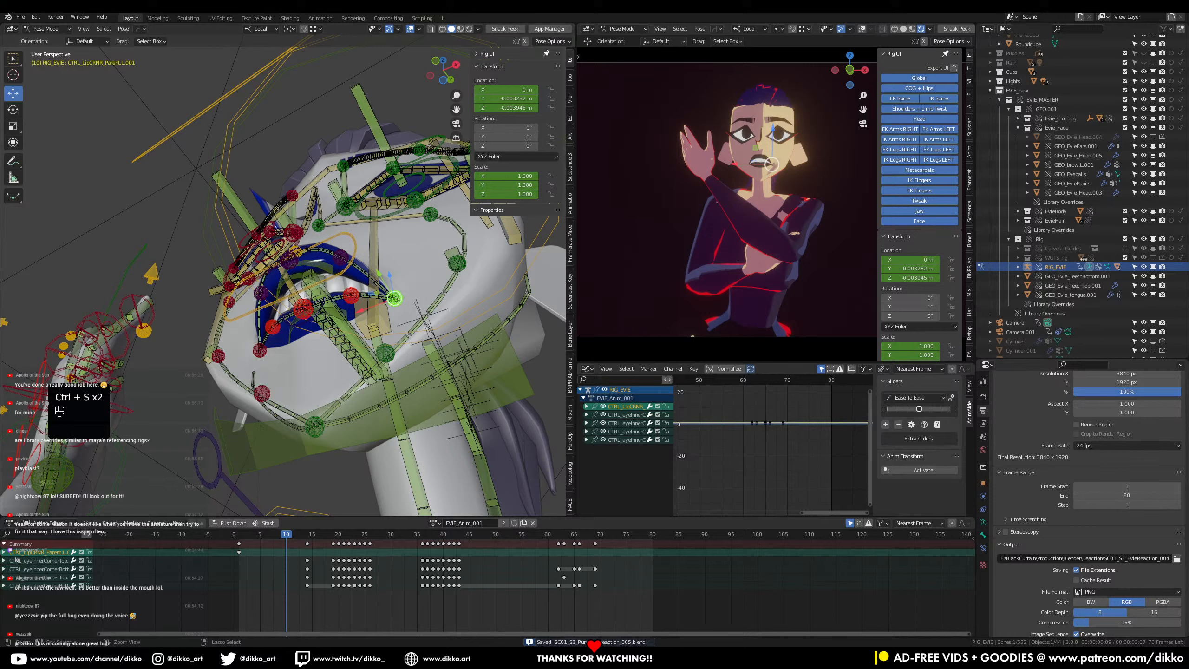
# Step: Open the shot file SC01_S16_EvieInspectEntrance_004.blend from the SC01_S1_Run folder
pyautogui.click(20, 16)
pyautogui.moveTo(37, 46)
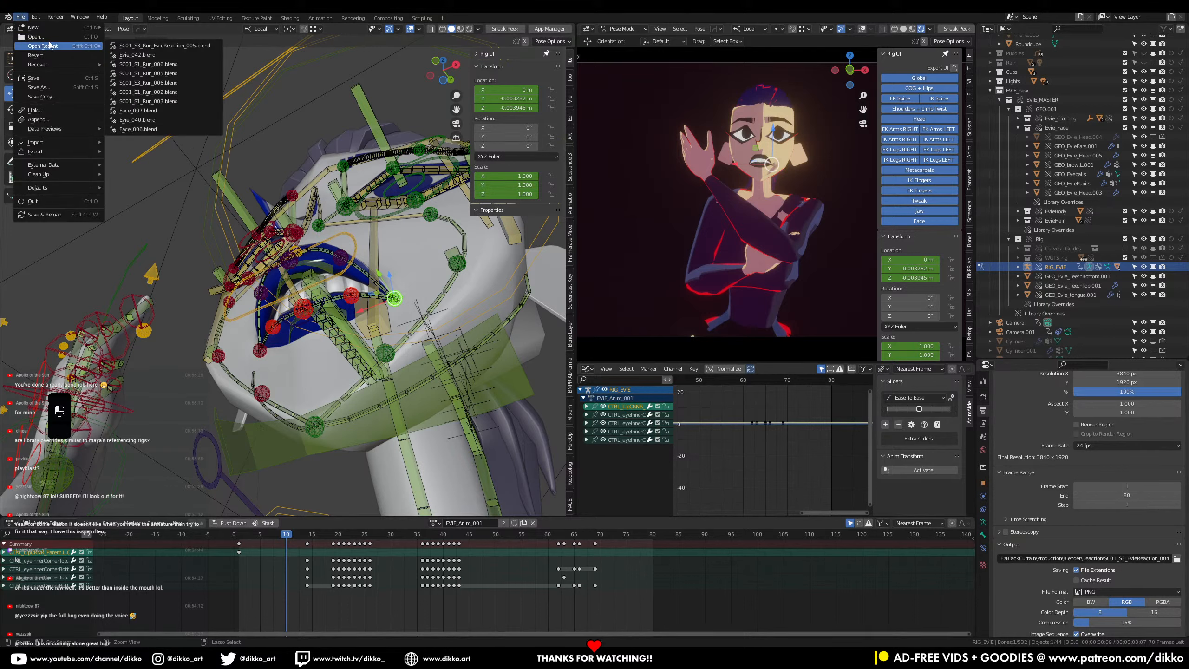
pyautogui.click(36, 37)
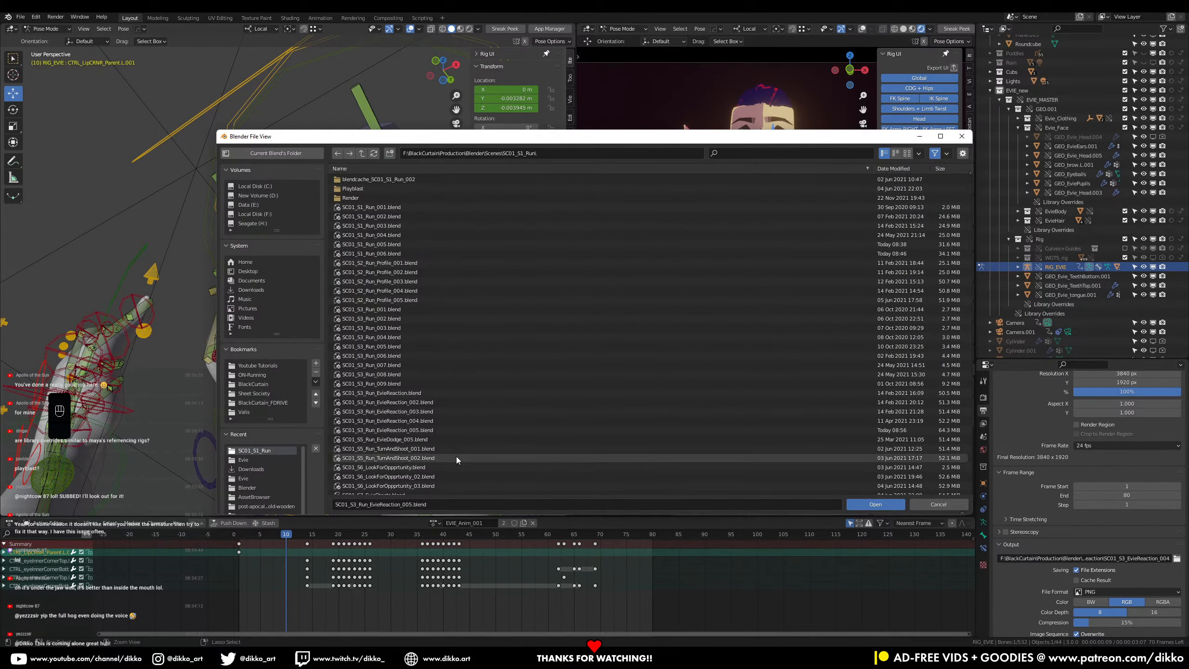
pyautogui.scroll(-3, 457, 458)
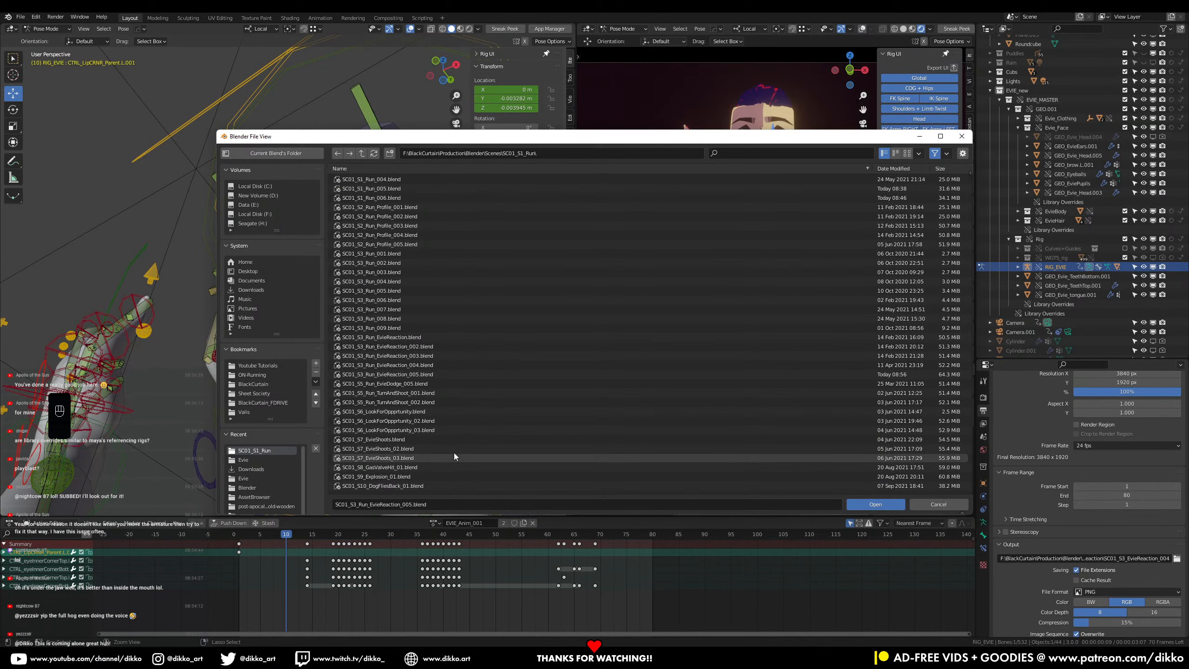
pyautogui.click(426, 431)
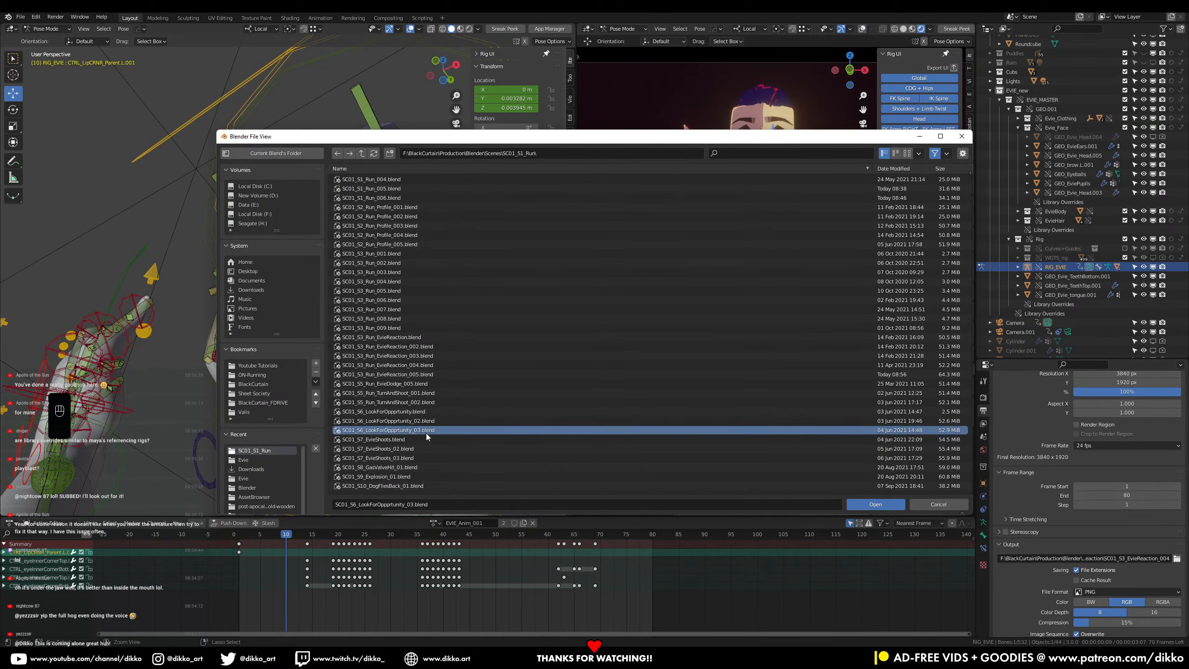
pyautogui.scroll(-8, 431, 439)
pyautogui.scroll(-1, 433, 441)
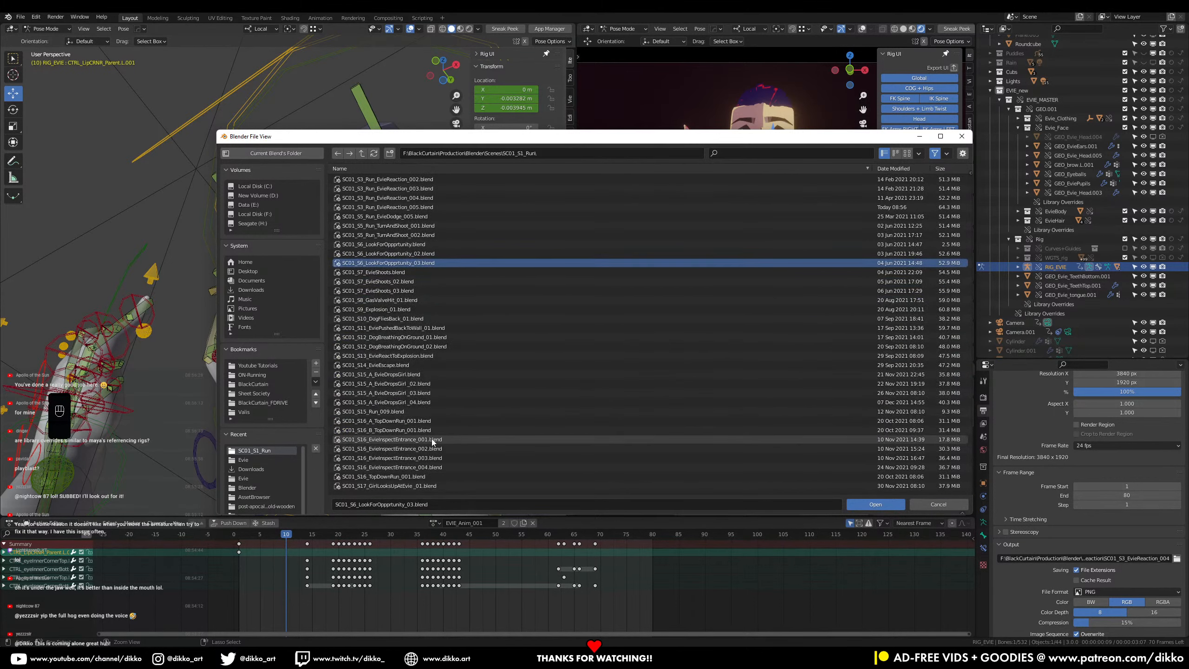
pyautogui.scroll(-2, 433, 440)
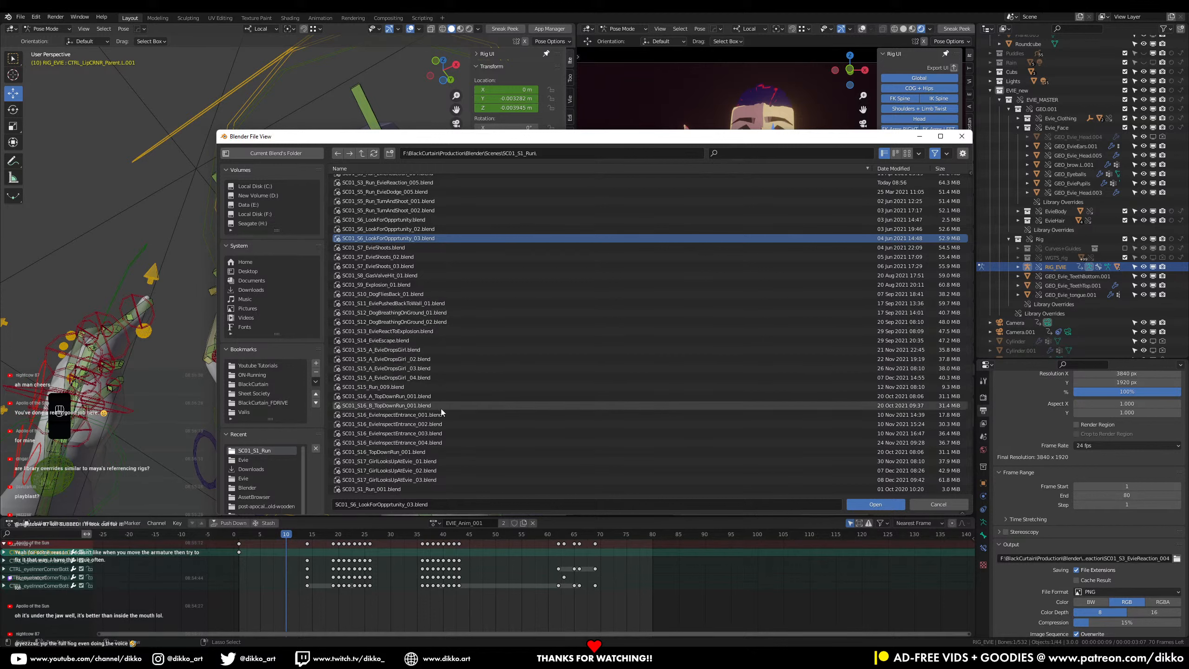
pyautogui.click(414, 442)
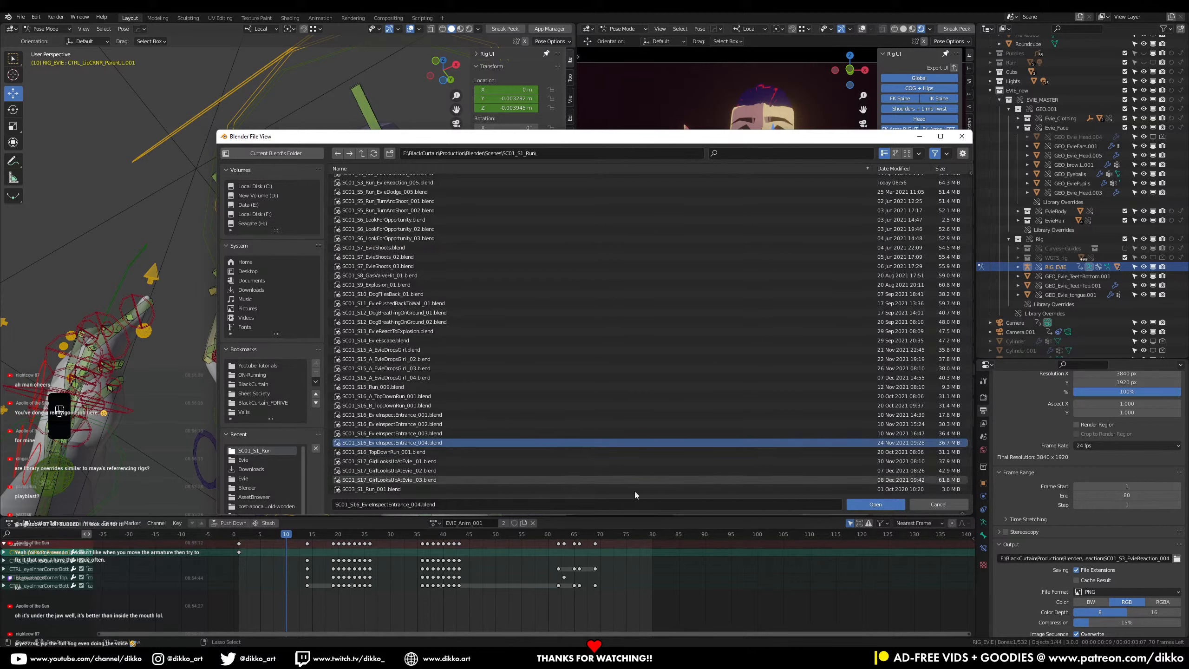
pyautogui.click(872, 504)
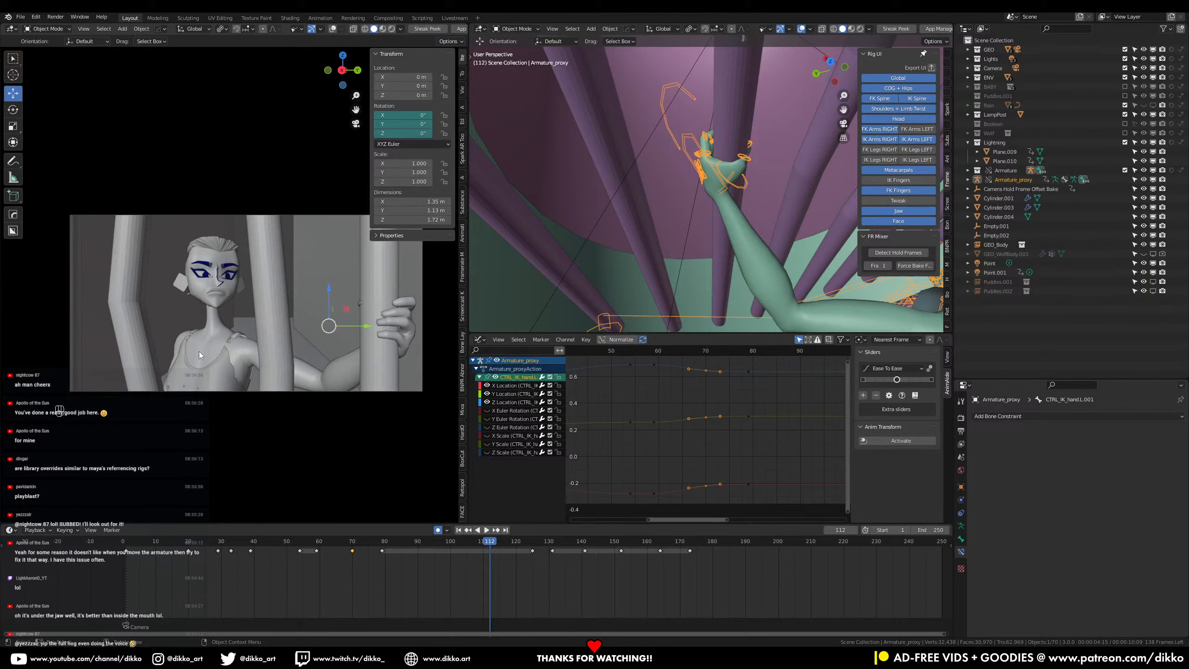
# Step: Play back the shot's animation from its opening frames to review Evie's performance through the camera
pyautogui.click(125, 542)
pyautogui.press('space')
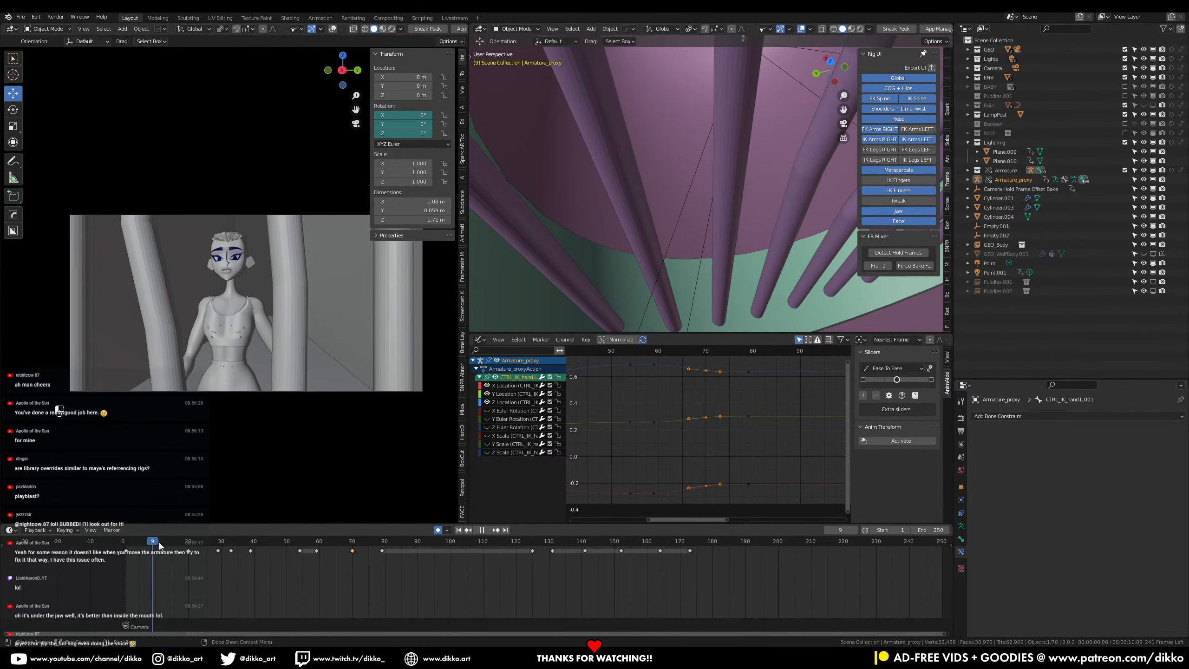
pyautogui.moveTo(222, 541)
pyautogui.mouseDown()
pyautogui.moveTo(384, 556)
pyautogui.moveTo(110, 561)
pyautogui.moveTo(549, 541)
pyautogui.moveTo(217, 550)
pyautogui.mouseUp()
pyautogui.press('space')
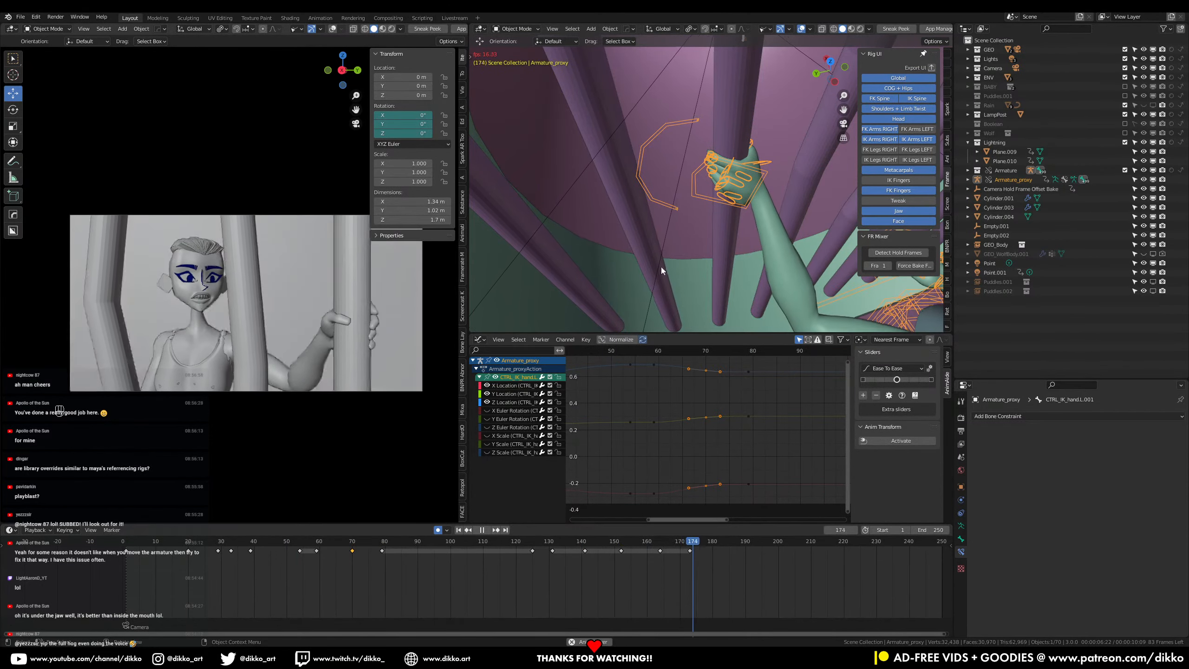
pyautogui.press('space')
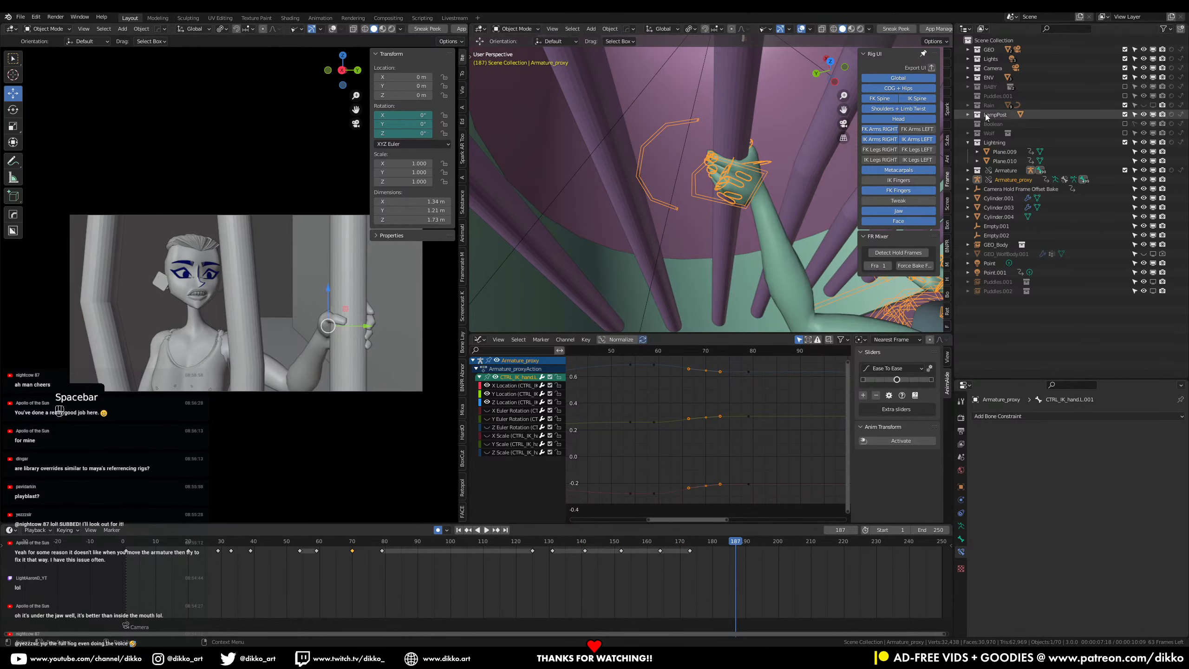
# Step: Create a new top-level collection in the outliner and name it Rigs_OLD
pyautogui.click(1014, 181)
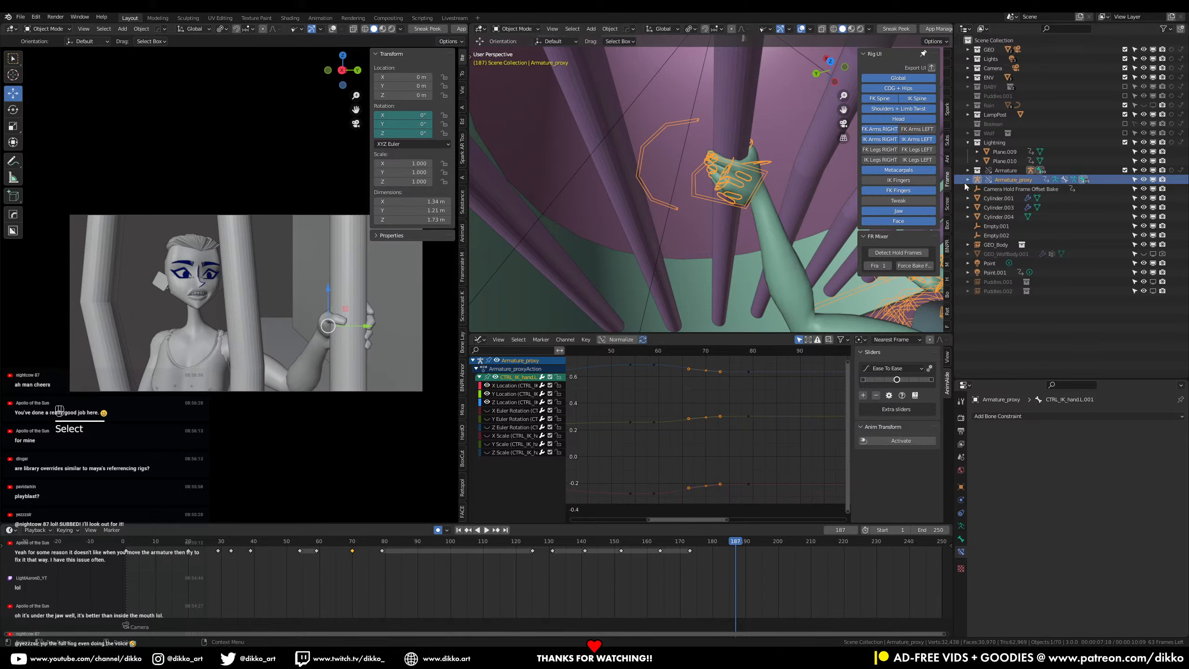
pyautogui.scroll(-3, 829, 234)
pyautogui.keyDown('shift'); pyautogui.moveTo(802, 208); pyautogui.dragTo(727, 196, button='middle'); pyautogui.keyUp('shift')
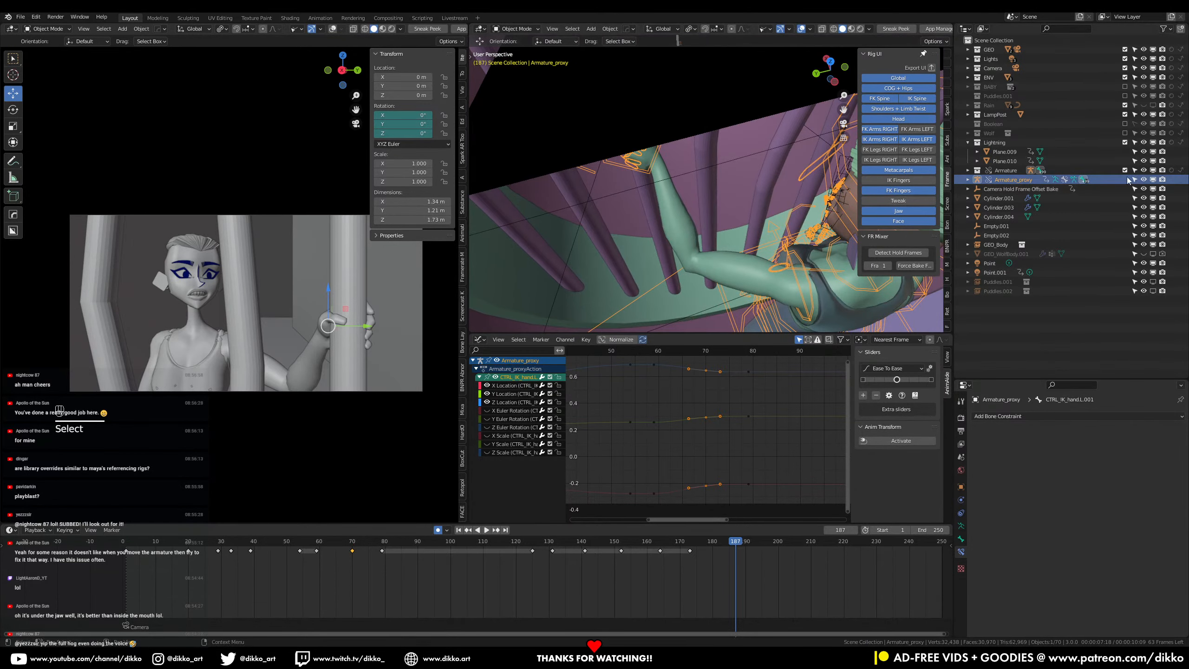
pyautogui.click(1003, 172)
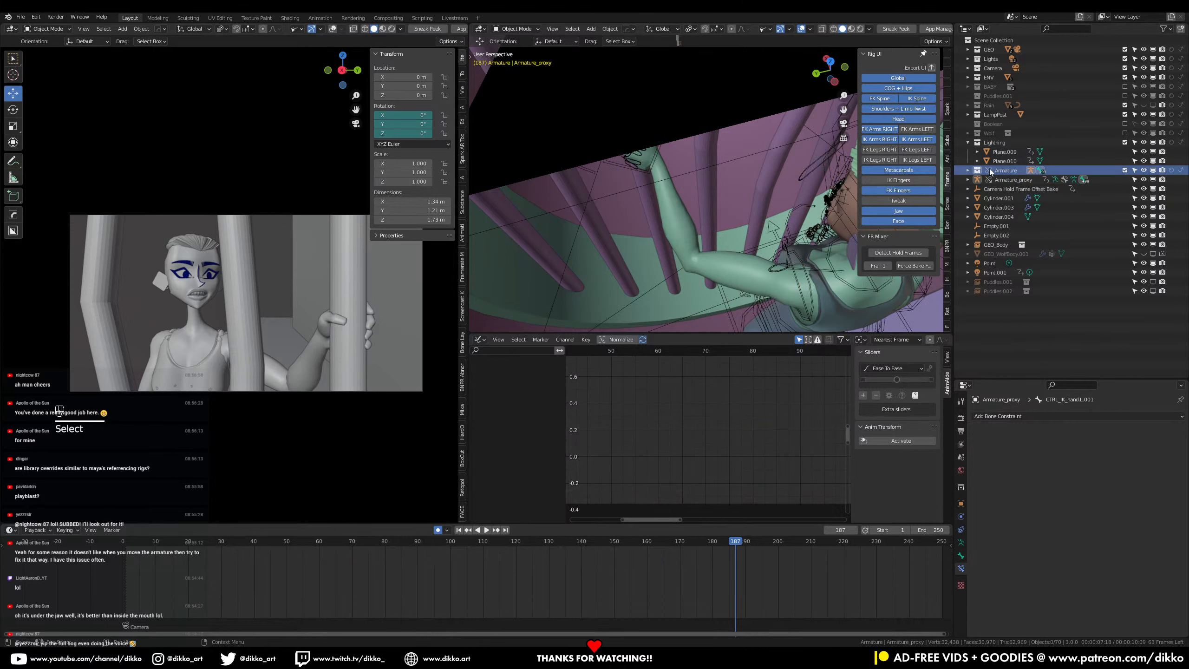
pyautogui.rightClick(1002, 347)
pyautogui.click(1002, 347)
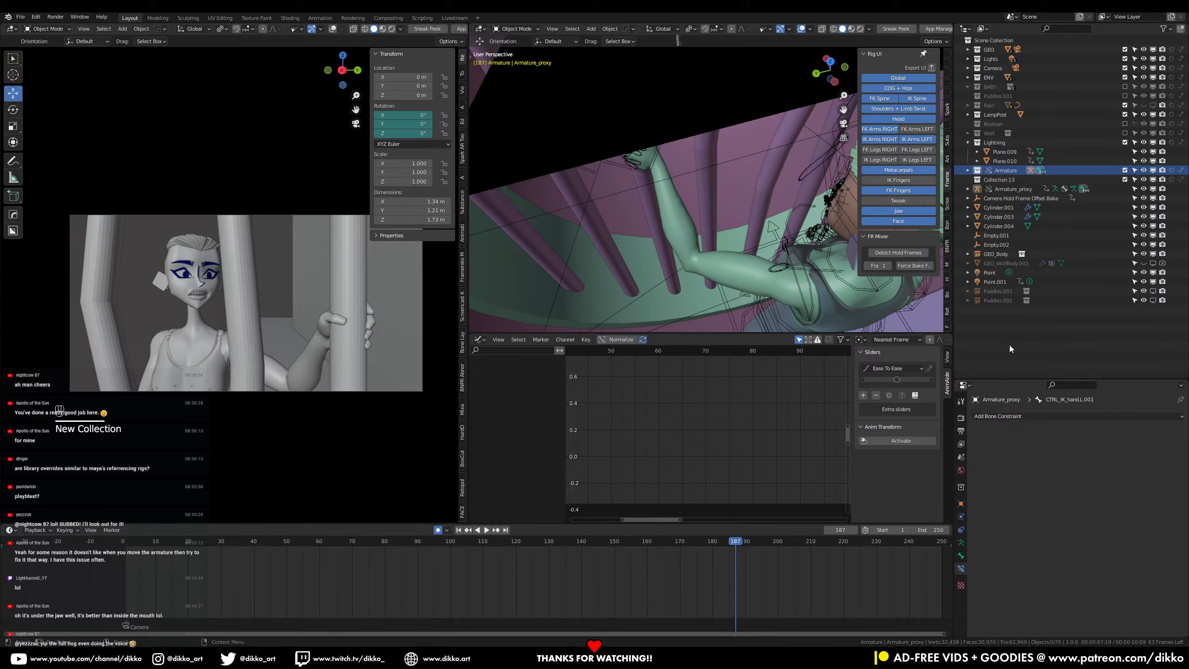
pyautogui.doubleClick(1003, 182)
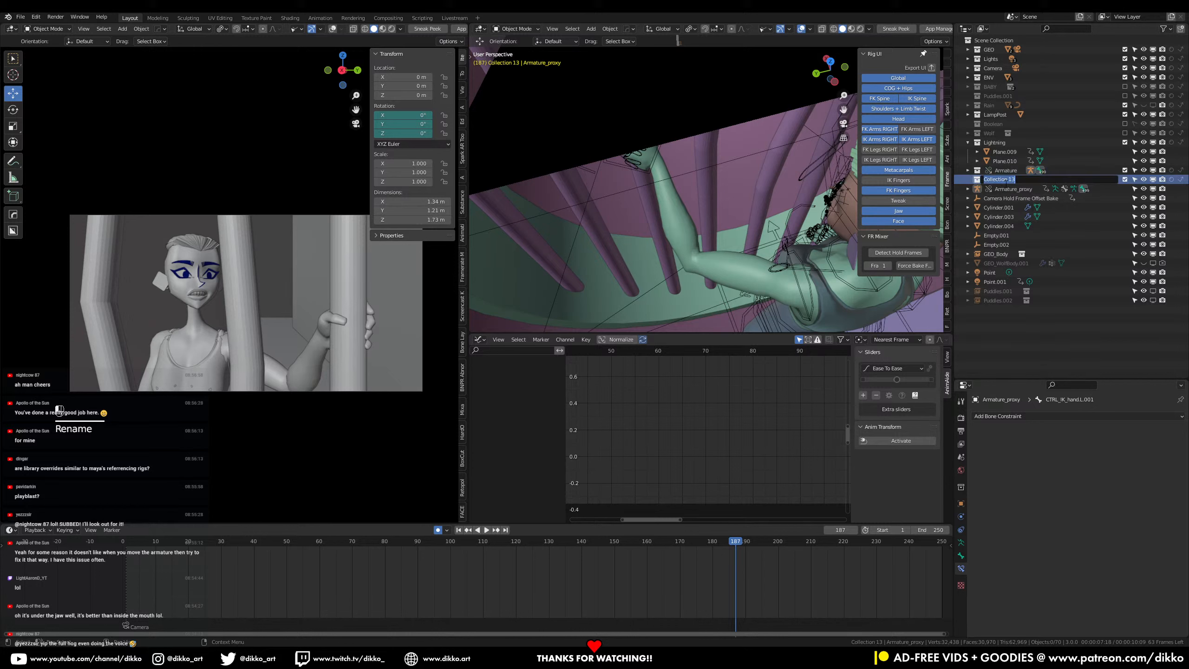
pyautogui.write('Rigs_O')
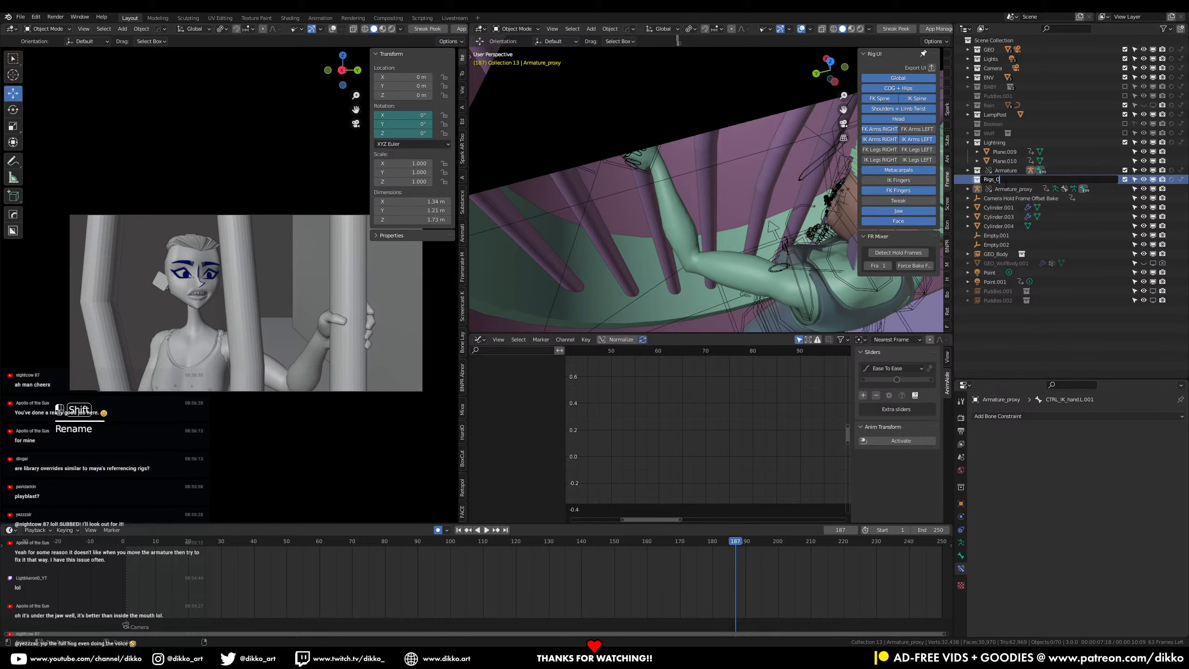
pyautogui.write('LD')
pyautogui.press('Return')
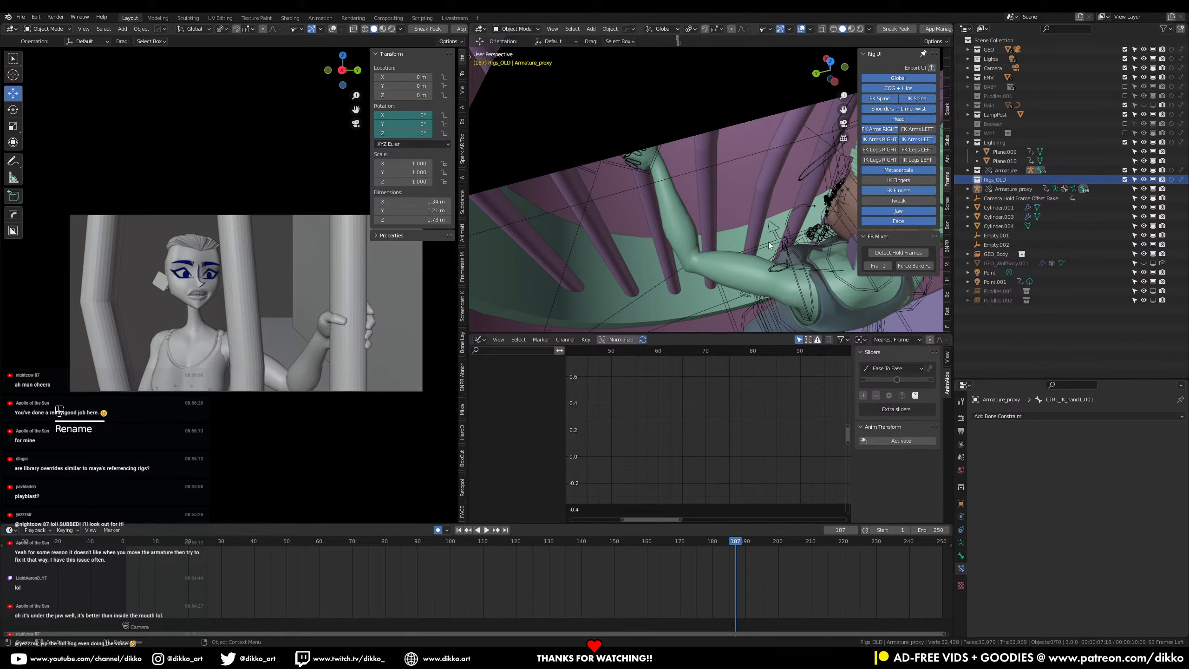
# Step: Show Armature_proxy's action in the Action Editor and rename it Evie_BarAnim
pyautogui.click(766, 258)
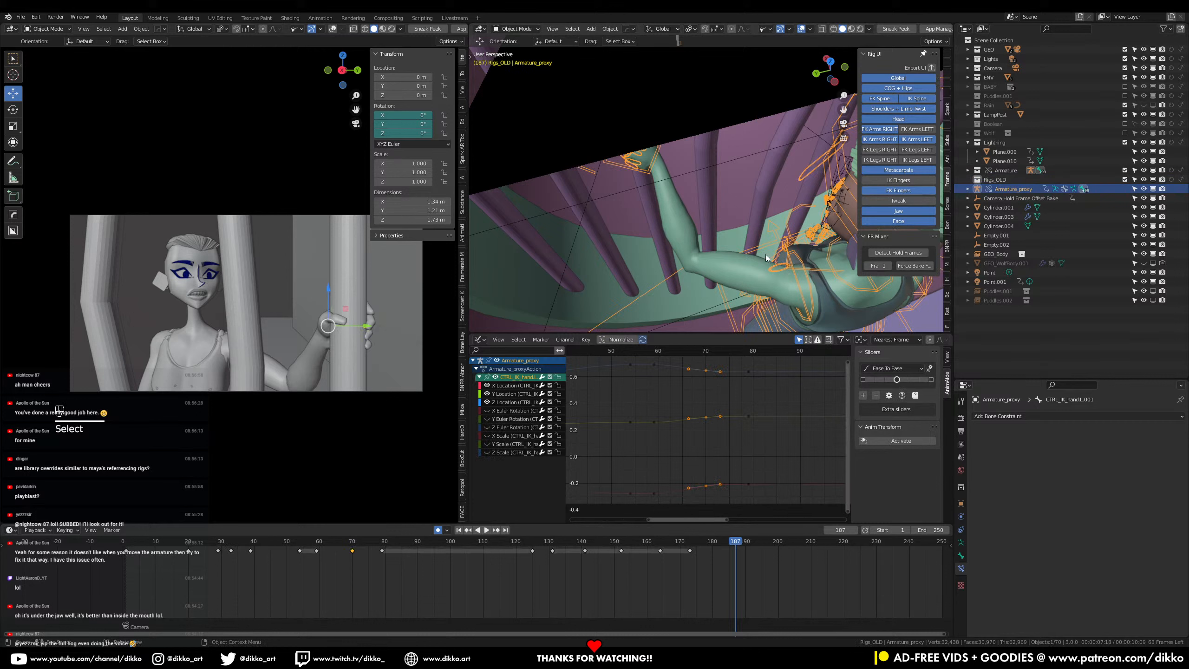
pyautogui.click(10, 530)
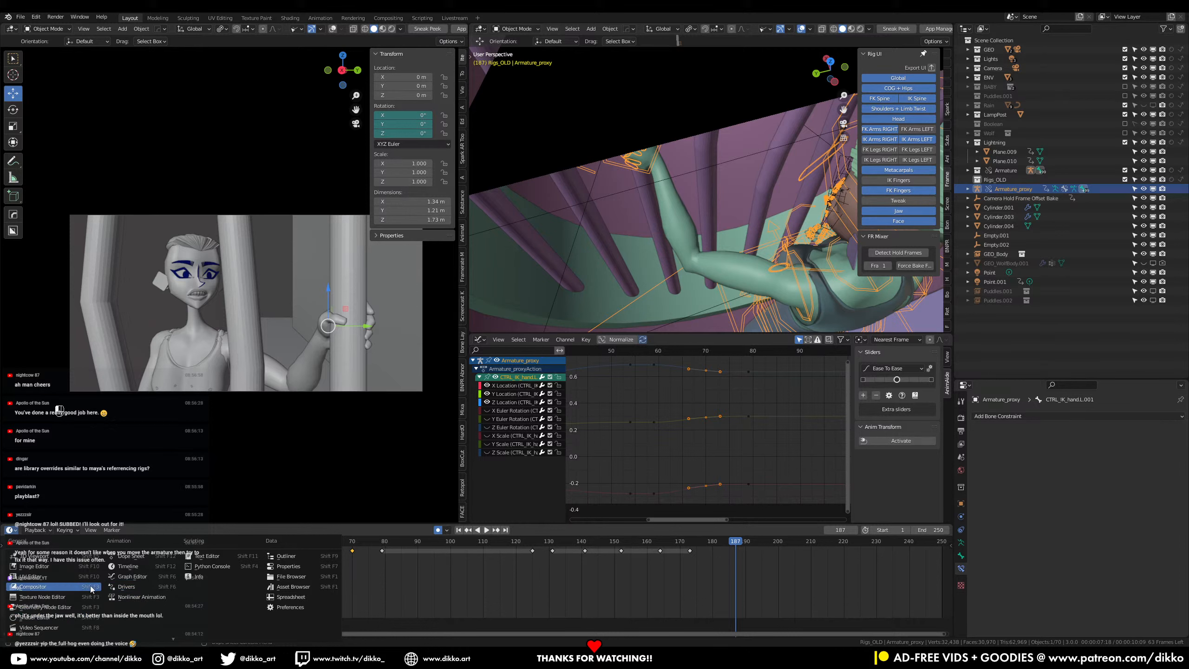
pyautogui.click(34, 533)
pyautogui.click(35, 533)
pyautogui.click(17, 535)
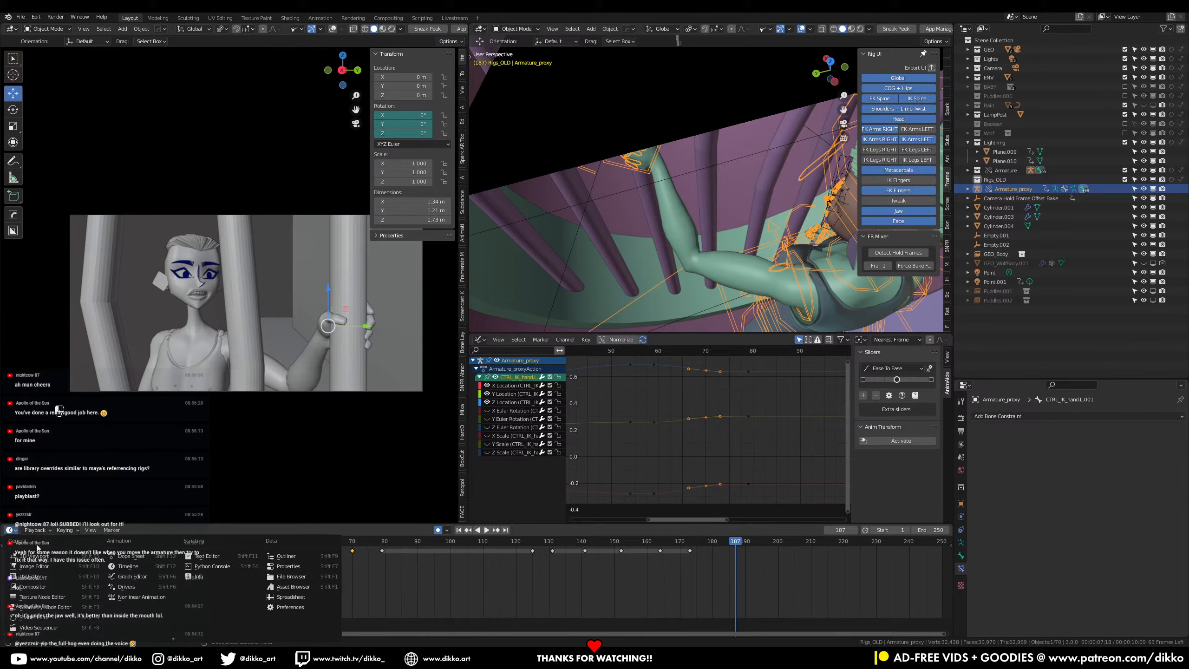
pyautogui.click(130, 558)
pyautogui.click(45, 531)
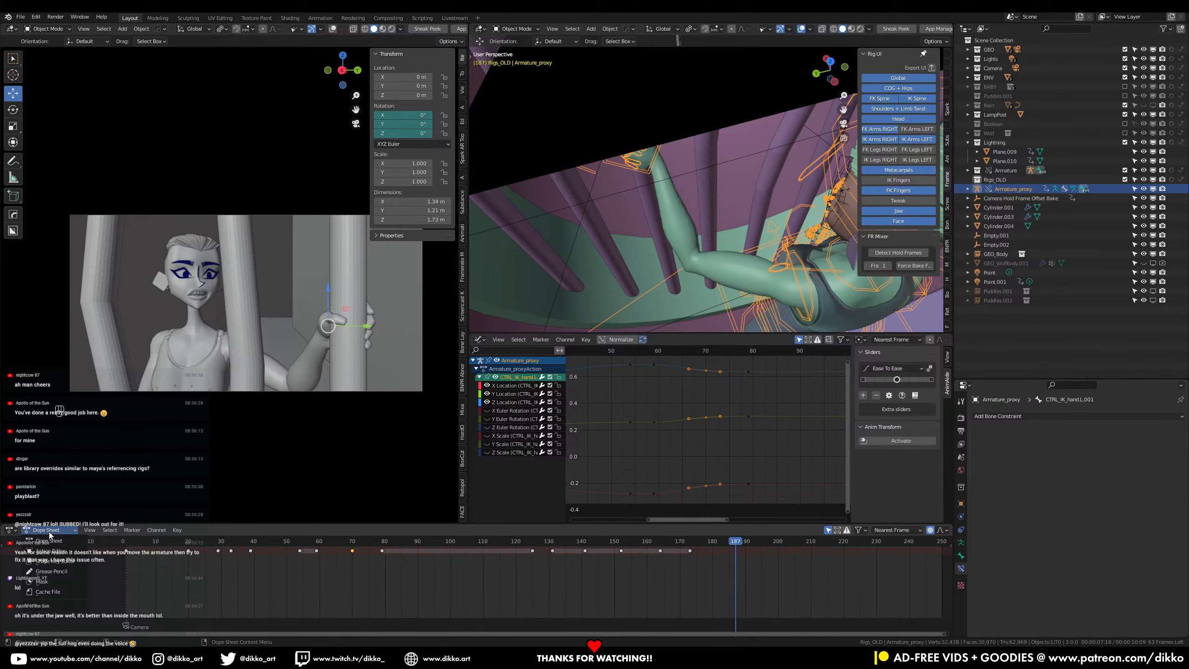
pyautogui.click(47, 552)
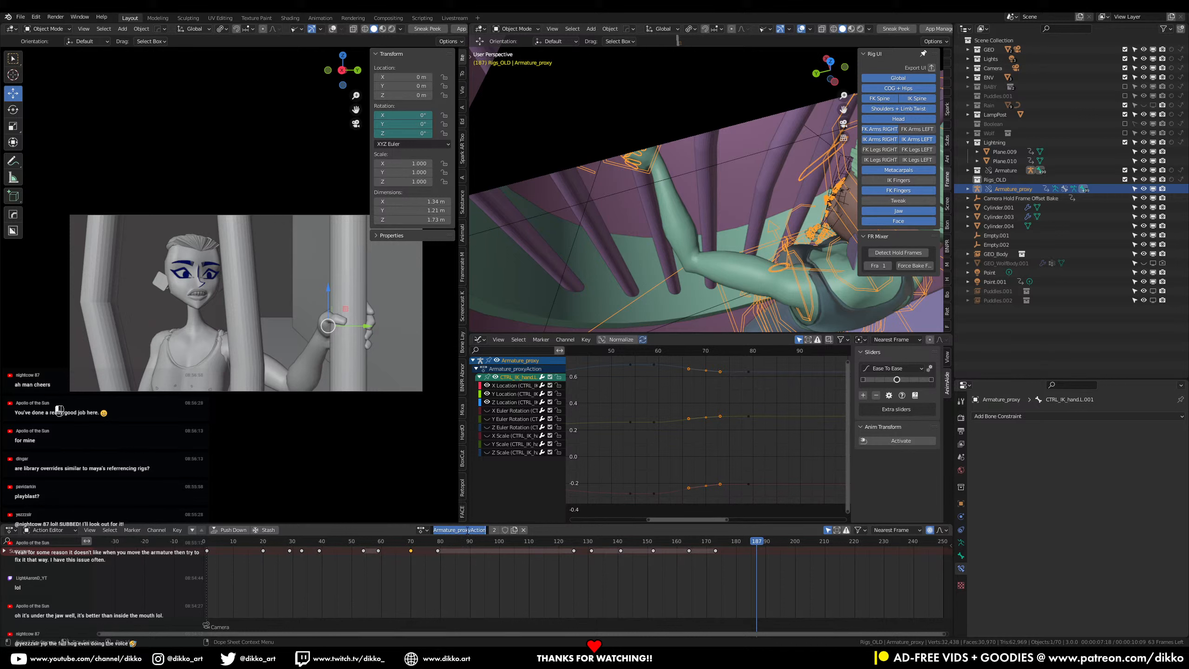
pyautogui.write('Evie_BarAr')
pyautogui.press('Return')
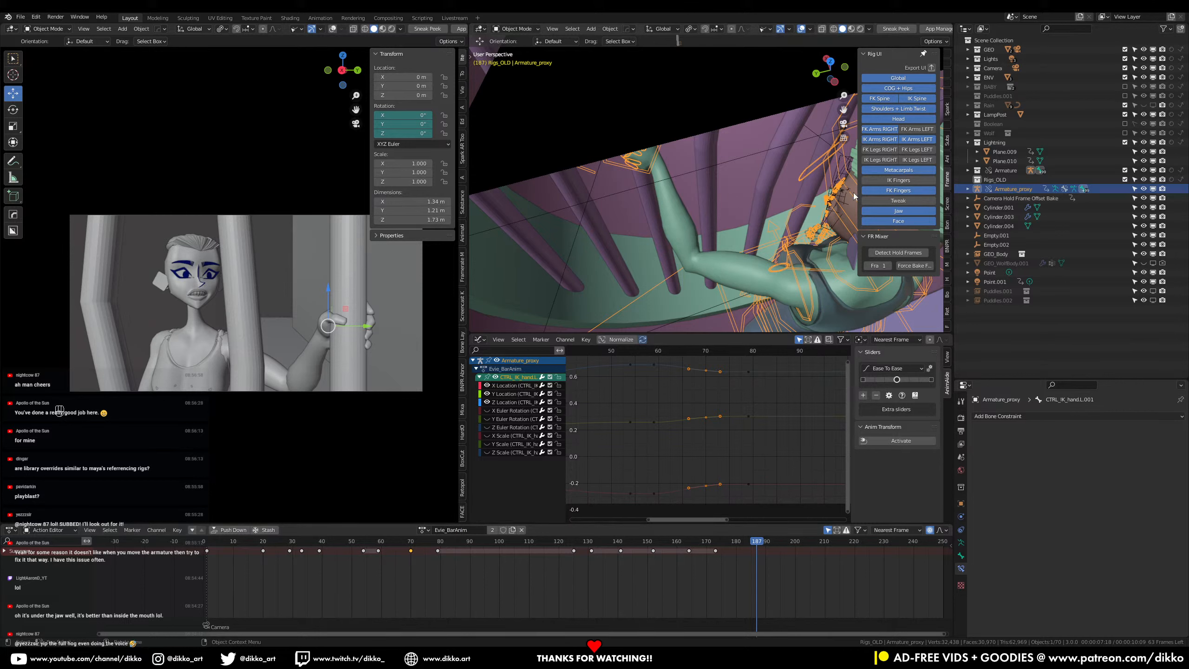
# Step: Move the Armature_proxy object into the Rigs_OLD collection
pyautogui.click(1016, 190)
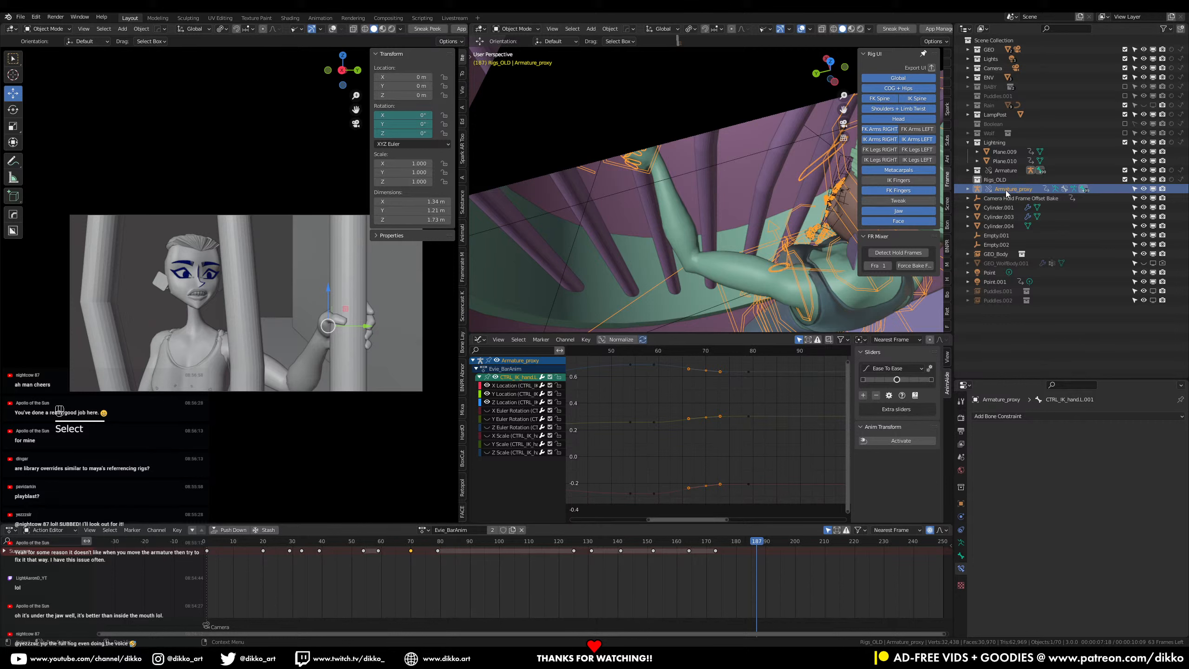
pyautogui.rightClick(1007, 192)
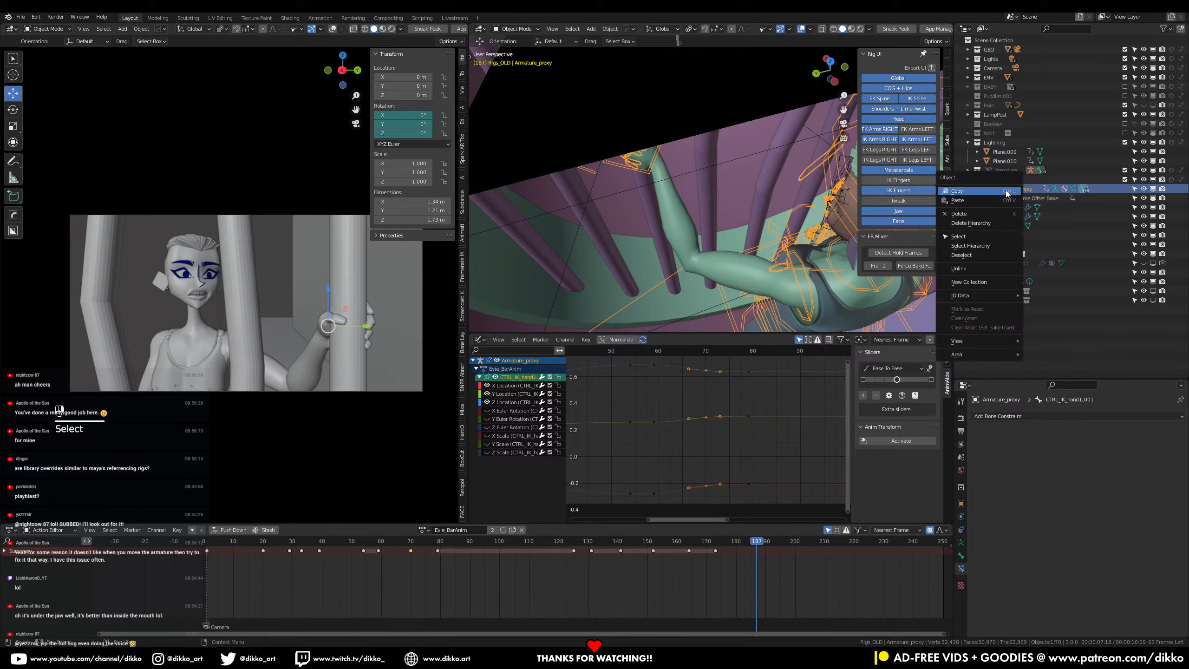
pyautogui.click(988, 248)
pyautogui.moveTo(1013, 190); pyautogui.dragTo(1003, 178)
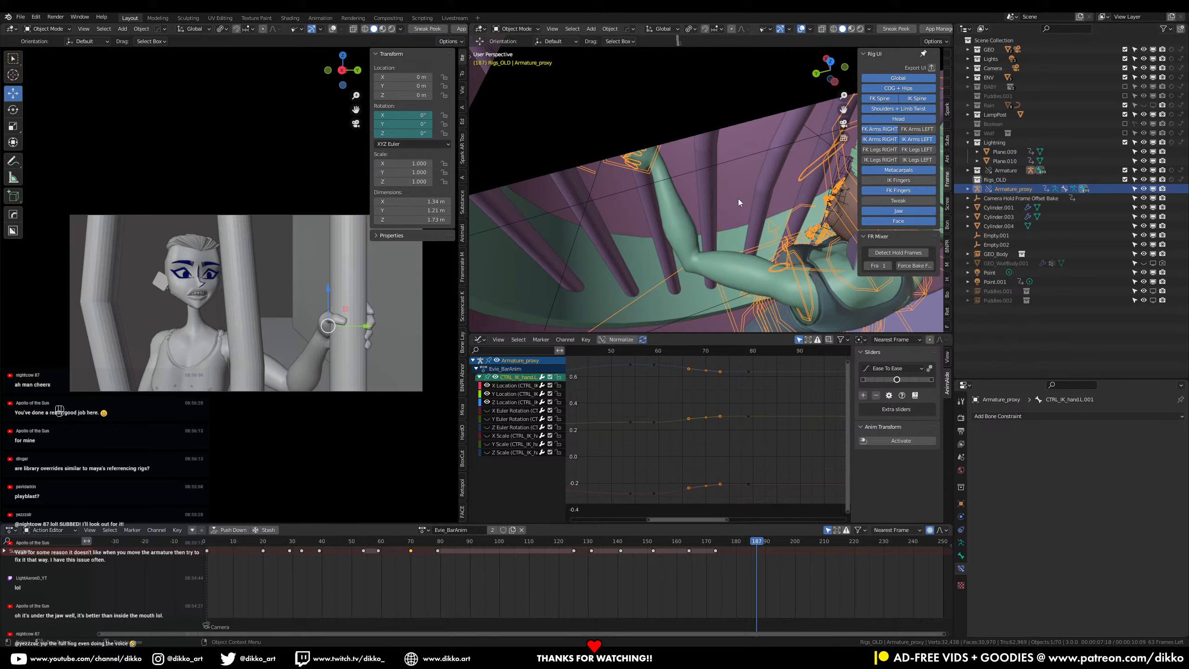
pyautogui.press('m')
pyautogui.click(702, 333)
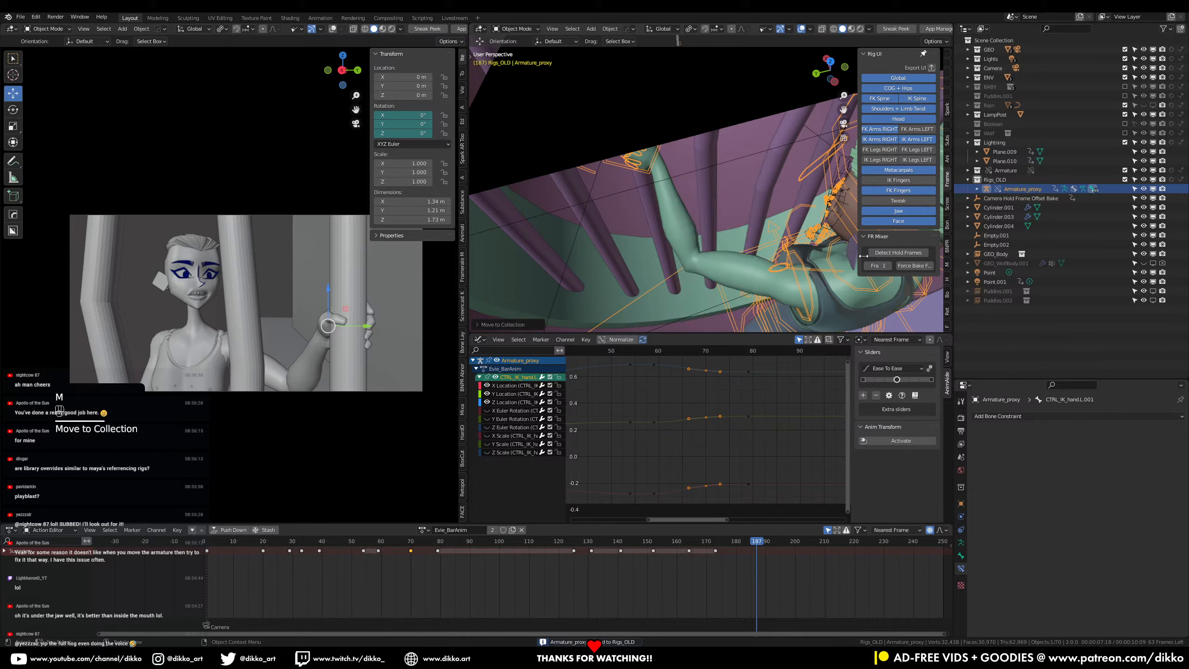
# Step: Nest the GEO, BABY and Armature collections inside the Rigs_OLD collection
pyautogui.click(991, 50)
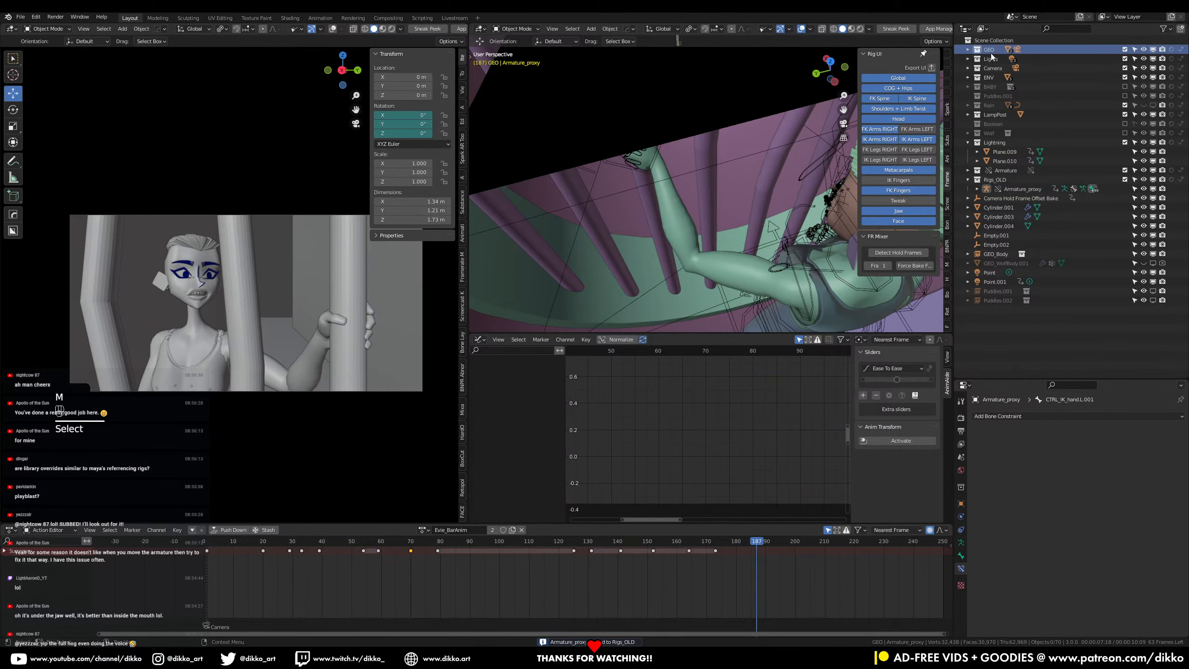
pyautogui.moveTo(987, 54); pyautogui.dragTo(996, 182)
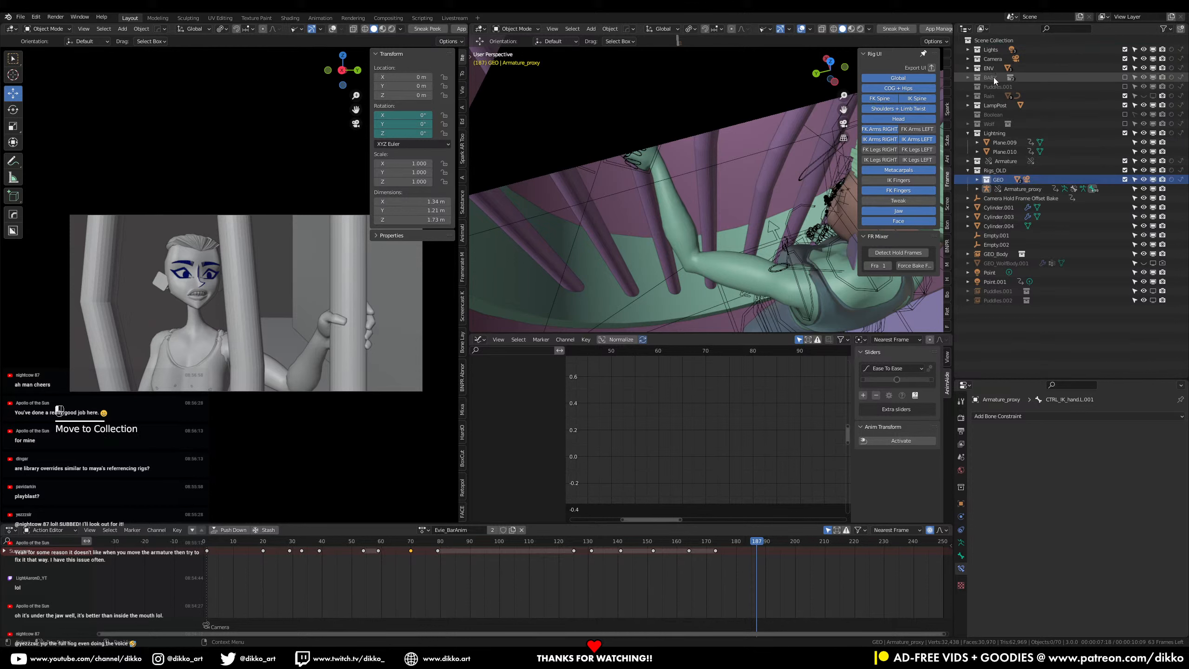
pyautogui.moveTo(994, 77); pyautogui.dragTo(999, 172)
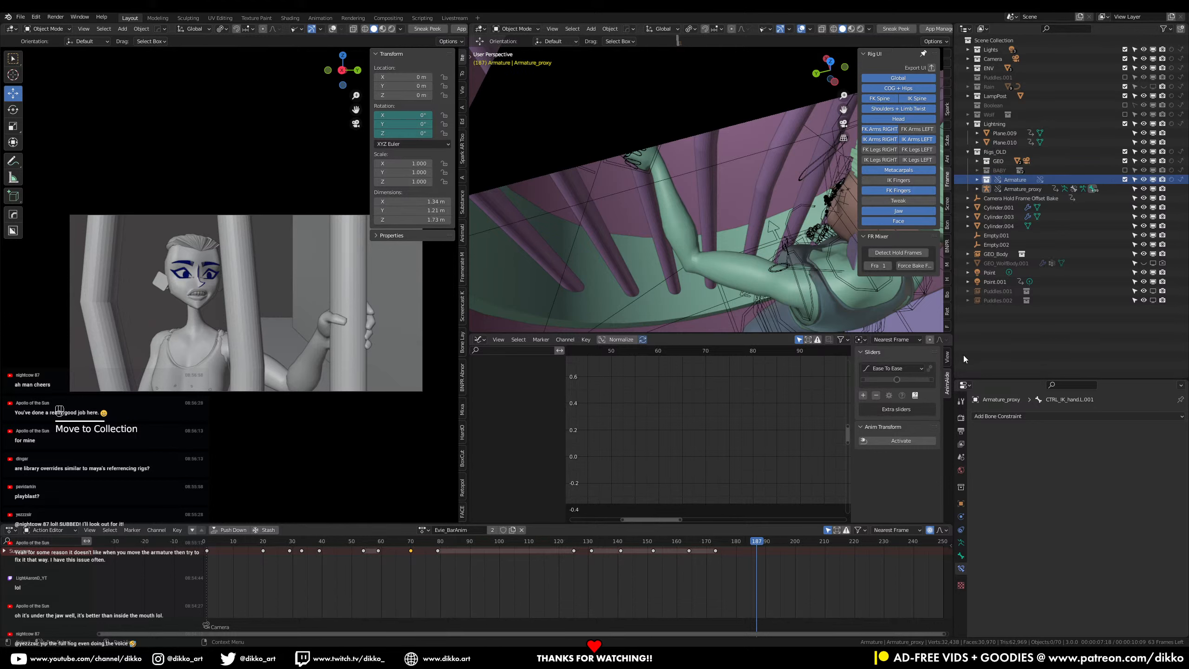
# Step: Exclude the Rigs_OLD collection from the view layer, move the GEO_Body object into it and save the shot file
pyautogui.click(1119, 152)
pyautogui.click(1125, 151)
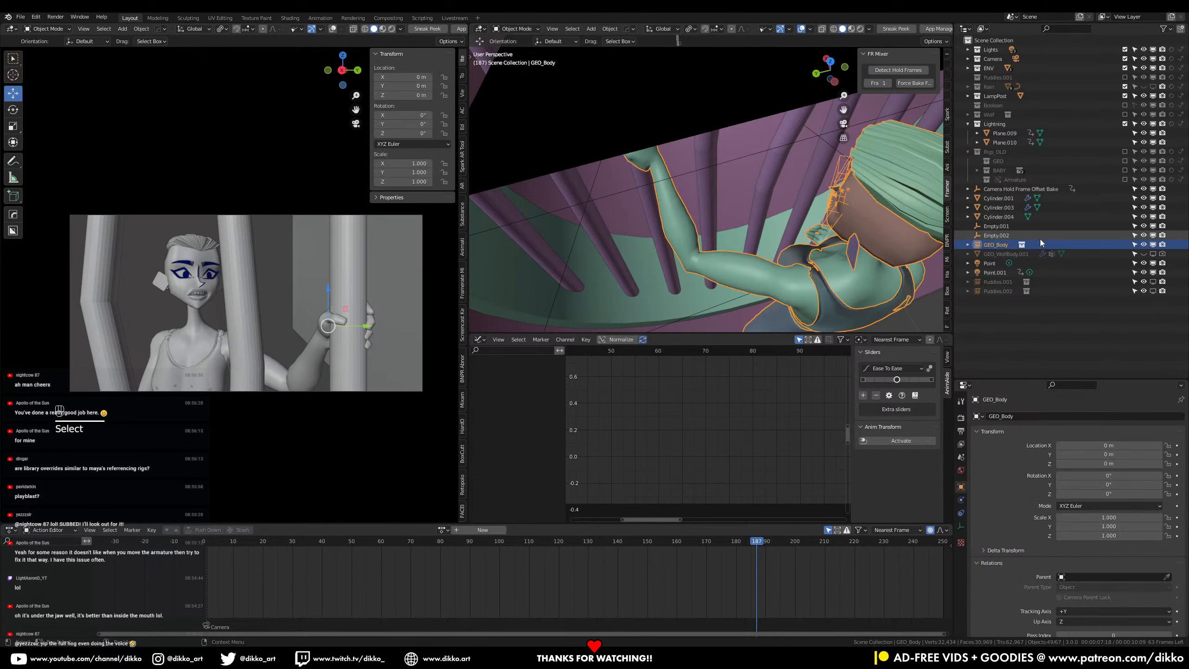
pyautogui.moveTo(992, 245); pyautogui.dragTo(997, 152)
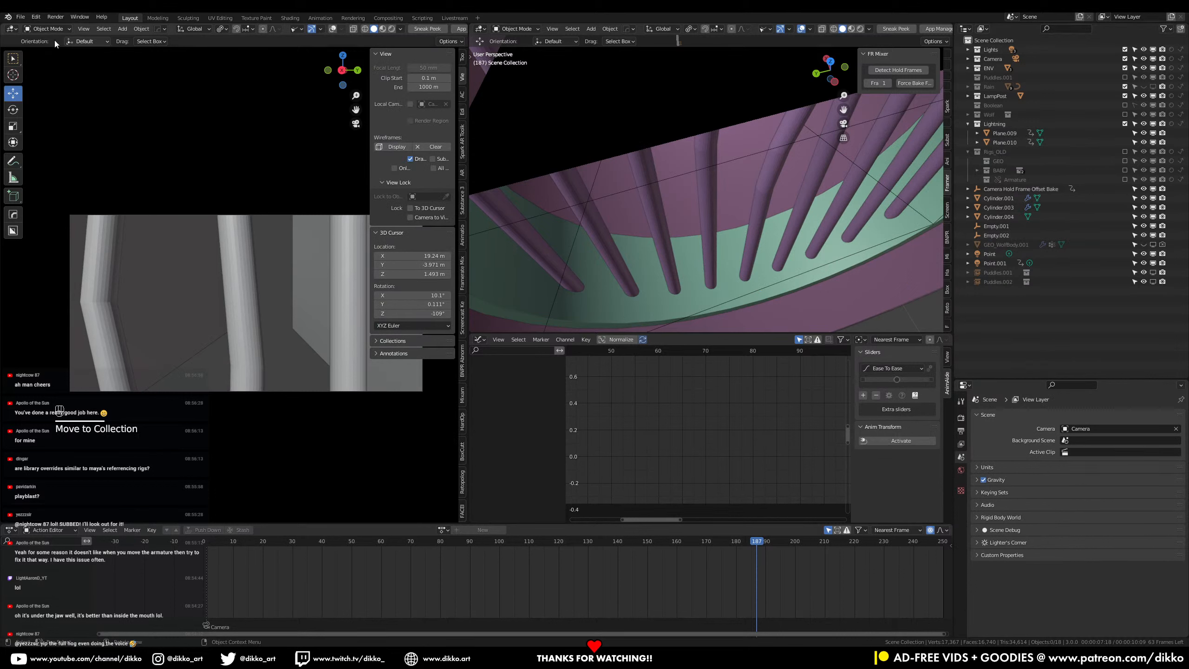
pyautogui.hotkey('ctrl', 's')
# Step: Link the EVIE_MASTER collection from Evie_042.blend into the shot
pyautogui.click(36, 17)
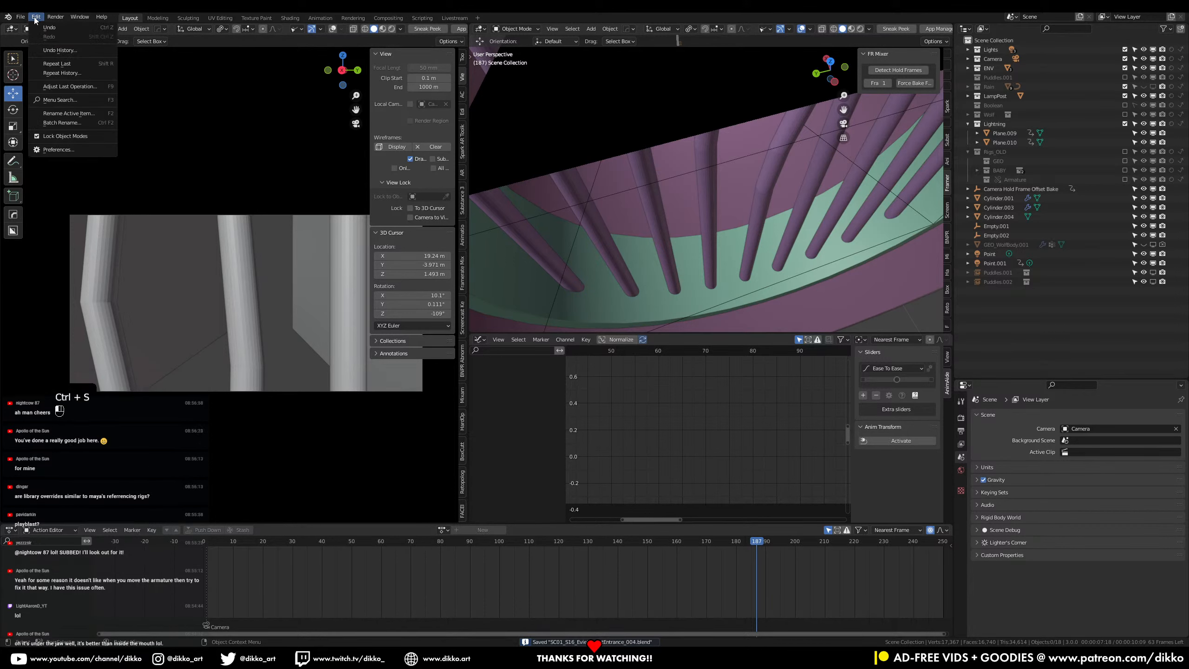
pyautogui.click(21, 18)
pyautogui.click(21, 17)
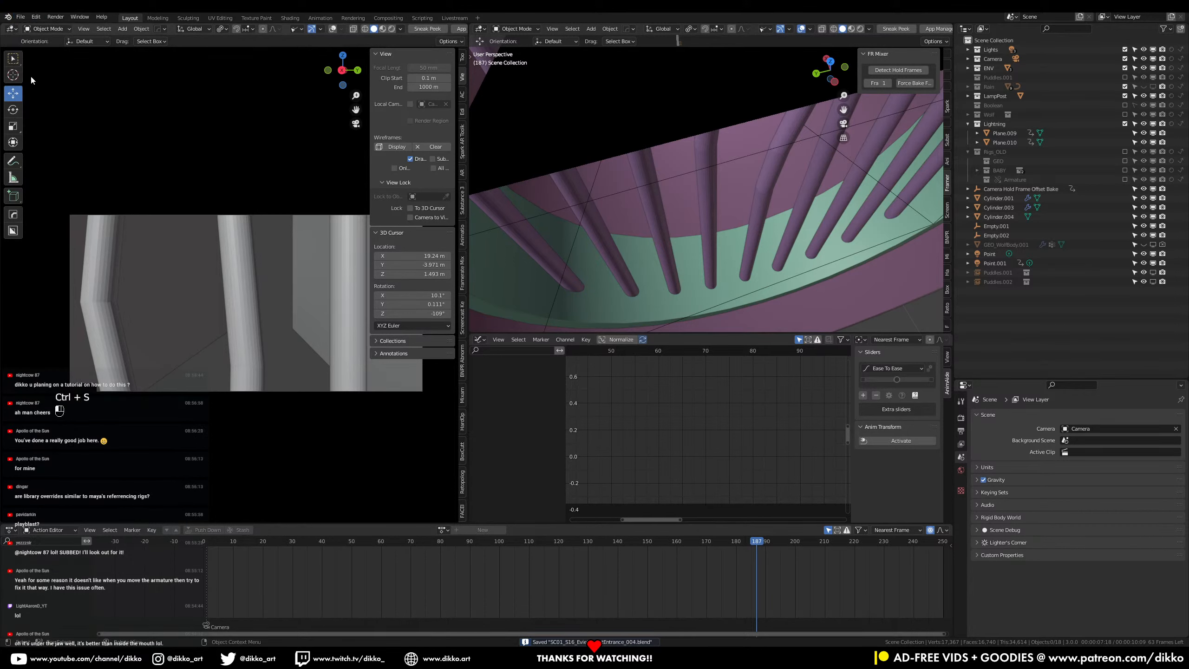
pyautogui.click(21, 18)
pyautogui.moveTo(42, 143)
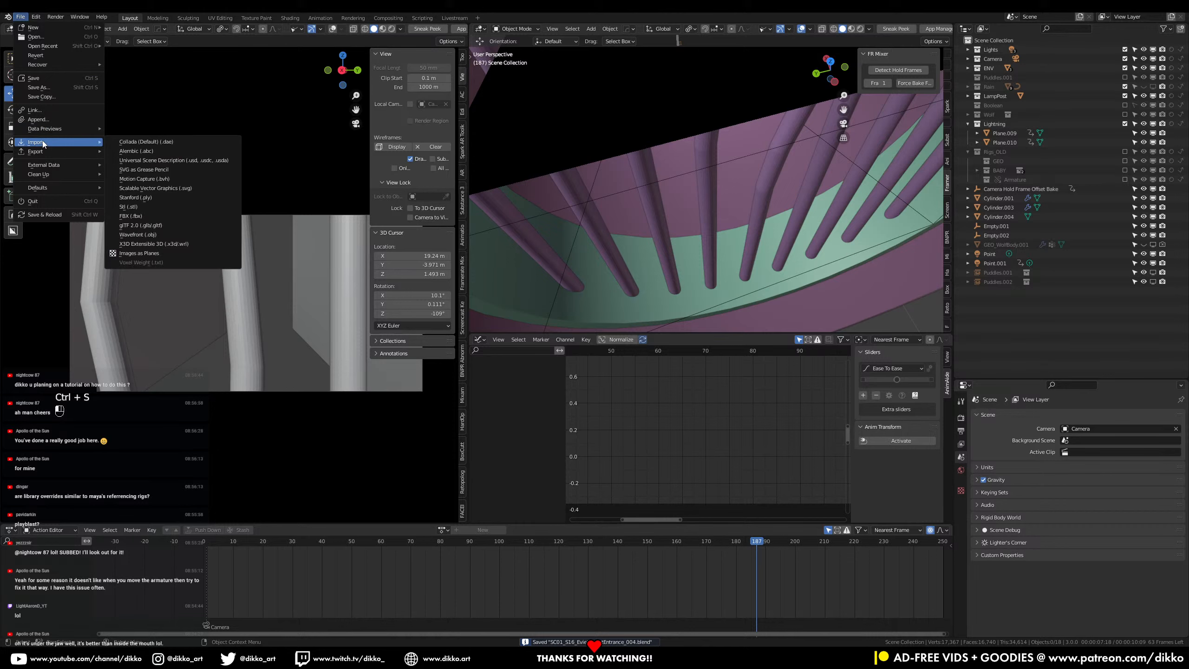
pyautogui.click(51, 110)
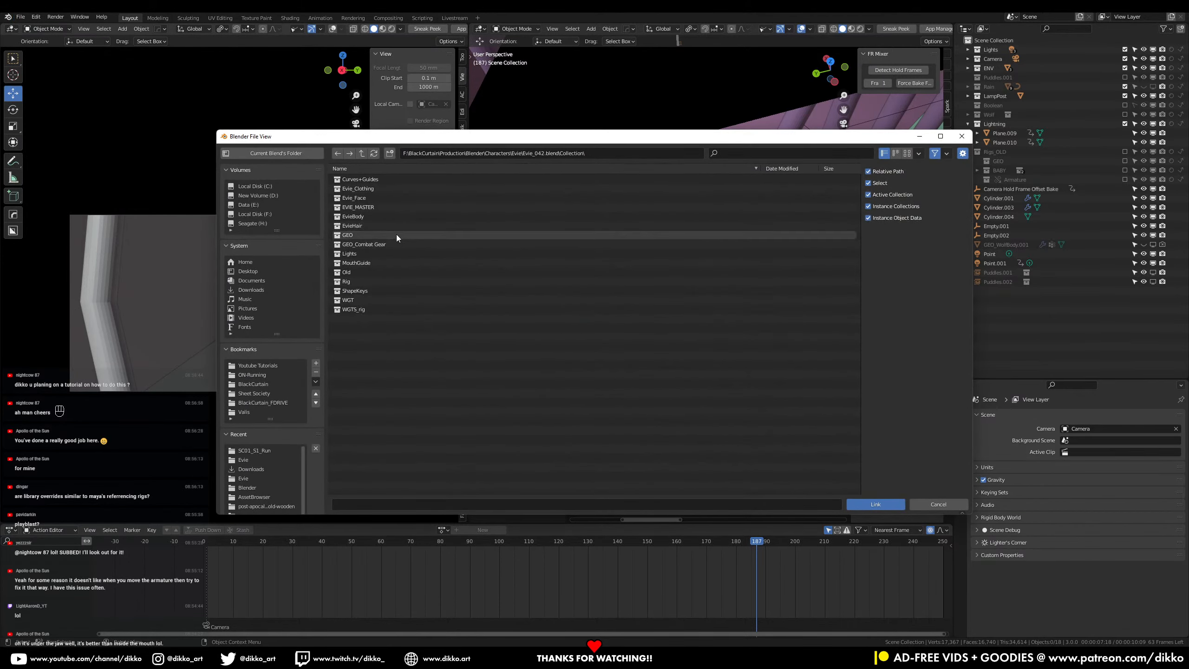
pyautogui.click(361, 208)
pyautogui.click(867, 501)
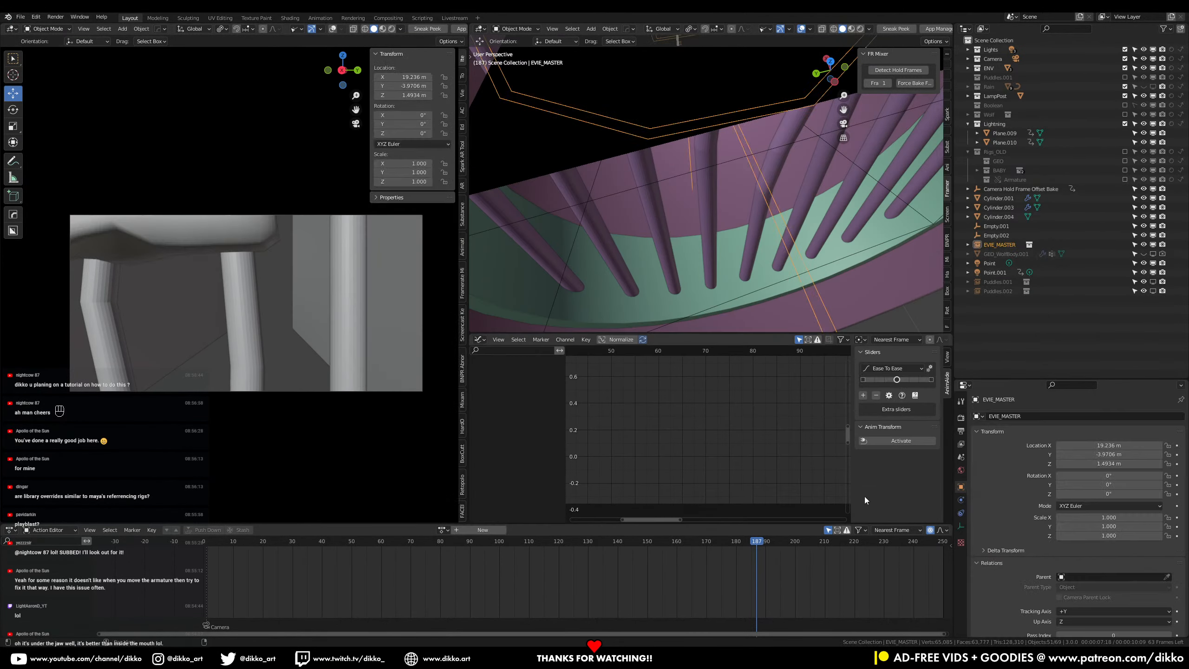
# Step: Clear the location of the linked EVIE_MASTER object and delete the keyframe added at frame 187
pyautogui.scroll(-6, 763, 199)
pyautogui.moveTo(712, 202); pyautogui.dragTo(755, 188, button='middle')
pyautogui.hotkey('alt', 'g')
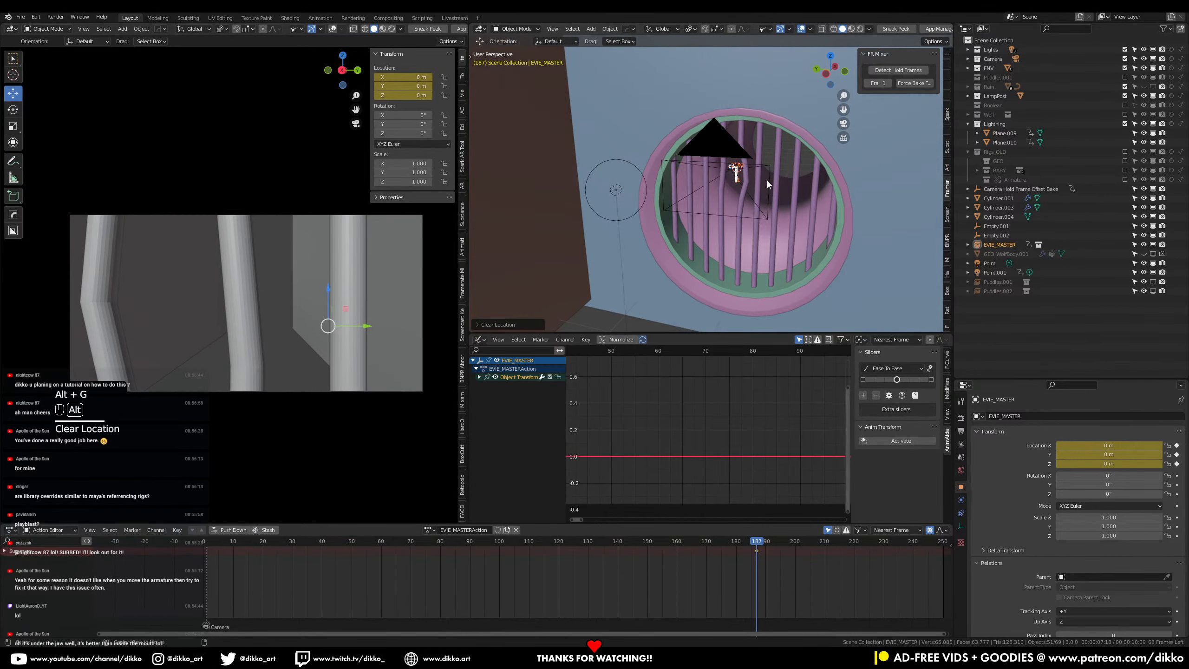
pyautogui.moveTo(780, 568); pyautogui.dragTo(745, 552)
pyautogui.press('x')
pyautogui.click(746, 555)
pyautogui.scroll(-1, 667, 200)
# Step: Move the EVIE_MASTER object into a new collection named Rig_NEW
pyautogui.scroll(-6, 669, 225)
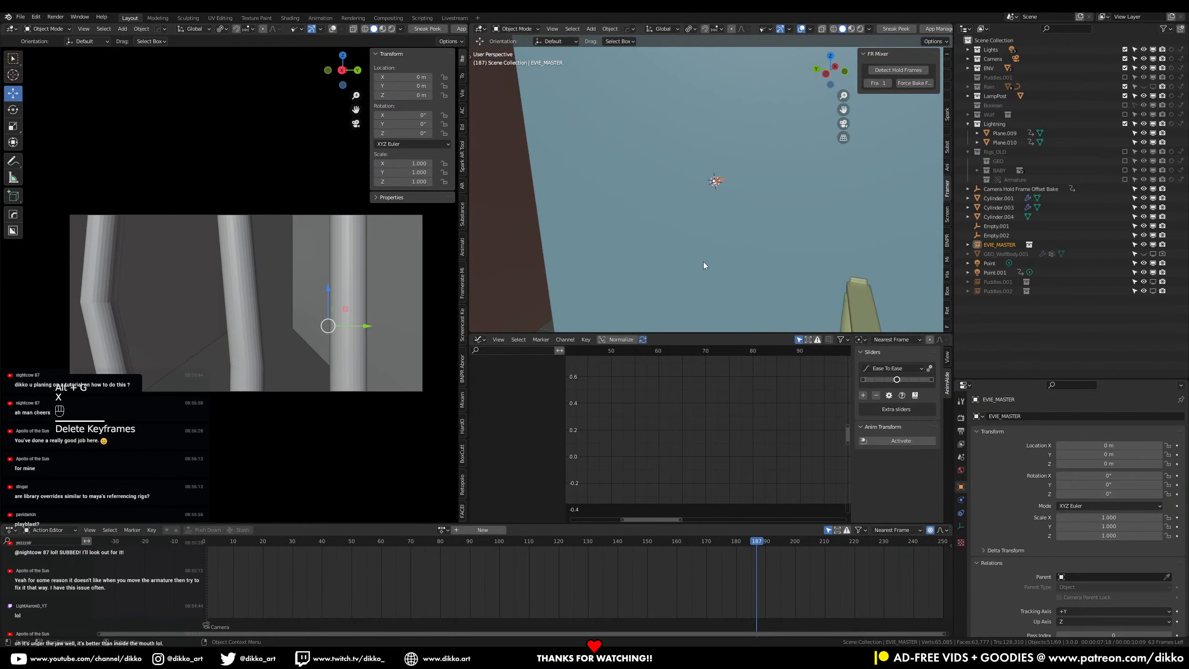
pyautogui.scroll(-2, 645, 230)
pyautogui.scroll(8, 645, 230)
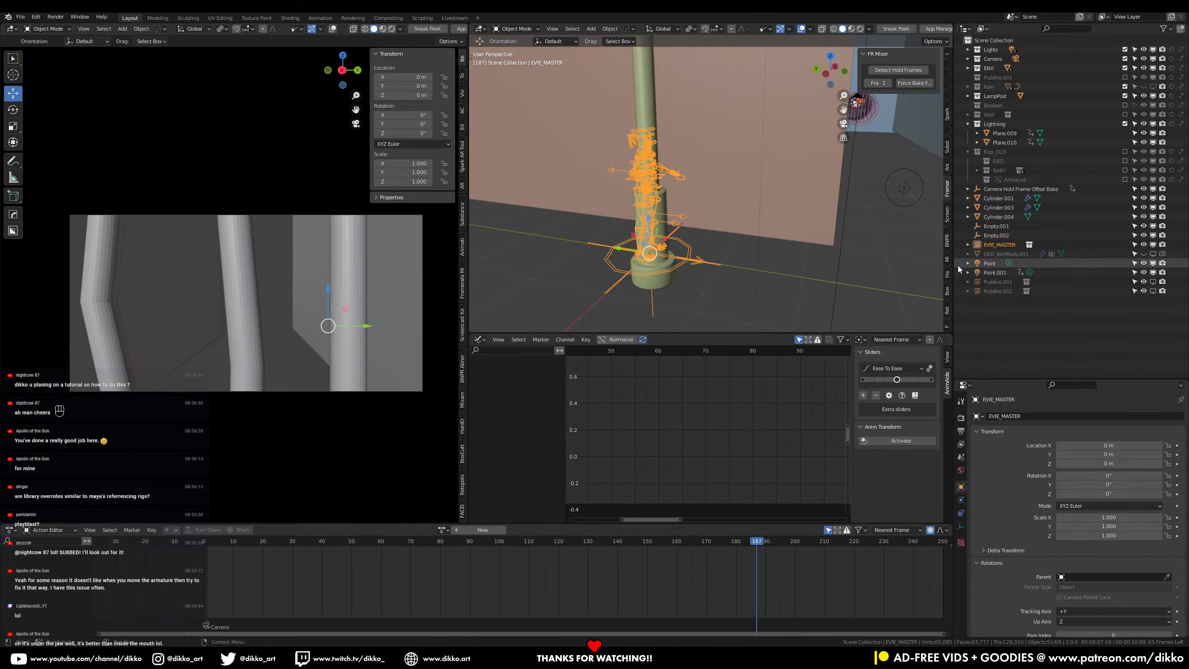
pyautogui.press('m')
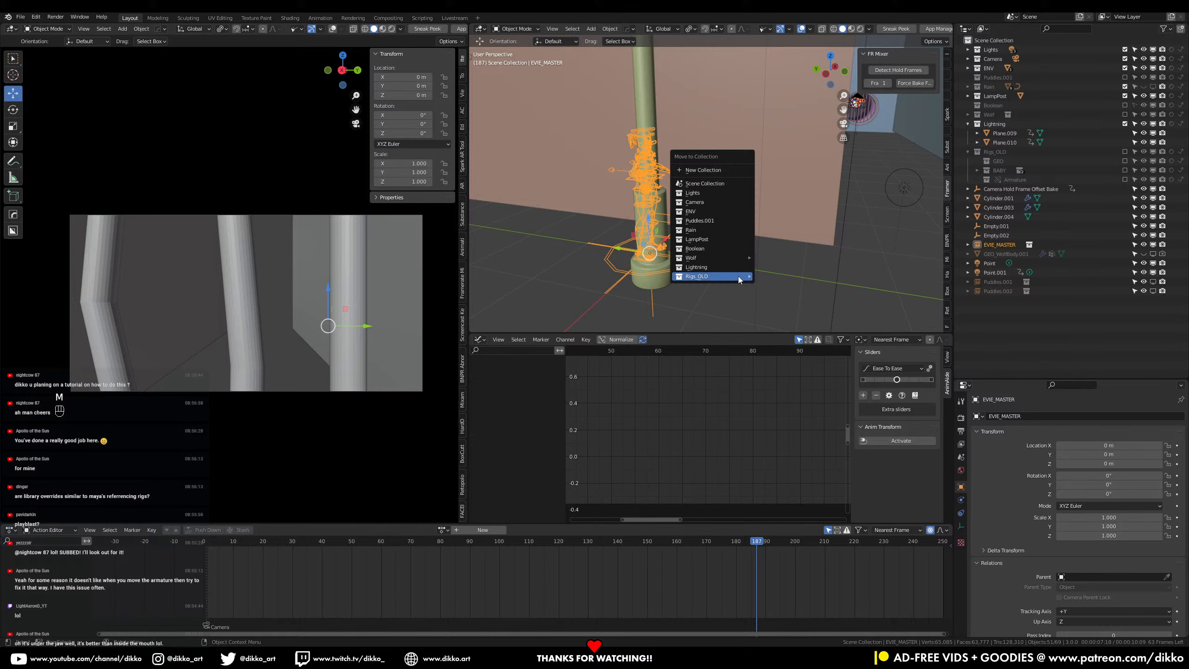
pyautogui.click(719, 171)
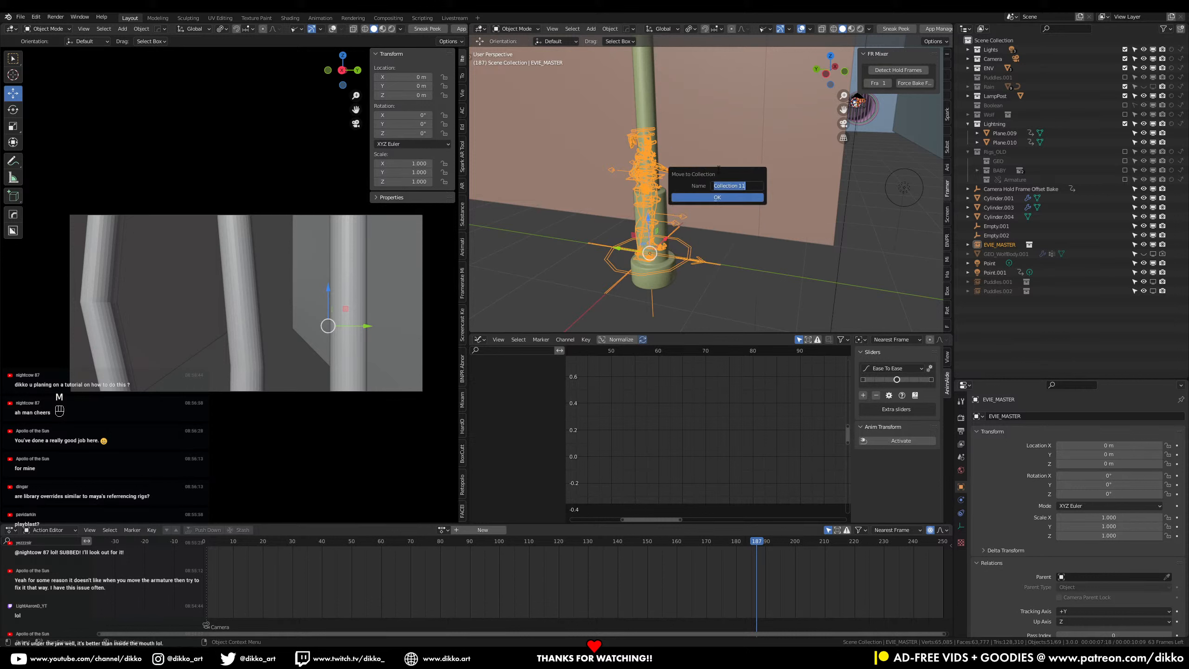
pyautogui.write('Rig_NEW')
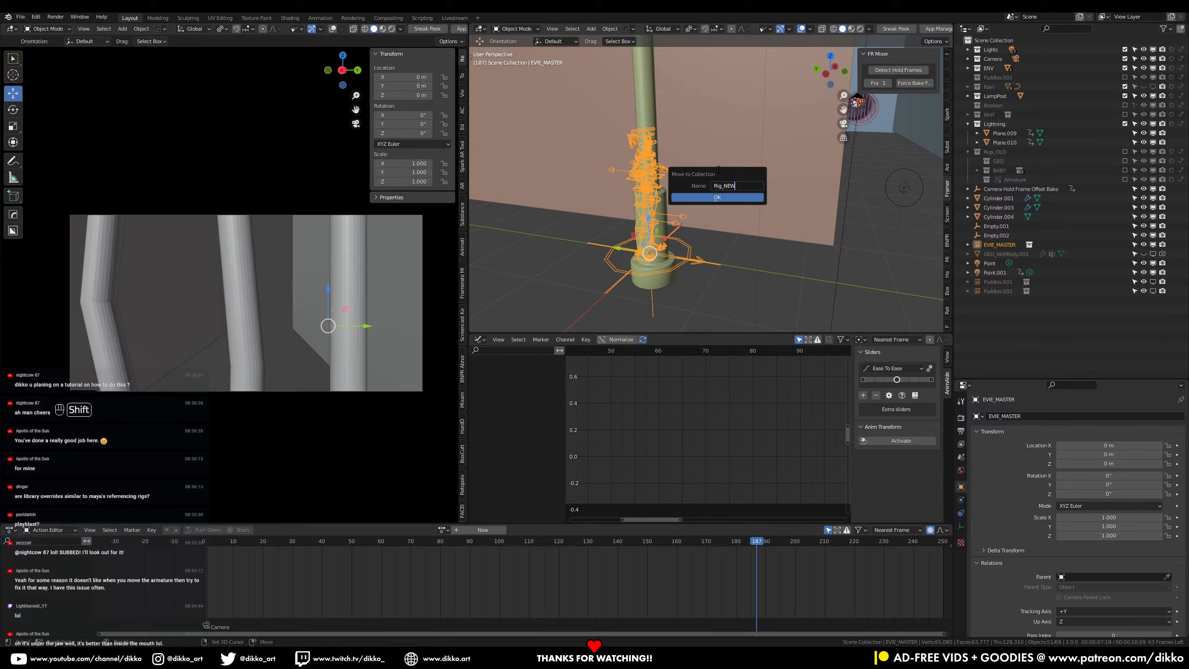
pyautogui.press('Return')
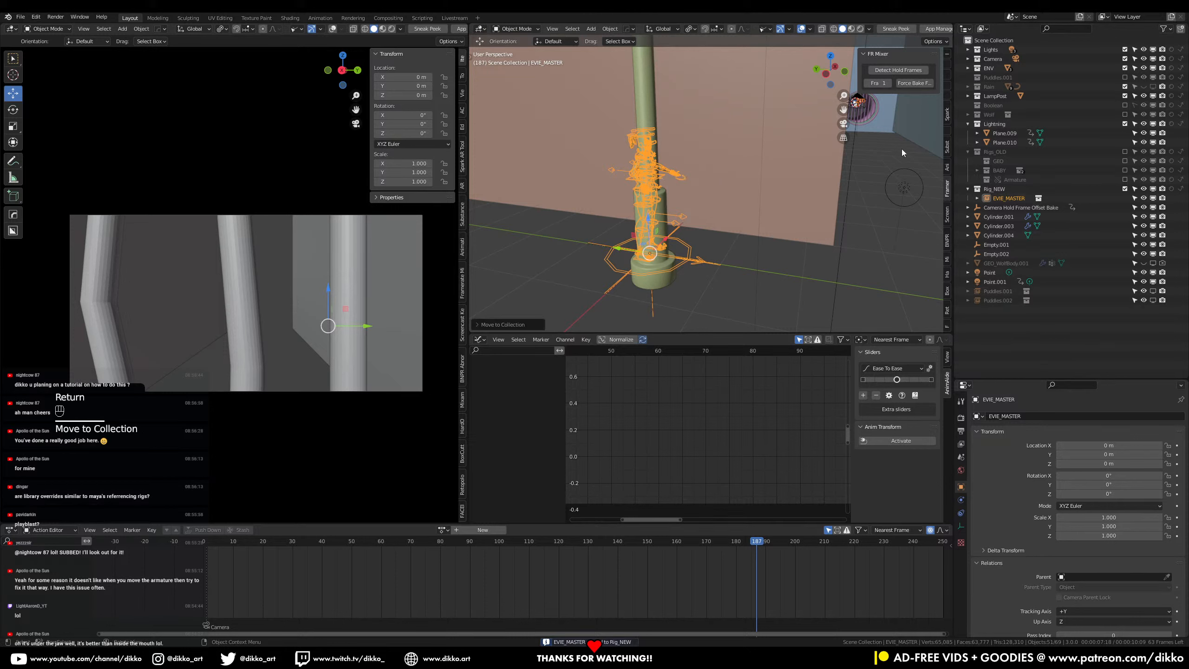
# Step: Make a library override of the linked EVIE_MASTER object
pyautogui.click(610, 29)
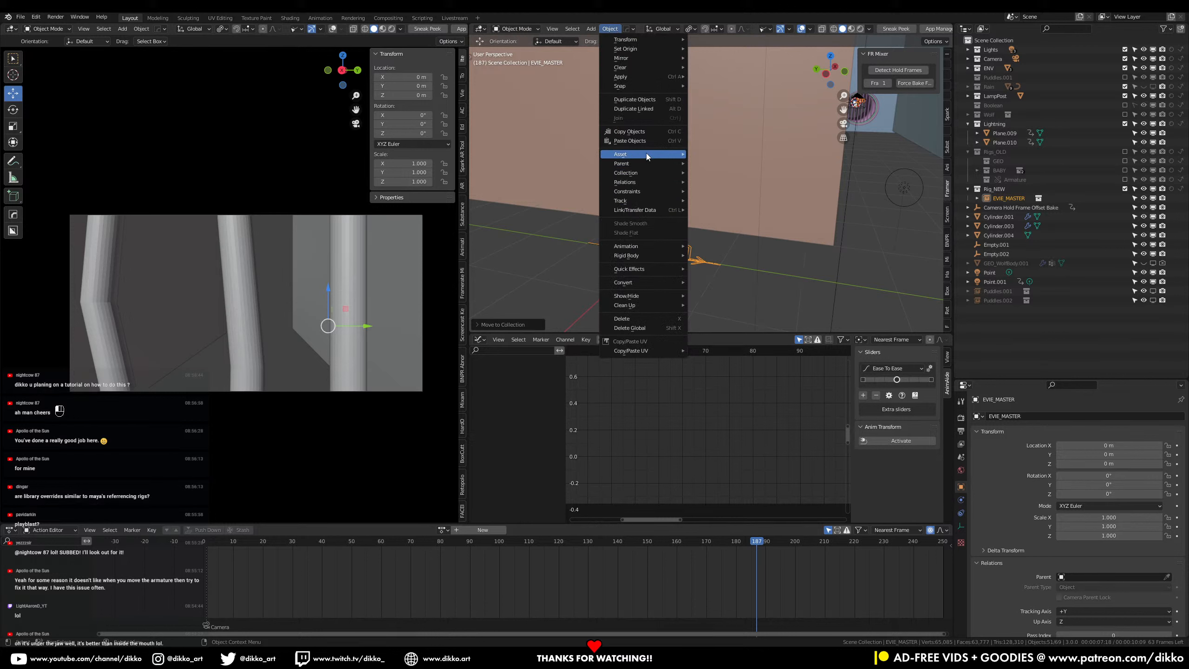
pyautogui.click(1002, 197)
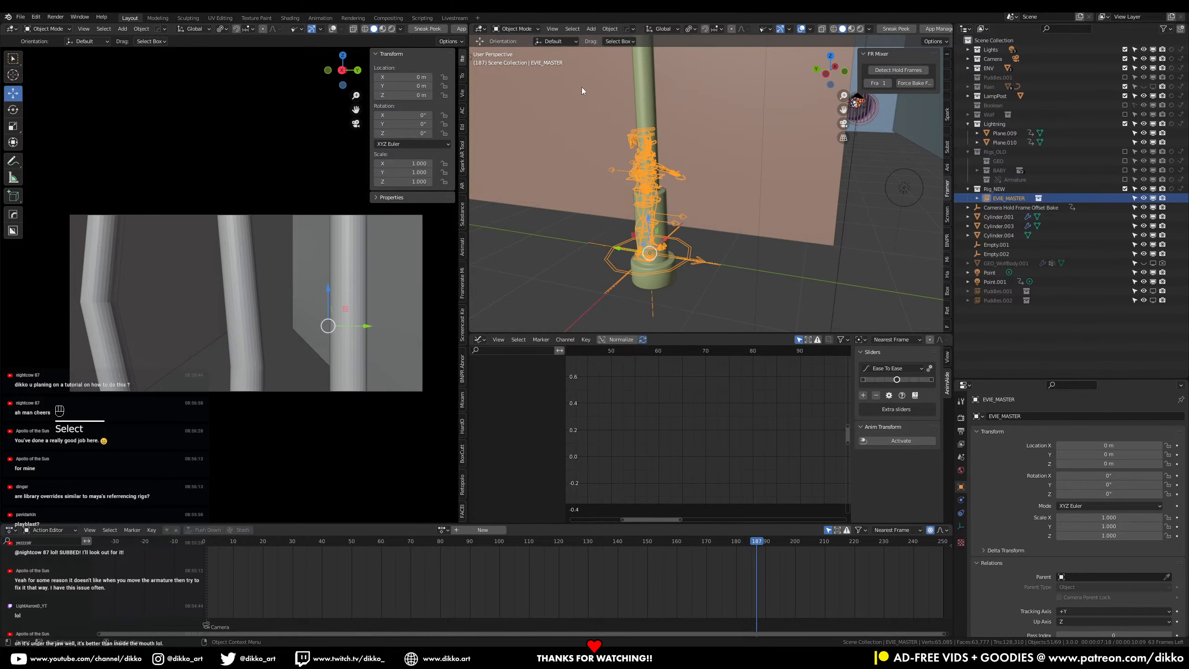
pyautogui.click(609, 29)
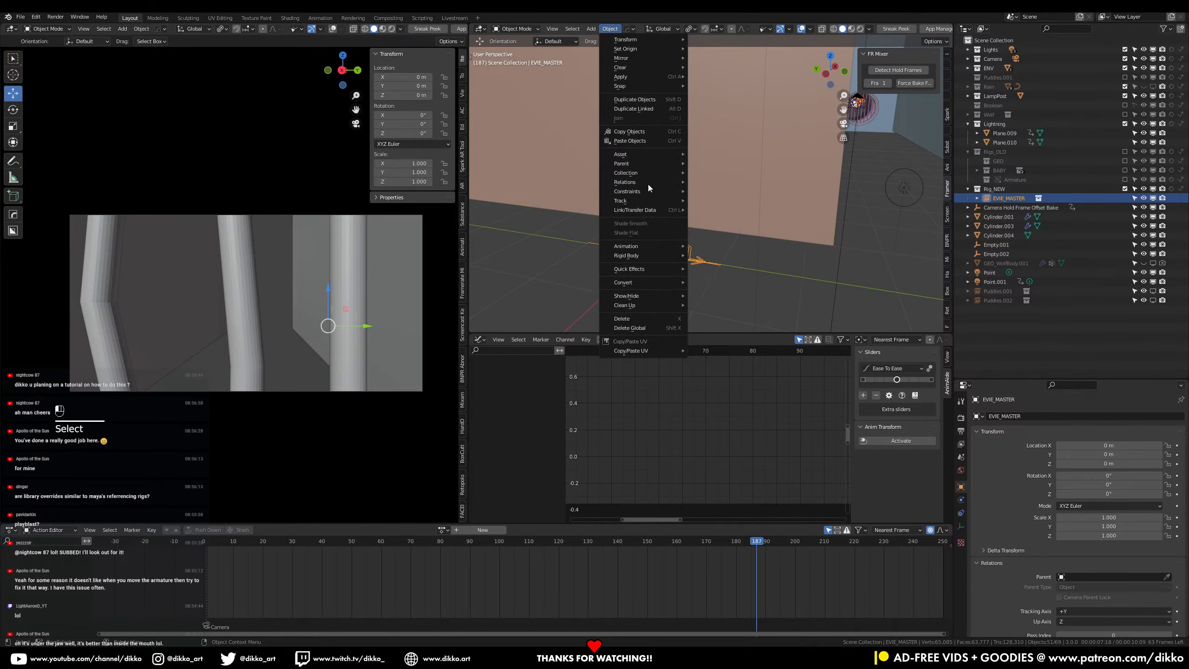
pyautogui.moveTo(647, 182)
pyautogui.click(732, 182)
pyautogui.click(722, 180)
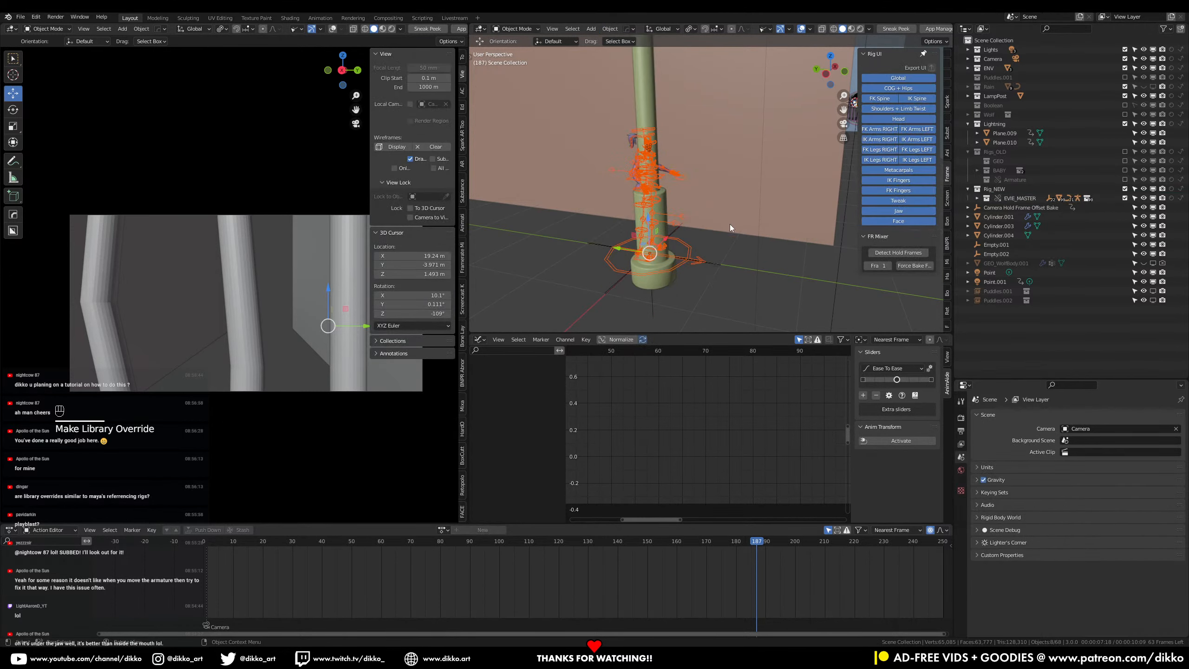
# Step: Put the RIG_EVIE armature in Pose Mode, select all its bones and assign the Evie_BarAnim action to it
pyautogui.click(691, 263)
pyautogui.hotkey('ctrl', 'Tab')
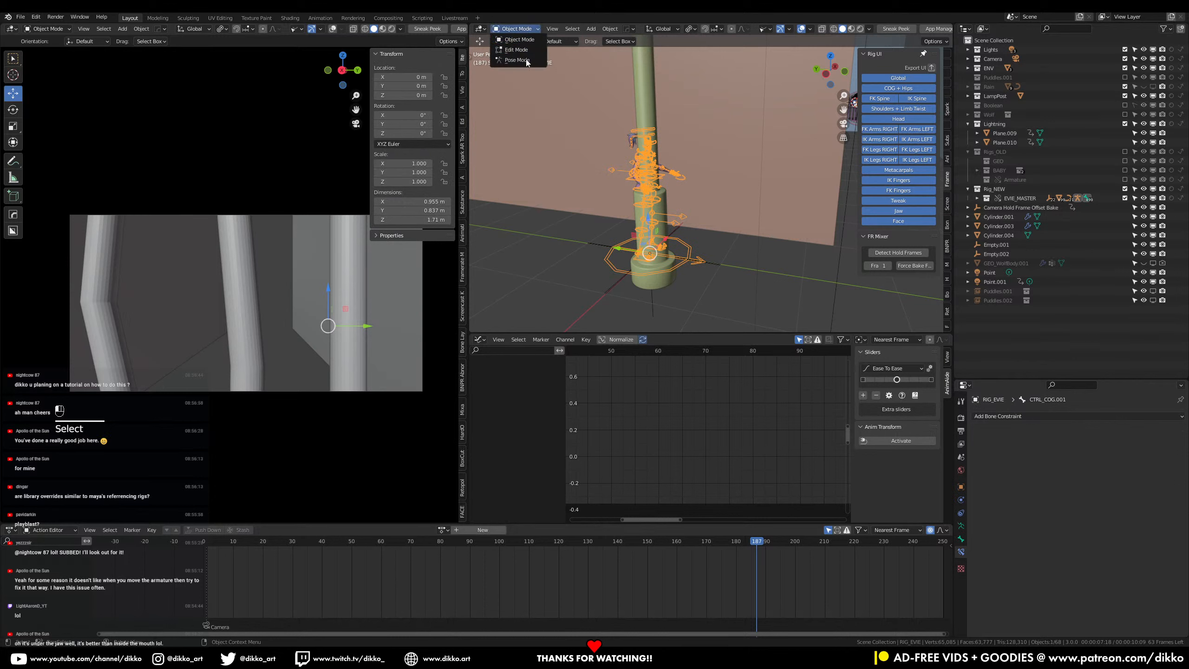
pyautogui.click(678, 267)
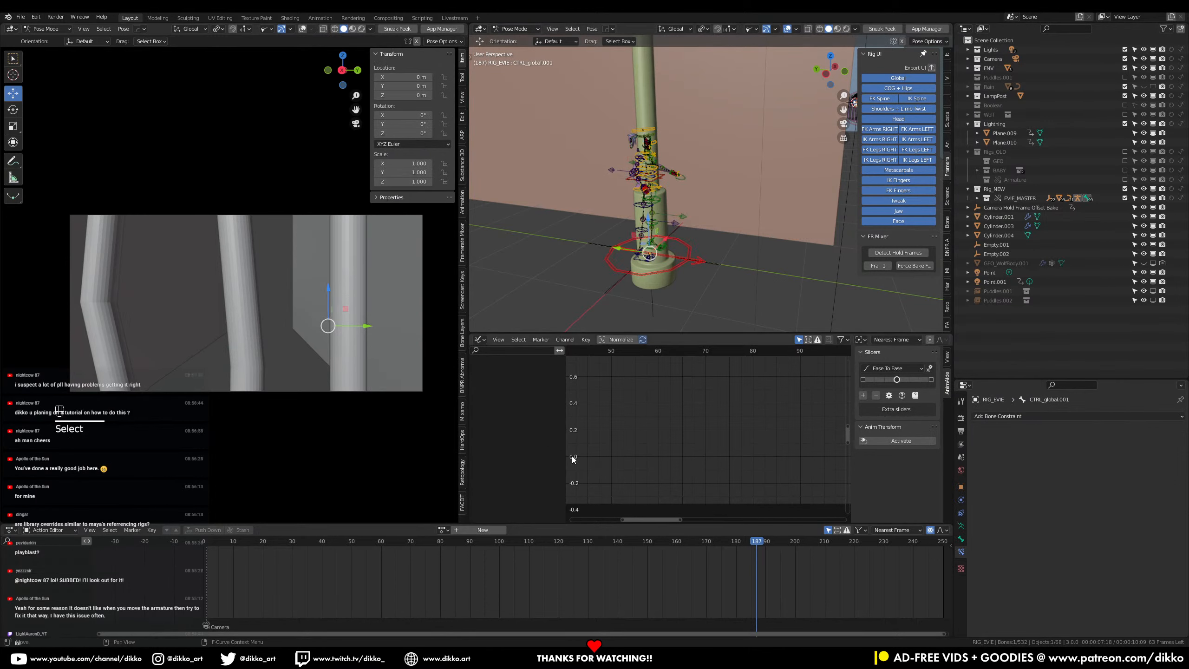
pyautogui.press('a')
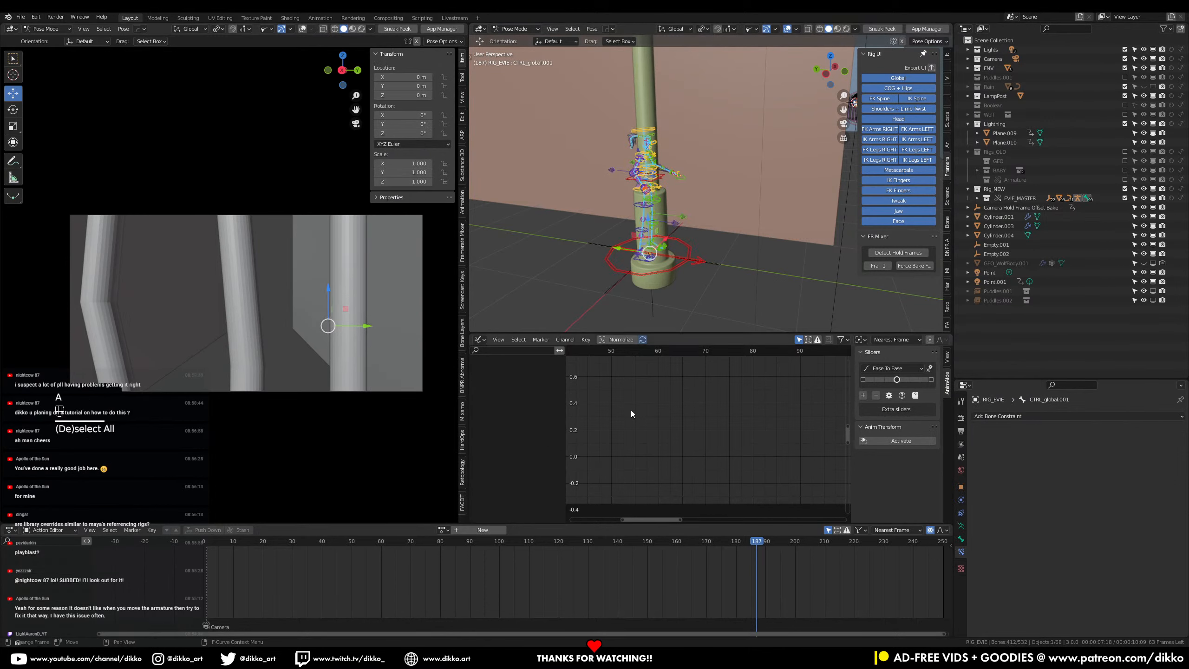
pyautogui.click(442, 530)
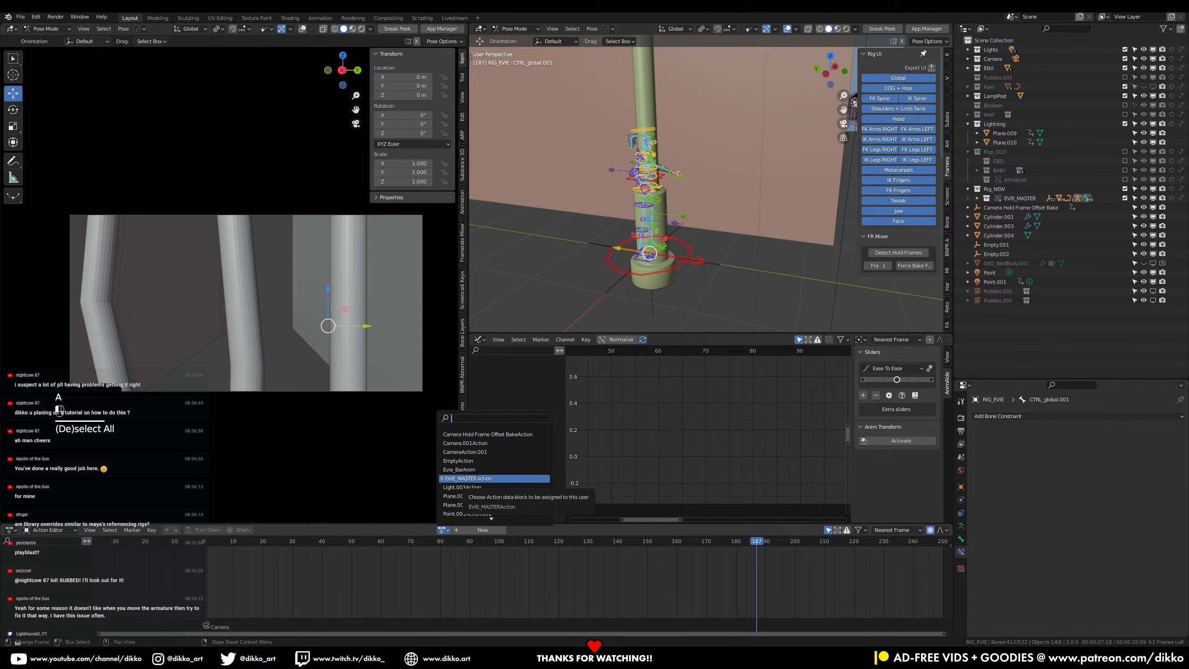
pyautogui.click(487, 469)
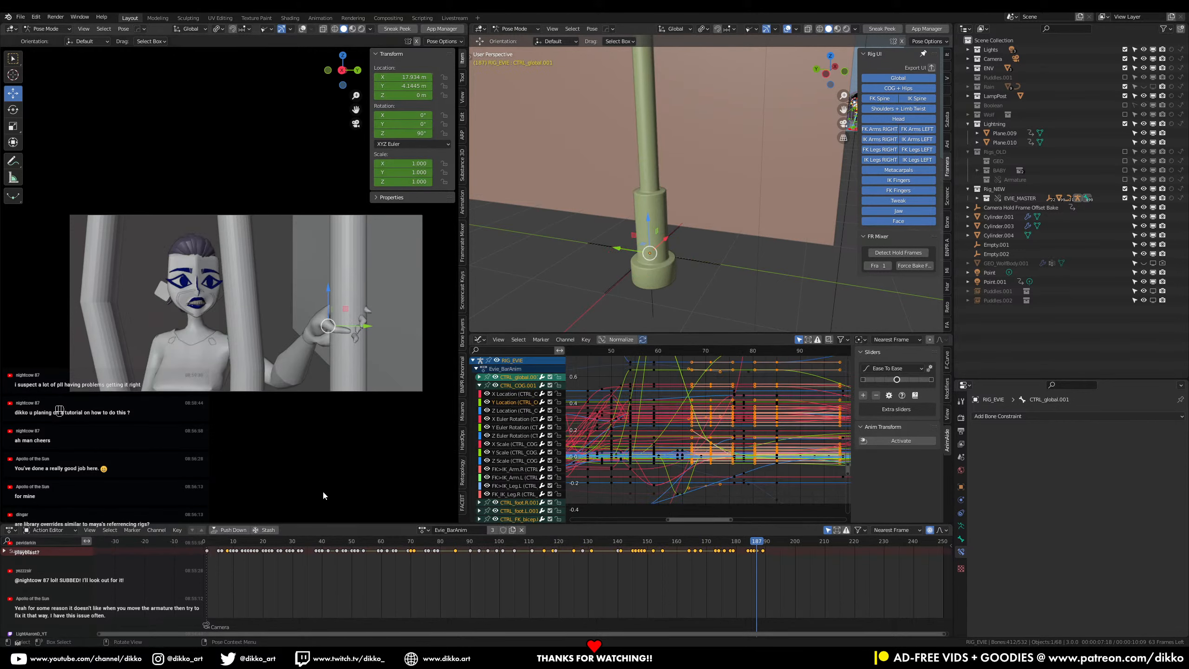
# Step: Play the animation from the start of the timeline to check the new rig's movement in the camera view
pyautogui.click(206, 543)
pyautogui.press('space')
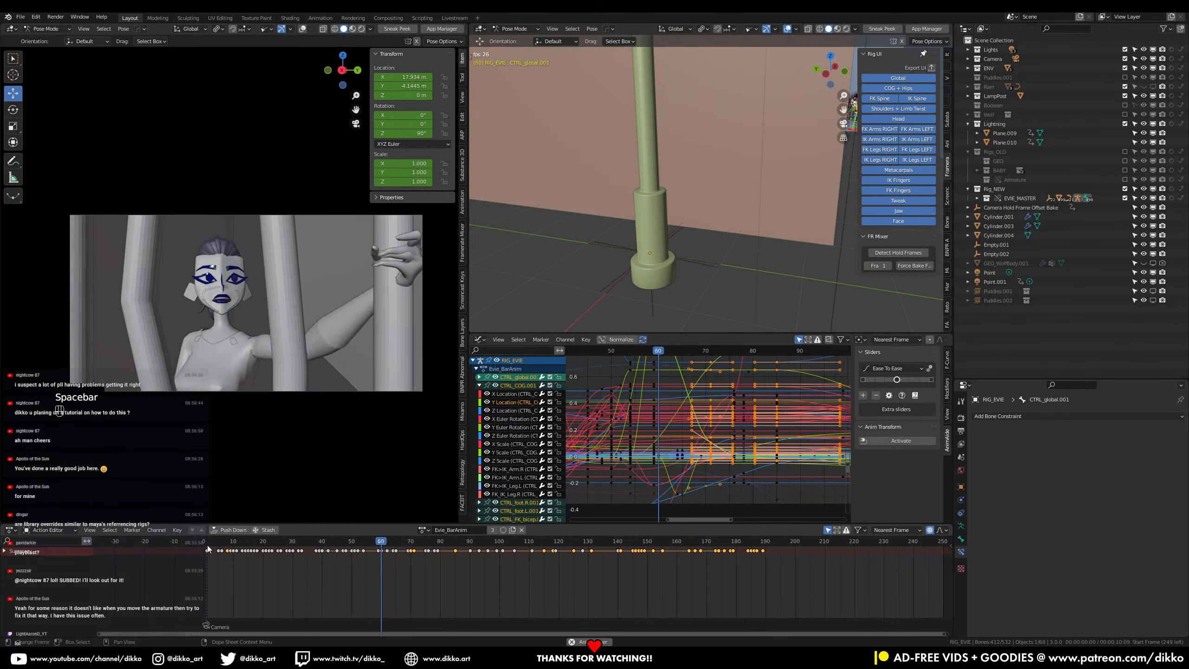
pyautogui.press('space')
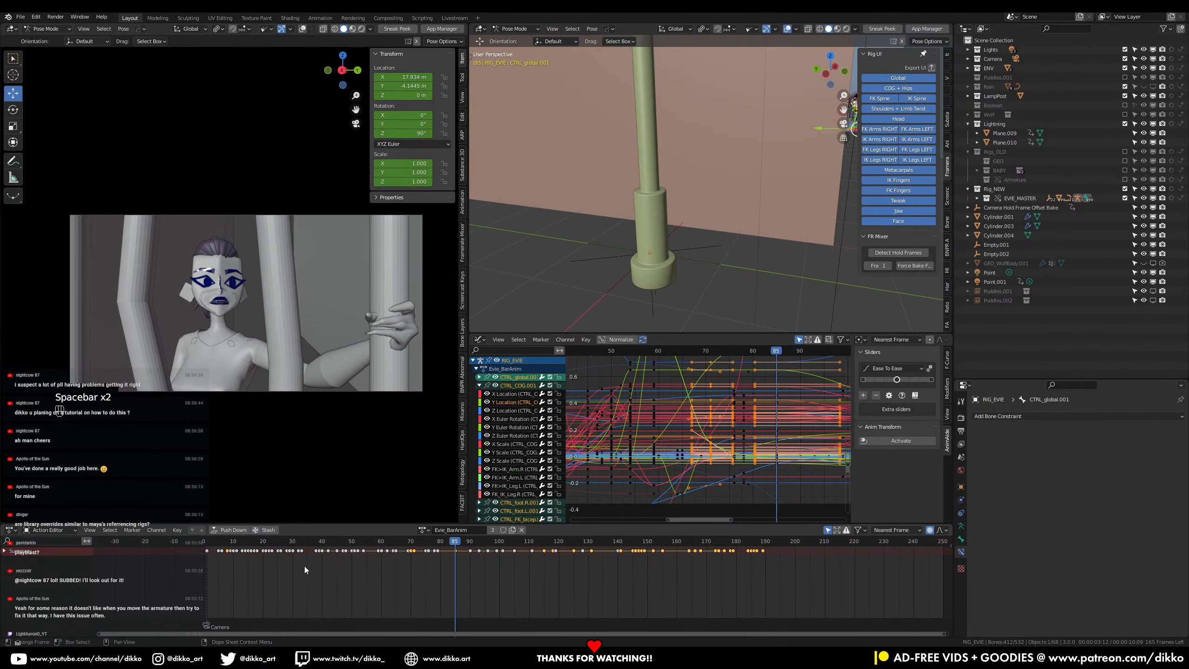
pyautogui.press('space')
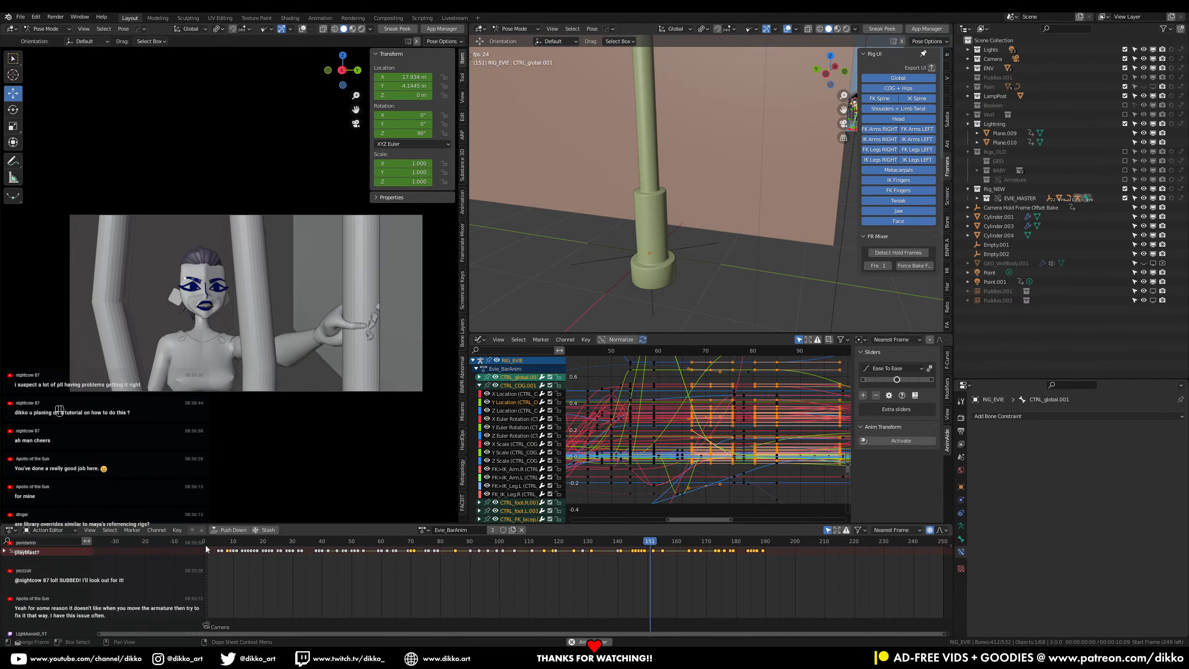
pyautogui.press('space')
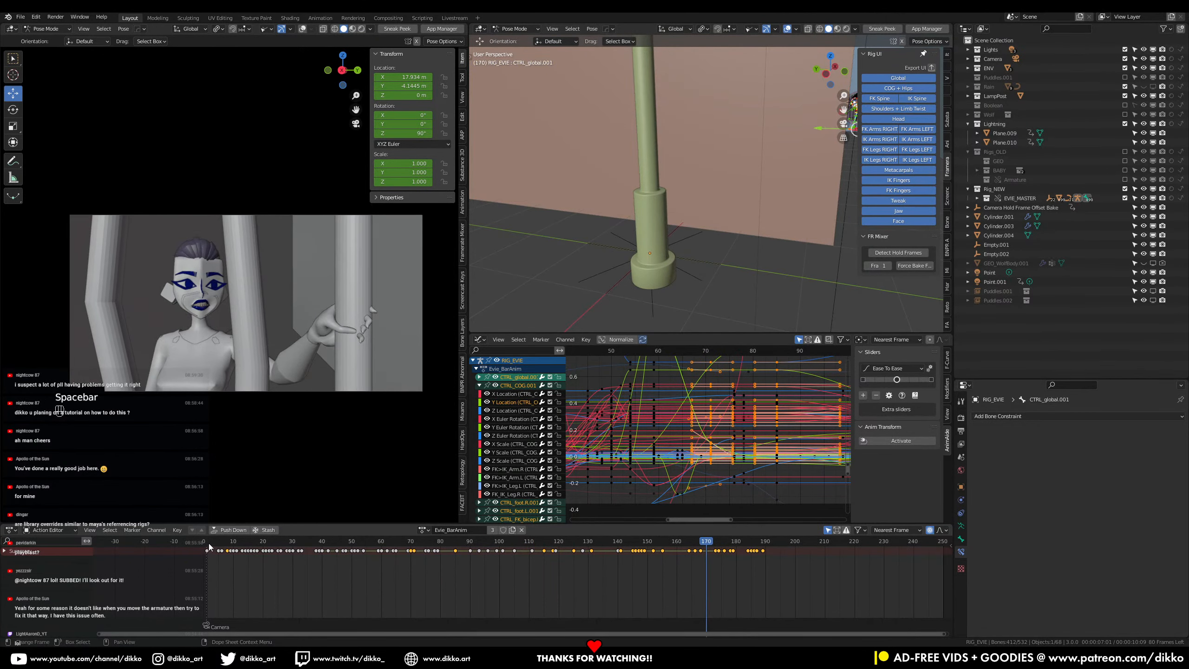
pyautogui.press('space')
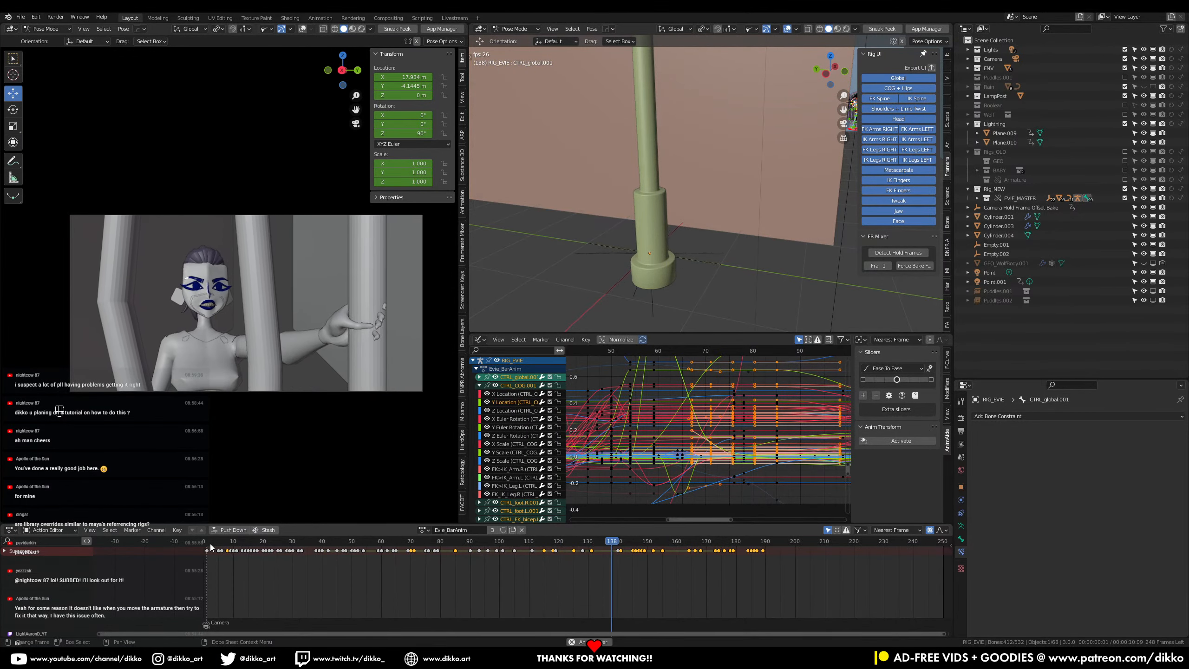
pyautogui.press('space')
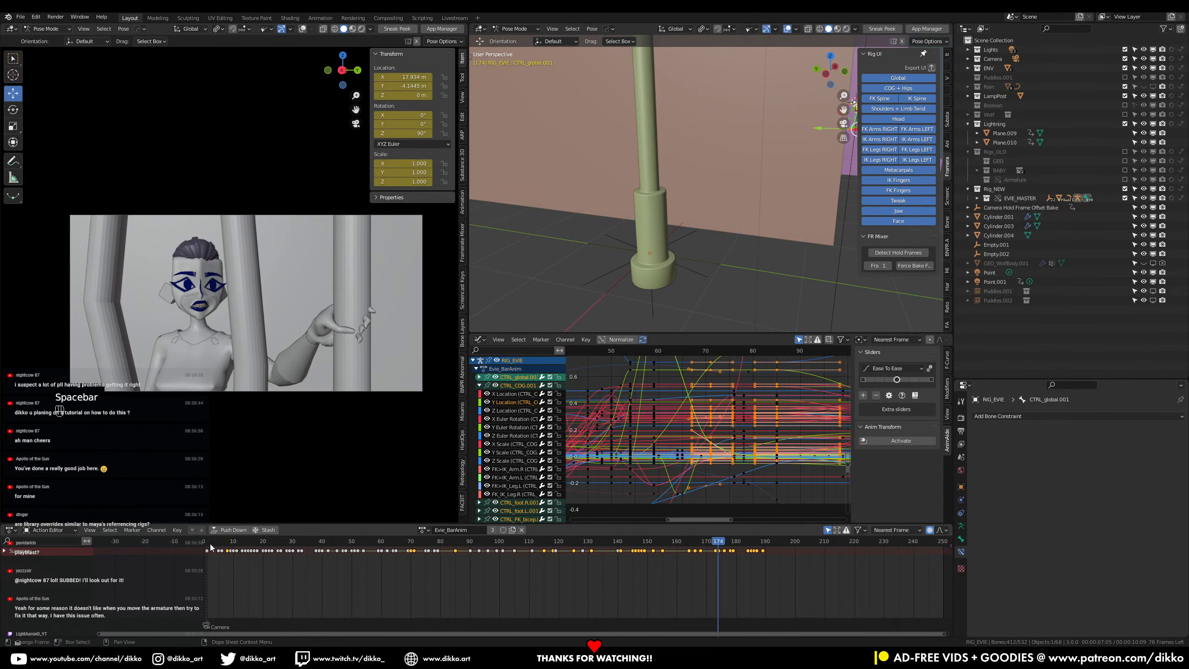
# Step: Frame the rig's face, try scaling down the right pupil control and undo the resize
pyautogui.moveTo(571, 281); pyautogui.dragTo(614, 153, button='middle')
pyautogui.press('KP_Decimal')
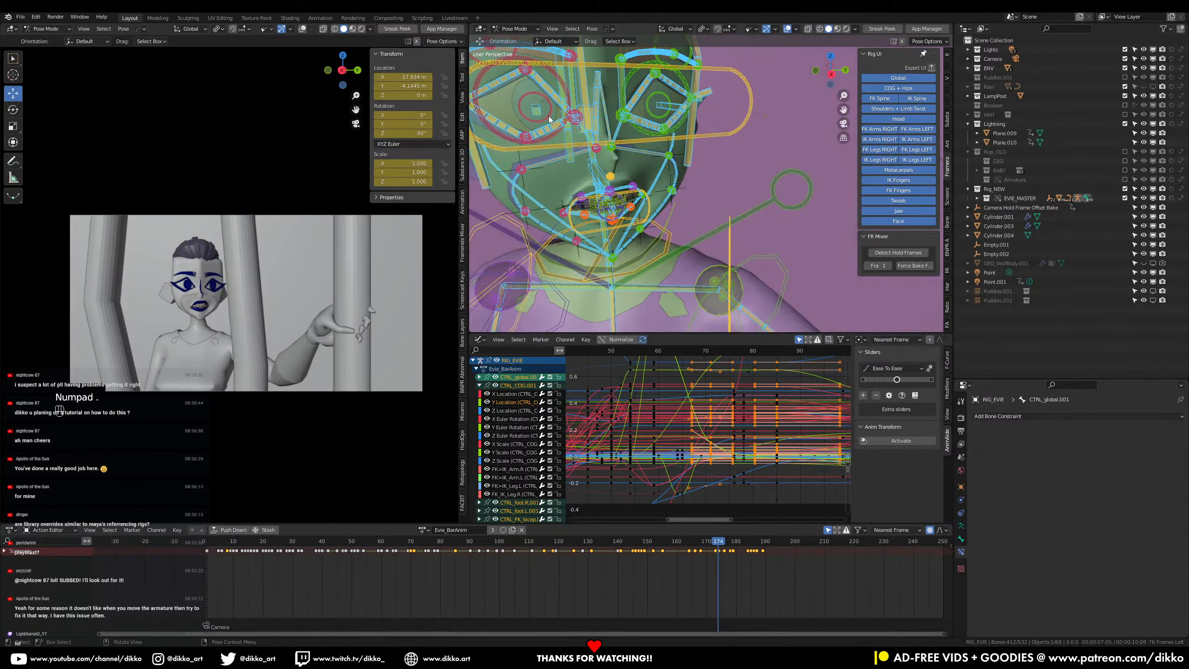
pyautogui.click(549, 118)
pyautogui.click(948, 57)
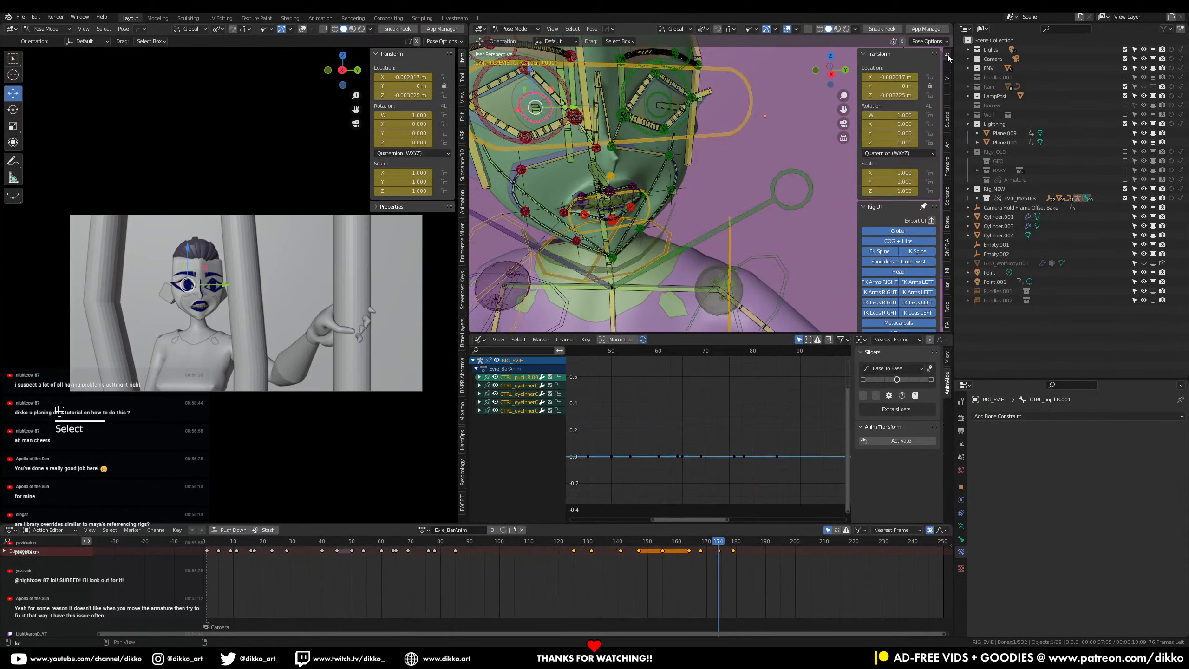
pyautogui.moveTo(599, 129); pyautogui.dragTo(617, 151, button='middle')
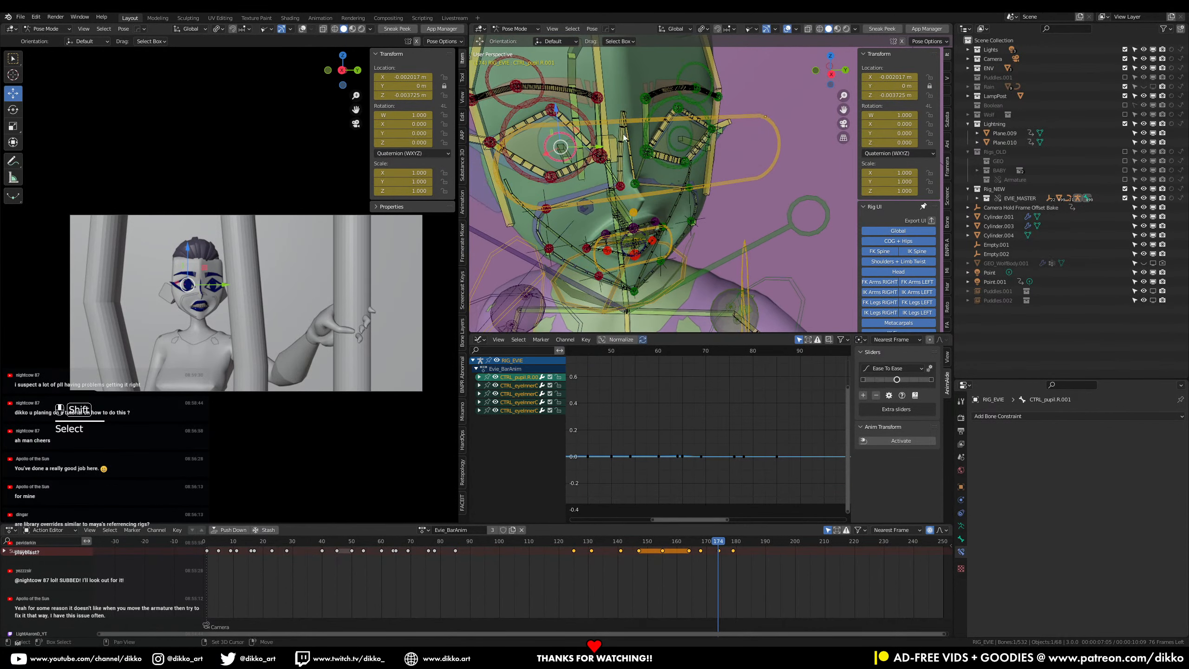
pyautogui.press('s')
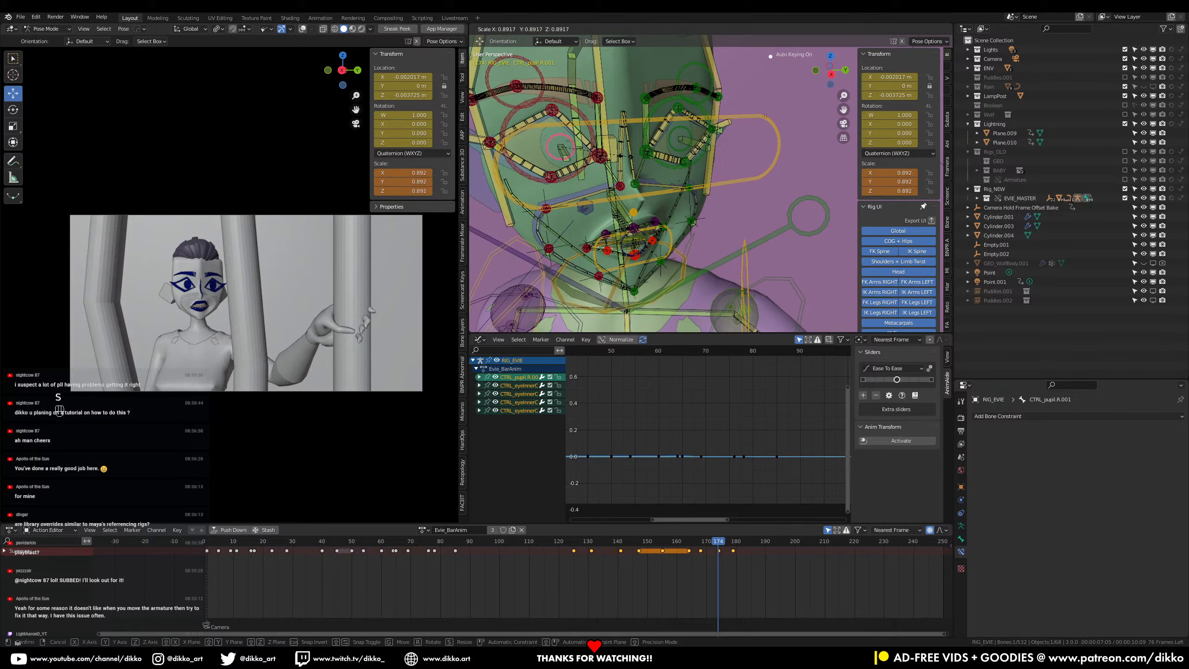
pyautogui.hotkey('ctrl', 'z')
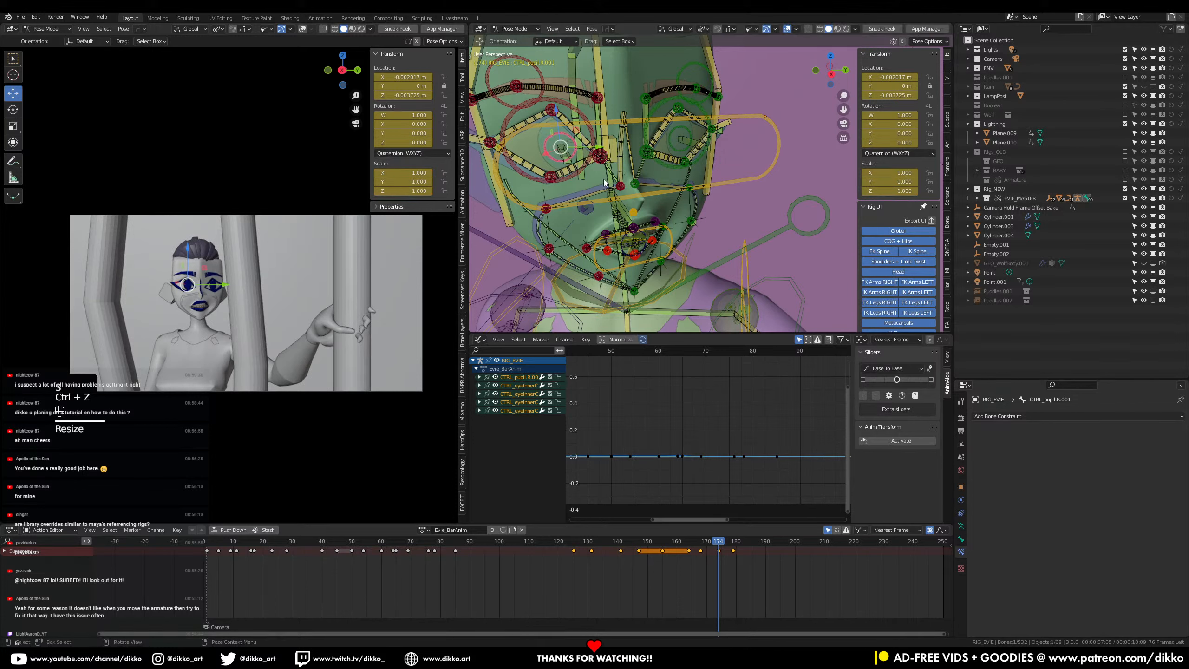
# Step: Save the shot file with the new rig in place
pyautogui.moveTo(635, 177); pyautogui.dragTo(593, 253, button='middle')
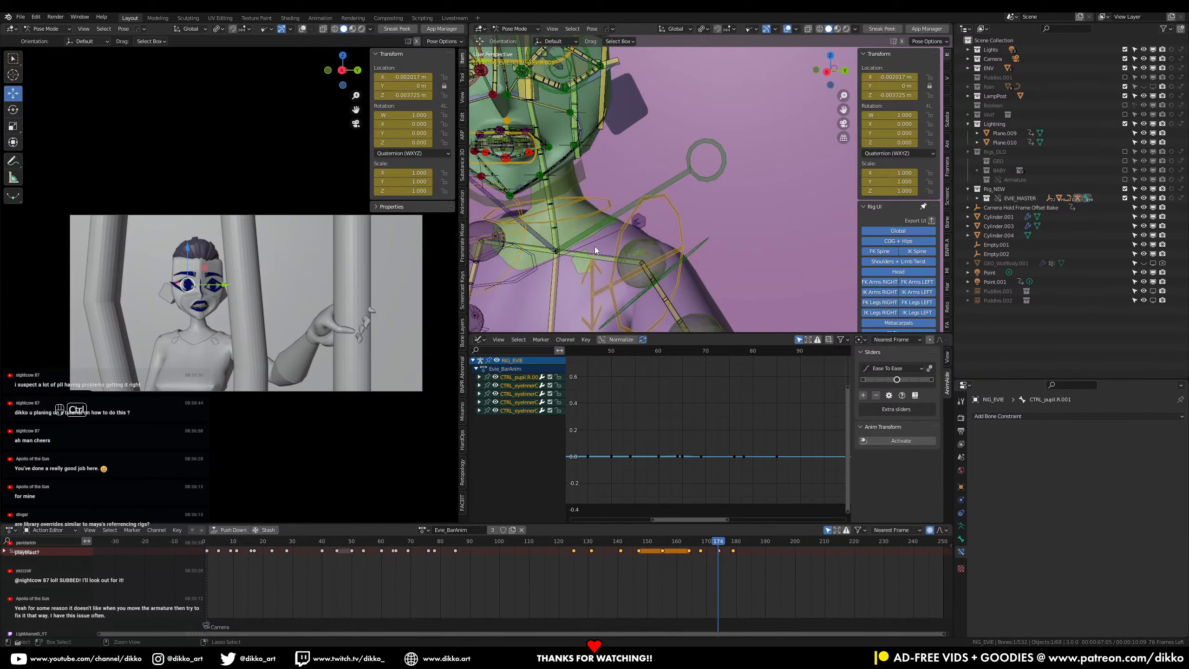
pyautogui.hotkey('ctrl', 's')
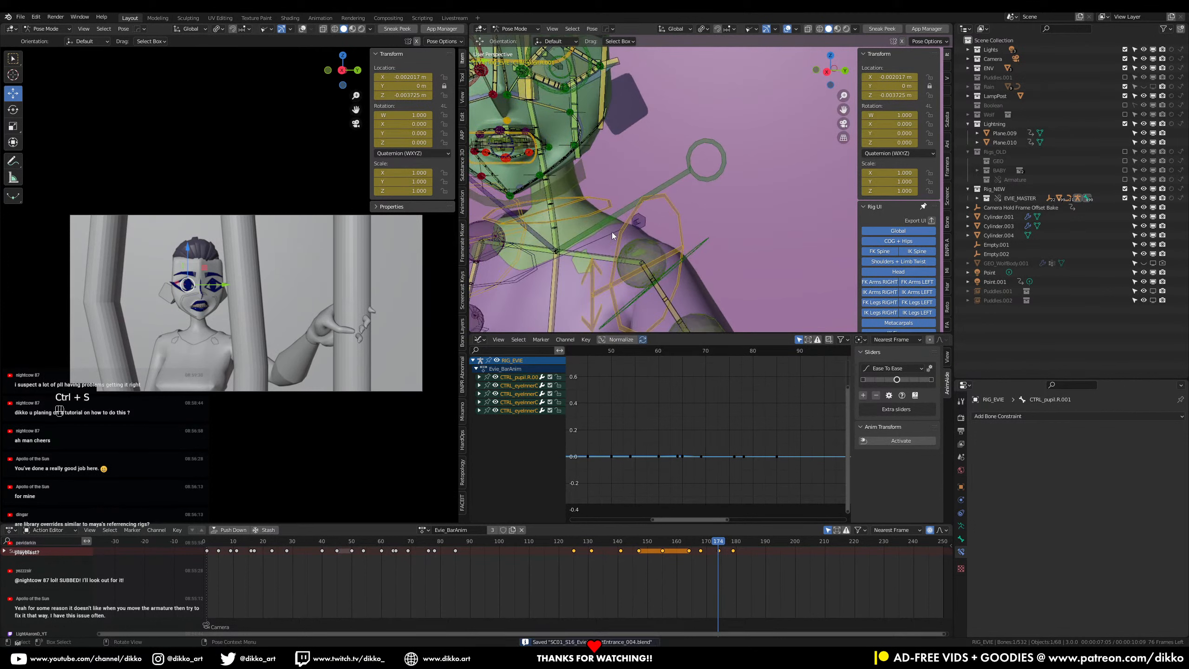